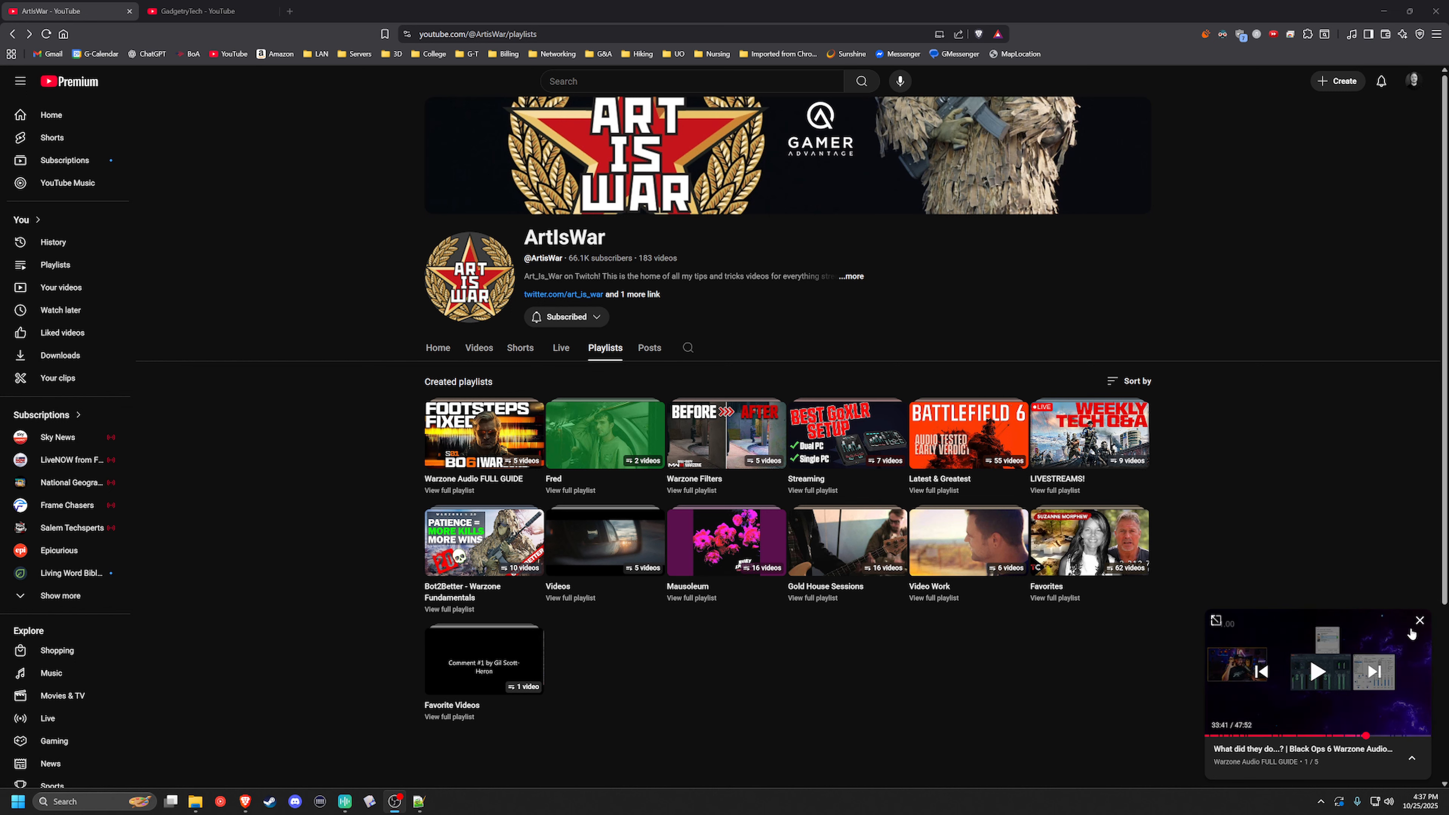
Close the mini player and open the full Warzone Audio FULL GUIDE playlist from ArtIsWar's playlists.
click(1419, 627)
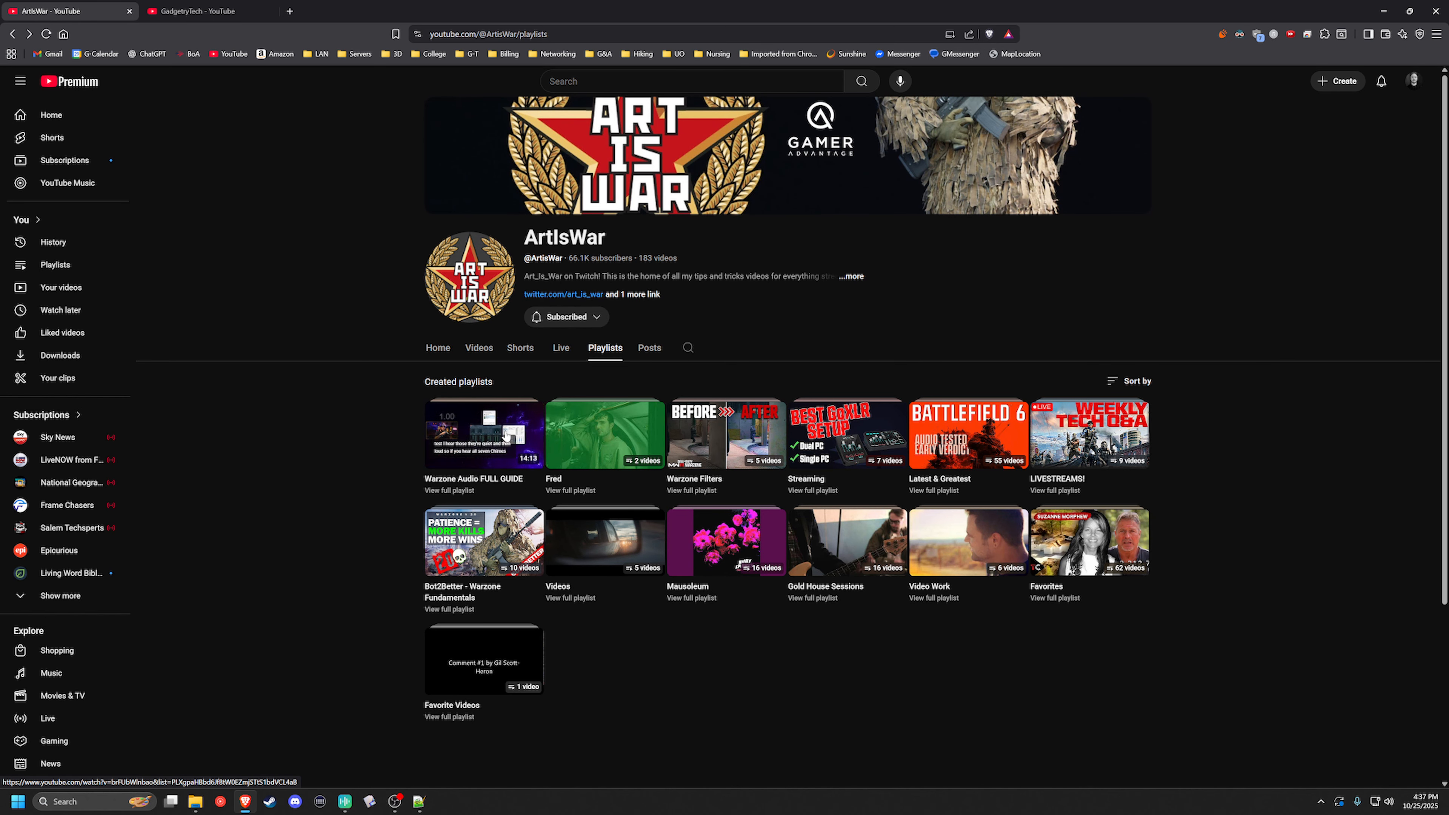
click(434, 352)
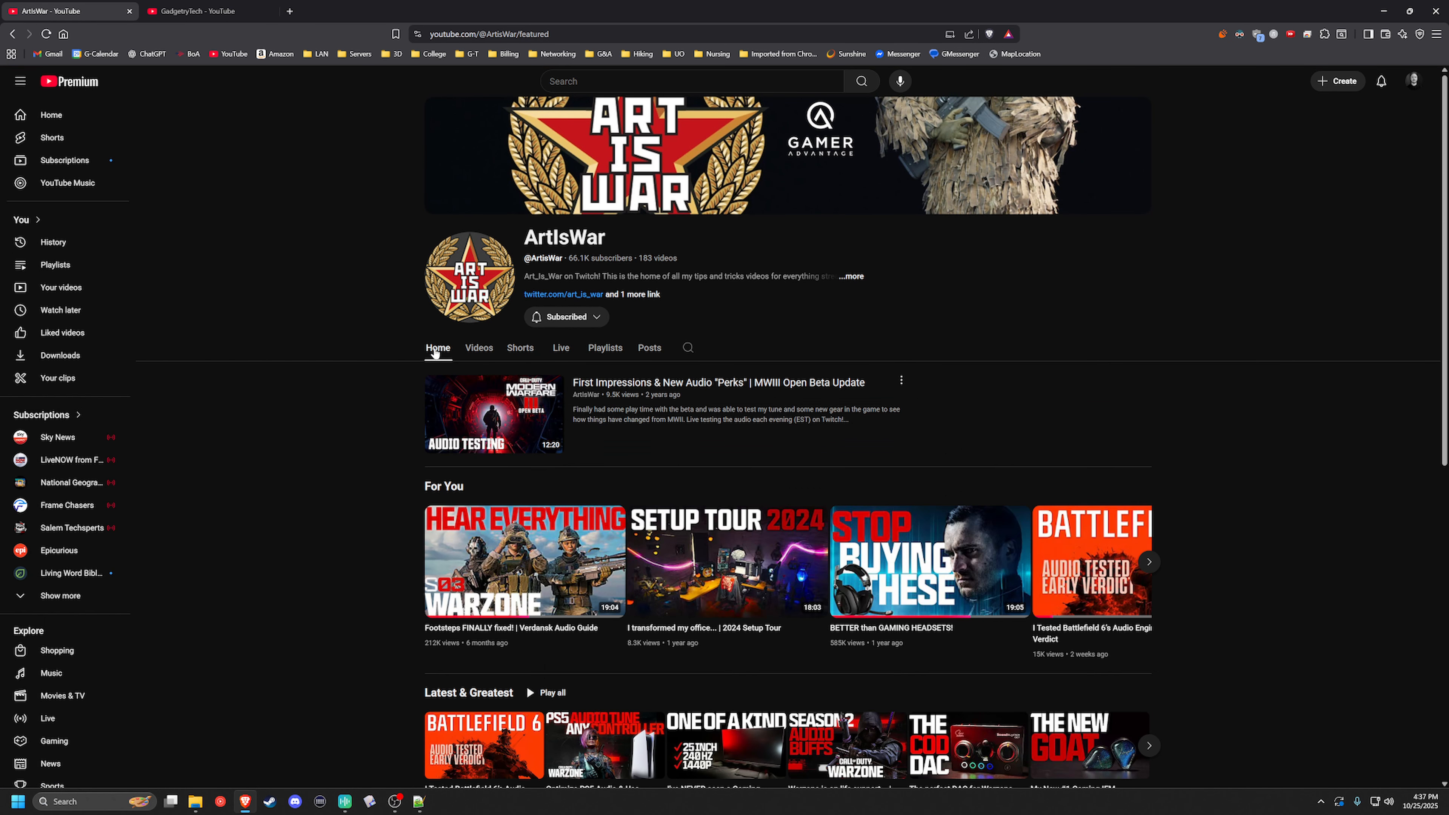
click(620, 357)
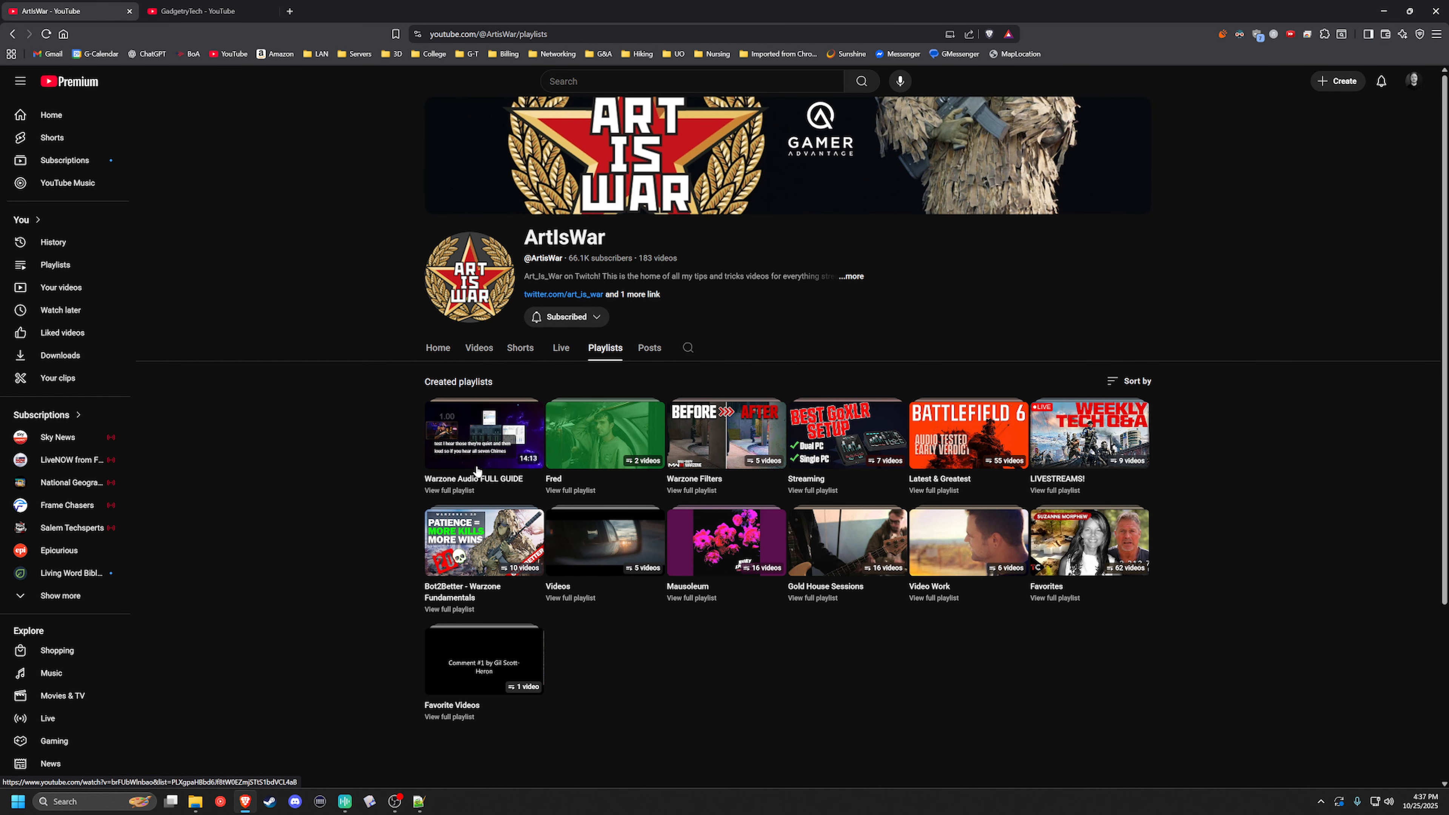
click(449, 490)
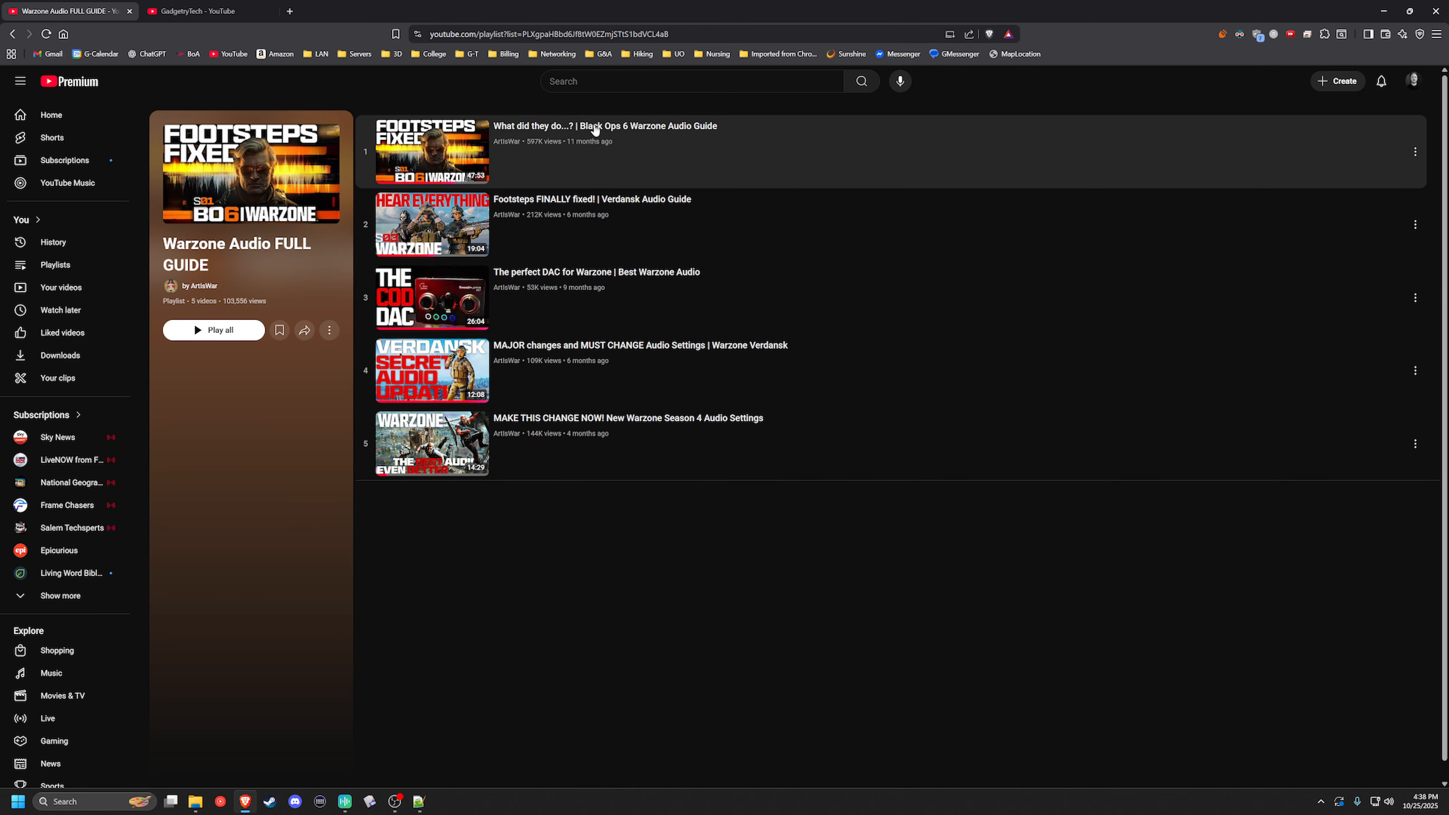
Open the Black Ops 6 Warzone Audio Guide, Verdansk Audio Guide and New Warzone Season 4 Audio Settings videos in separate new tabs.
right_click(594, 125)
click(622, 139)
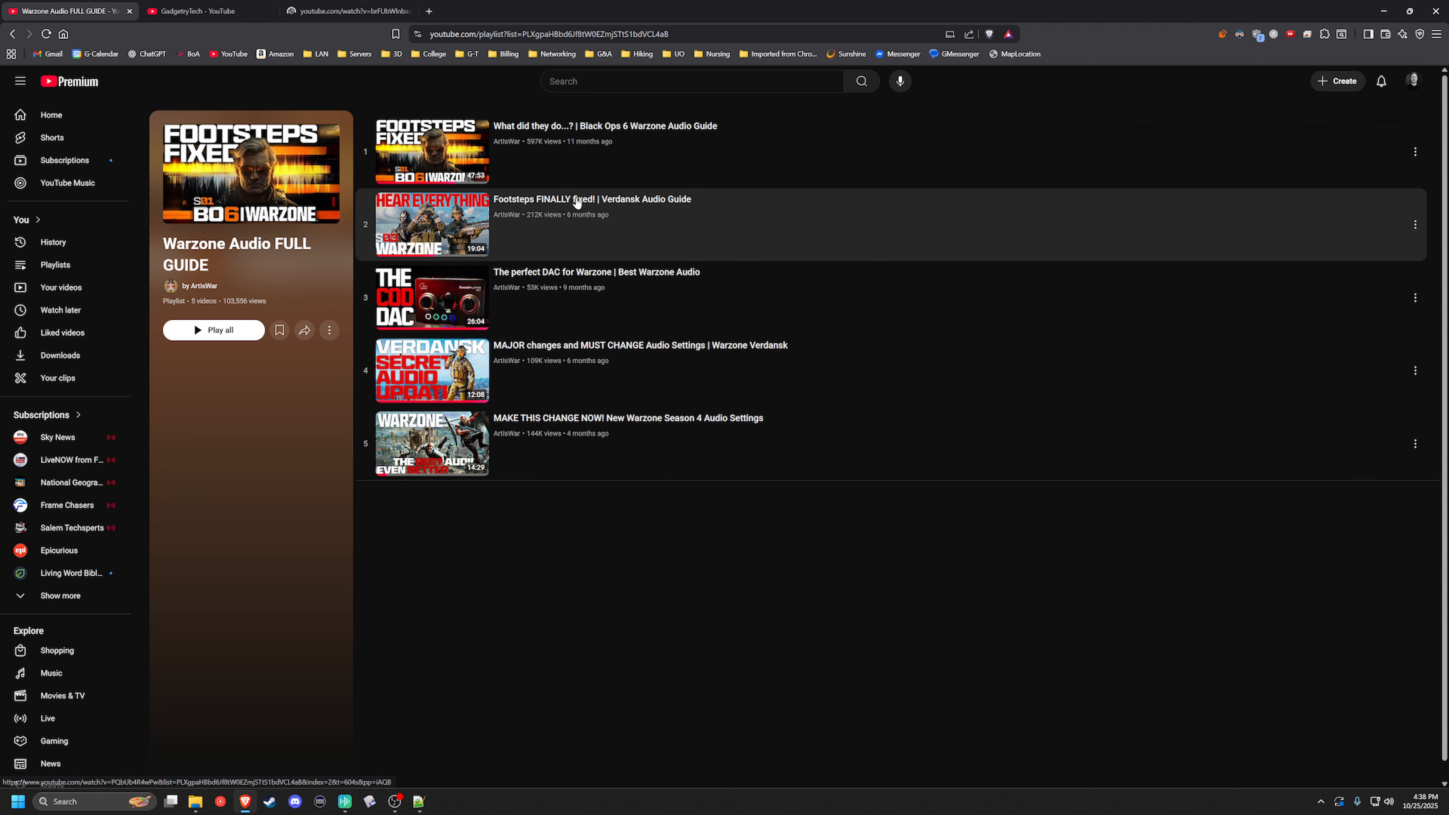
right_click(576, 201)
click(633, 212)
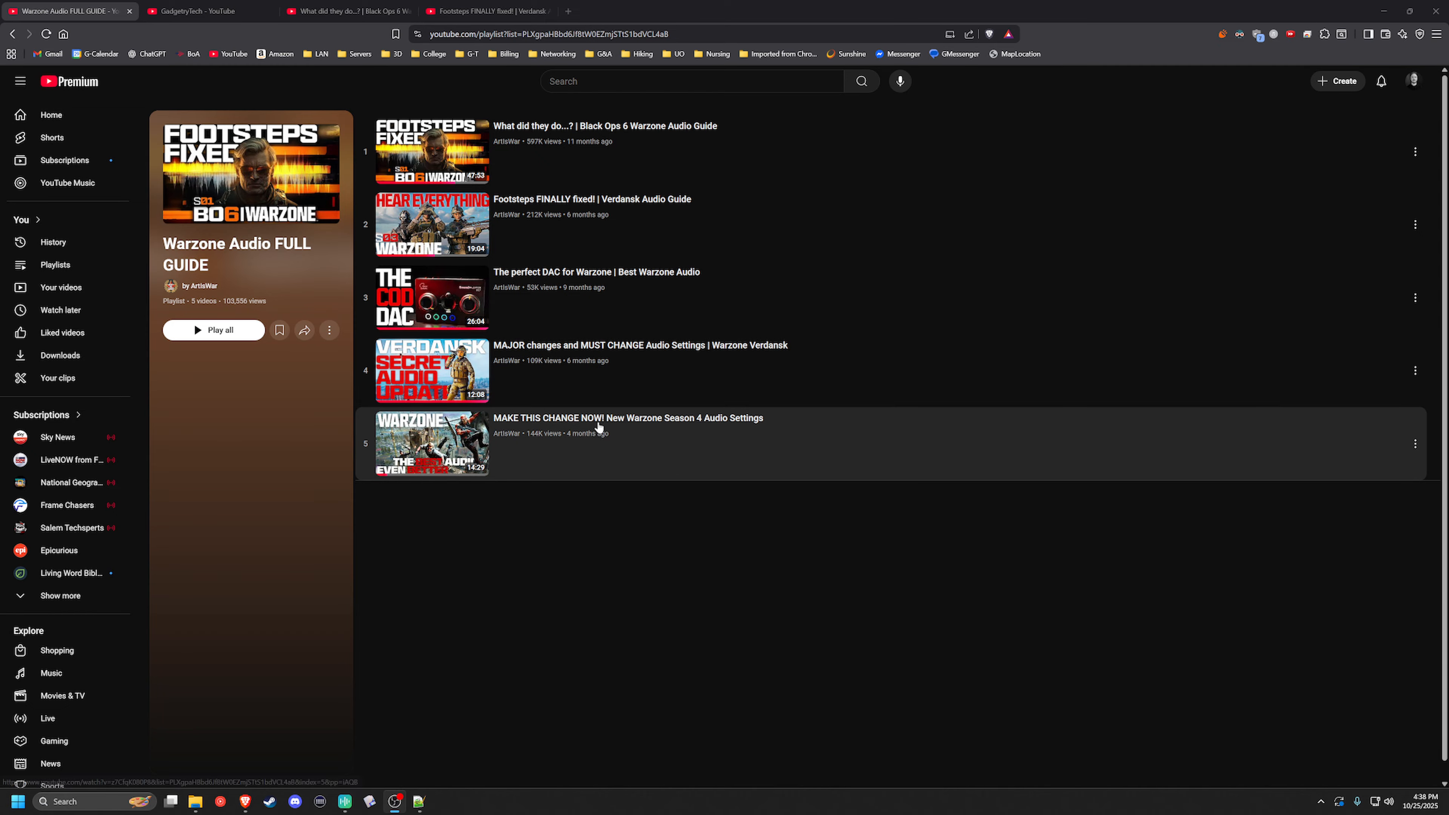
right_click(597, 424)
click(655, 436)
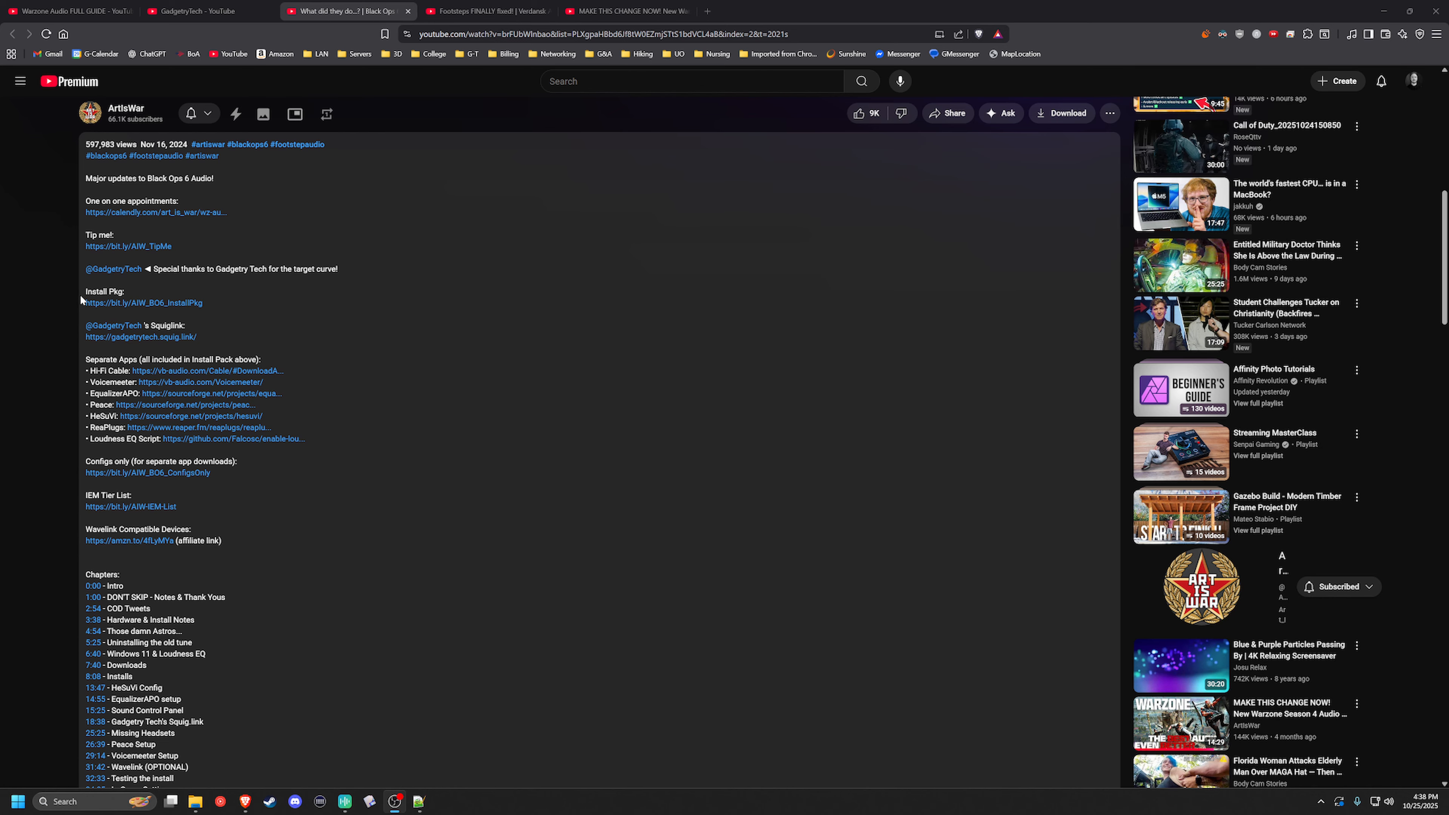
Highlight the Install Pkg, "Download for this guide" and S4 Audio Tweak download links in the three video descriptions.
drag(80, 291, 221, 309)
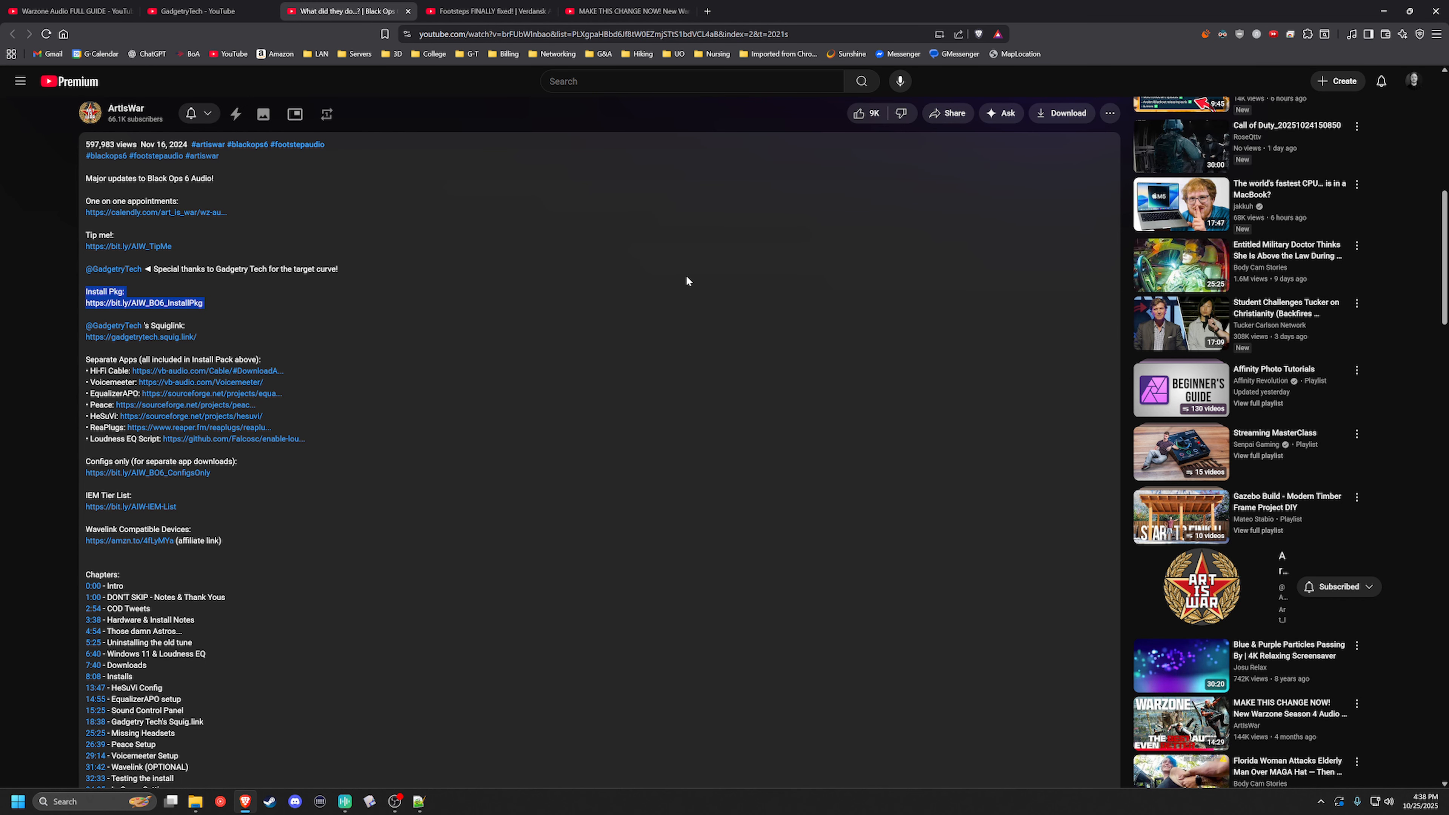
click(488, 11)
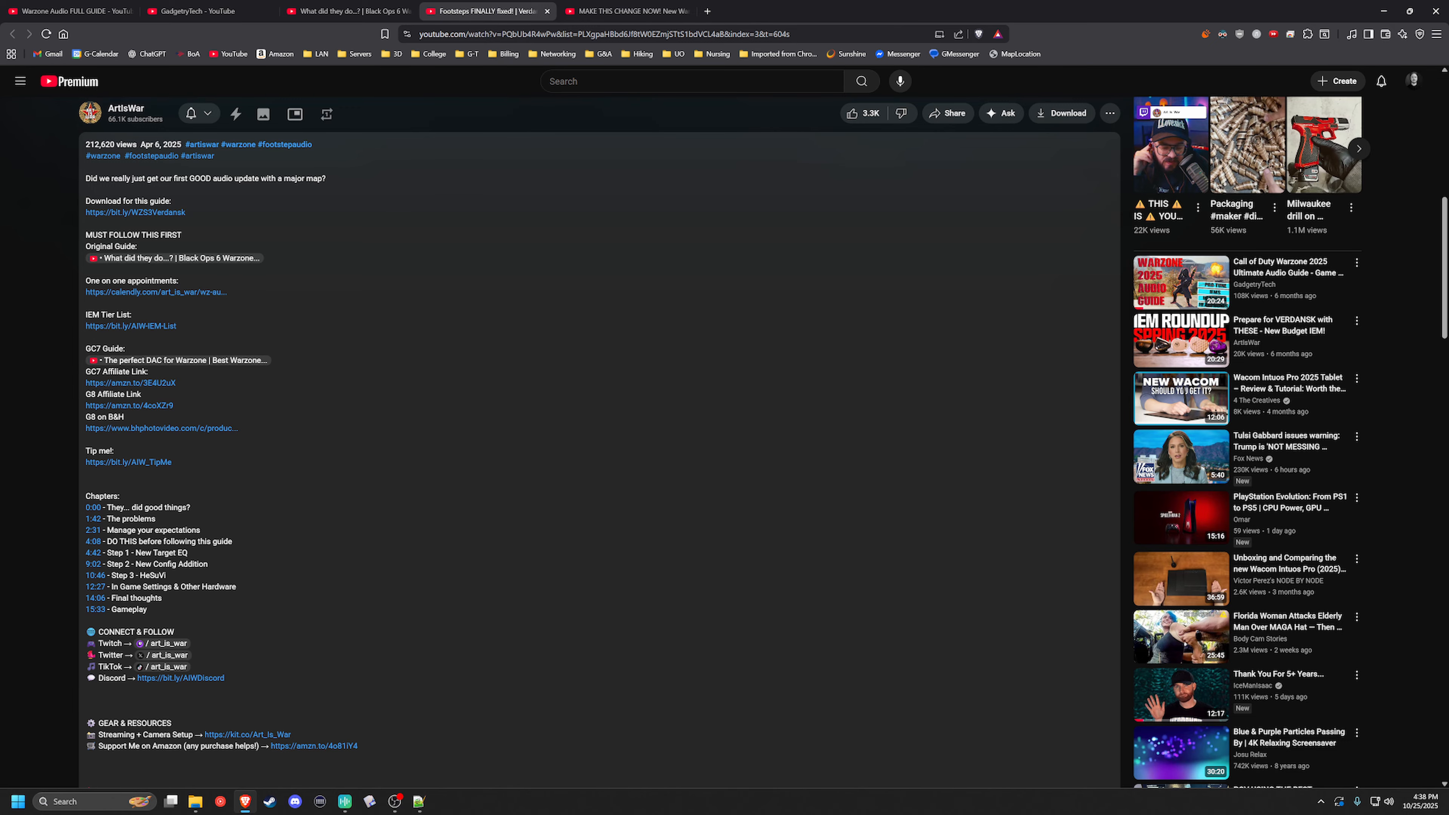
drag(85, 202, 191, 221)
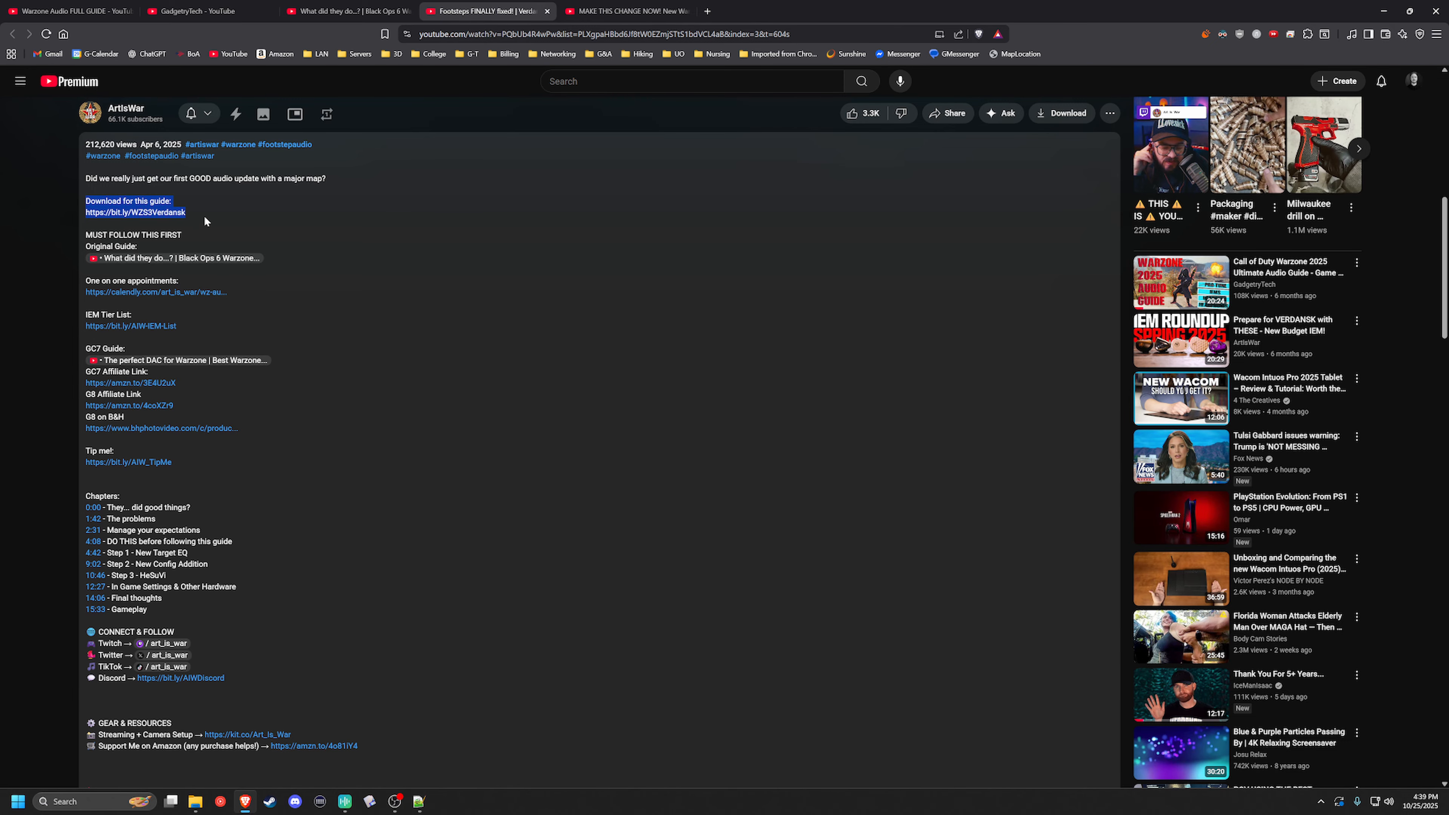
click(591, 12)
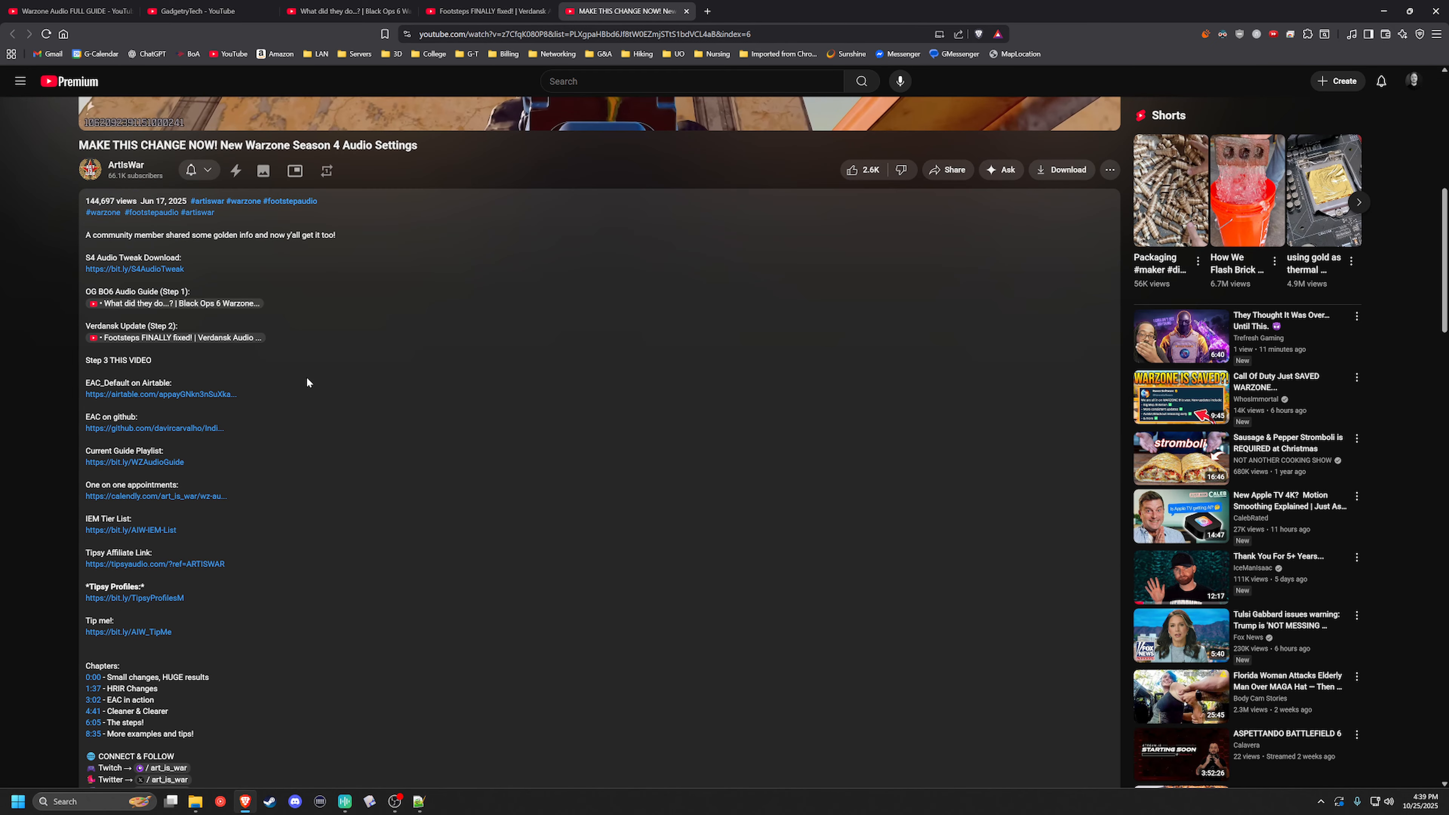
drag(85, 255, 192, 269)
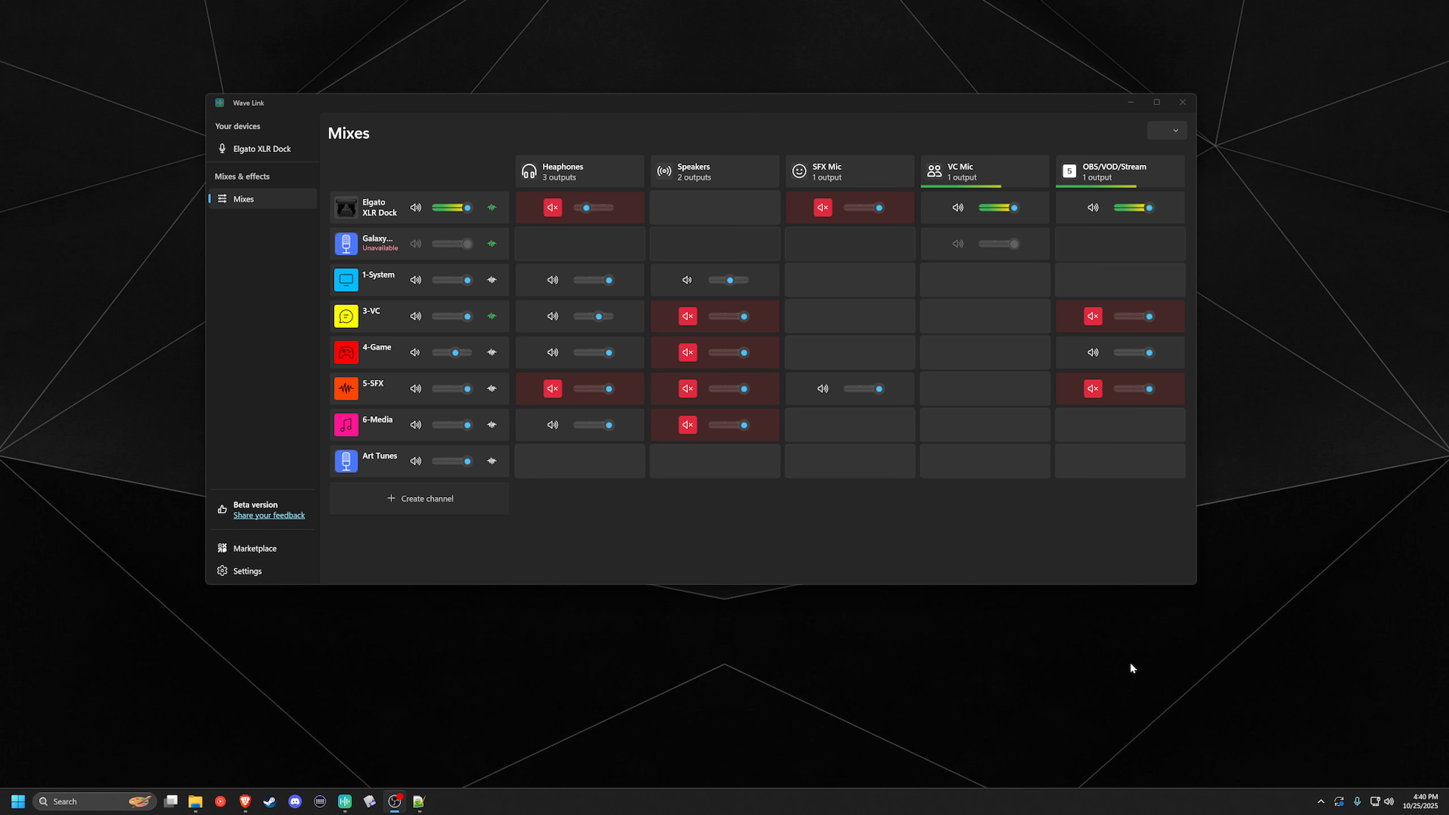
Open the Installed apps page of Windows Settings by searching for "insta".
mouse_move(170, 801)
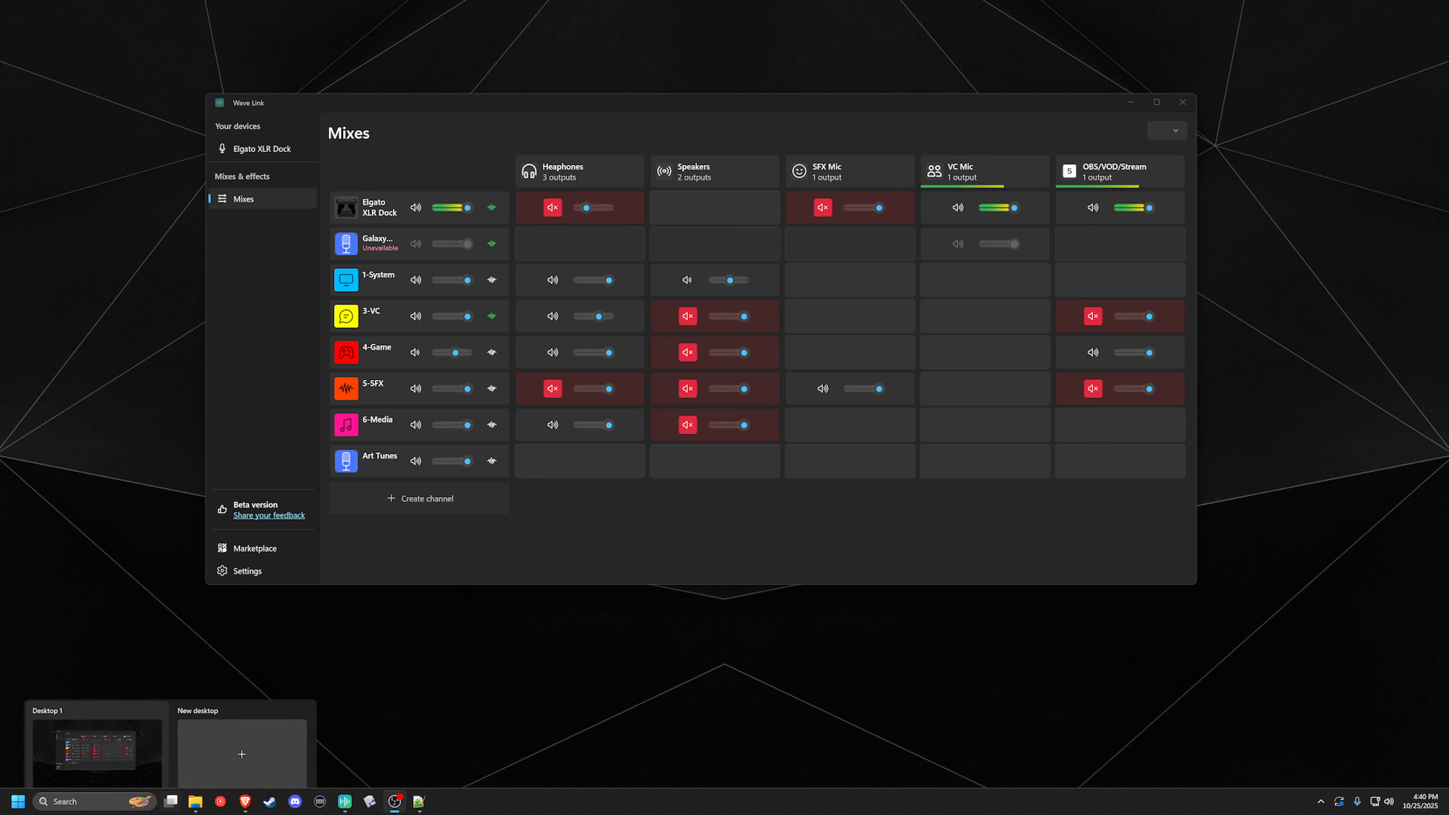
click(17, 801)
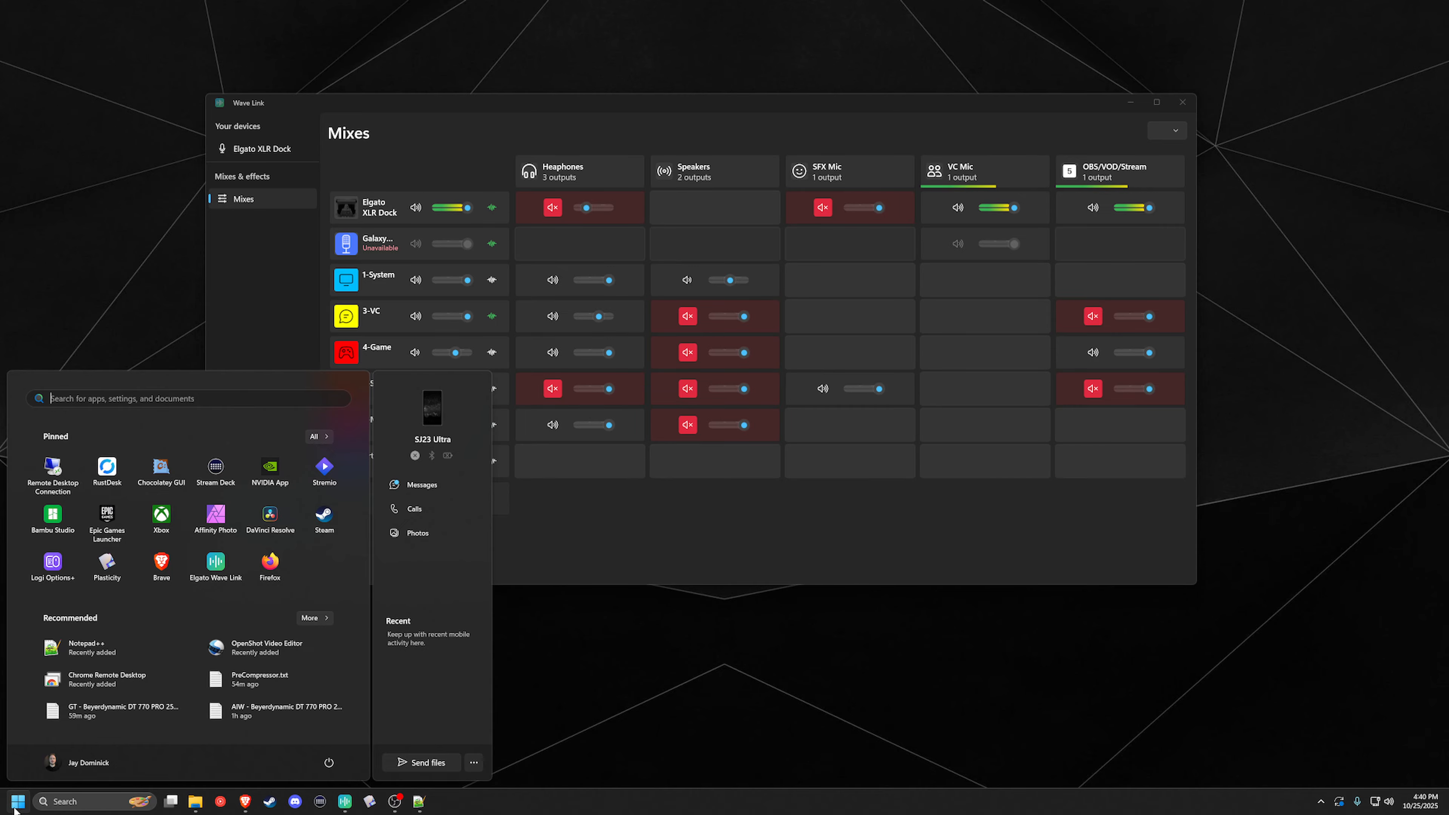
text(insta)
key(Return)
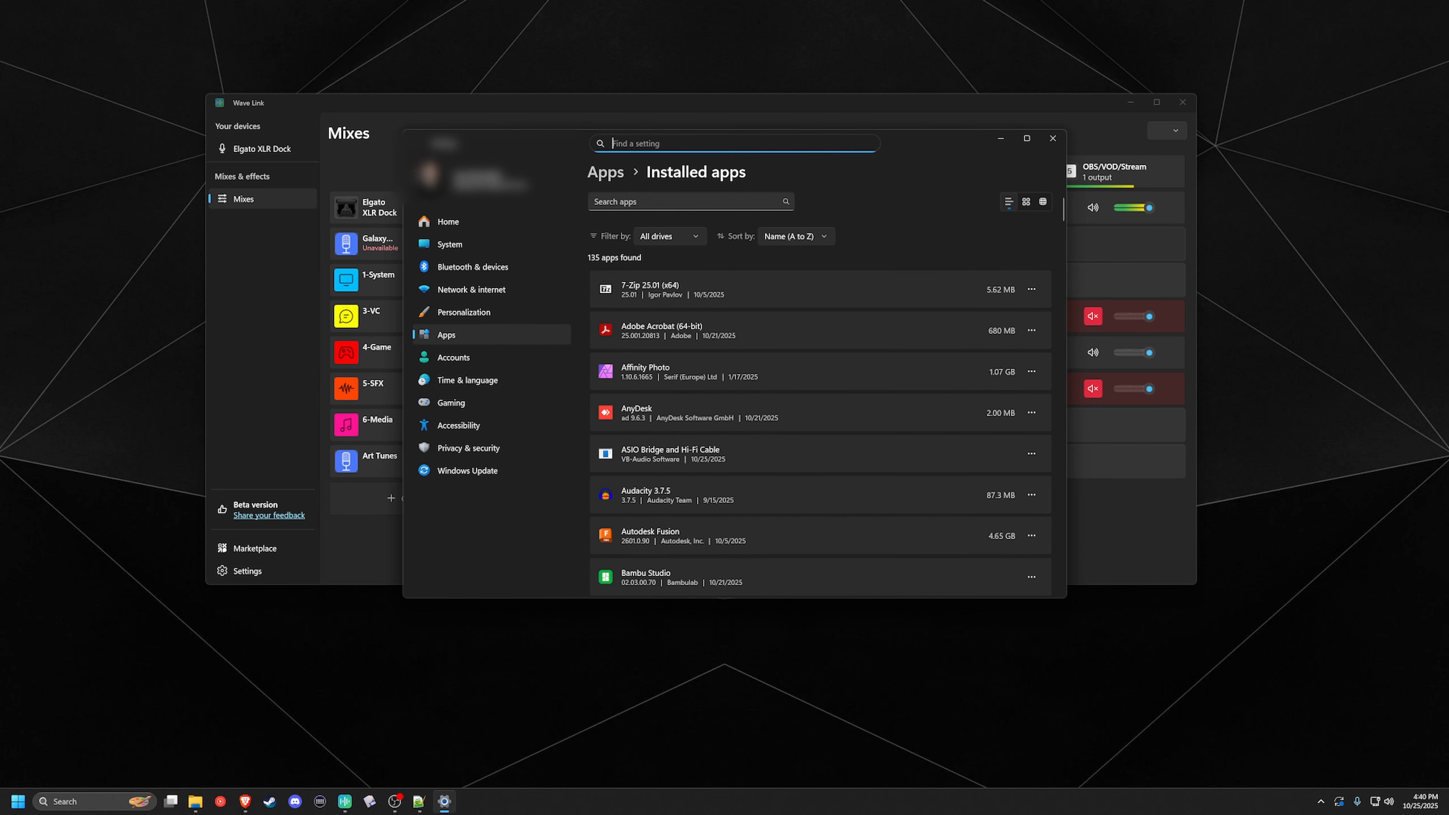
Find ASIO Bridge and Hi-Fi Cable with the search "asio" and uninstall it, allowing the installer to make changes.
click(679, 201)
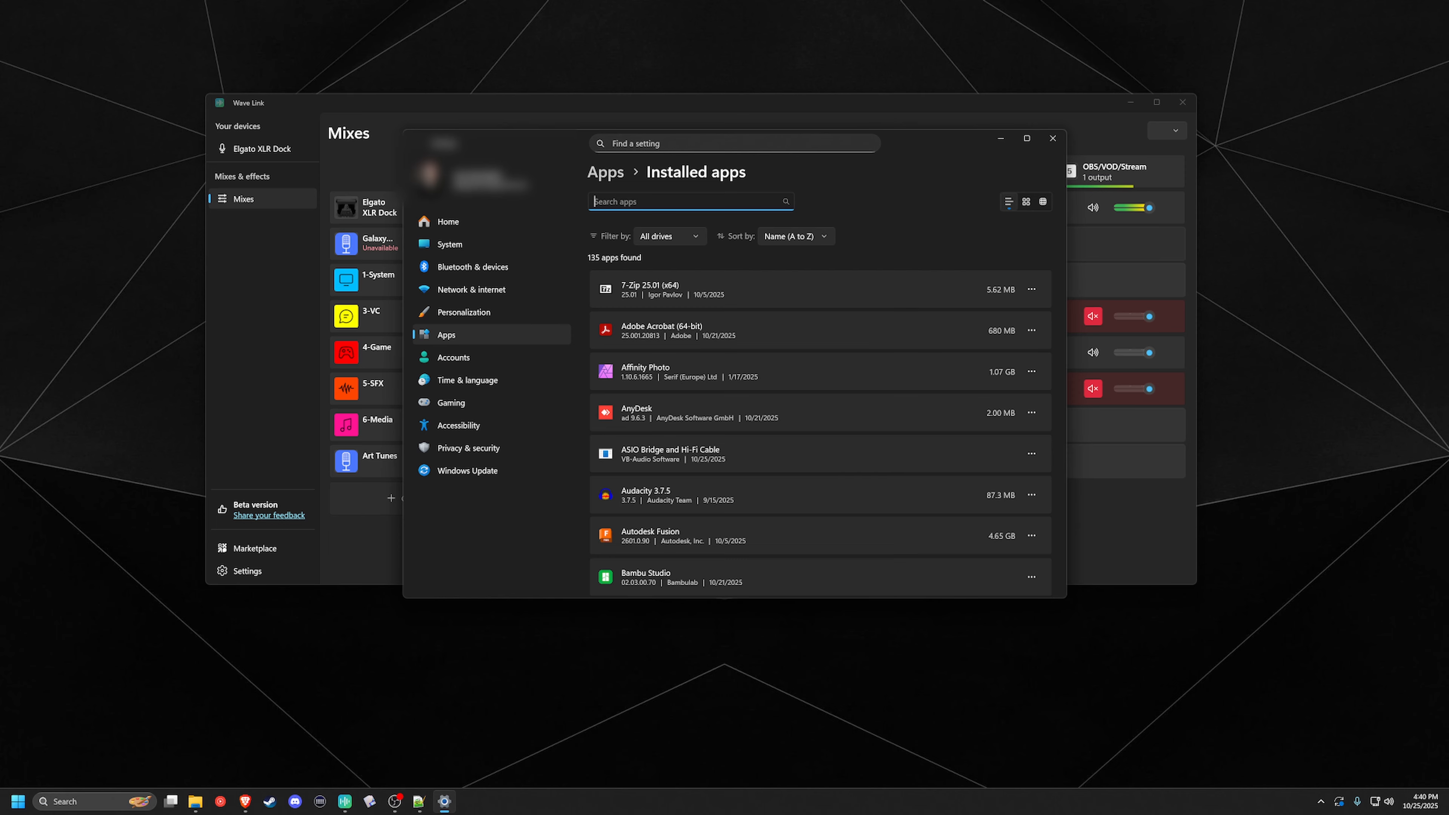
text(asio)
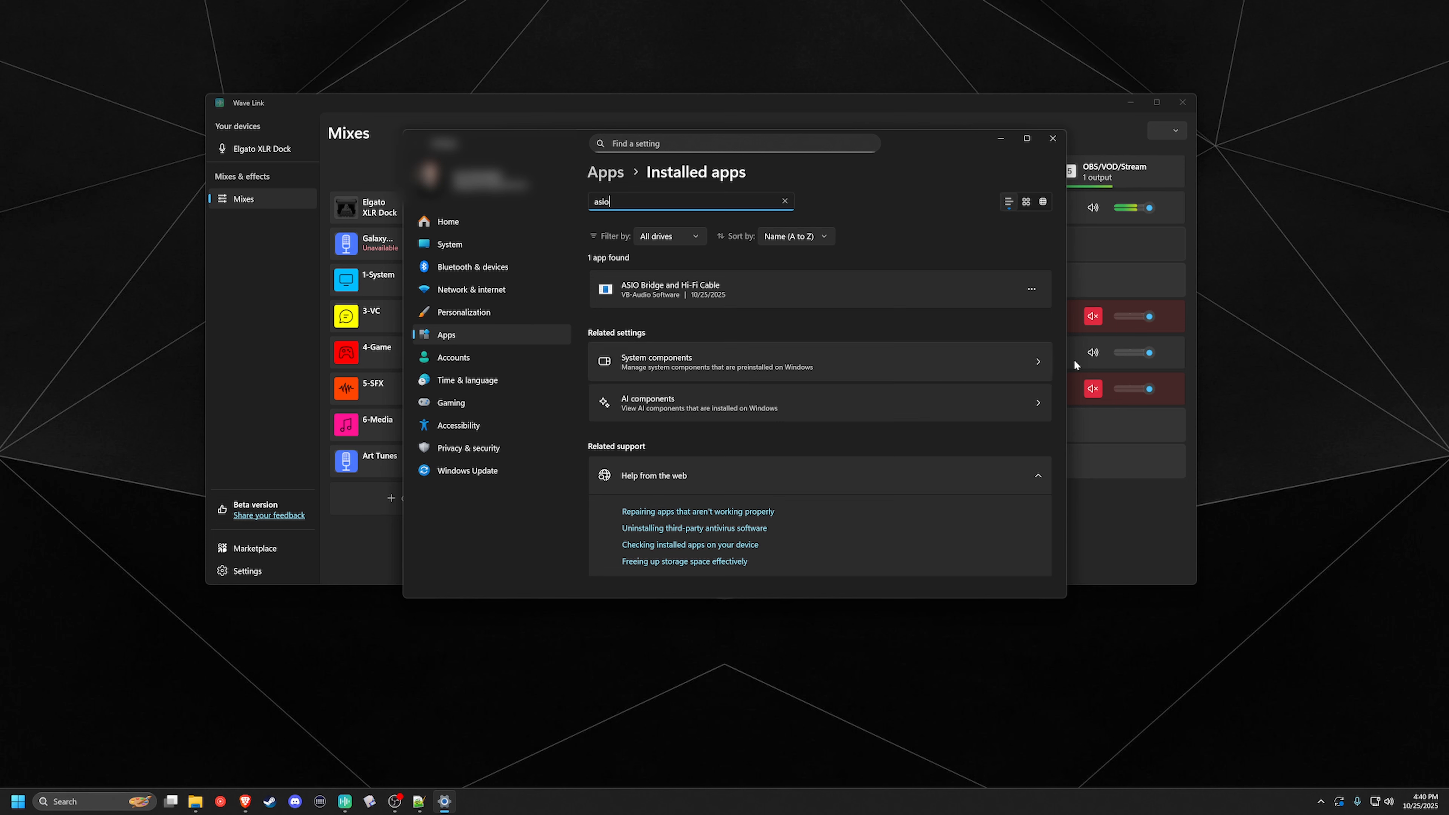
click(1030, 288)
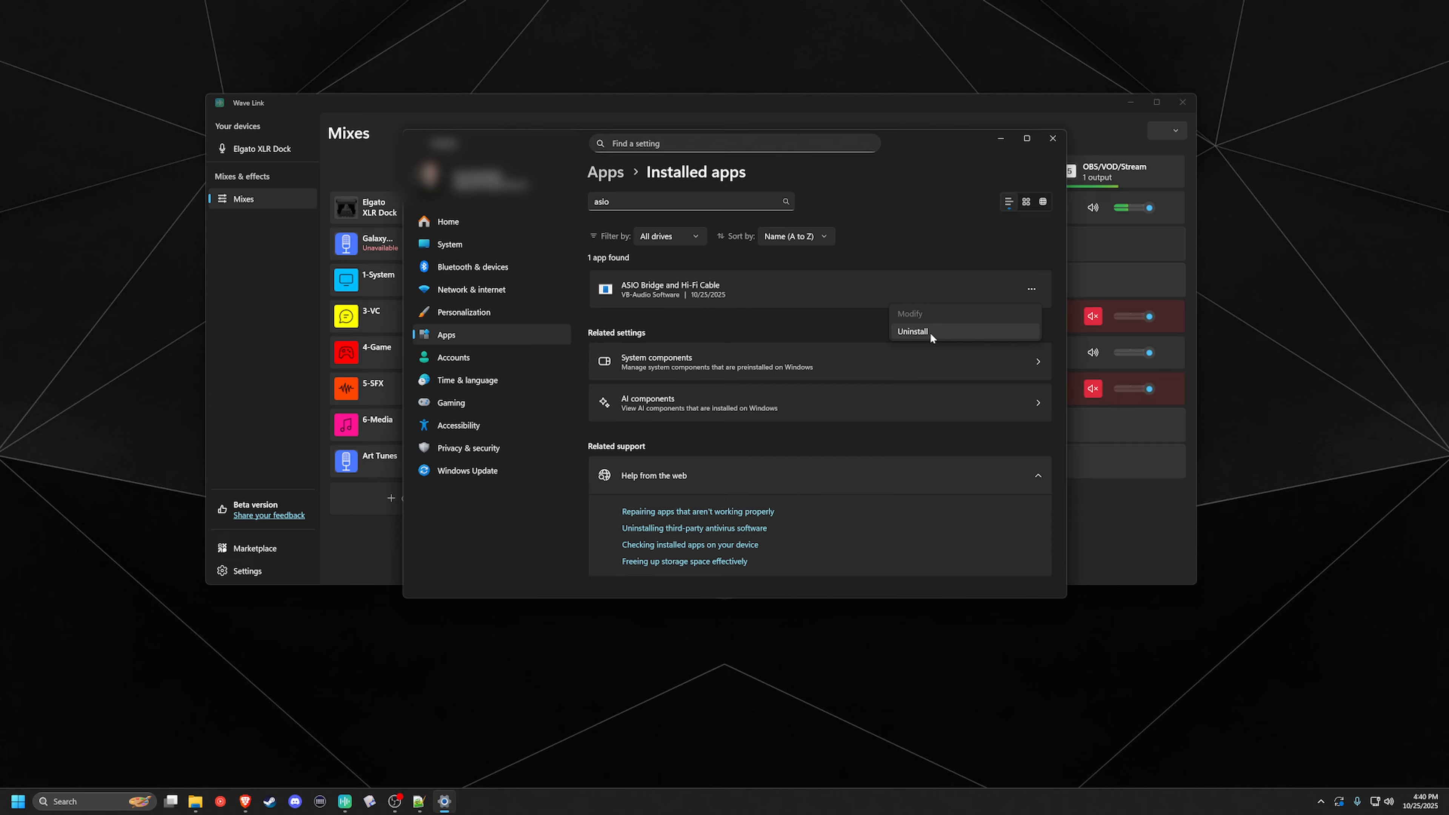
click(930, 331)
click(1004, 350)
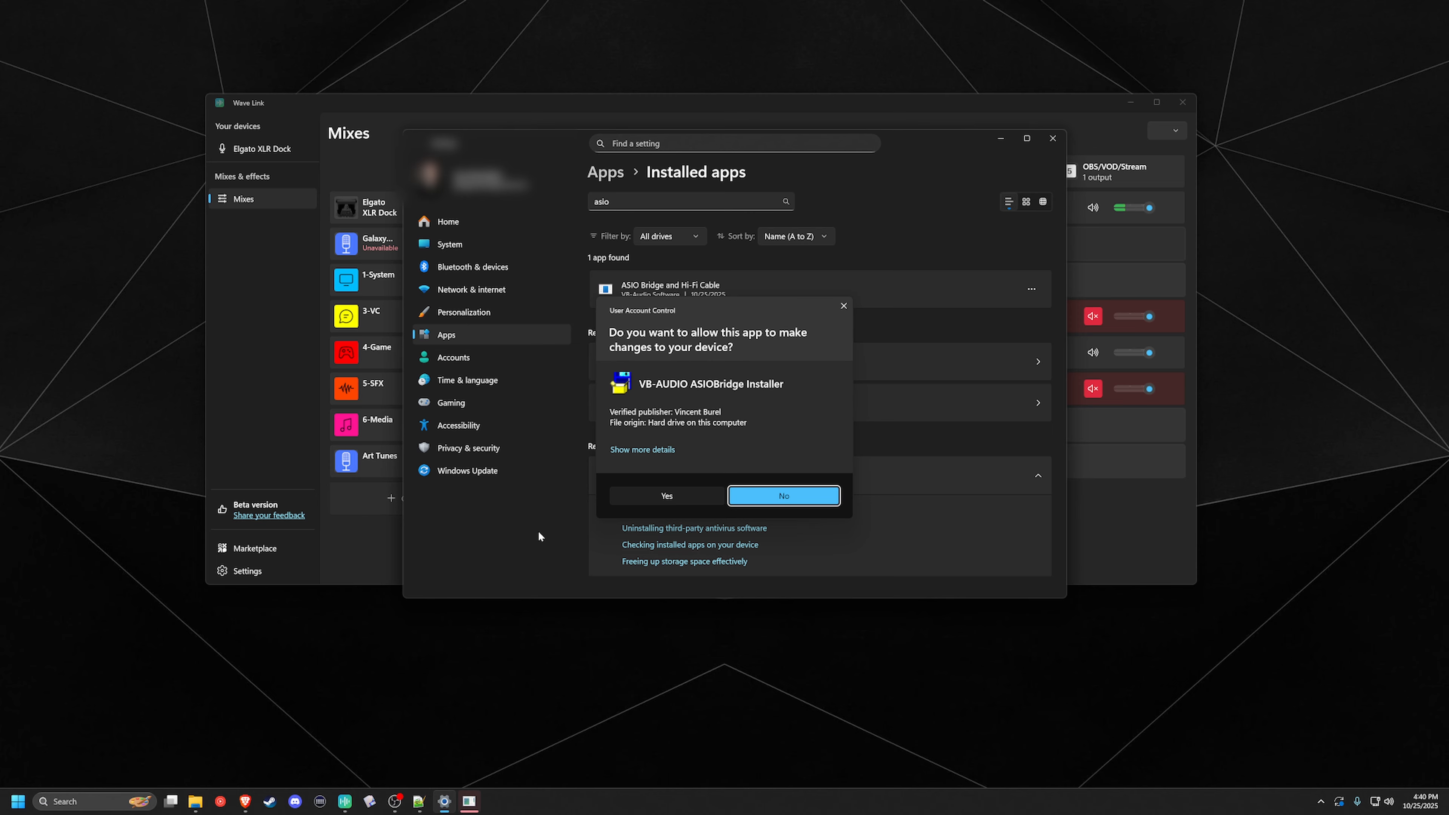
click(636, 489)
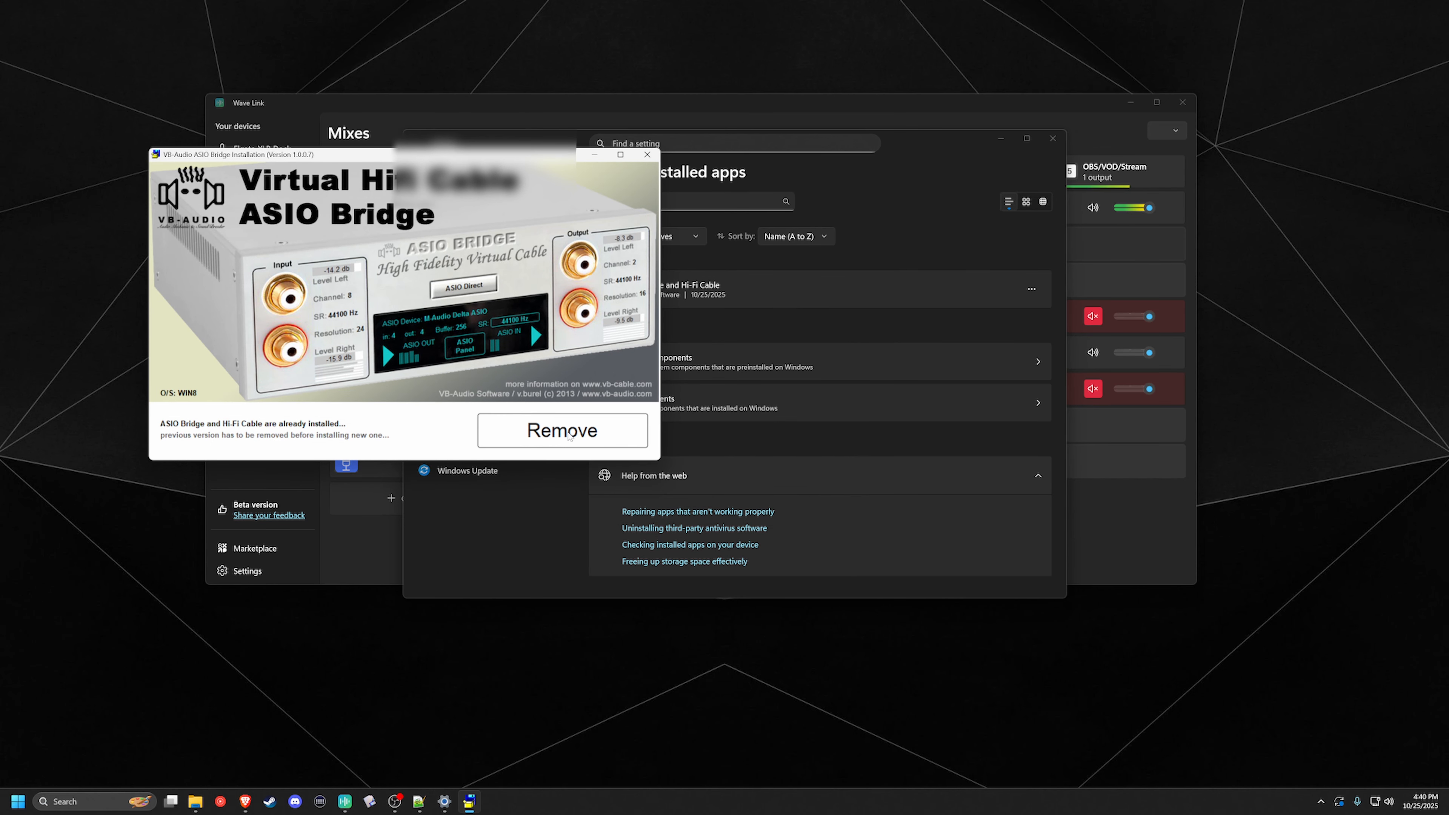
click(554, 422)
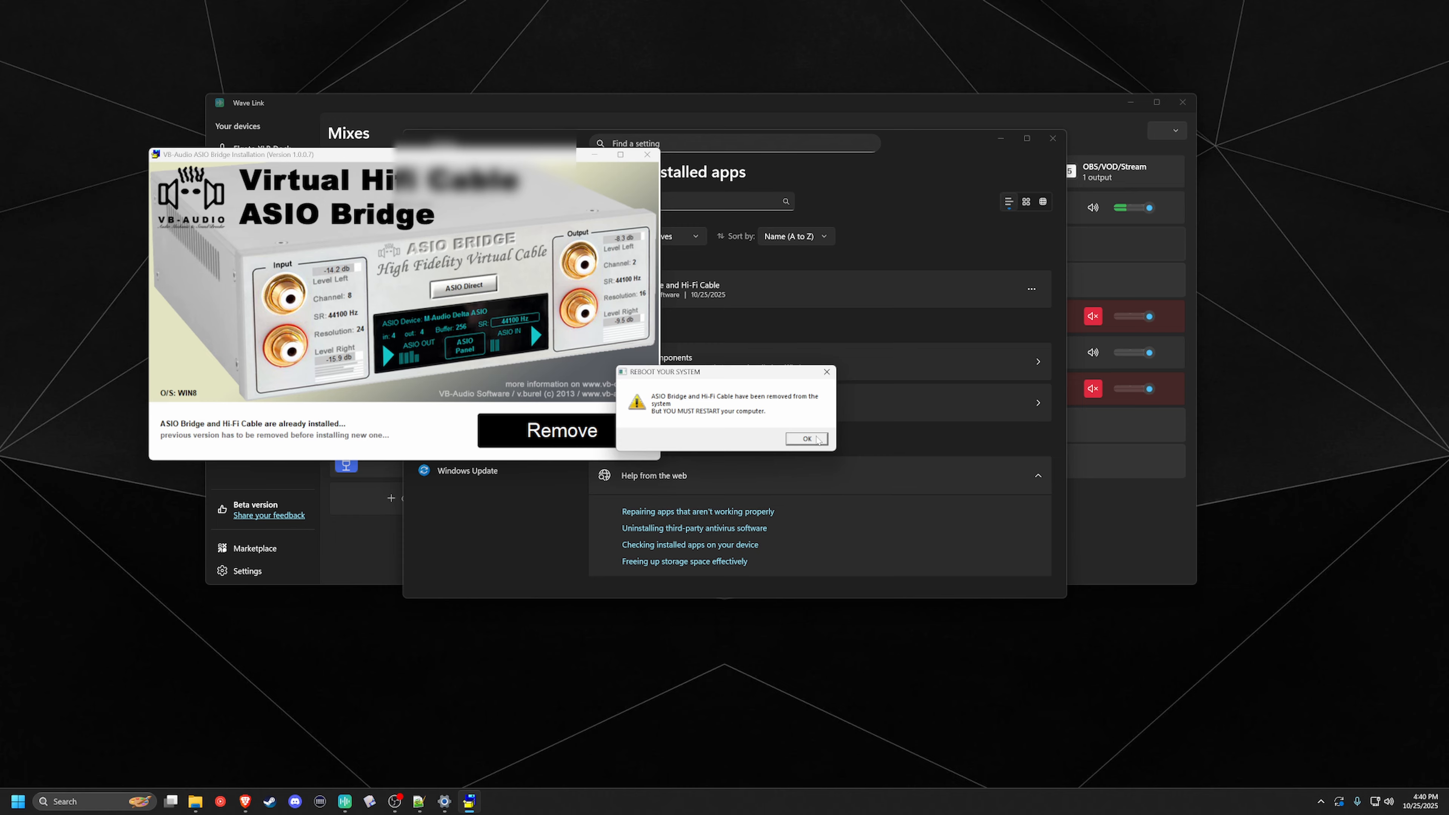
click(815, 439)
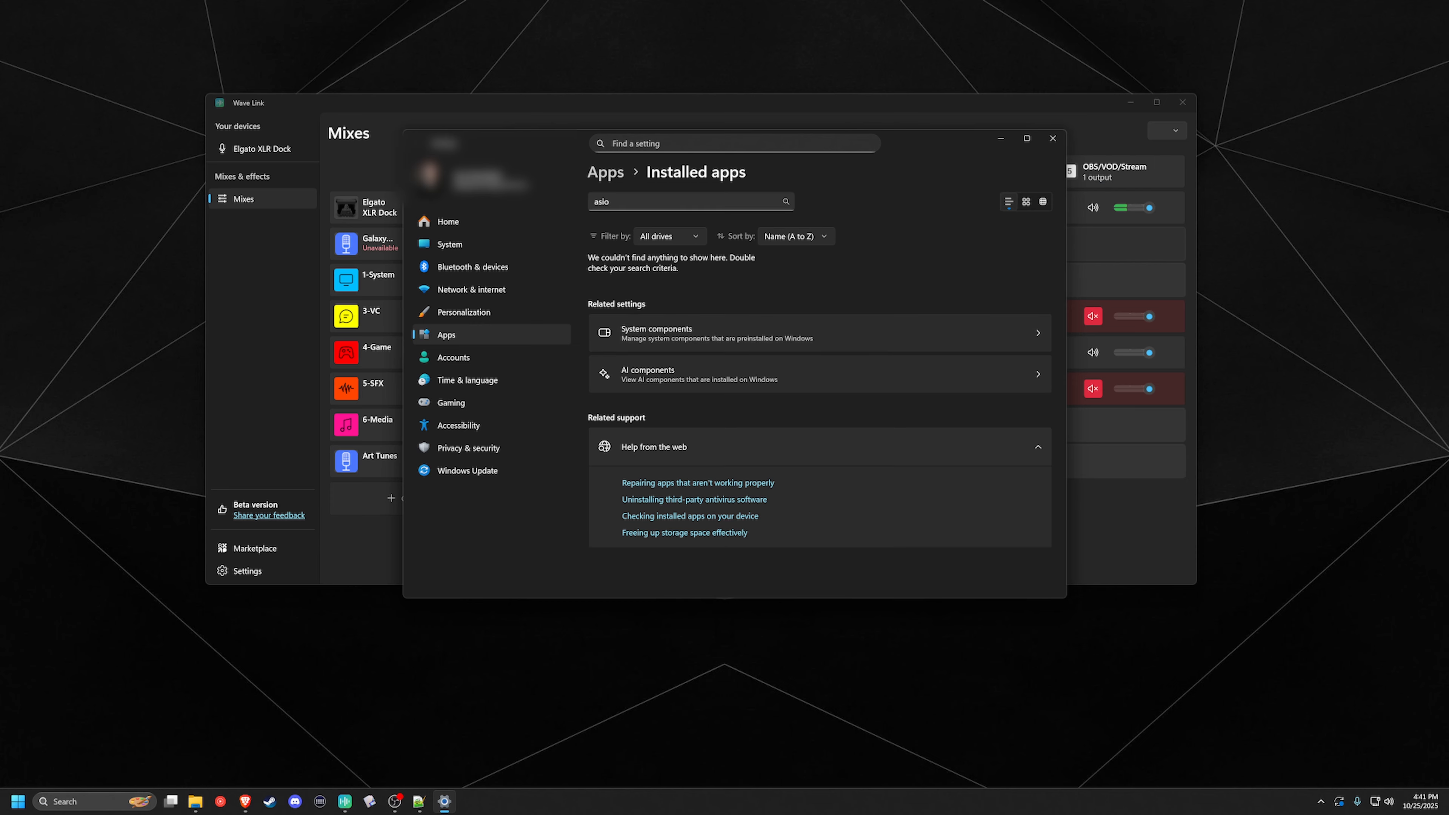
Find Equalizer APO with the search "equ" and uninstall it, choosing to reboot manually.
click(656, 201)
key(BackSpace)
key(BackSpace)
key(BackSpace)
key(BackSpace)
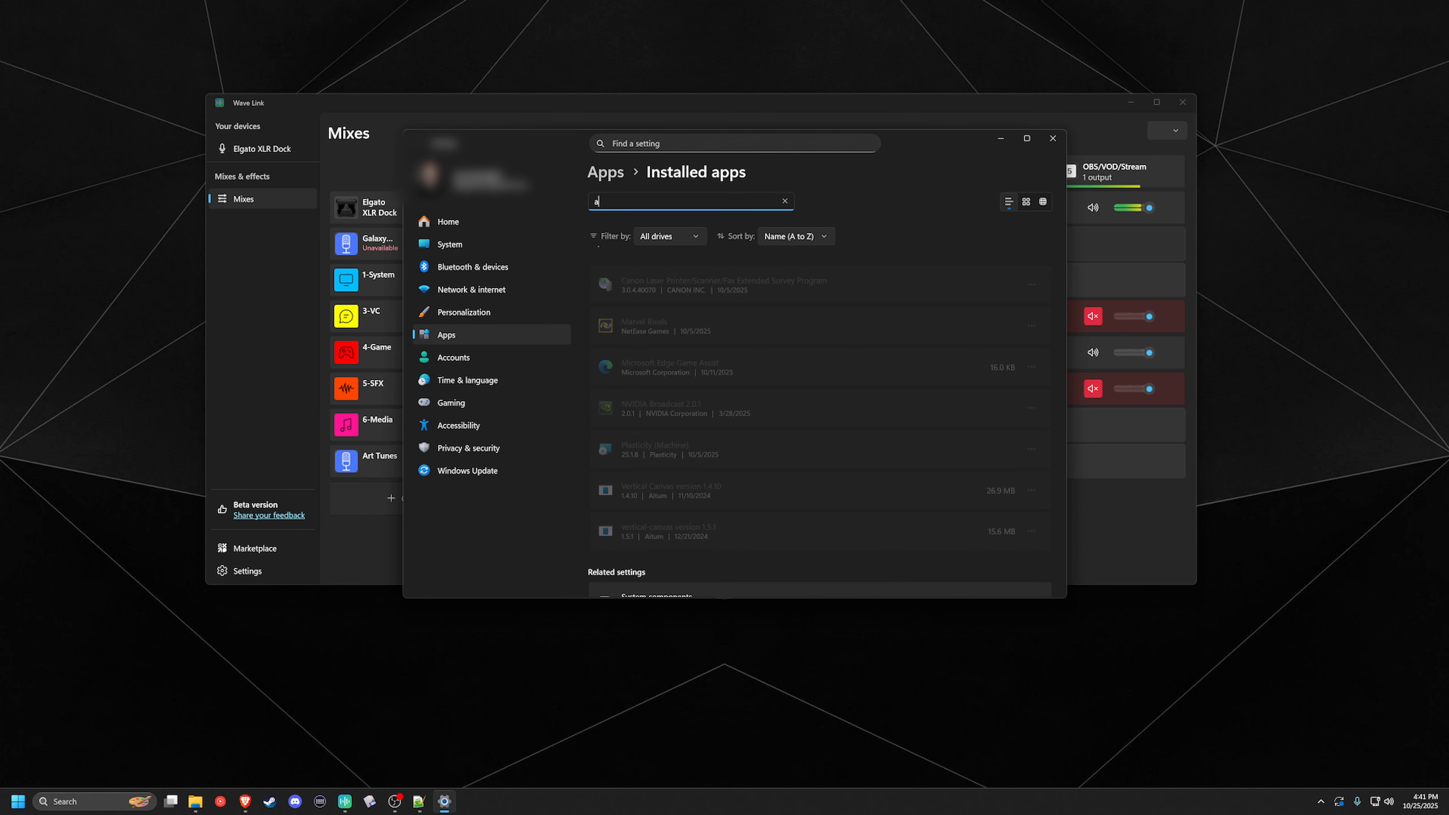
text(ec)
text(u)
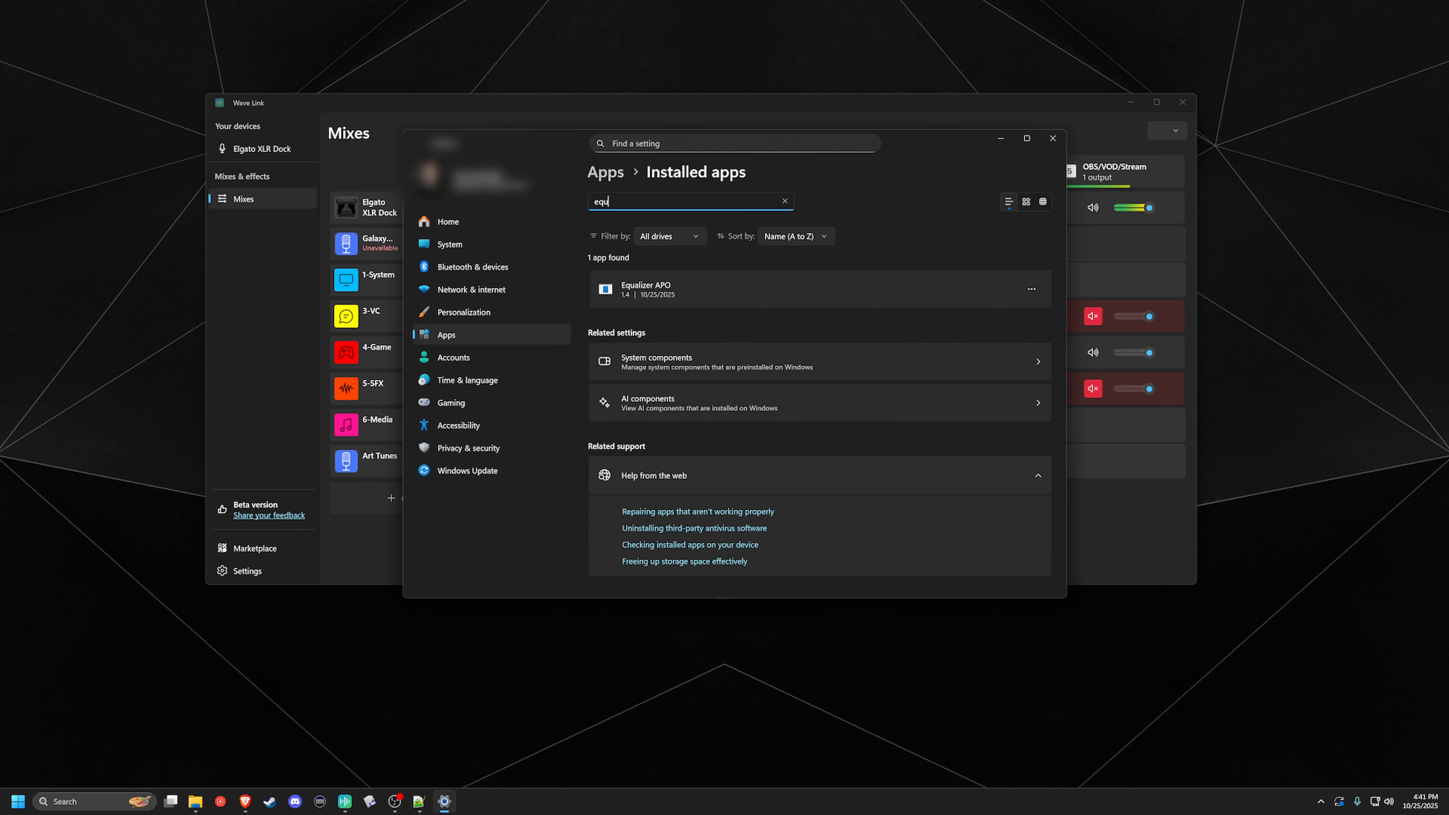
click(1031, 289)
click(918, 328)
click(1002, 350)
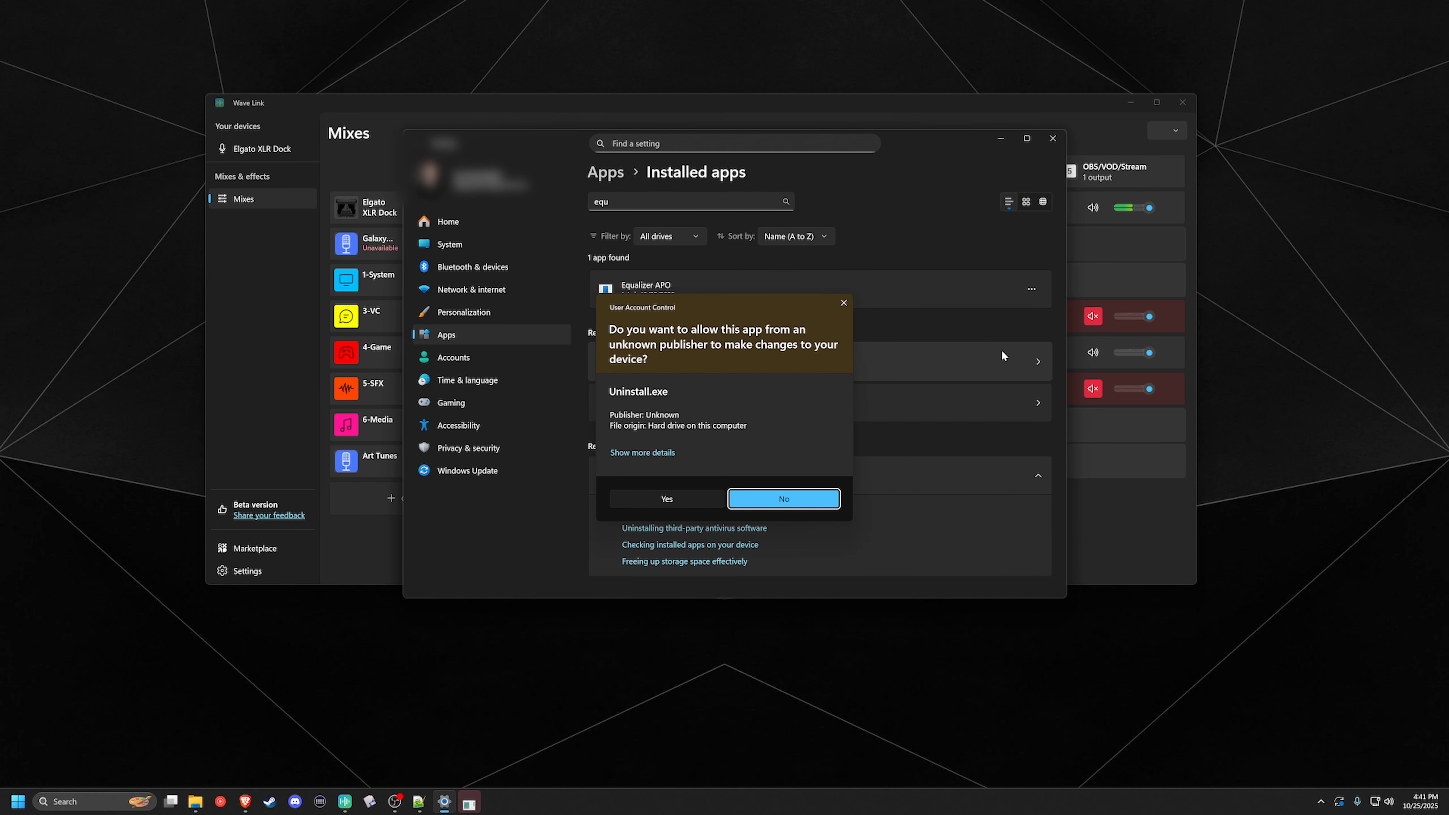
click(658, 505)
click(799, 490)
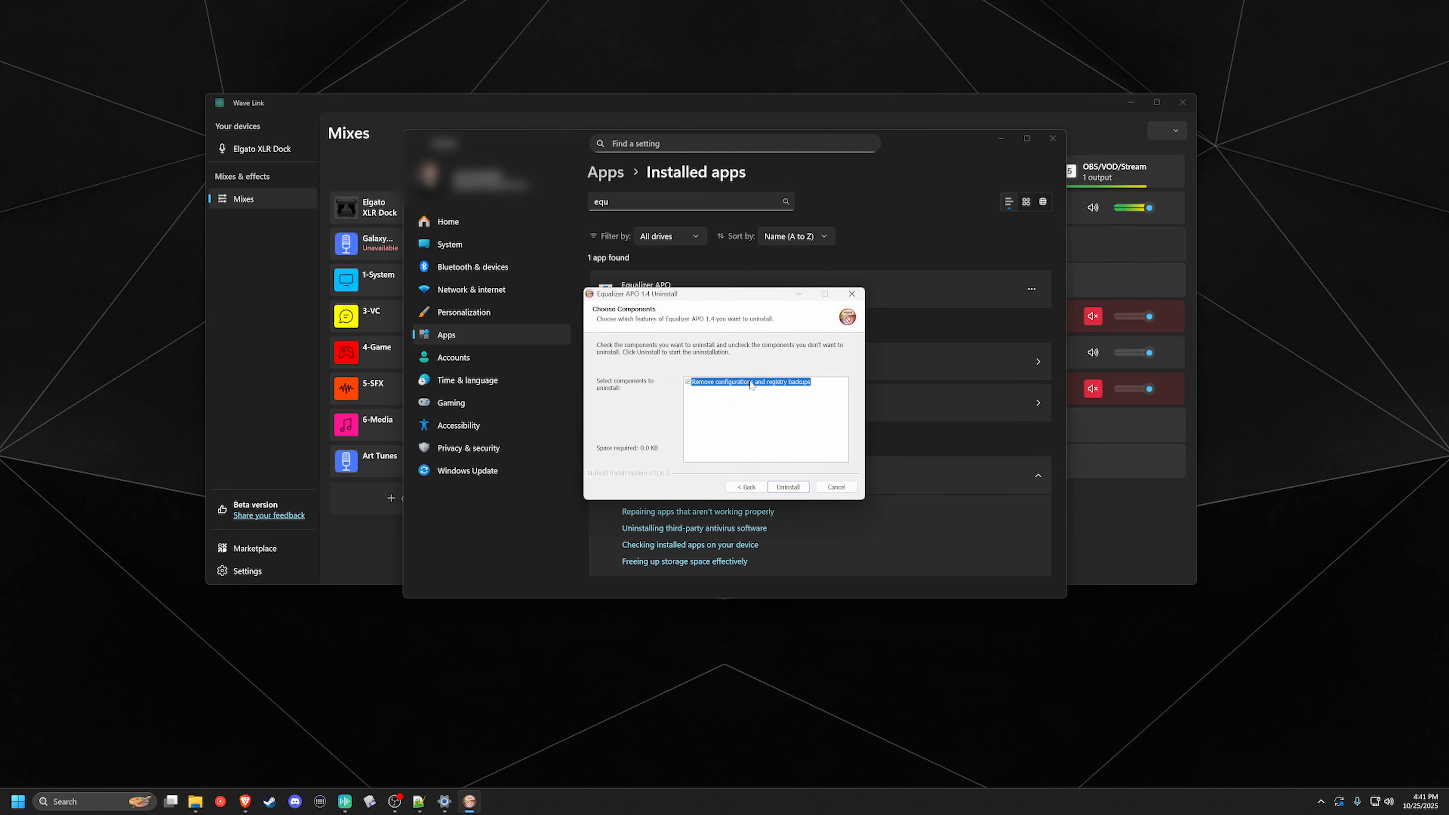
click(790, 489)
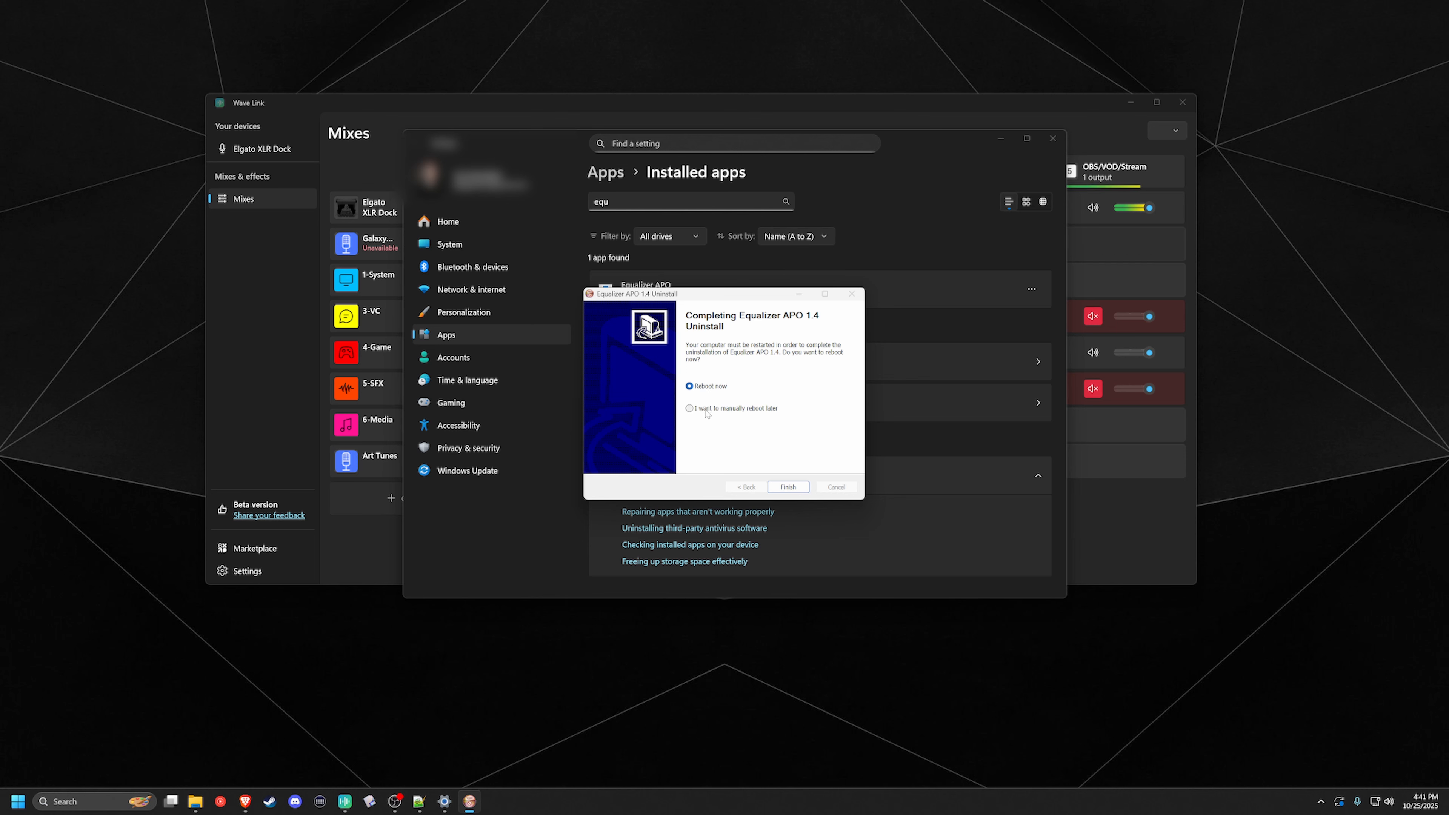
click(787, 487)
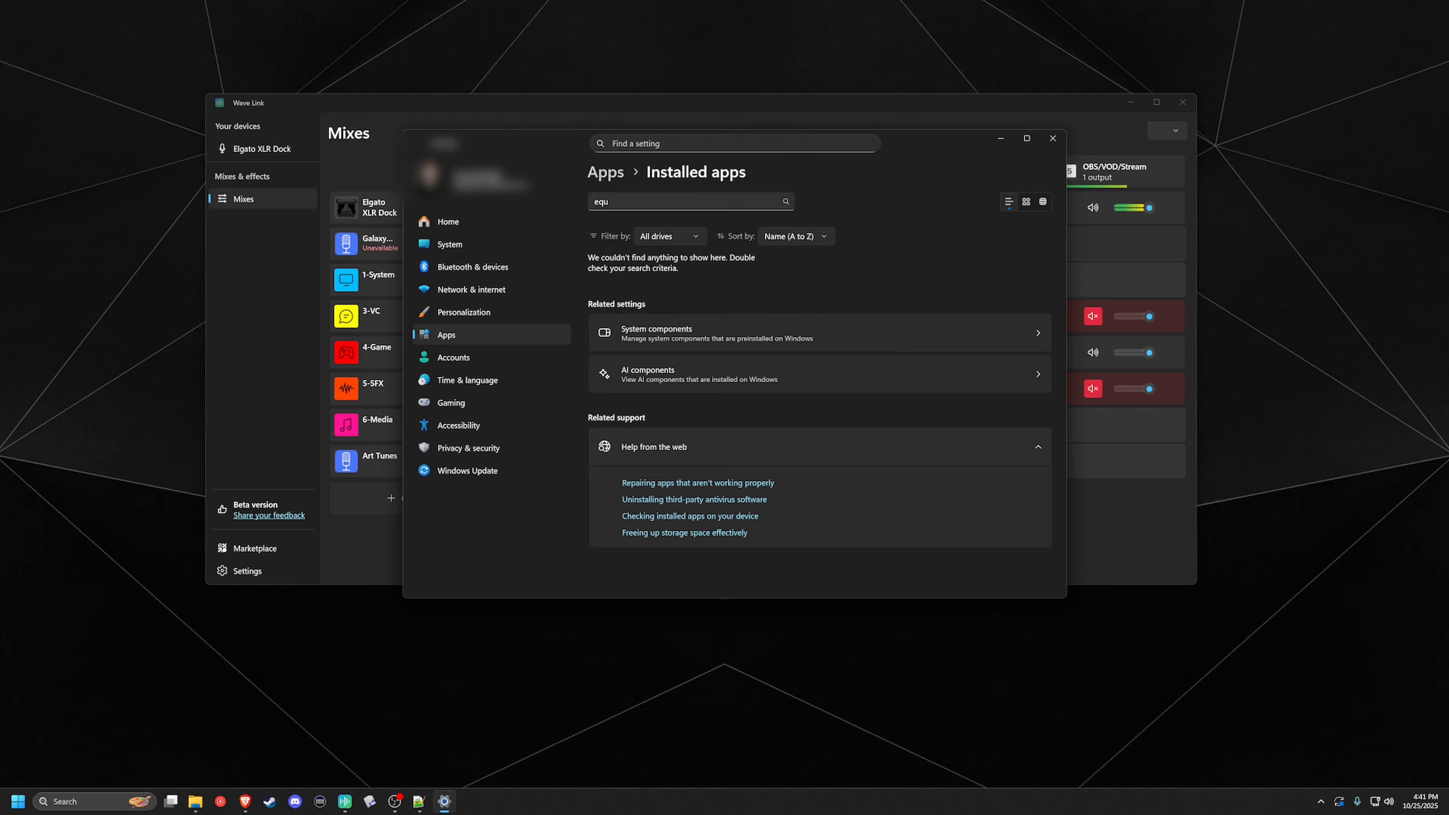
Find ReaPlugs/x64 with the search "rea", uninstall it without viewing the remaining files, and close Settings.
click(616, 201)
key(BackSpace)
key(BackSpace)
key(BackSpace)
text(repl)
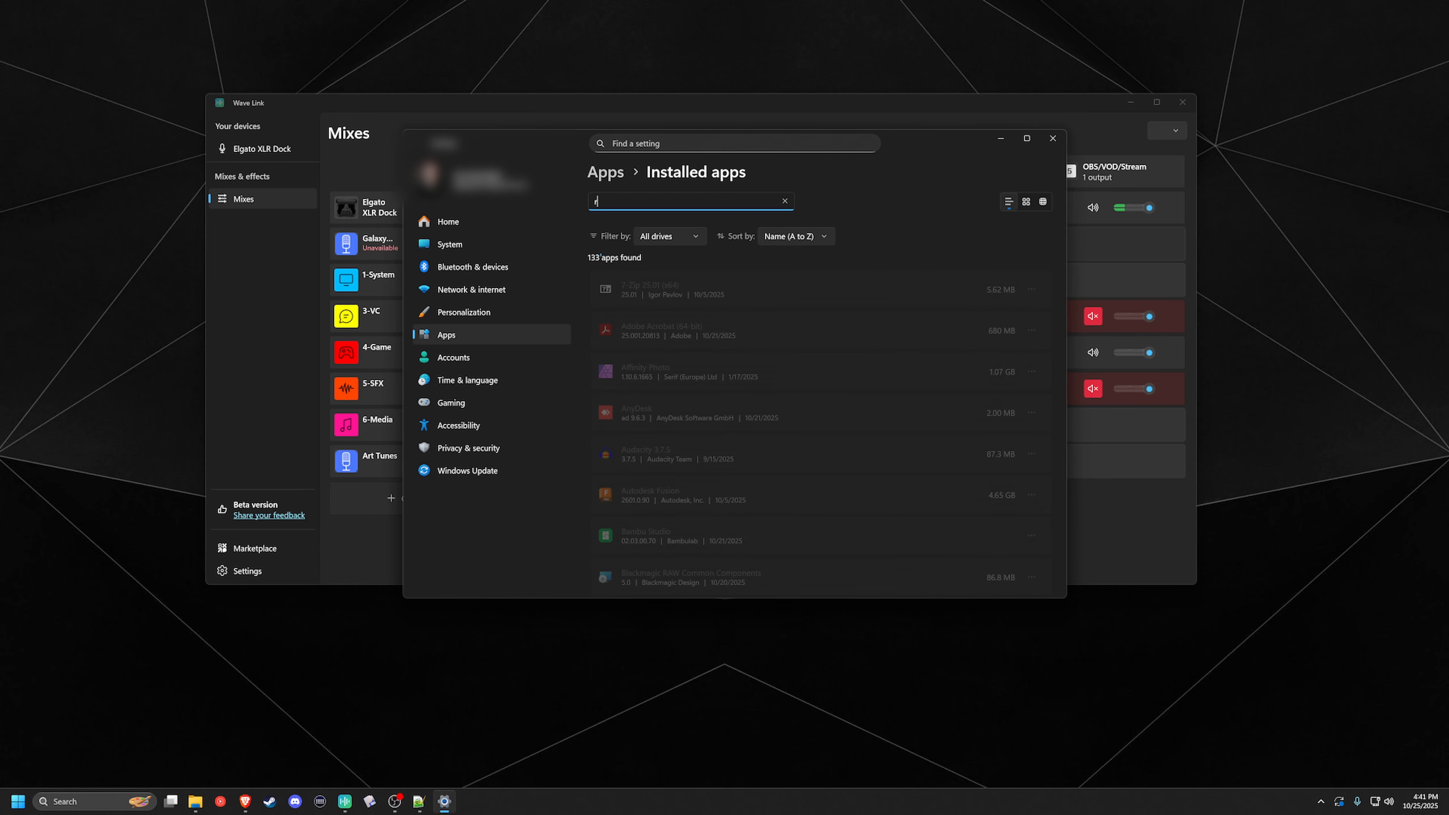
key(BackSpace)
key(BackSpace)
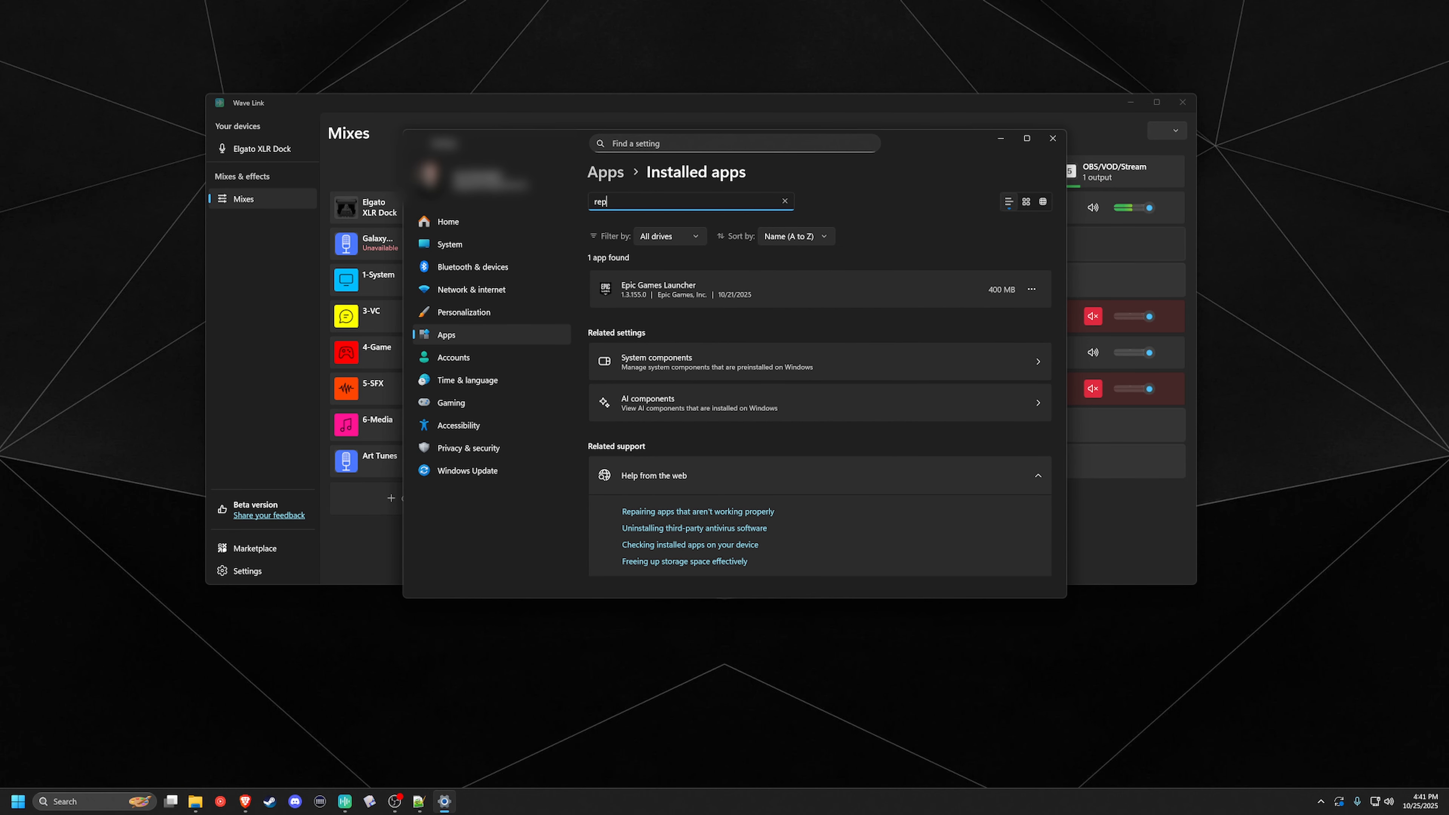
text(a)
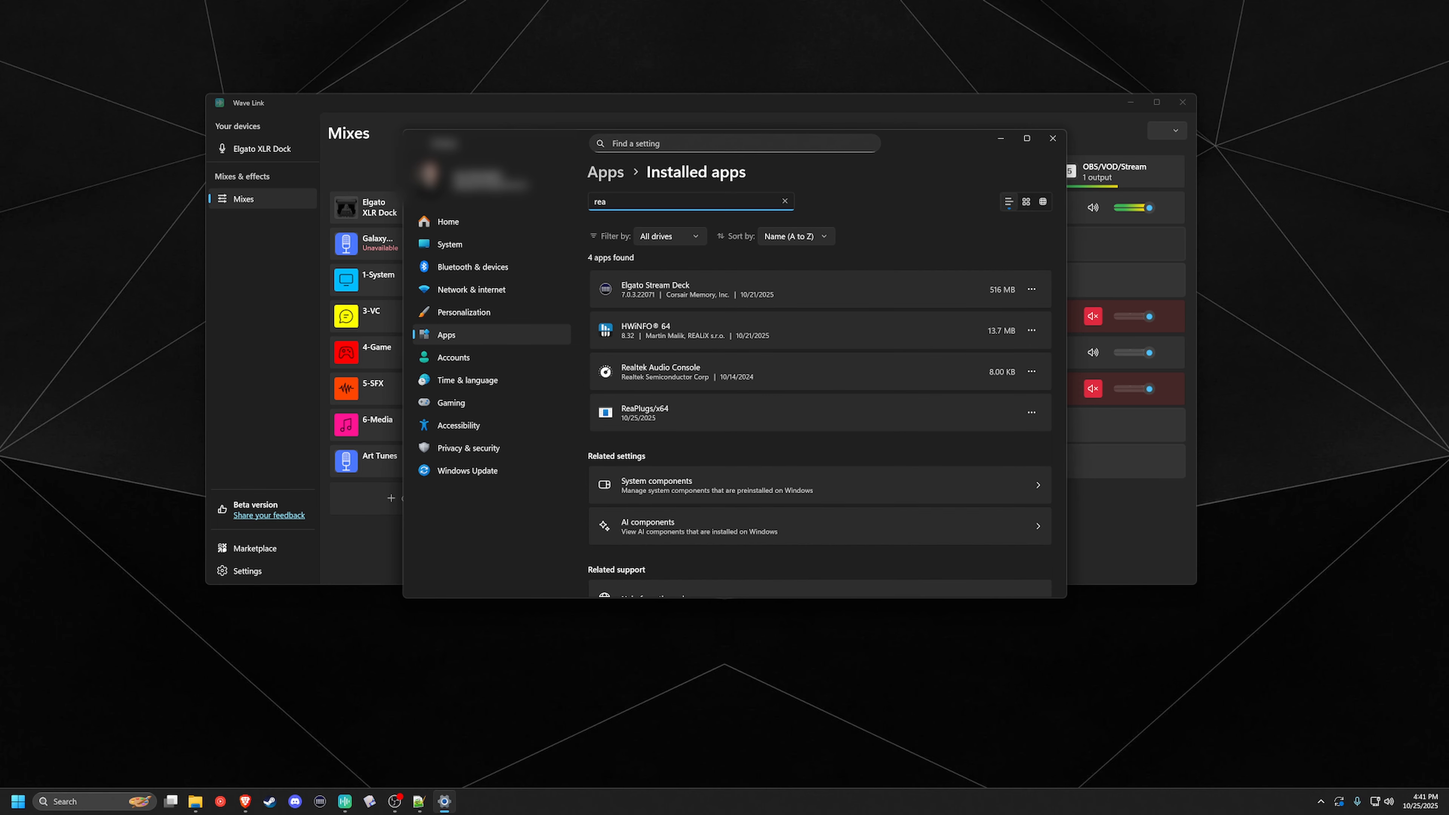
click(1030, 412)
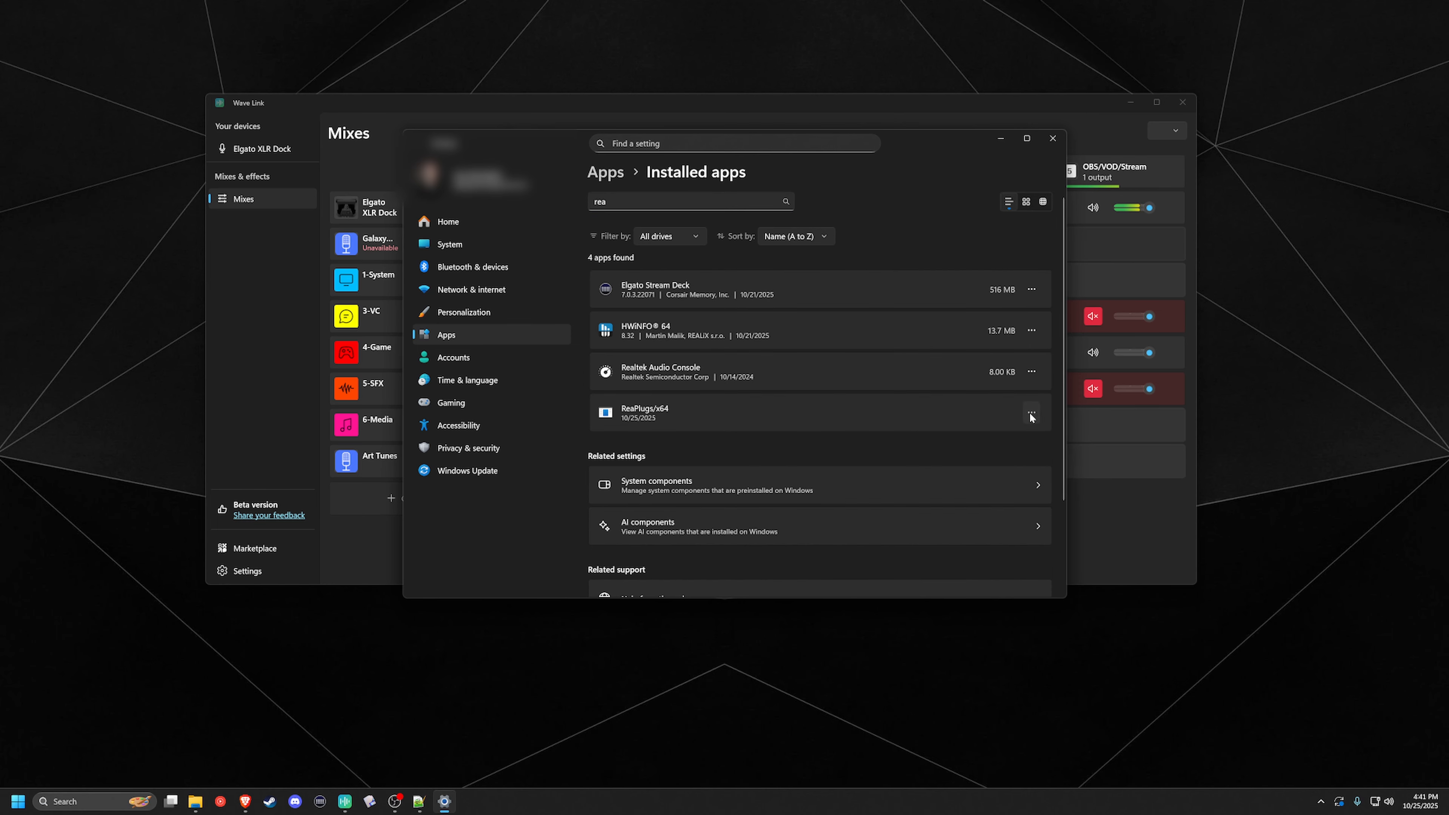
click(970, 455)
click(1008, 471)
click(692, 502)
click(790, 492)
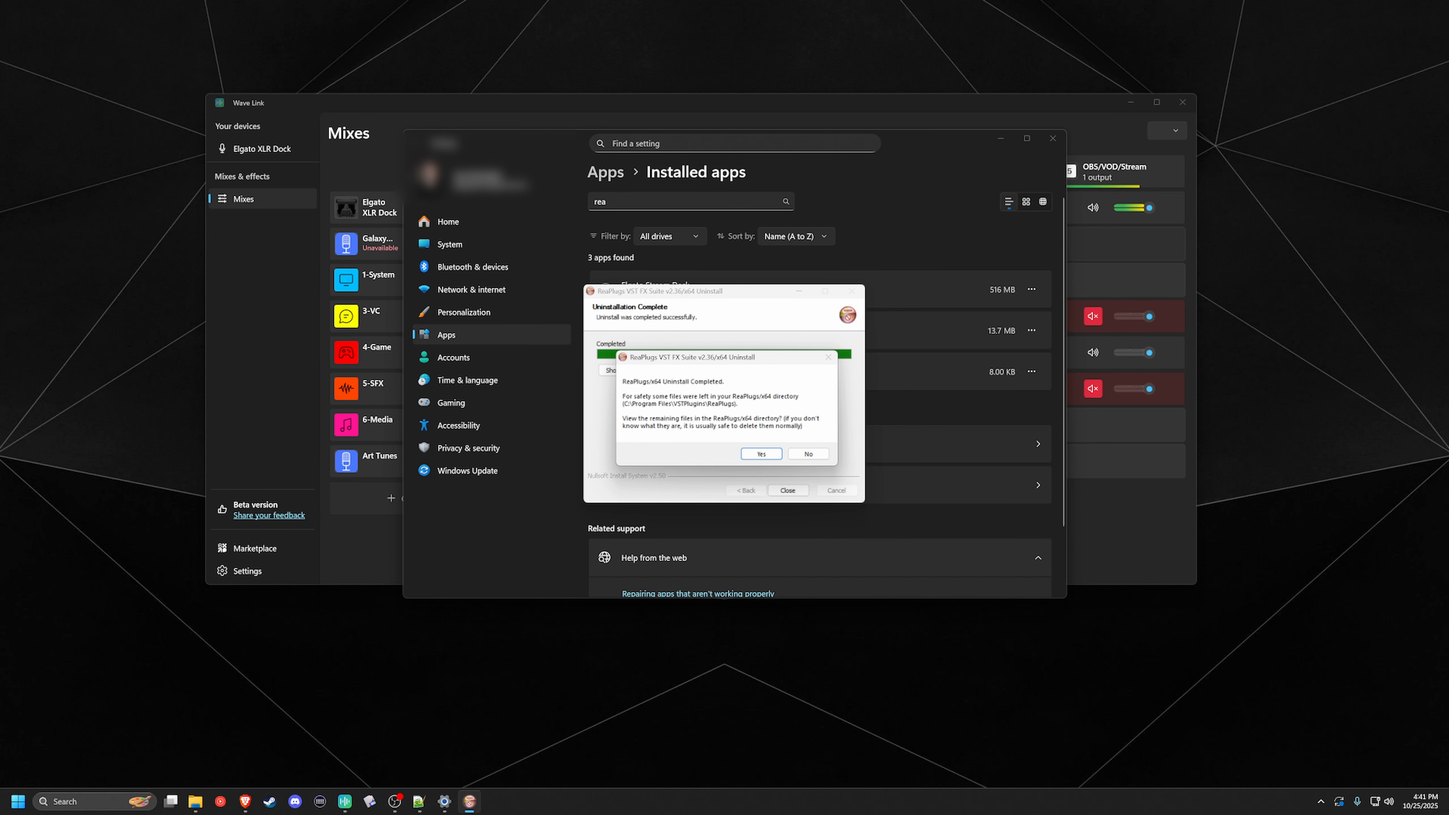
click(807, 454)
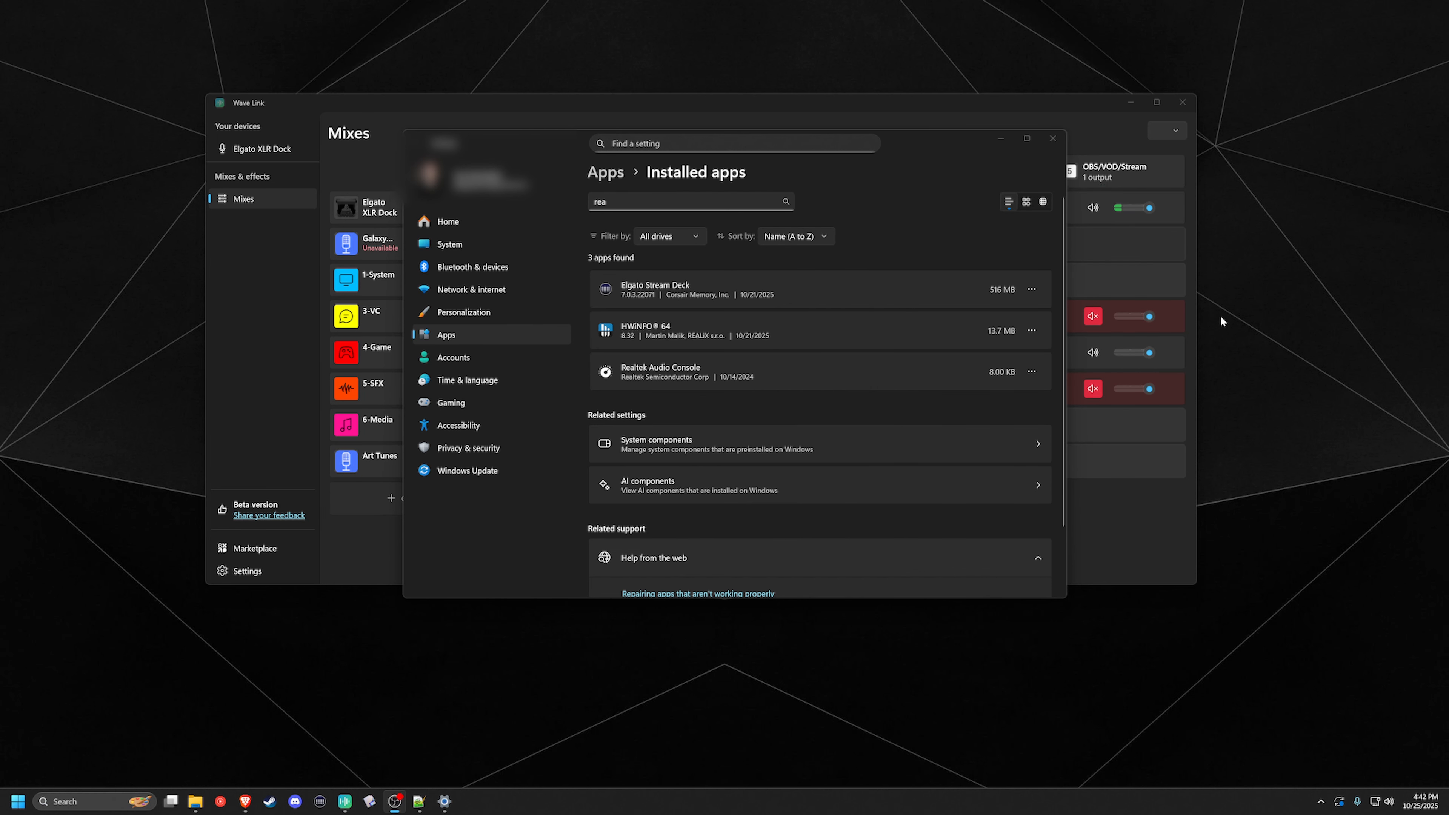
click(1050, 139)
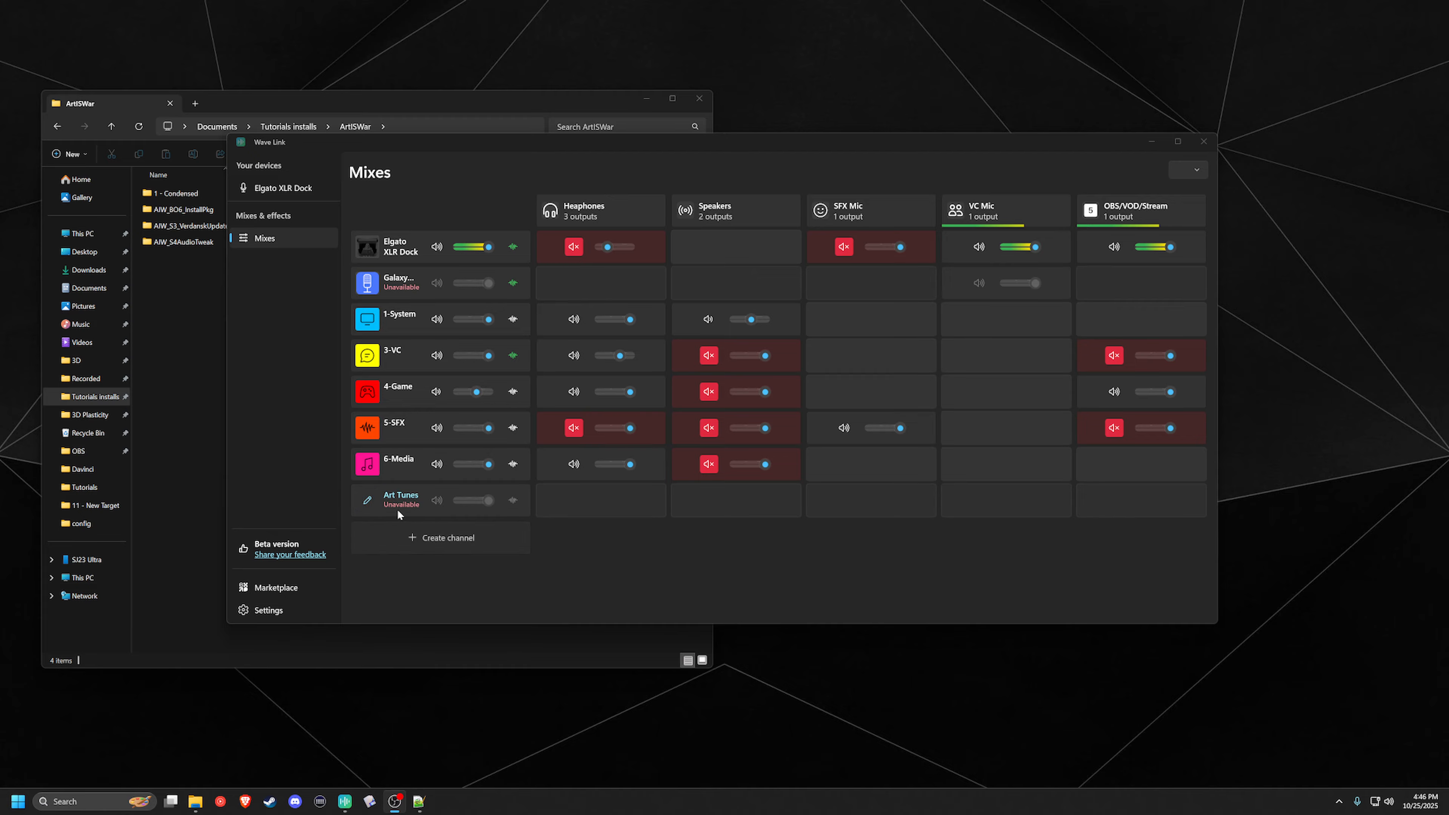
In Wave Link, open the unavailable Art Tunes channel and remove it from the mixes.
click(364, 503)
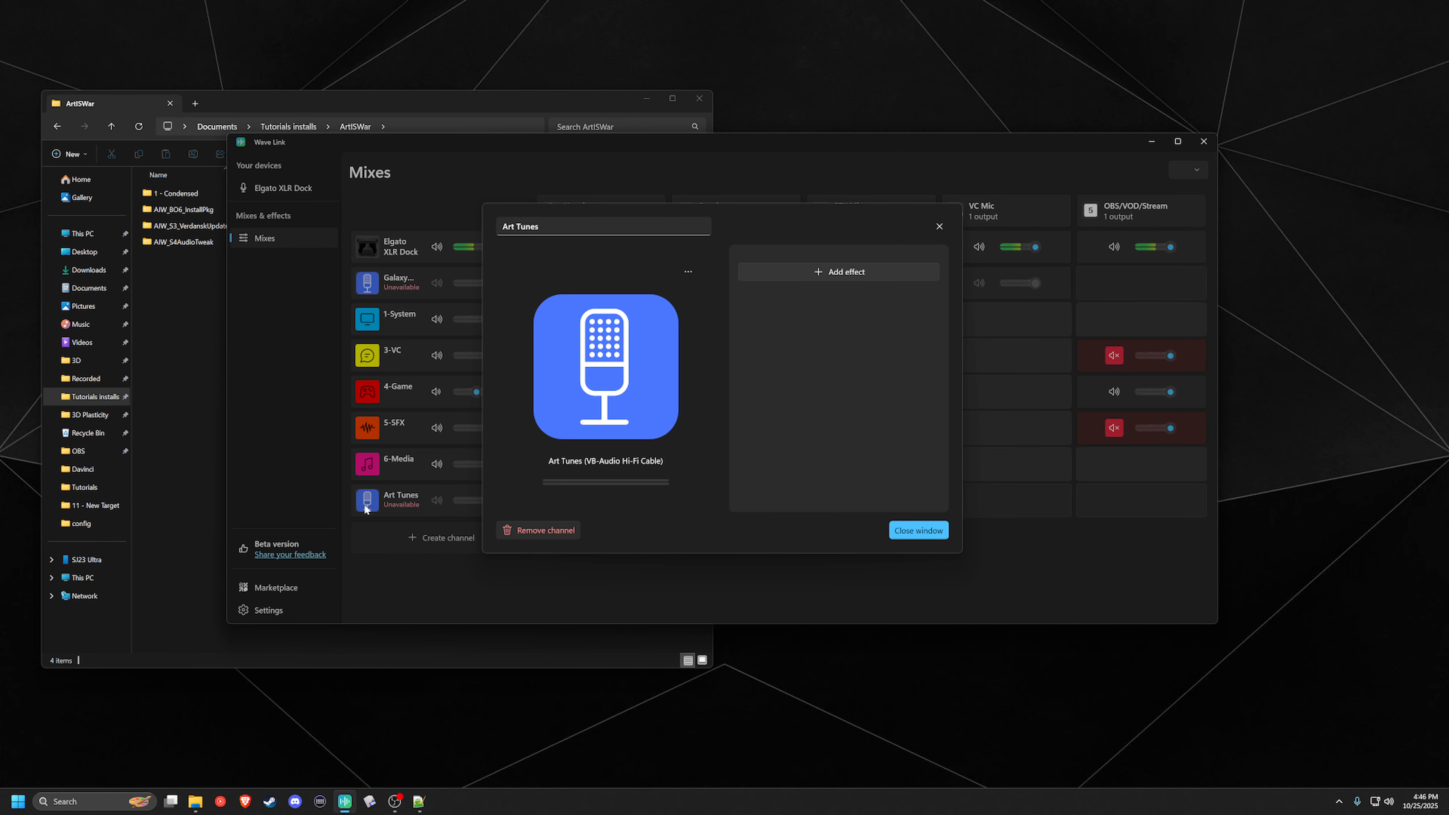
click(531, 527)
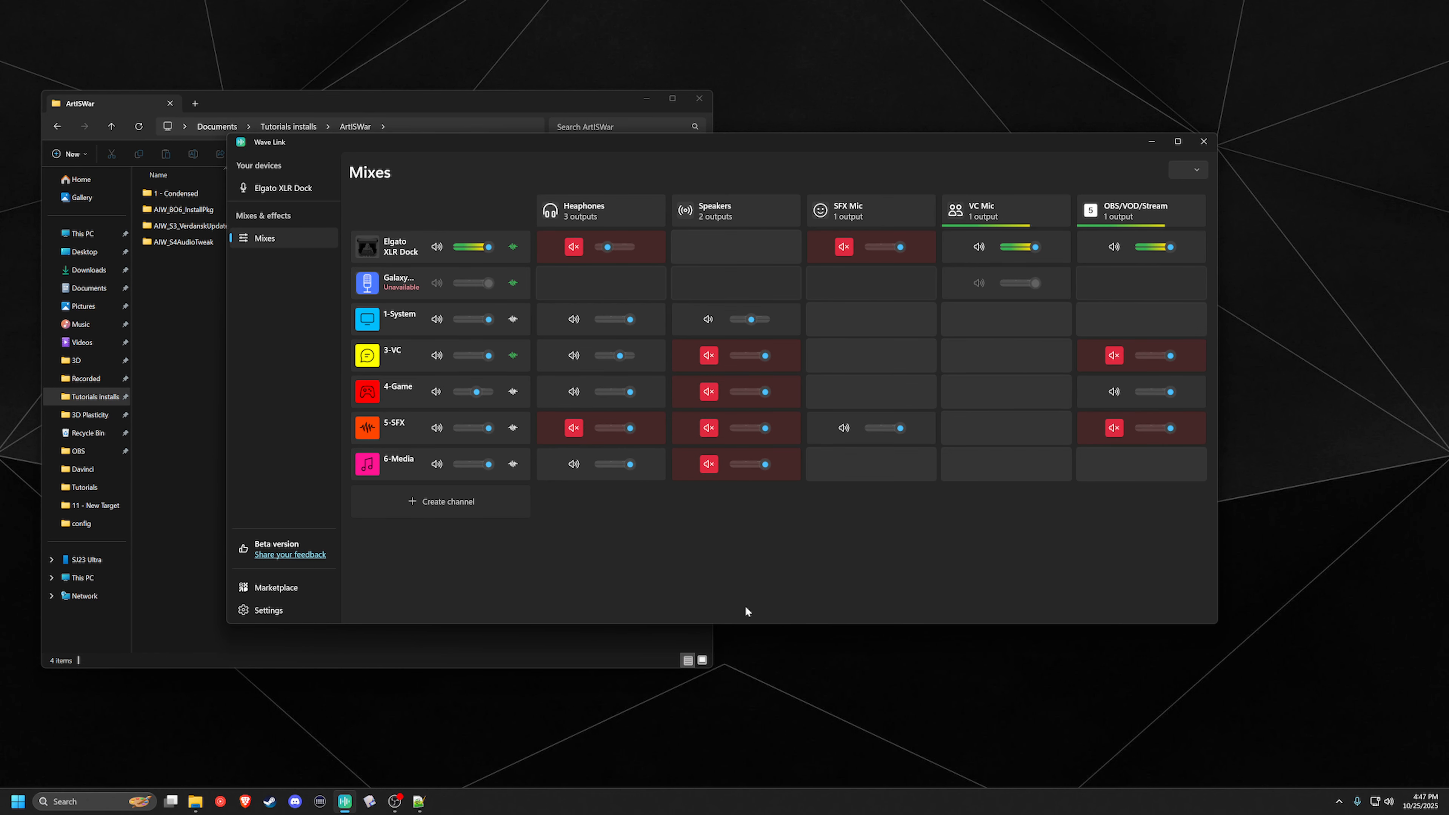
Switch to File Explorer and examine the contents of the AIW_BO6_InstallPkg, AIW_S3_VerdanskUpdate and AIW_S4AudioTweak folders.
click(187, 341)
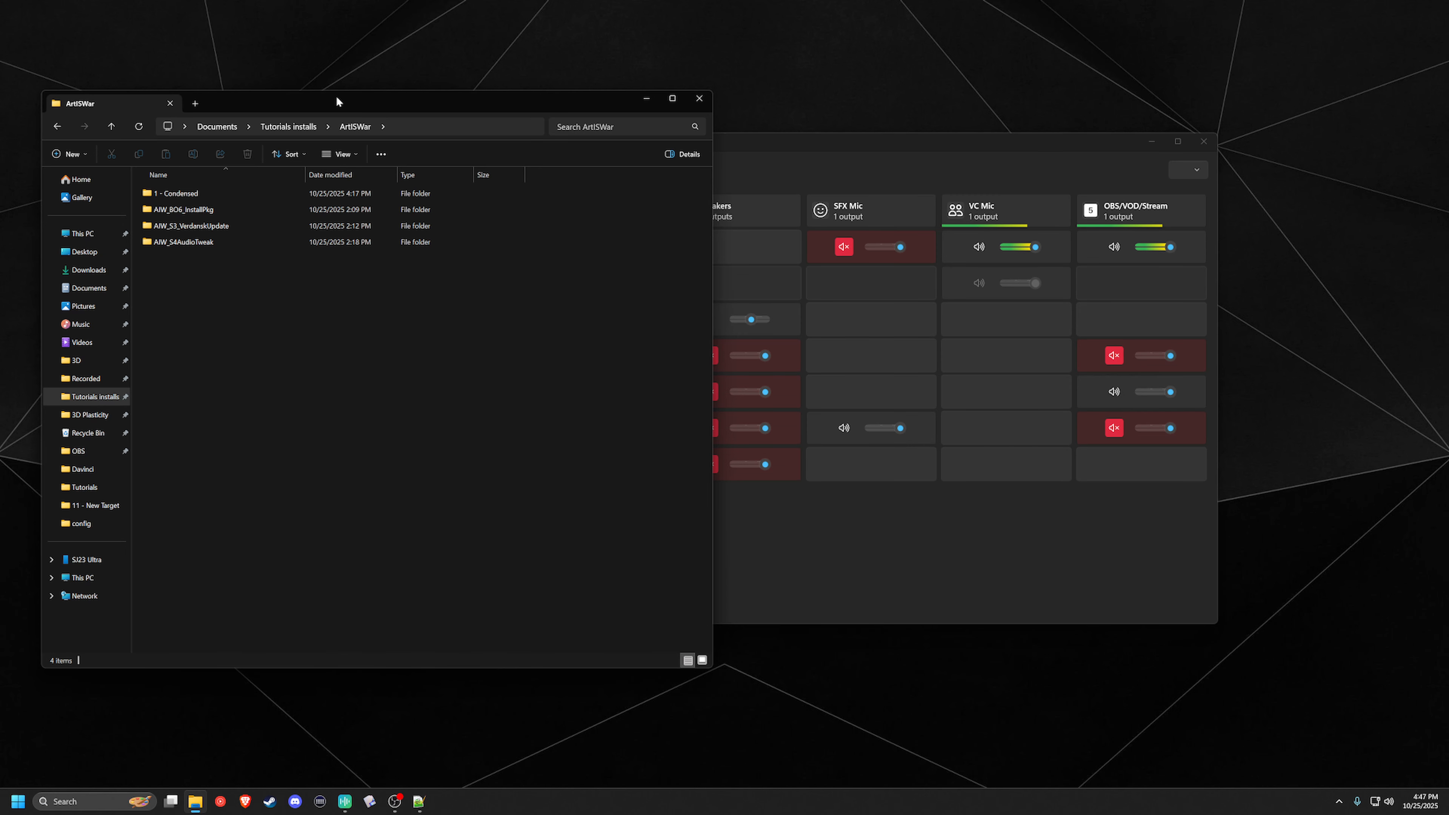
drag(337, 101, 648, 110)
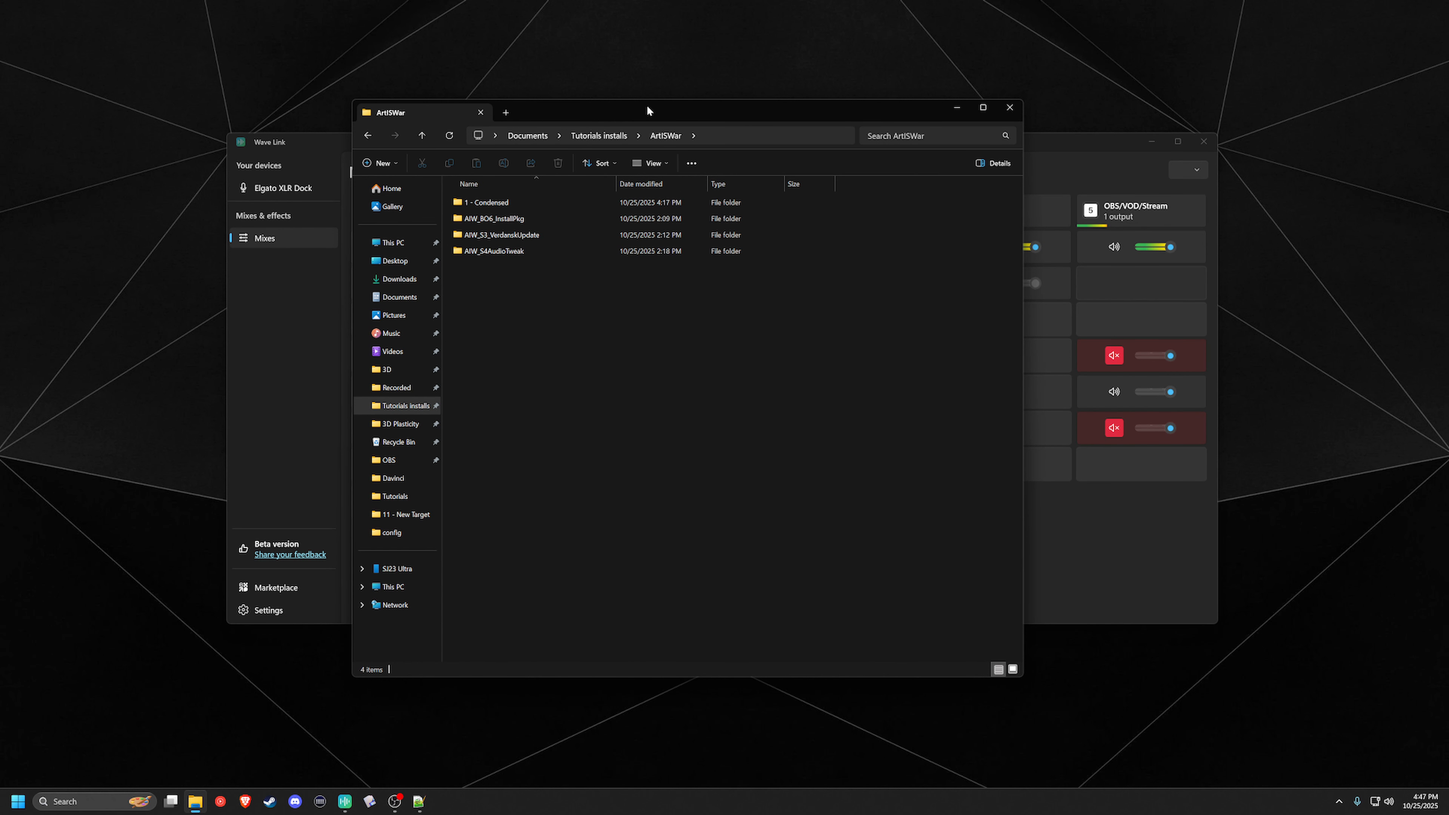
double_click(516, 219)
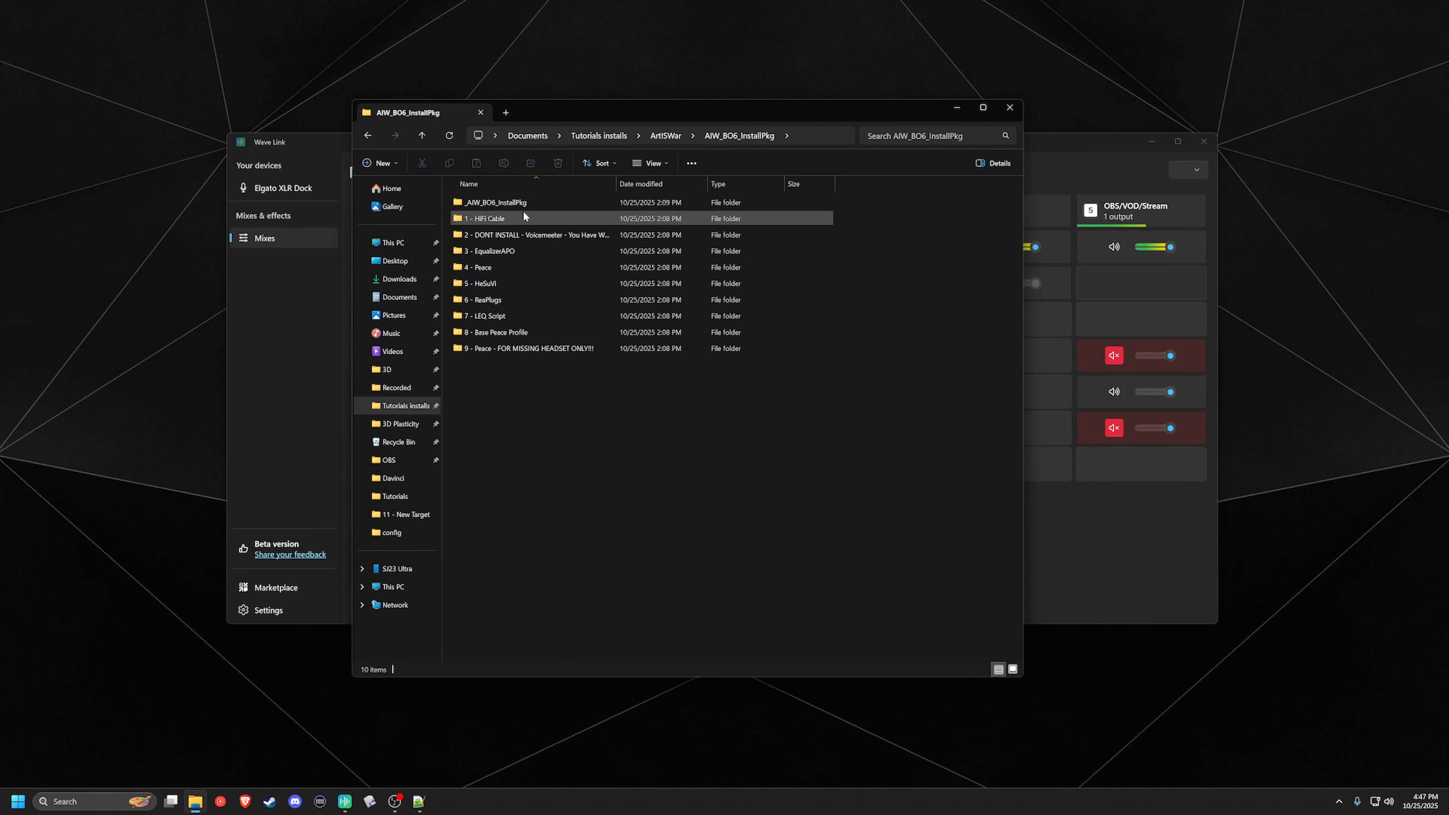
click(368, 136)
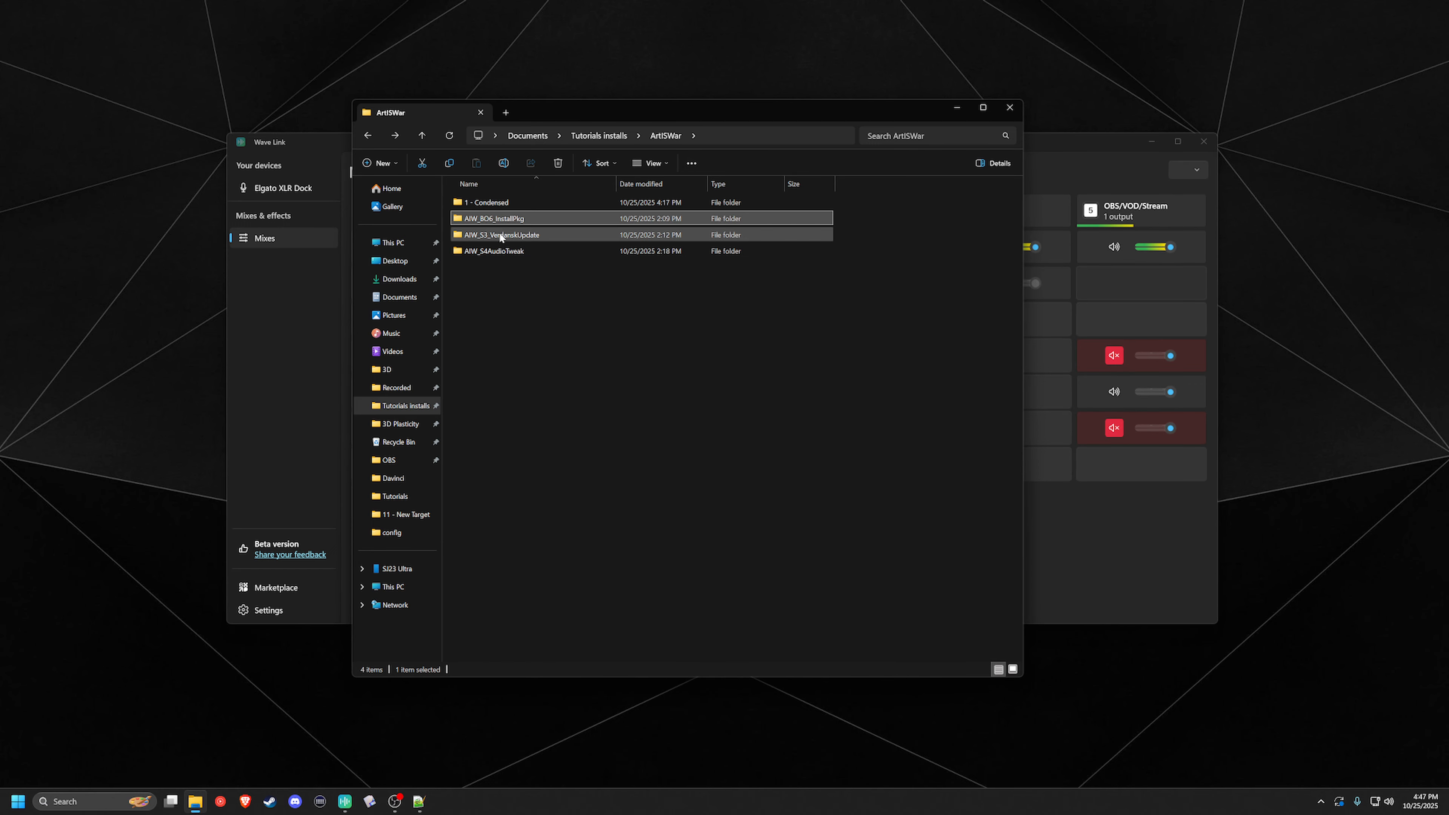
double_click(499, 232)
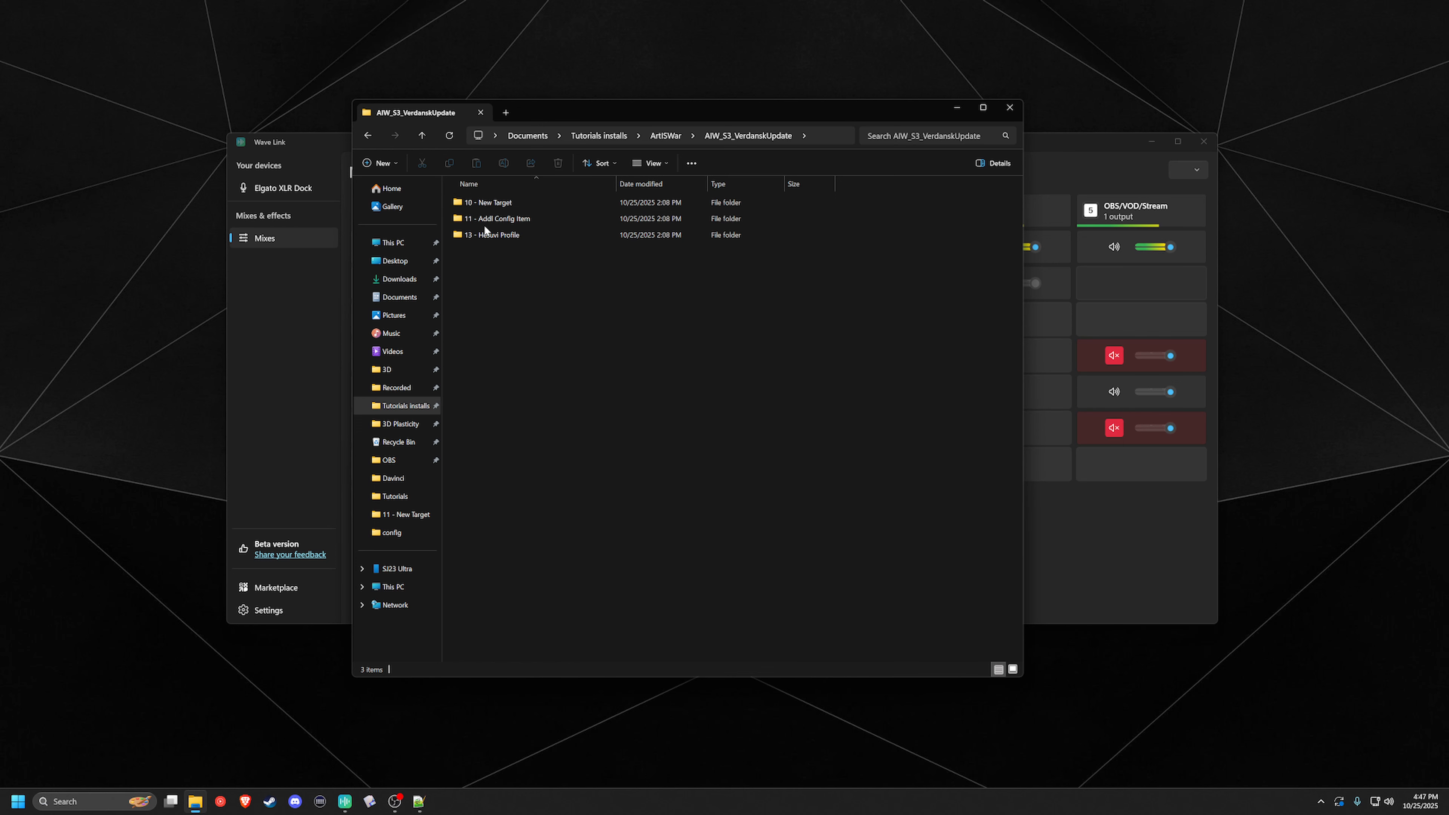
click(369, 136)
double_click(523, 254)
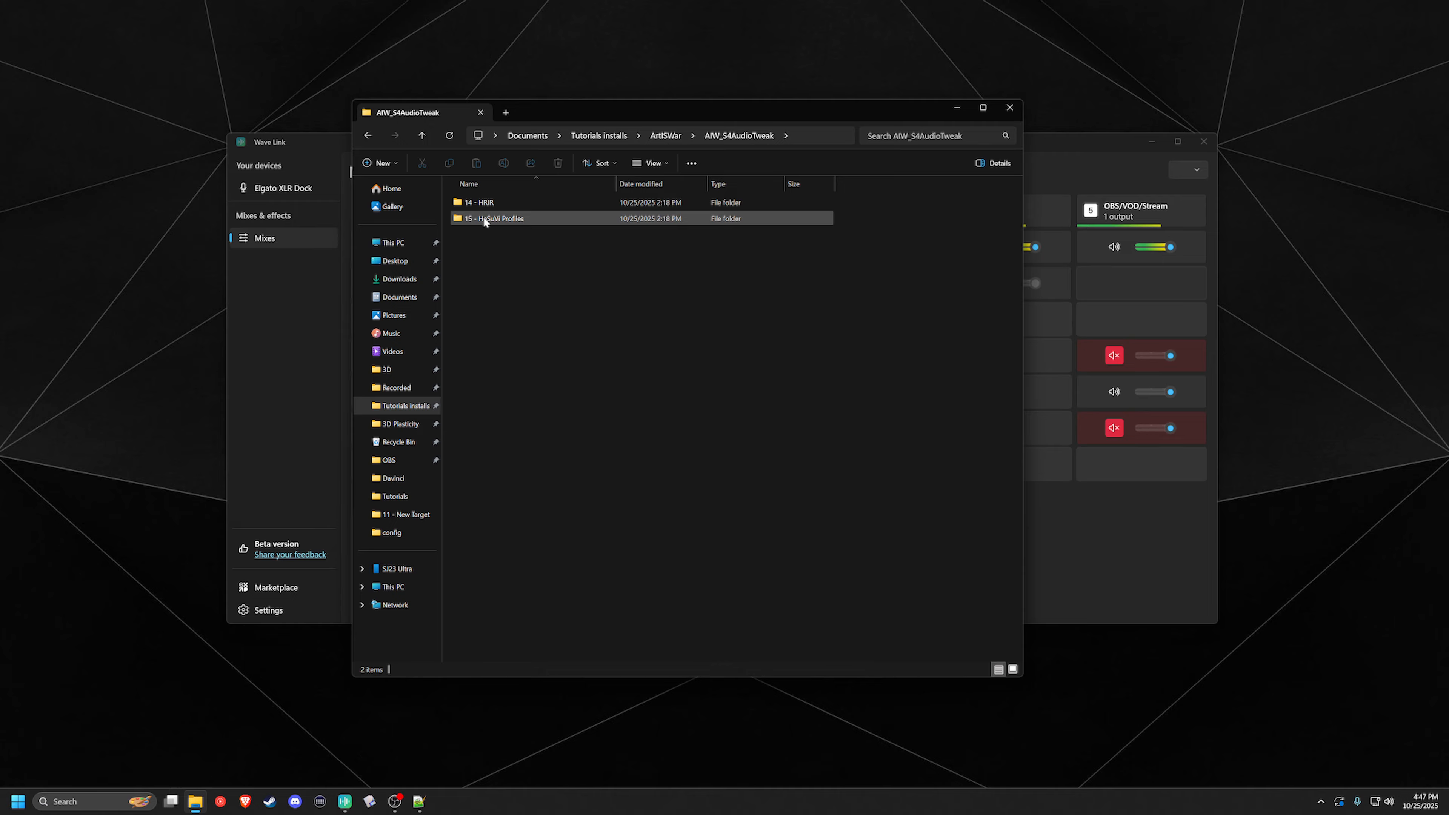
click(367, 135)
double_click(498, 239)
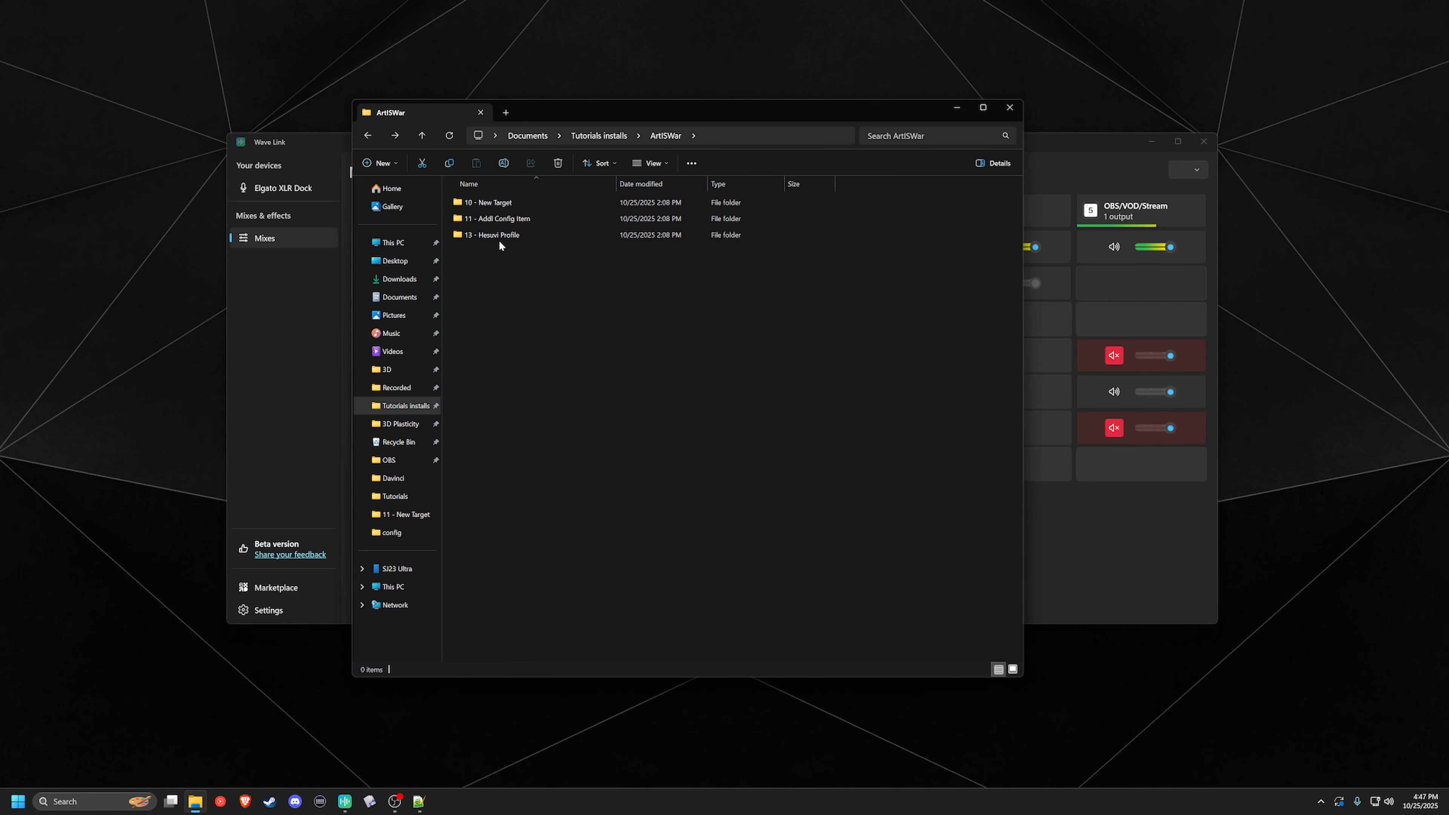
Examine the 1 - Condensed folder in ArtISWar and the contents of its 10 - Hesuvi Profile subfolder.
click(367, 135)
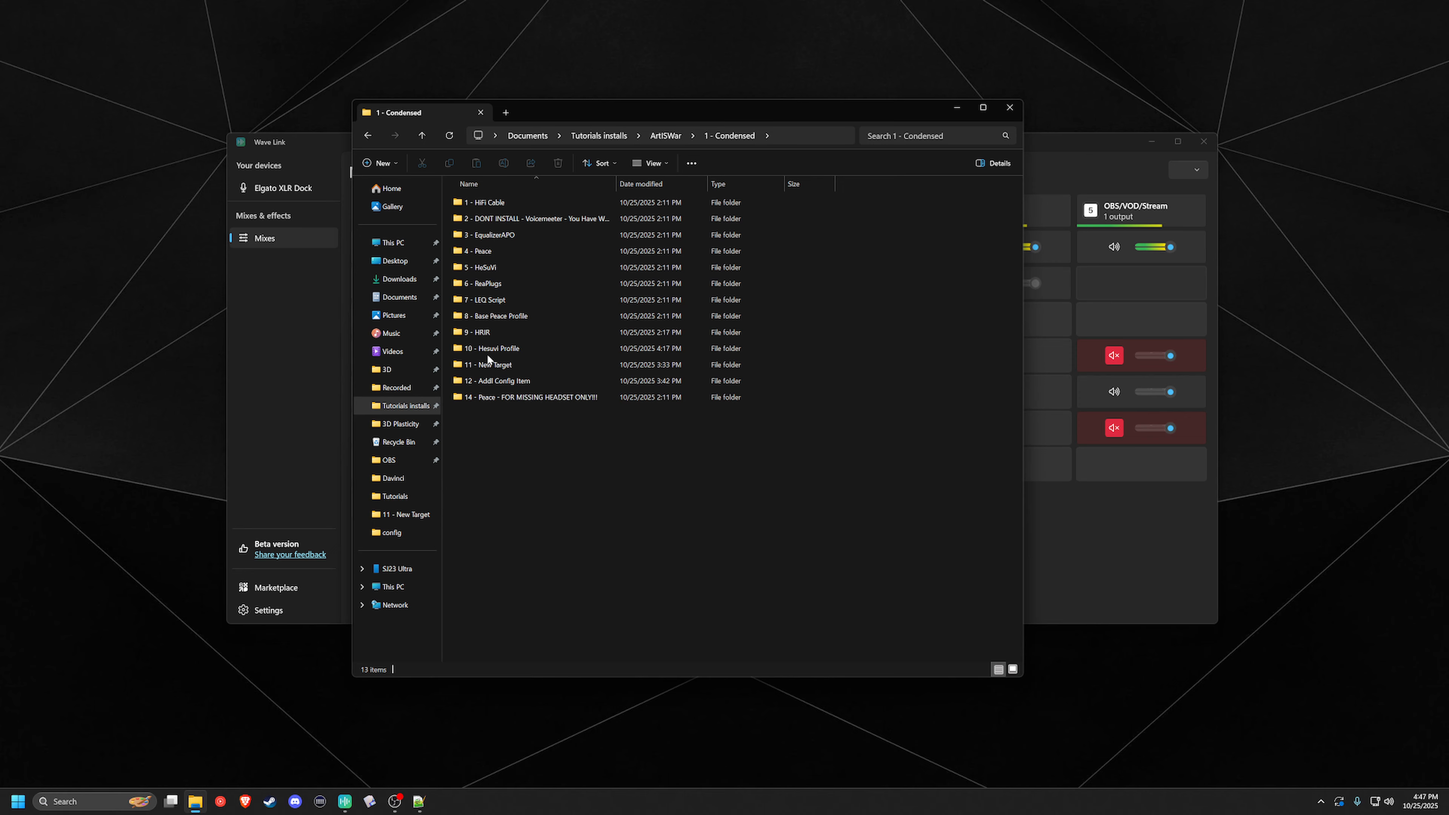
click(509, 351)
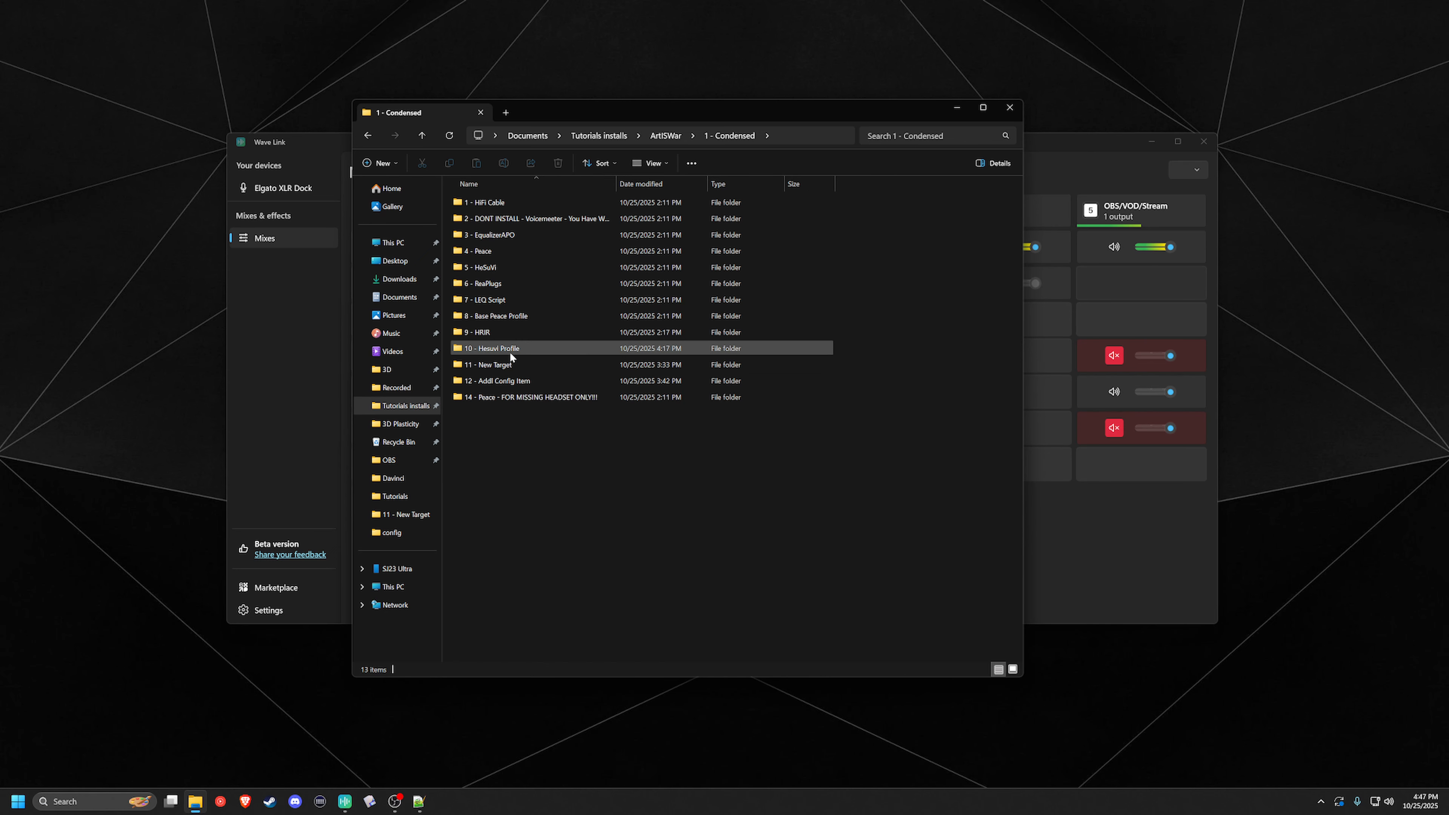
double_click(509, 351)
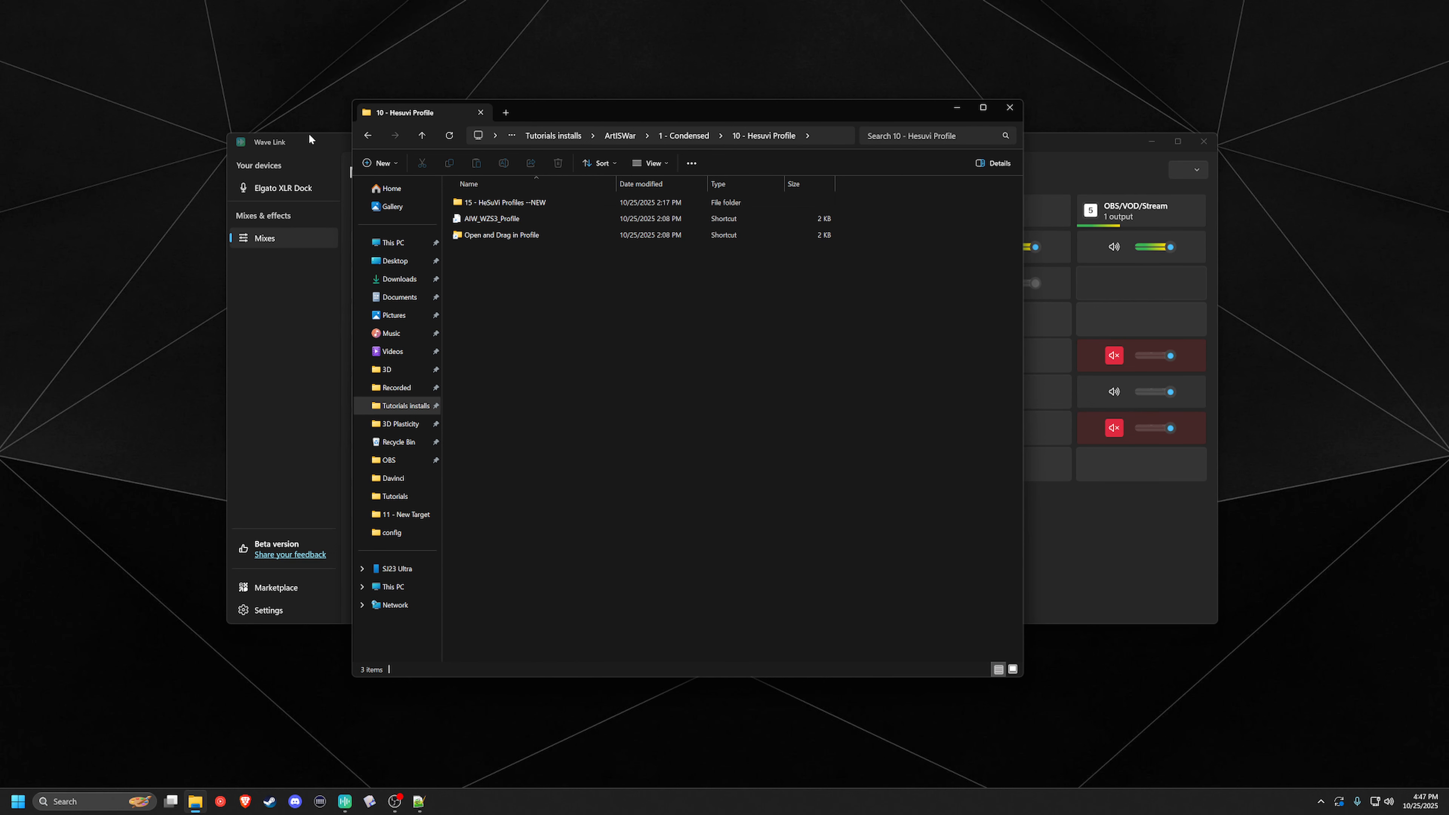
click(367, 135)
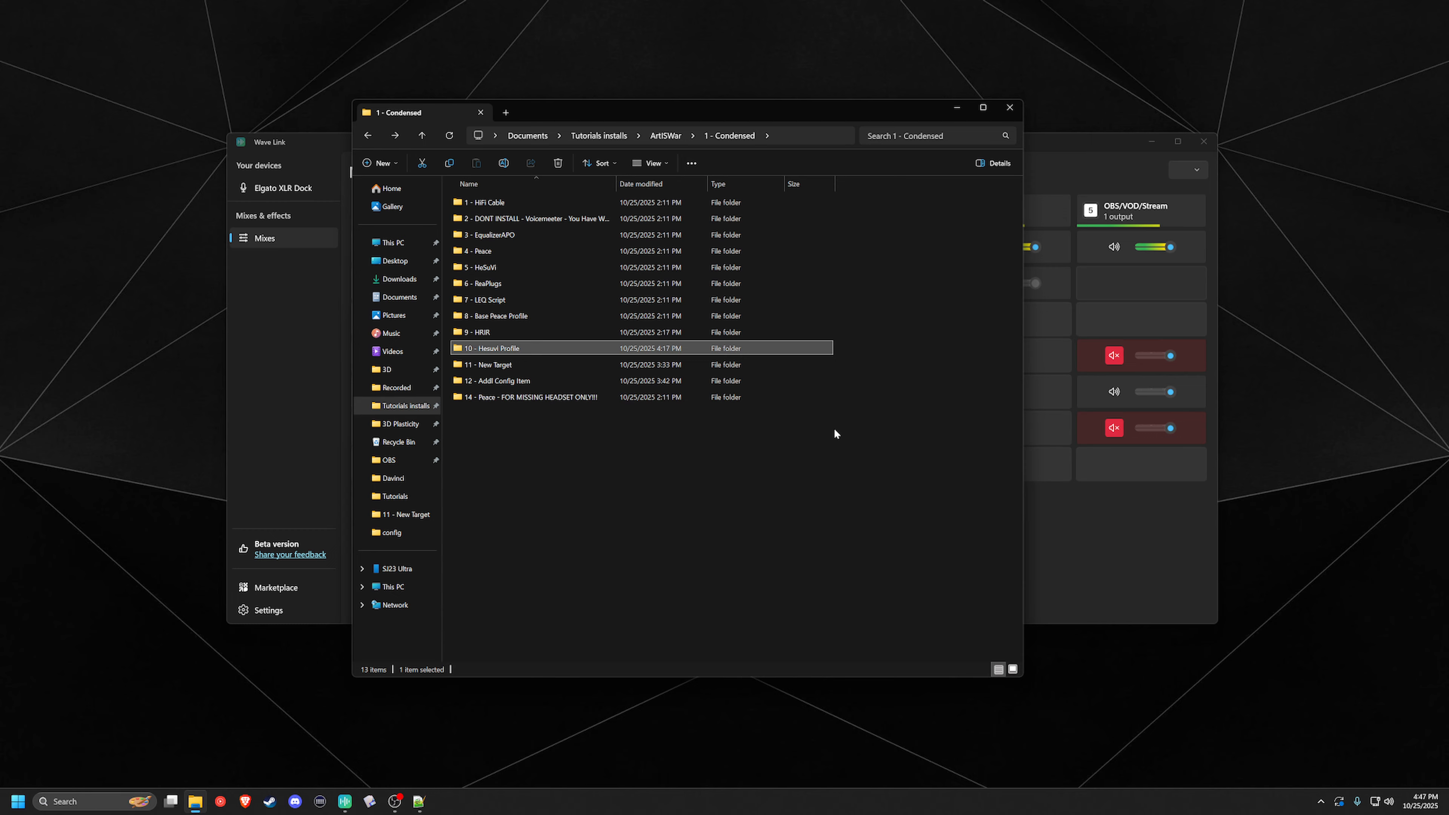
Run HiFiCableAsioBridgeSetup.exe from the 1 - HiFi Cable folder, allow changes, and install the audio driver without rebooting.
double_click(513, 202)
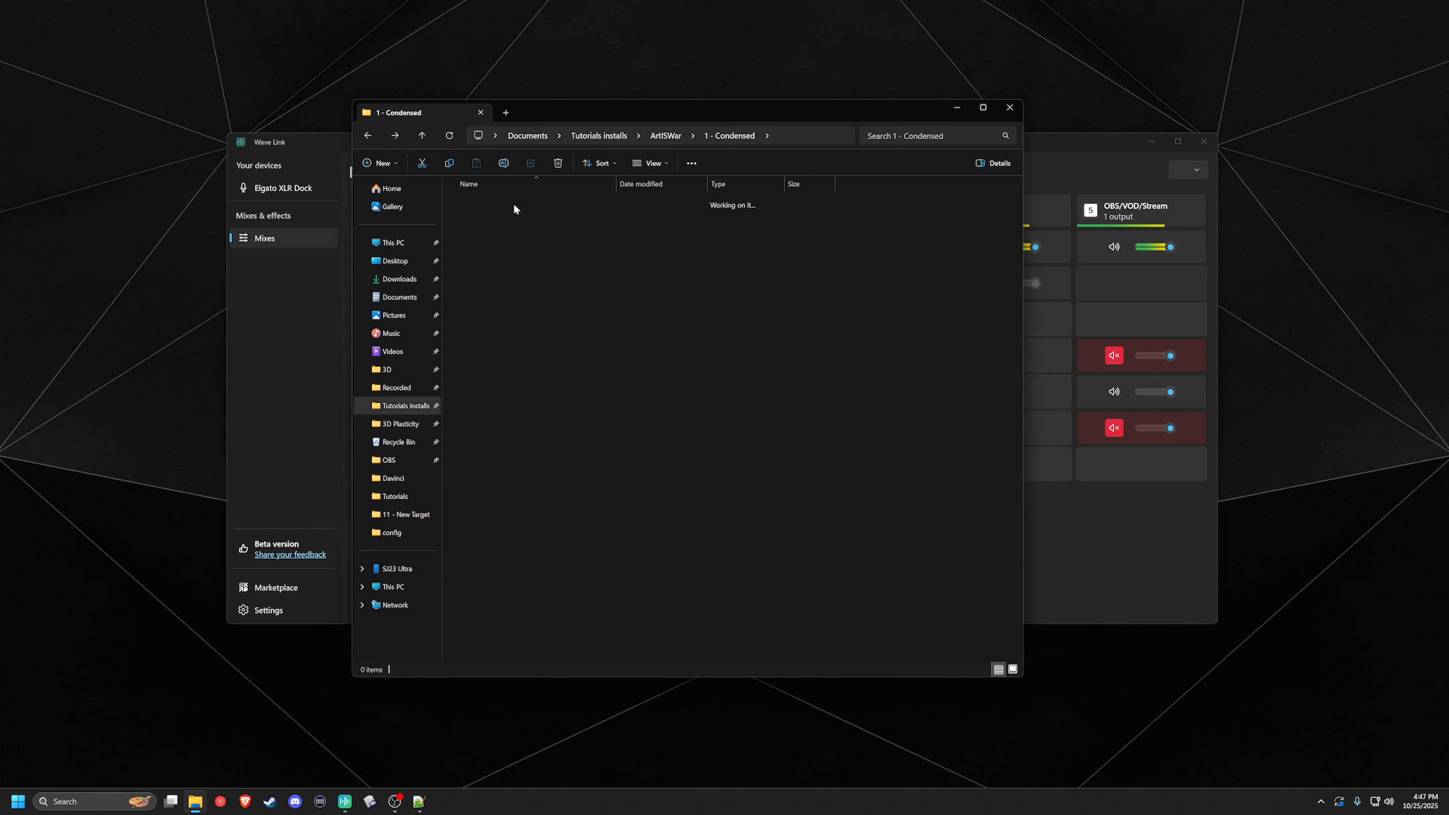
double_click(513, 203)
double_click(531, 203)
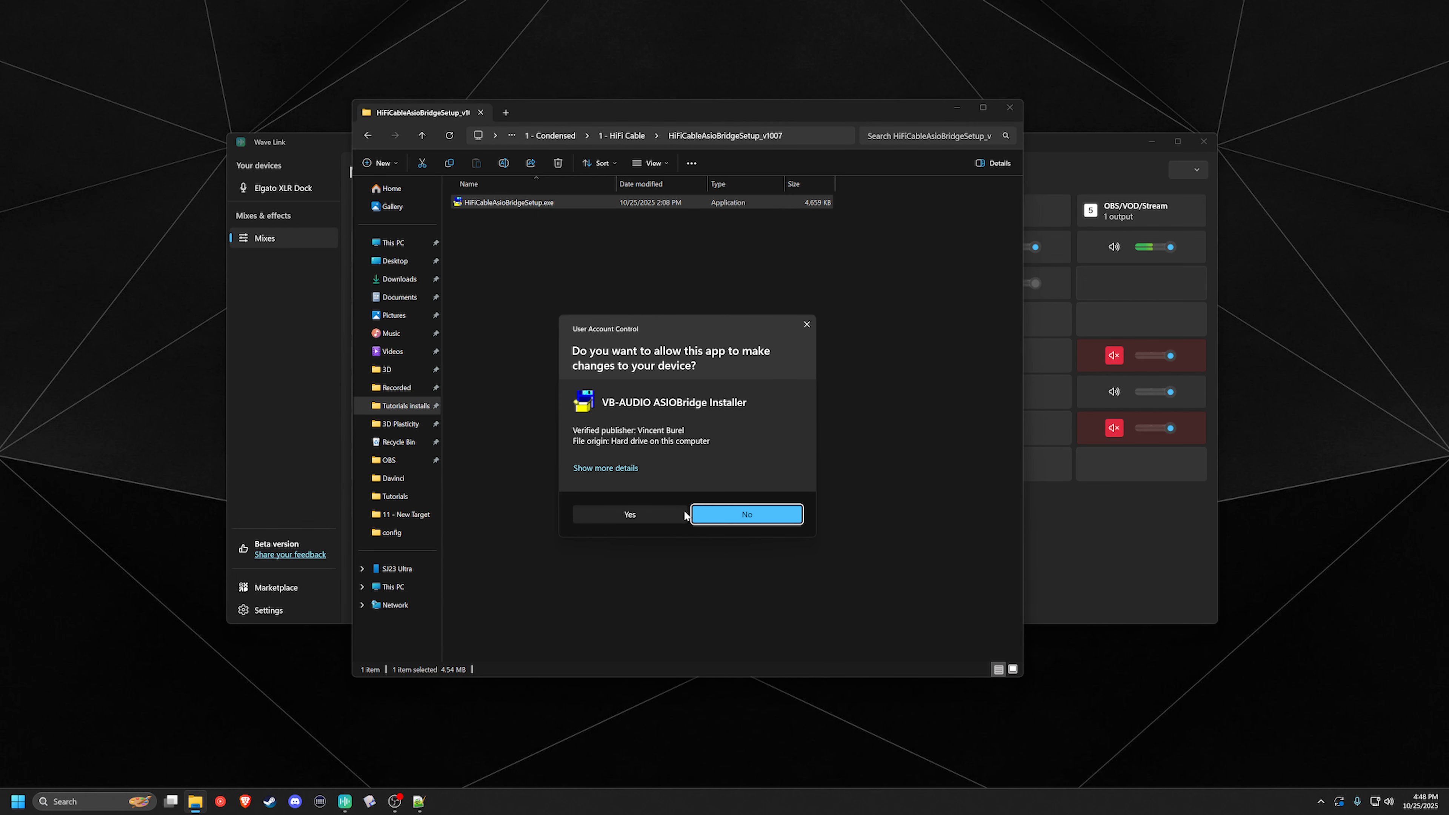
click(654, 515)
click(591, 460)
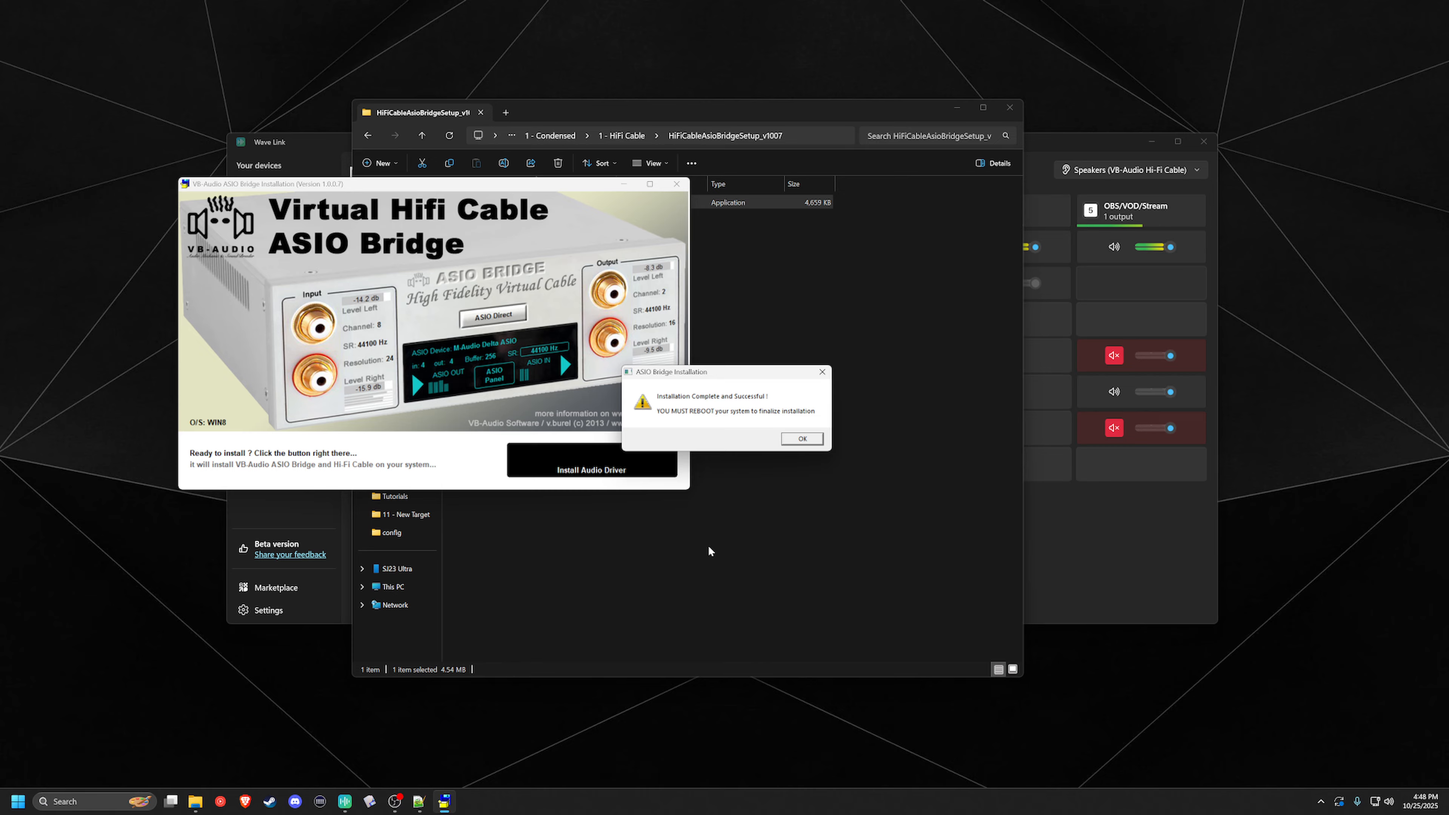
click(809, 440)
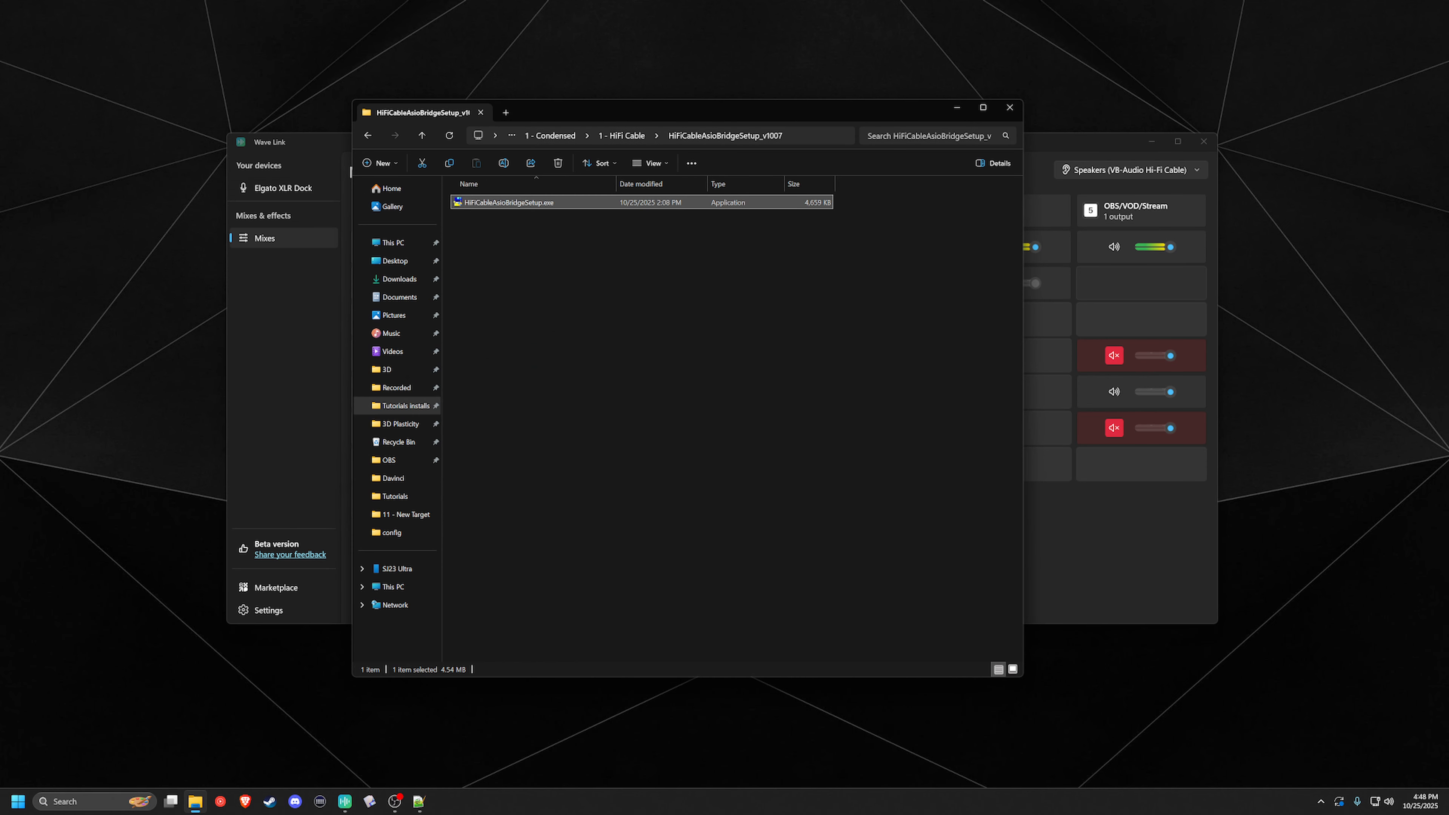
Run EqualizerAPO64-1.4.exe from the 3 - EqualizerAPO folder, allow changes, accept the license, and install it with the default folders.
click(367, 136)
click(368, 135)
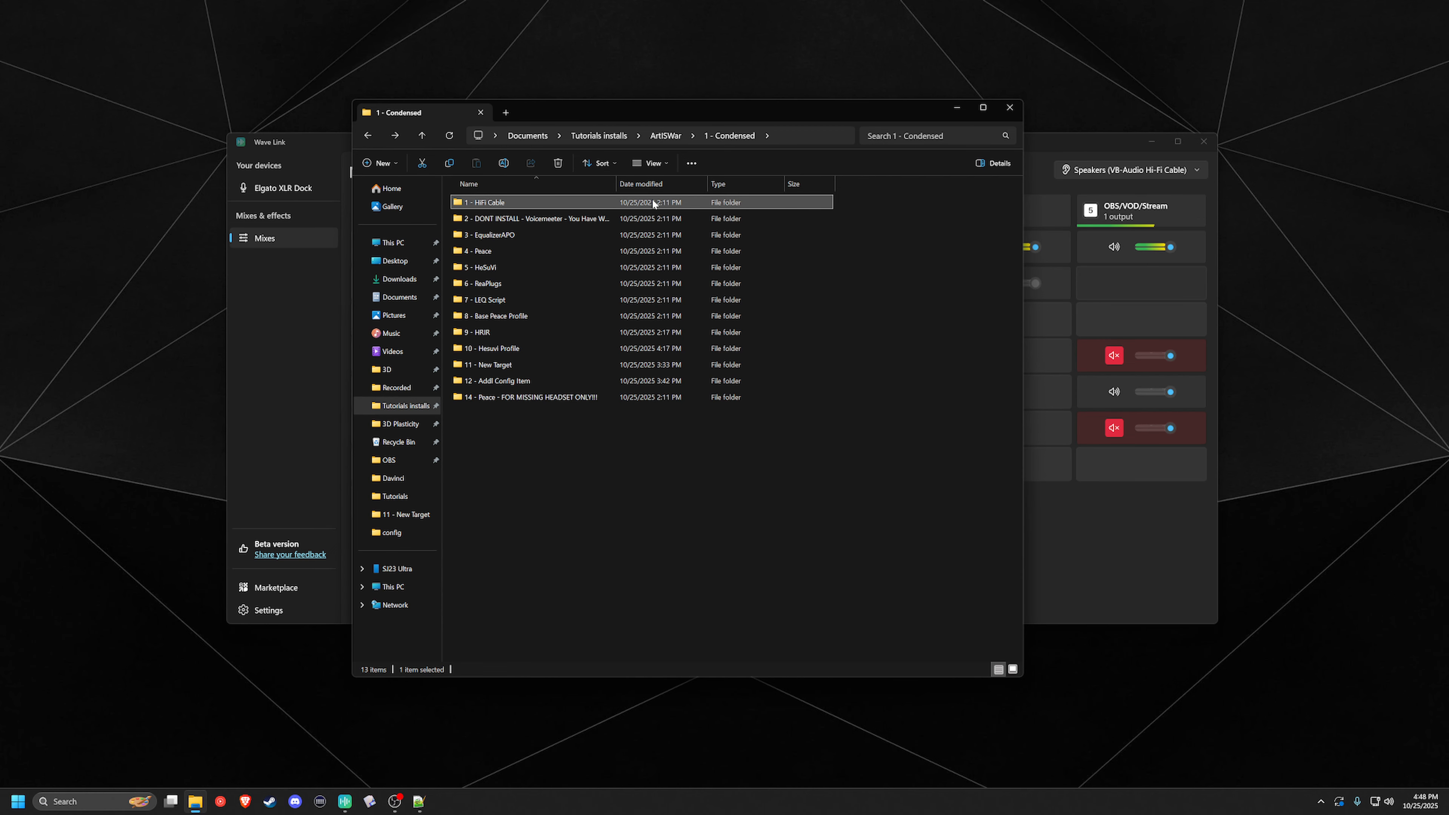
double_click(531, 234)
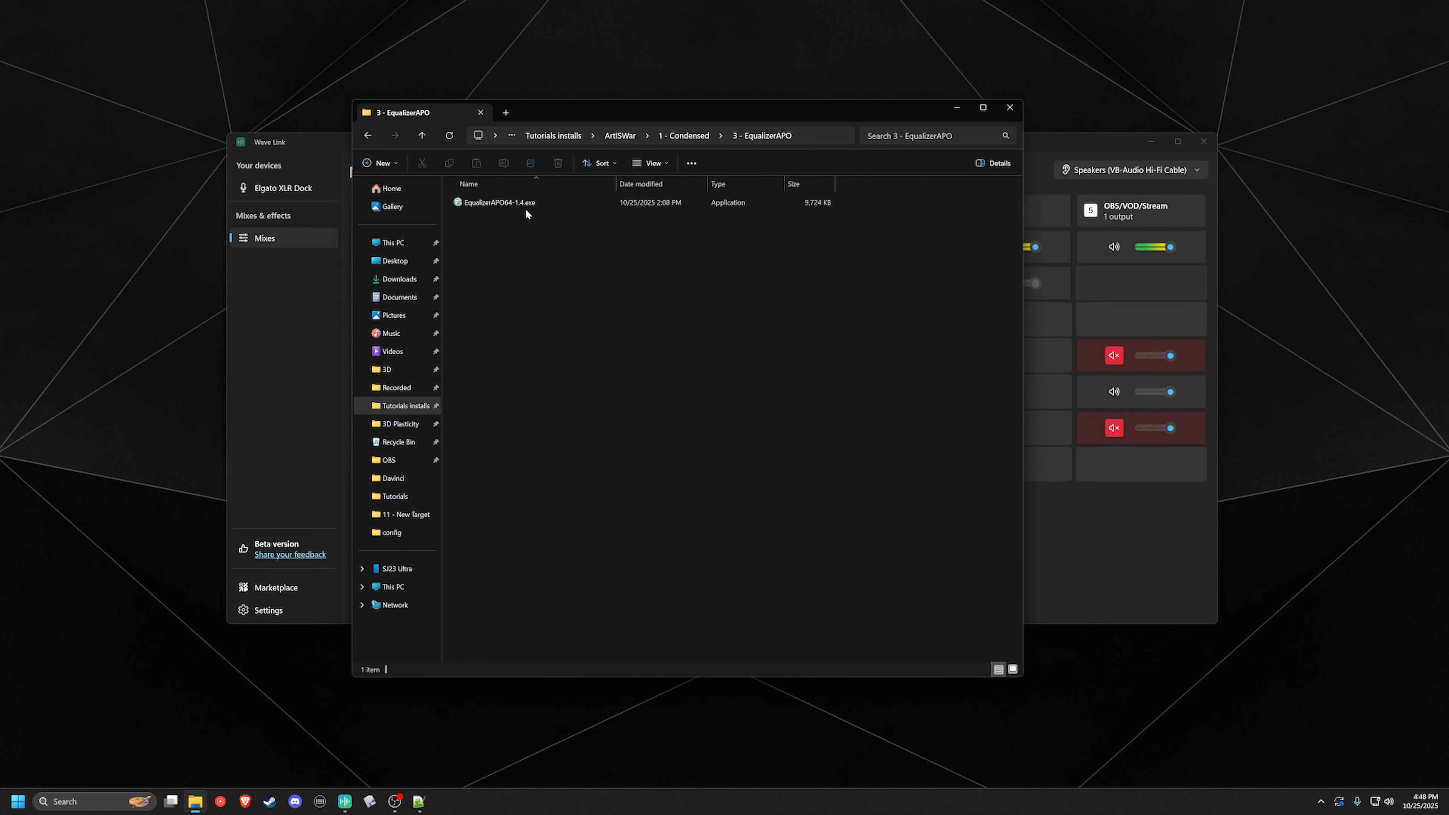
double_click(525, 204)
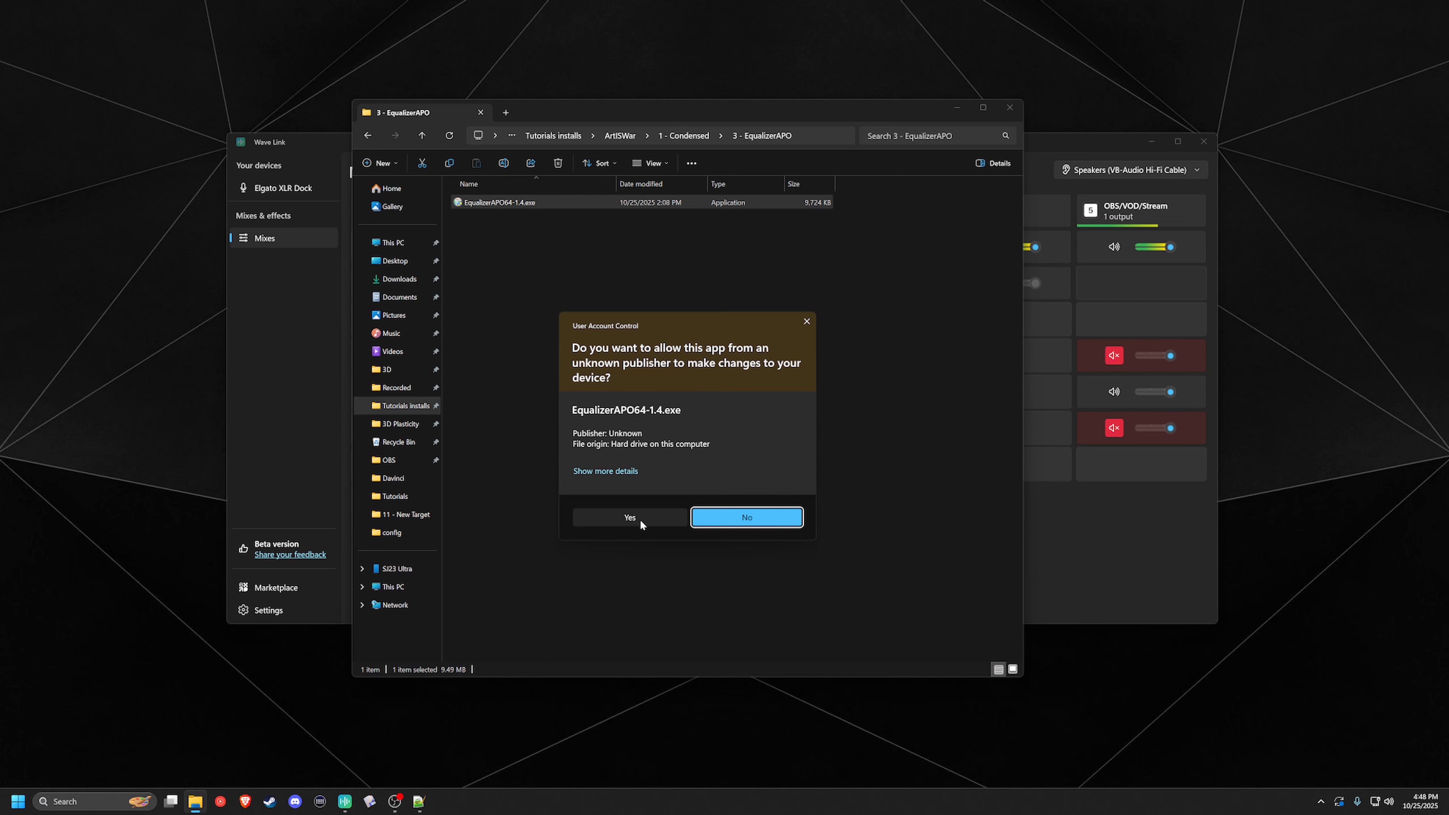
click(640, 519)
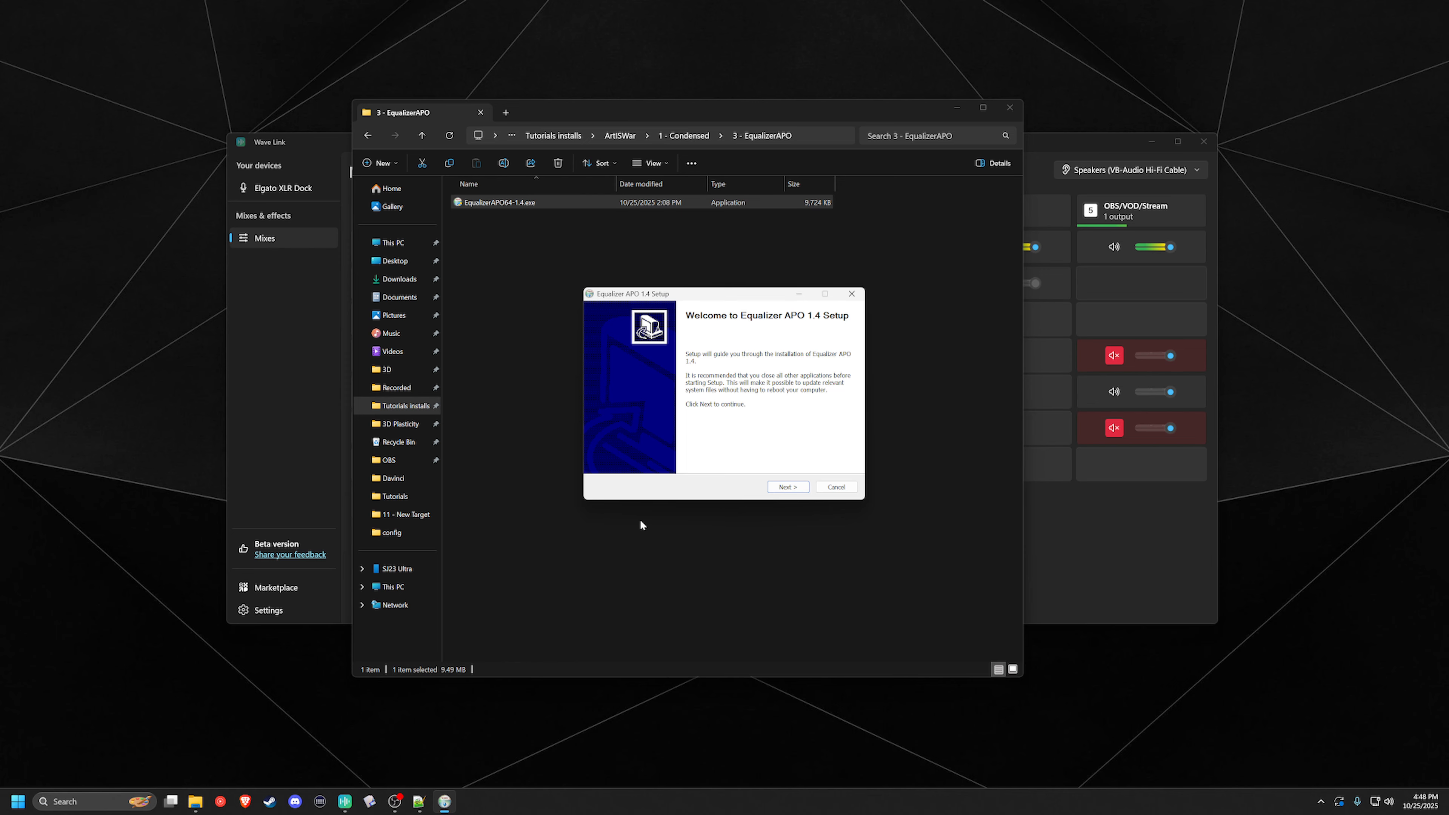
click(790, 490)
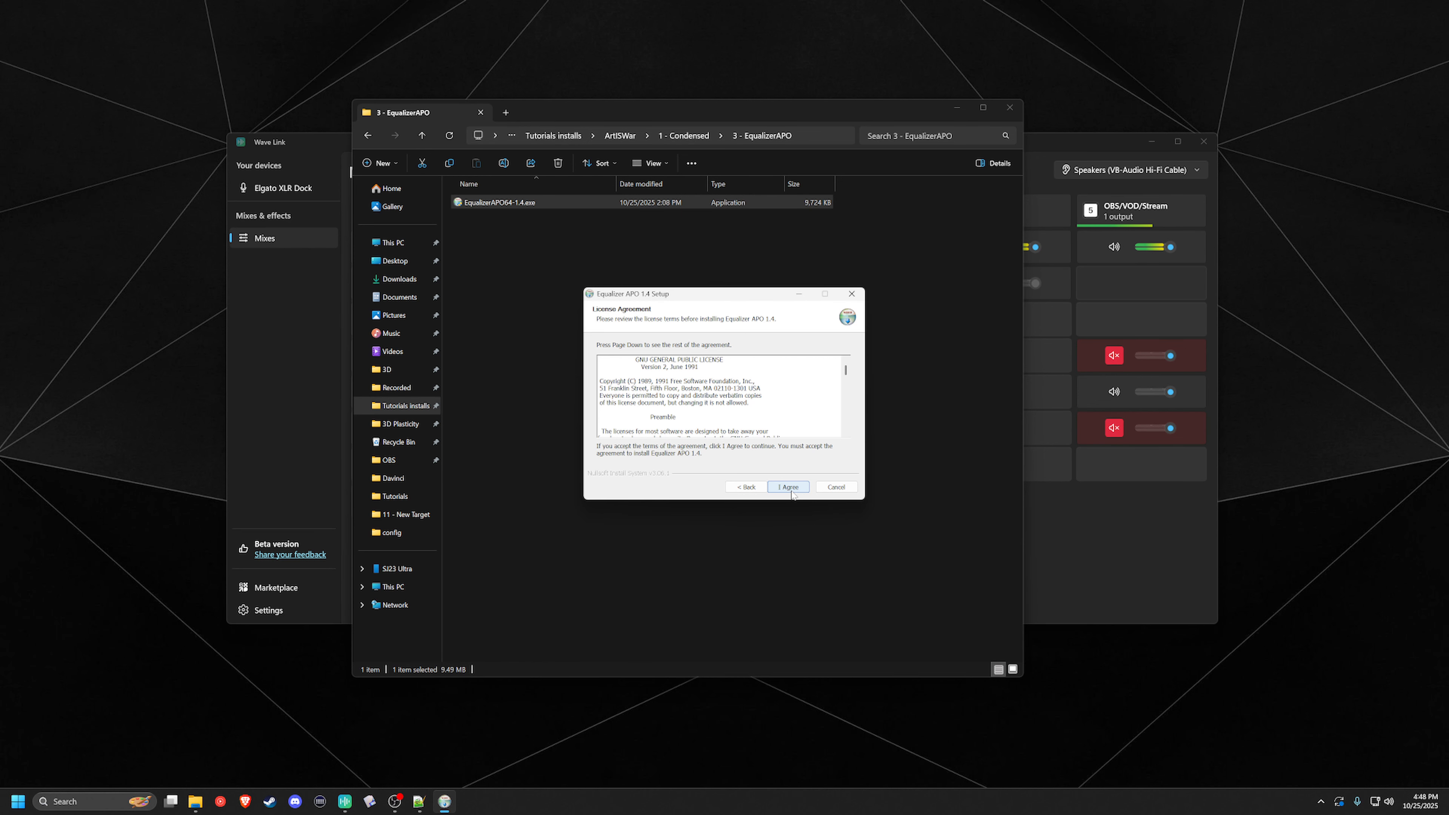
click(789, 488)
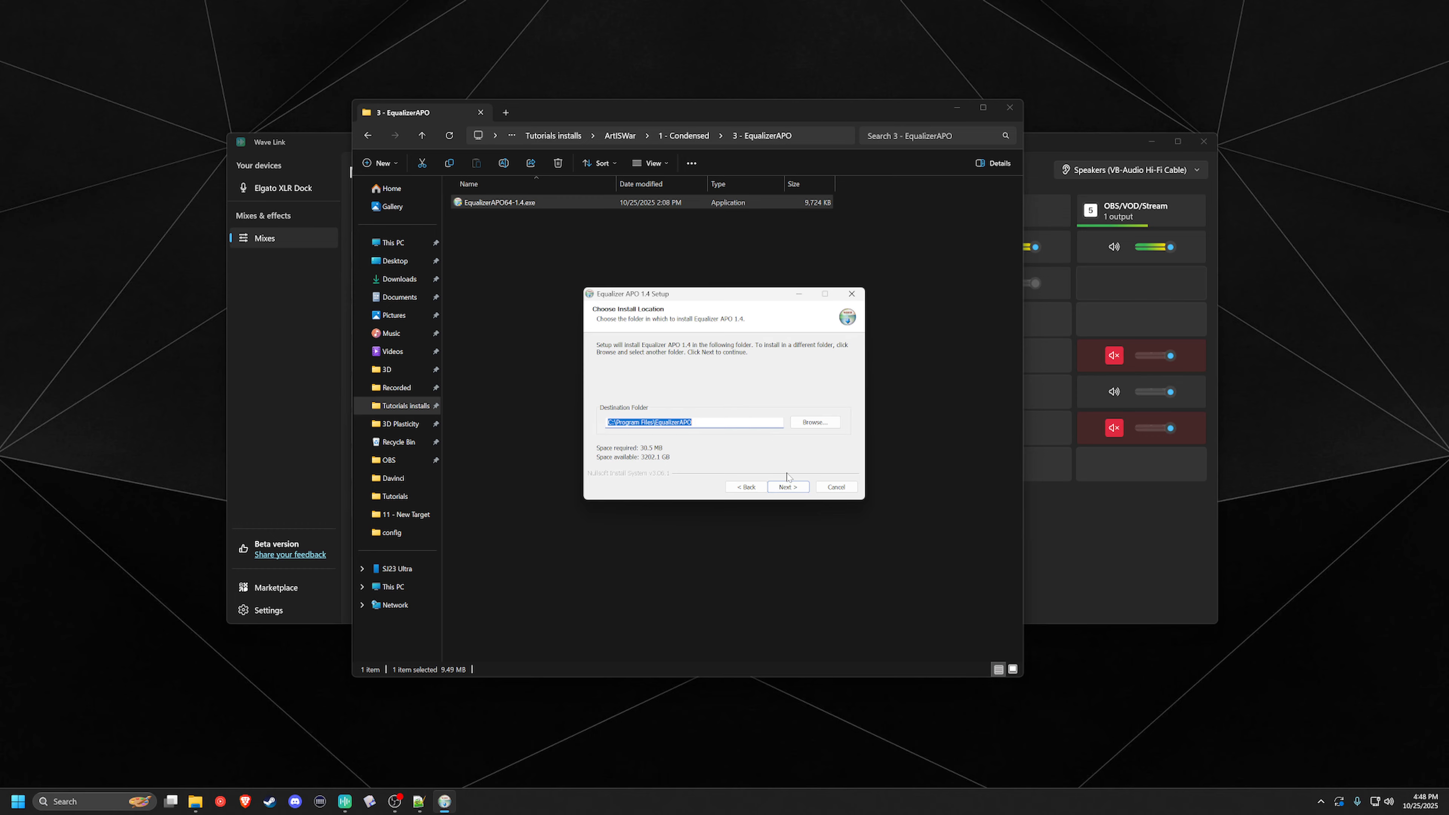
click(795, 488)
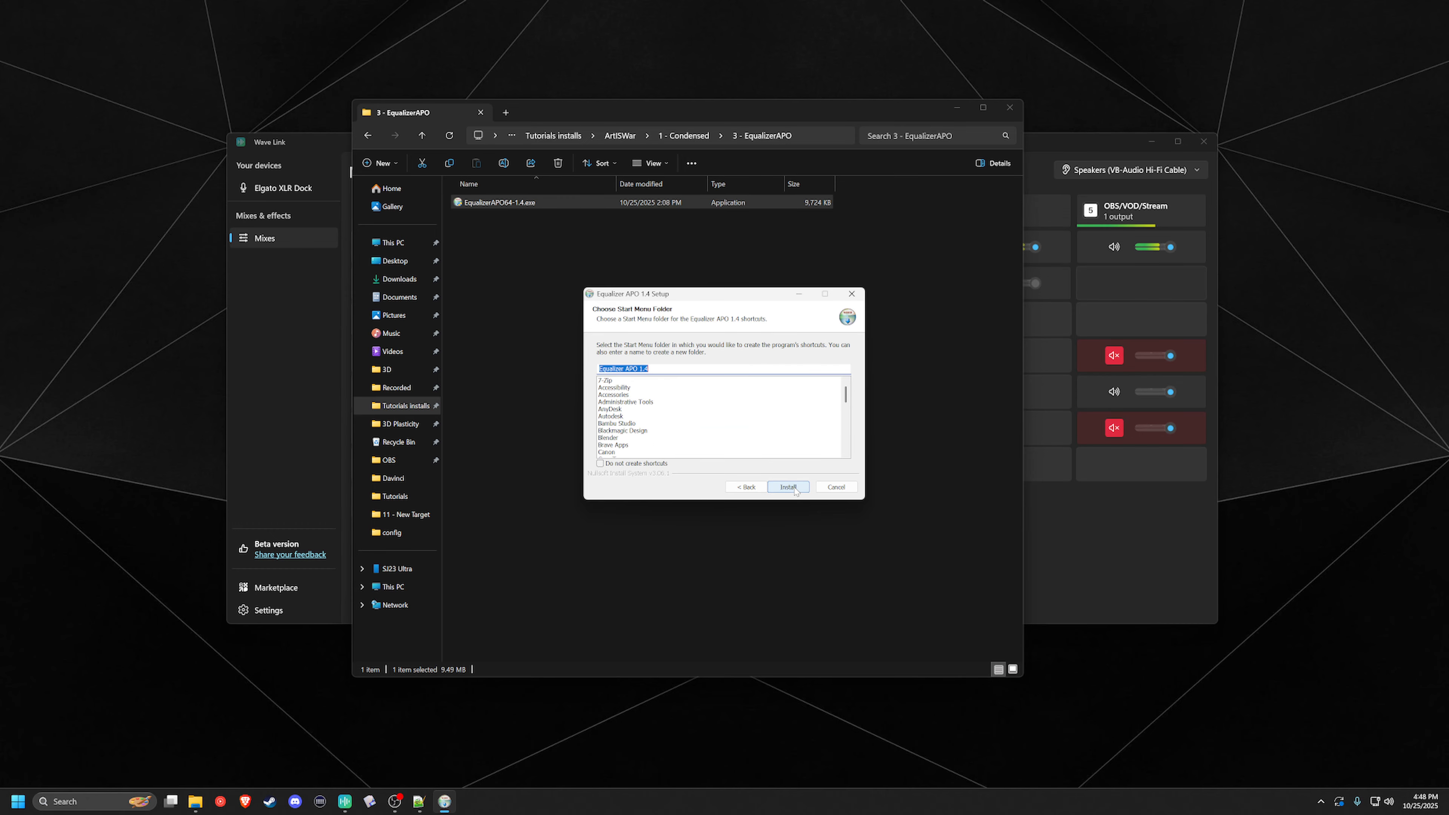
click(795, 489)
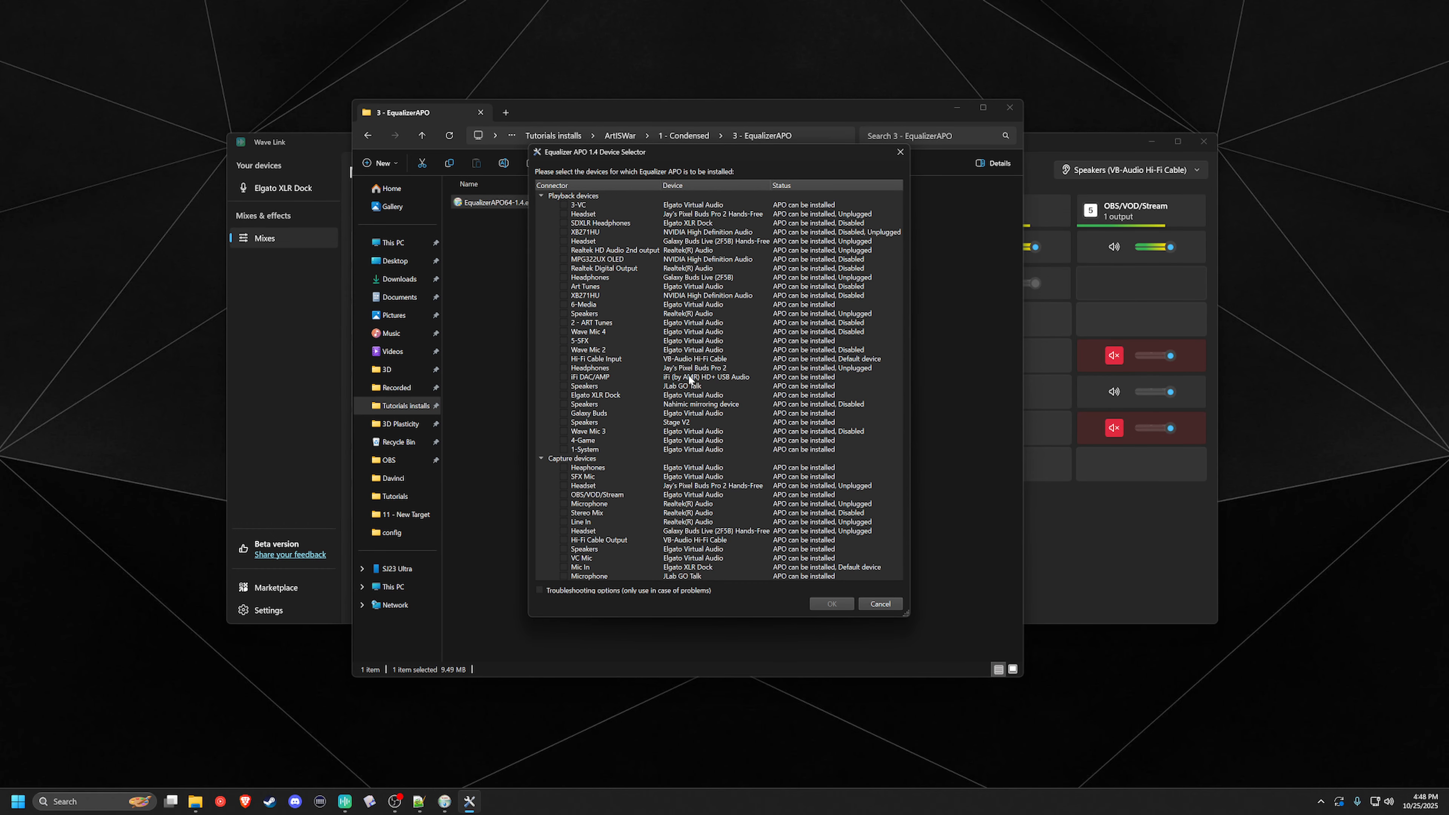
Select Hi-Fi Cable Input for Equalizer APO, enable troubleshooting options with Install as LFX/GFX, and finish the setup.
click(563, 359)
click(539, 590)
click(742, 565)
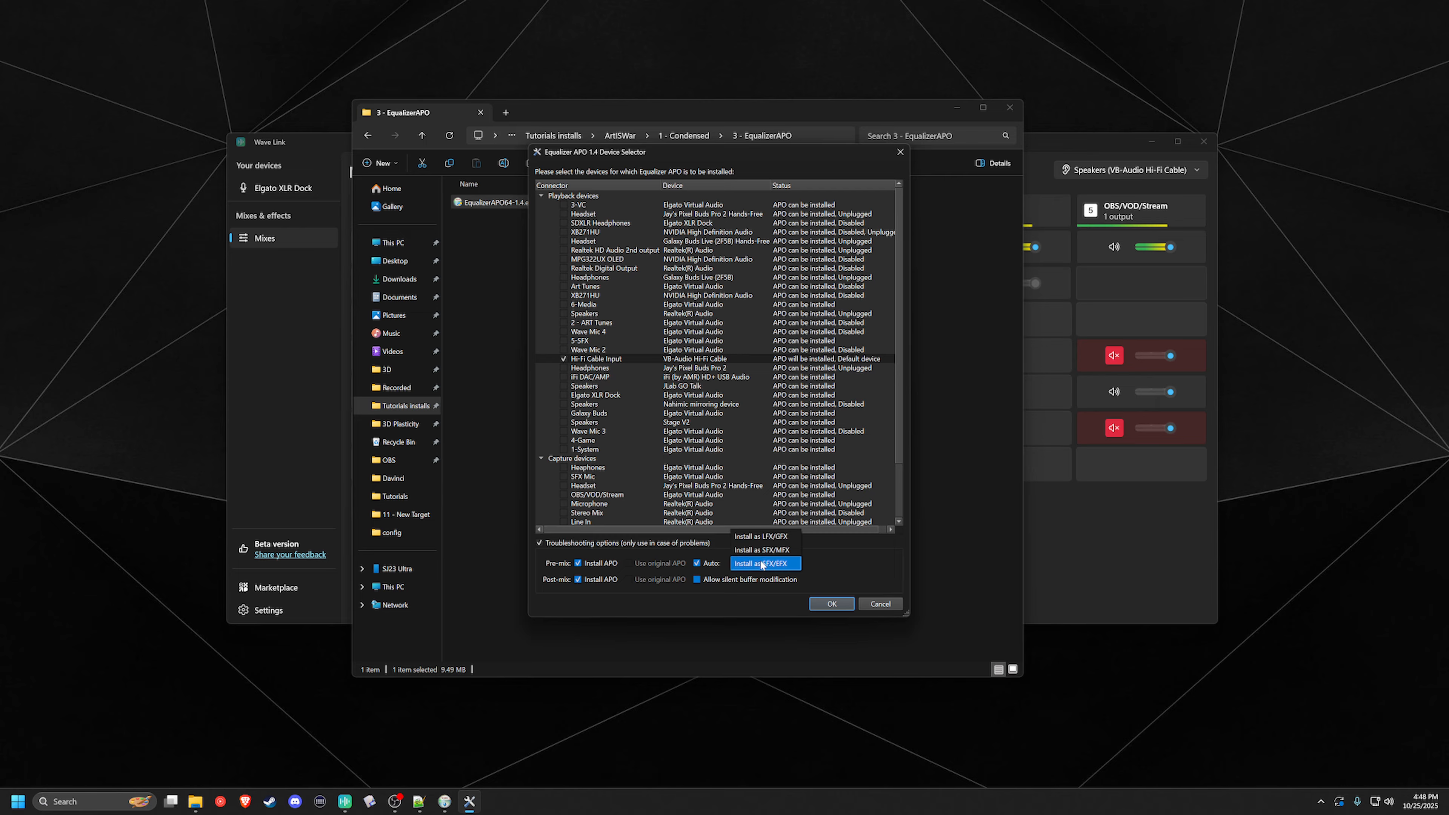
click(775, 536)
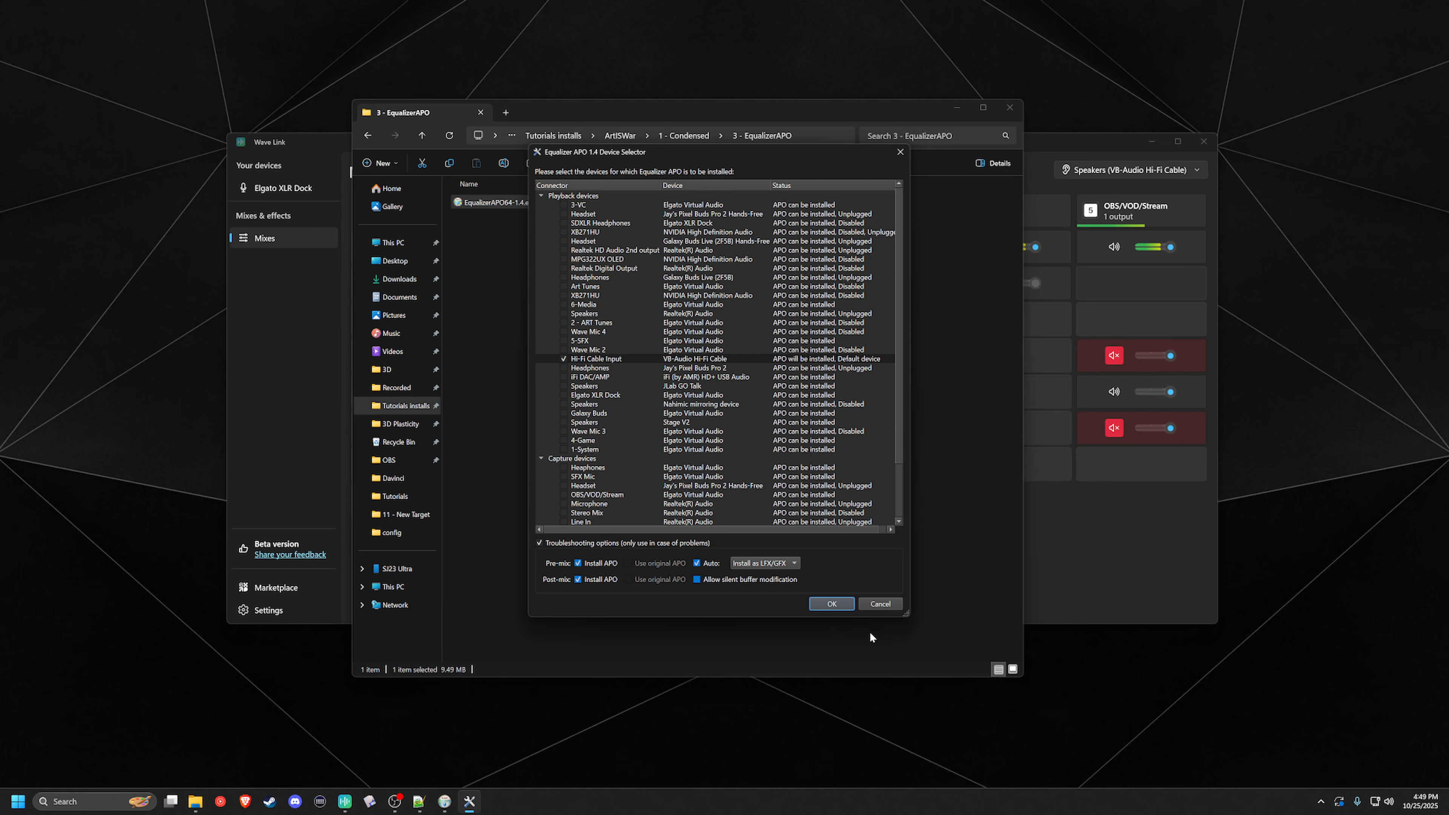
click(835, 605)
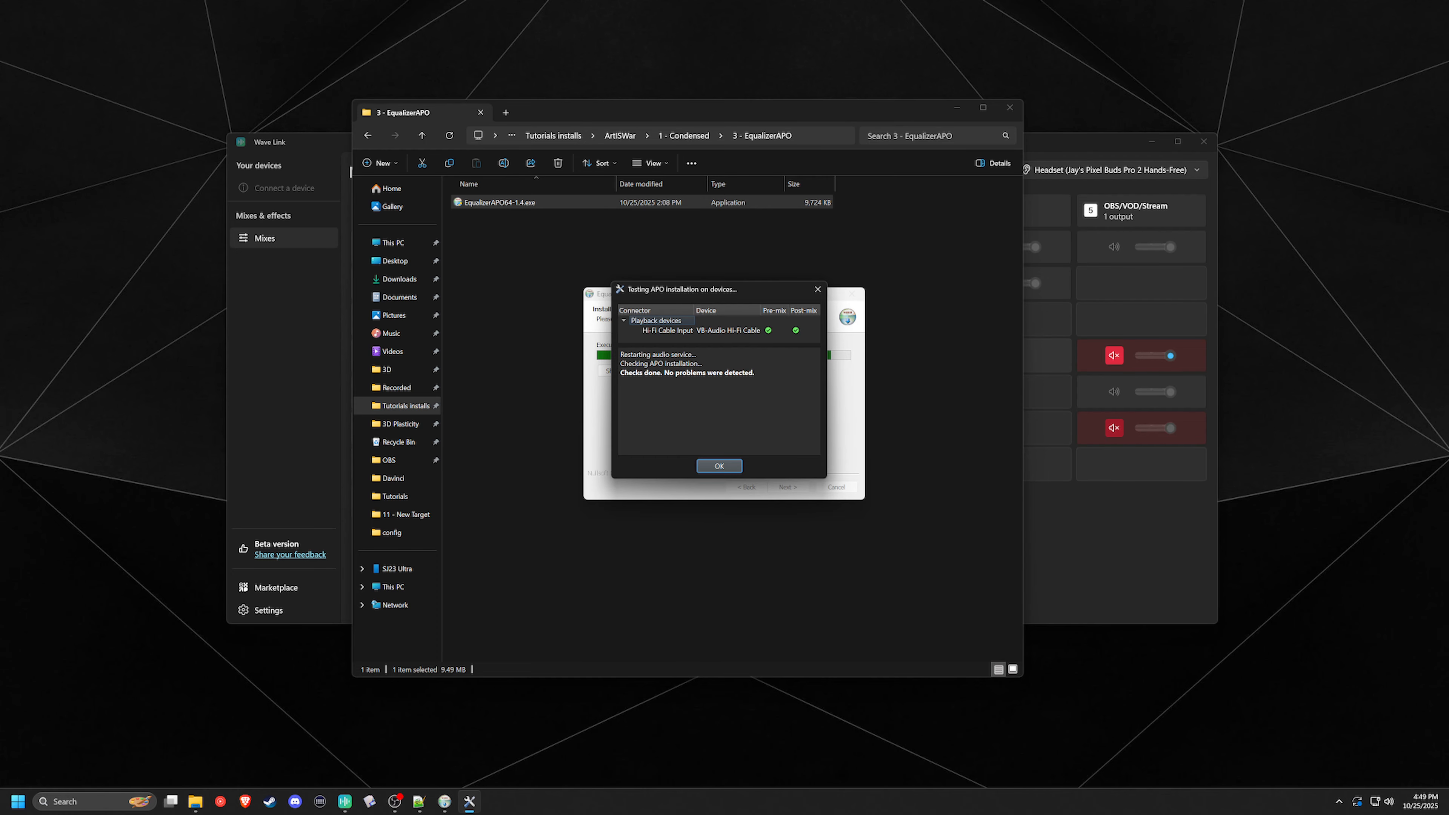
click(724, 466)
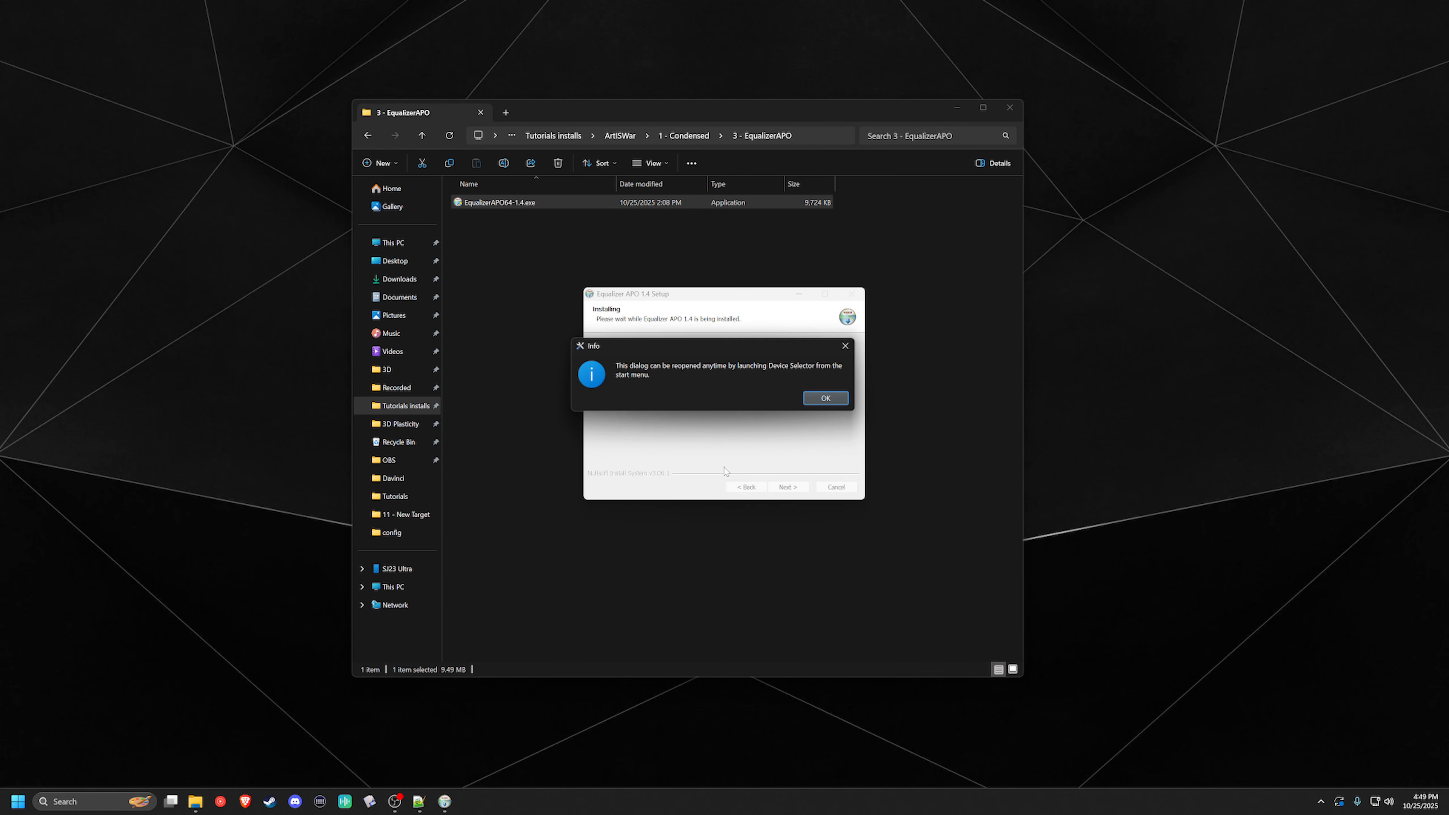
click(836, 399)
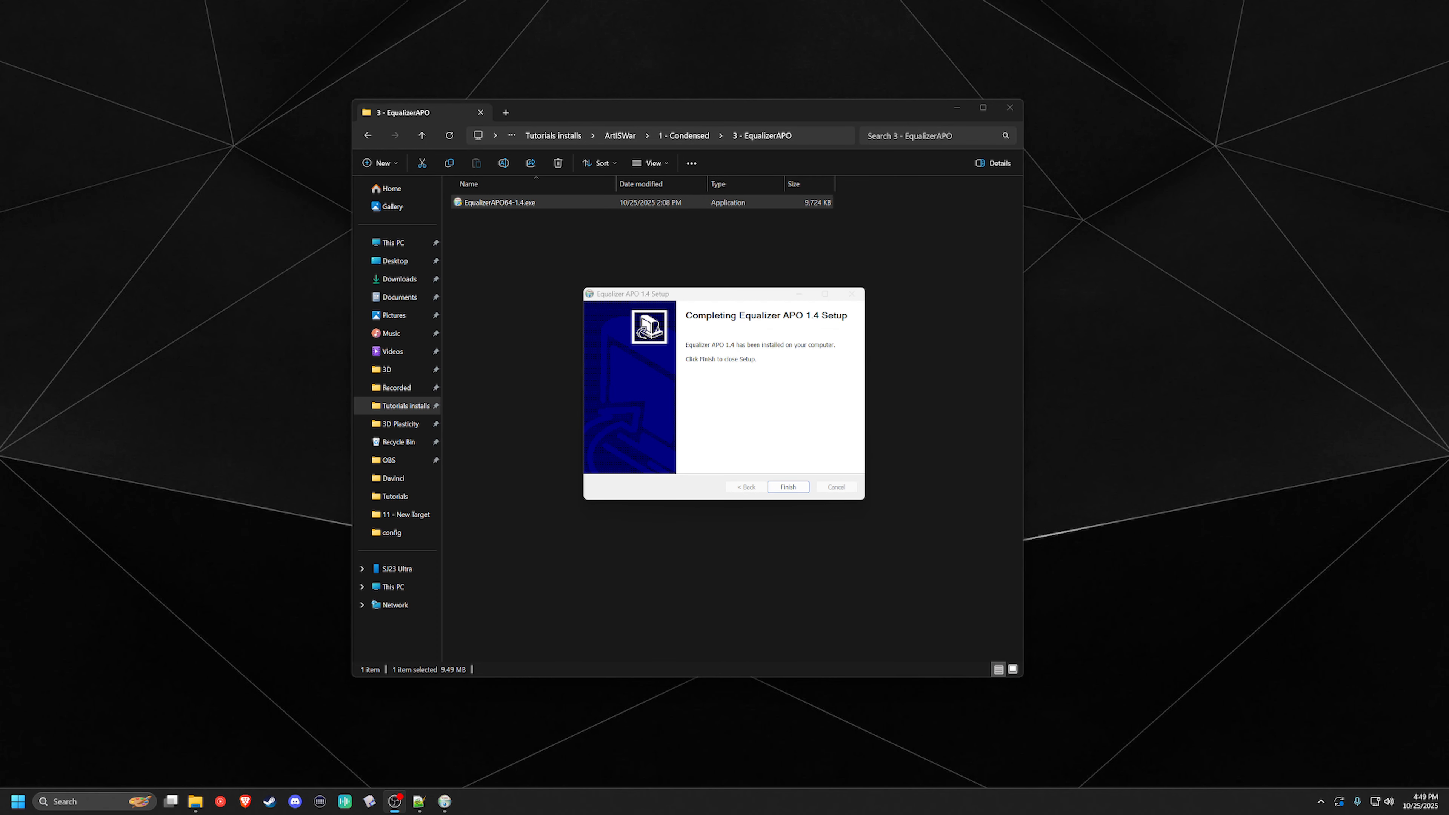
key(Return)
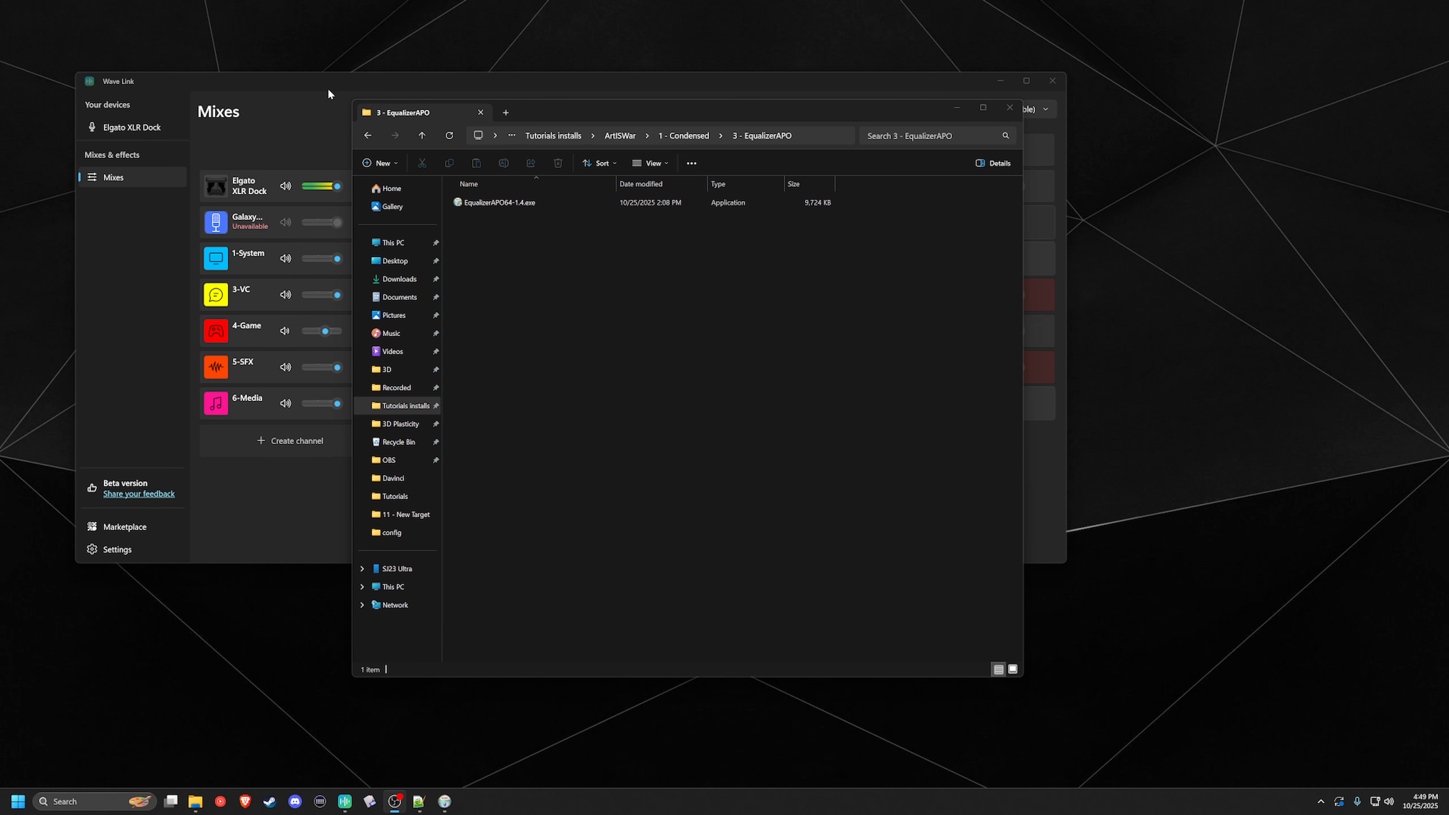
Run PeaceSetup.exe from the 4 - Peace folder in 1 - Condensed and allow it to make changes.
drag(327, 88, 308, 40)
click(598, 616)
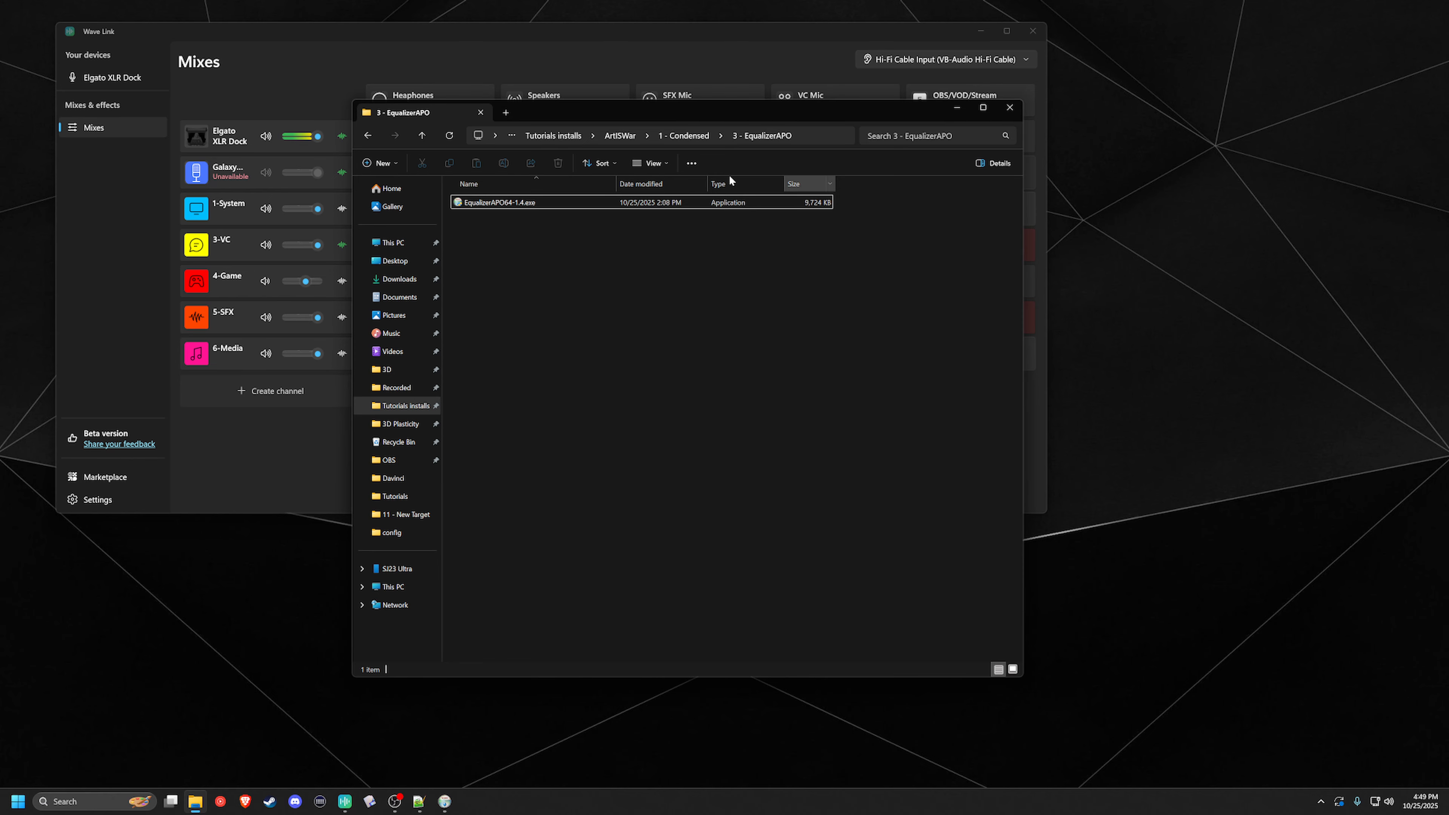
click(366, 137)
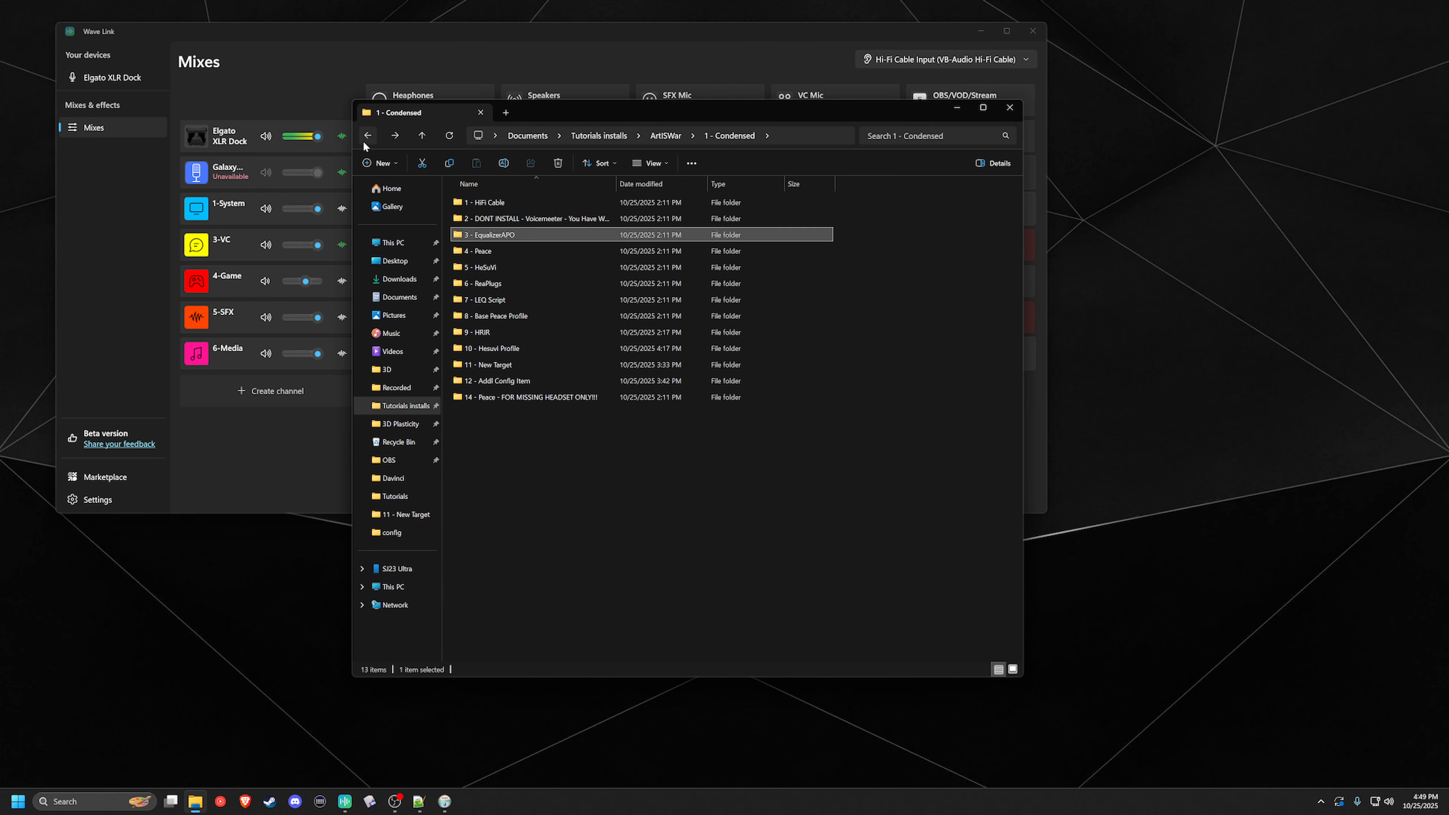
double_click(518, 247)
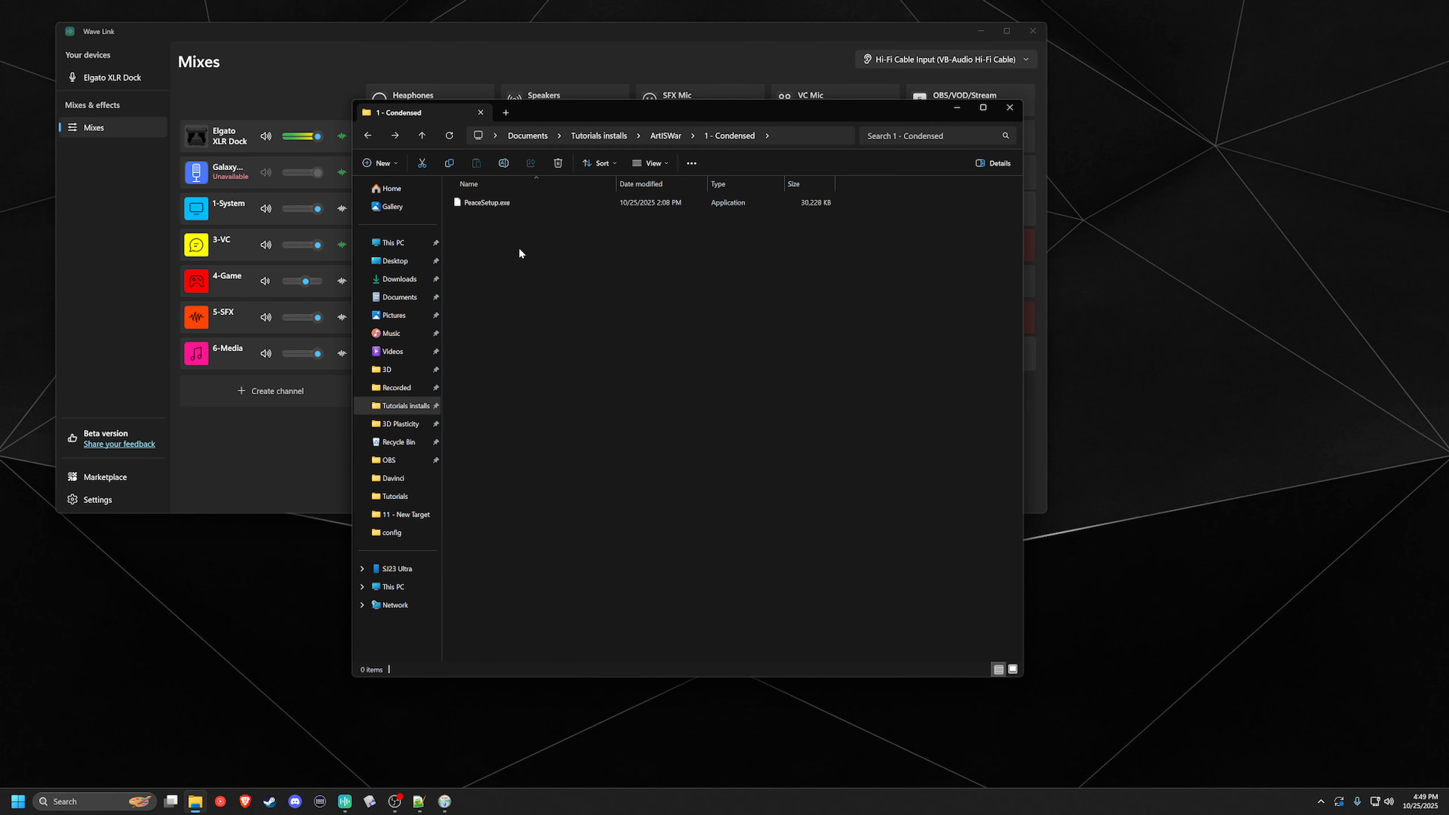
double_click(510, 203)
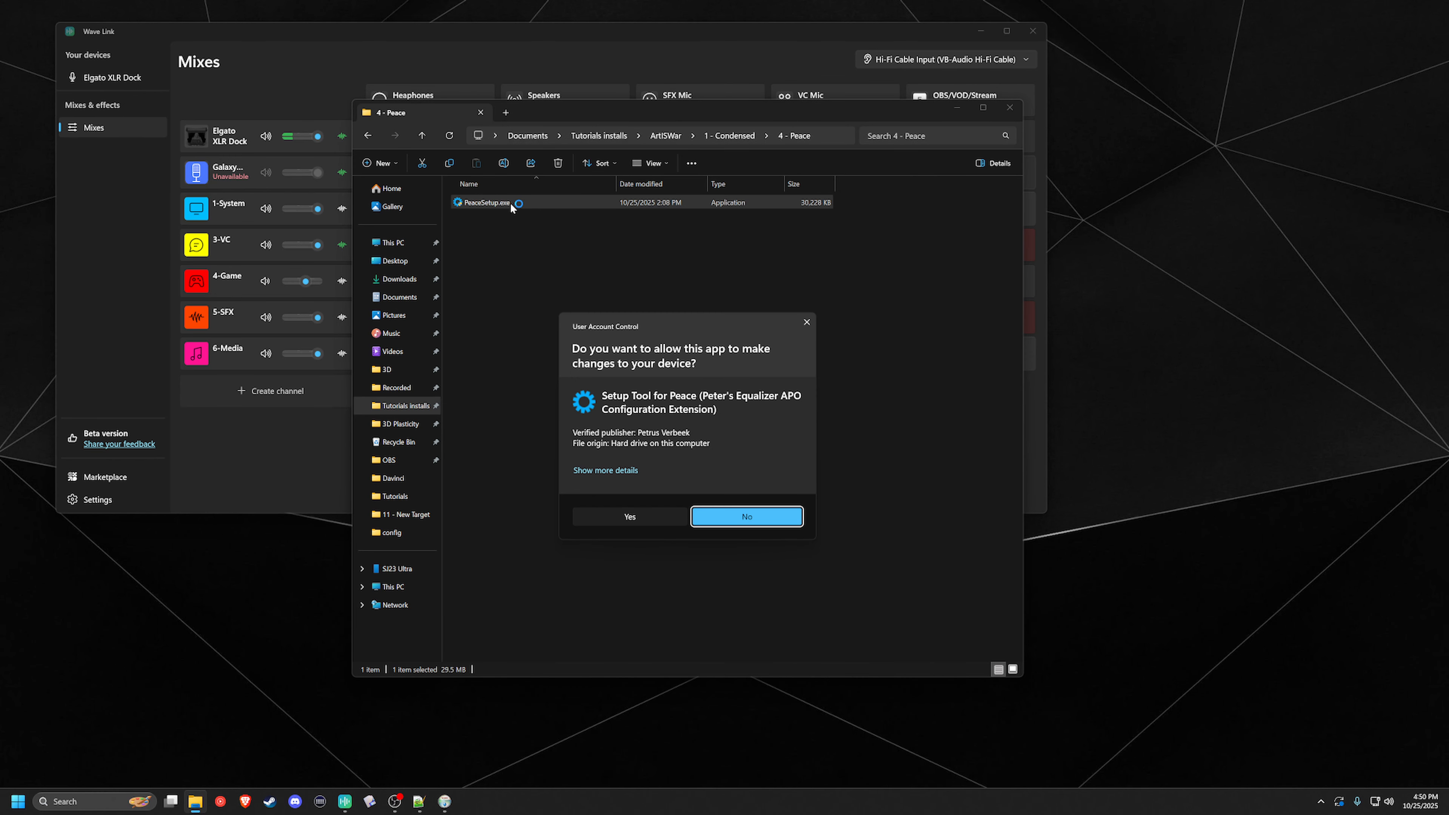
click(664, 526)
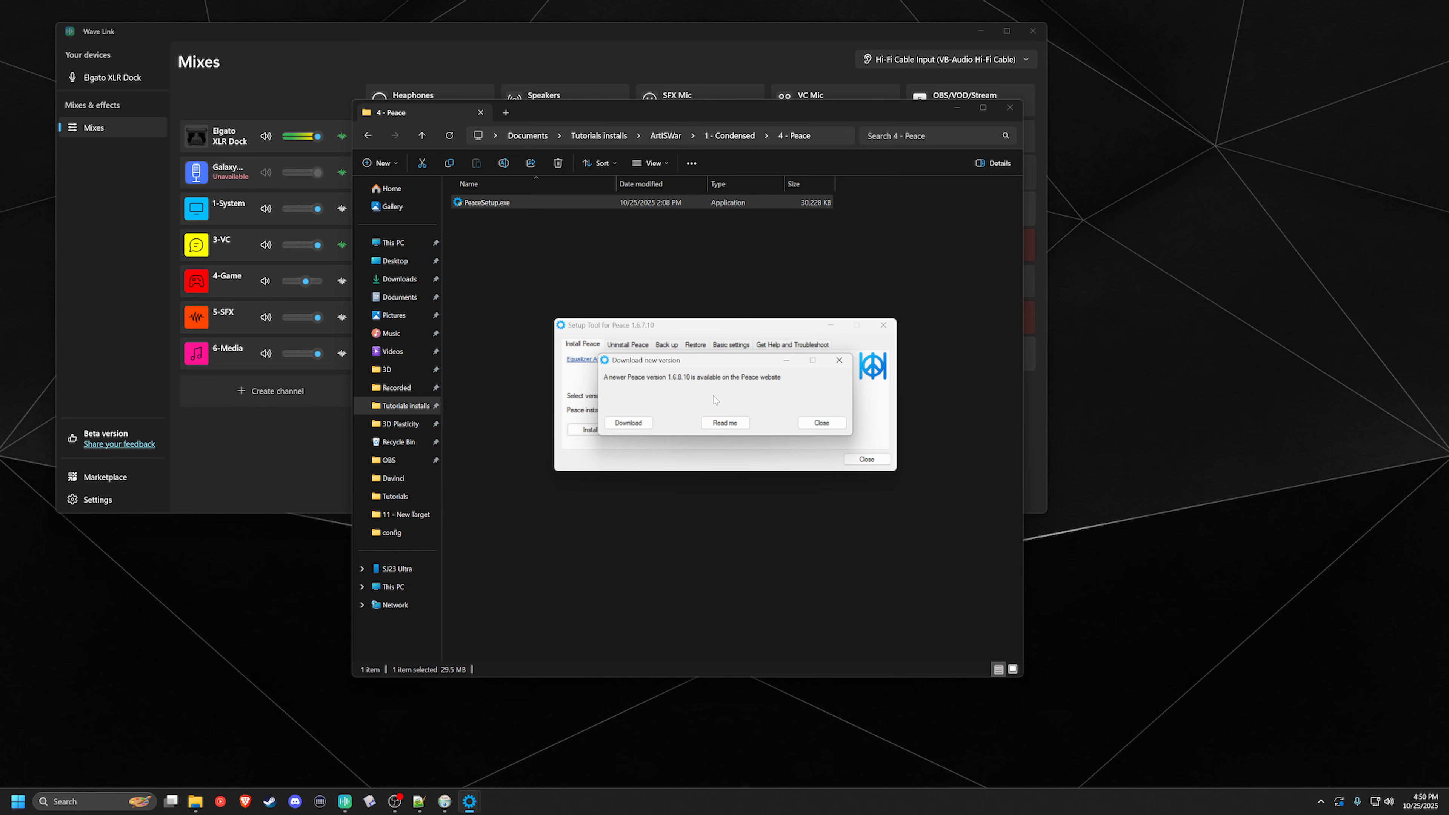
Download the newer Peace version 1.6.8.10, install it in English to the default folder, and close the setup tool.
click(630, 424)
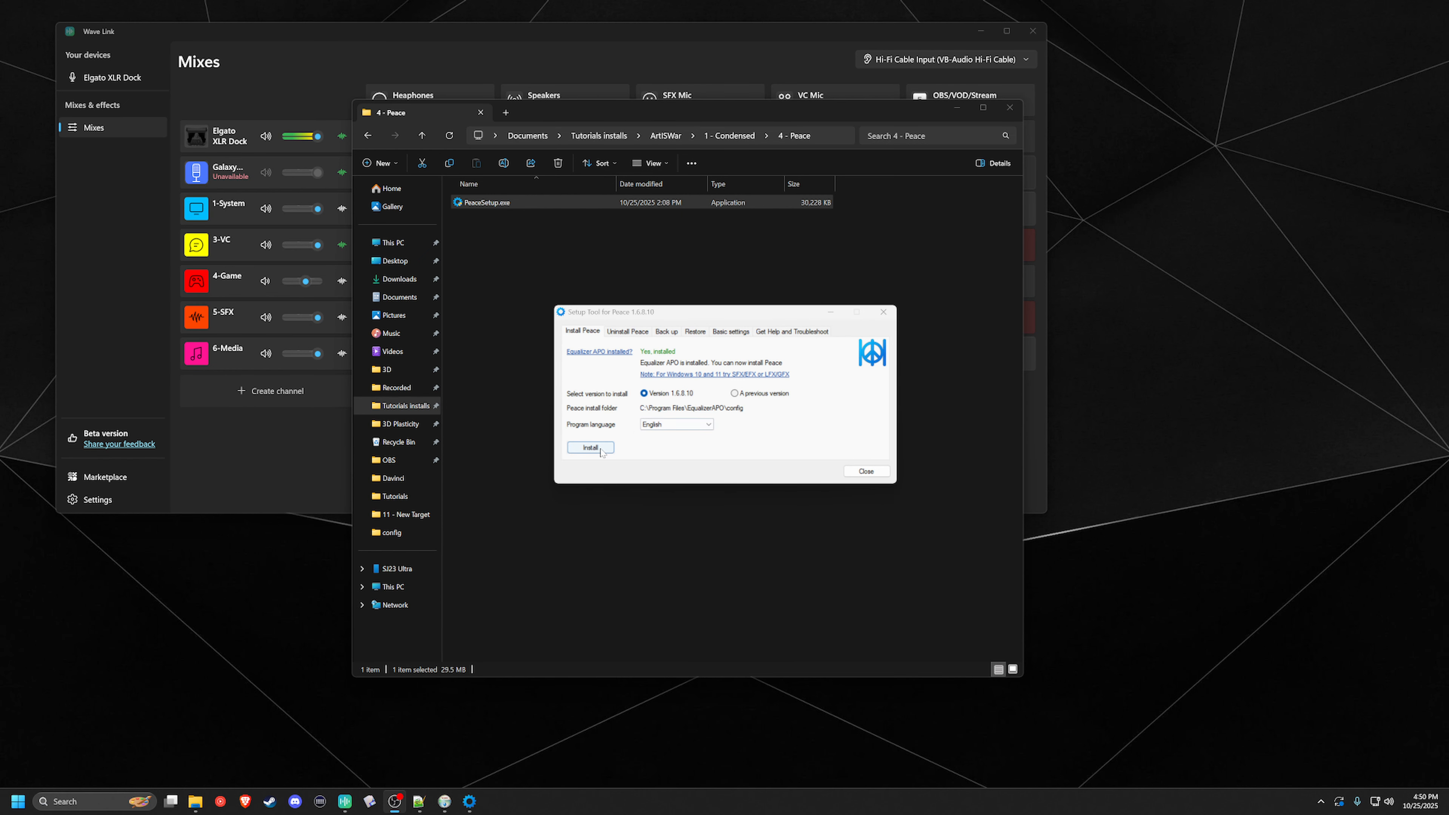
click(591, 448)
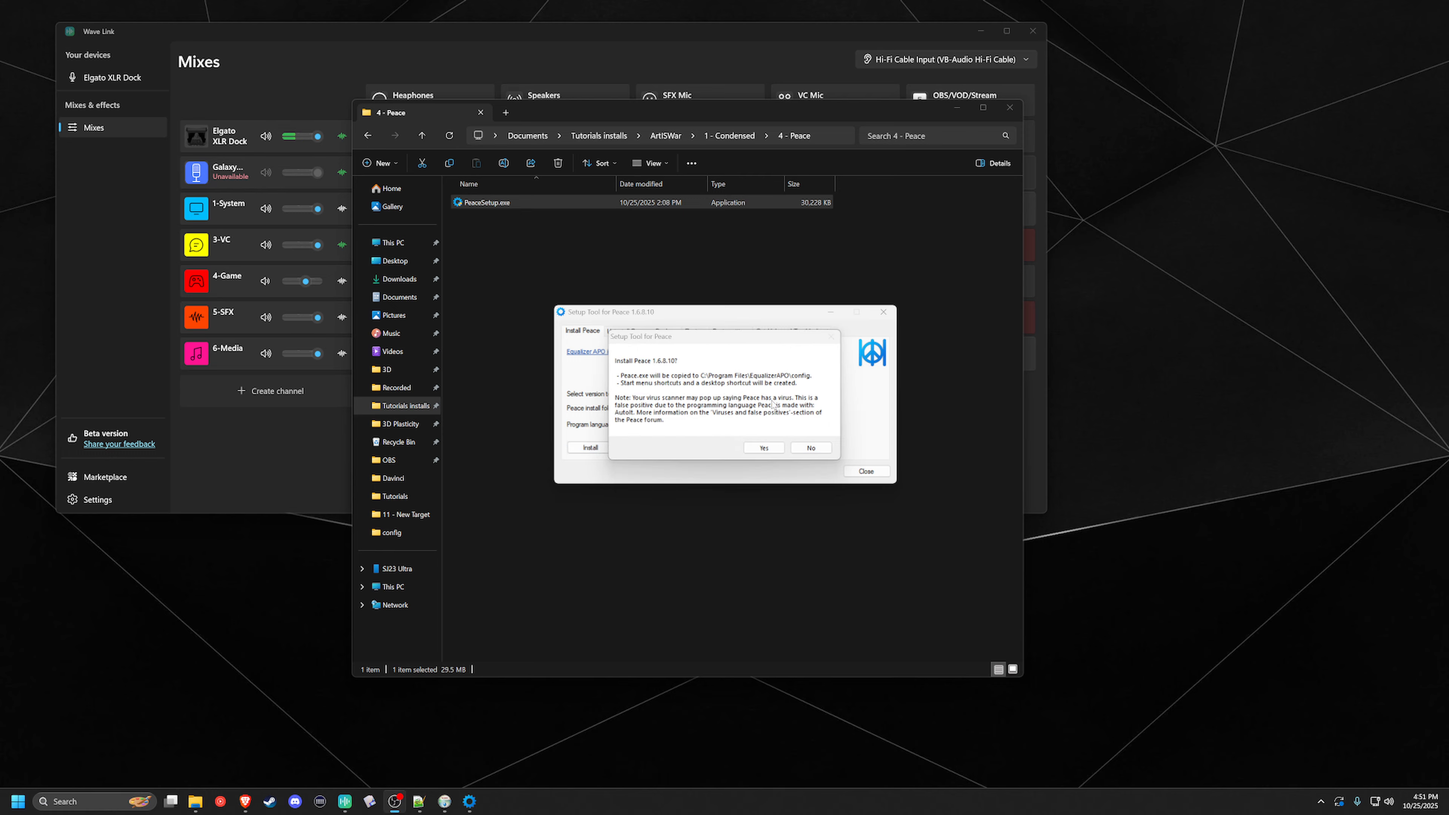
click(764, 448)
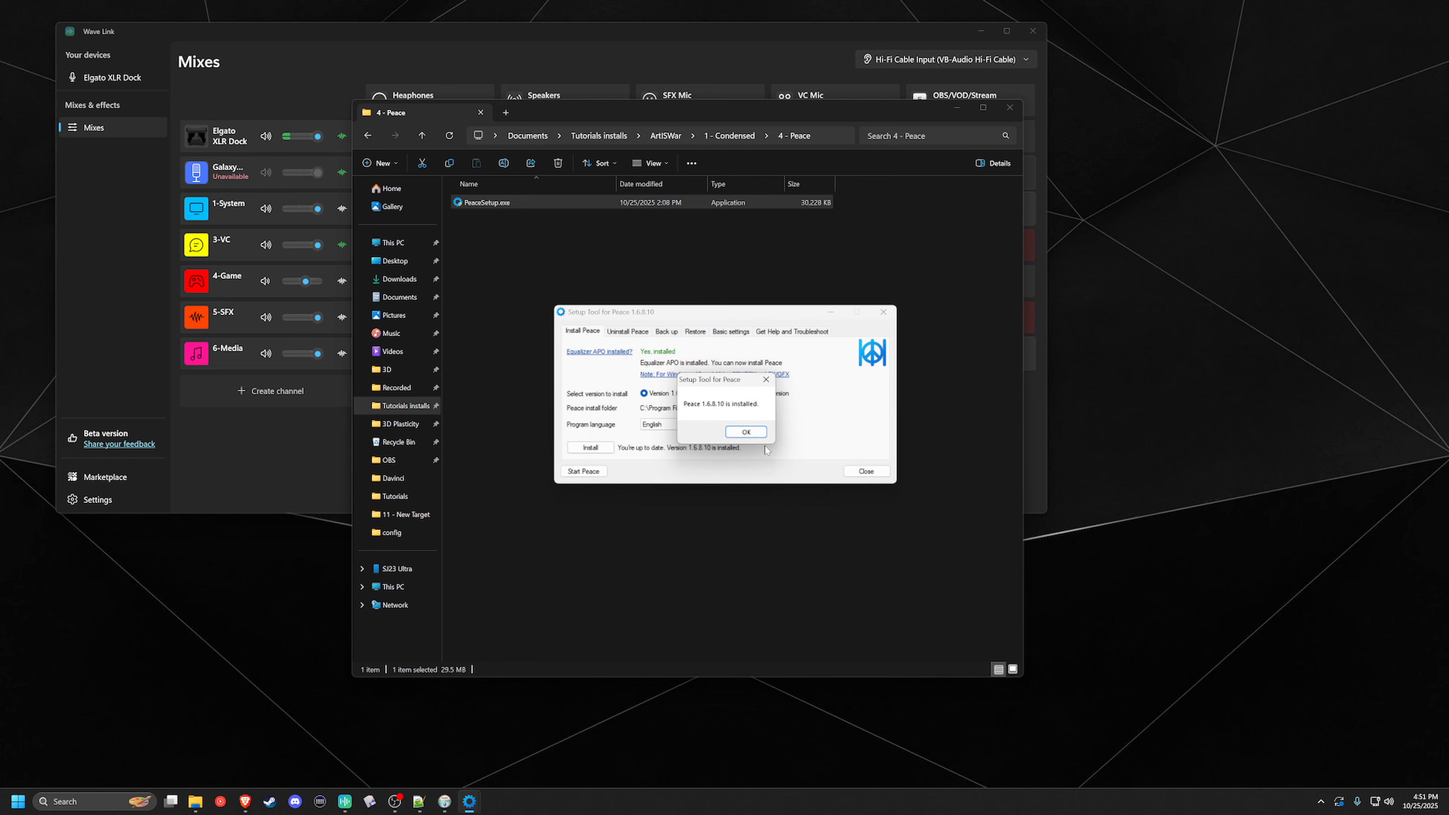
click(746, 435)
click(883, 316)
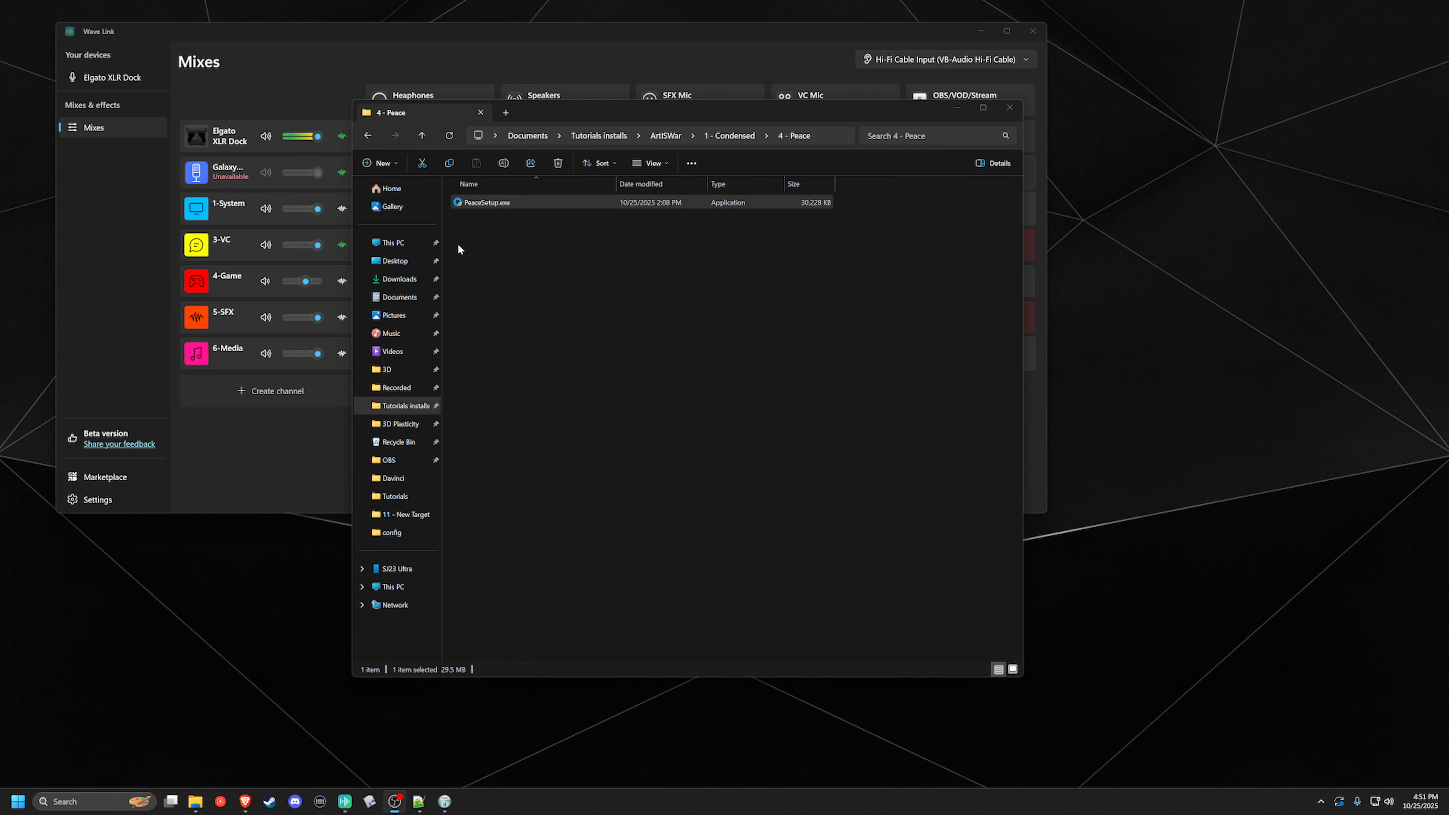
Run HeSuVi_2.0.0.1.exe from the 5 - HeSuVi folder, allow changes, install it, and close its command window.
click(368, 137)
double_click(493, 266)
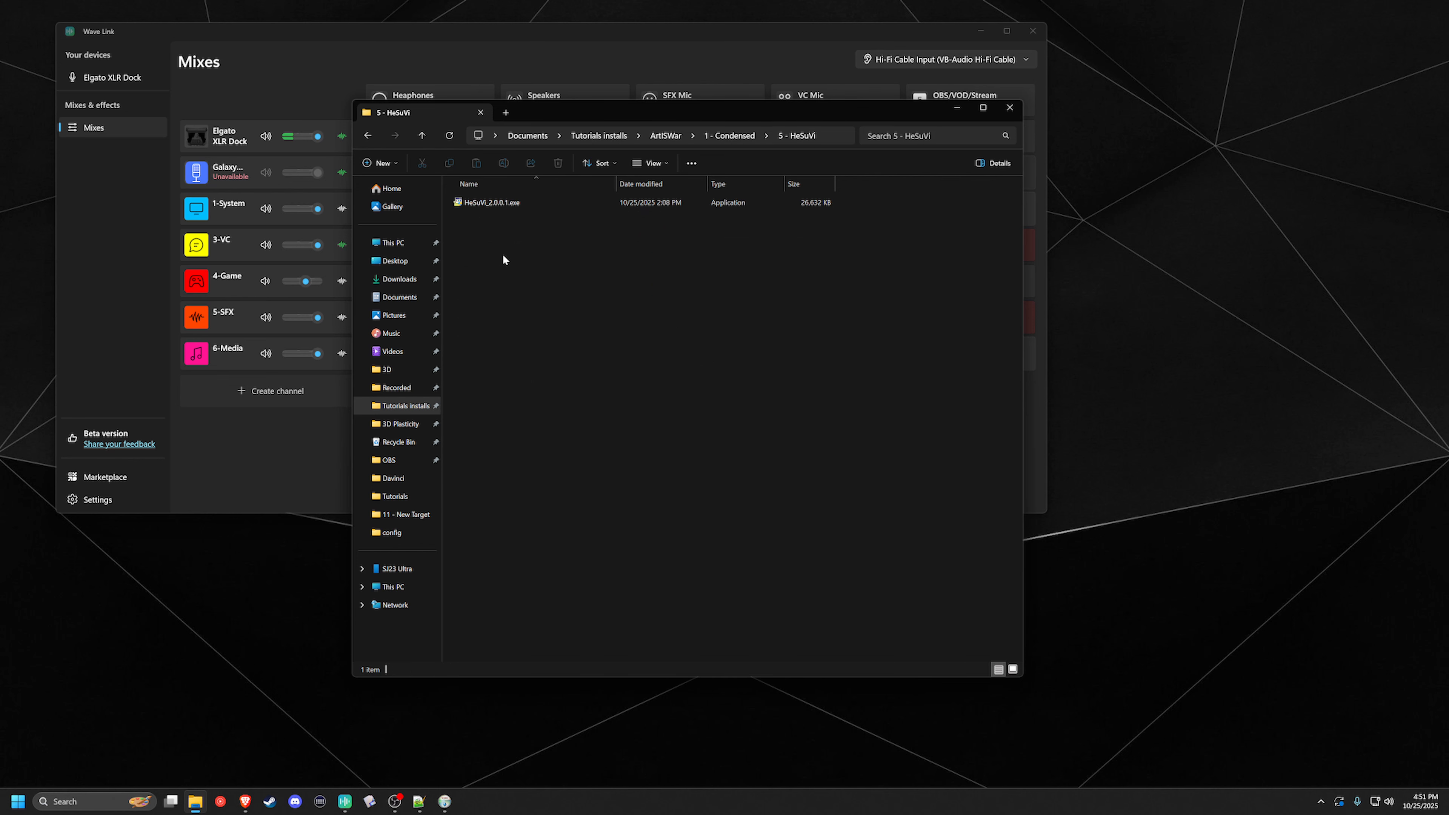
double_click(534, 203)
click(617, 516)
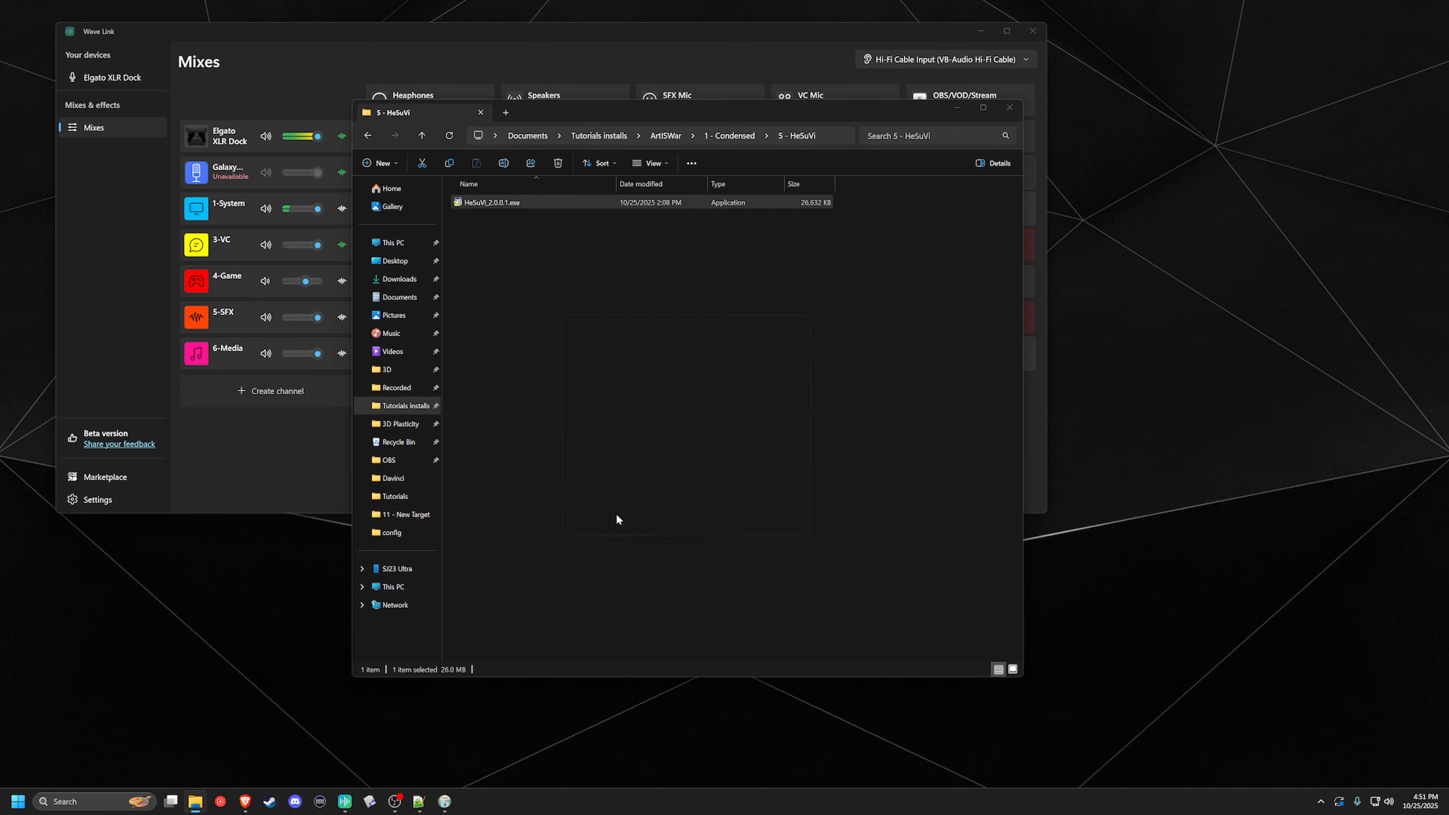
click(762, 438)
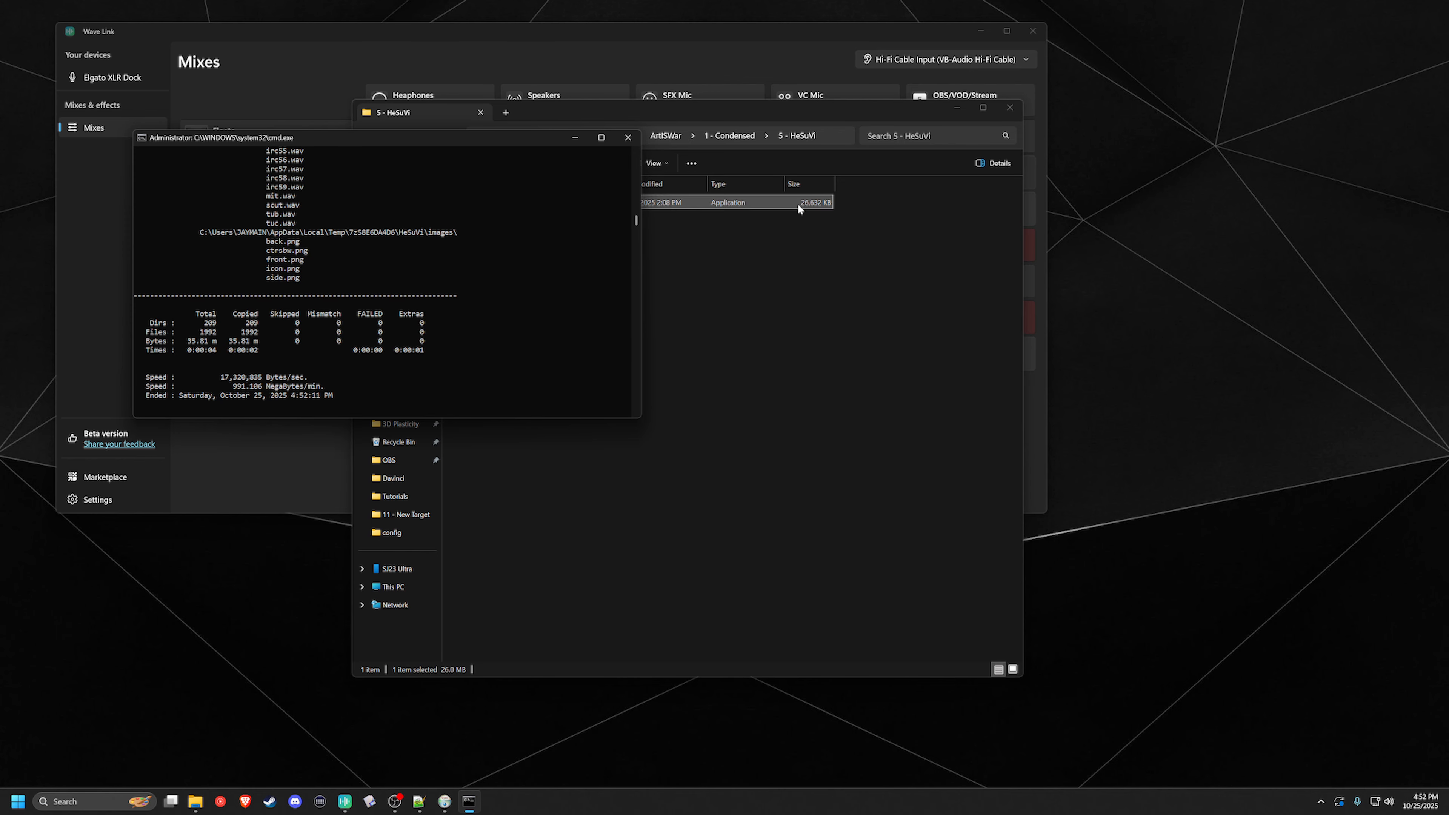
click(622, 140)
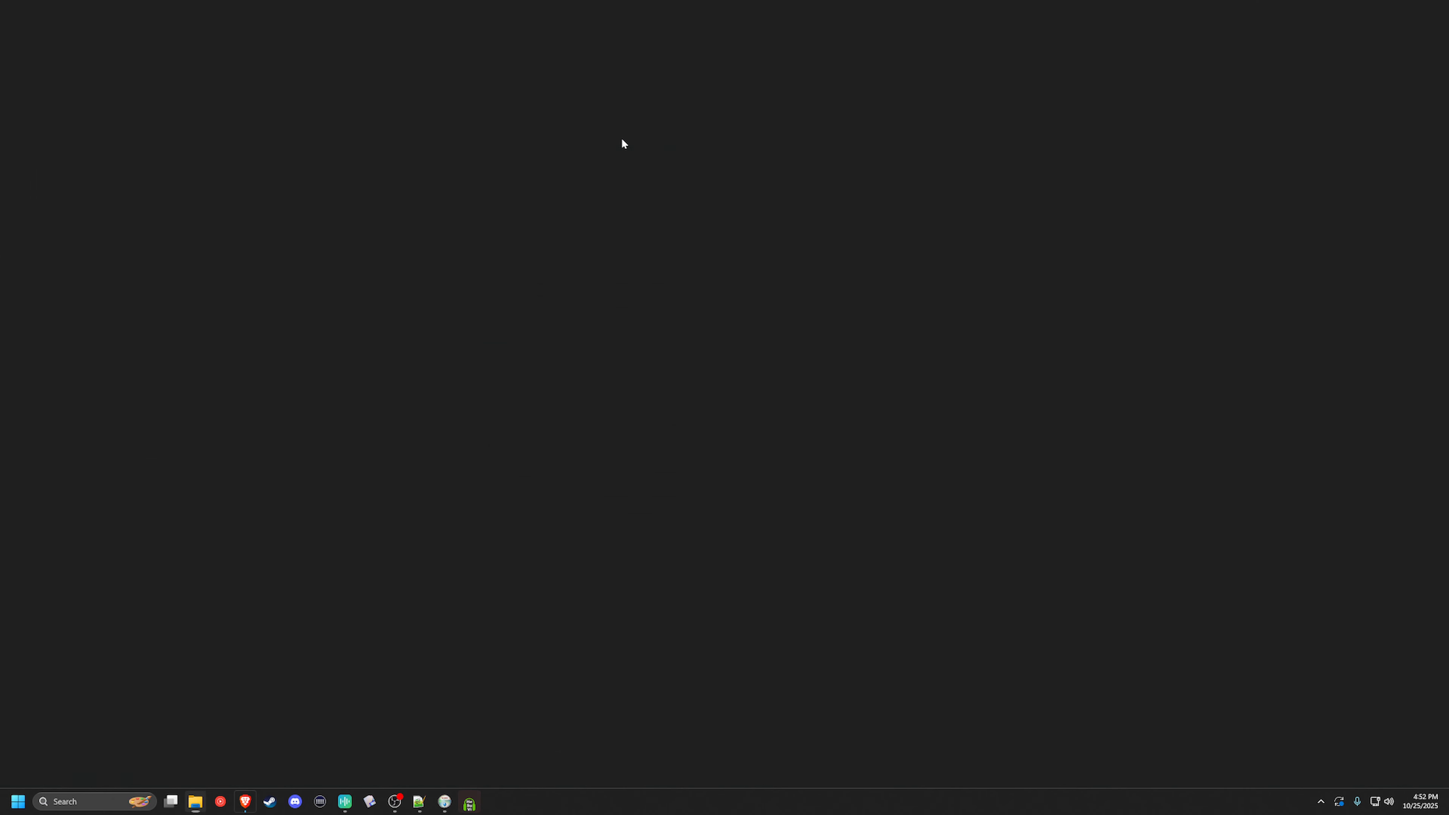
Turn off the Stereo upmix content option in HeSuVi's Matrix Upmix settings and close HeSuVi.
click(130, 11)
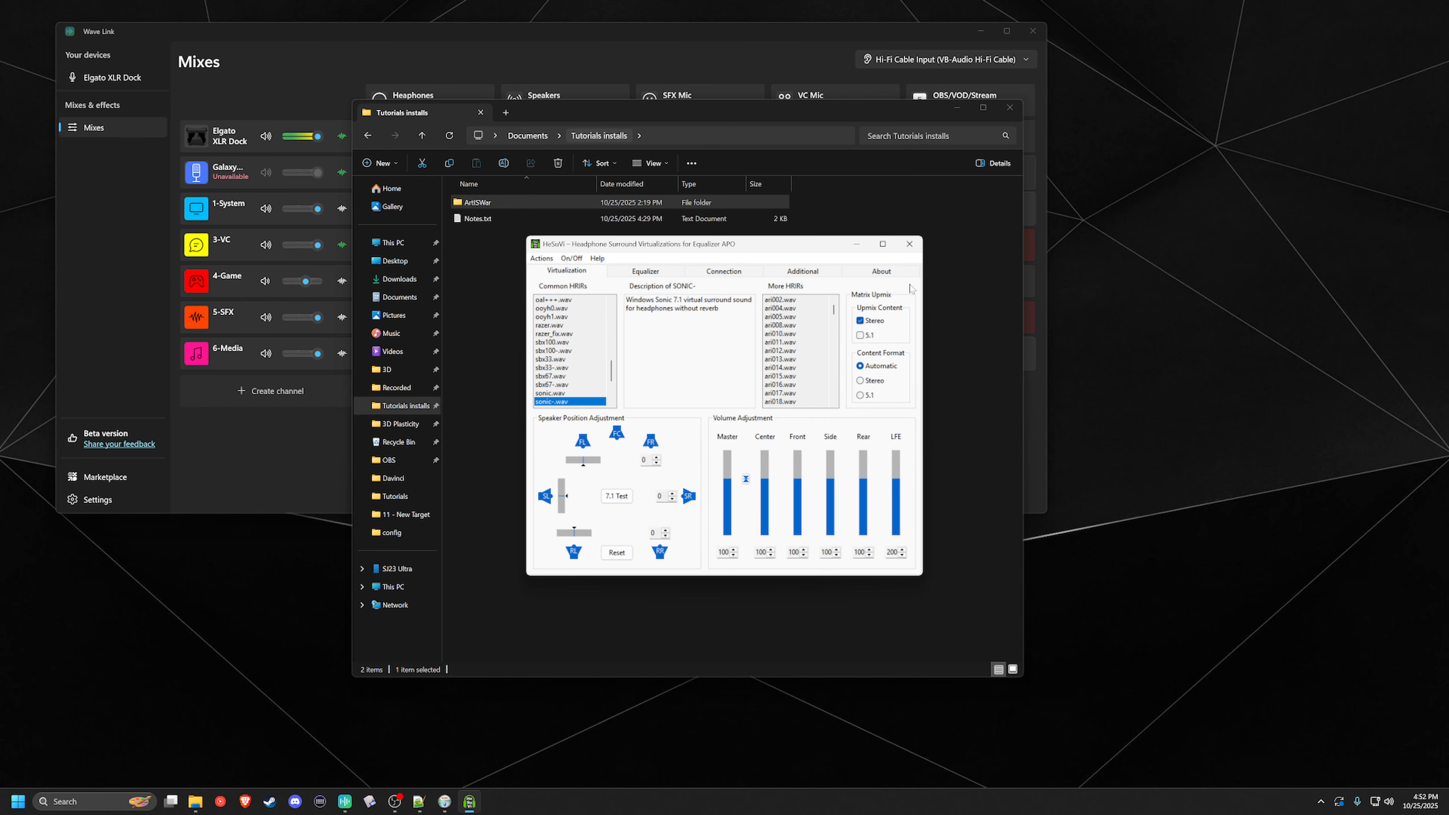
click(860, 321)
click(909, 244)
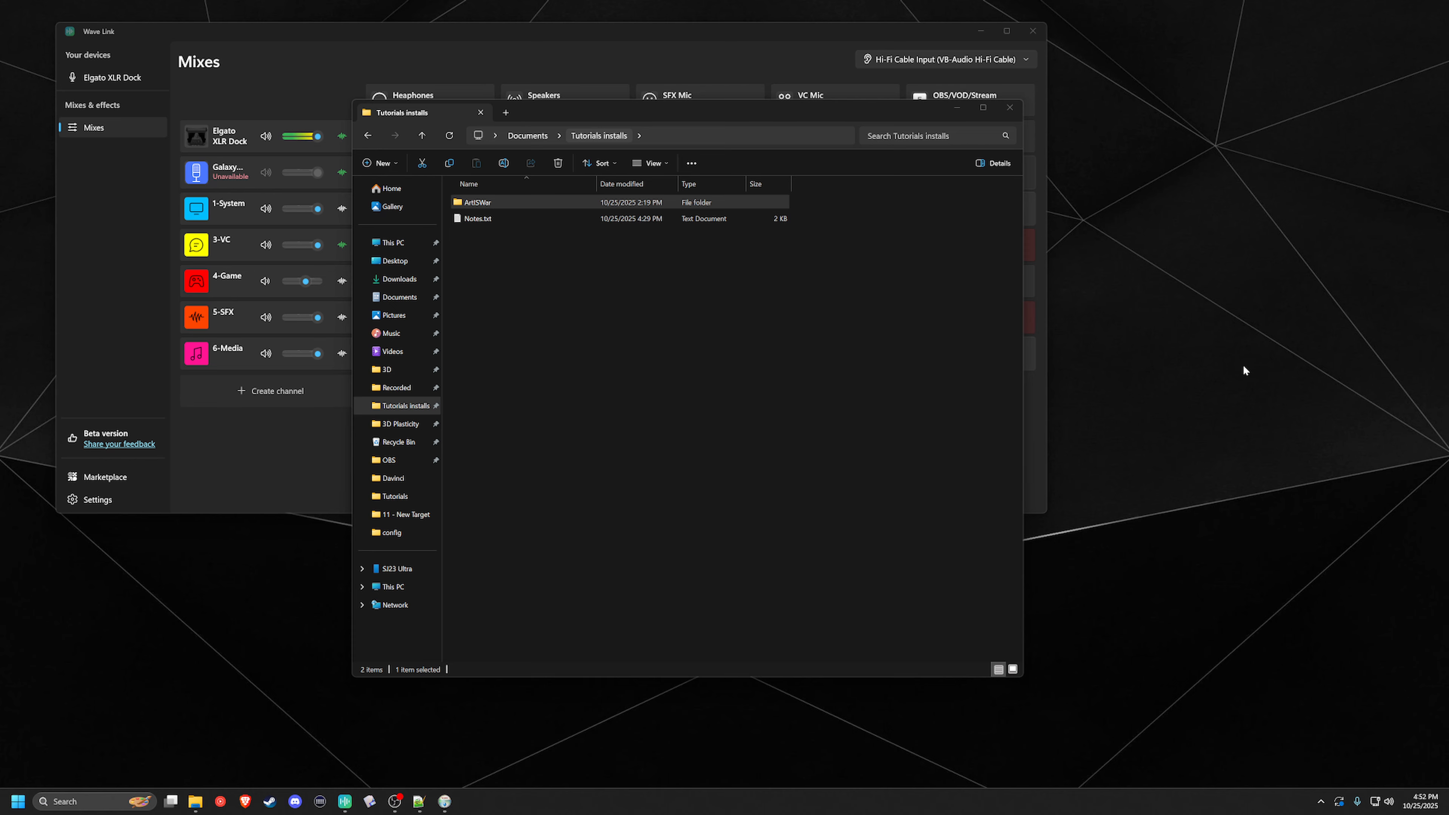
Check the Windows sound output device list for the selected output.
click(1381, 801)
click(1422, 733)
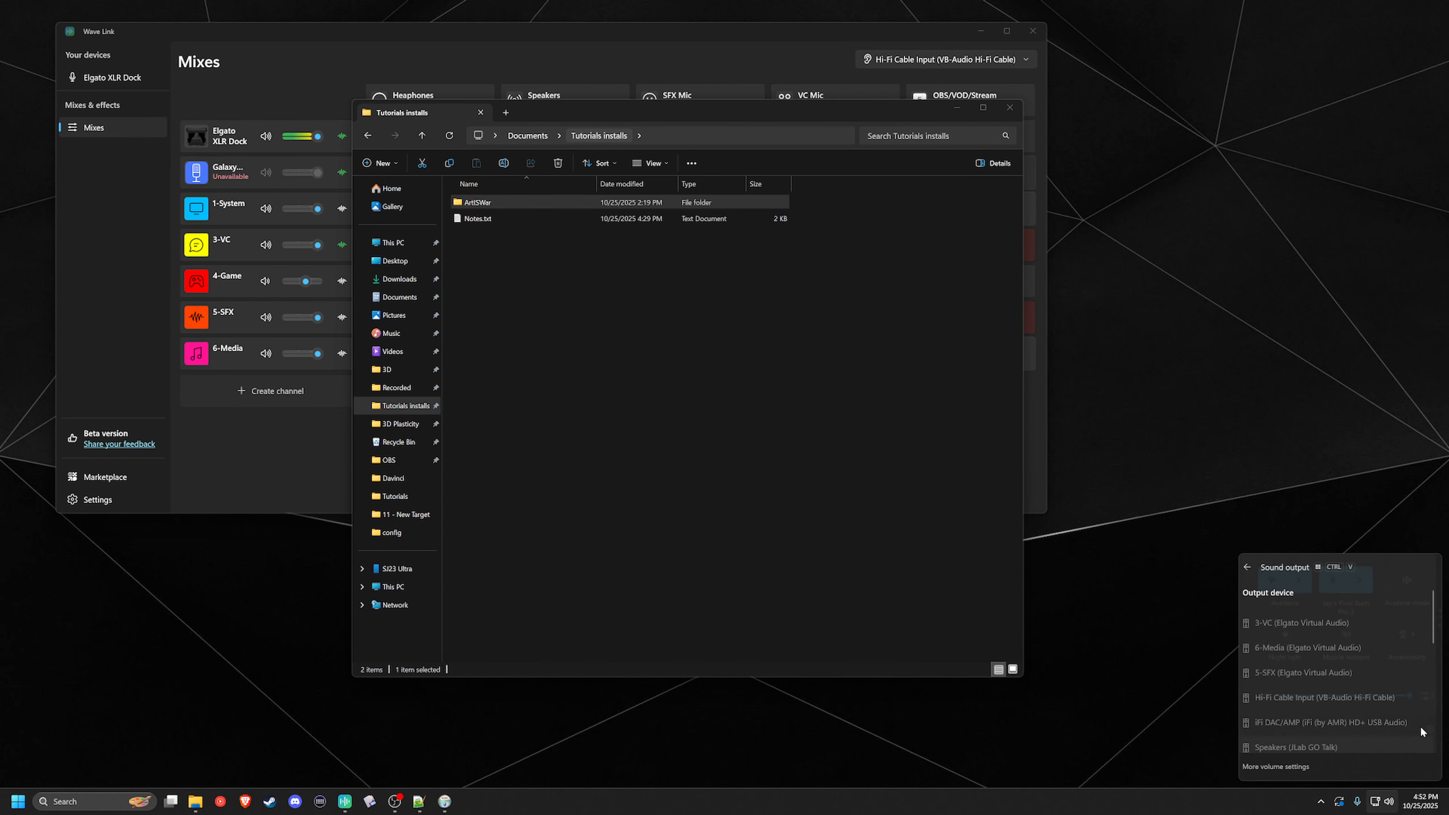
scroll(1306, 657, up, 2)
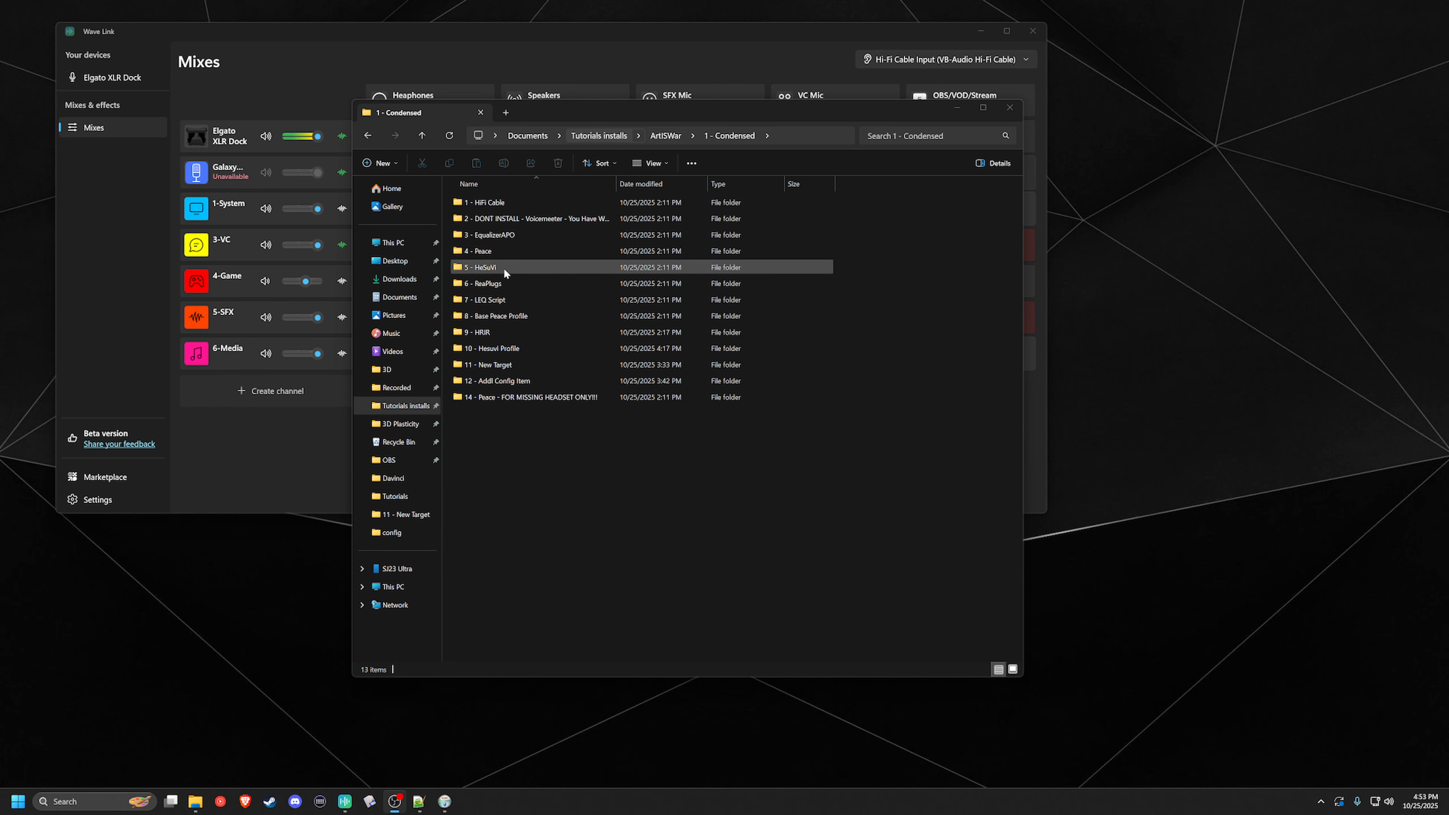
Run reaplugs236_x64-install.exe from the 6 - ReaPlugs folder, allow changes, accept the license, and install the Normal components in the default folder.
double_click(501, 282)
double_click(532, 203)
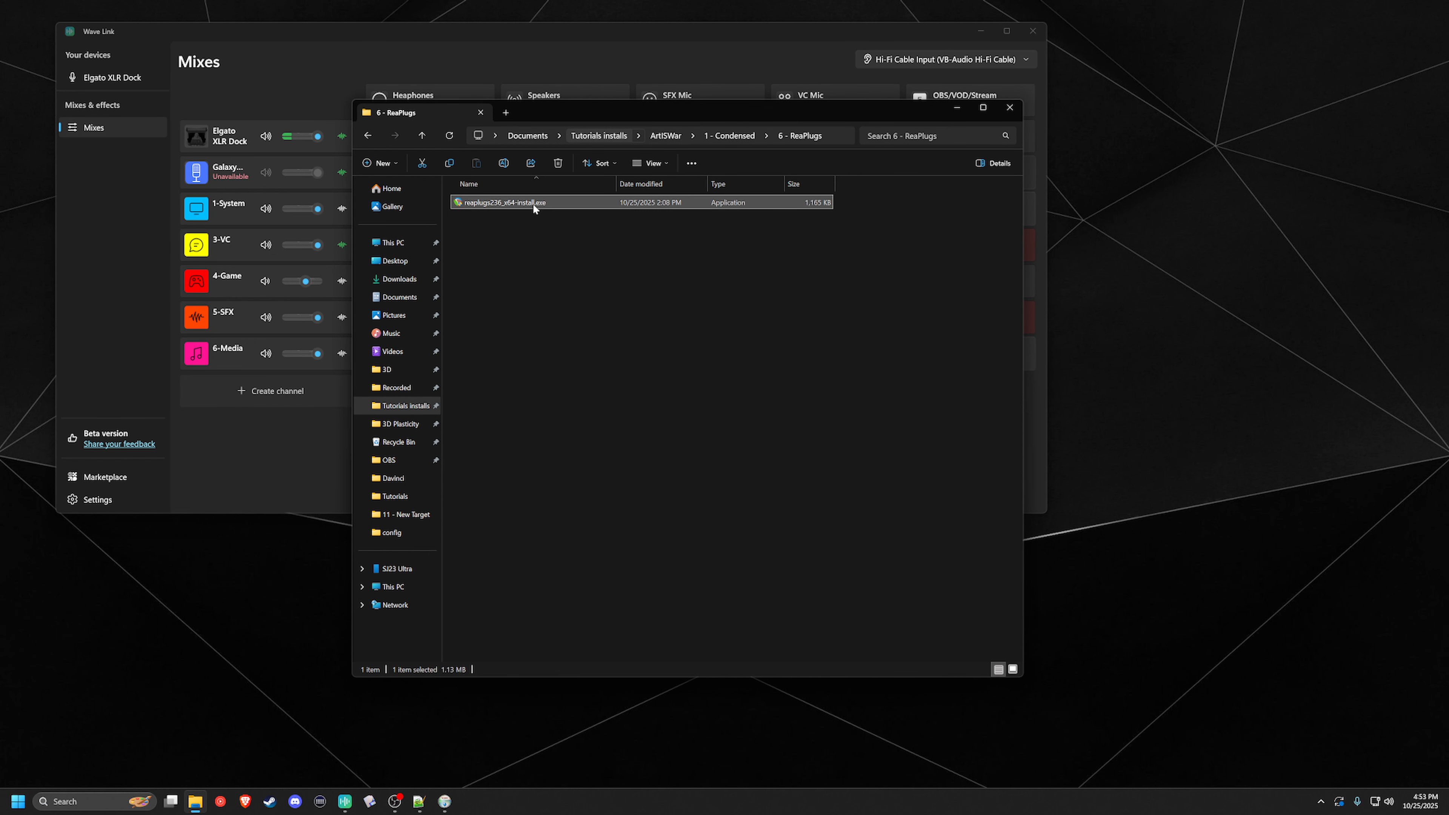
click(630, 513)
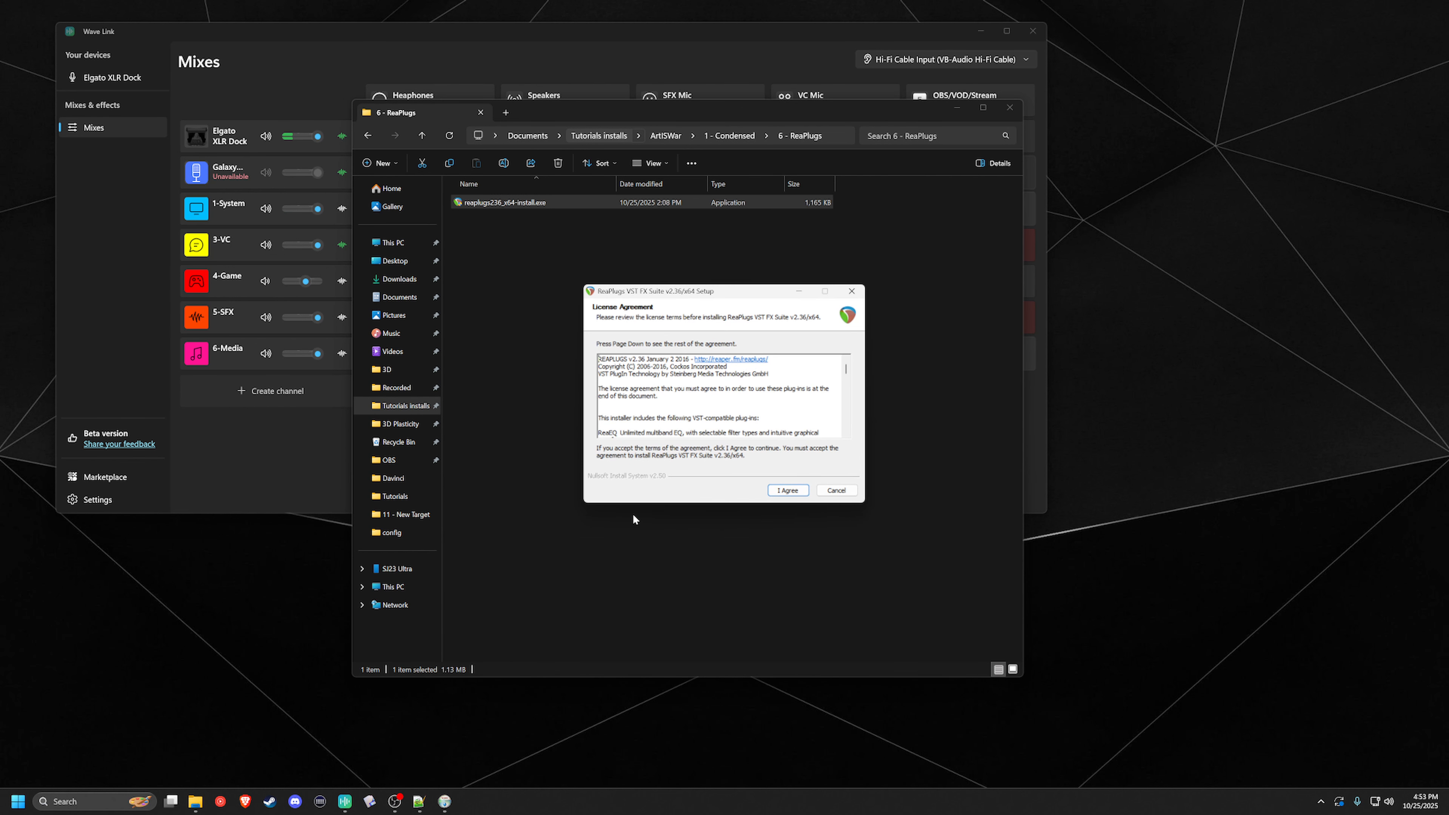
click(788, 491)
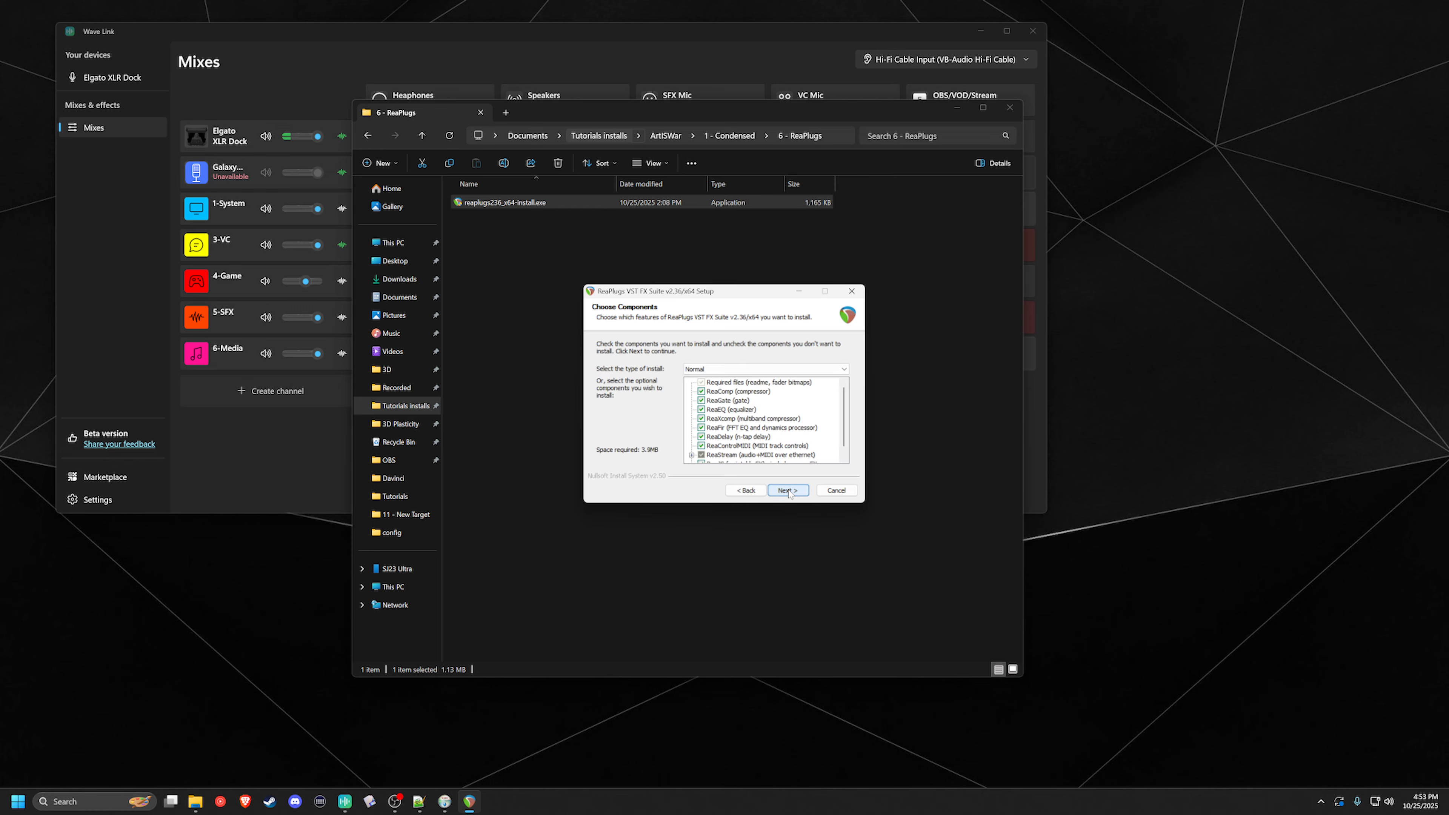
click(788, 490)
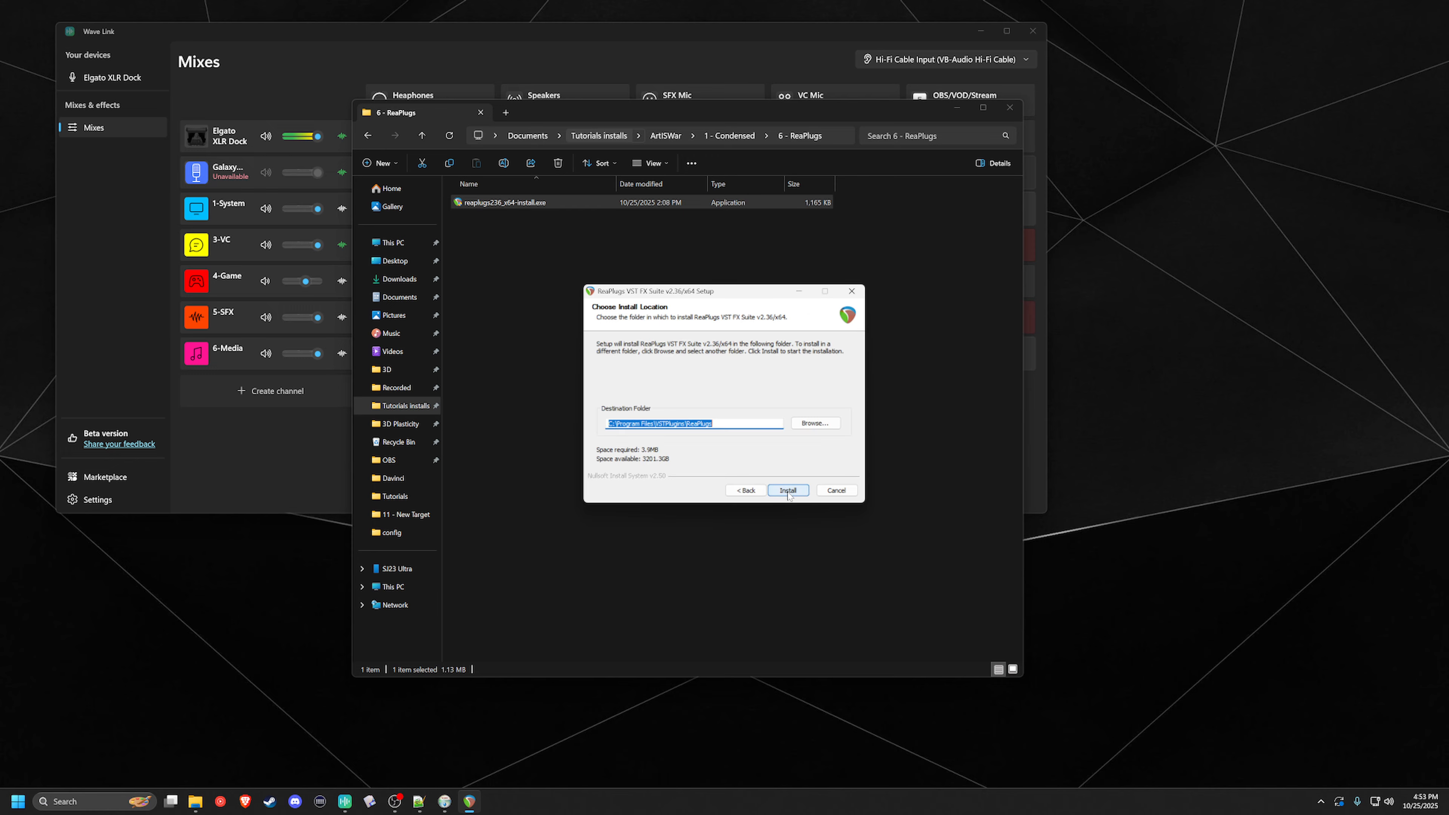
click(788, 490)
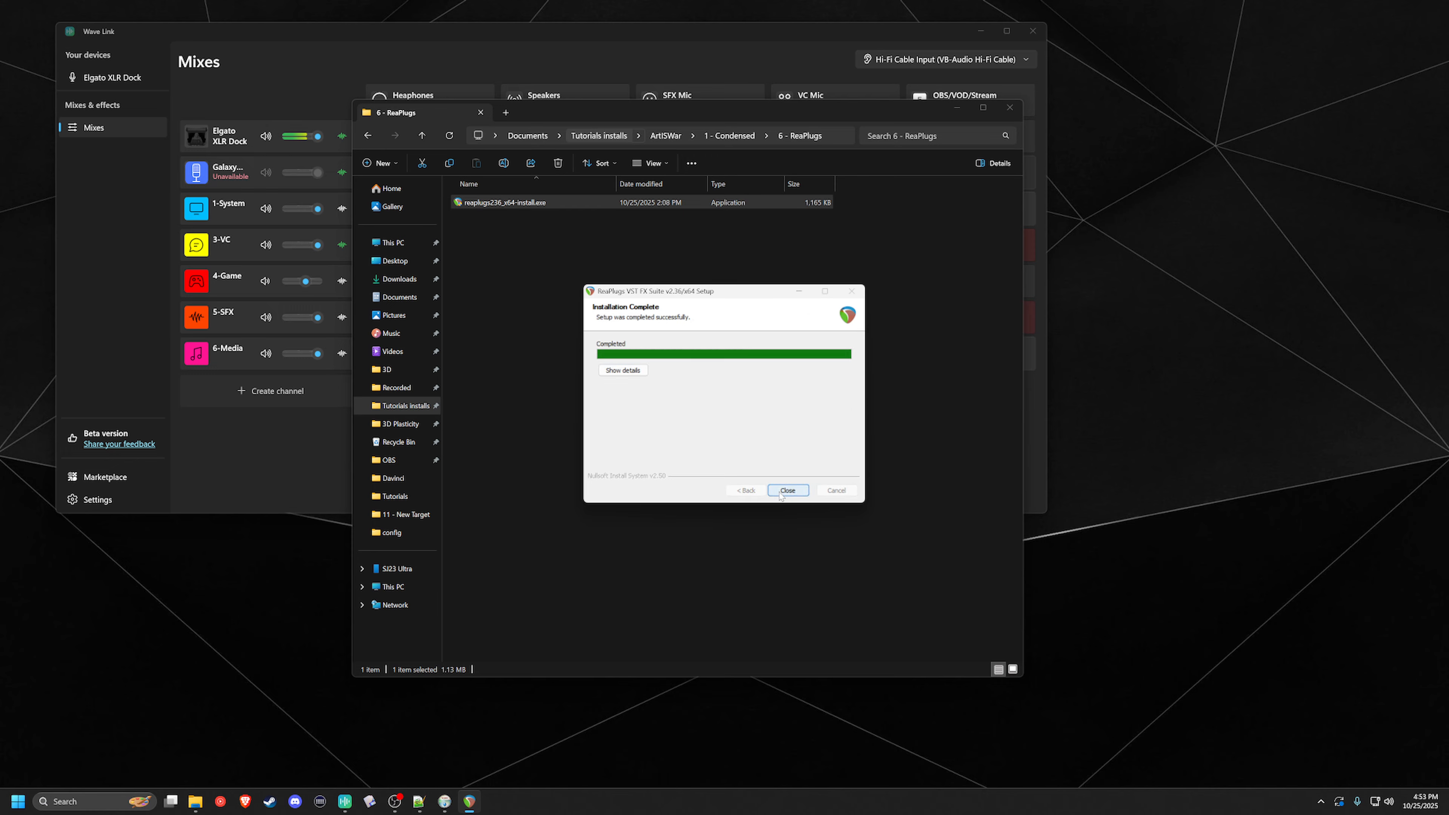
click(788, 491)
click(766, 432)
Open SuperShortLoudnessEQEnable.txt from the 7 - LEQ Script folder and copy its three PowerShell command lines.
click(729, 135)
double_click(543, 304)
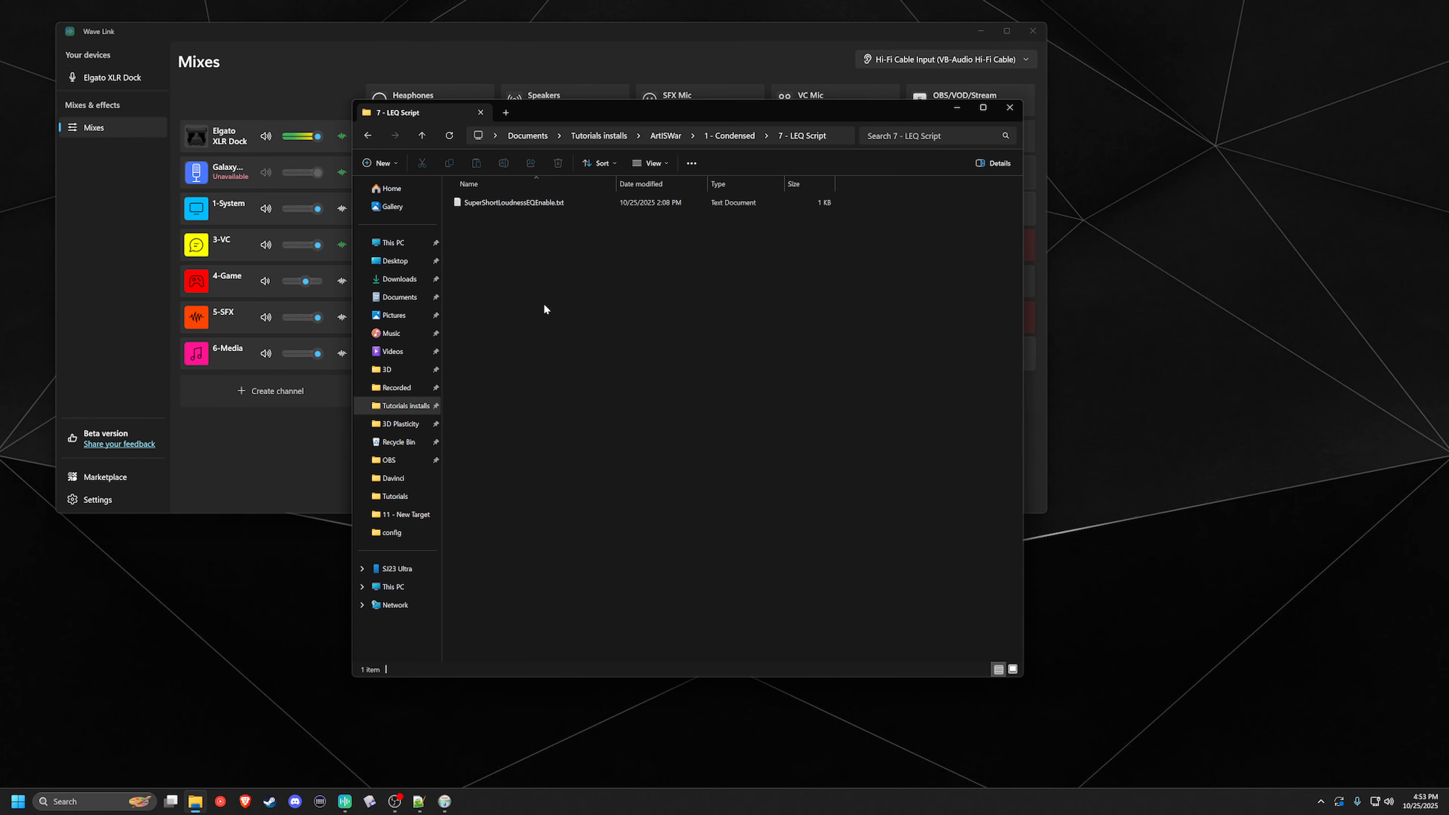
double_click(526, 203)
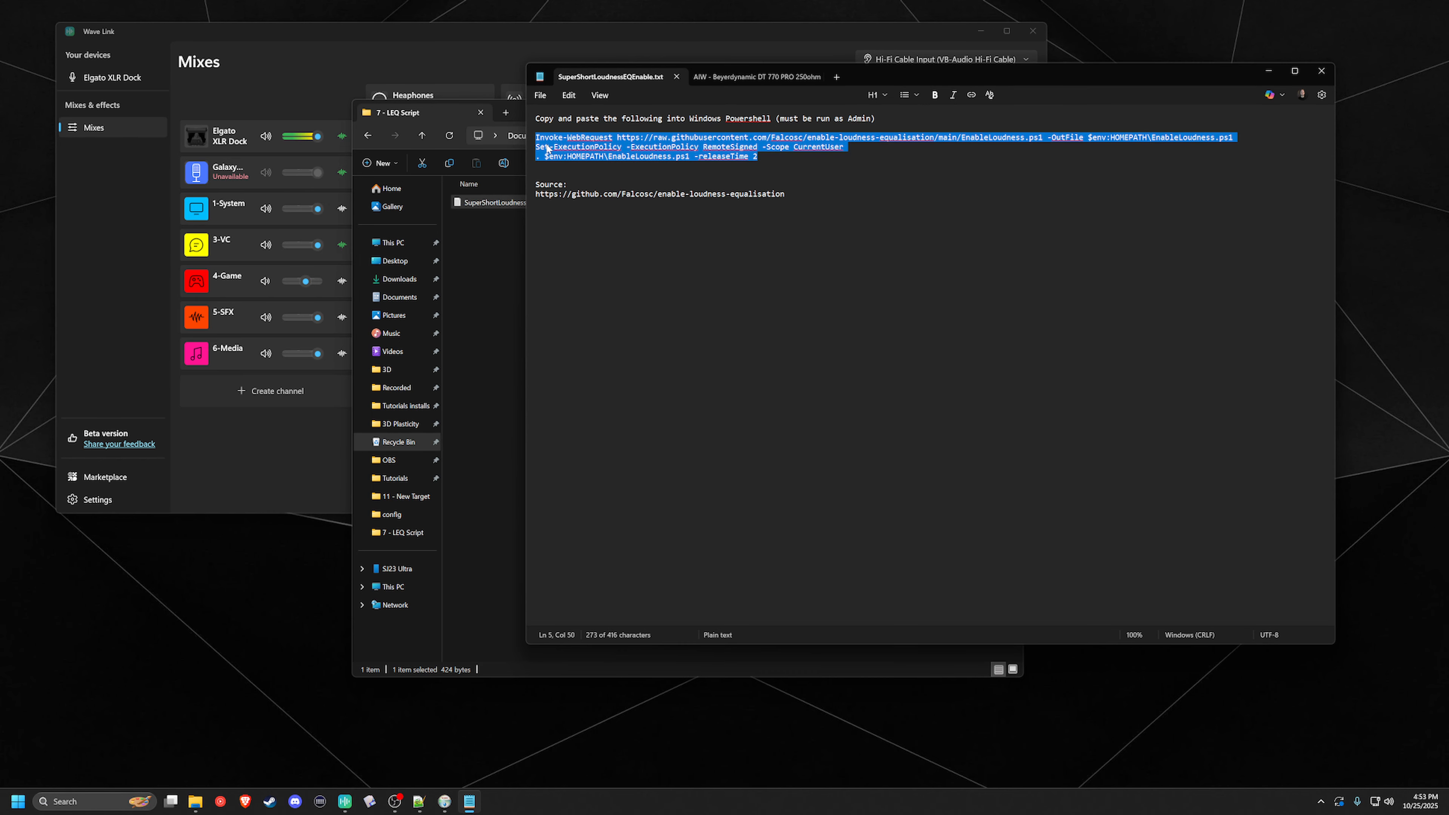
right_click(688, 154)
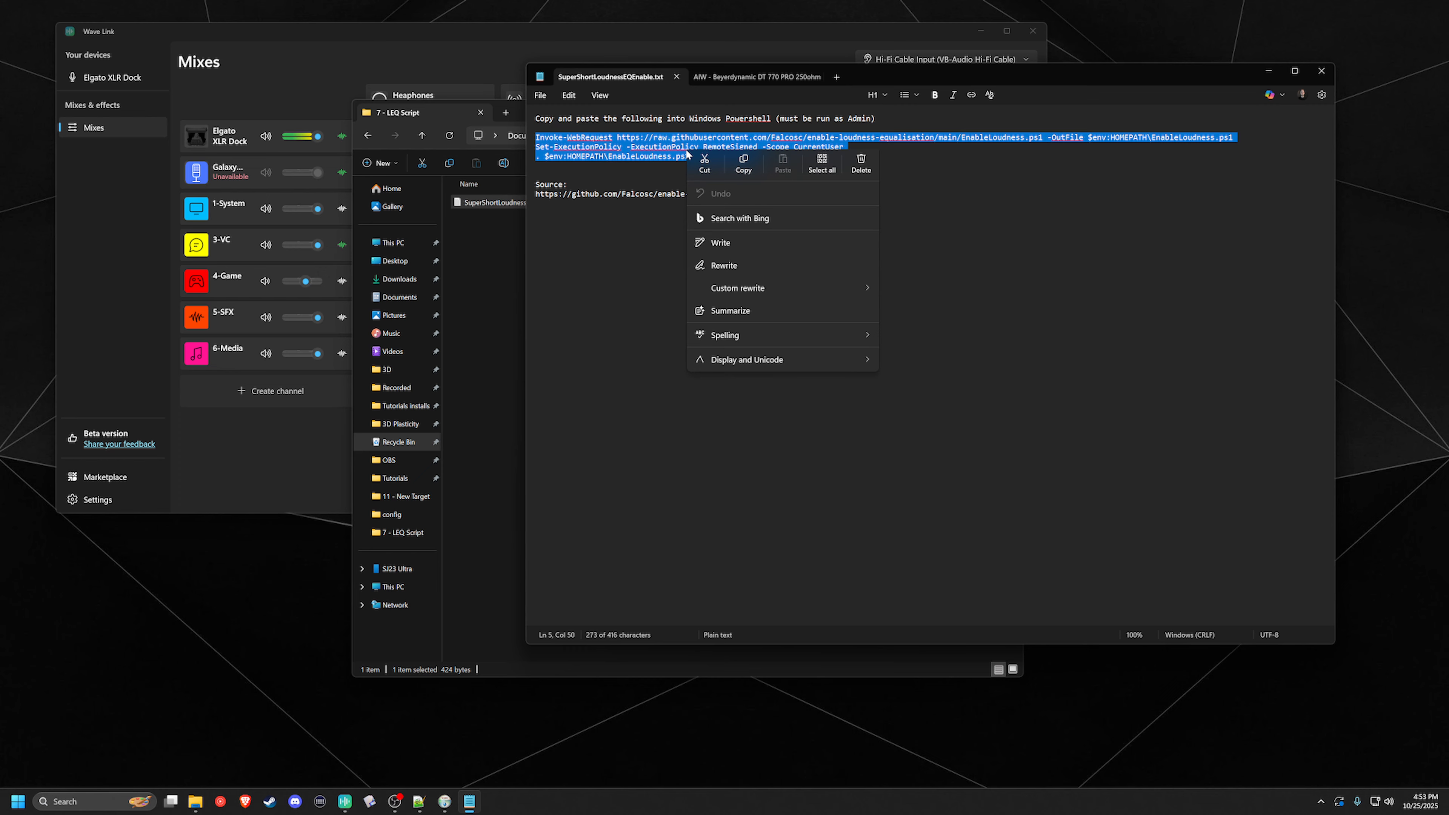
click(730, 174)
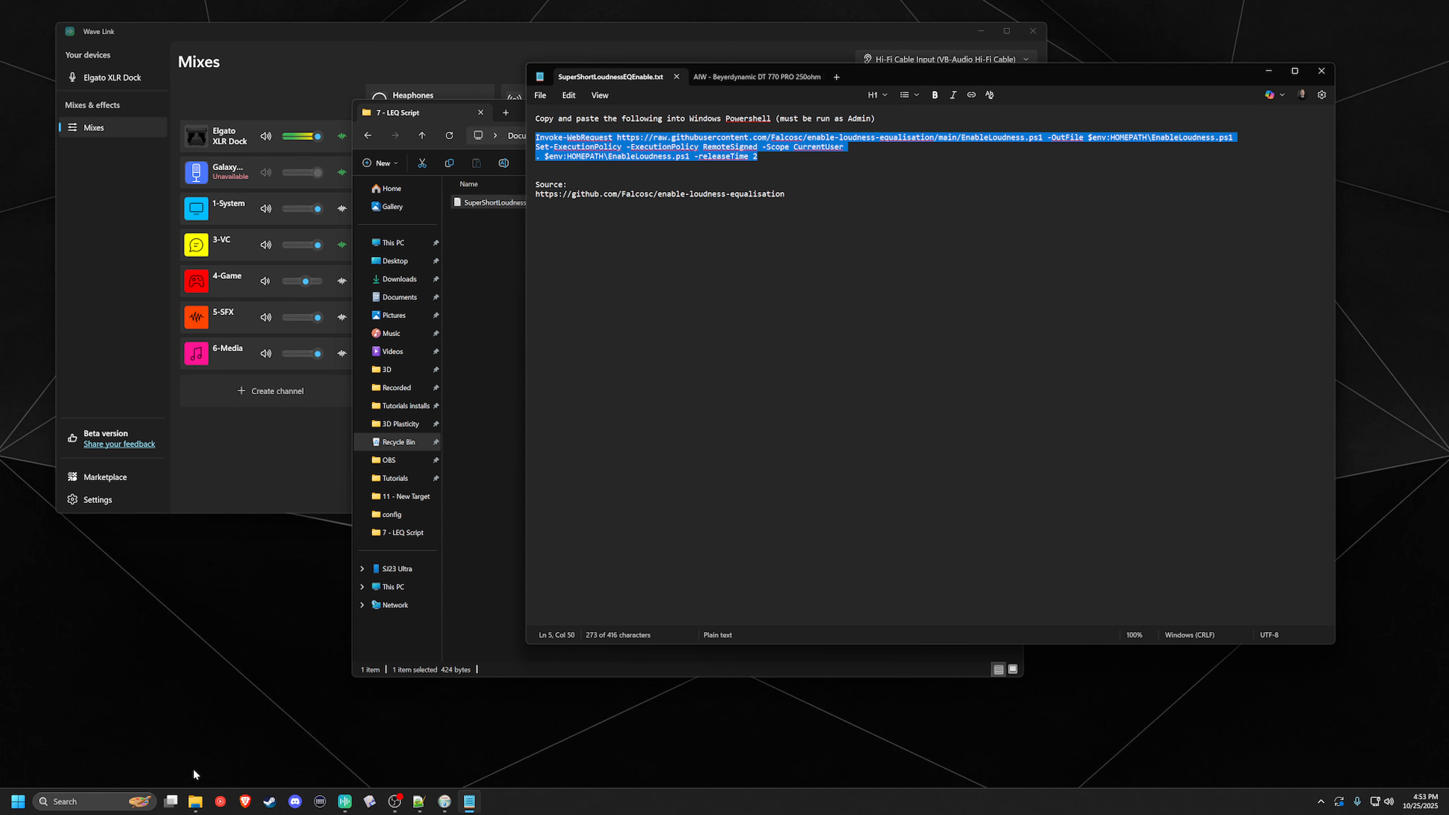
Open Terminal as administrator, allow changes, and paste and run the copied EnableLoudness.ps1 commands.
click(16, 809)
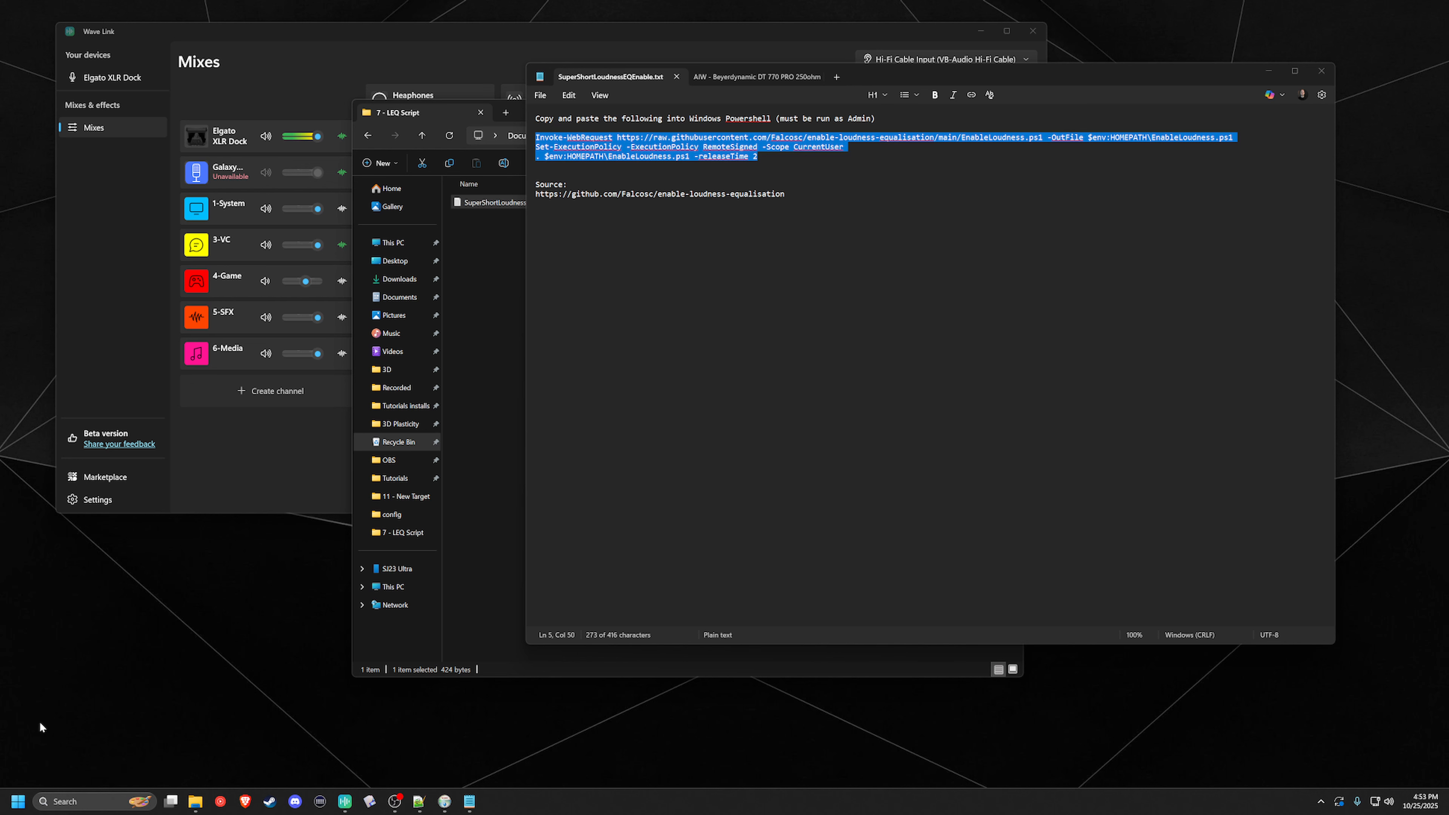
click(17, 805)
right_click(16, 803)
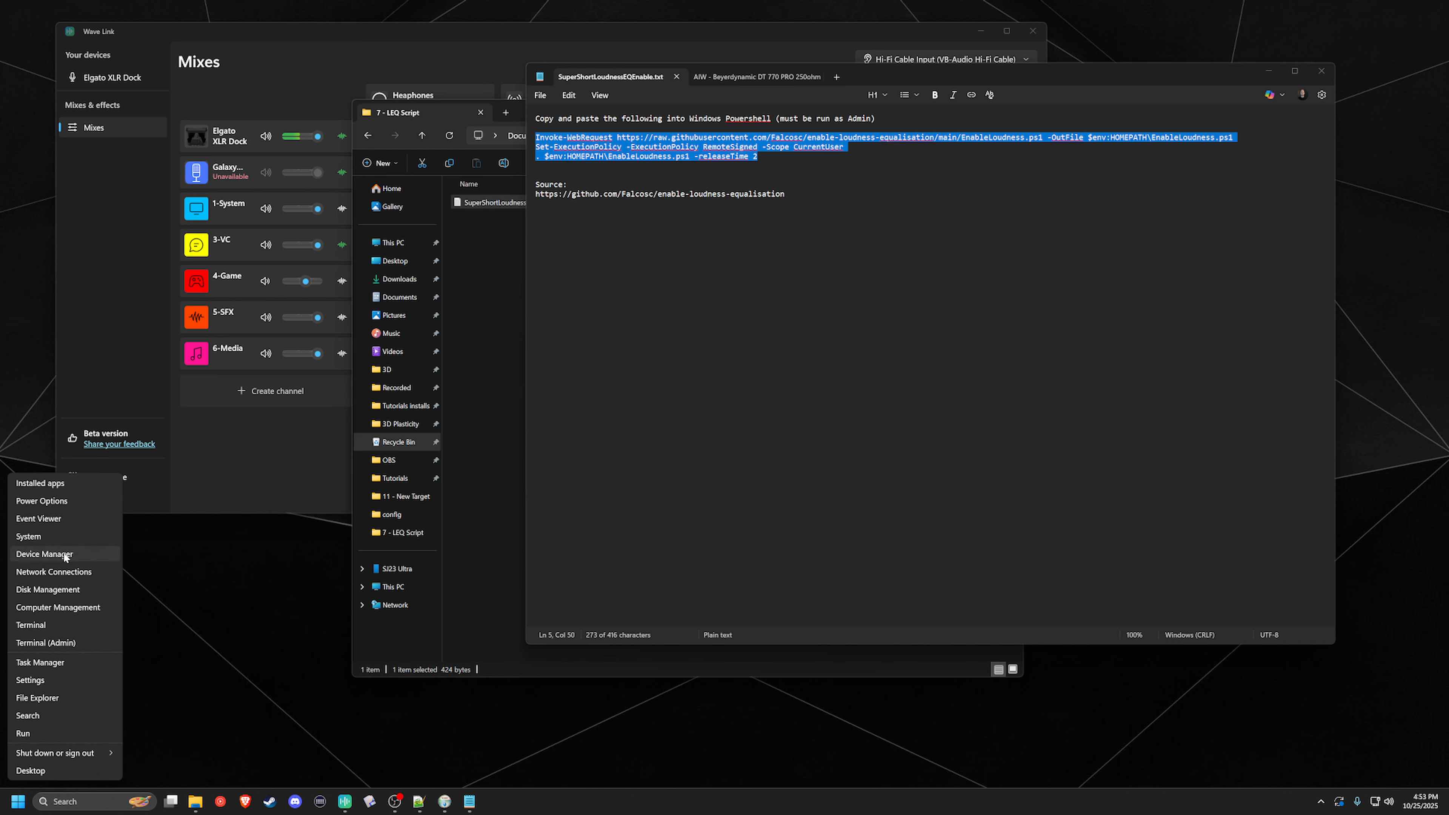
click(71, 642)
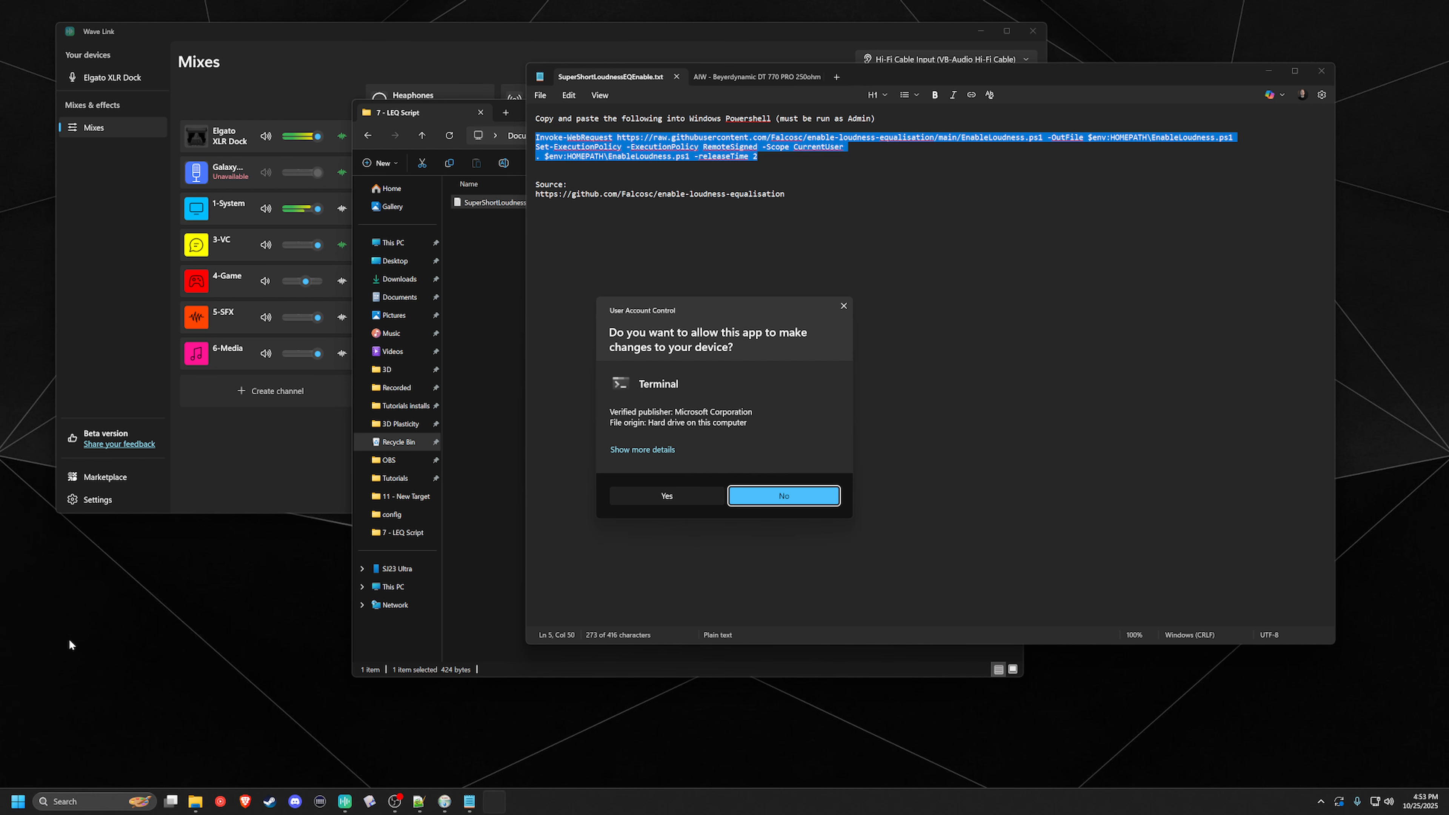
click(667, 496)
right_click(456, 429)
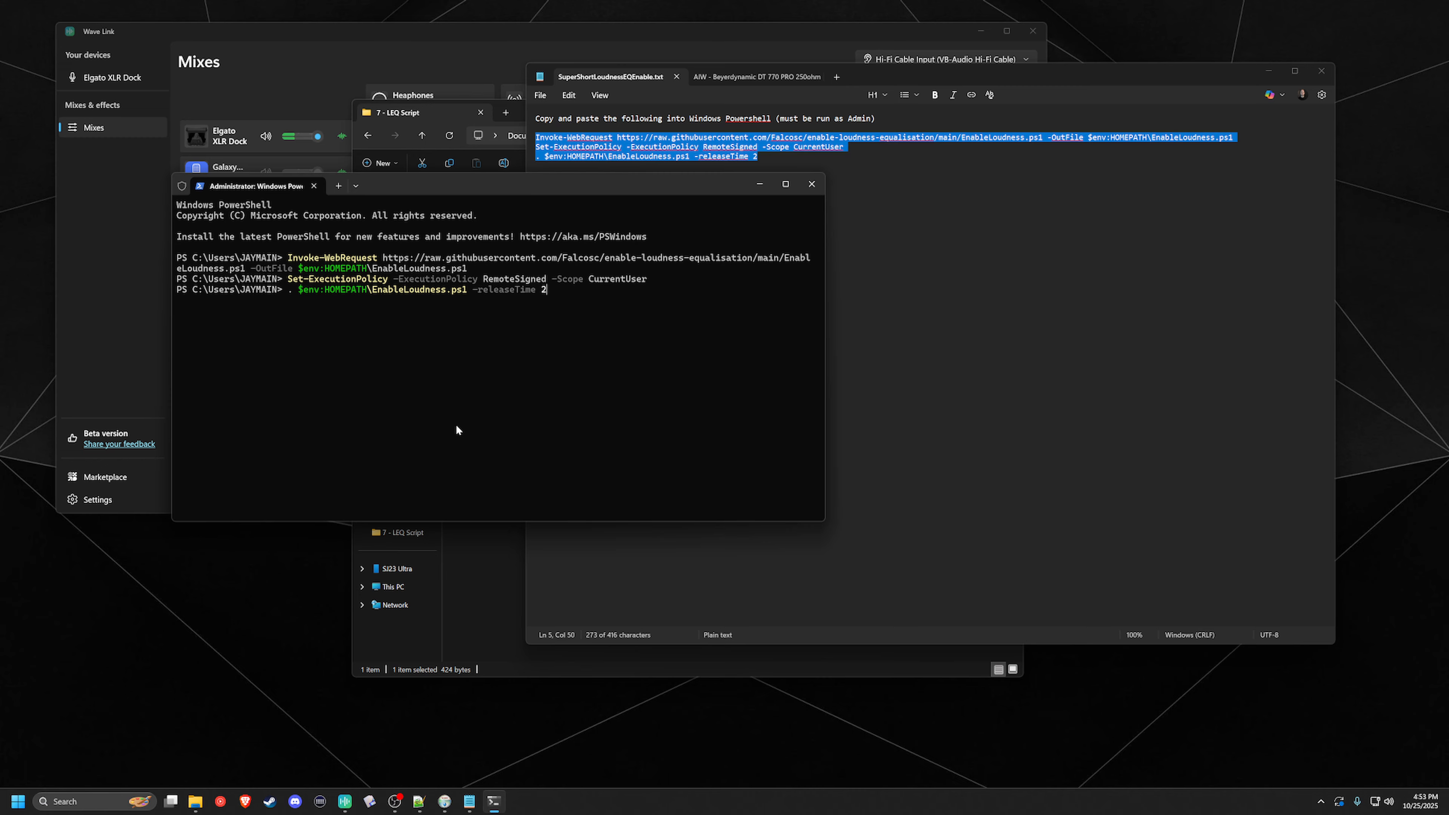
key(Return)
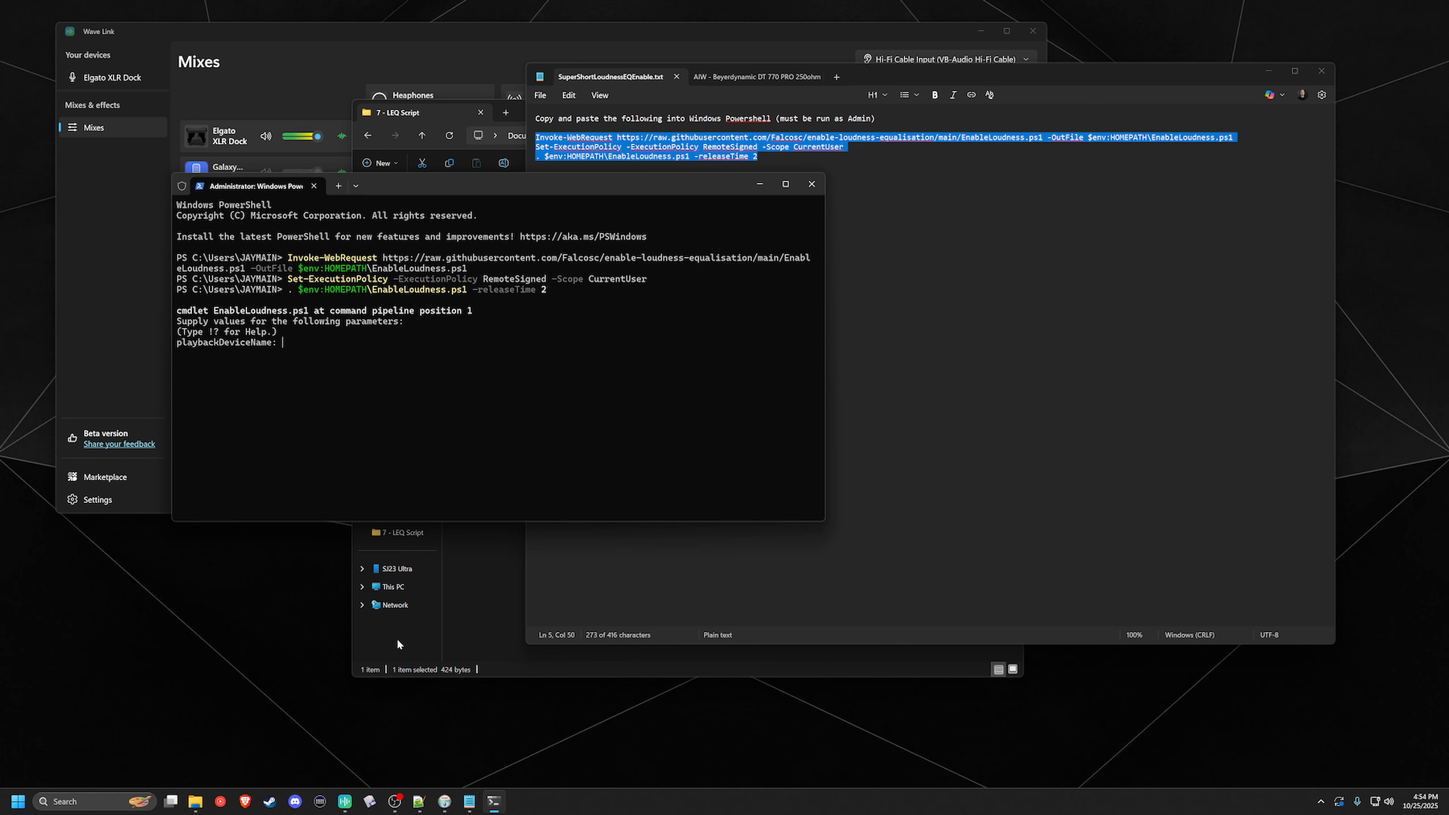
Look up the Hi-Fi Cable's name among the Windows playback devices and submit "Hi-Fi Cable Input" as the script's playbackDeviceName.
right_click(749, 720)
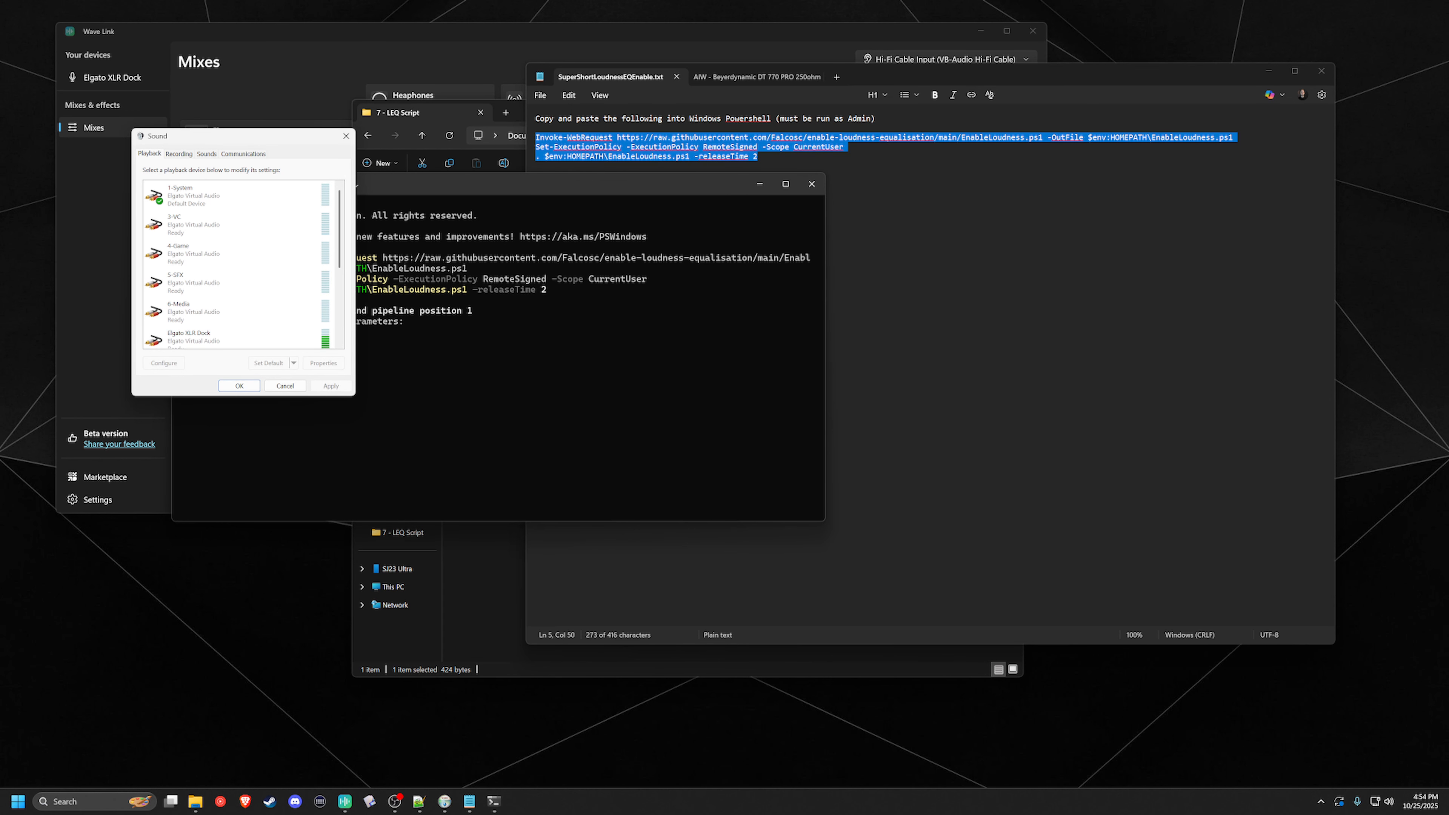
scroll(220, 239, down, 5)
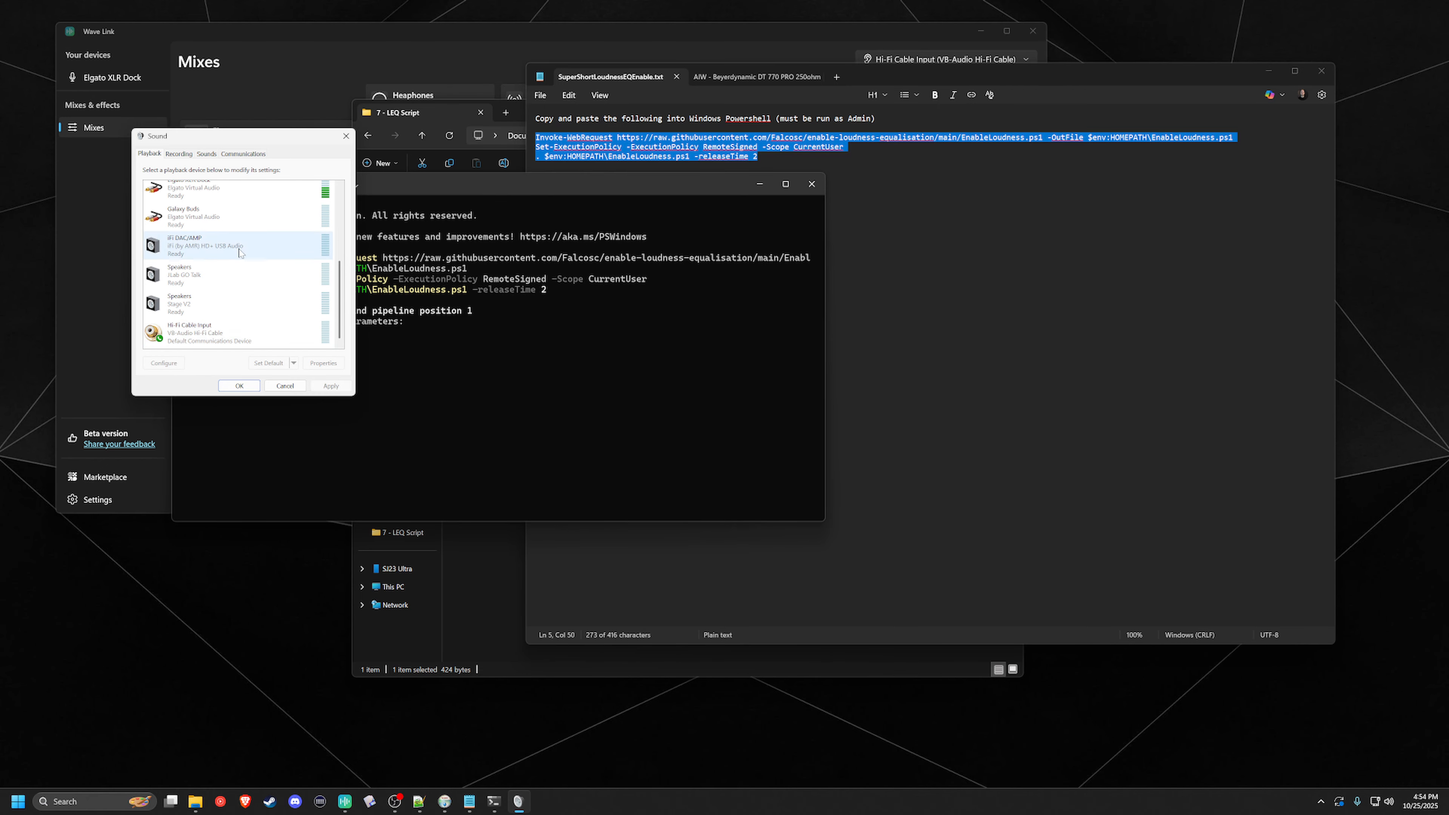
drag(258, 140, 979, 189)
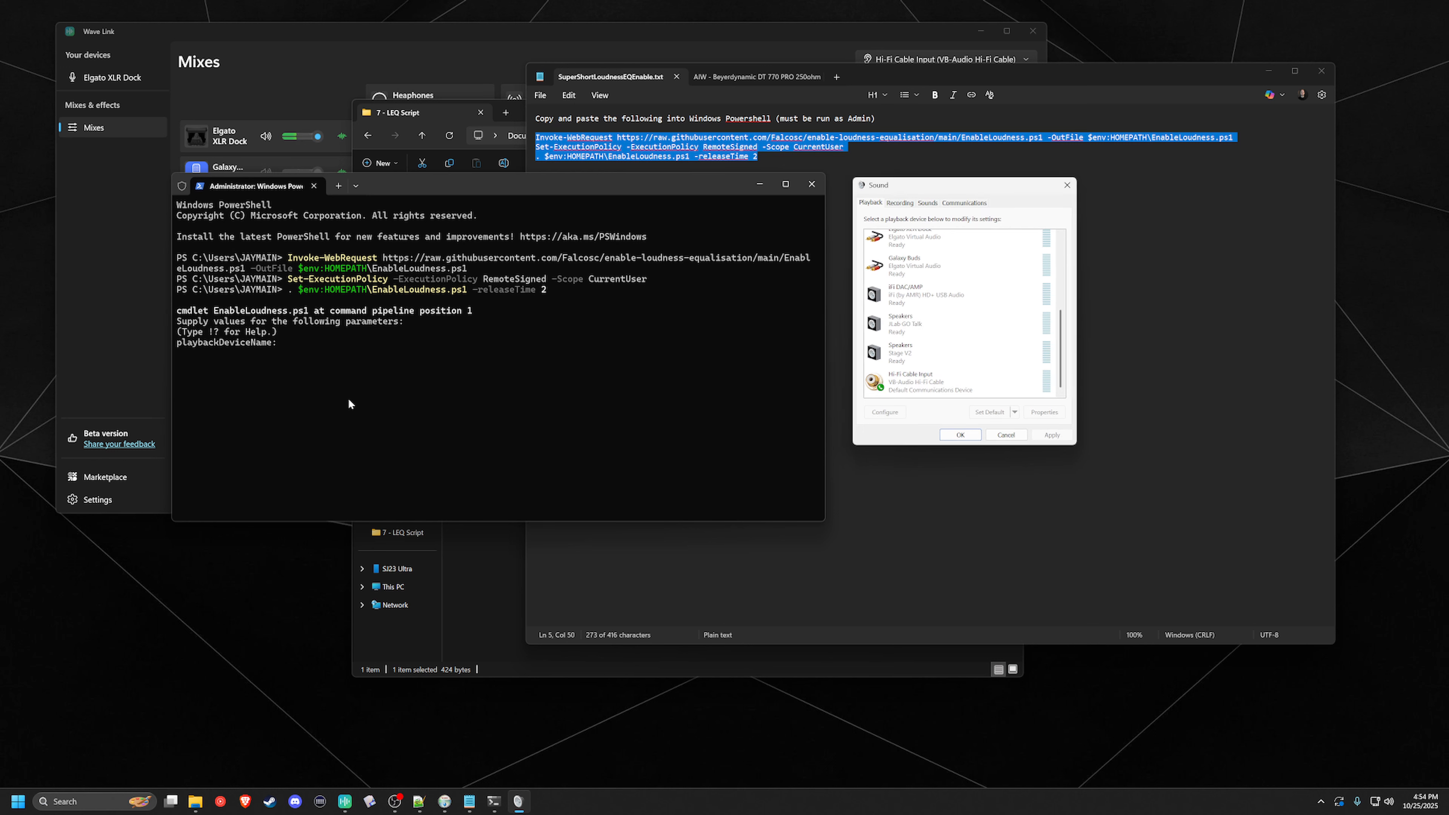
click(346, 382)
text(Hi)
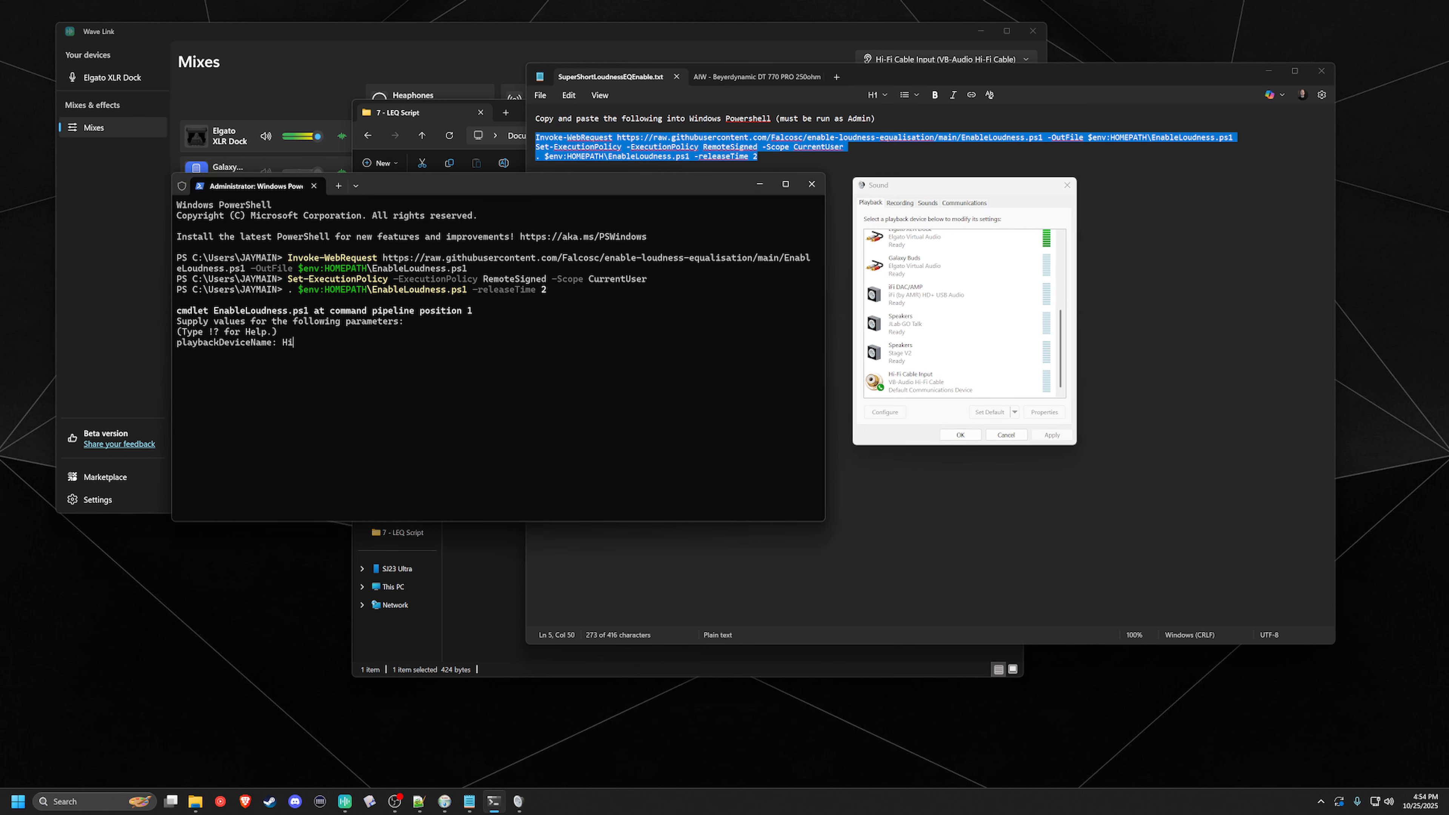
text(-Fi Cable Input)
key(Return)
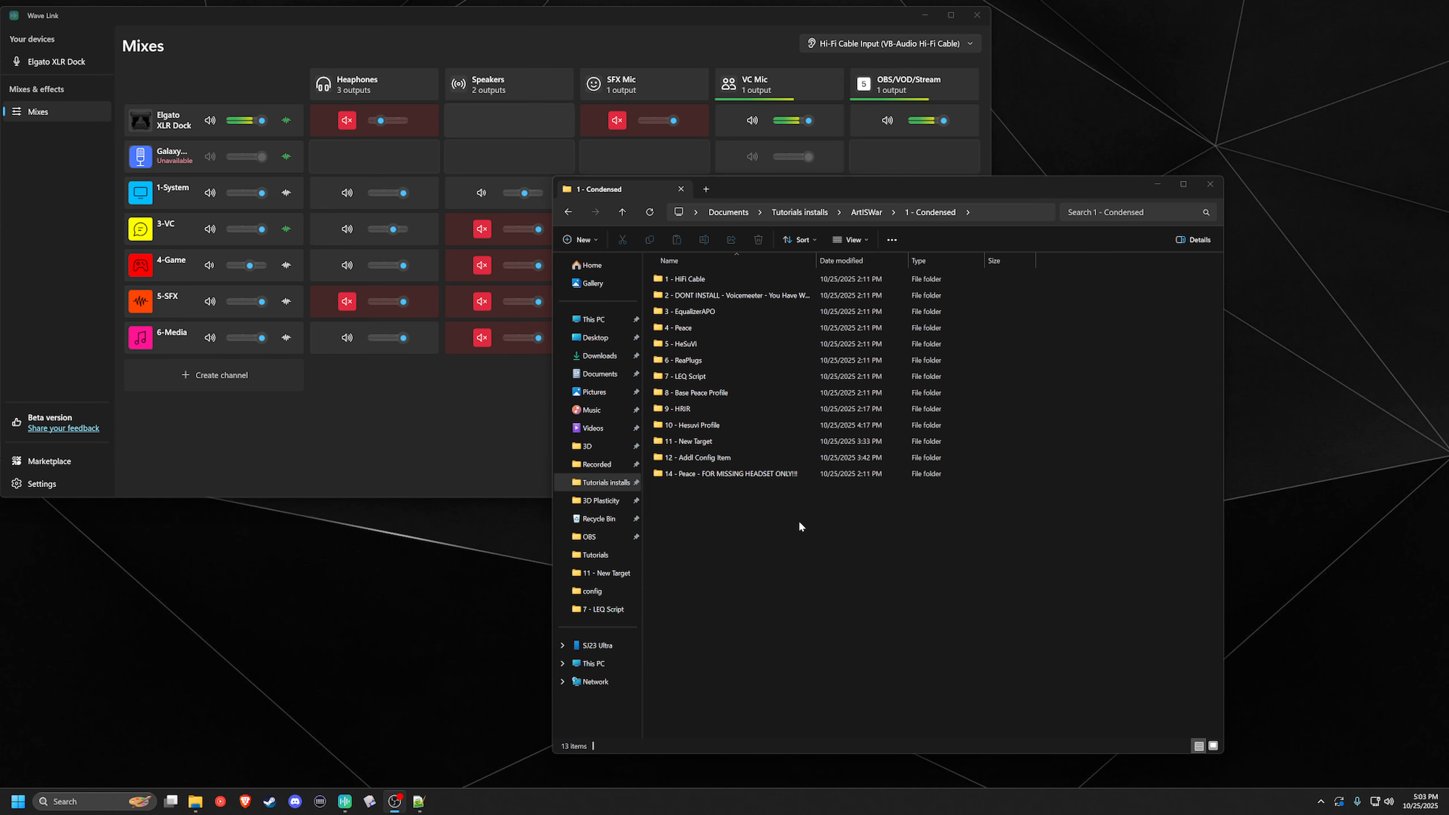
Copy AIW BO6 VST Base.peace from the 8 - Base Peace Profile folder into the EqualizerAPO config folder.
double_click(727, 393)
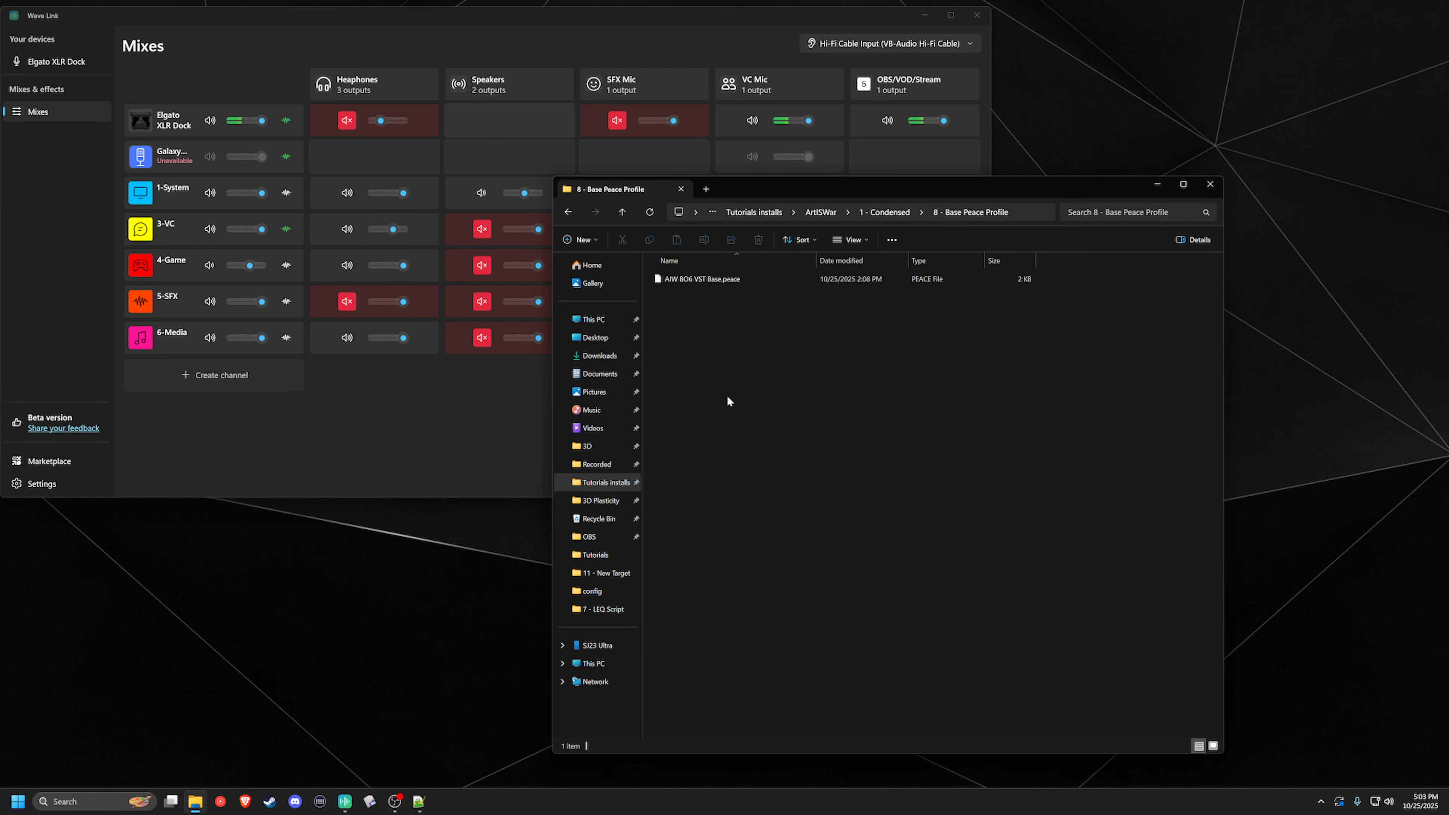
click(724, 279)
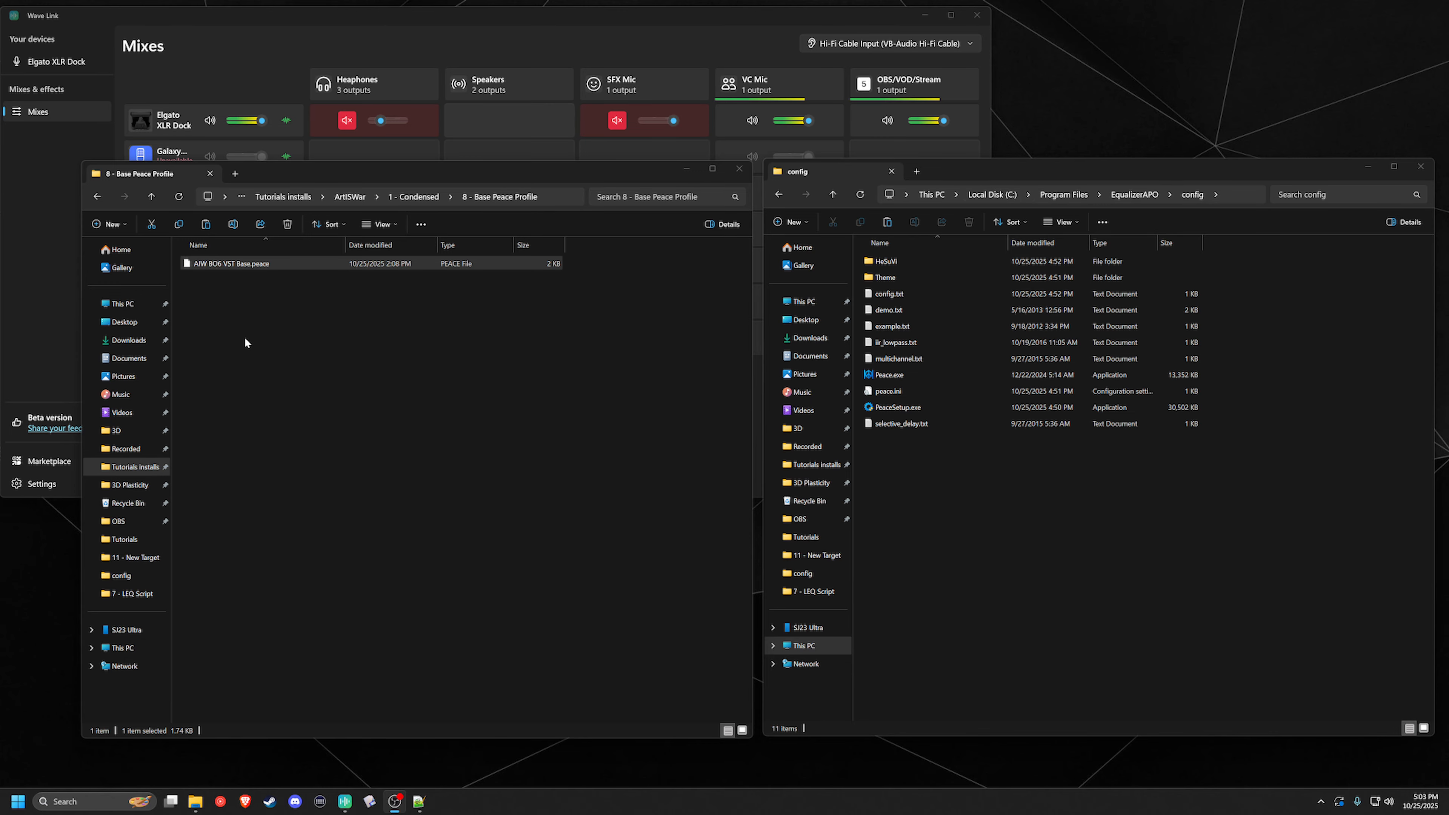
click(255, 349)
click(1080, 535)
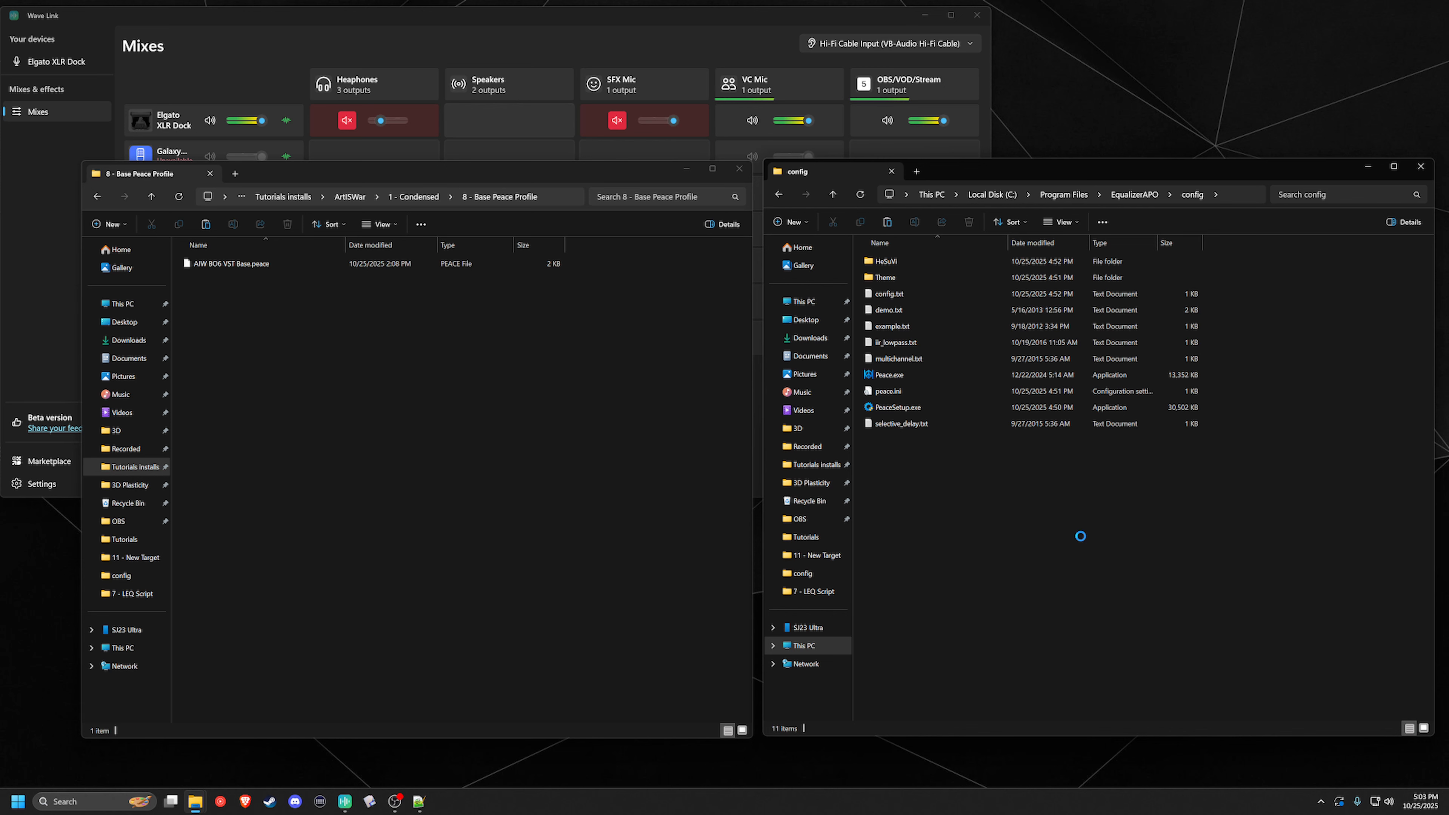
key(ctrl+v)
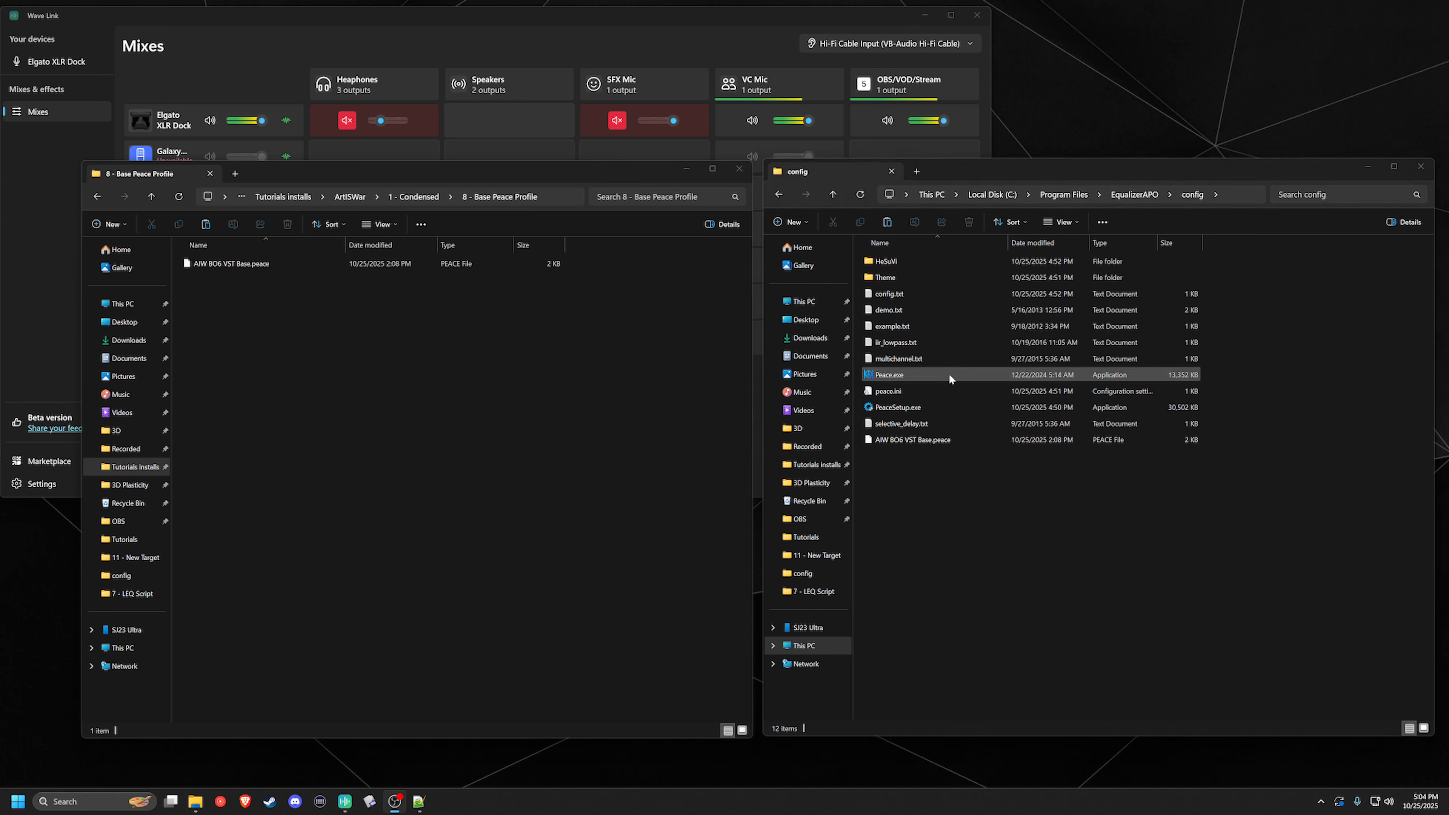
Run Peace.exe with config.txt overwritten and the full interface, activate the AIW BO6 VST Base configuration, and close Peace.
double_click(934, 371)
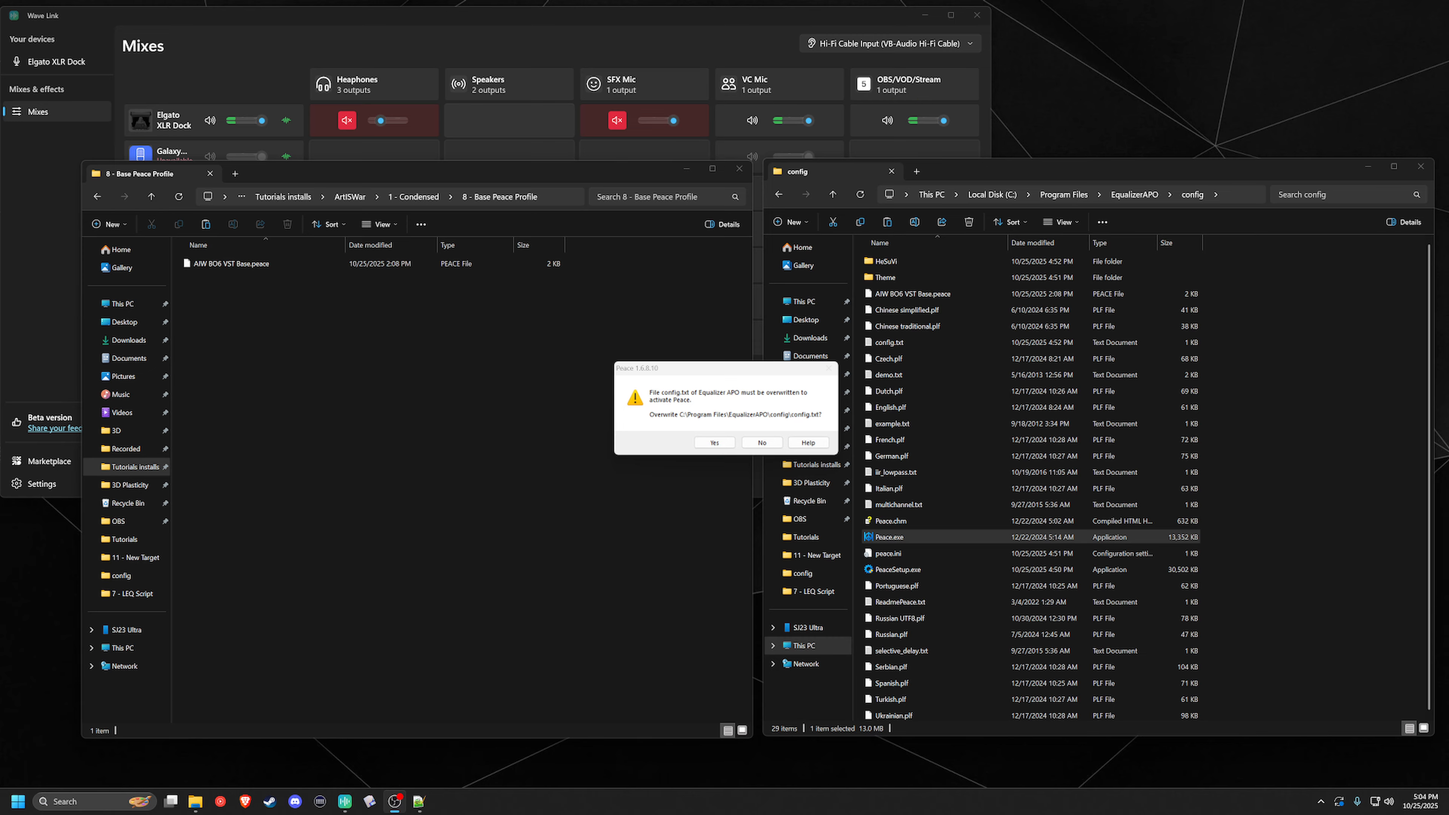
click(708, 444)
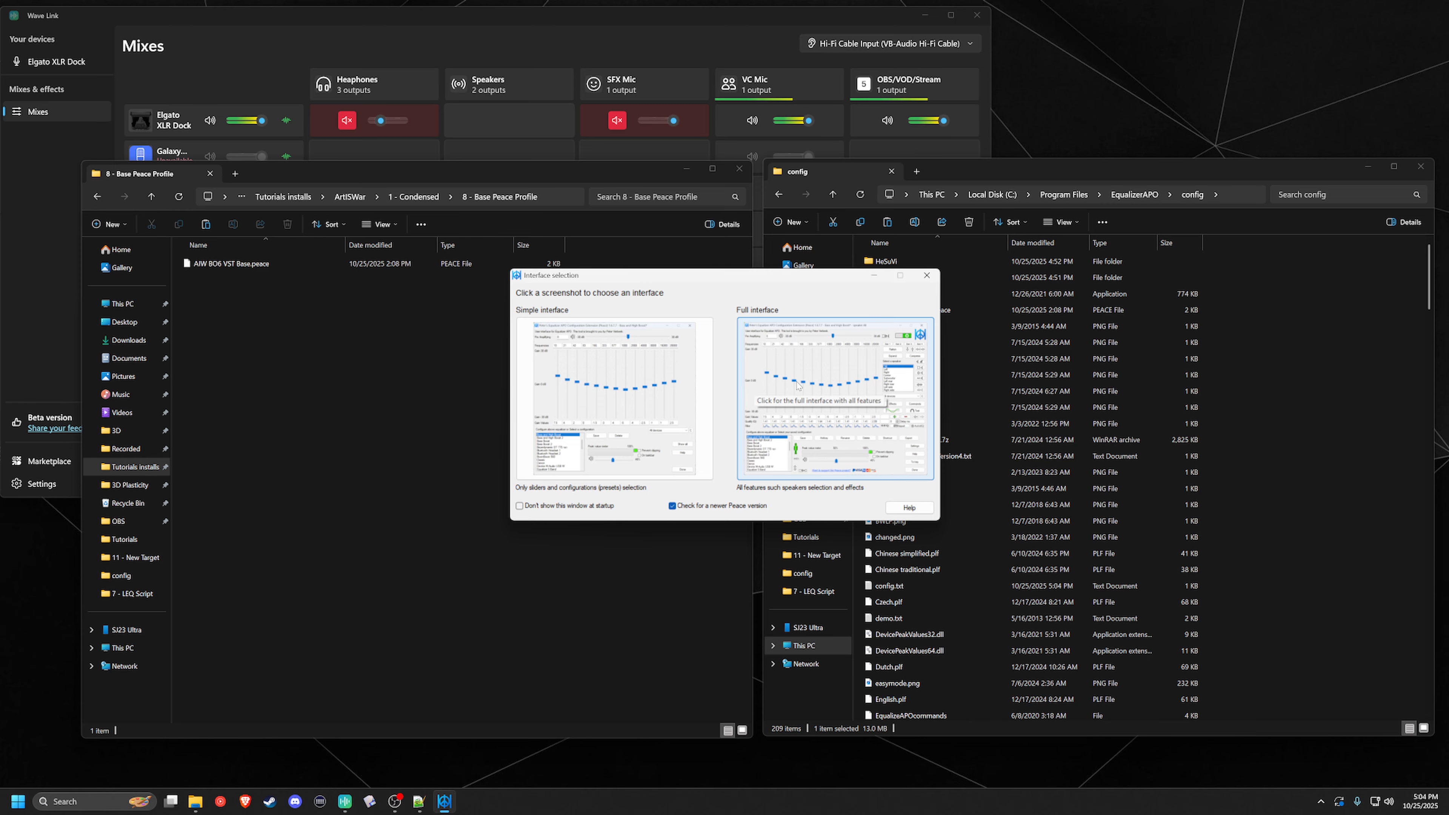
click(833, 357)
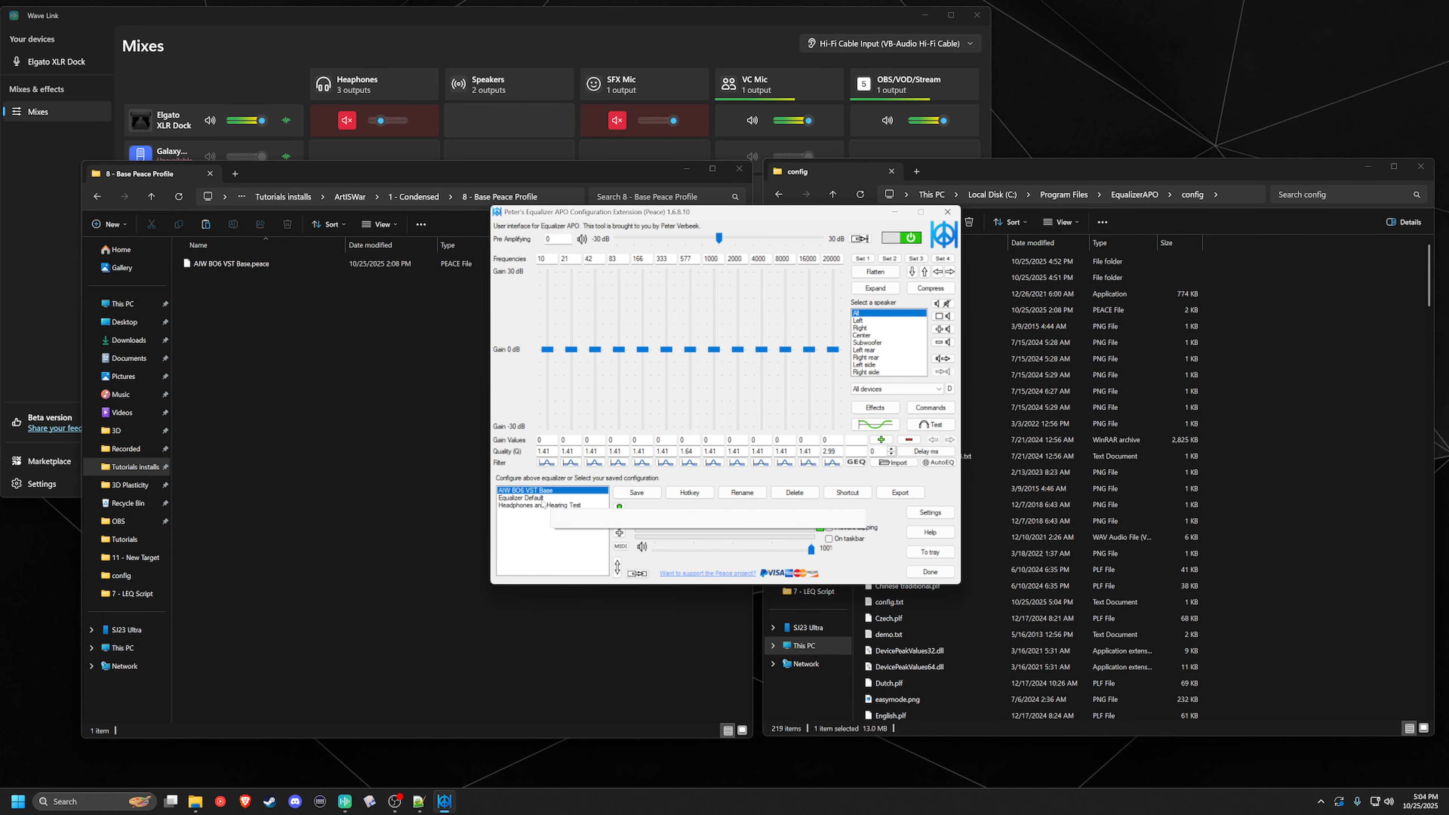
click(541, 500)
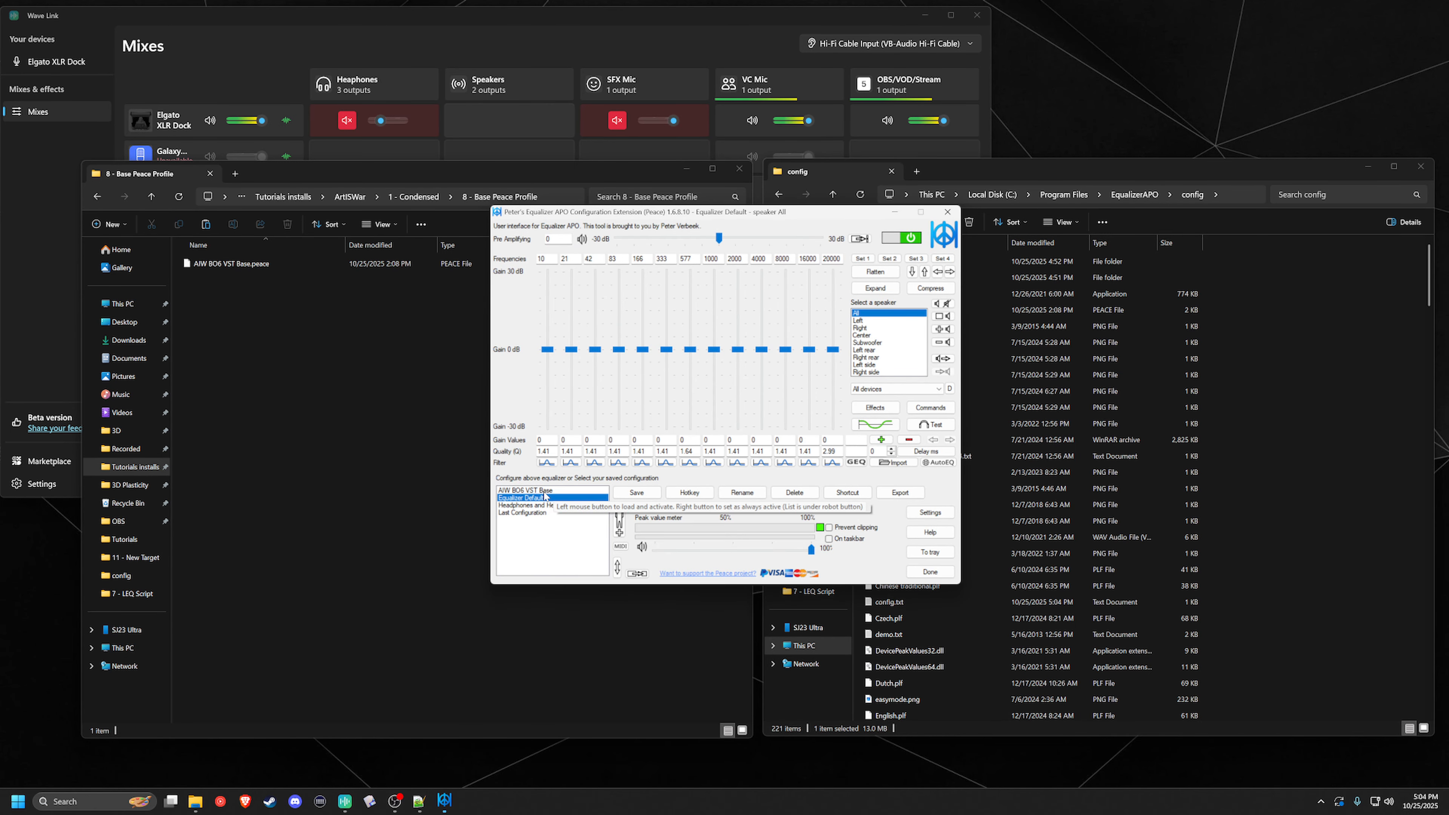
click(544, 493)
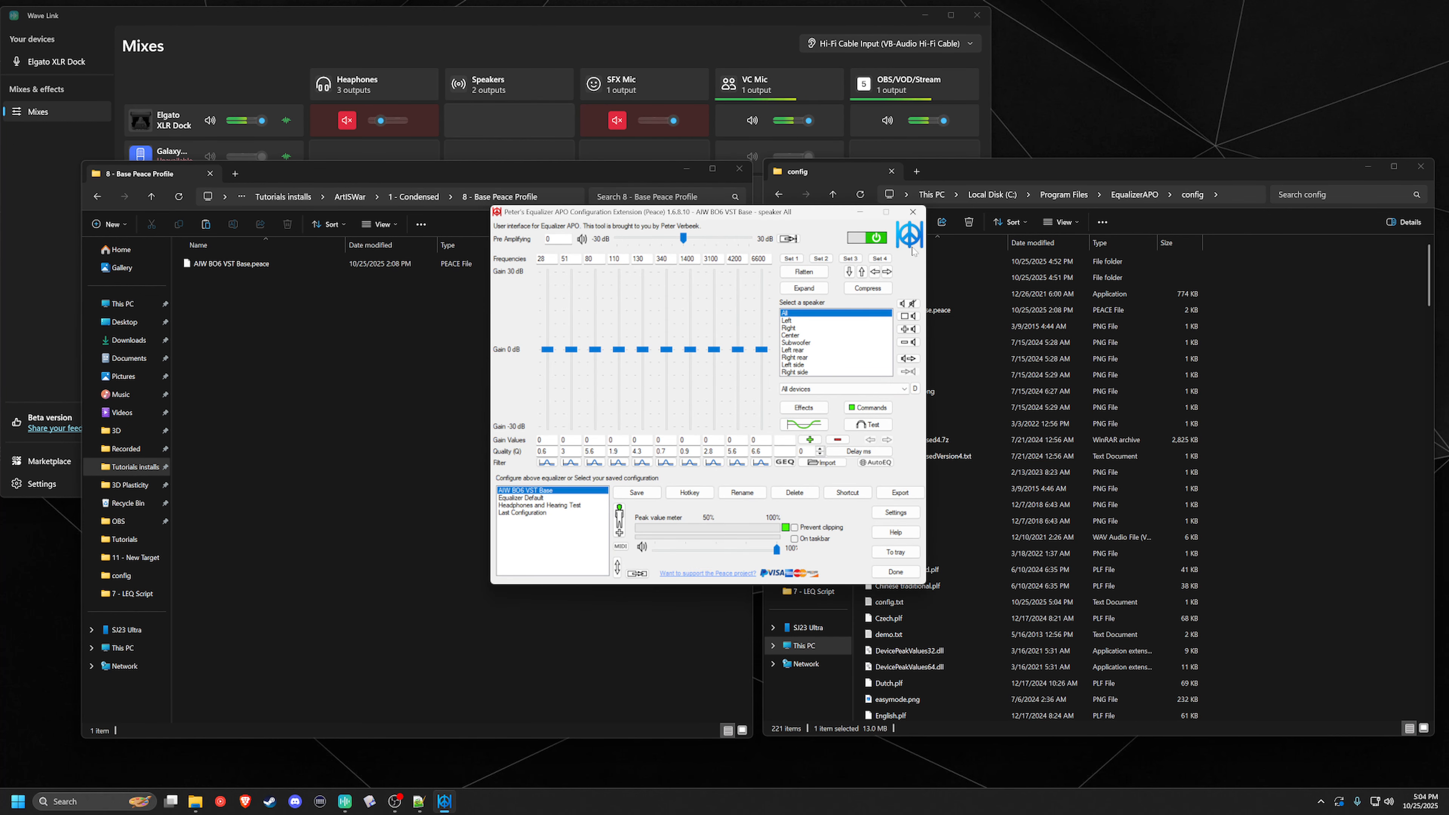
click(912, 212)
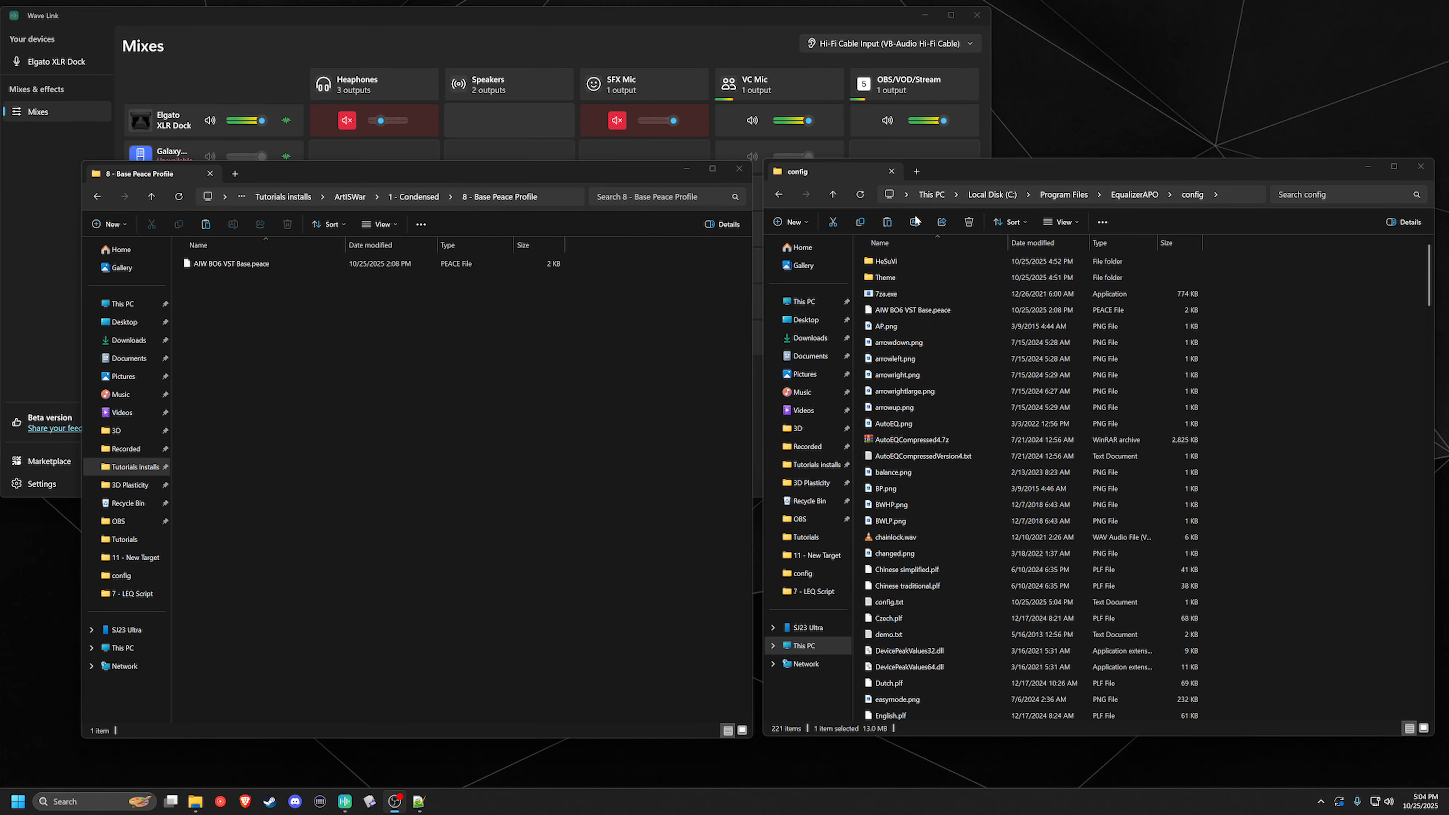
Search Windows for "equalizer", open the Equalizer APO Device Selector, and allow it to make changes.
click(19, 802)
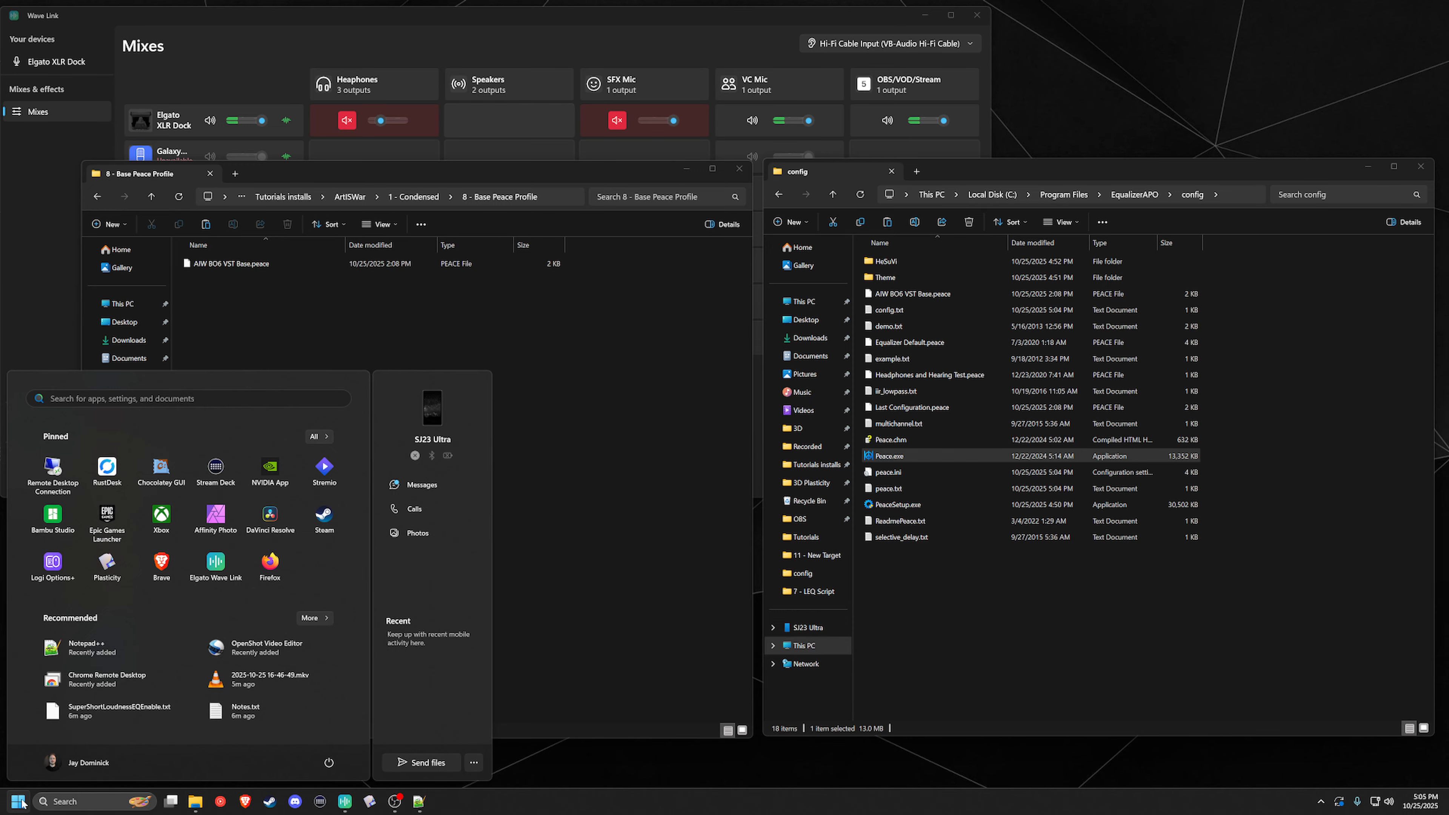
text(device)
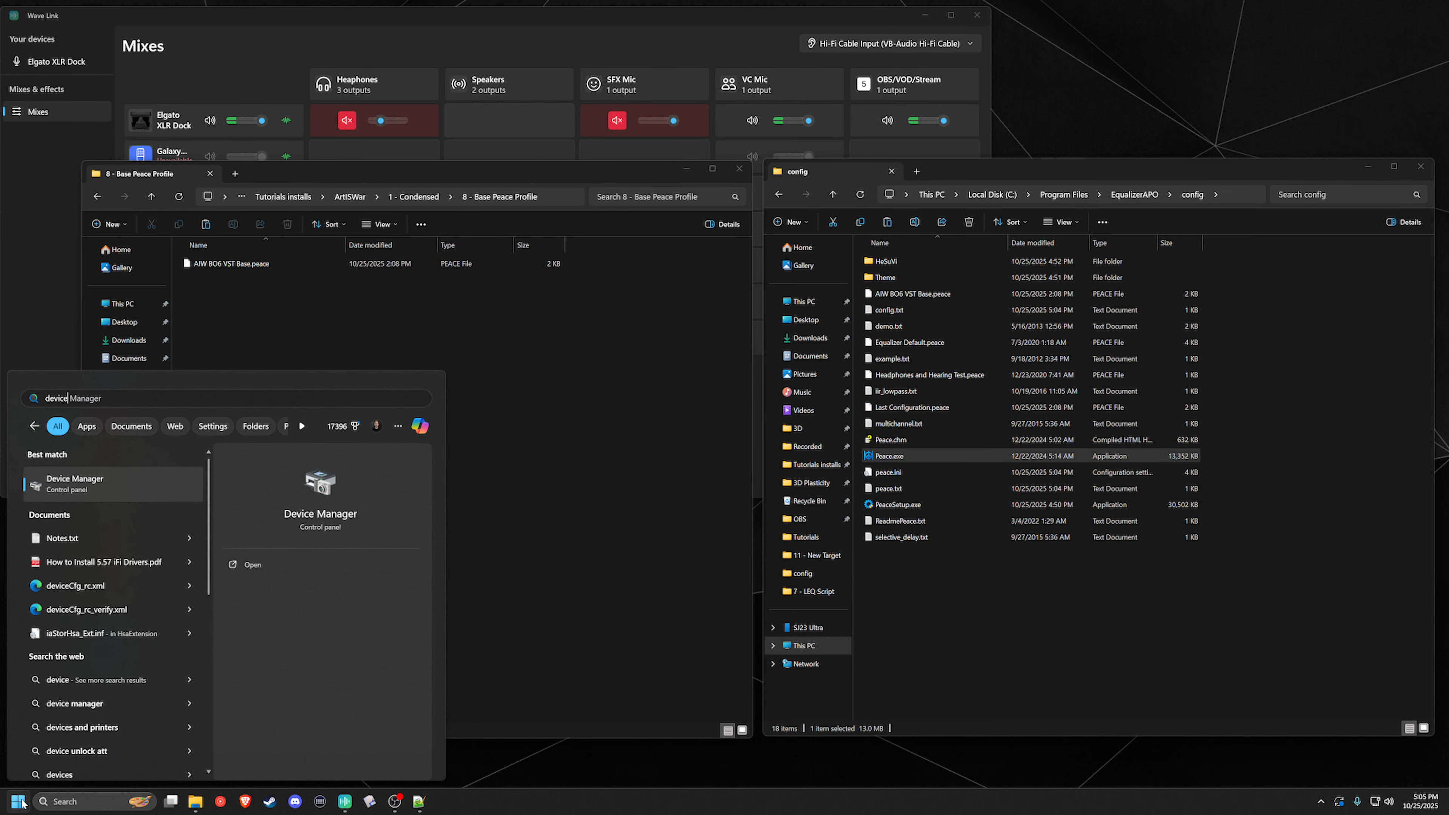
key(BackSpace)
key(BackSpace)
key(BackSpace)
key(BackSpace)
key(BackSpace)
key(BackSpace)
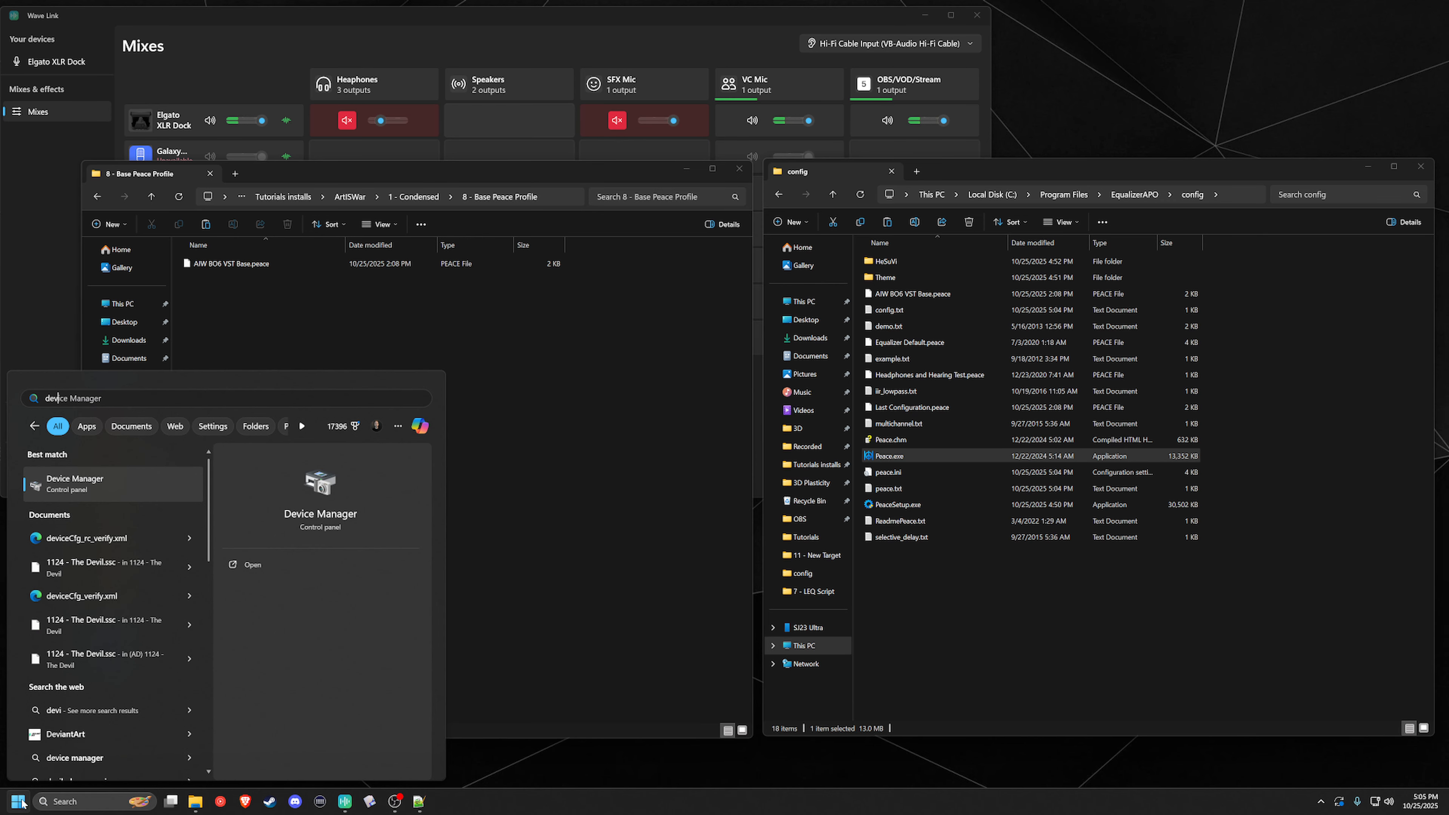
text(equaliz)
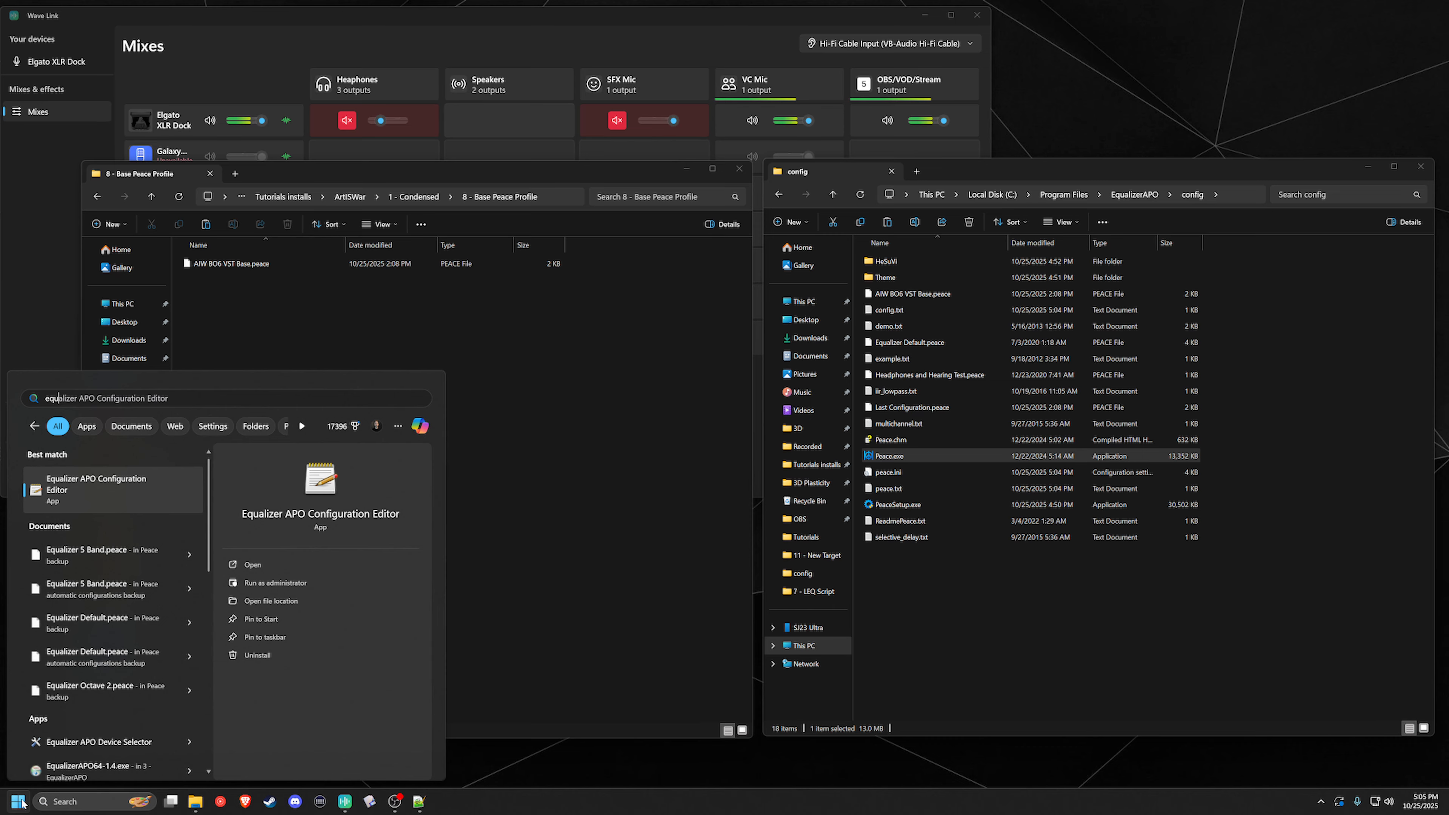
text(er)
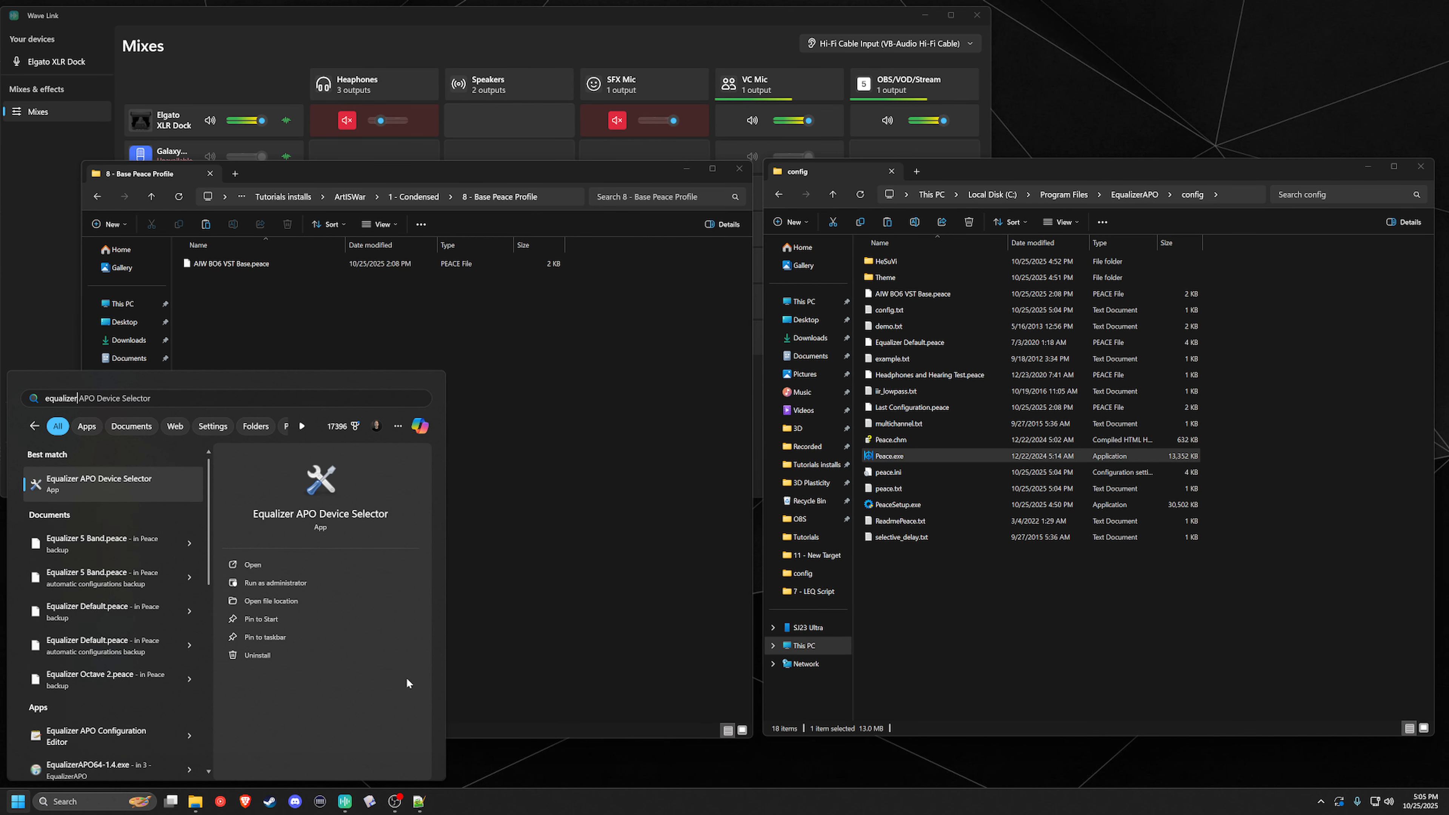
click(117, 492)
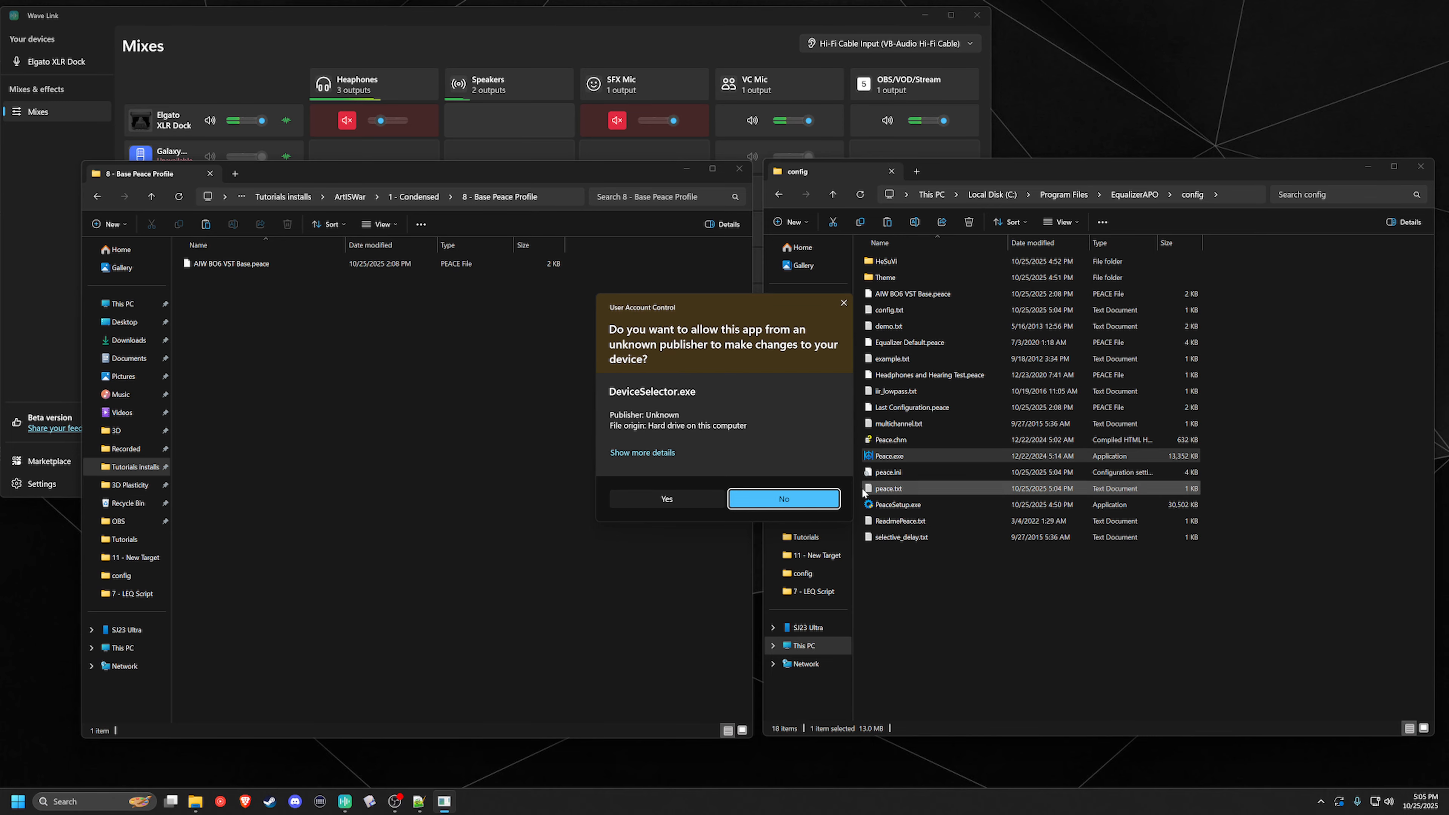
click(685, 492)
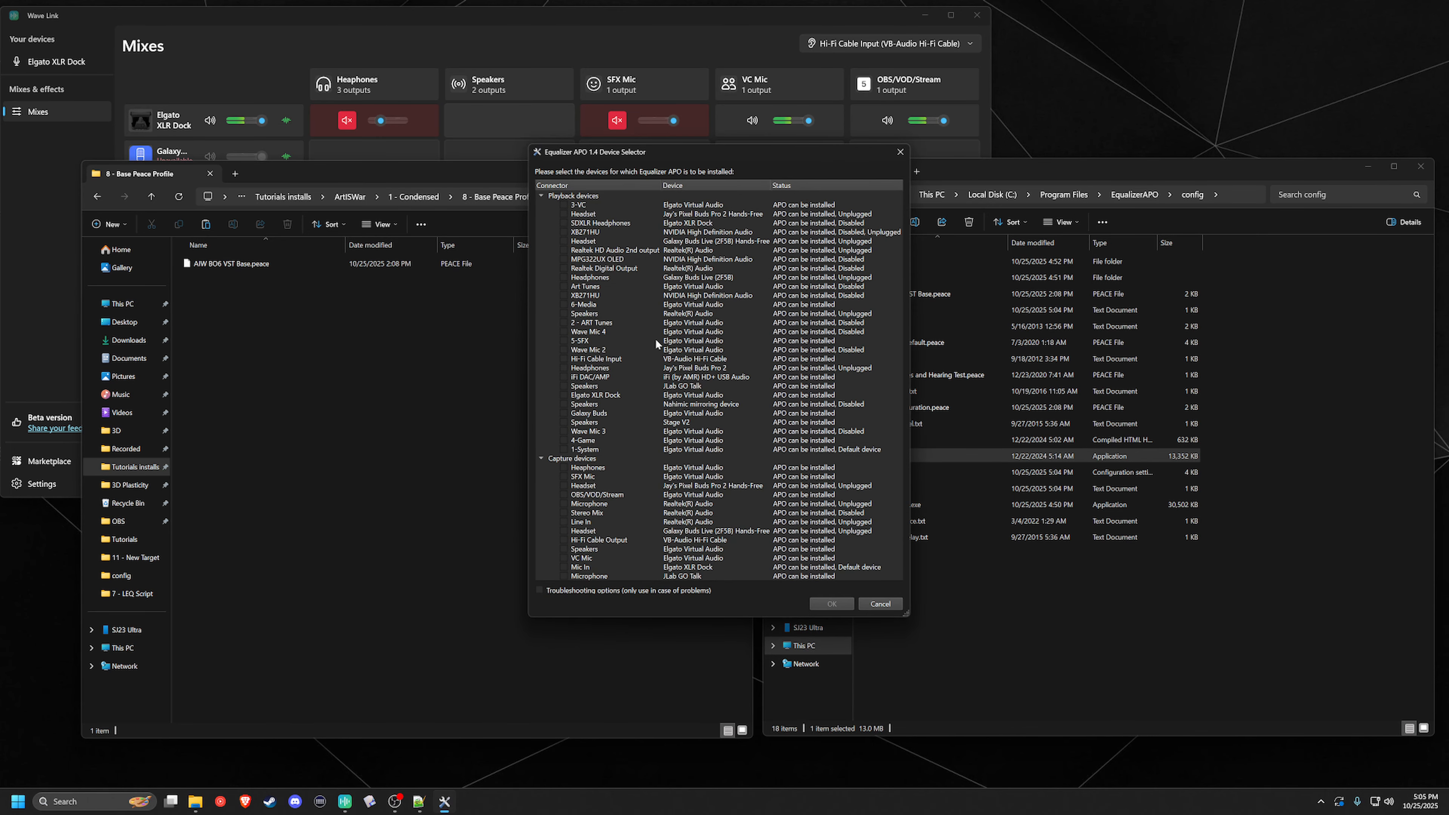
Install Equalizer APO on the Hi-Fi Cable Input playback device with troubleshooting options set to Install as LFX/GFX, and close the installation test.
click(613, 357)
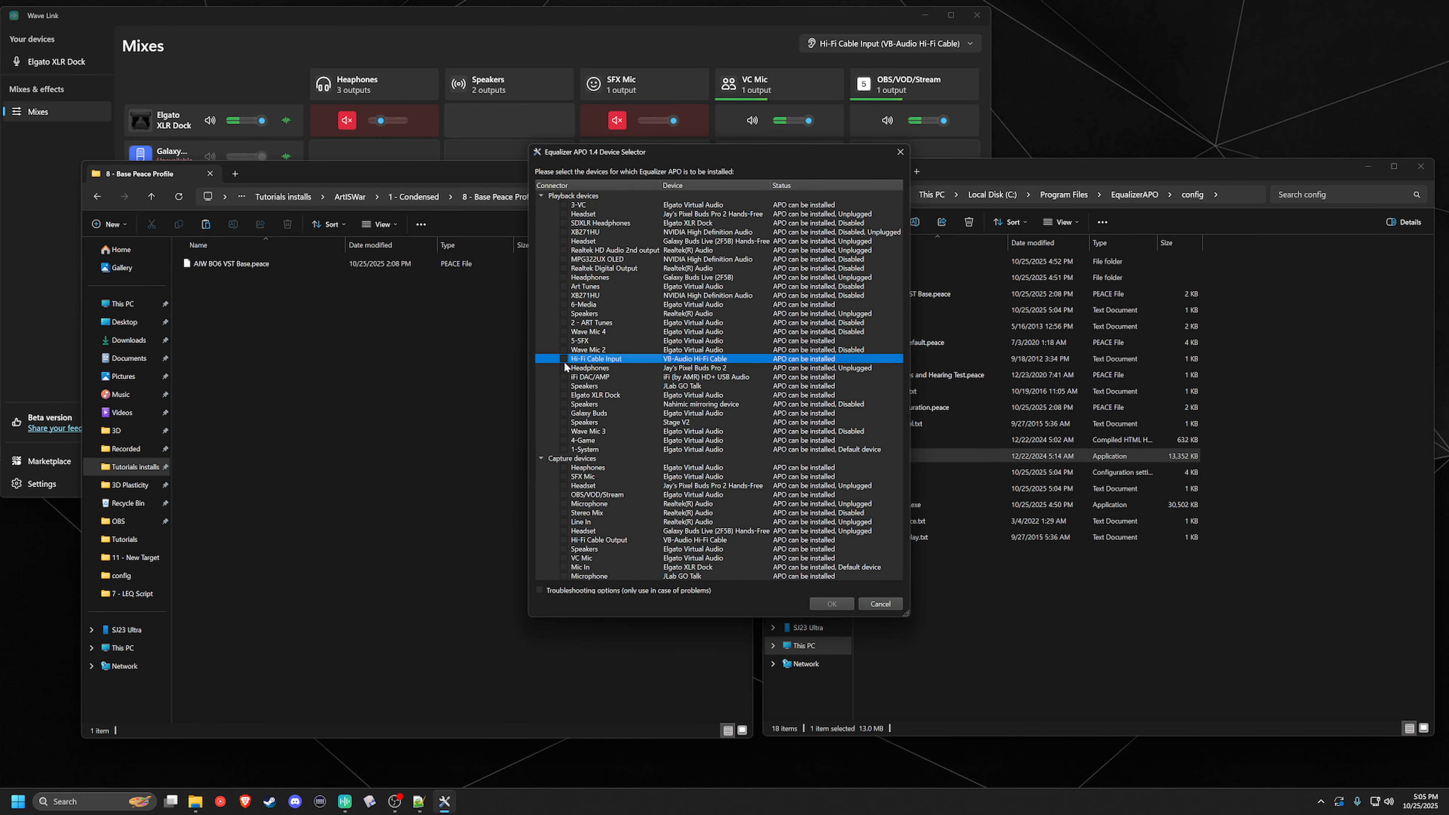
click(563, 359)
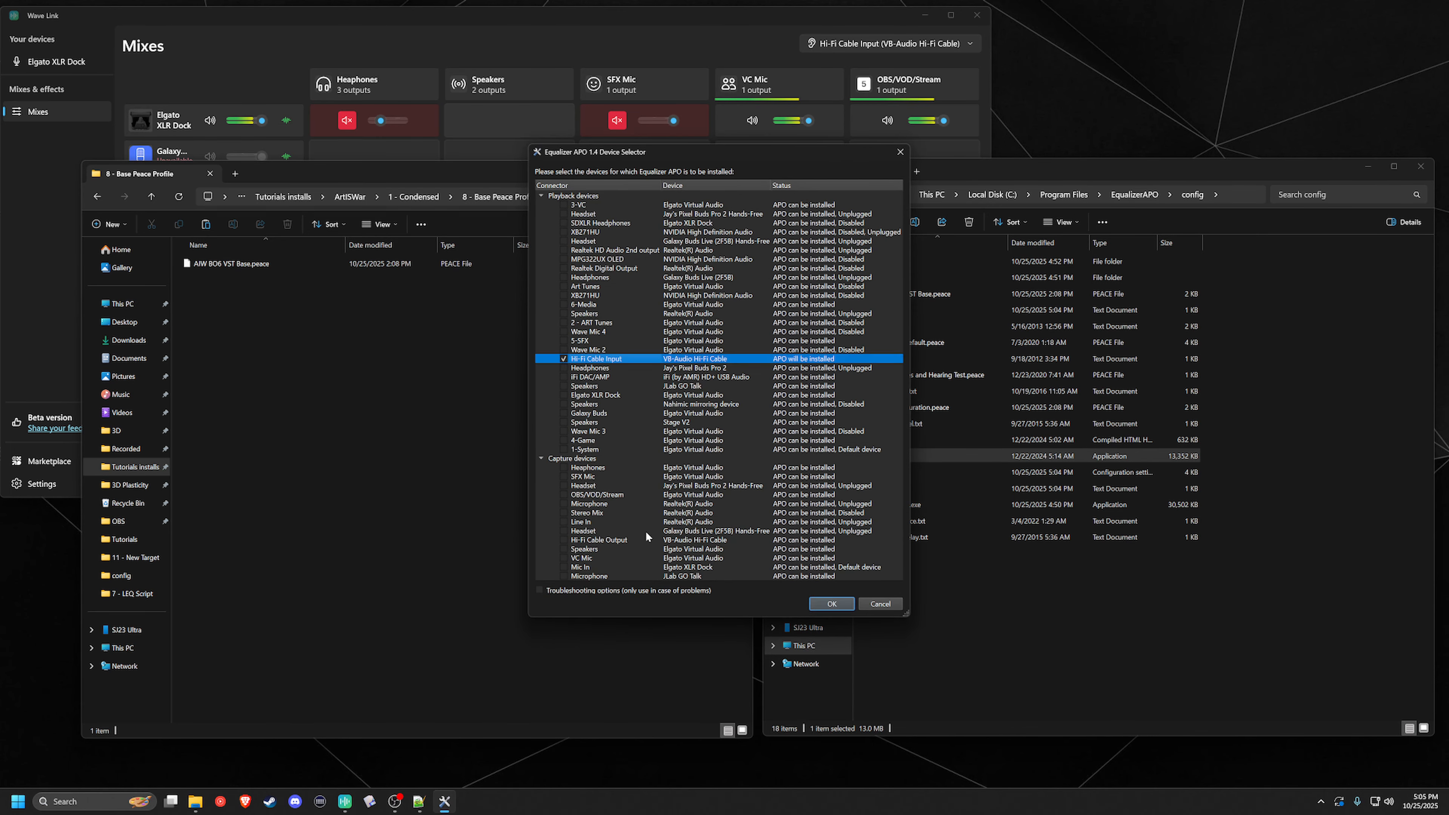
click(541, 589)
click(758, 564)
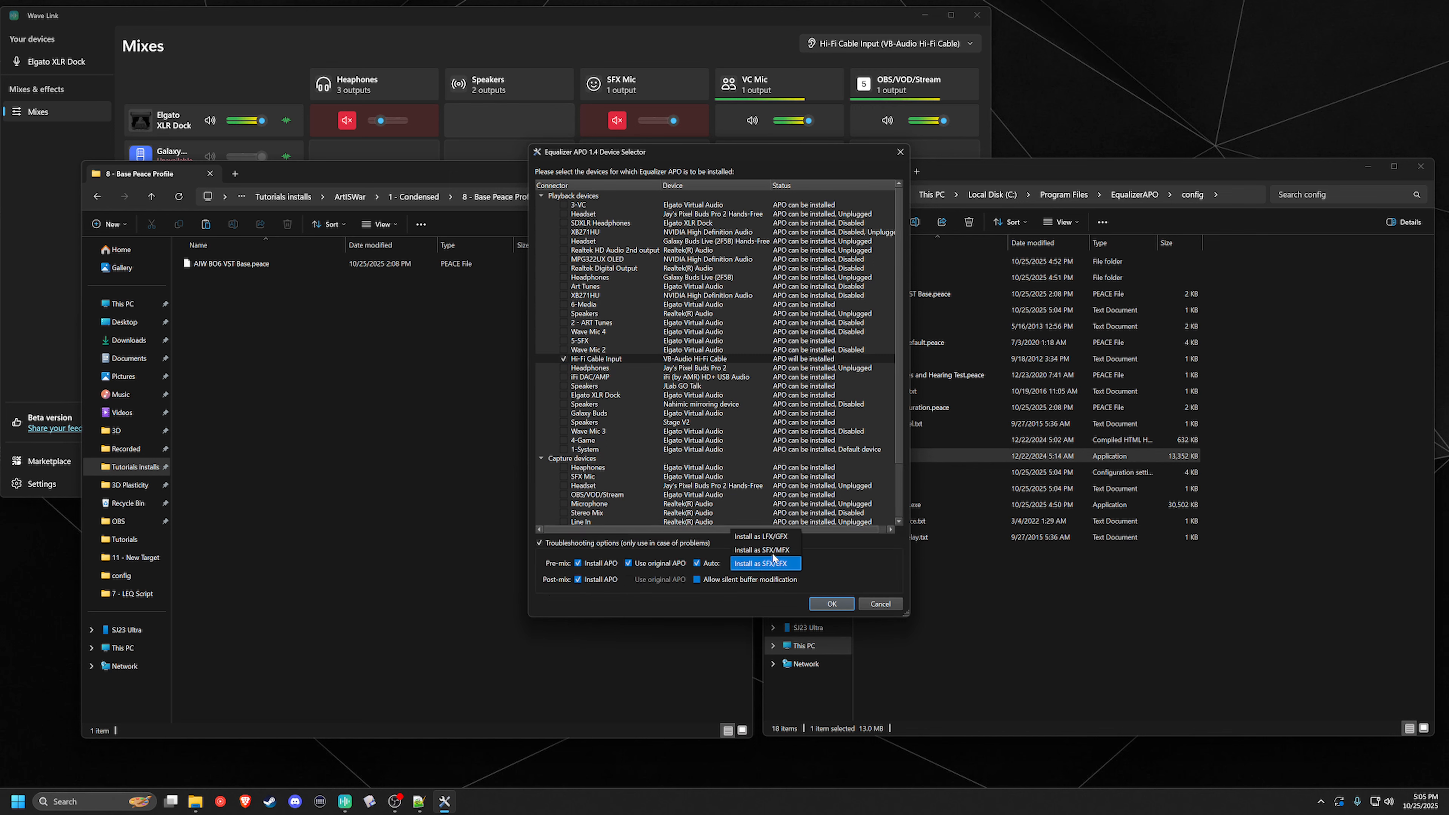
click(765, 561)
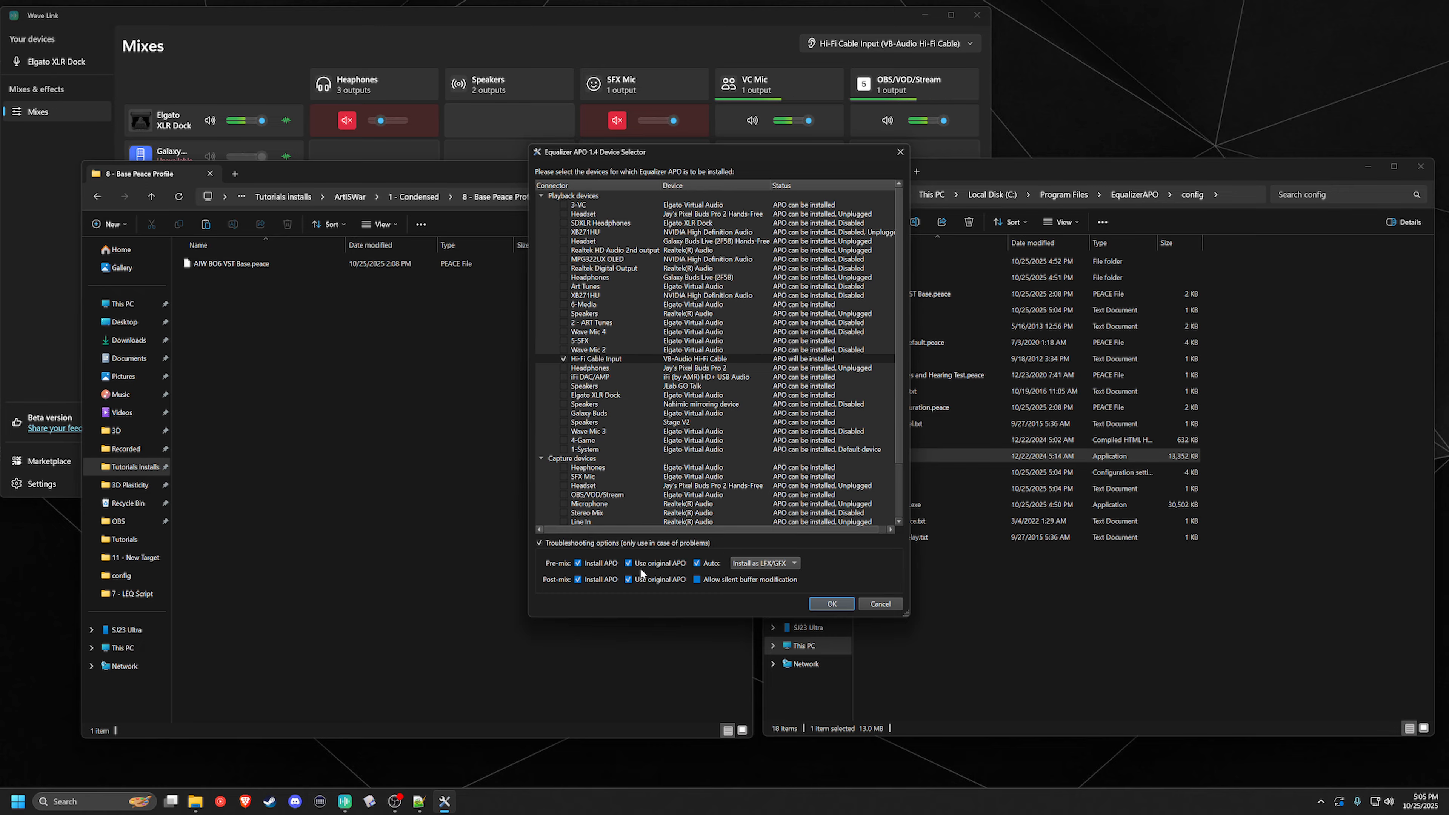
click(831, 603)
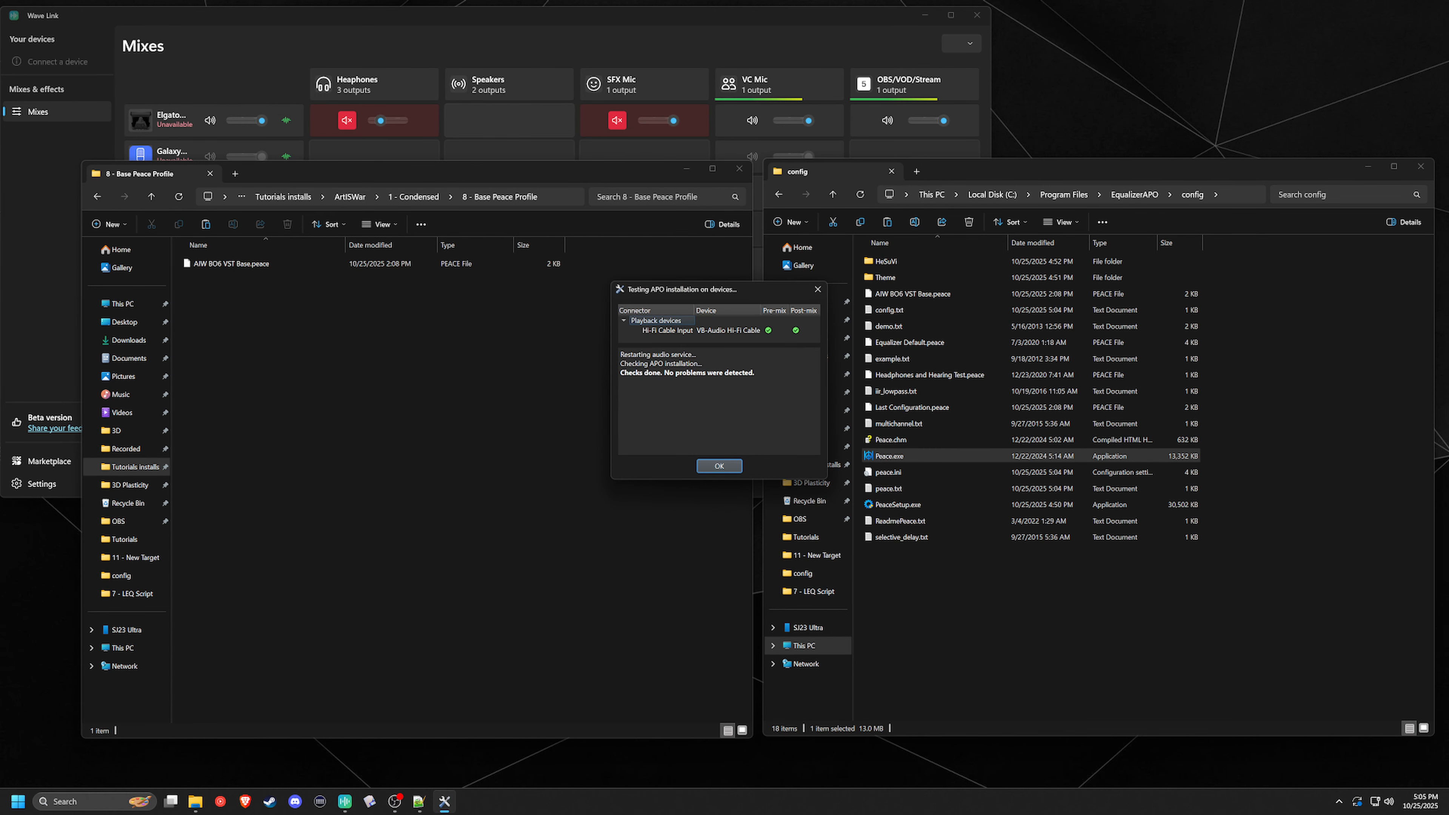
click(719, 465)
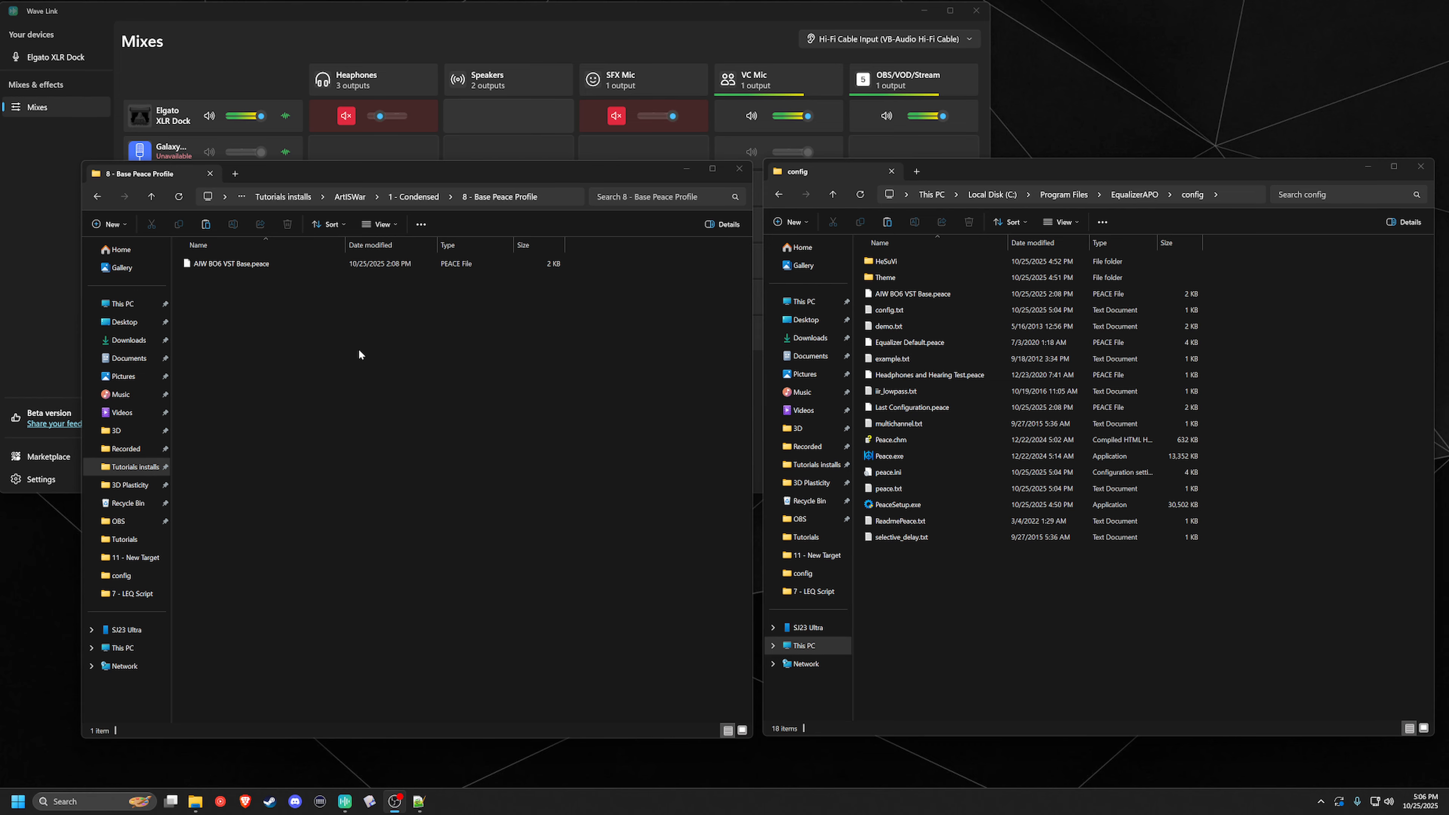
Go to the 9 - HRIR folder and open its HRIR destination shortcut in a new window placed beside it.
click(97, 197)
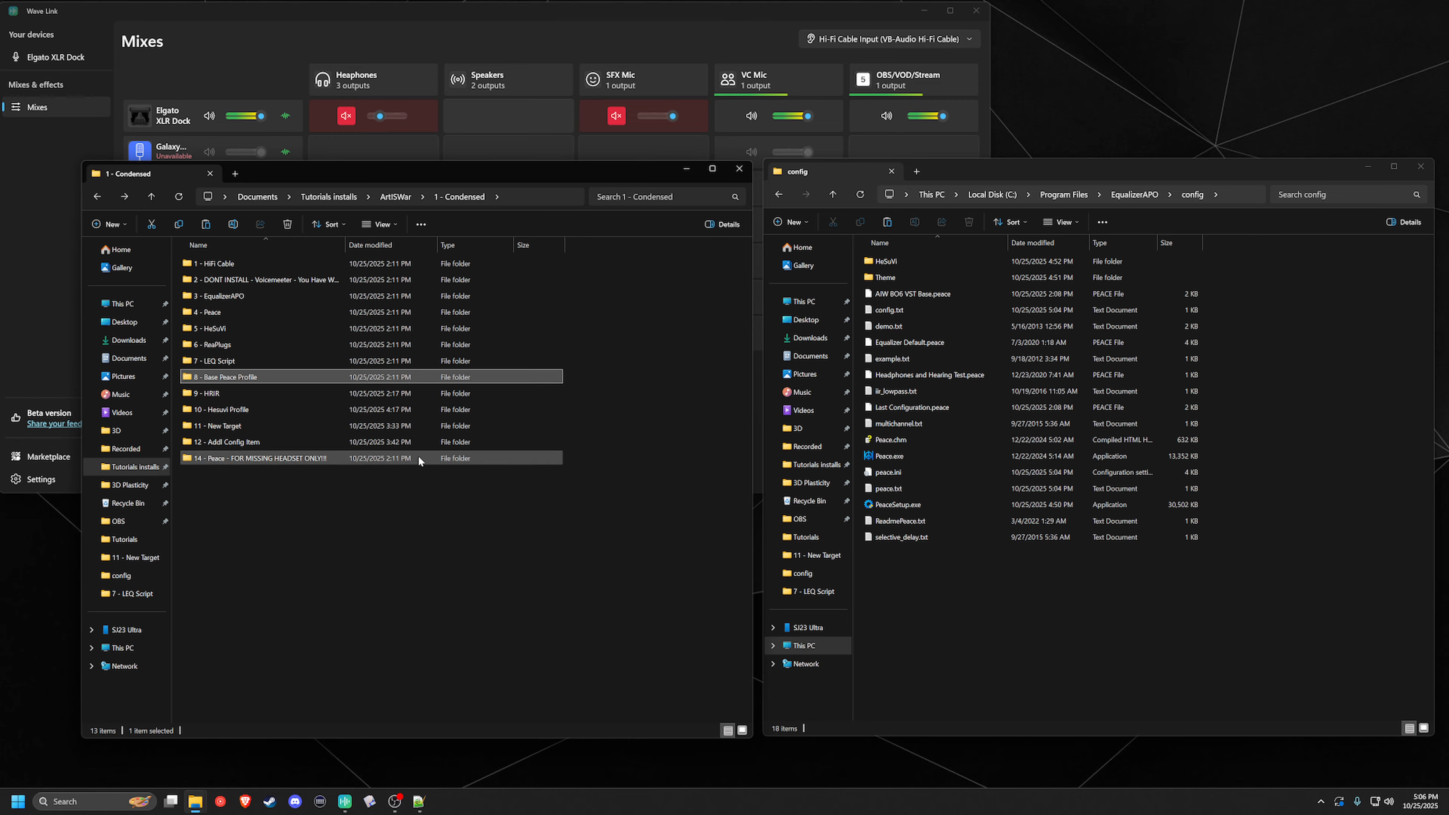
double_click(250, 394)
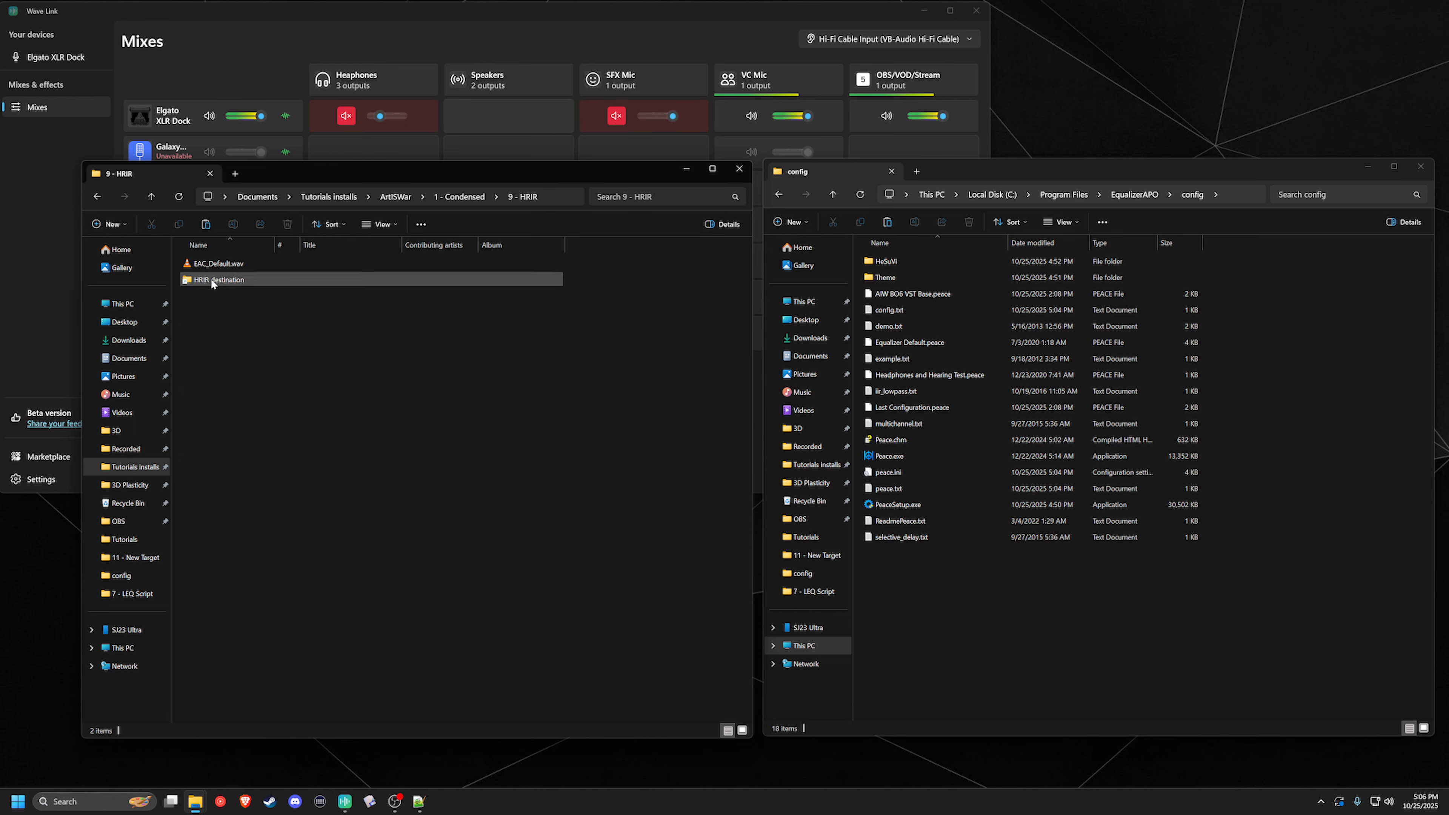
click(217, 265)
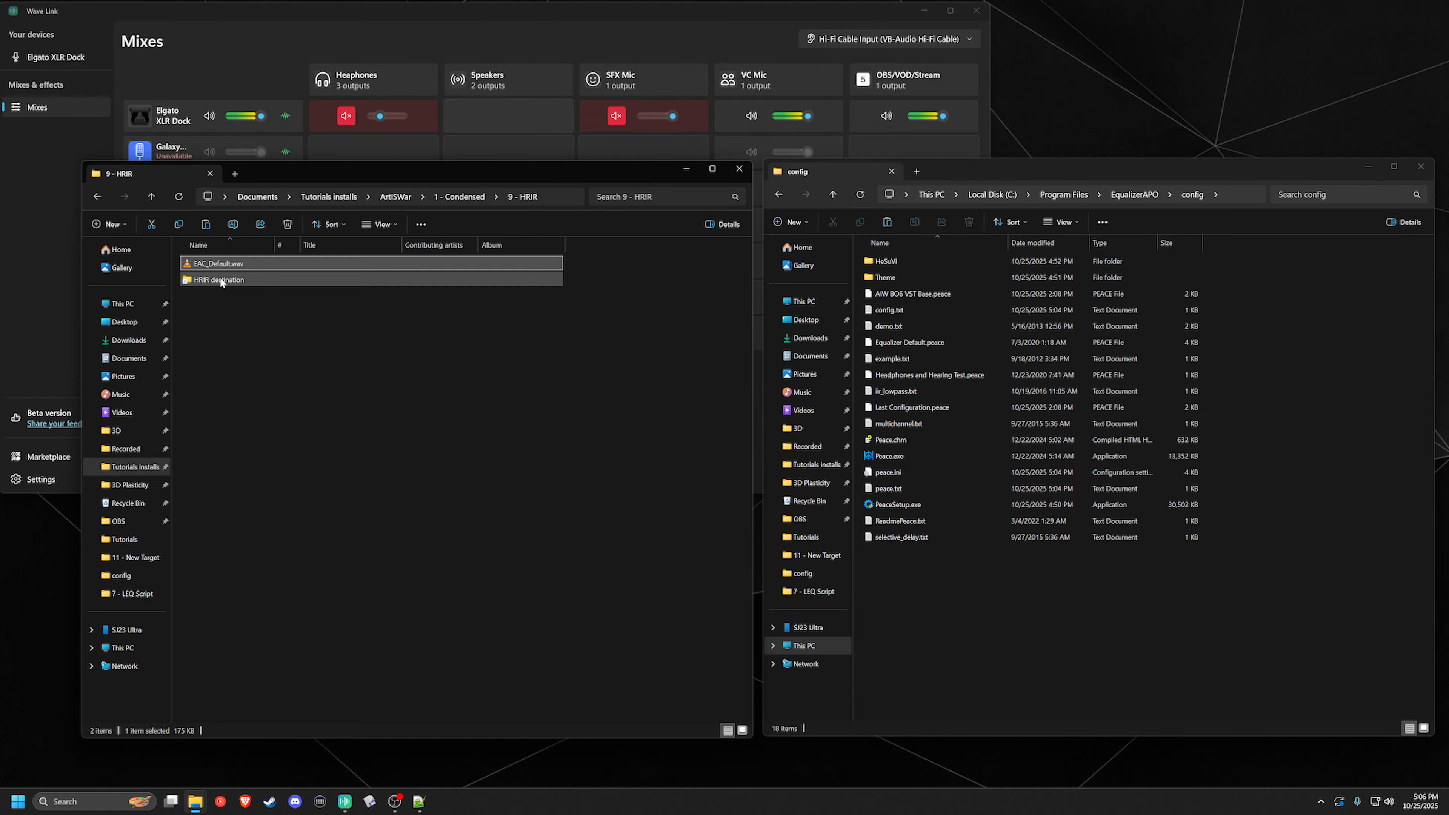
right_click(220, 281)
click(298, 328)
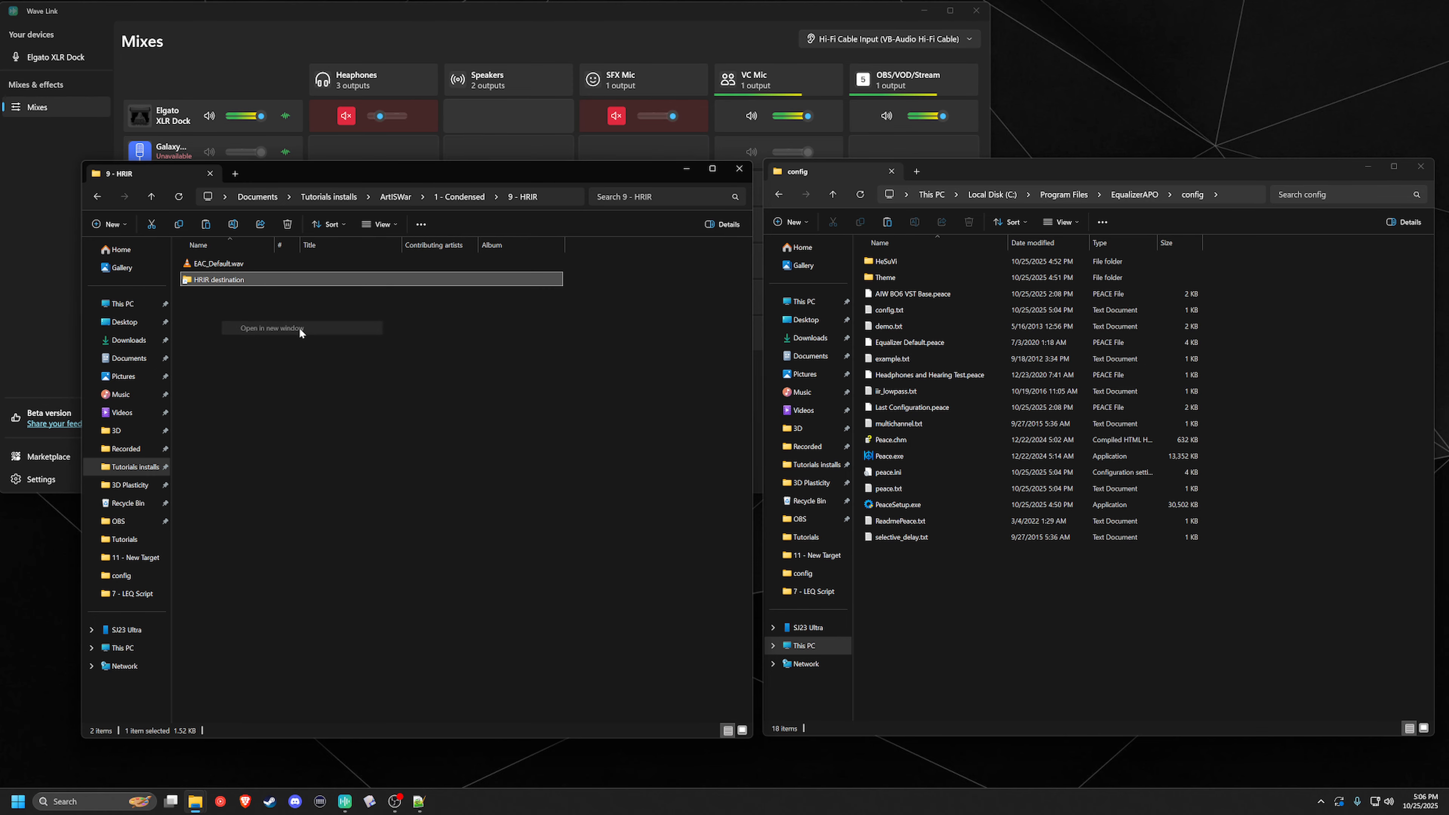
drag(398, 187, 1034, 193)
click(307, 327)
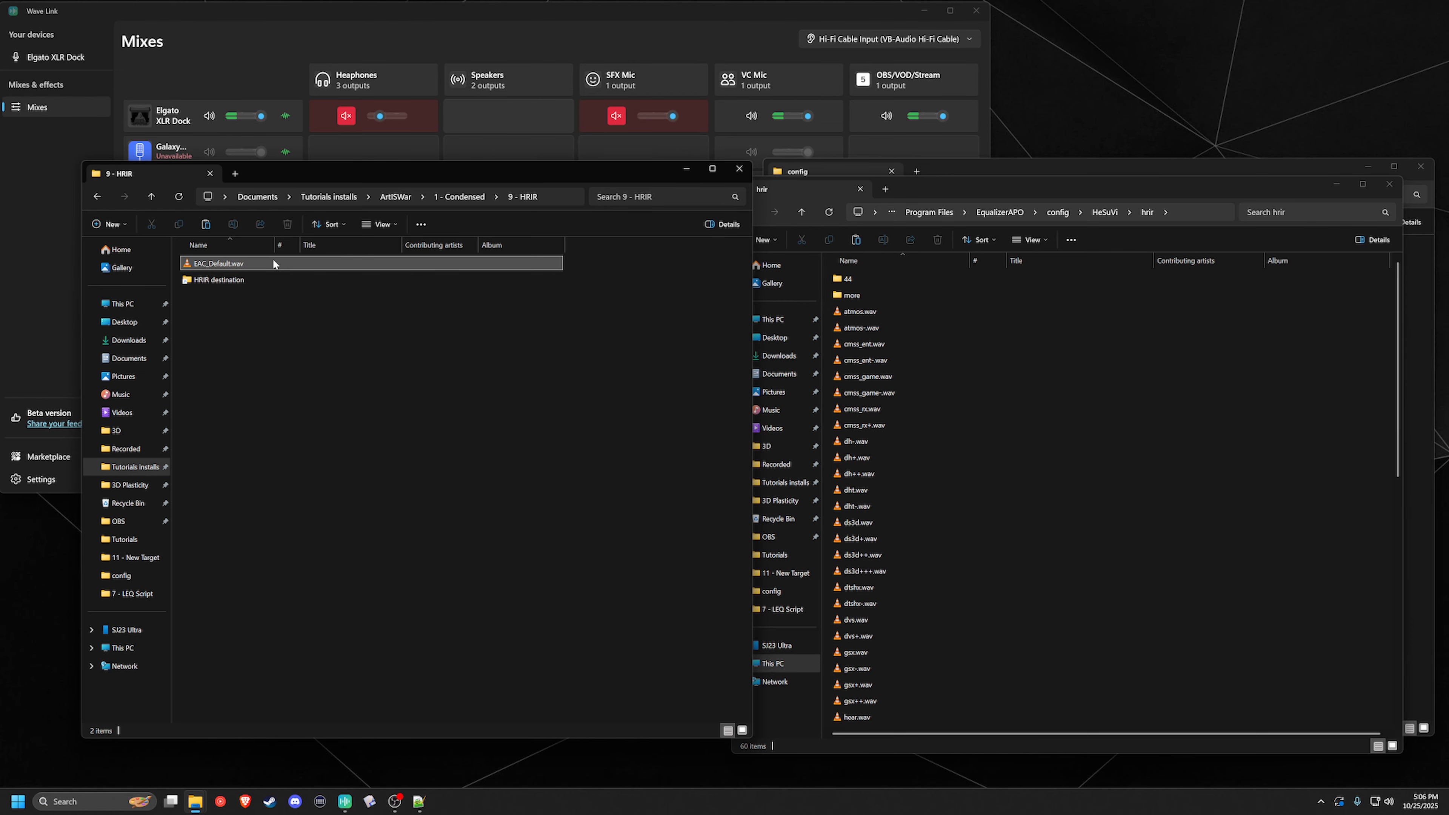
Copy EAC_Default.wav into the HeSuVi hrir folder, close that window, and go back from the 9 - HRIR folder.
click(273, 261)
click(1311, 525)
key(ctrl+v)
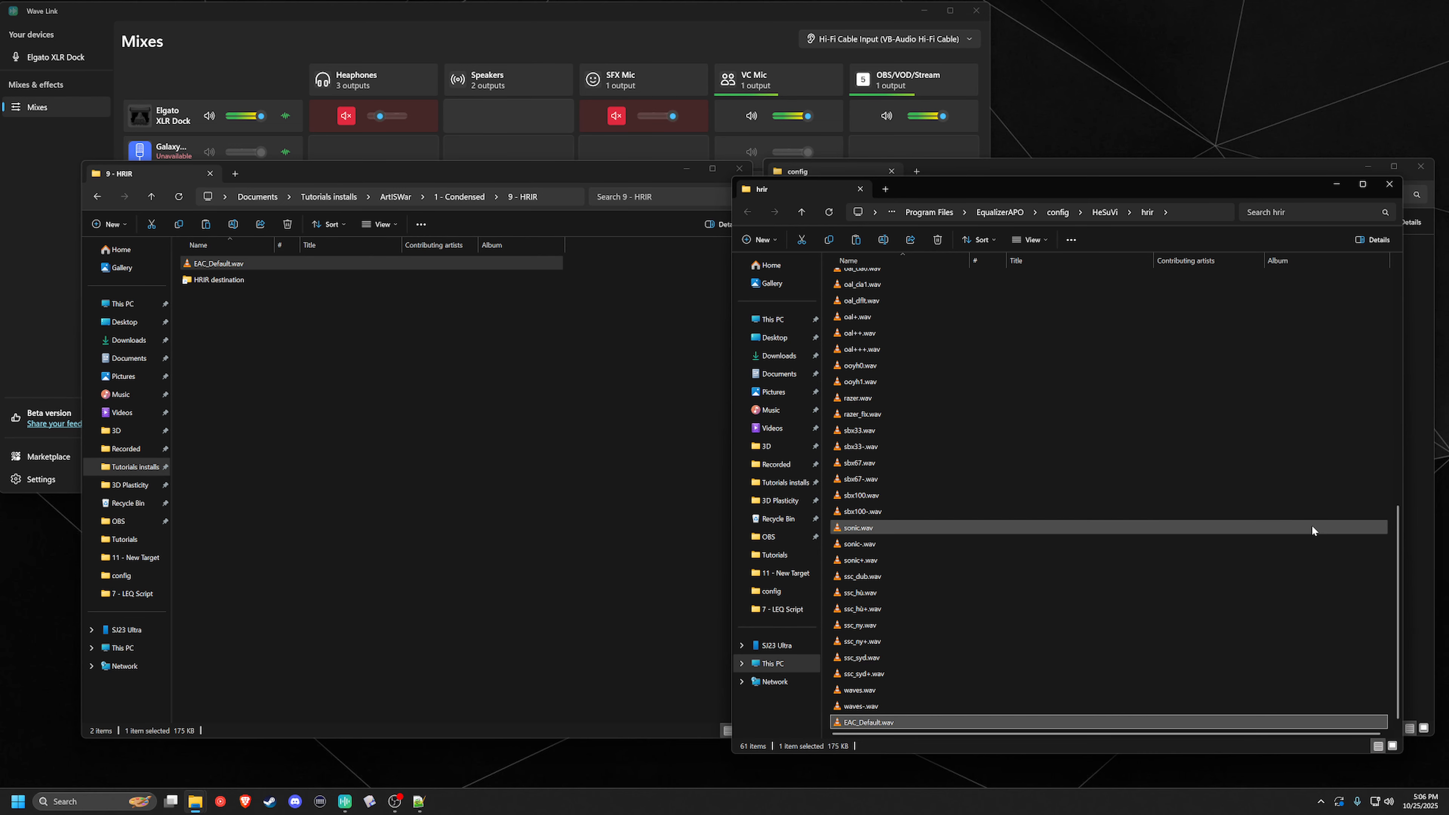
click(1385, 184)
click(98, 197)
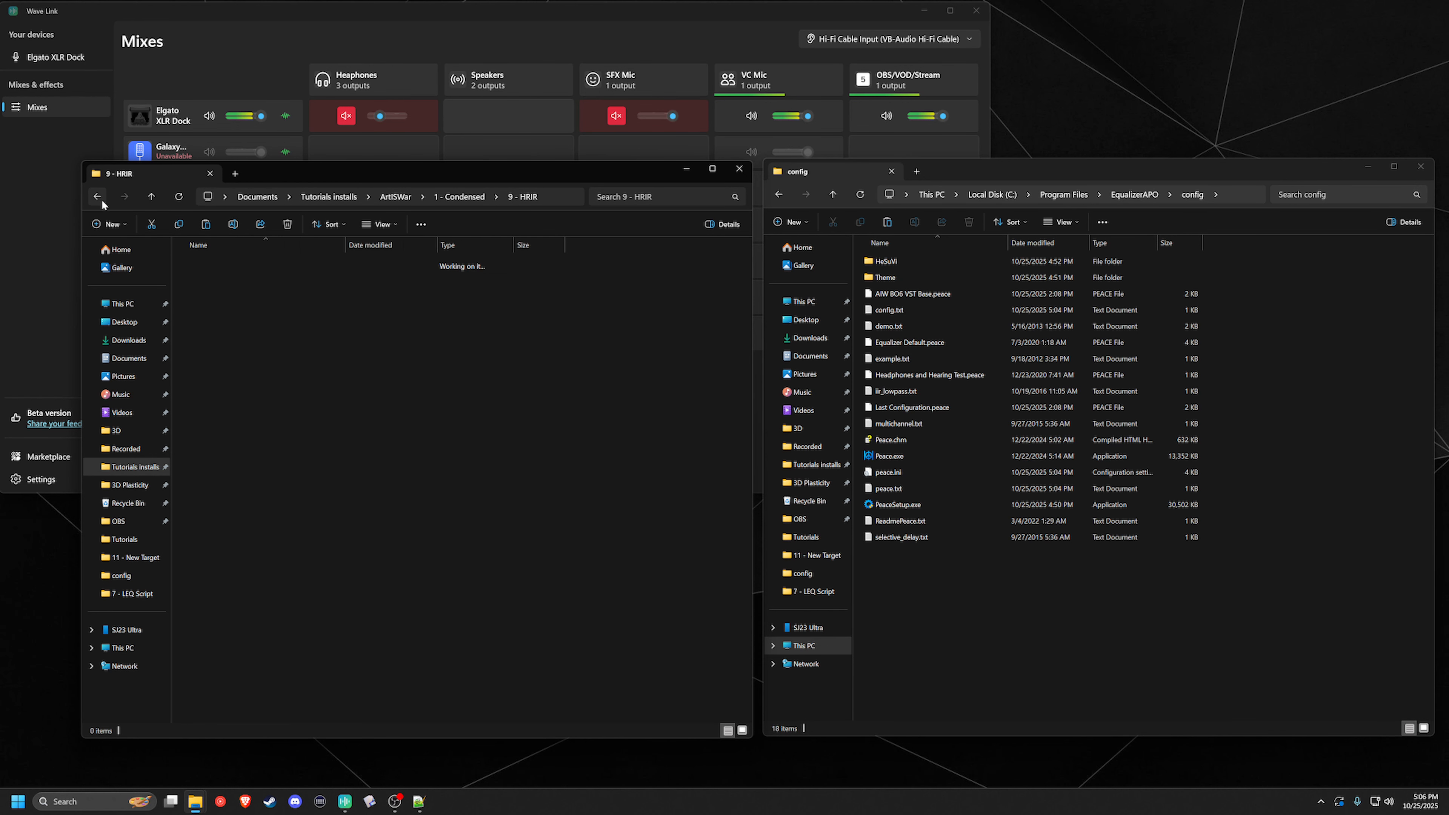
From the 10 - Hesuvi Profile folder, open the Open and Drag in Profile shortcut in a new window and copy AIW_WZS3_Profile into it.
click(98, 197)
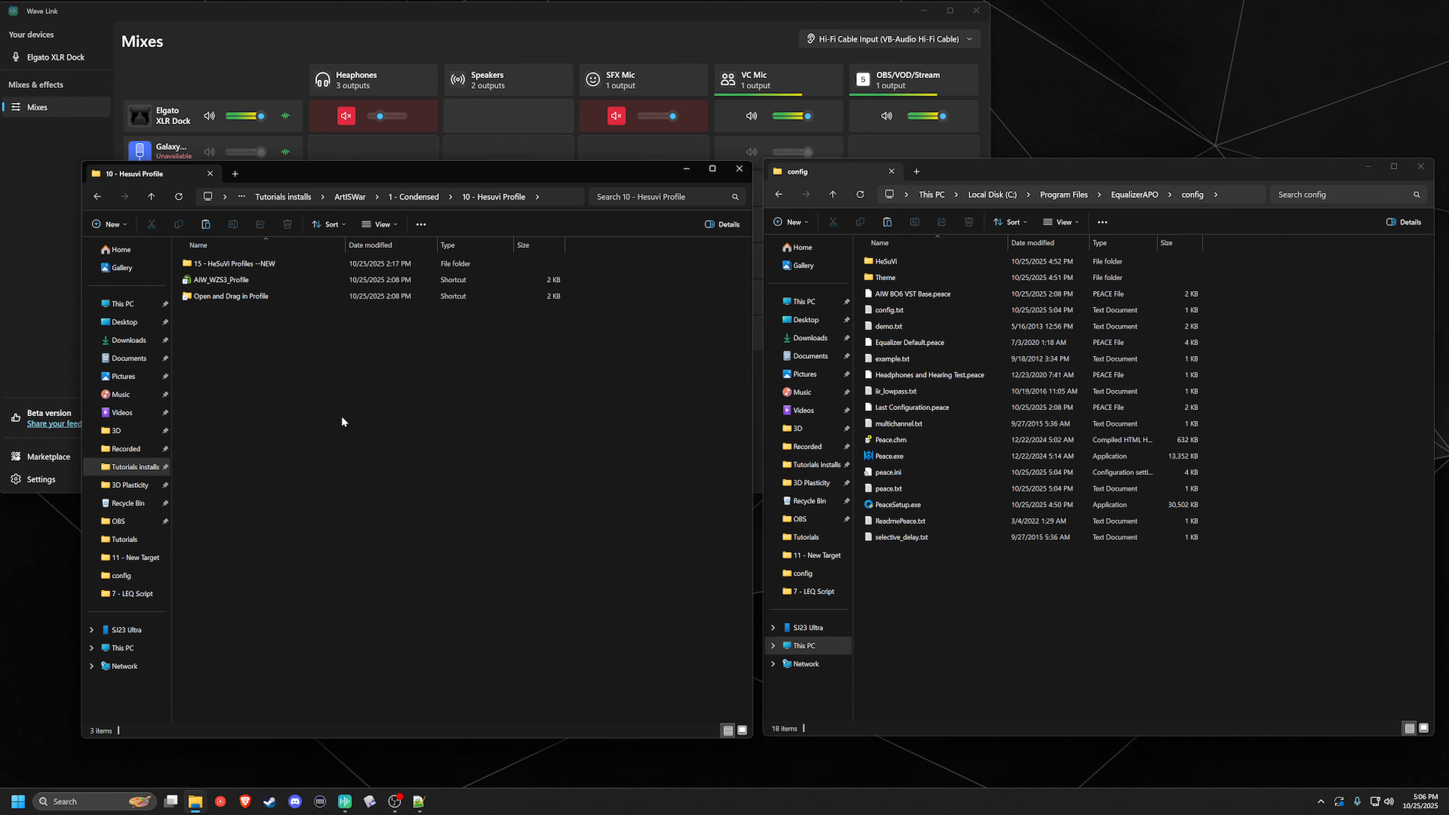
right_click(230, 297)
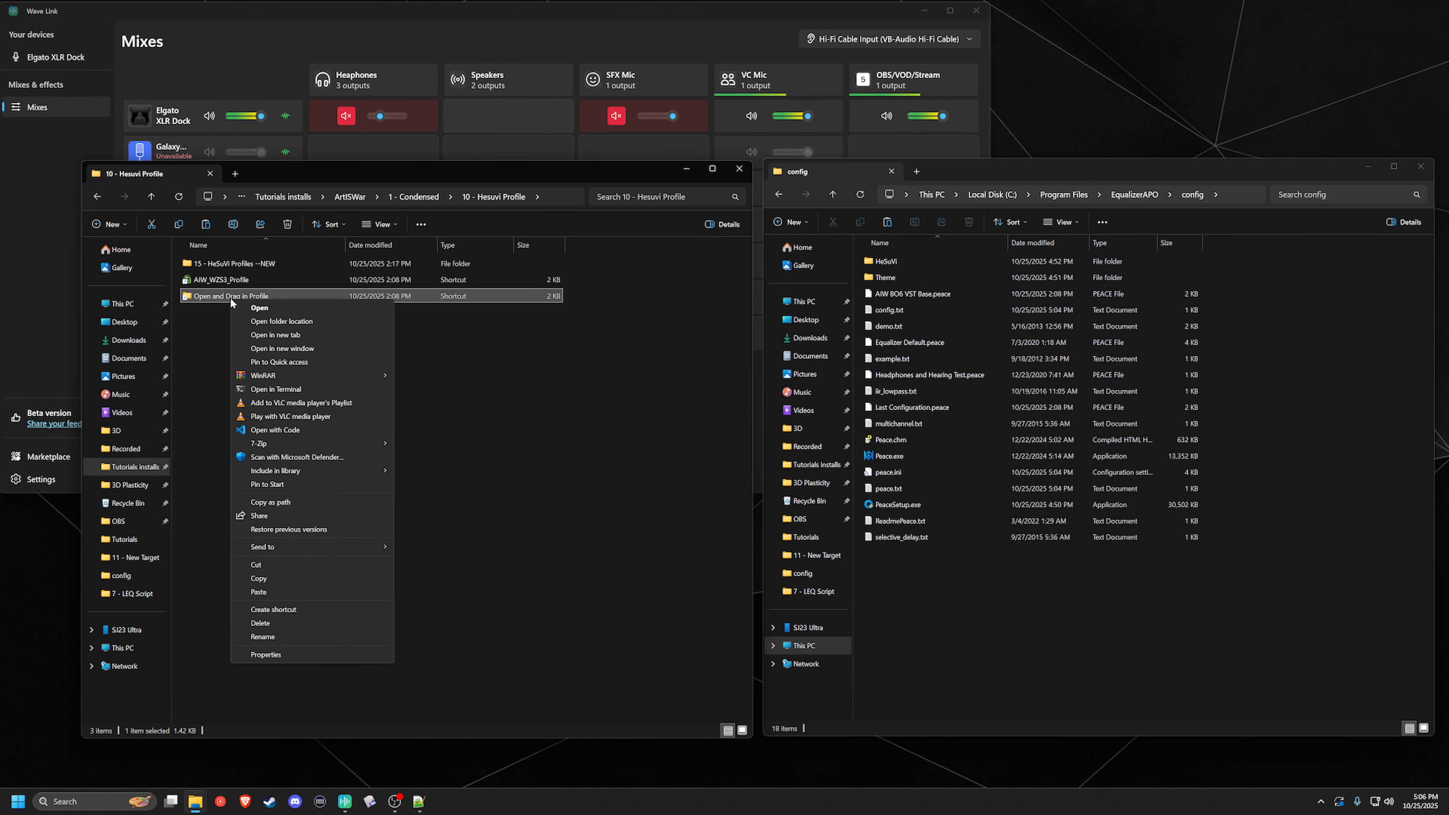
click(318, 350)
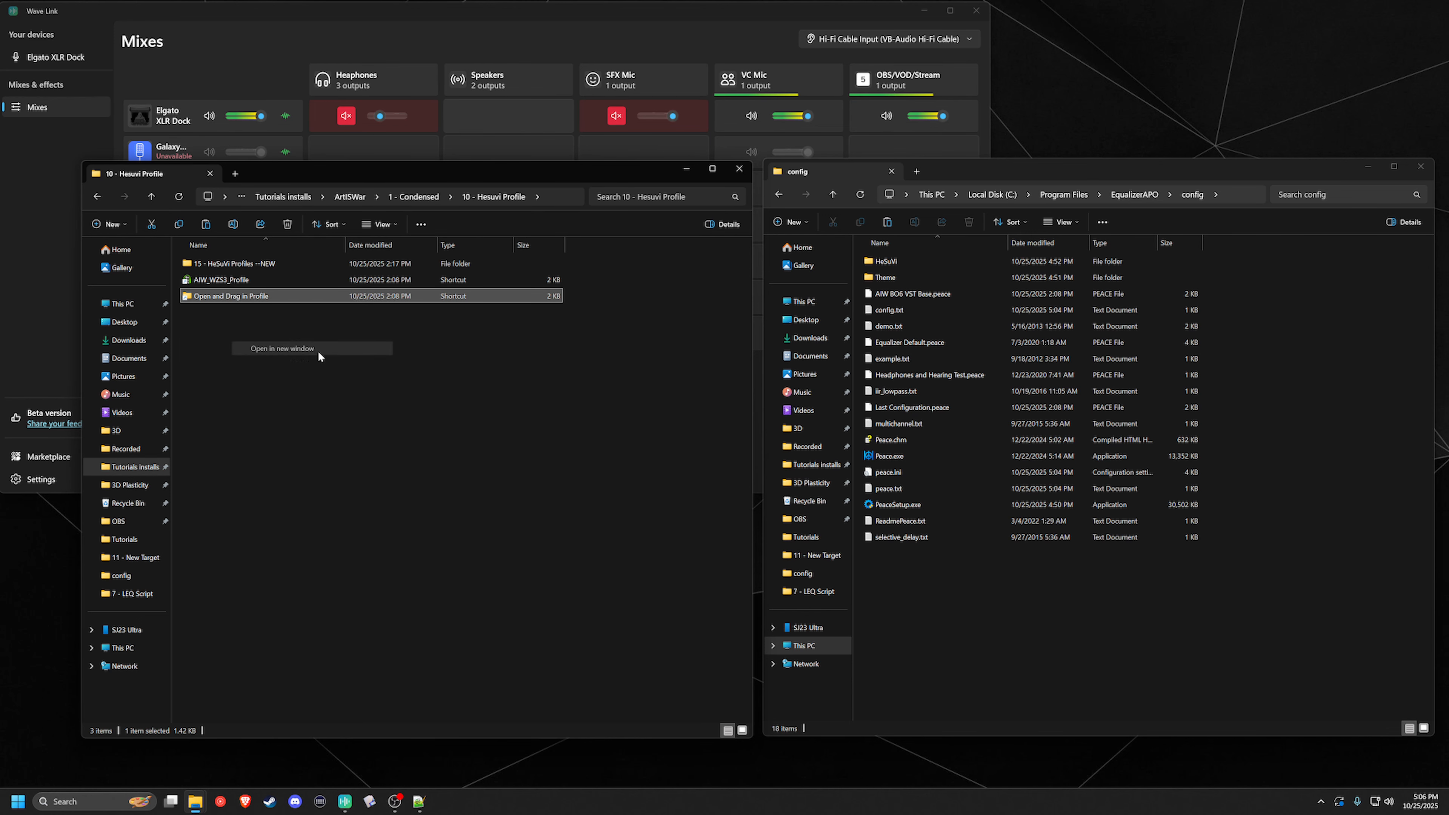
click(207, 282)
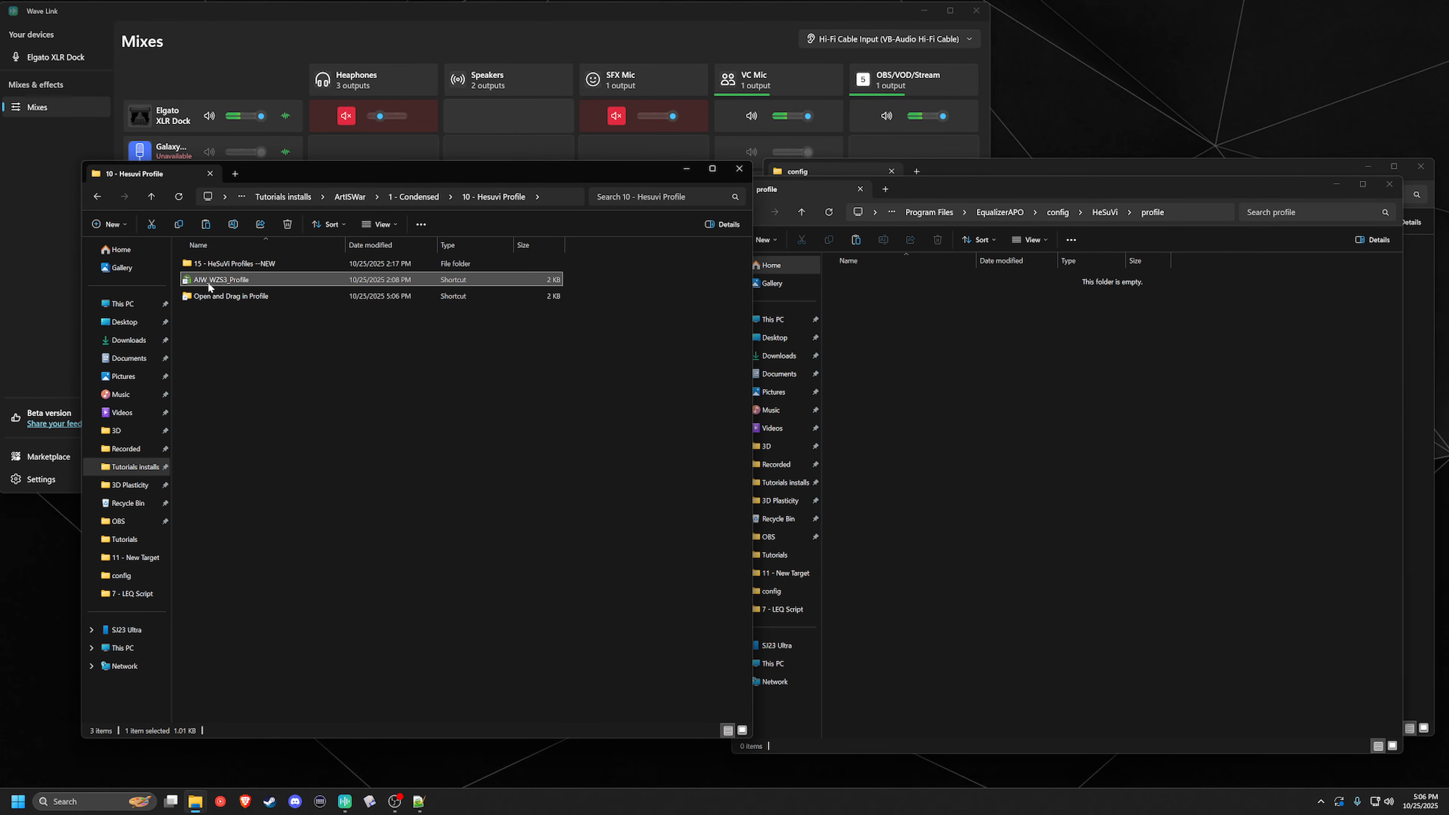
drag(207, 282, 1003, 362)
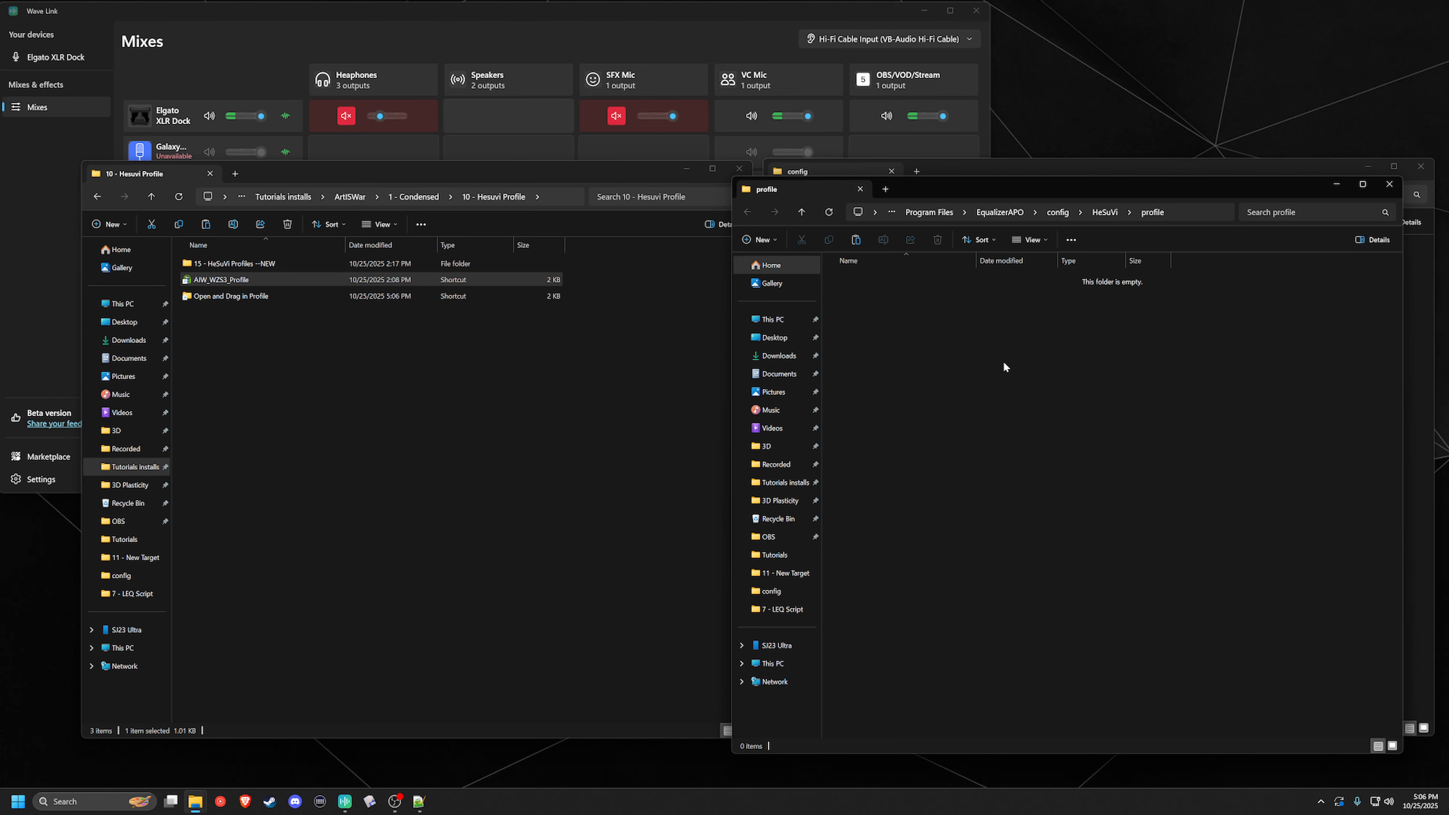
Copy AIW_Atmos_WZ and AIW_EAC-Default_WZ from the 15 - HeSuVi Profiles --NEW folder into the HeSuVi profile folder.
double_click(230, 263)
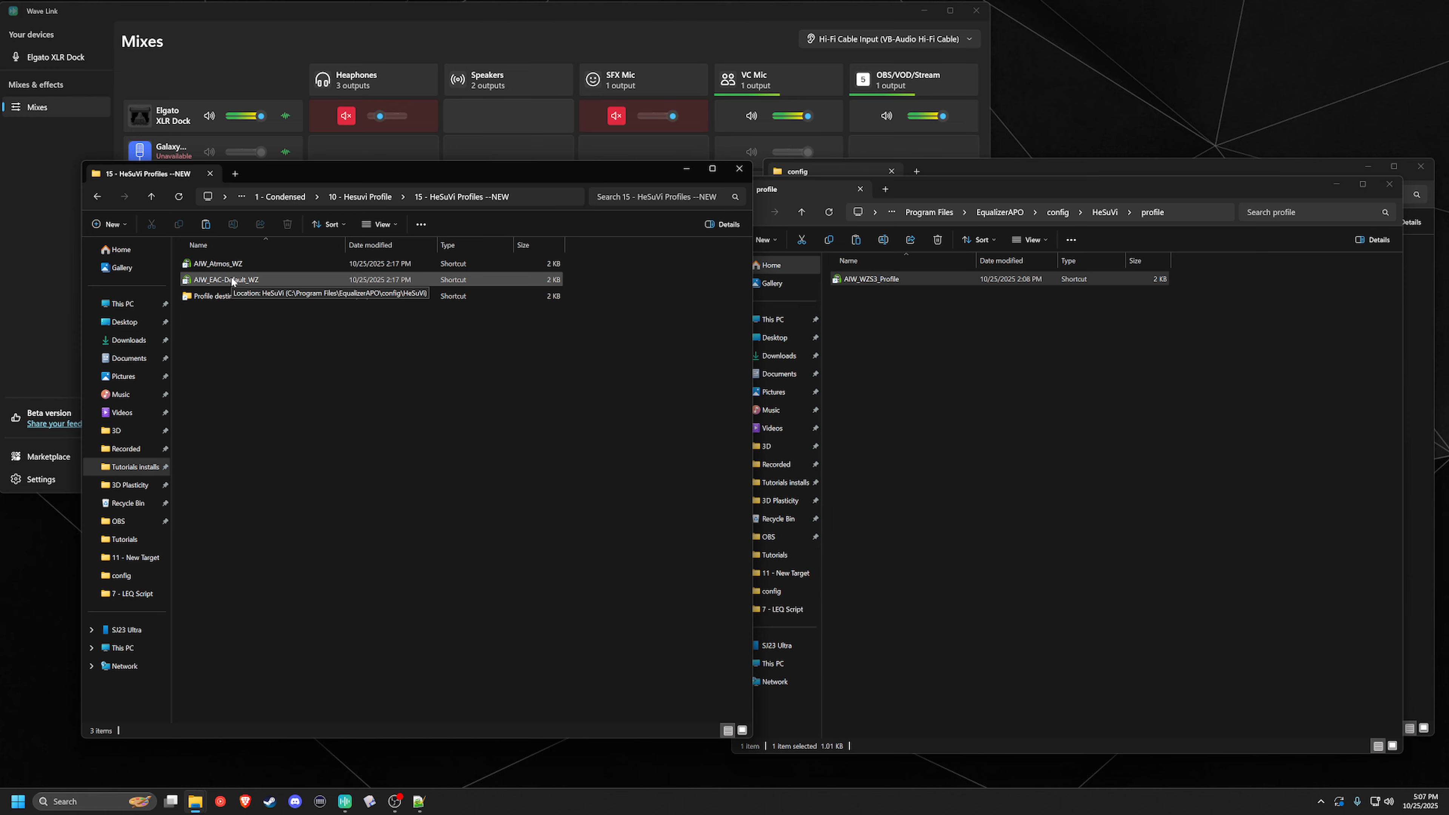
click(232, 280)
ctrl+click(232, 266)
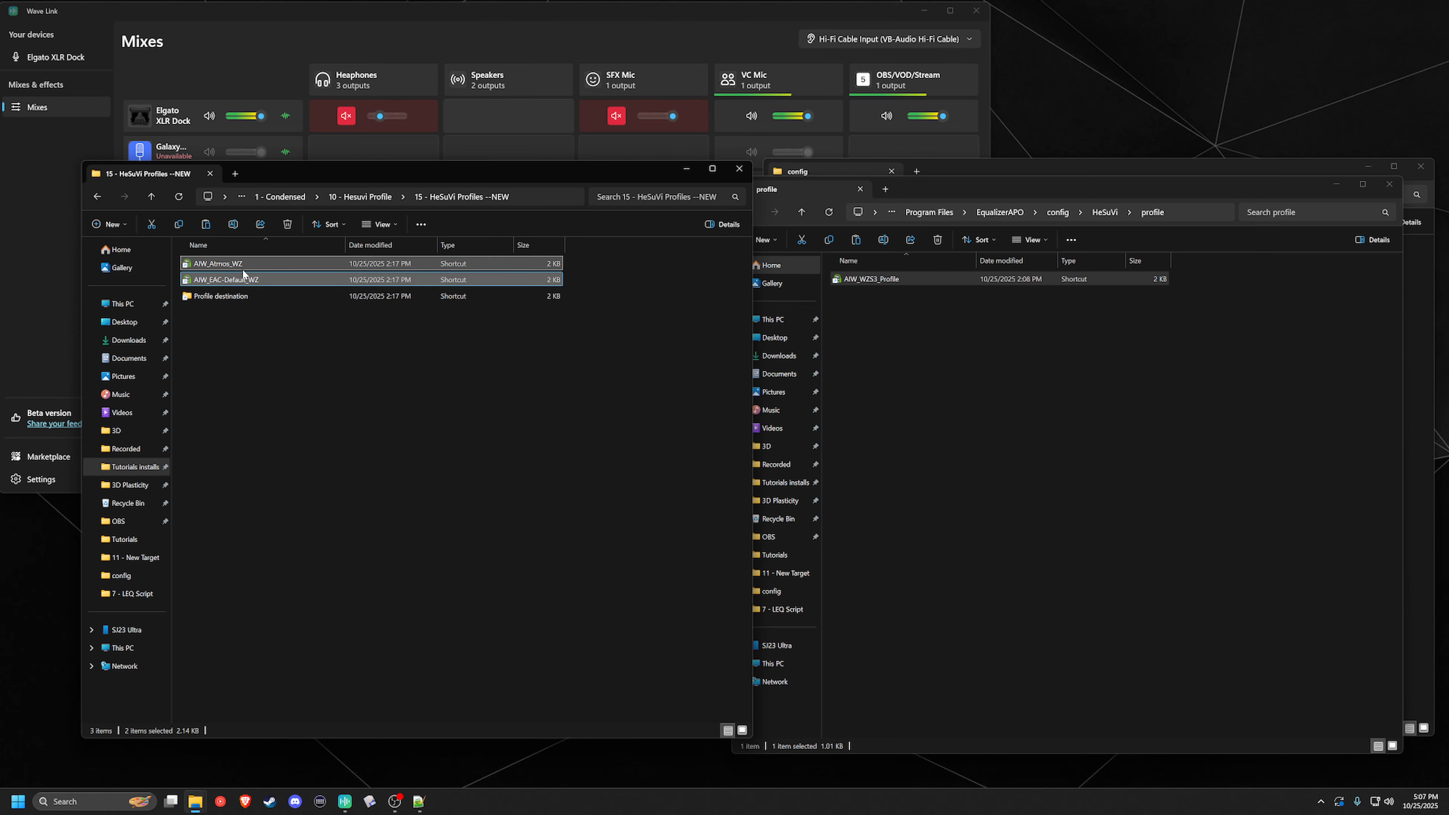
click(1044, 456)
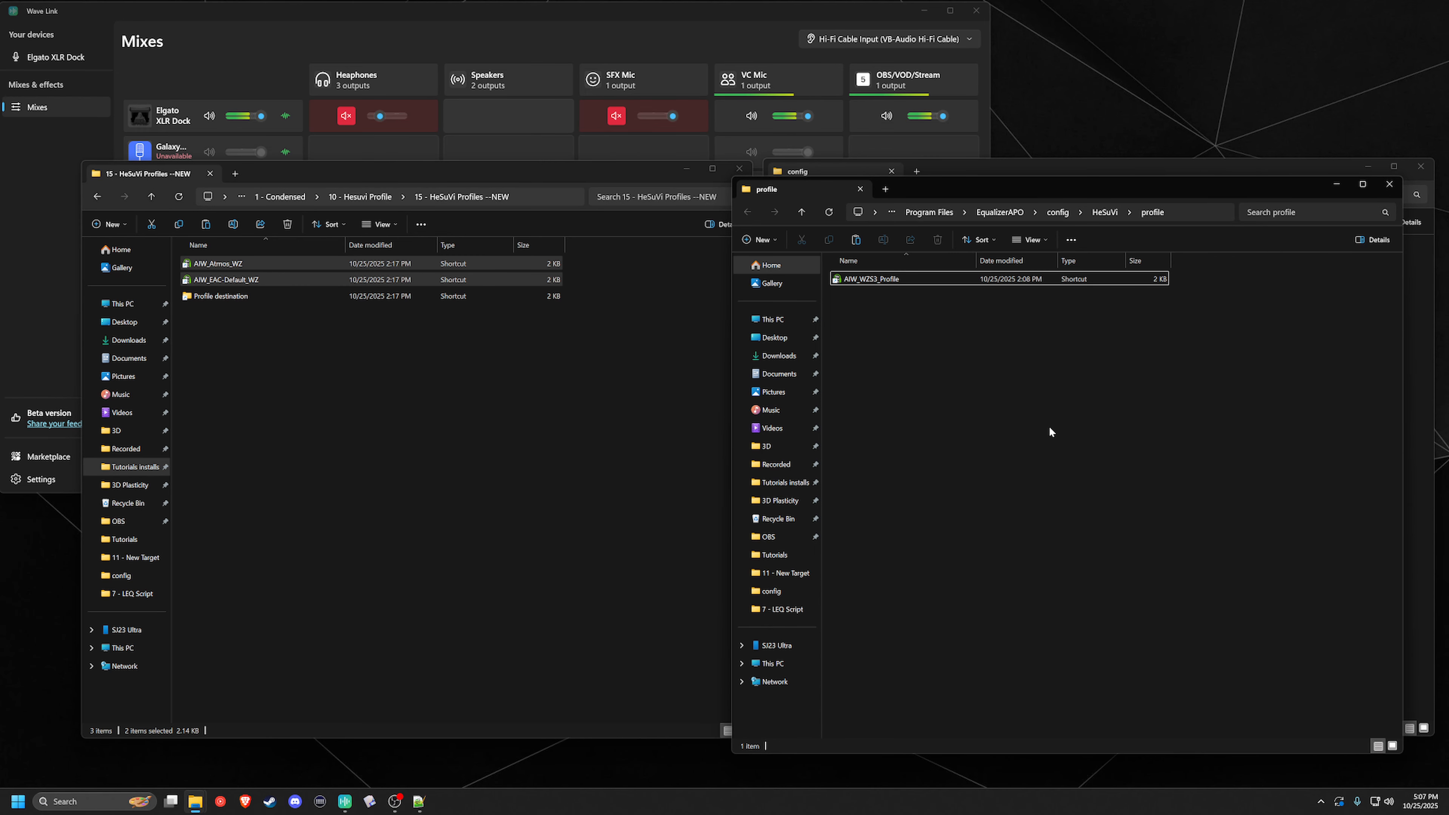
key(ctrl+v)
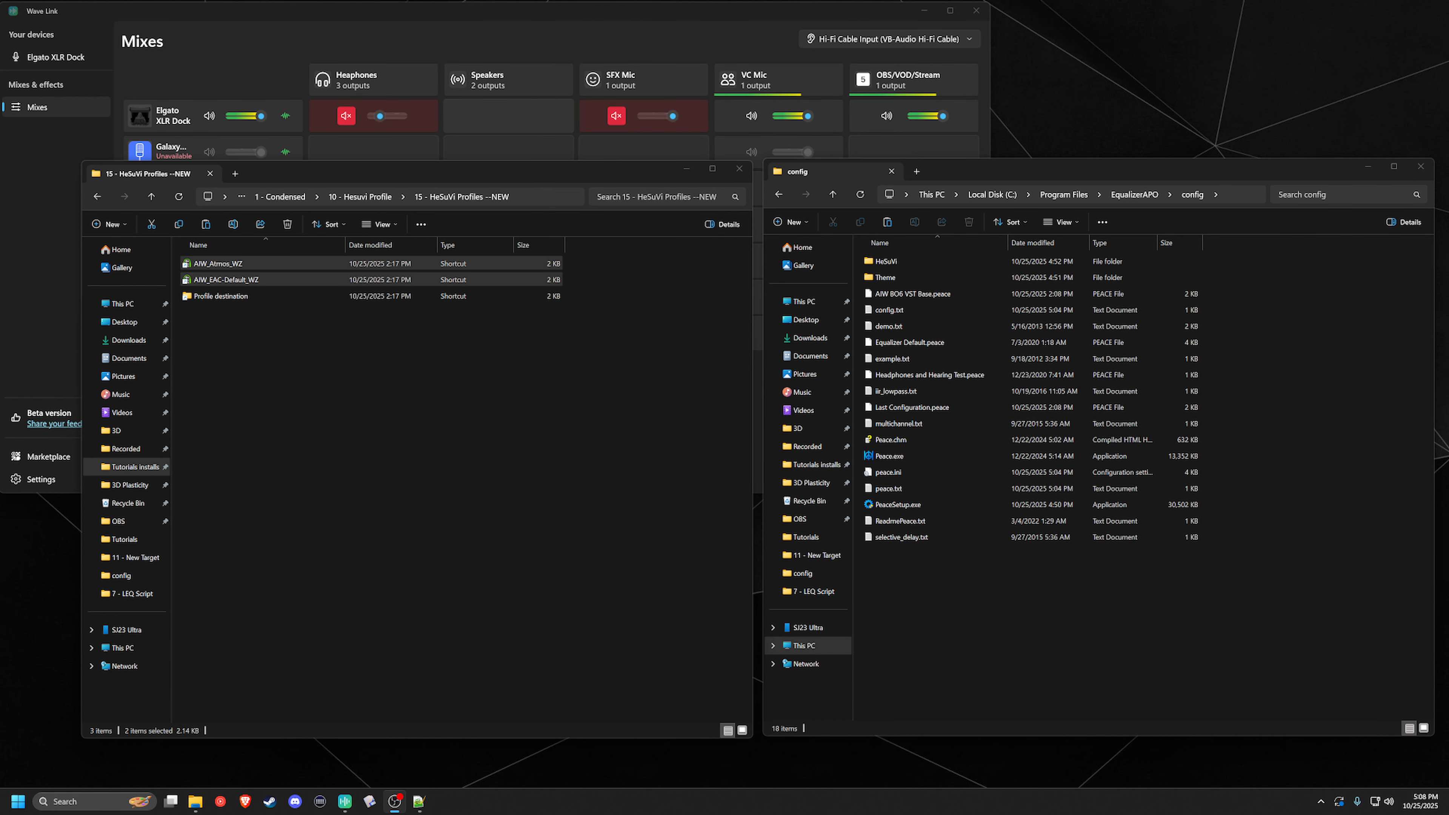
Search Windows for "hes", launch HeSuVi, and close the 7.1 Virtualization help page.
click(18, 804)
text(hes)
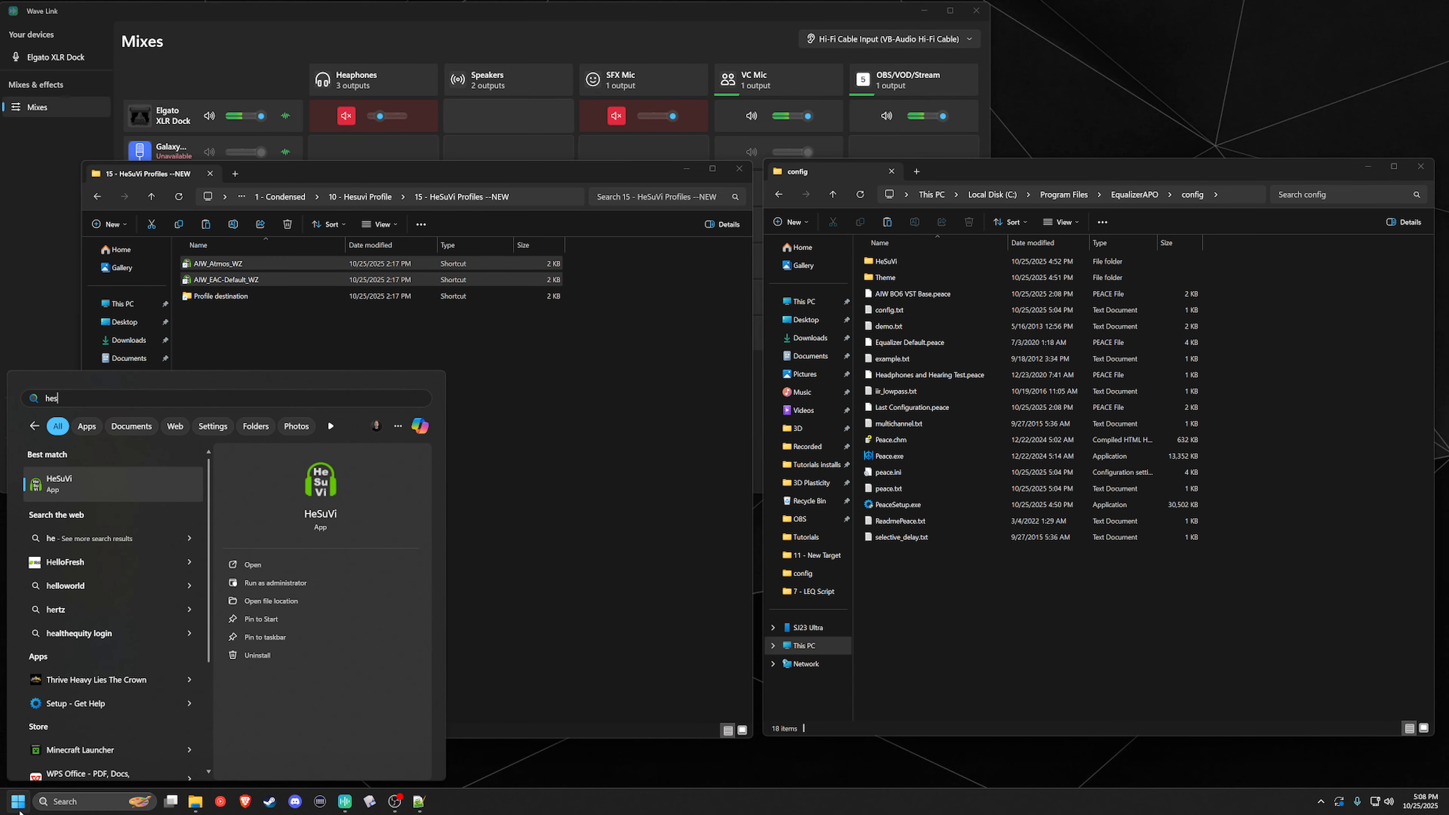
key(Return)
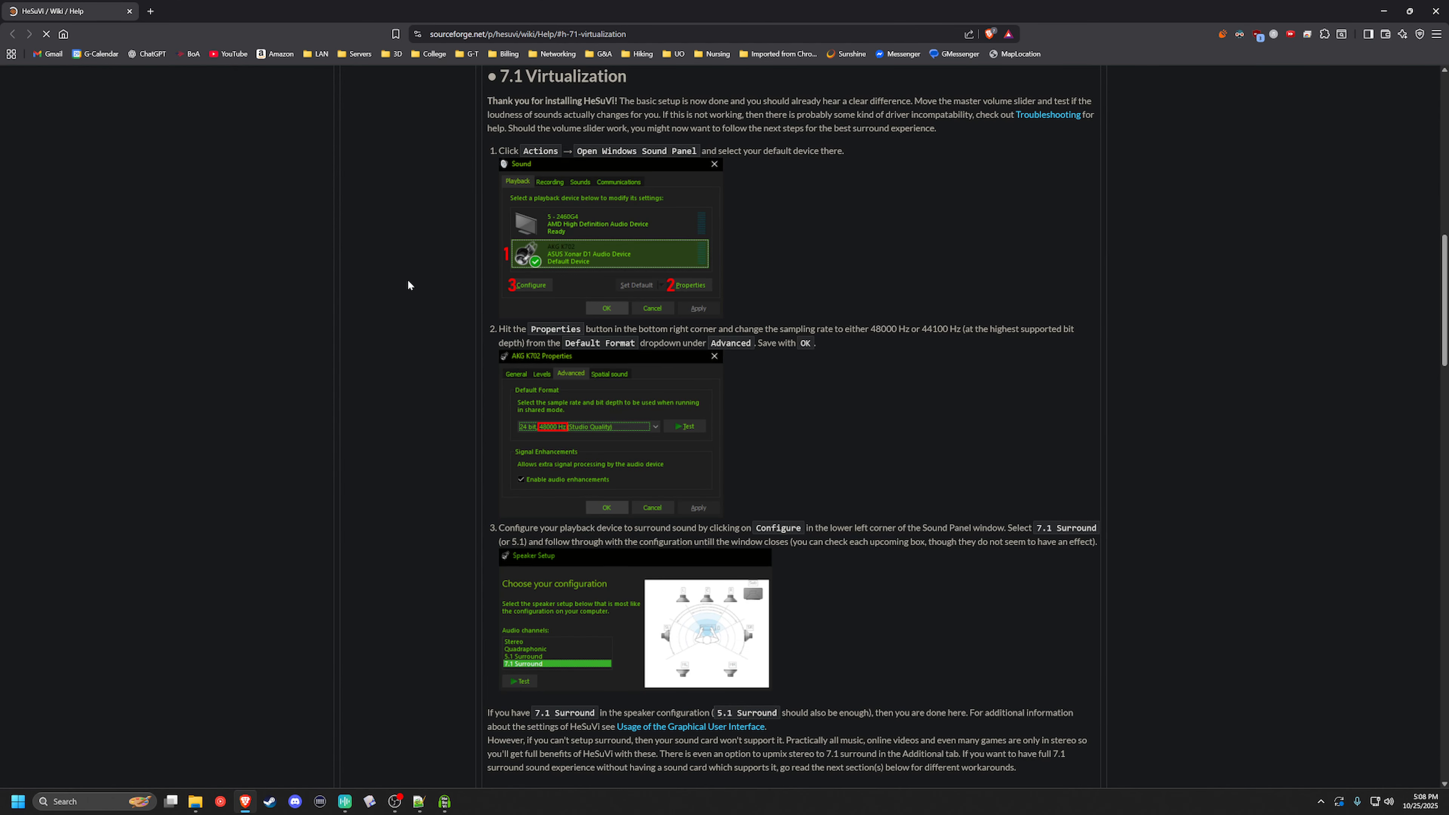
click(129, 11)
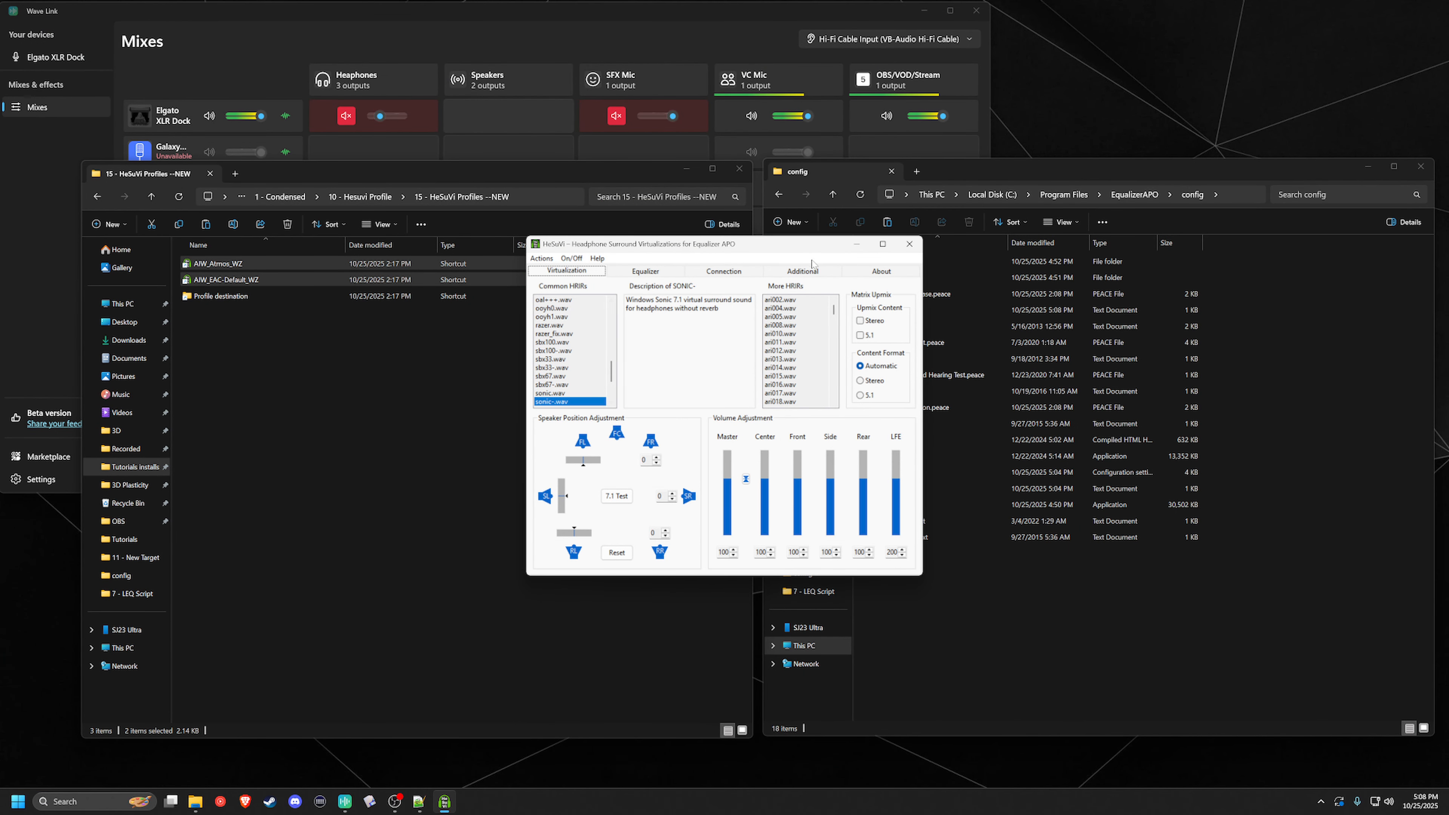
Check HeSuVi's Profile Manager for the copied AIW profiles and the Common HRIRs for EAC_Default.wav, and close HeSuVi.
click(803, 271)
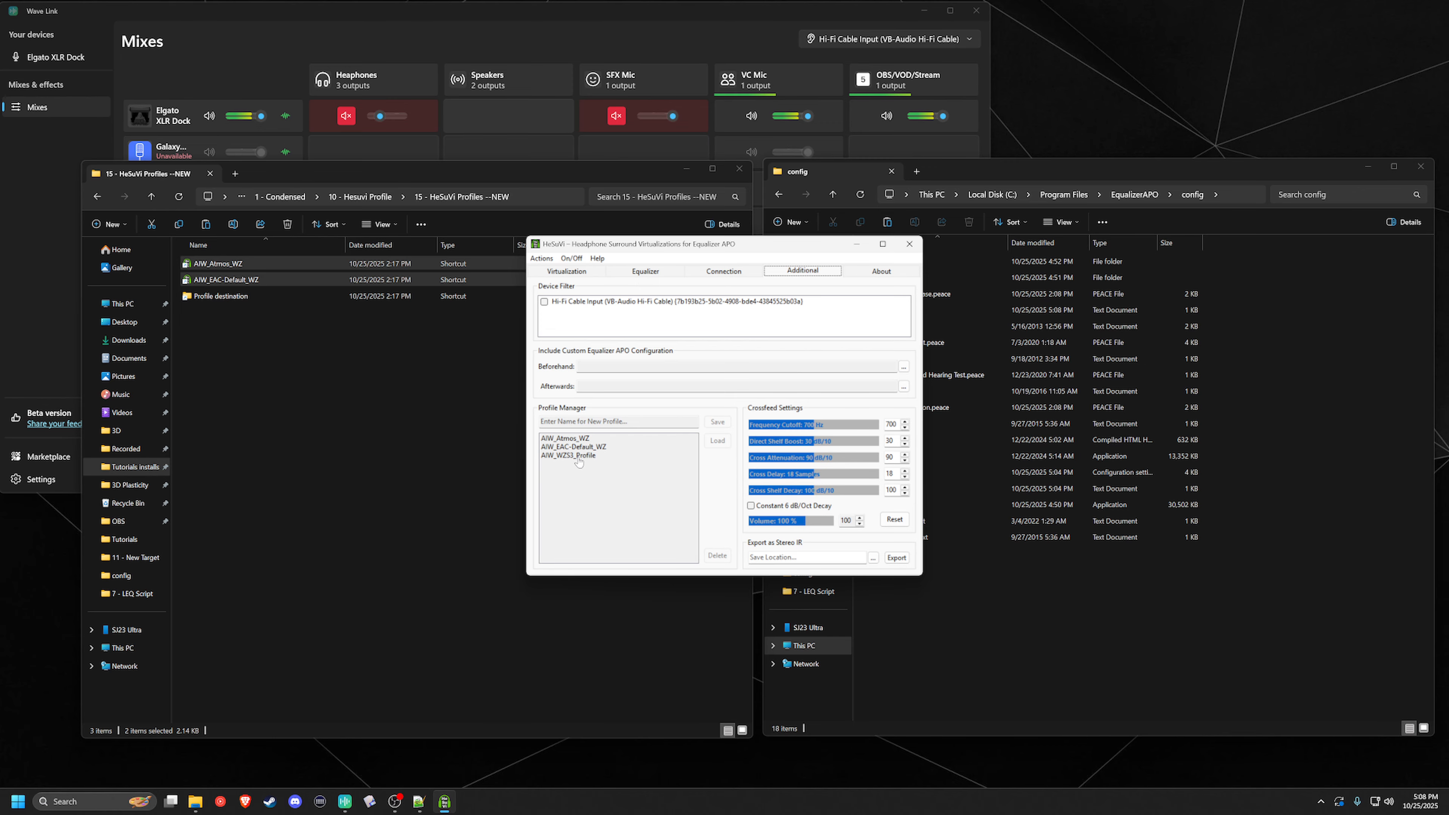
click(608, 455)
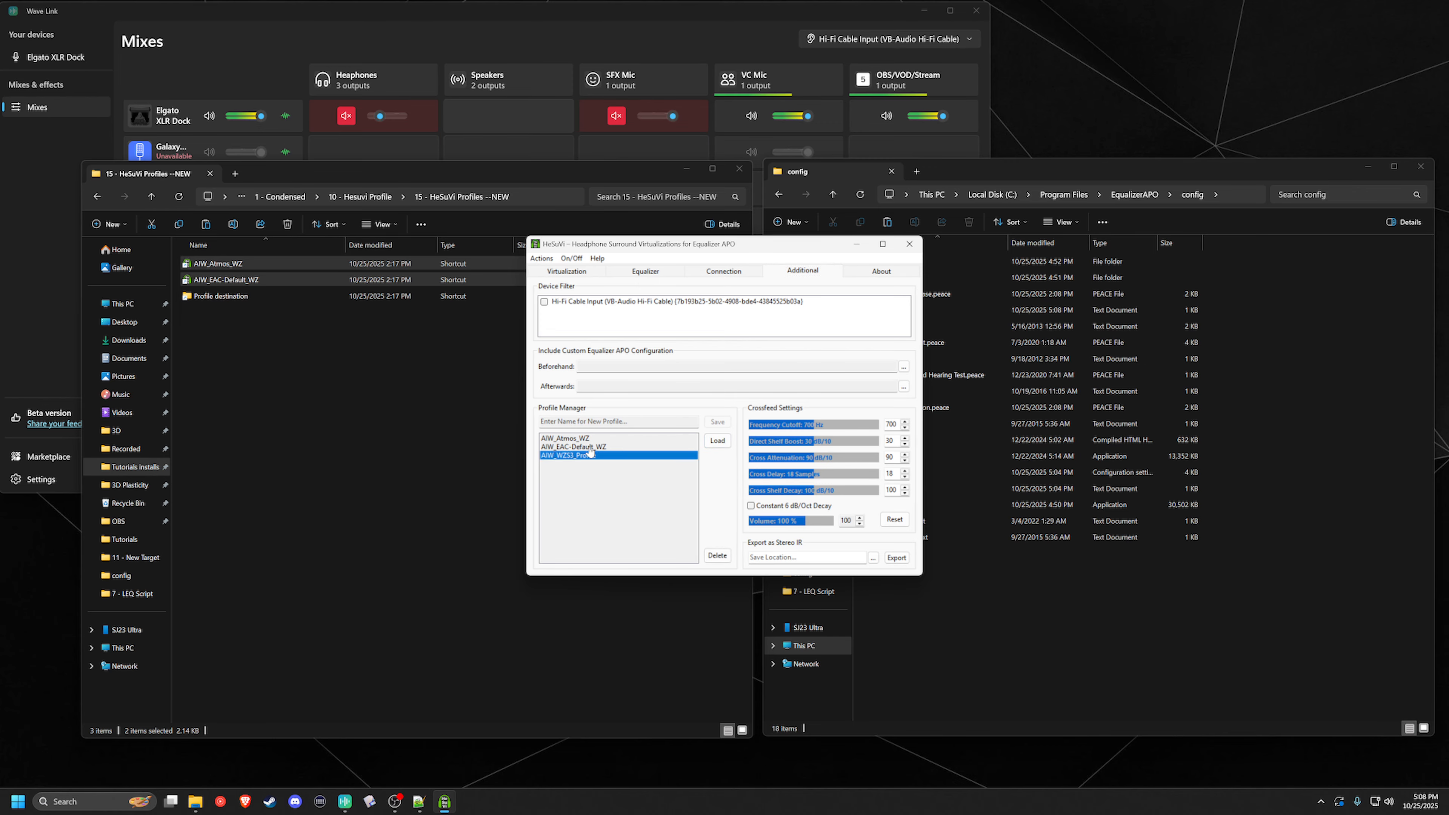
click(589, 448)
click(582, 439)
click(572, 270)
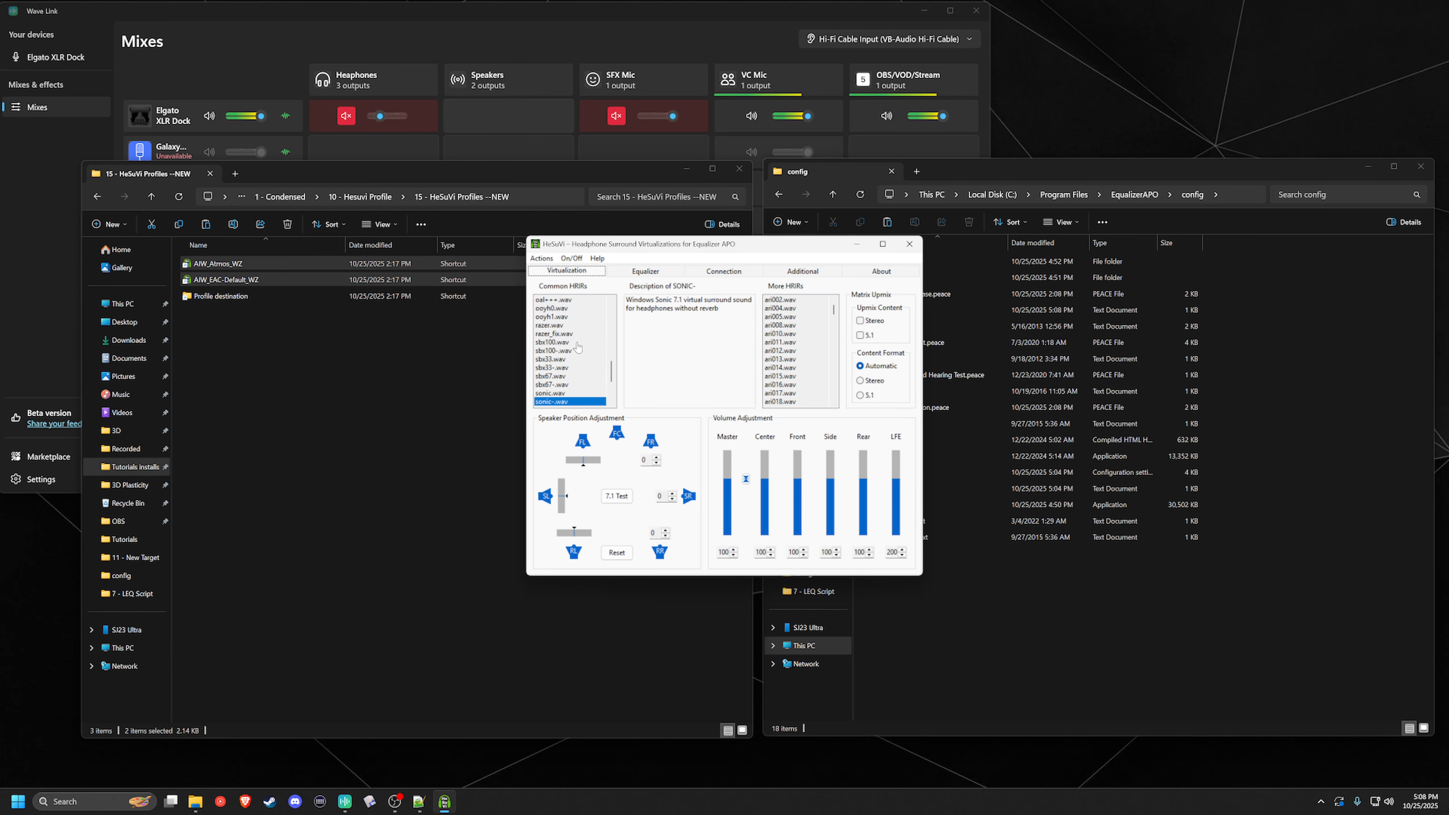
scroll(577, 346, up, 3)
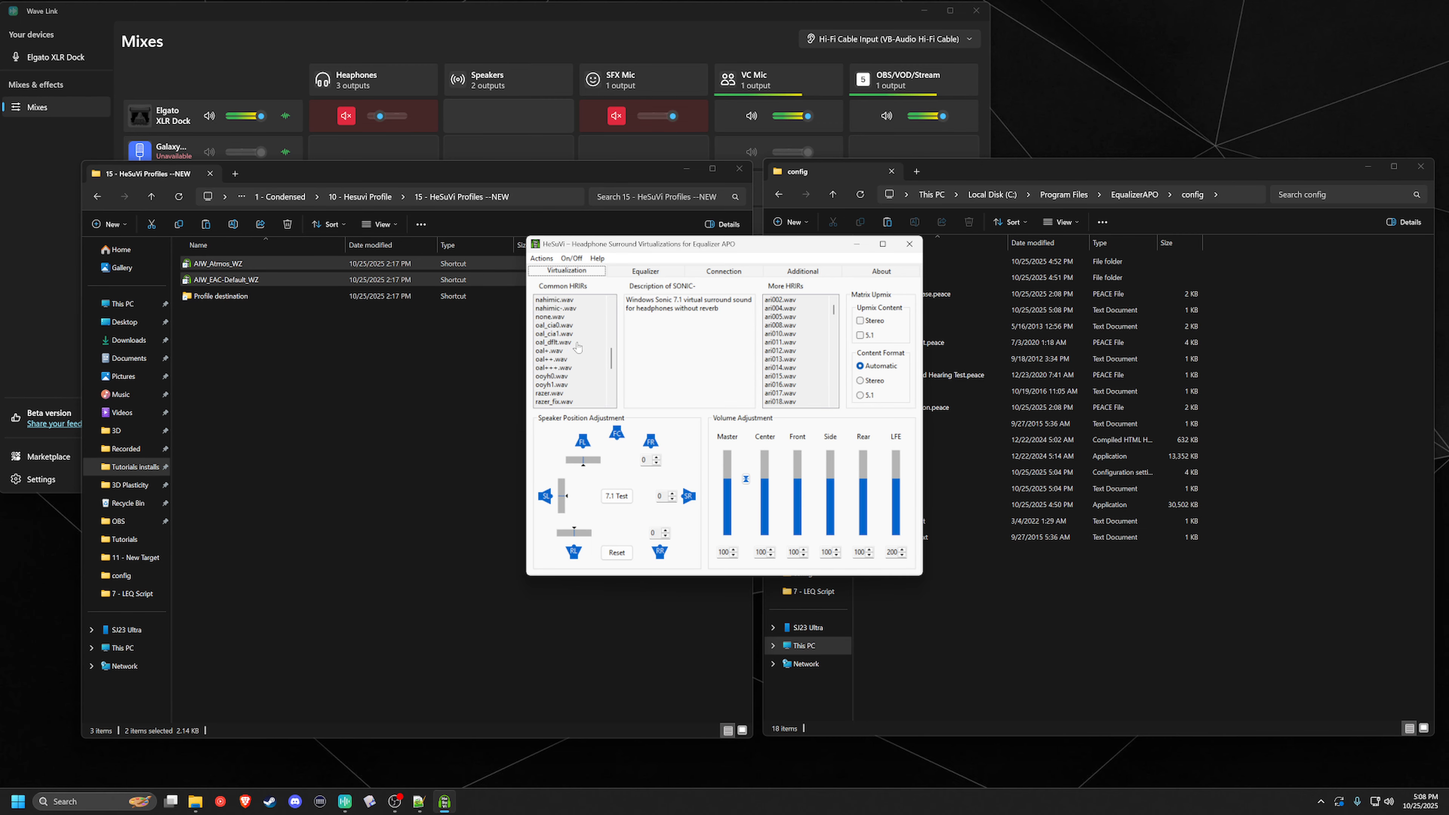
scroll(578, 346, up, 2)
scroll(578, 345, up, 1)
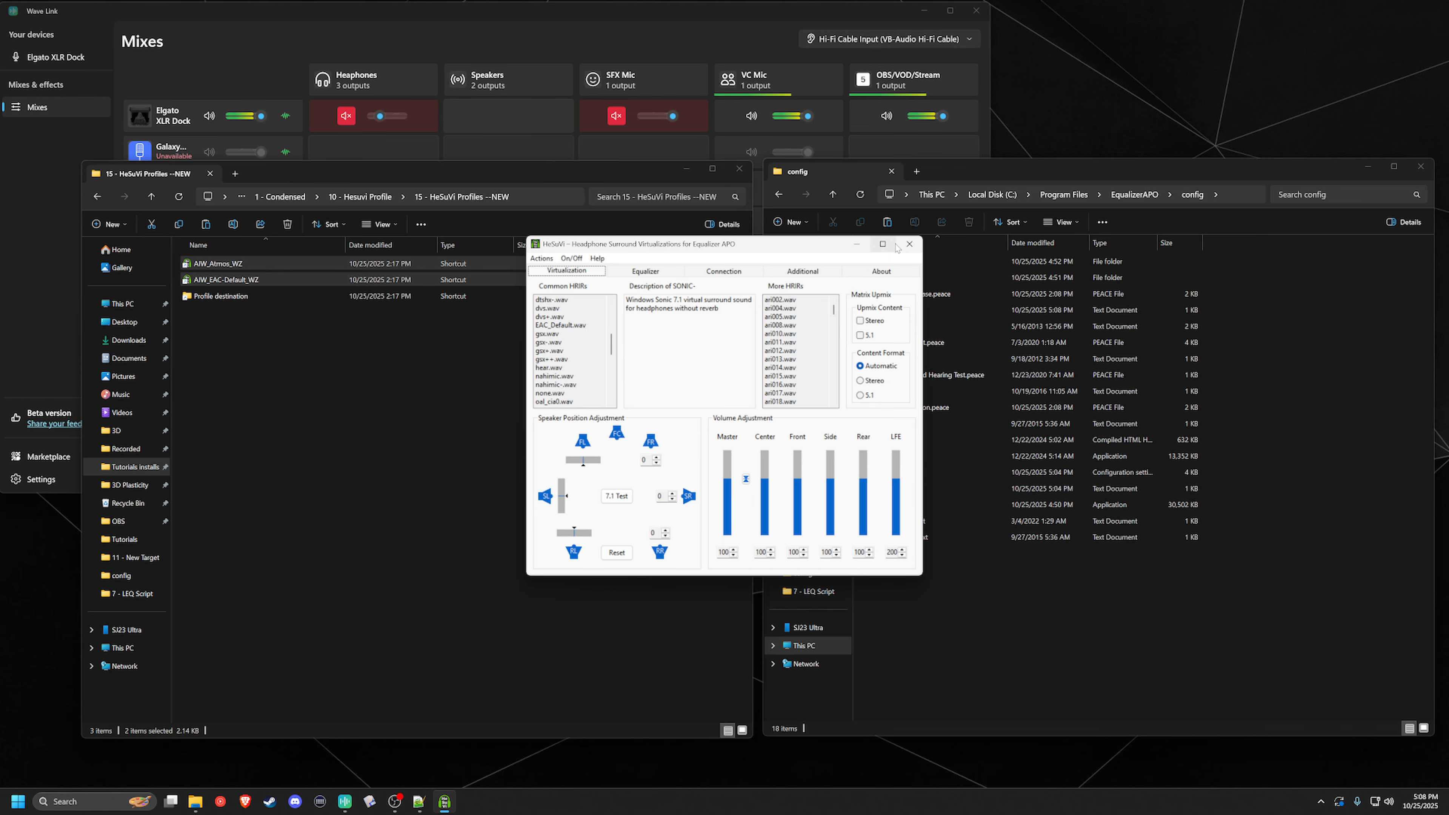
click(907, 244)
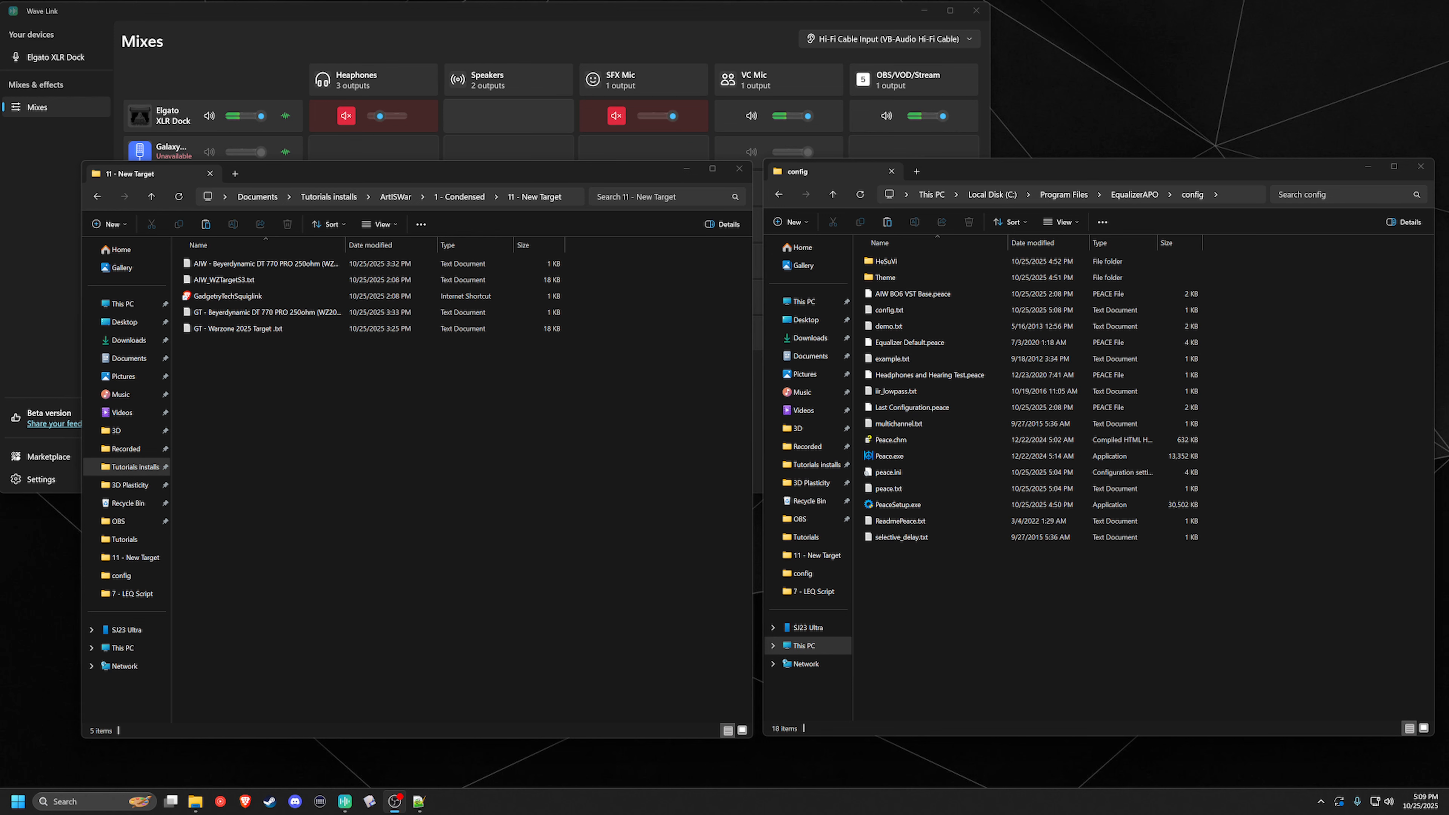
Go to the 11 - New Target folder and open its GadgetryTechSquiglink shortcut in the browser.
click(97, 197)
double_click(273, 425)
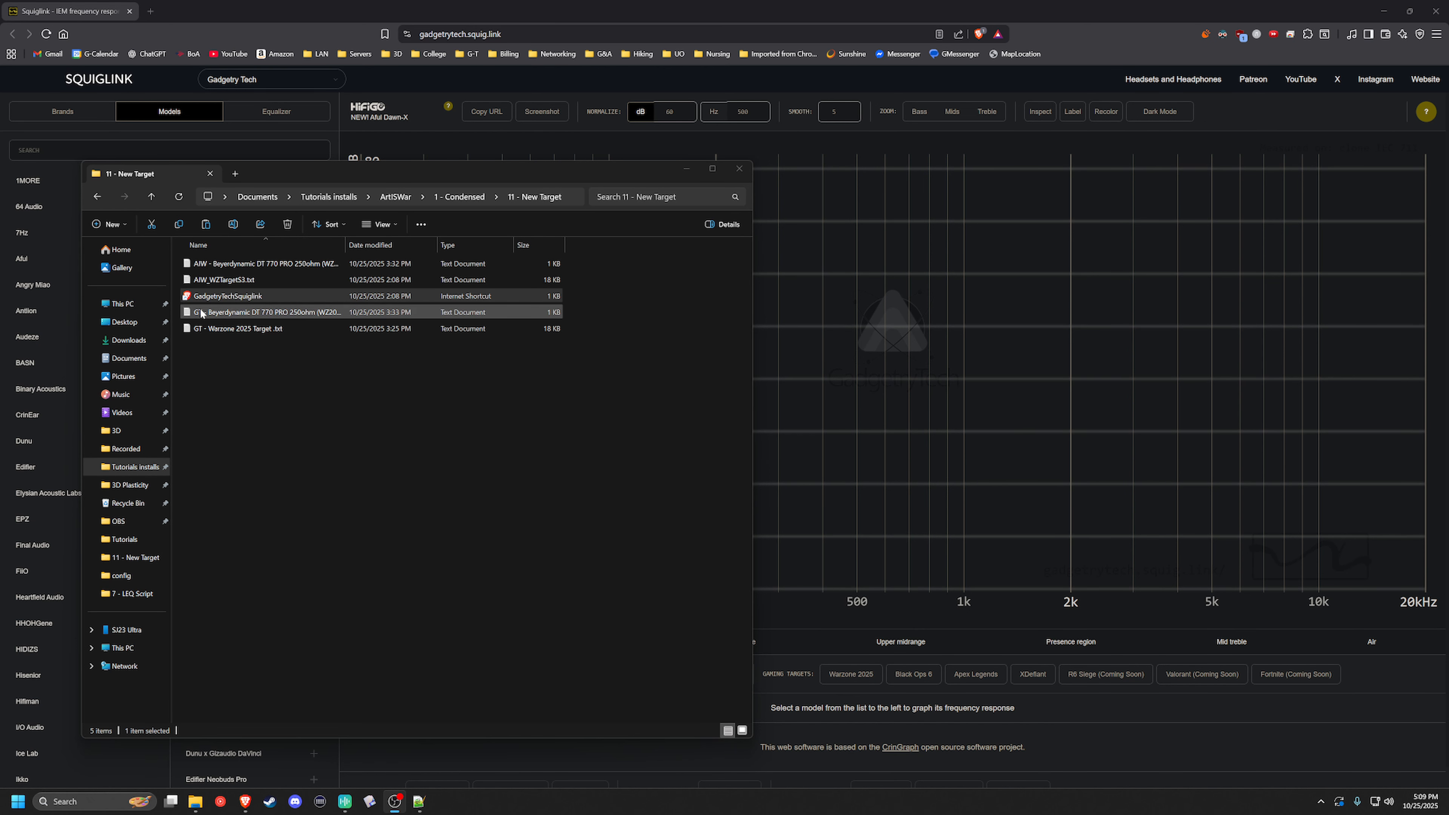
click(223, 297)
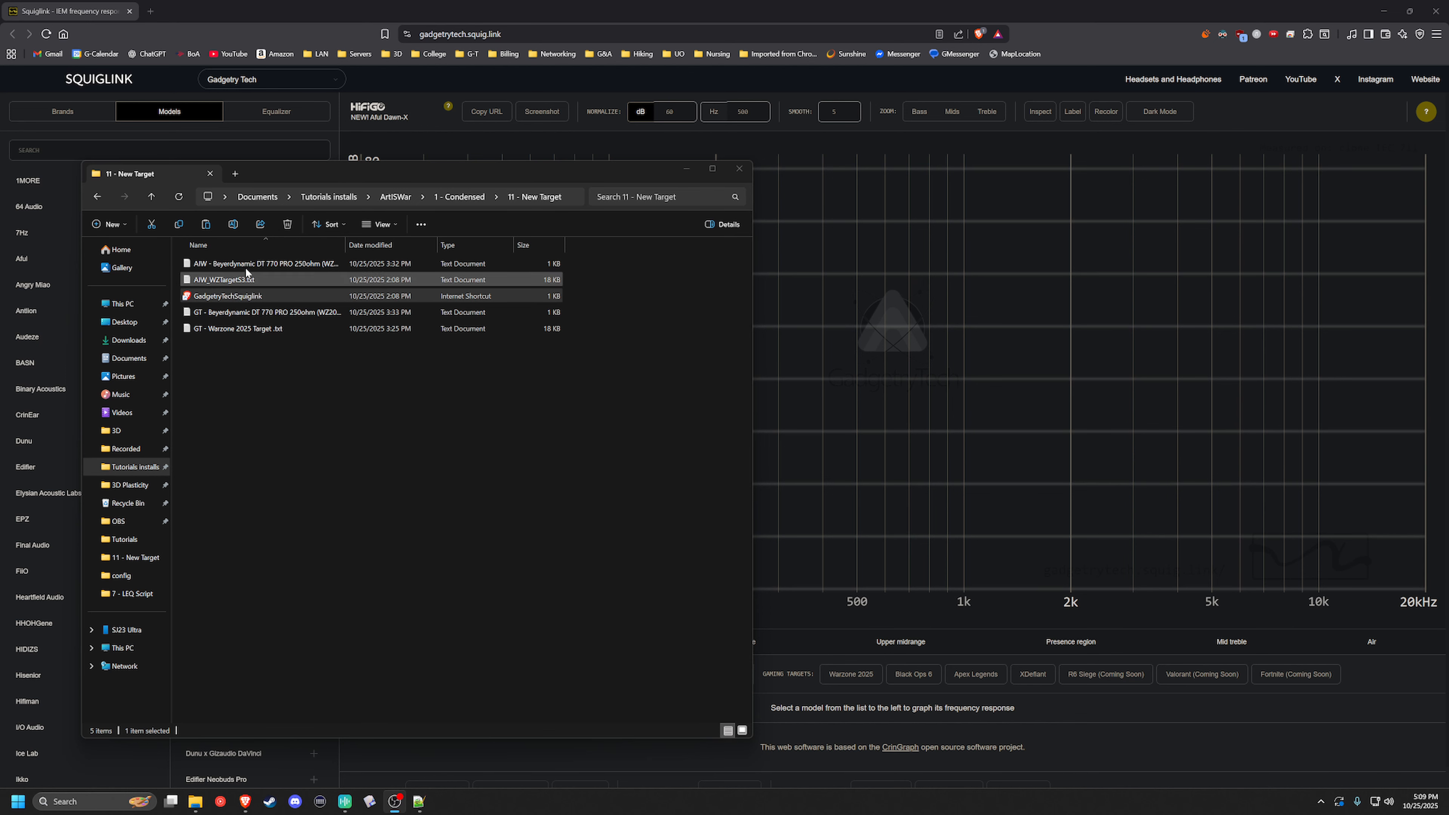
click(337, 4)
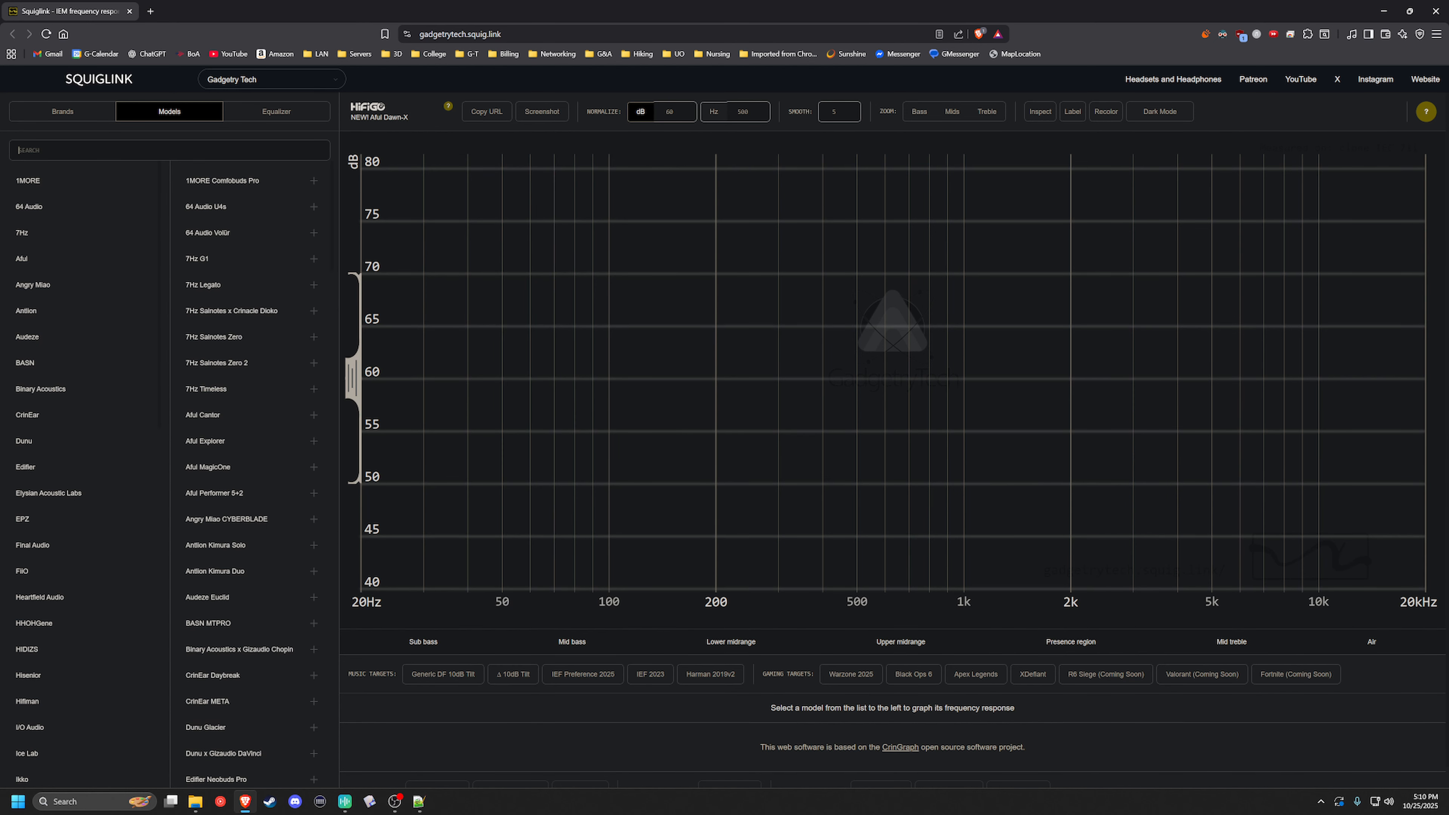
Search the models for "DT 770", open IEM World's Beyerdynamic DT 770 PRO 250ohm graph twice, and return to the Gadgetry Tech page.
text(DT7)
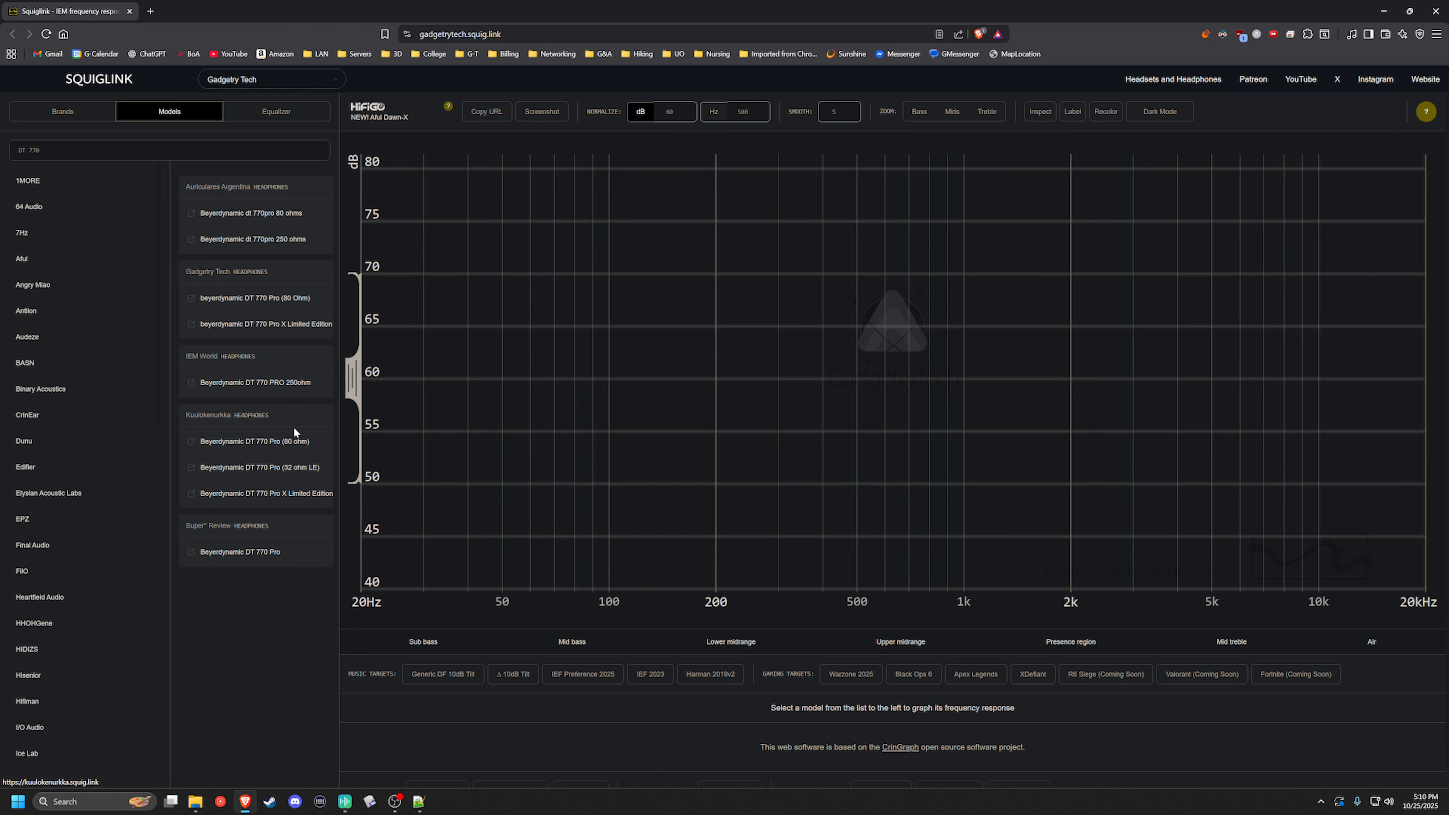
click(265, 383)
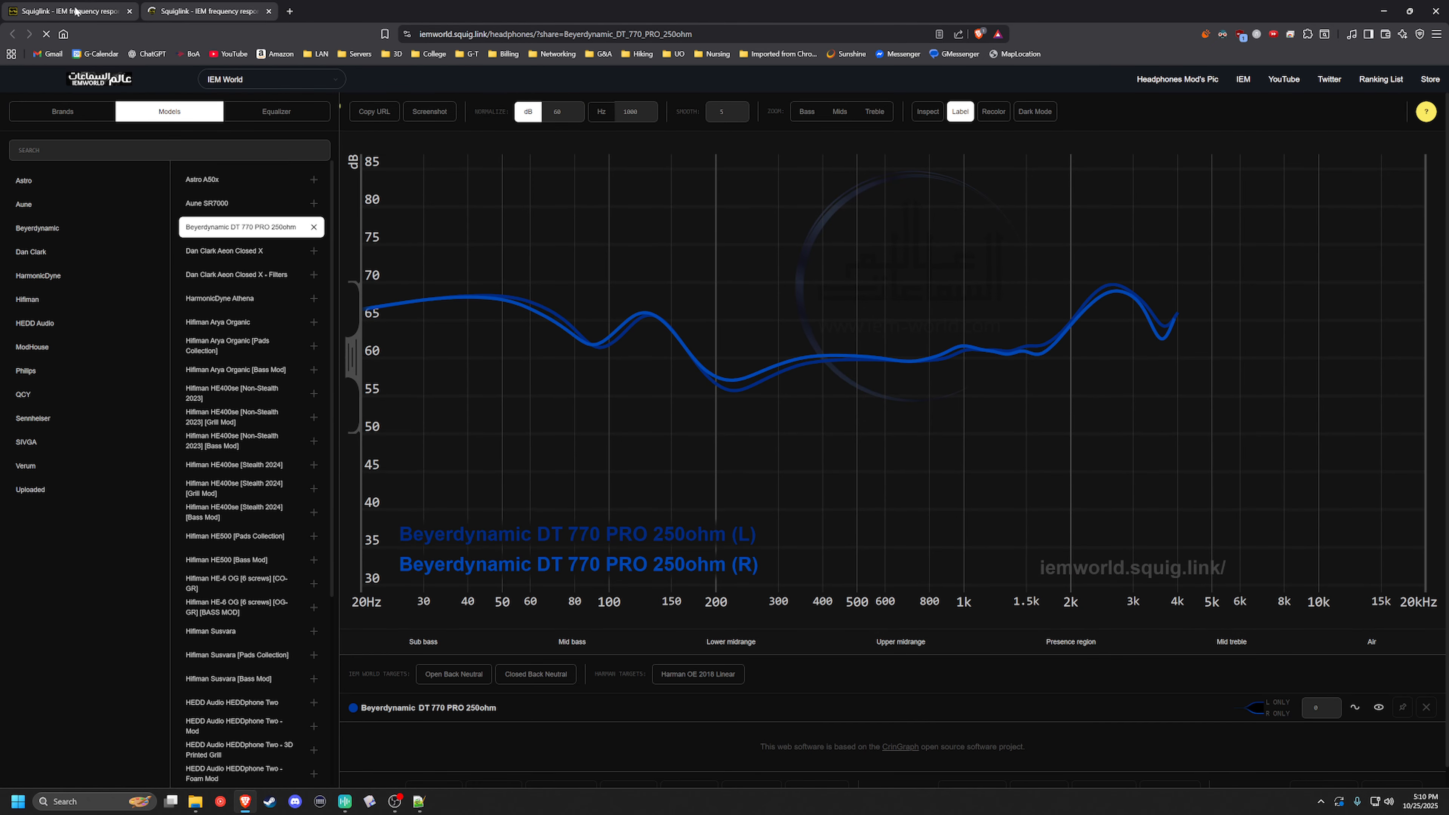
click(16, 6)
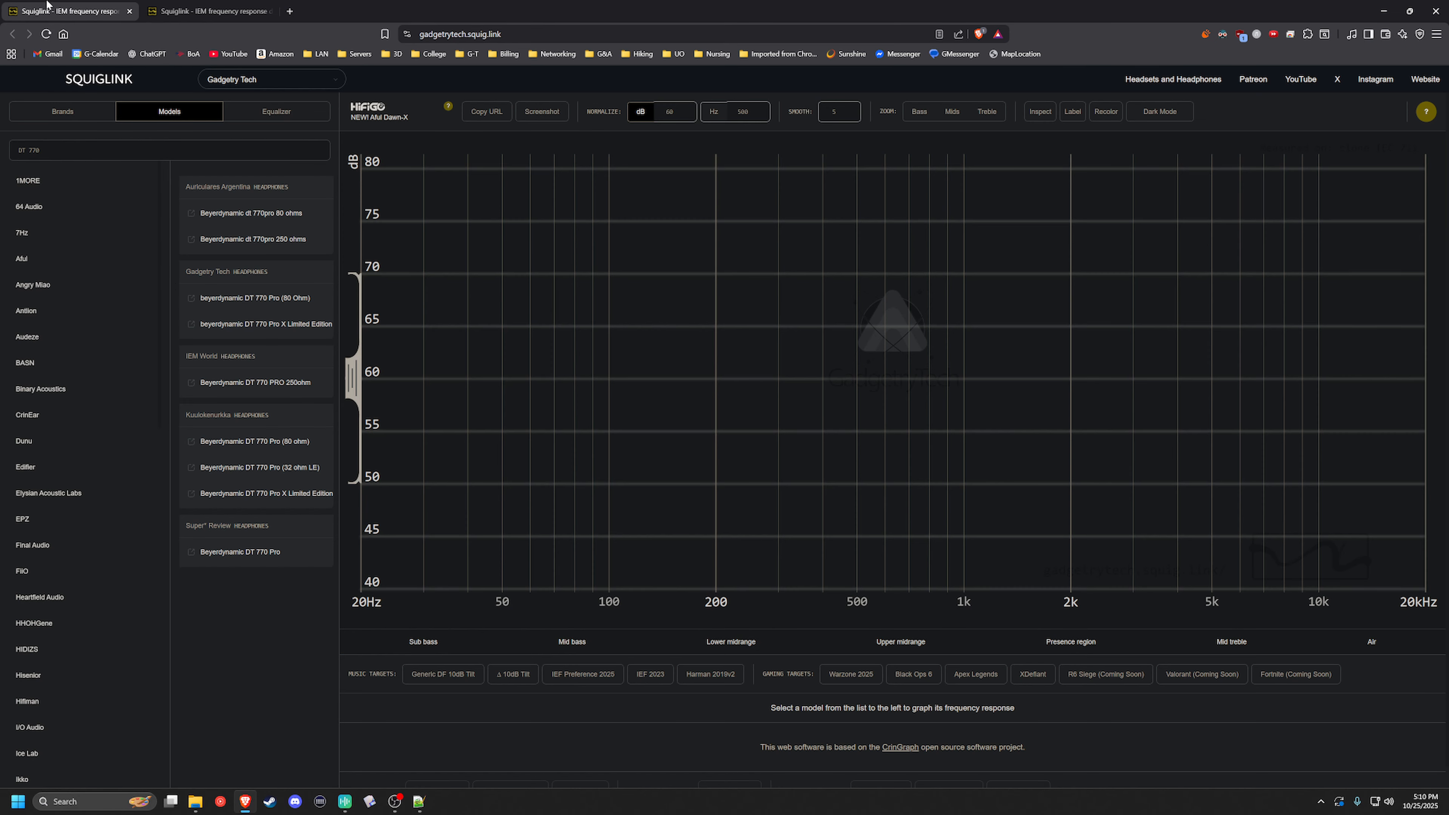
click(251, 383)
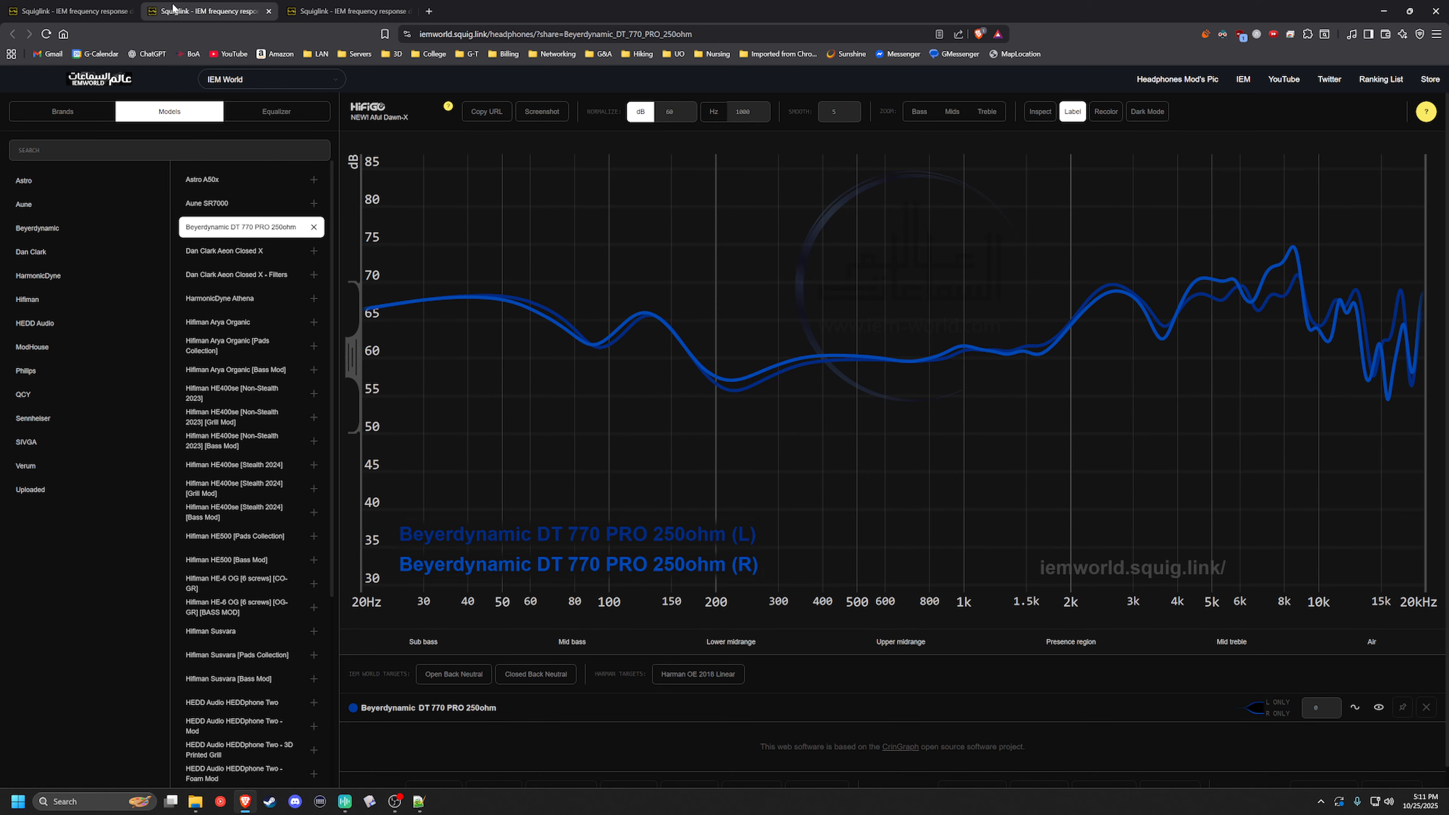
click(69, 11)
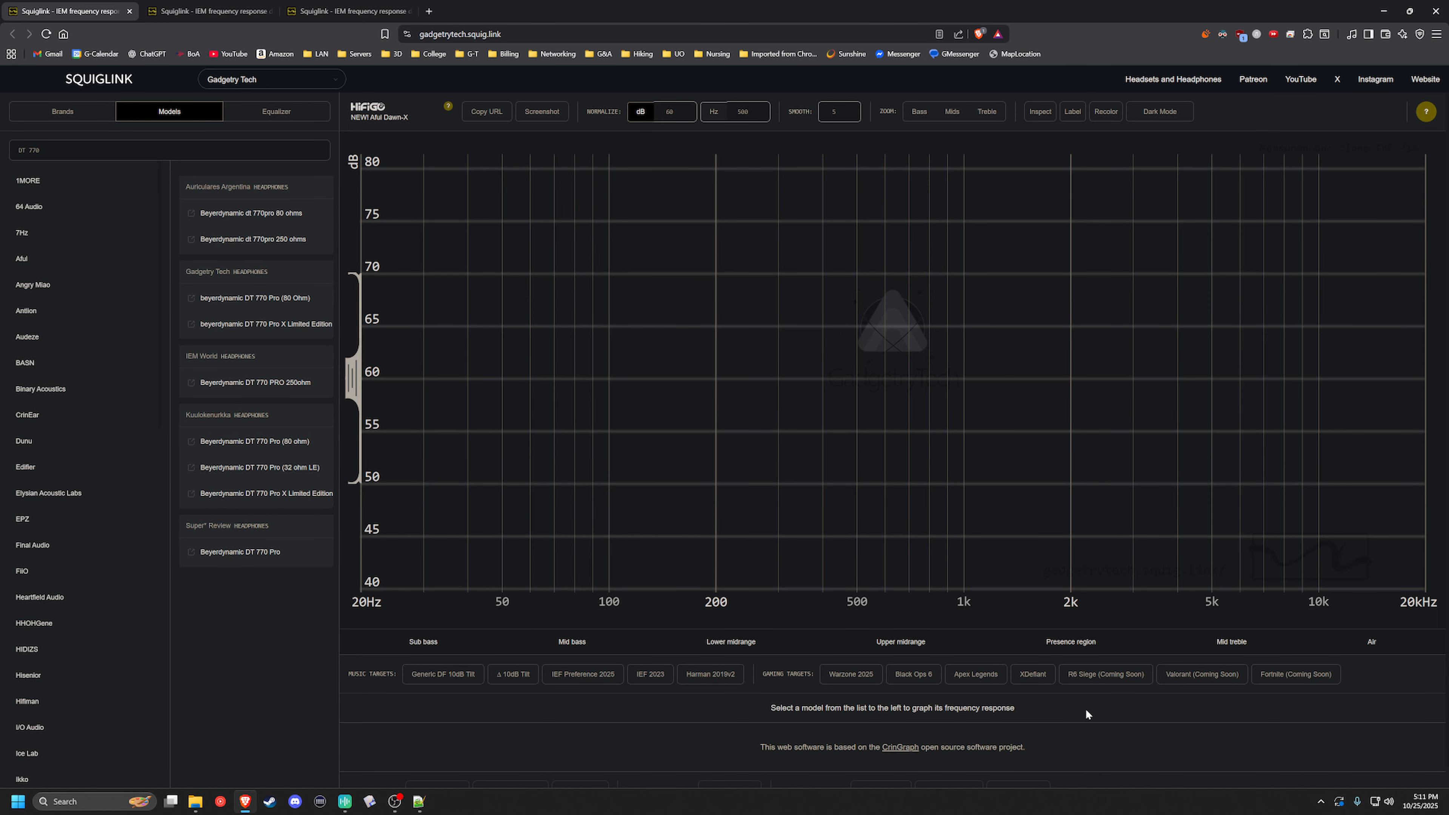
Locate the AIW_WZTargetS3.txt target file in the 11 - New Target folder and return to the Squiglink page.
mouse_move(195, 801)
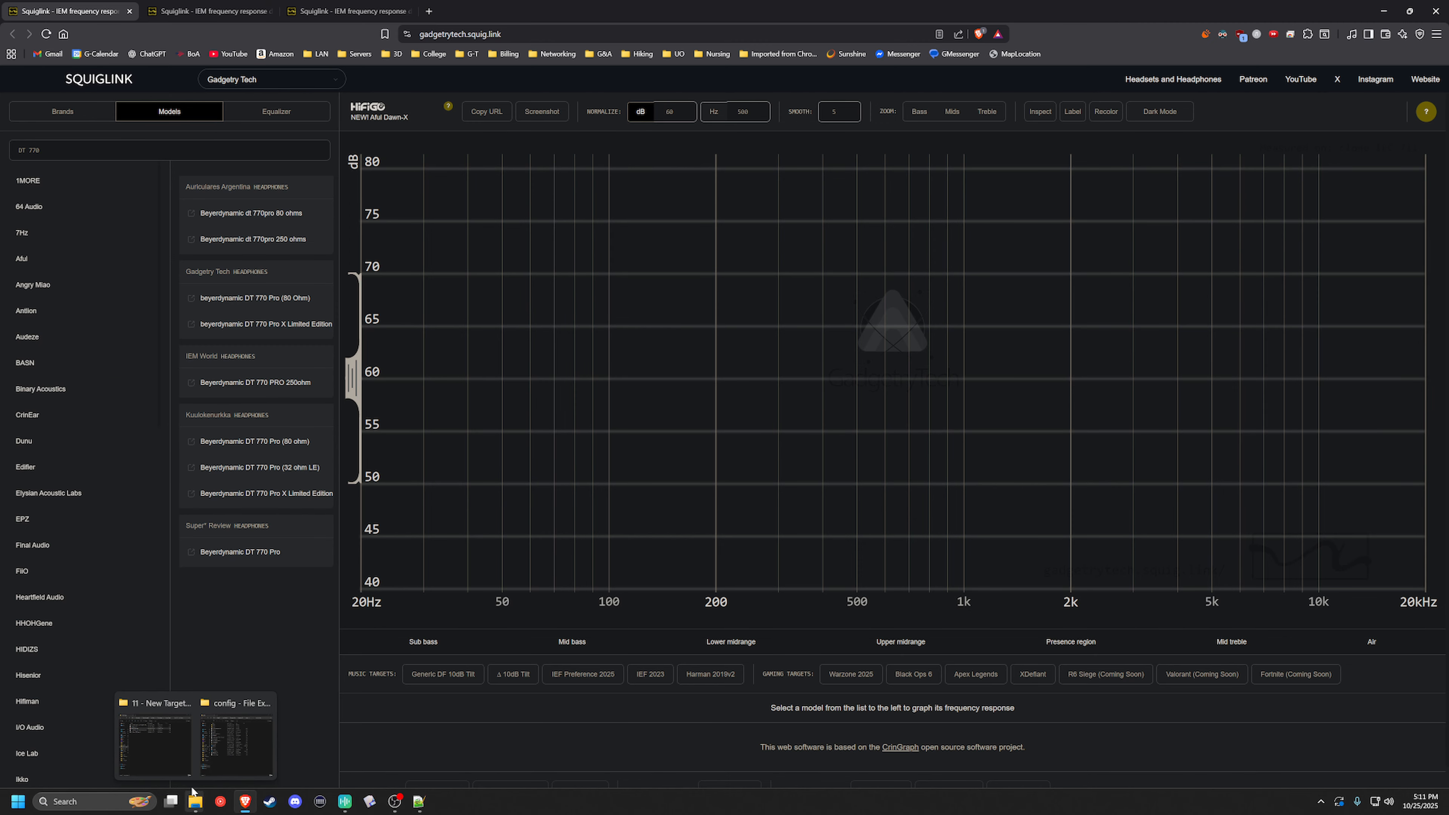
click(175, 757)
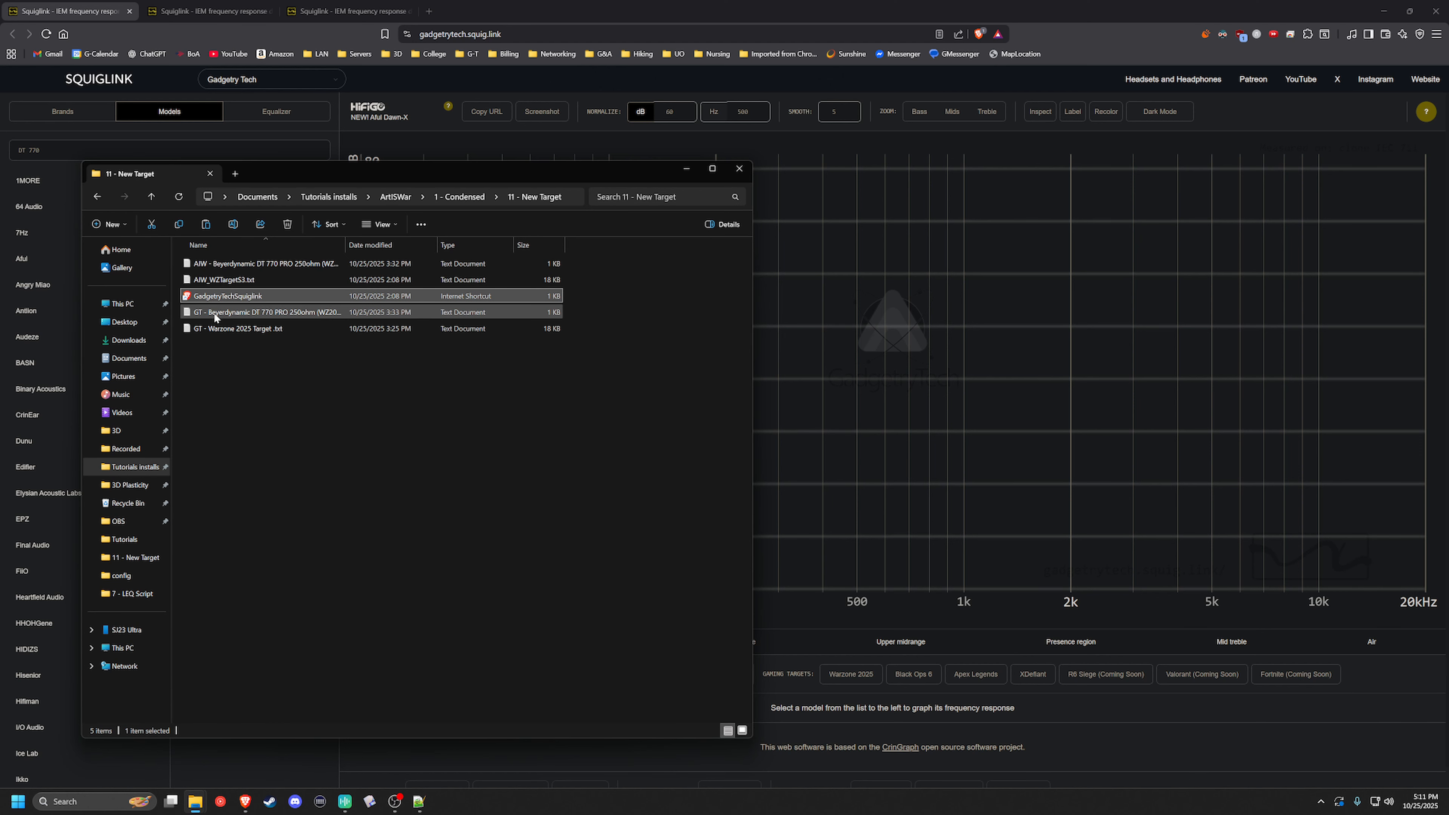
click(220, 280)
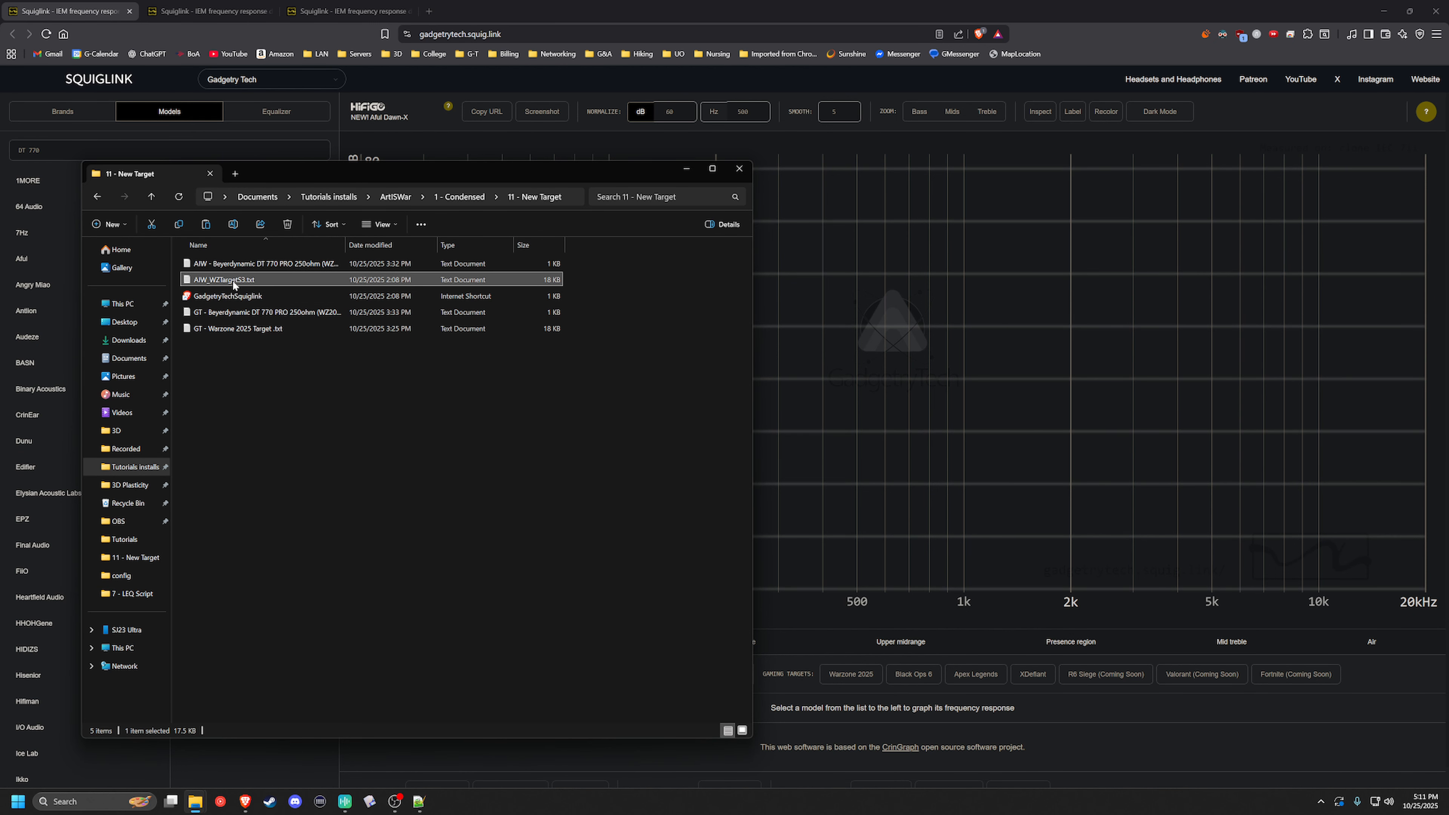
click(862, 8)
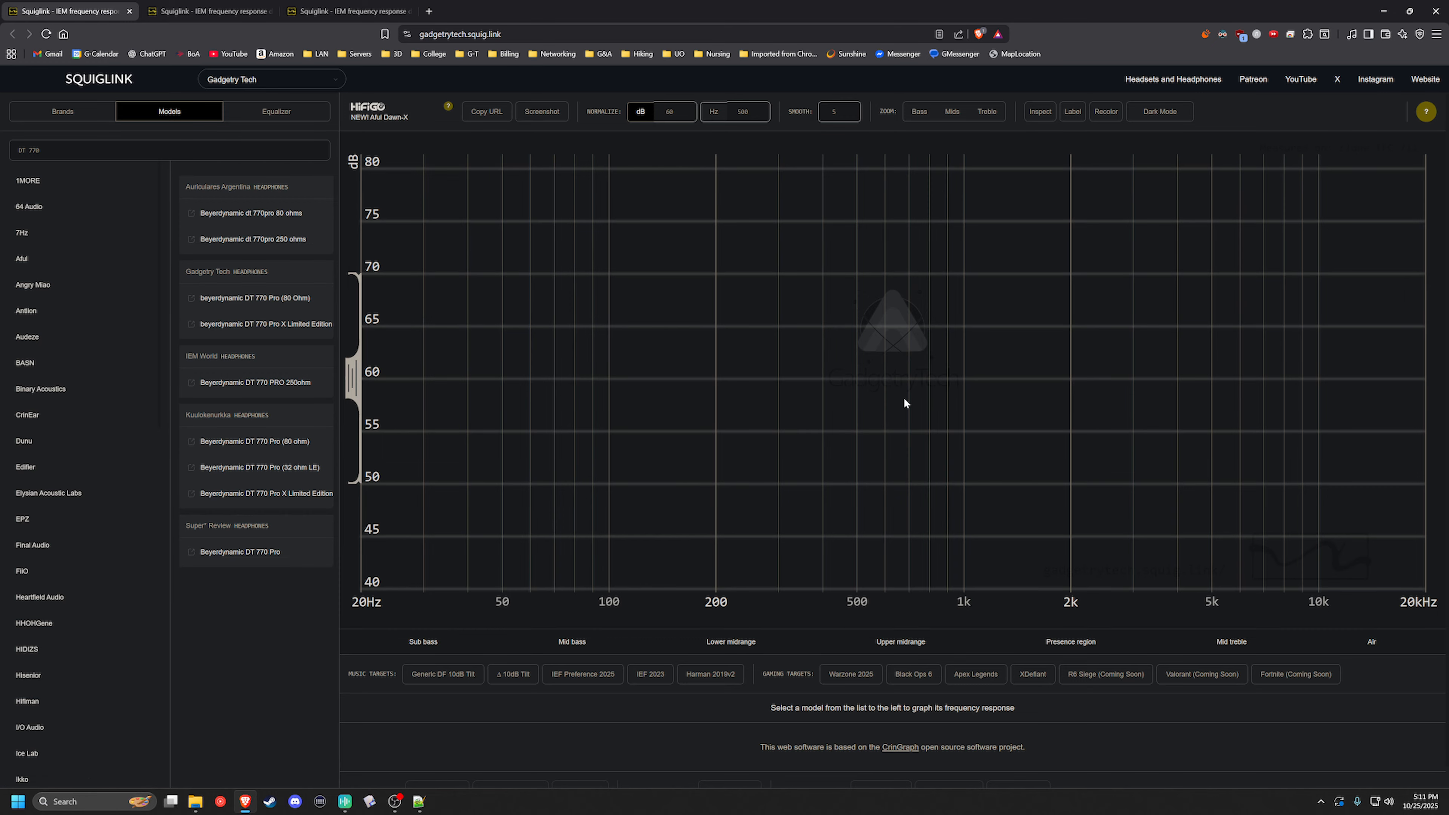
Plot the Warzone 2025 gaming target, start downloading it to the 11 - New Target folder, and cancel the save.
click(860, 680)
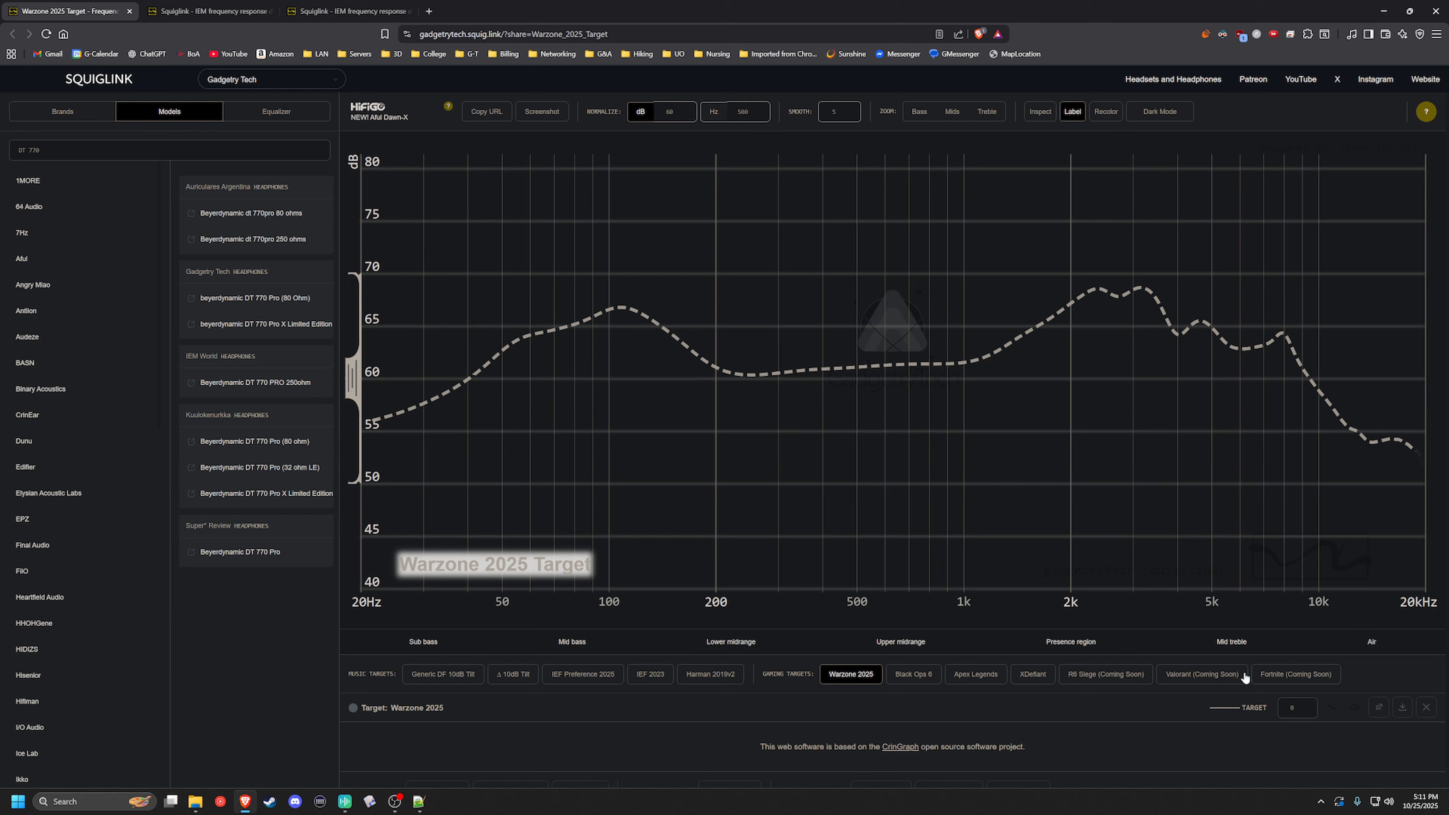
click(1403, 710)
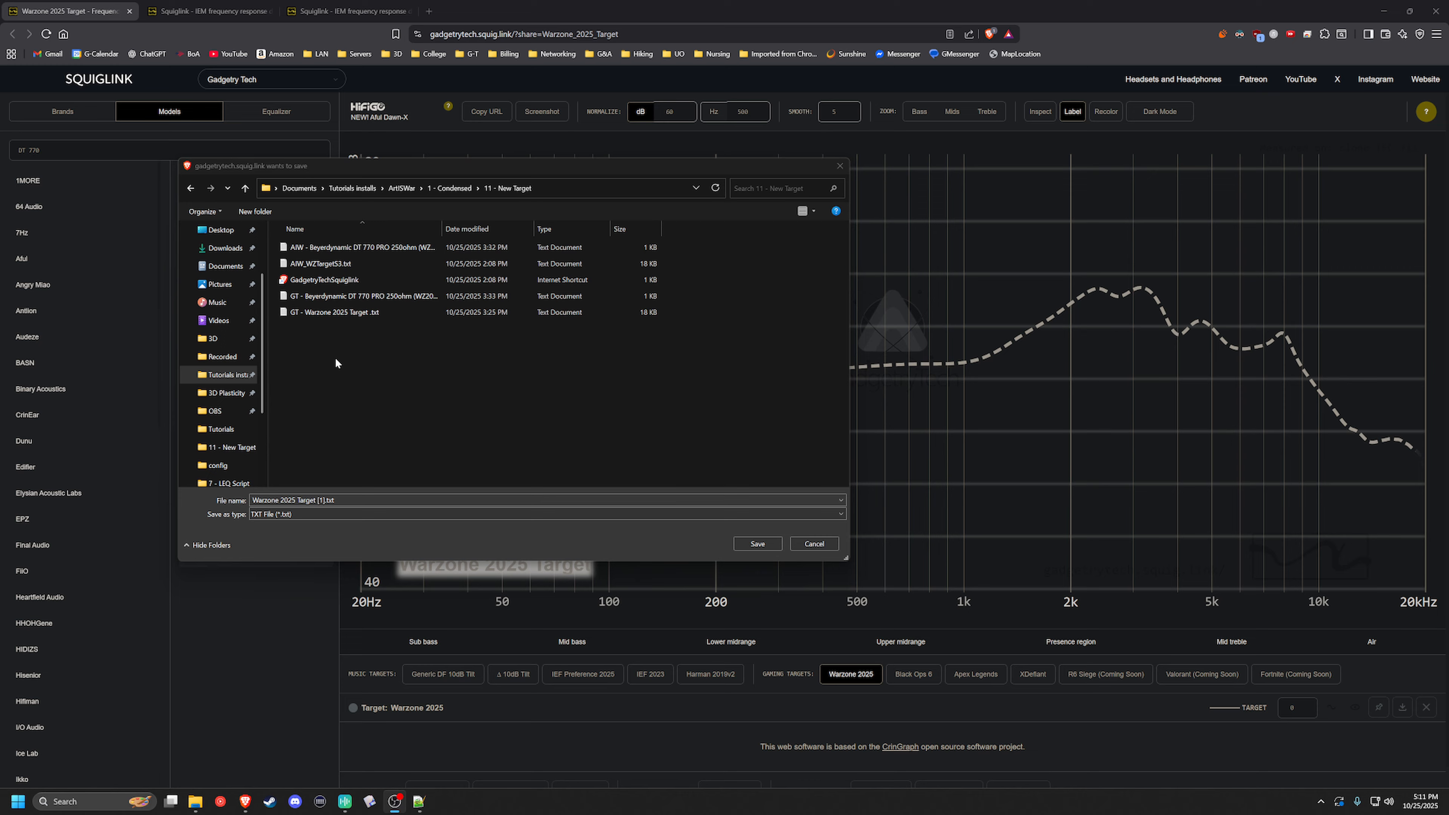
click(343, 313)
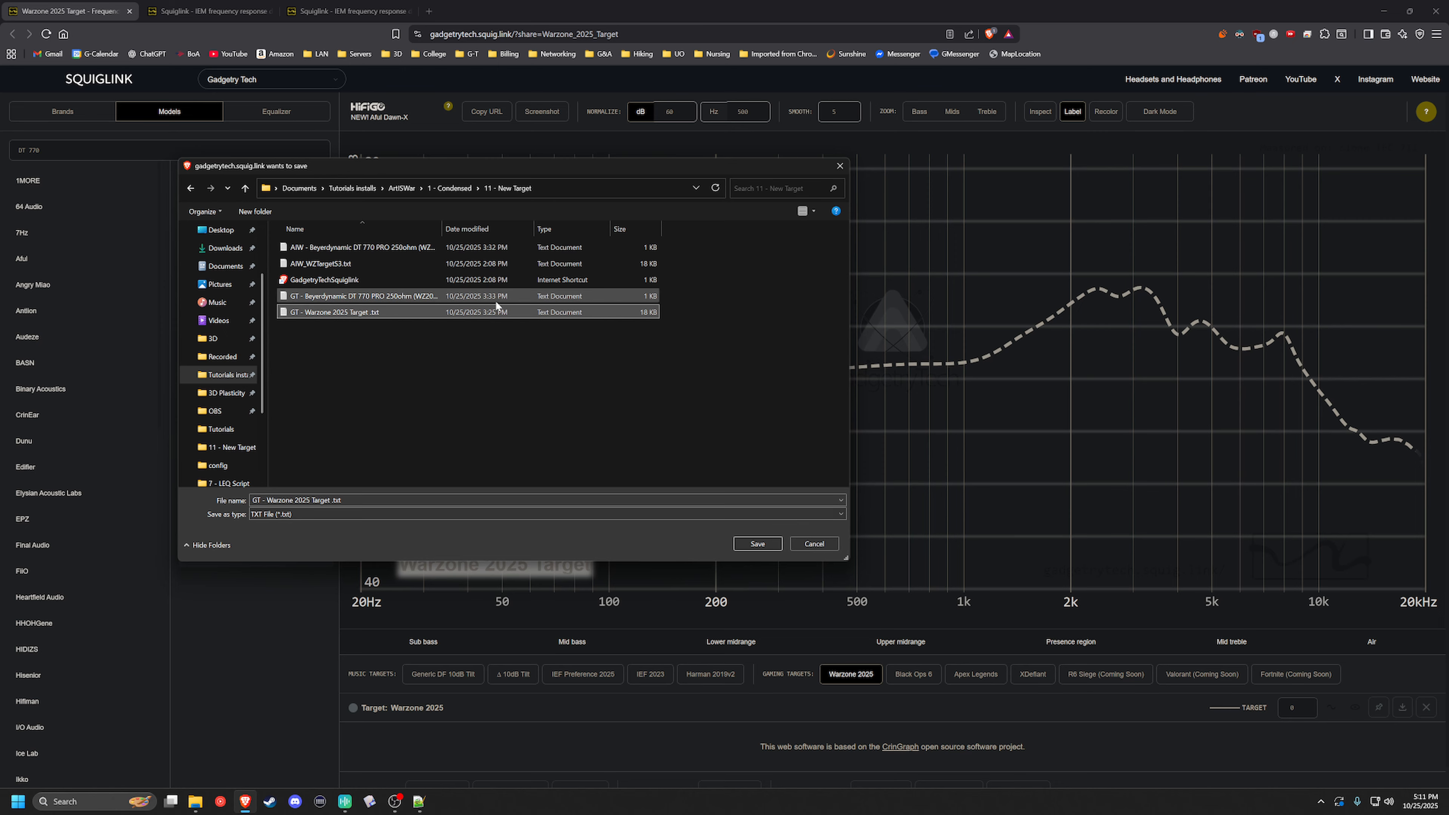
click(825, 545)
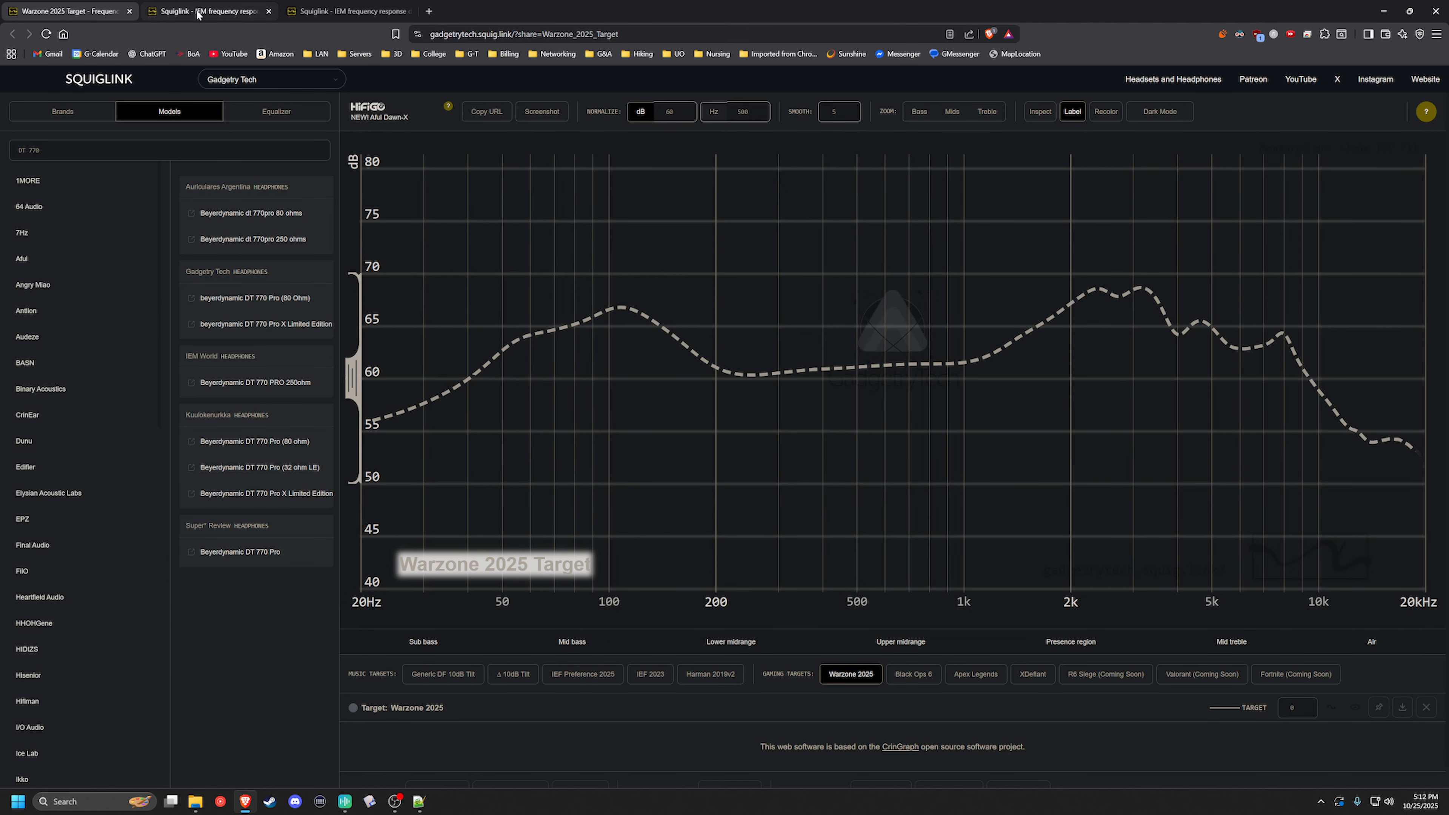
On the first IEM World DT 770 page, upload AIW_WZTargetS3.txt from the 11 - New Target folder as the equalizer target.
click(205, 11)
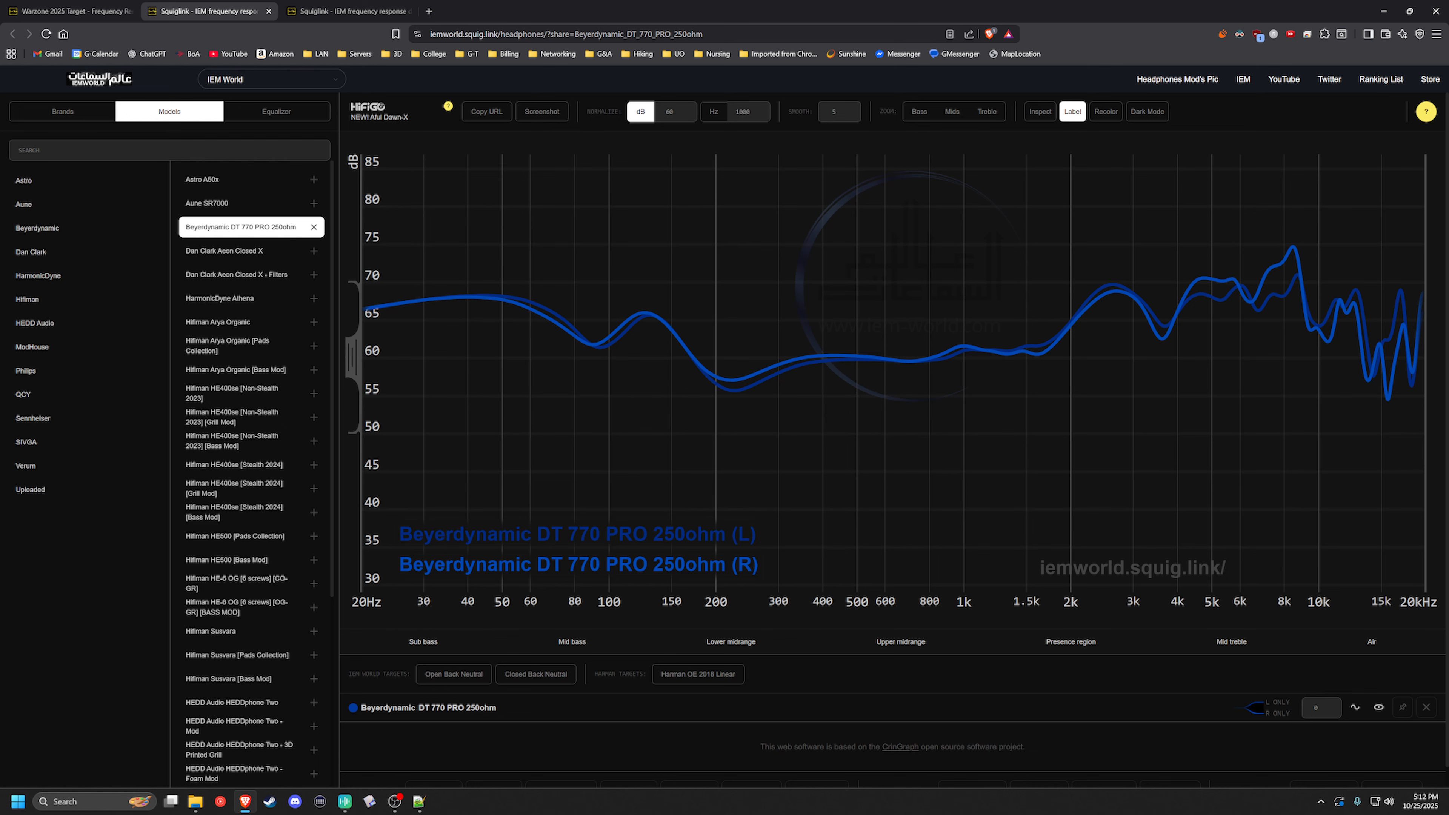
click(286, 114)
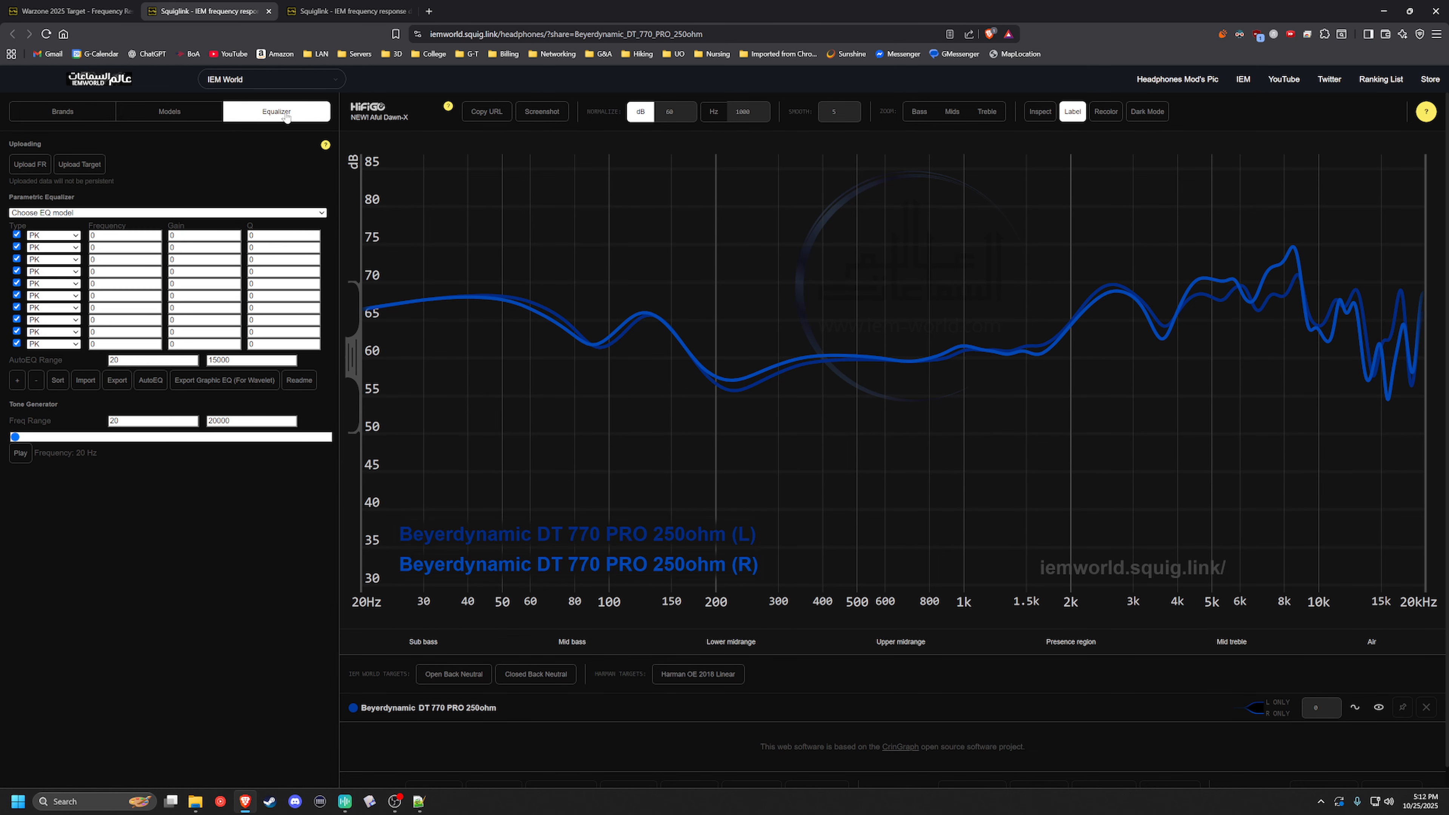
click(70, 164)
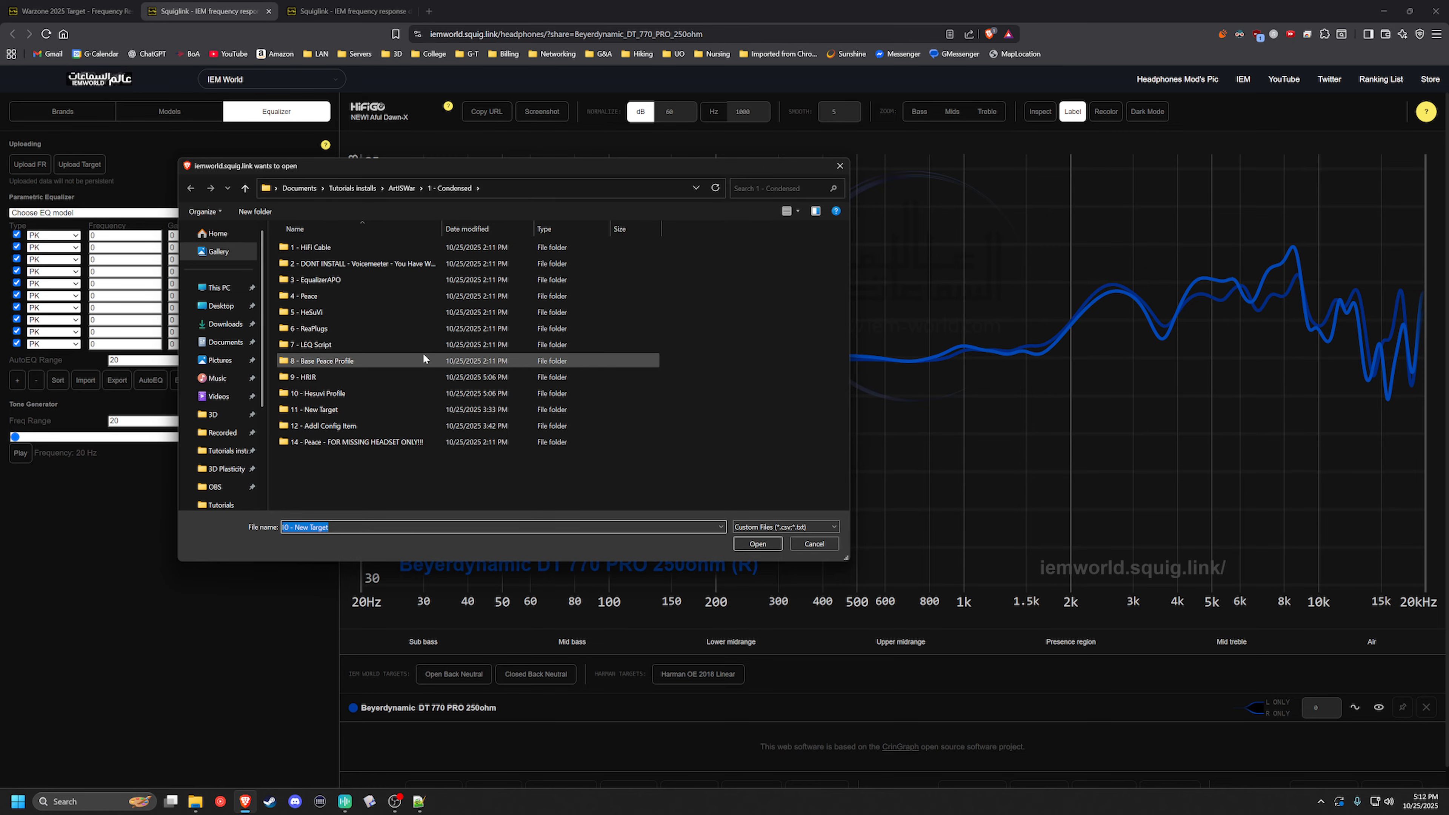
double_click(375, 404)
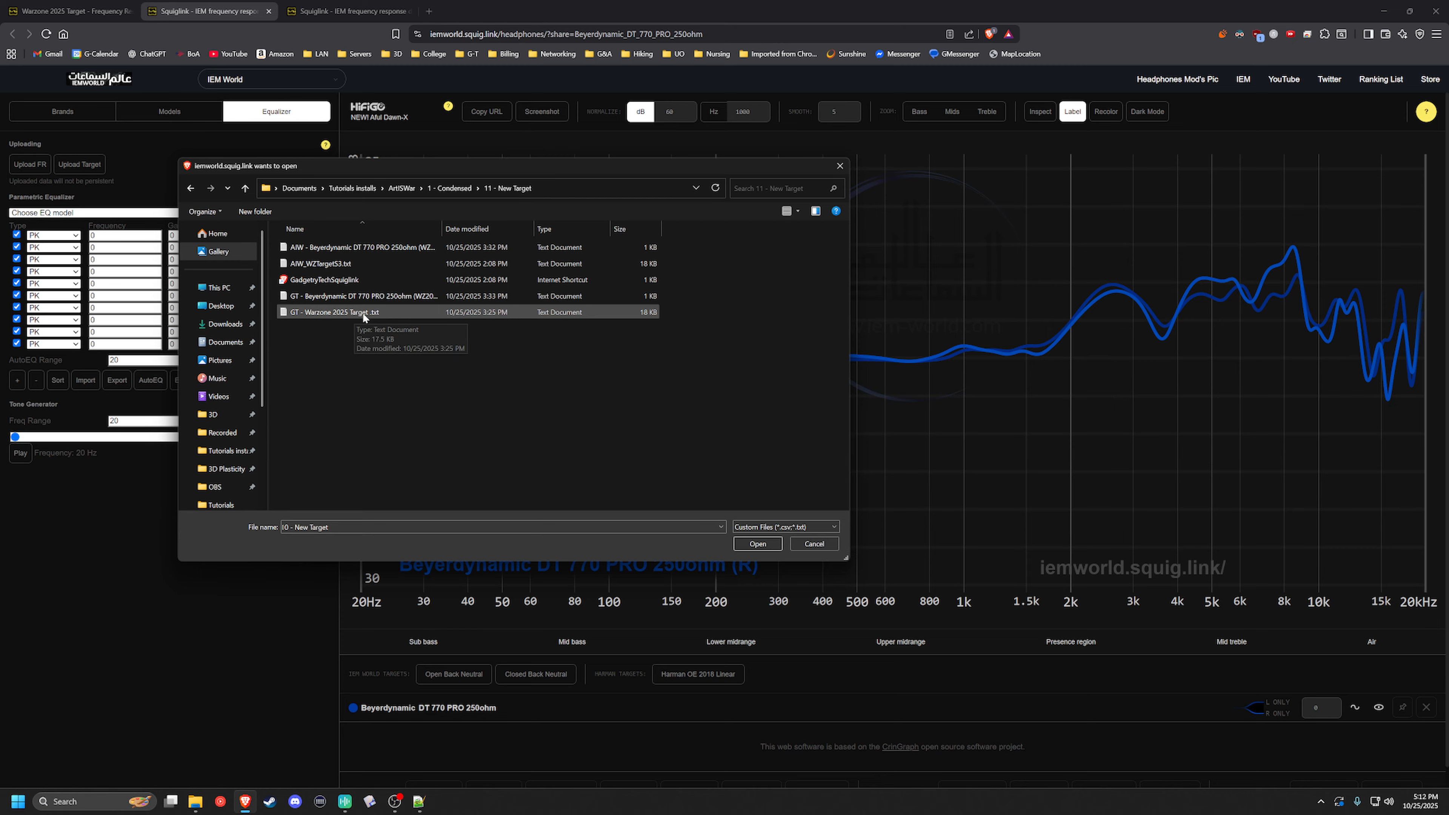
click(335, 266)
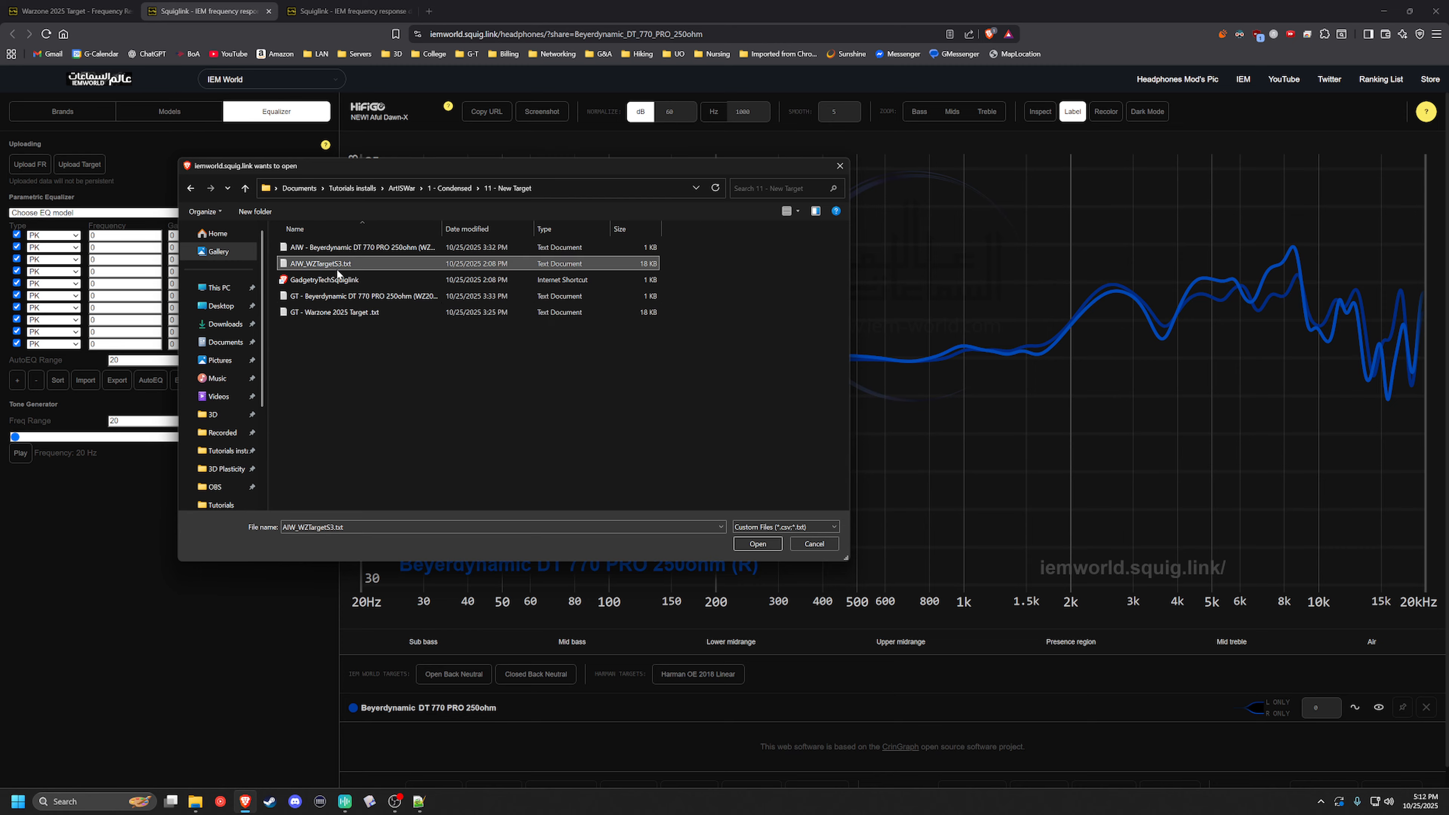
click(758, 543)
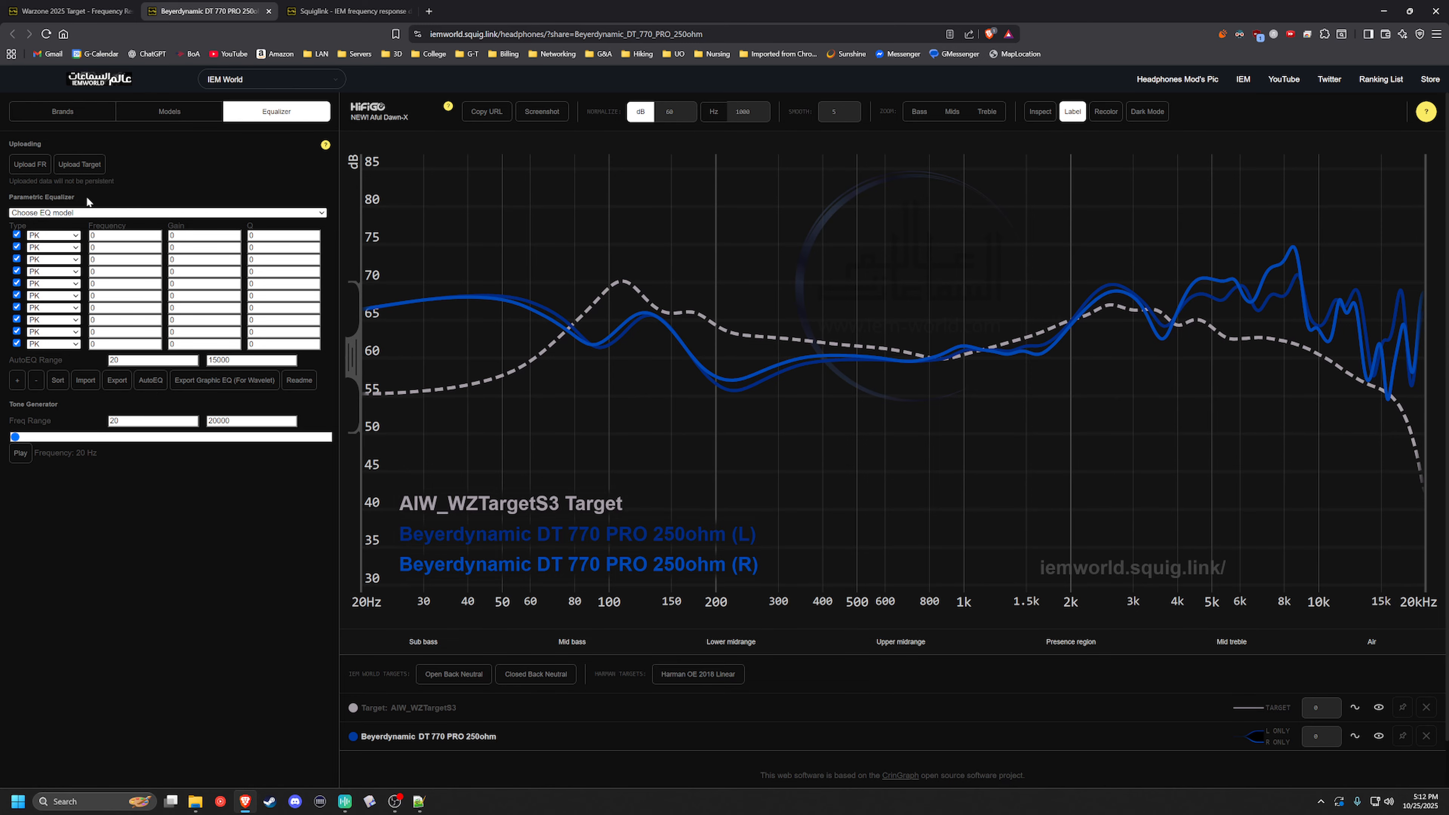
Run AutoEQ on the Beyerdynamic DT 770 PRO 250ohm, start exporting as AIW - Beyerdynamic DT 770 PRO 250ohm (WZ2025).txt, and cancel the save.
click(158, 212)
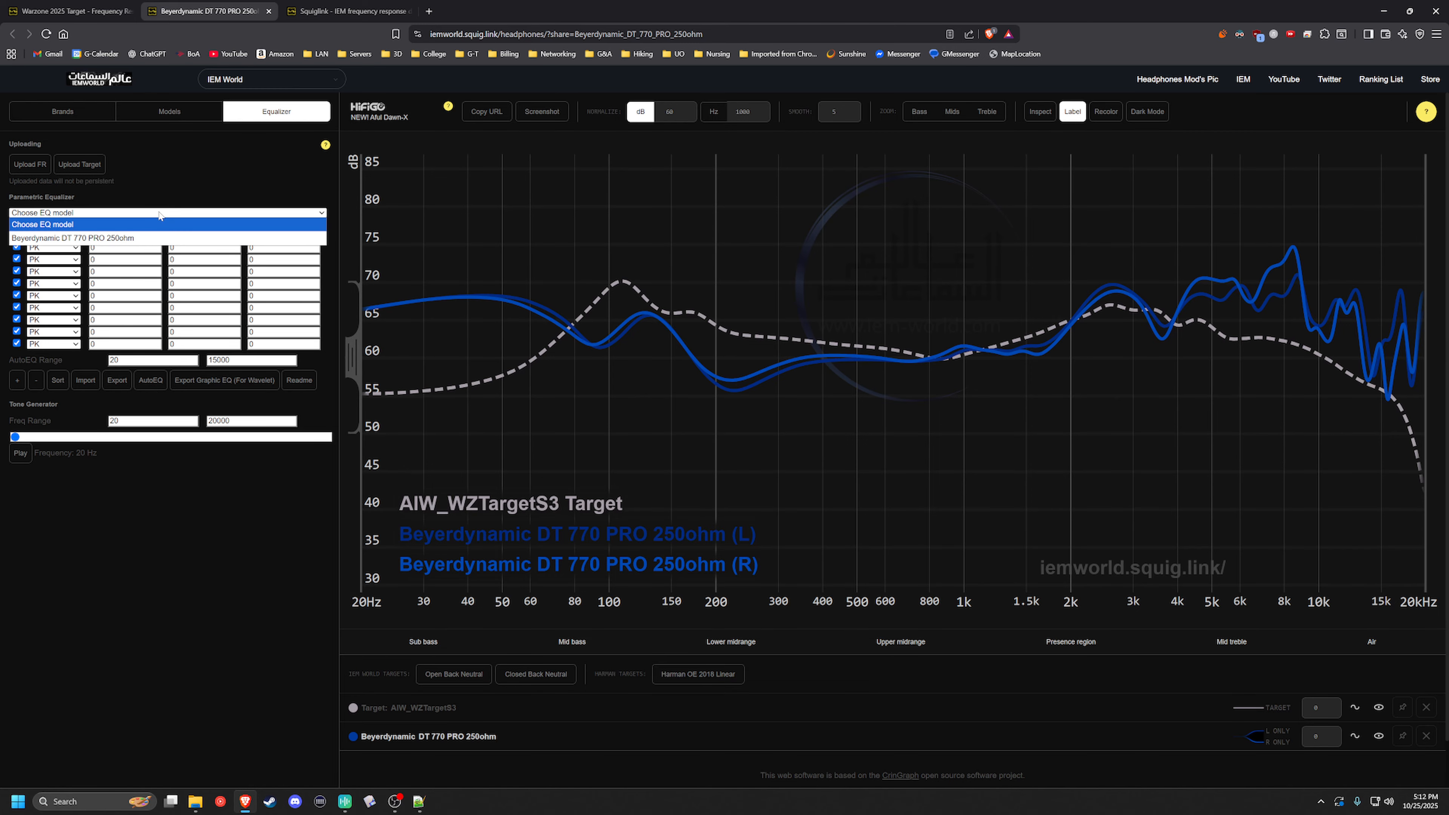
click(113, 238)
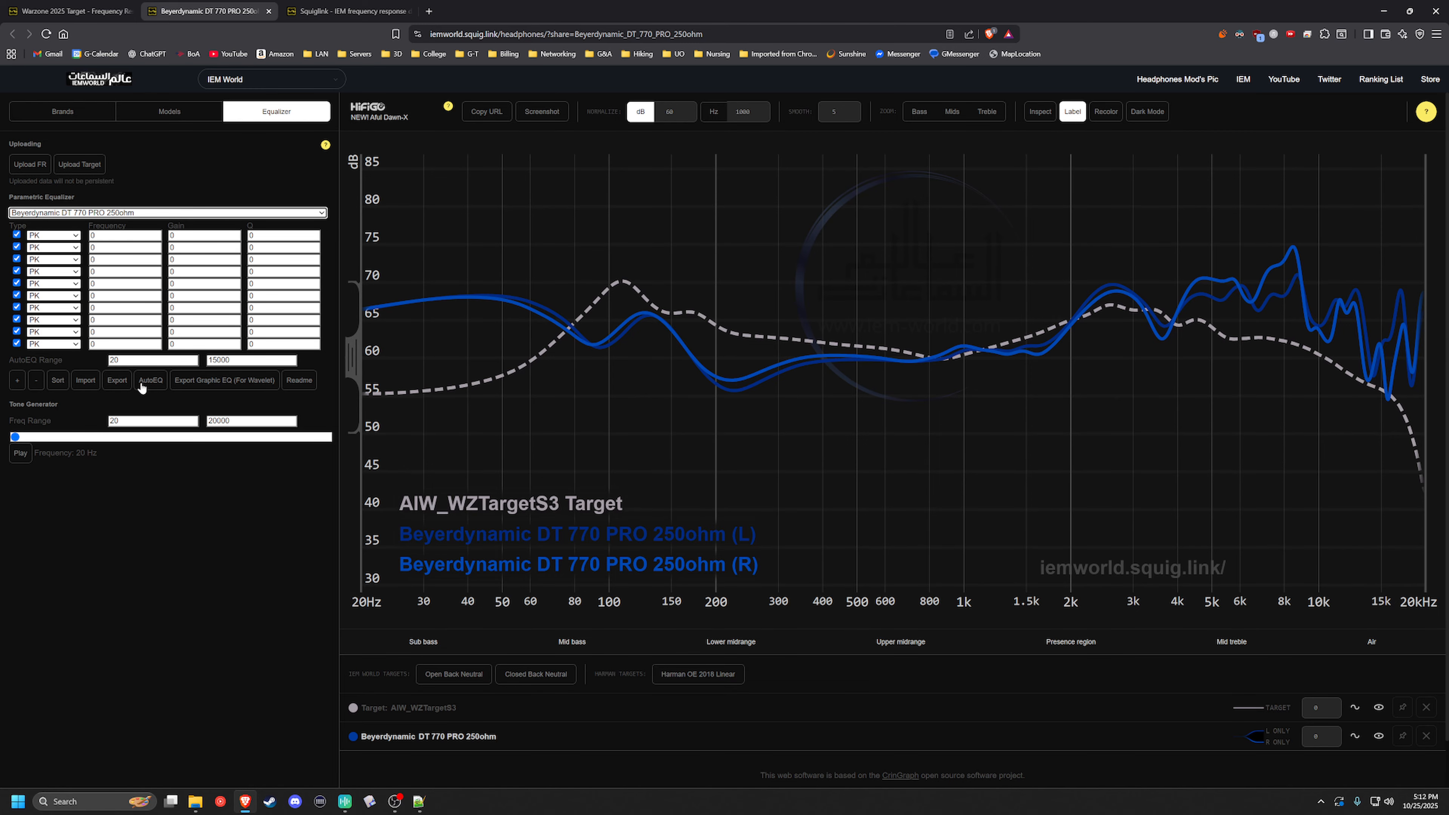
click(150, 379)
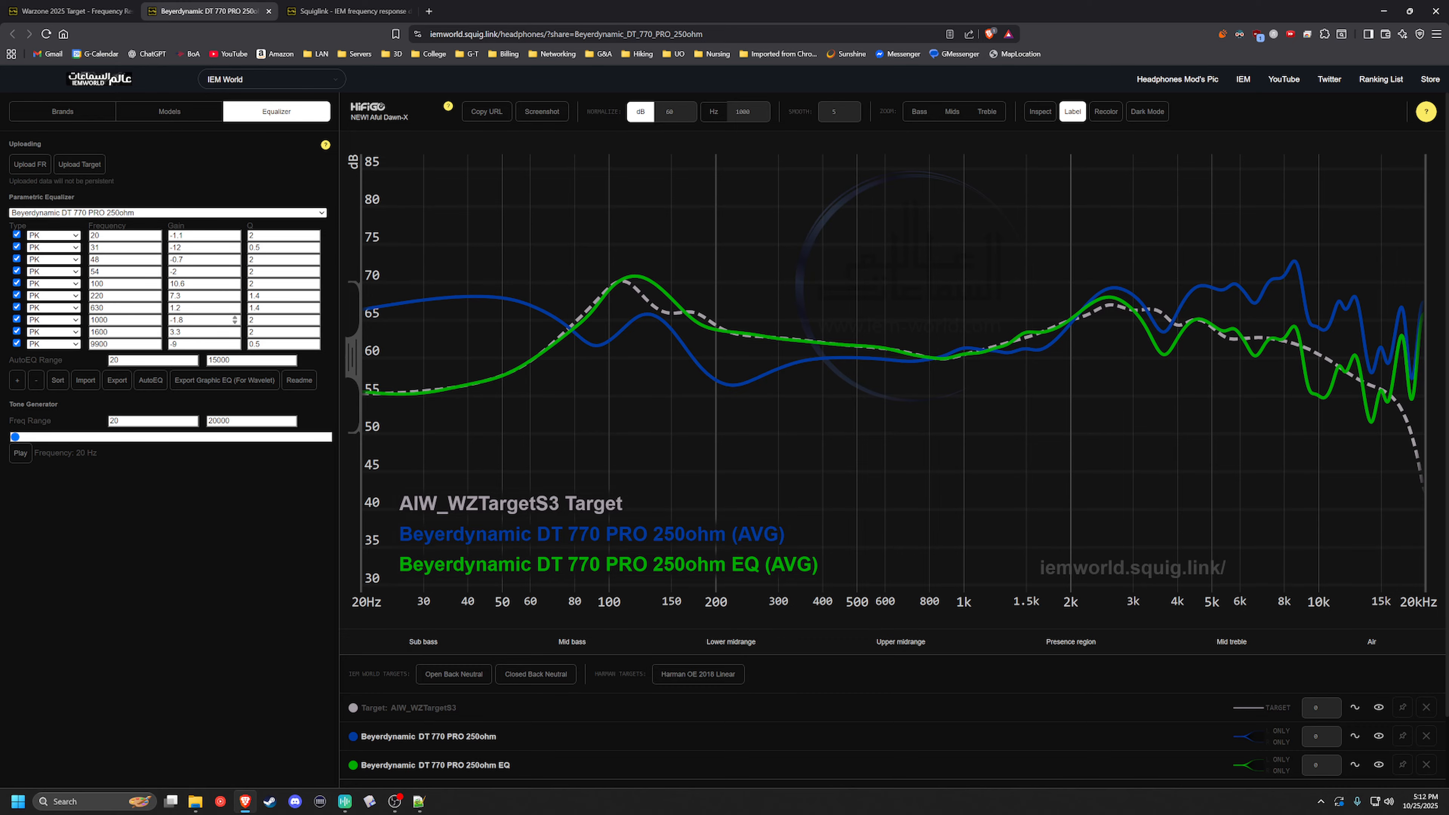
click(116, 382)
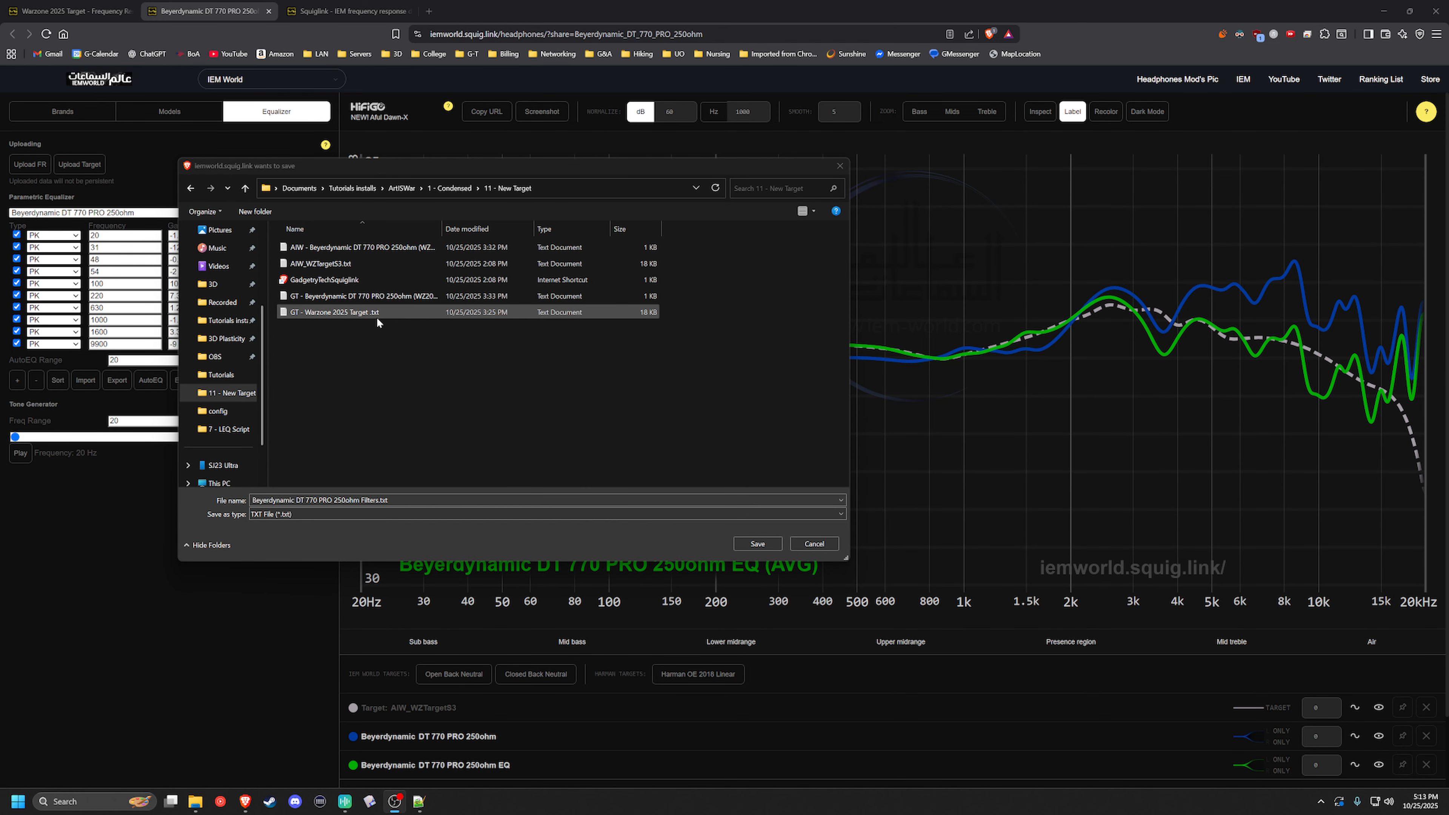
click(361, 249)
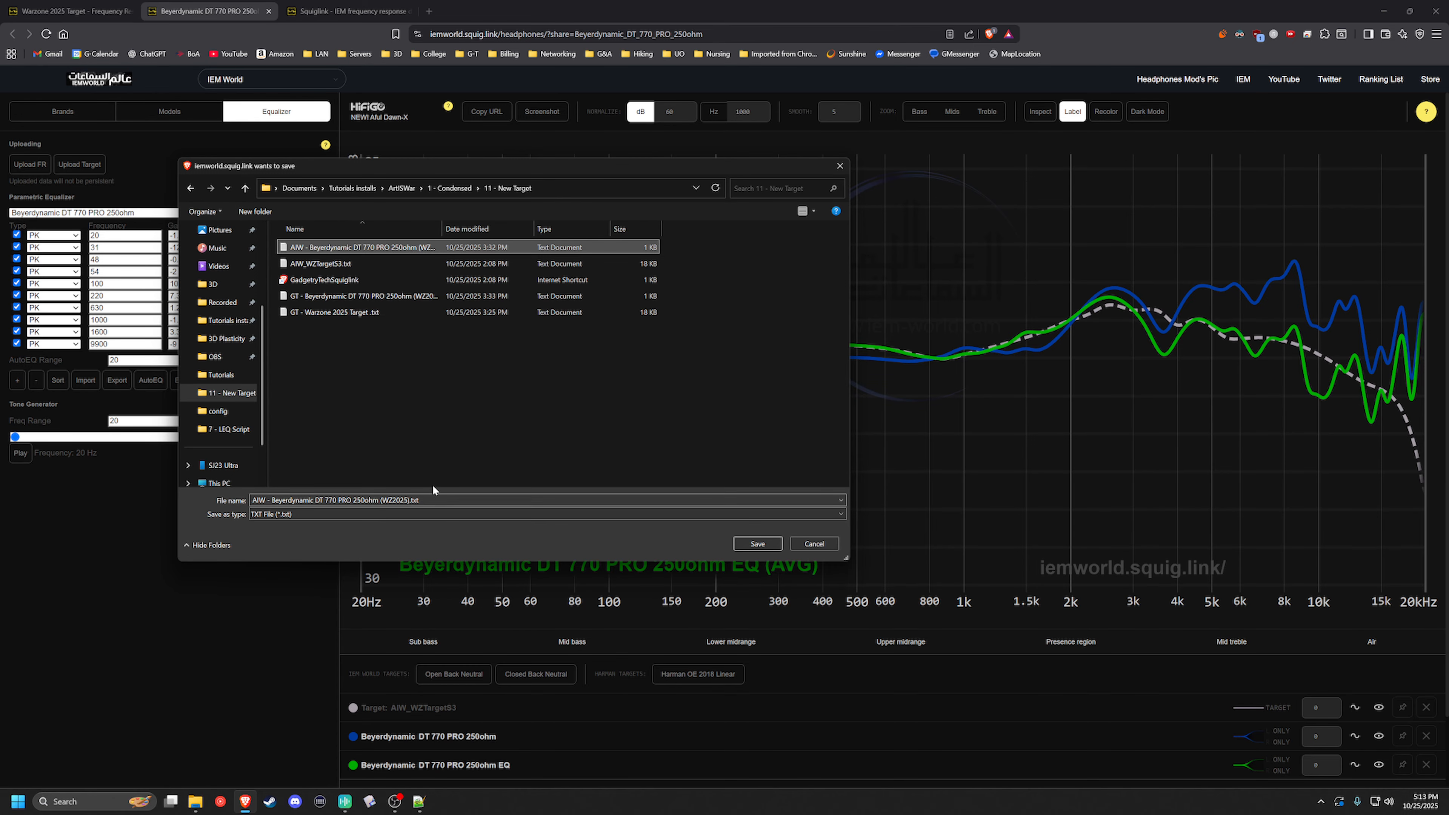
click(823, 544)
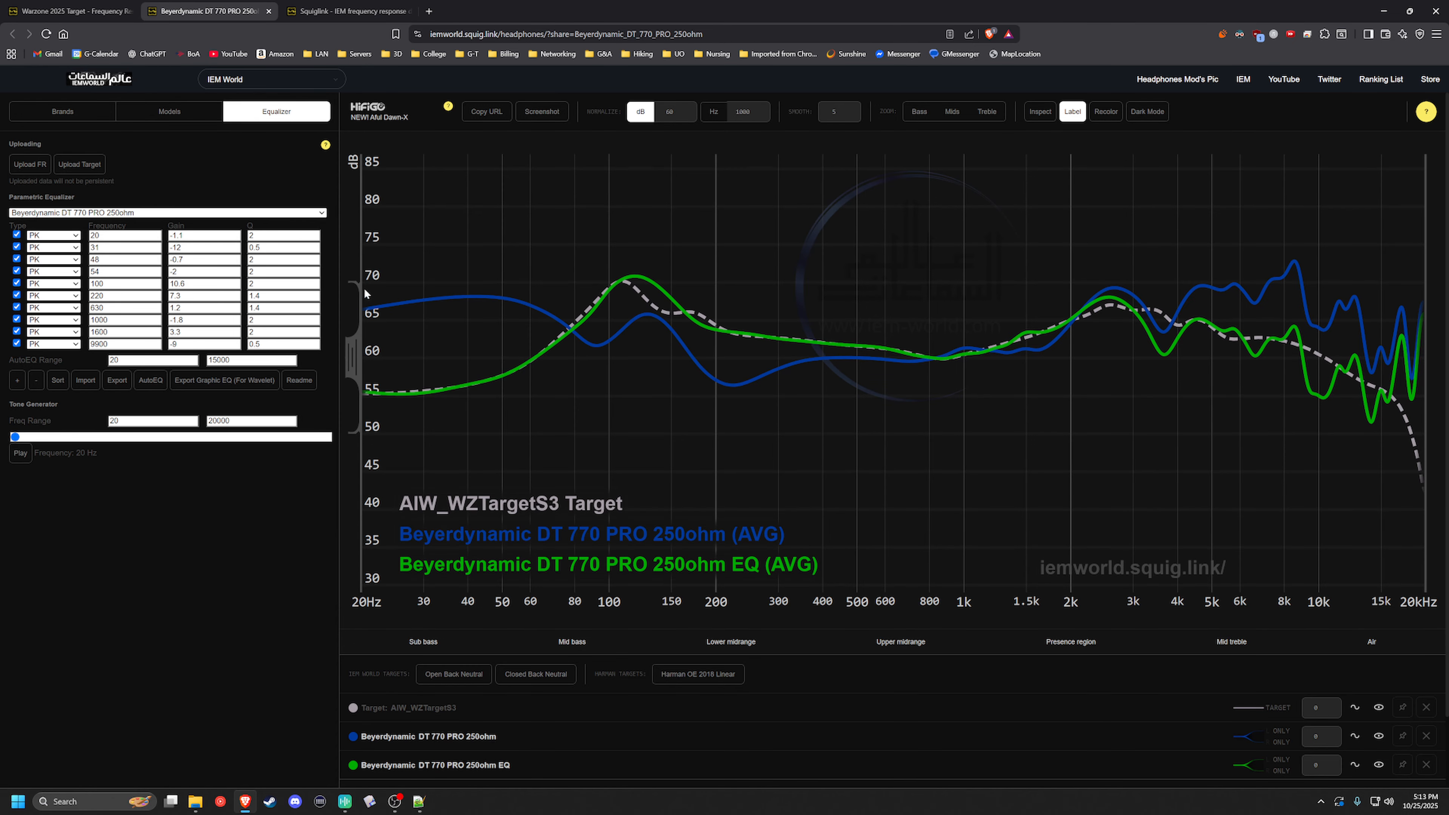
On the second IEM World DT 770 page, upload GT - Warzone 2025 Target .txt as the equalizer target.
click(340, 6)
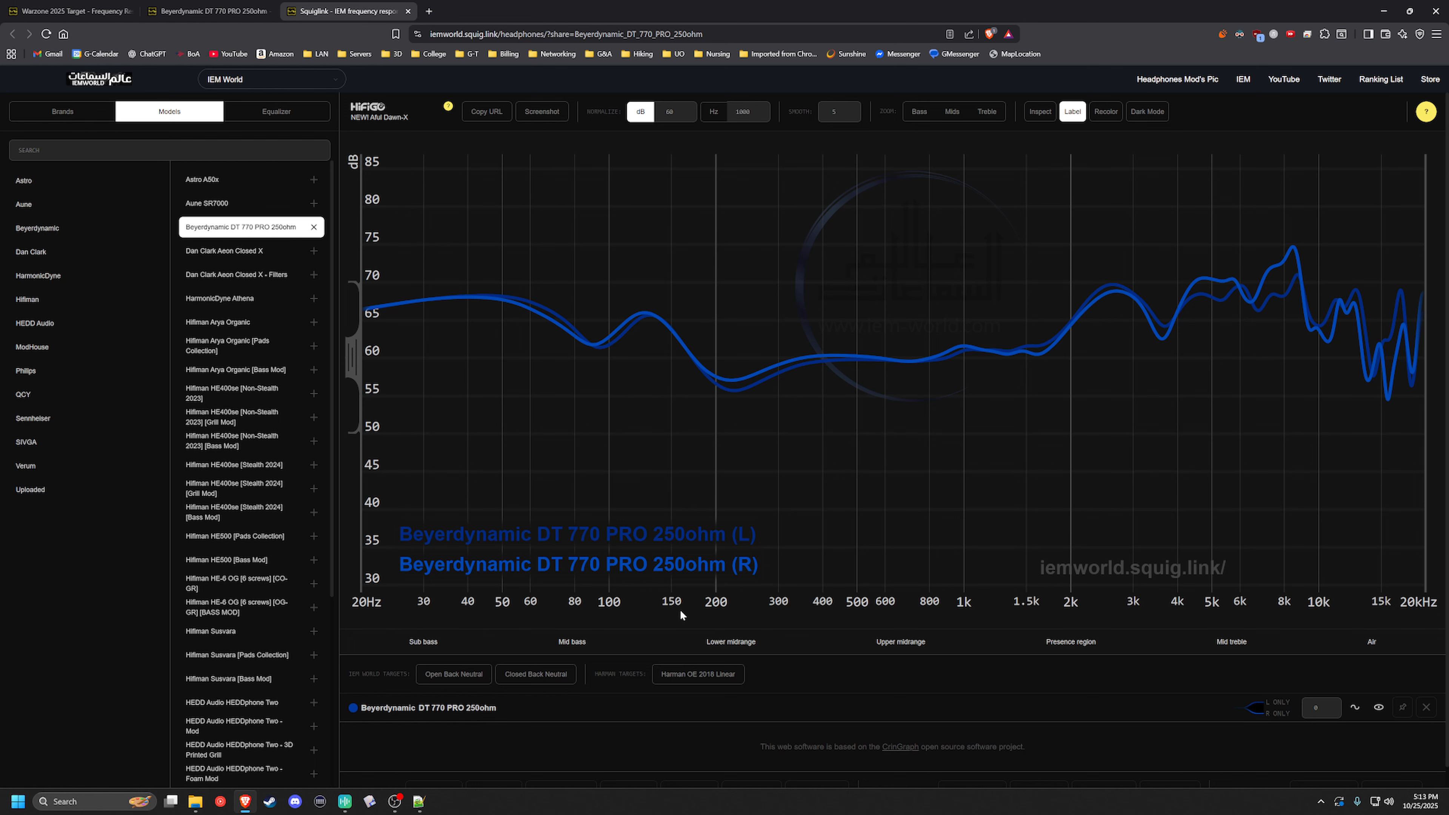
click(279, 116)
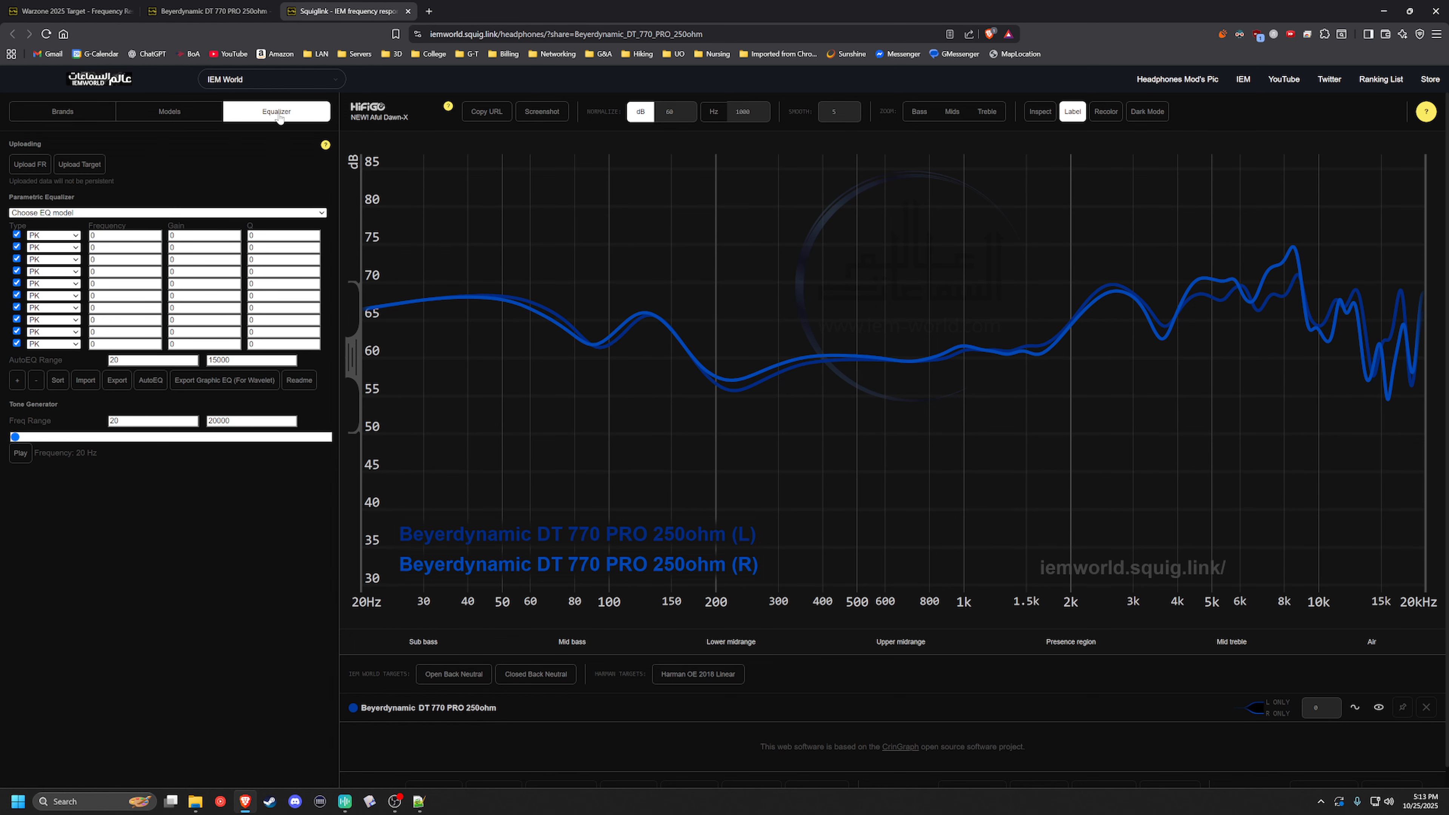
click(79, 166)
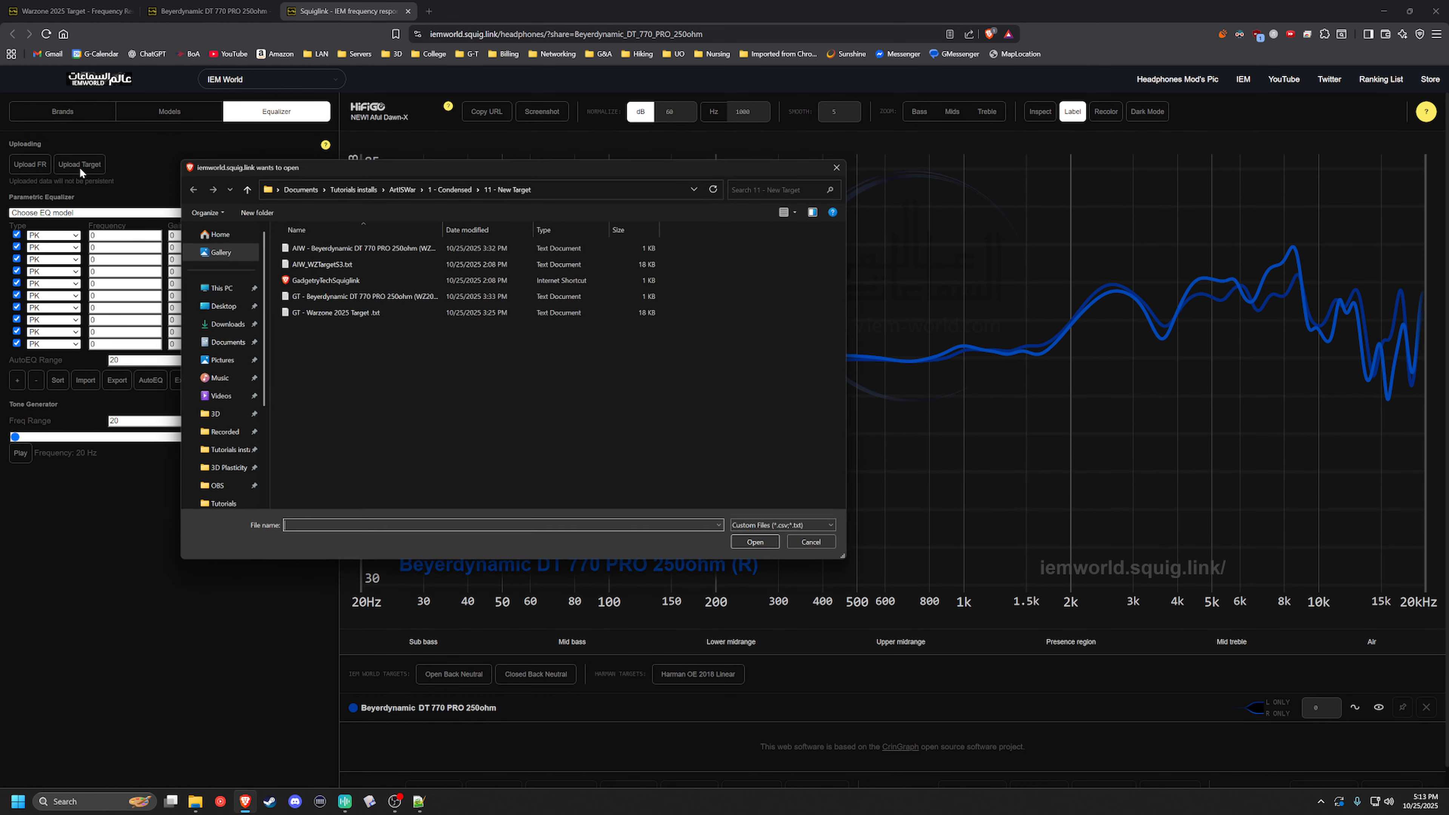
click(356, 313)
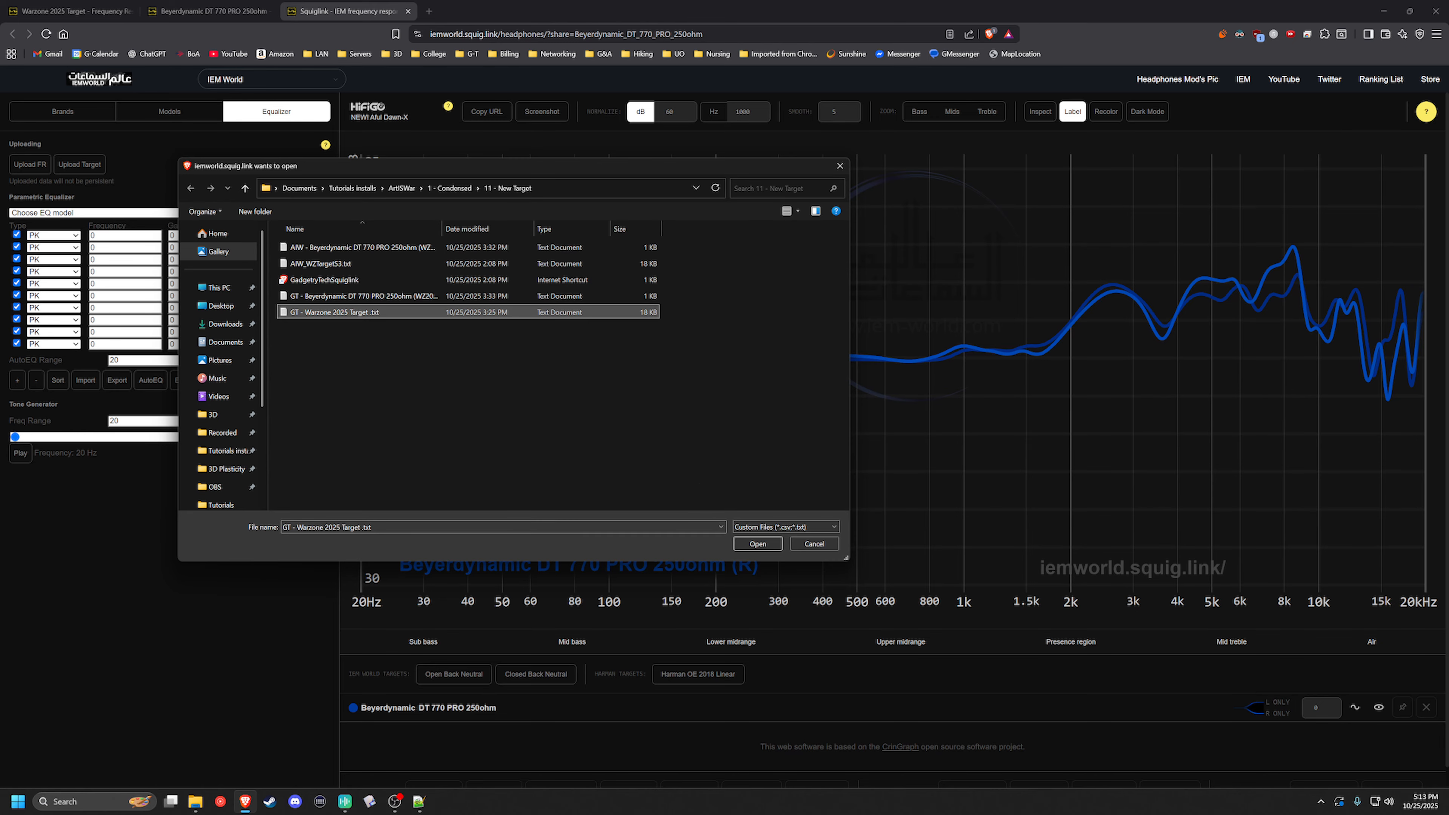
click(756, 543)
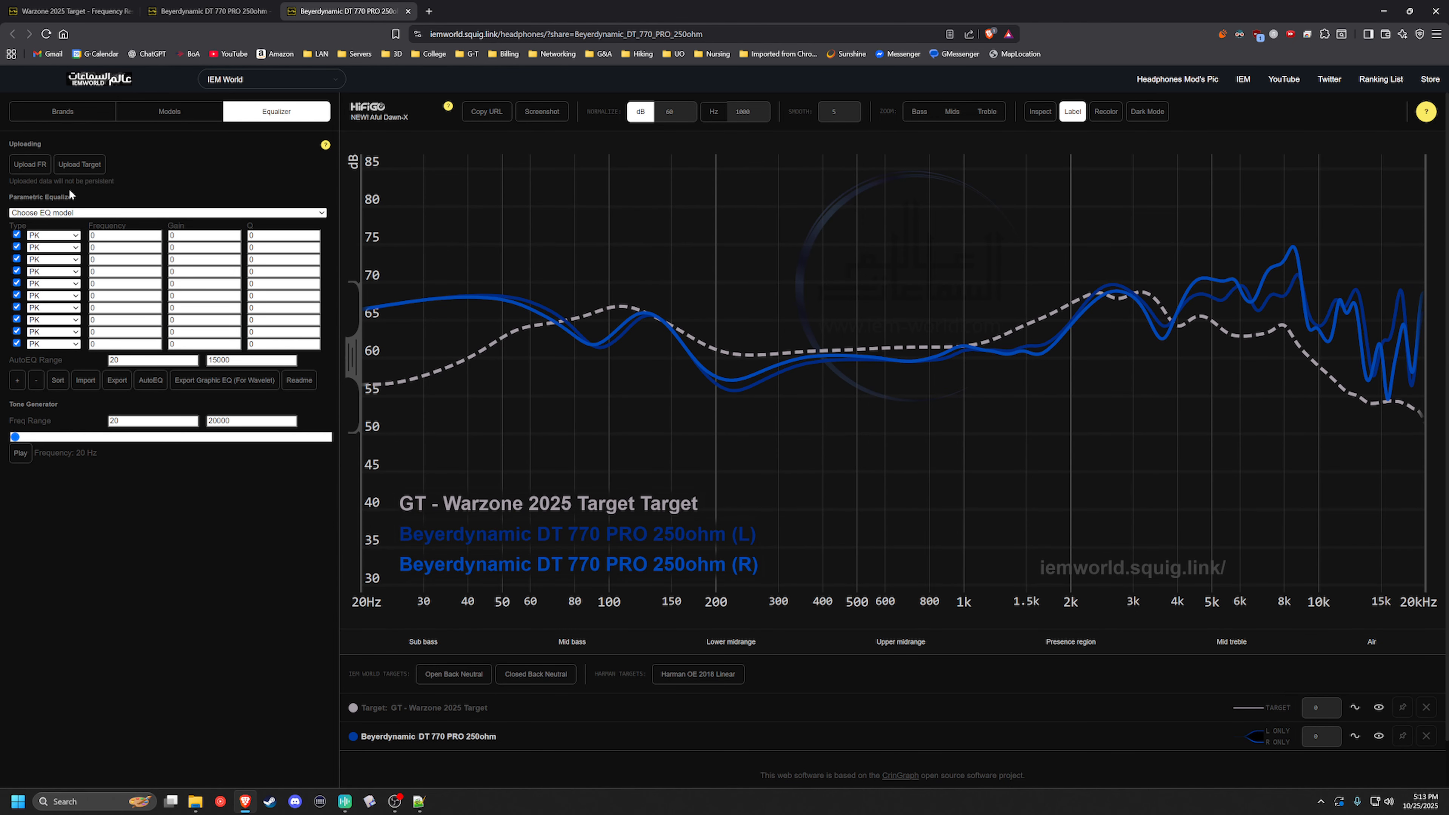
Run AutoEQ on this page's DT 770 PRO 250ohm, start exporting as GT - Beyerdynamic DT 770 PRO 250ohm (WZ2025).txt, and cancel the save.
click(83, 213)
click(78, 239)
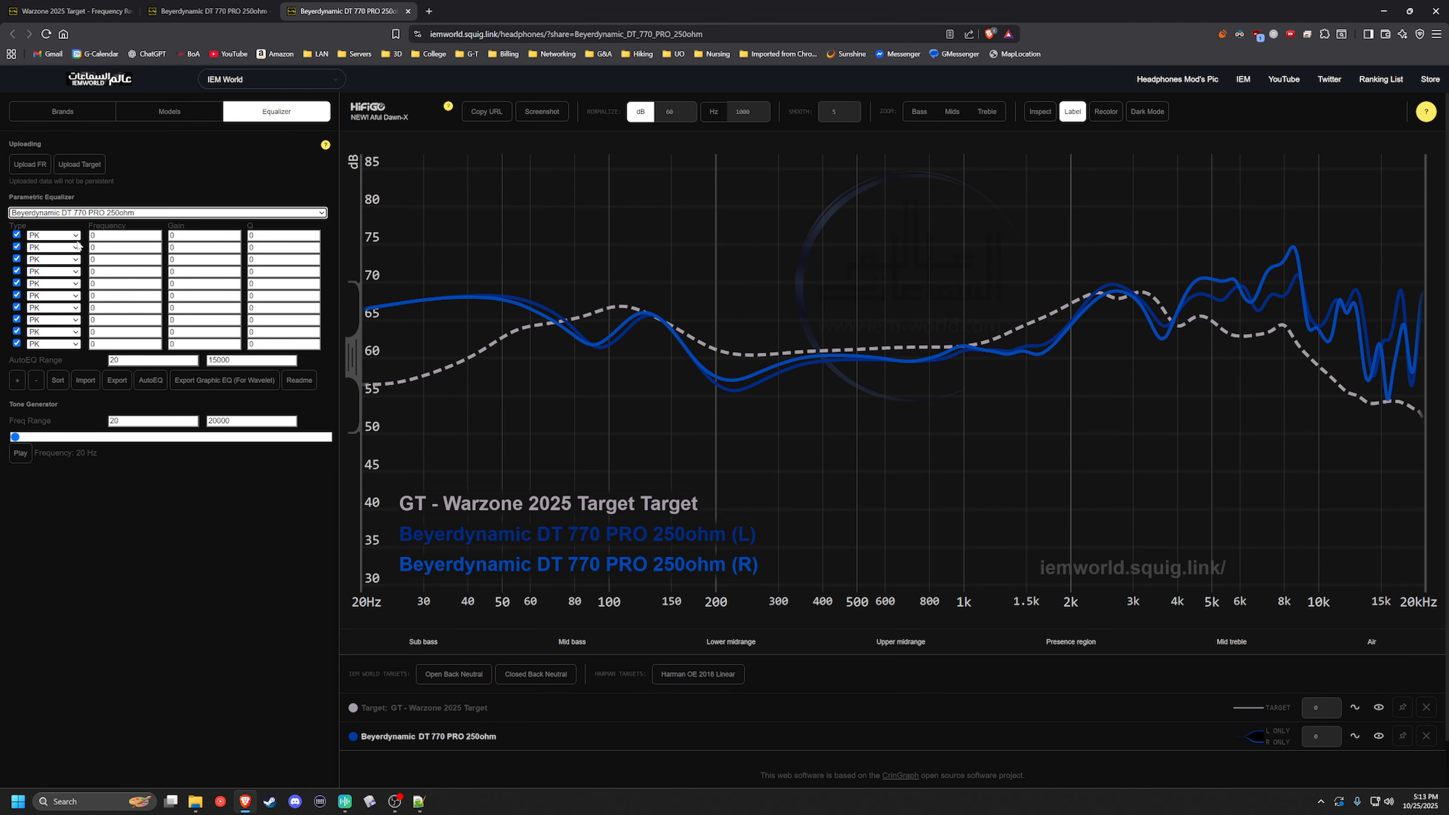
click(149, 382)
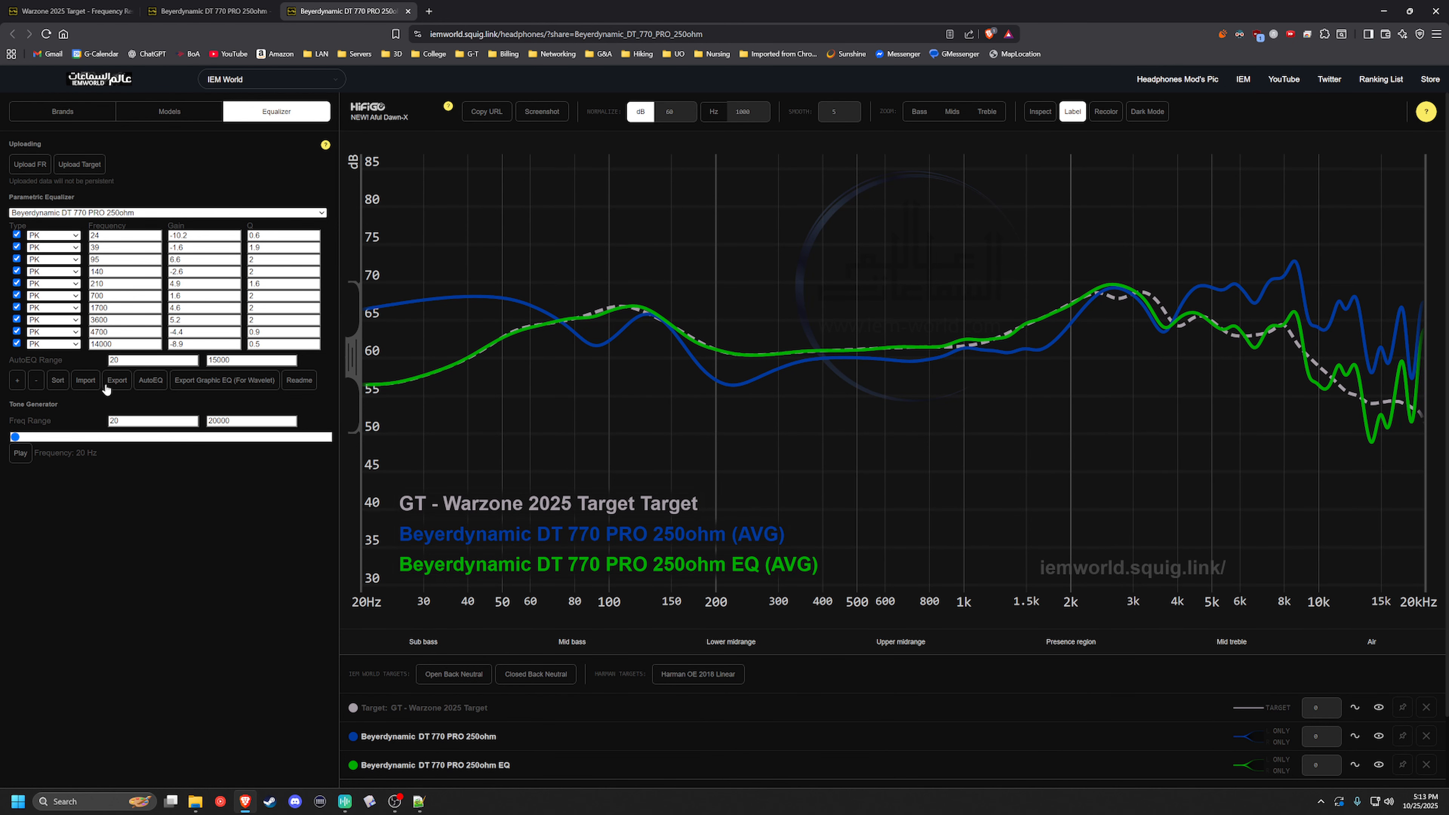
click(117, 380)
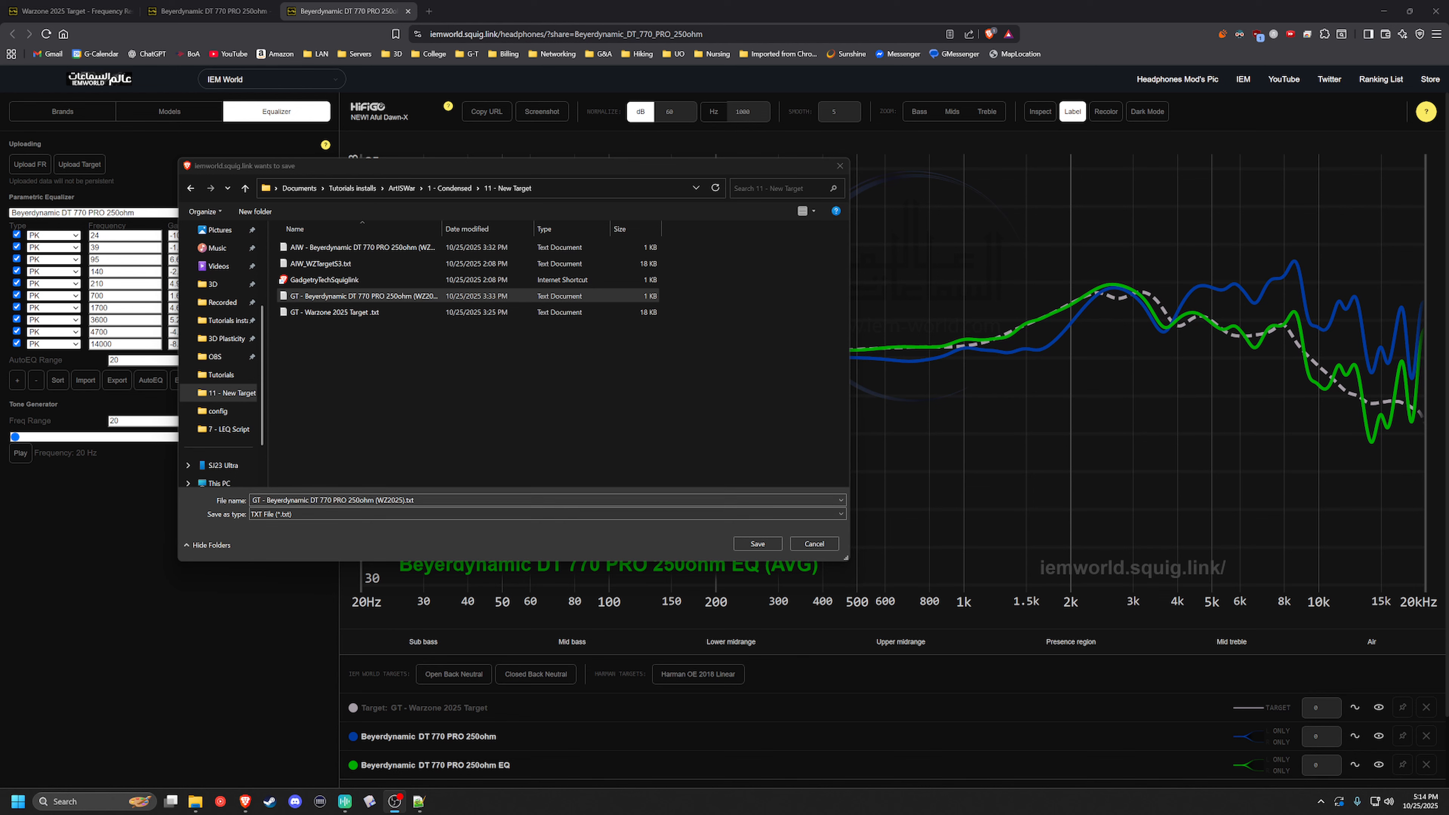
click(822, 544)
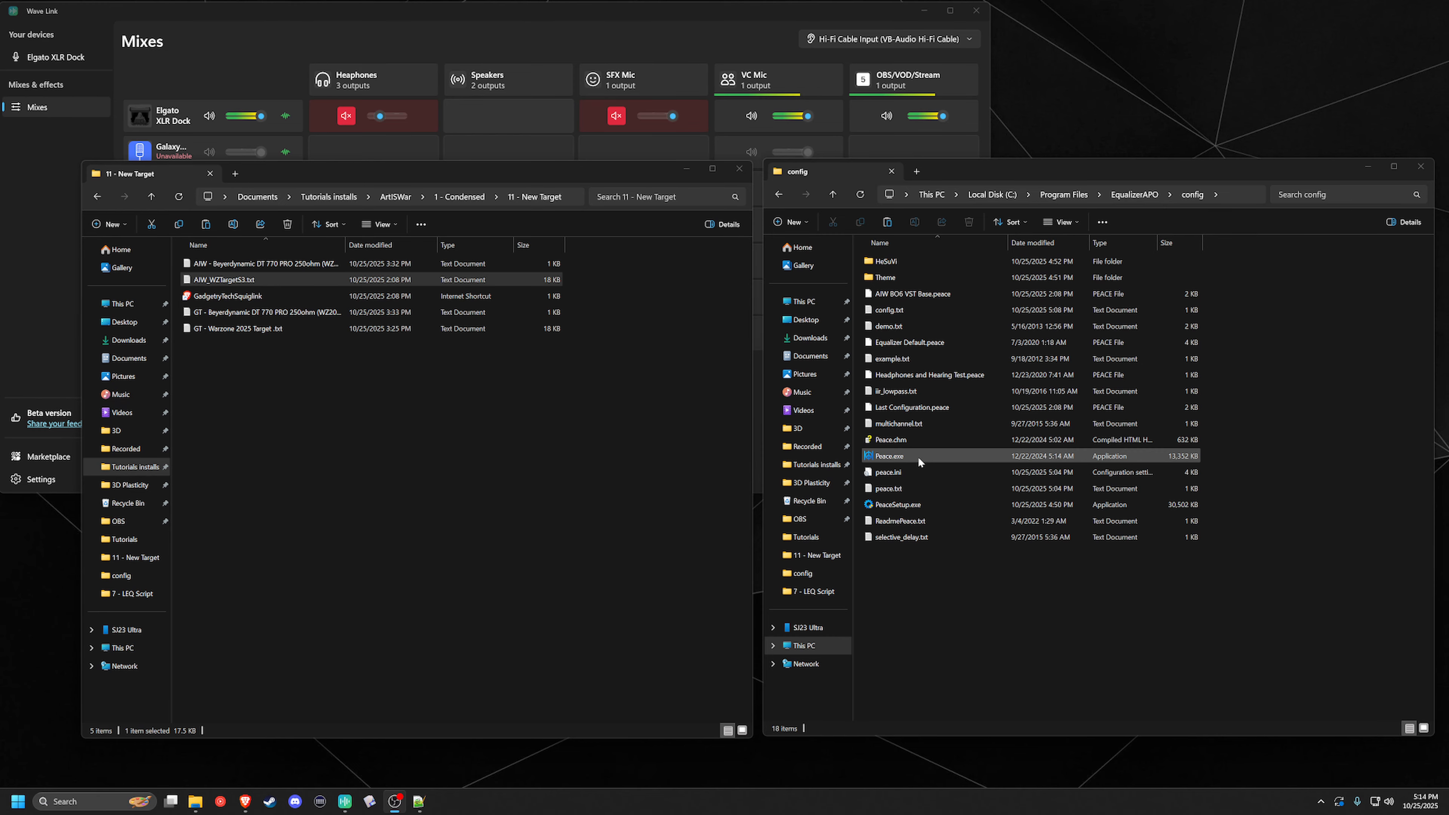
Launch Peace.exe from the EqualizerAPO config folder with the full interface and select the AIW BO6 VST Base configuration.
click(917, 454)
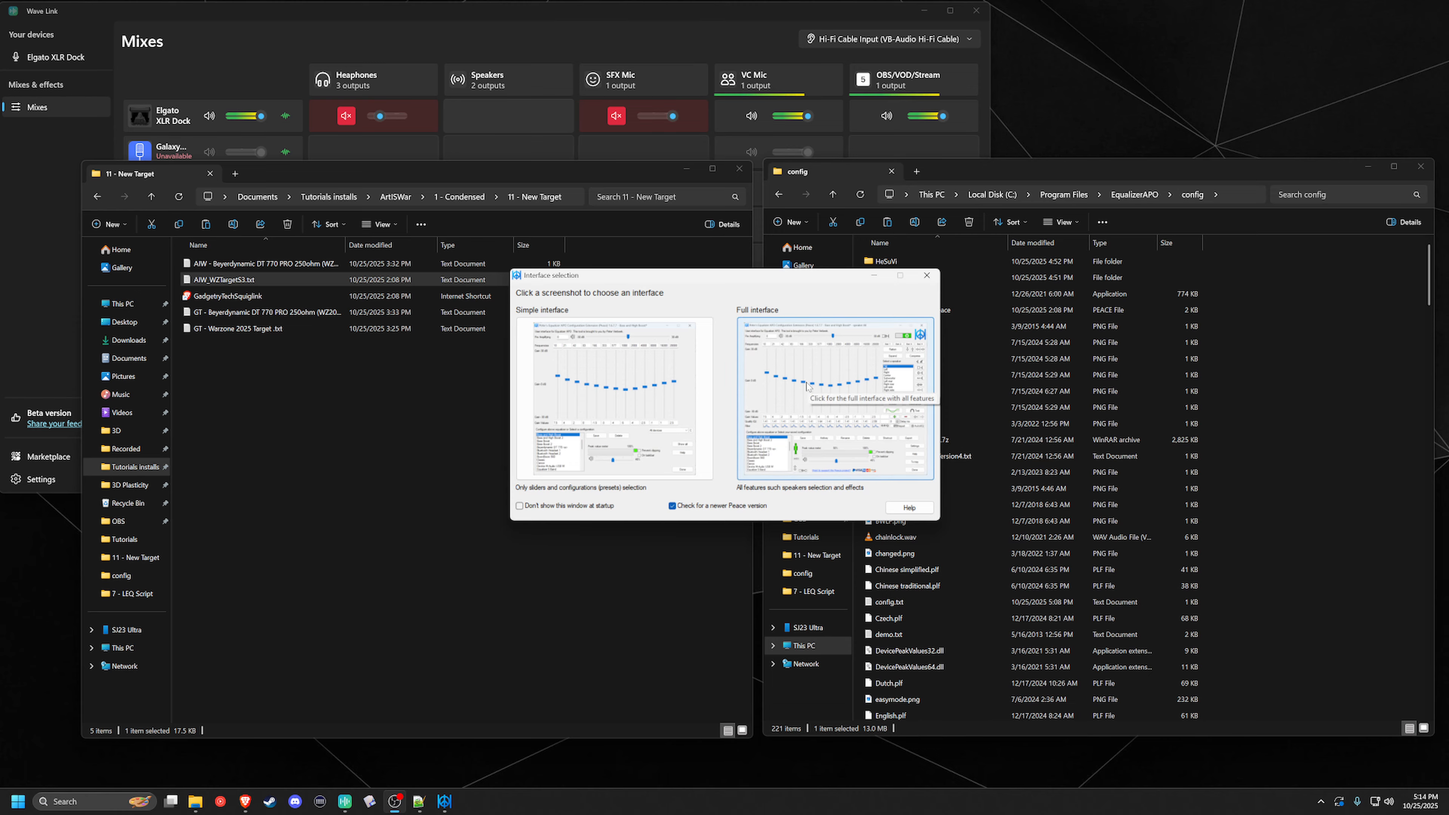
click(806, 386)
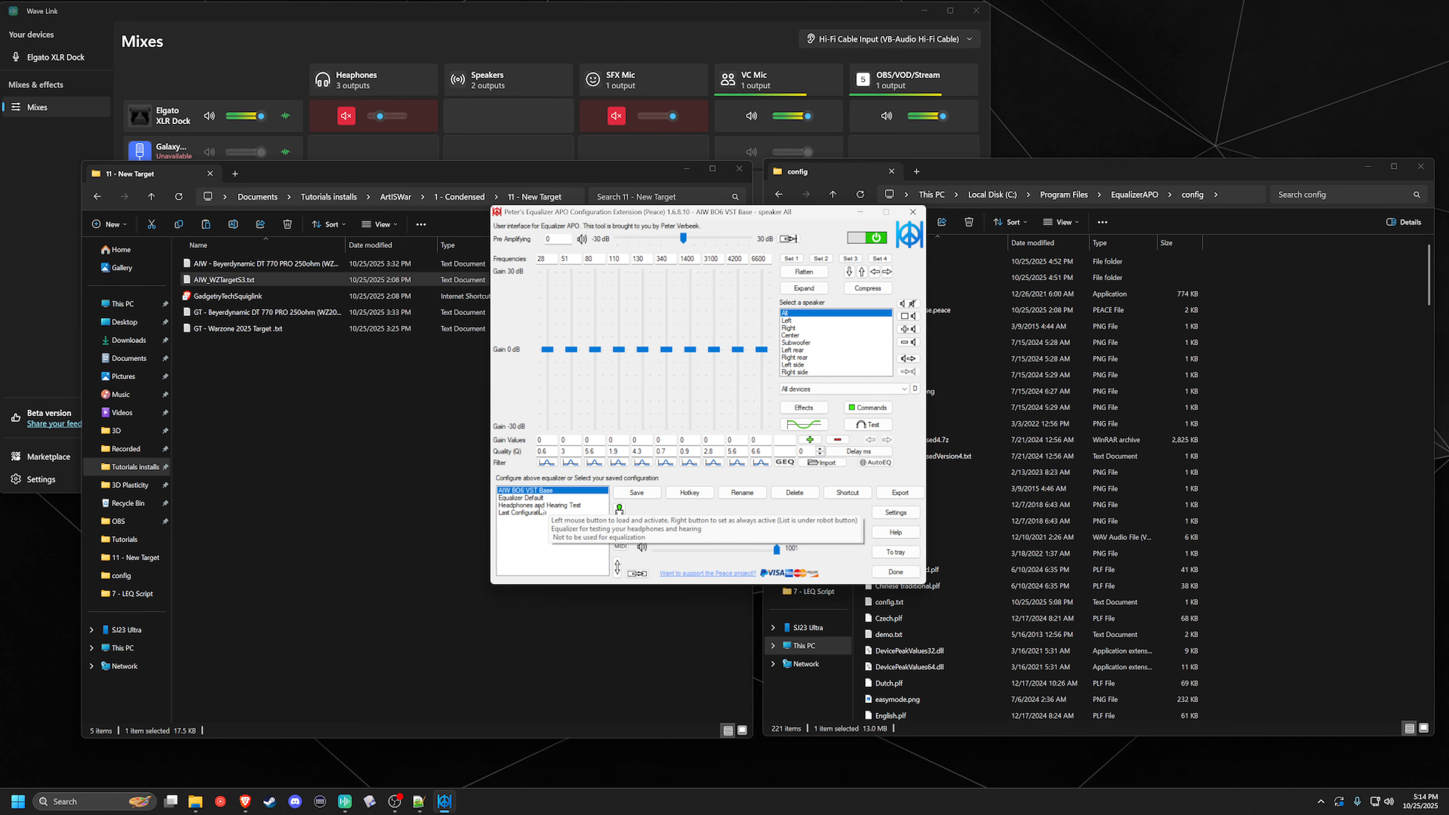
click(534, 499)
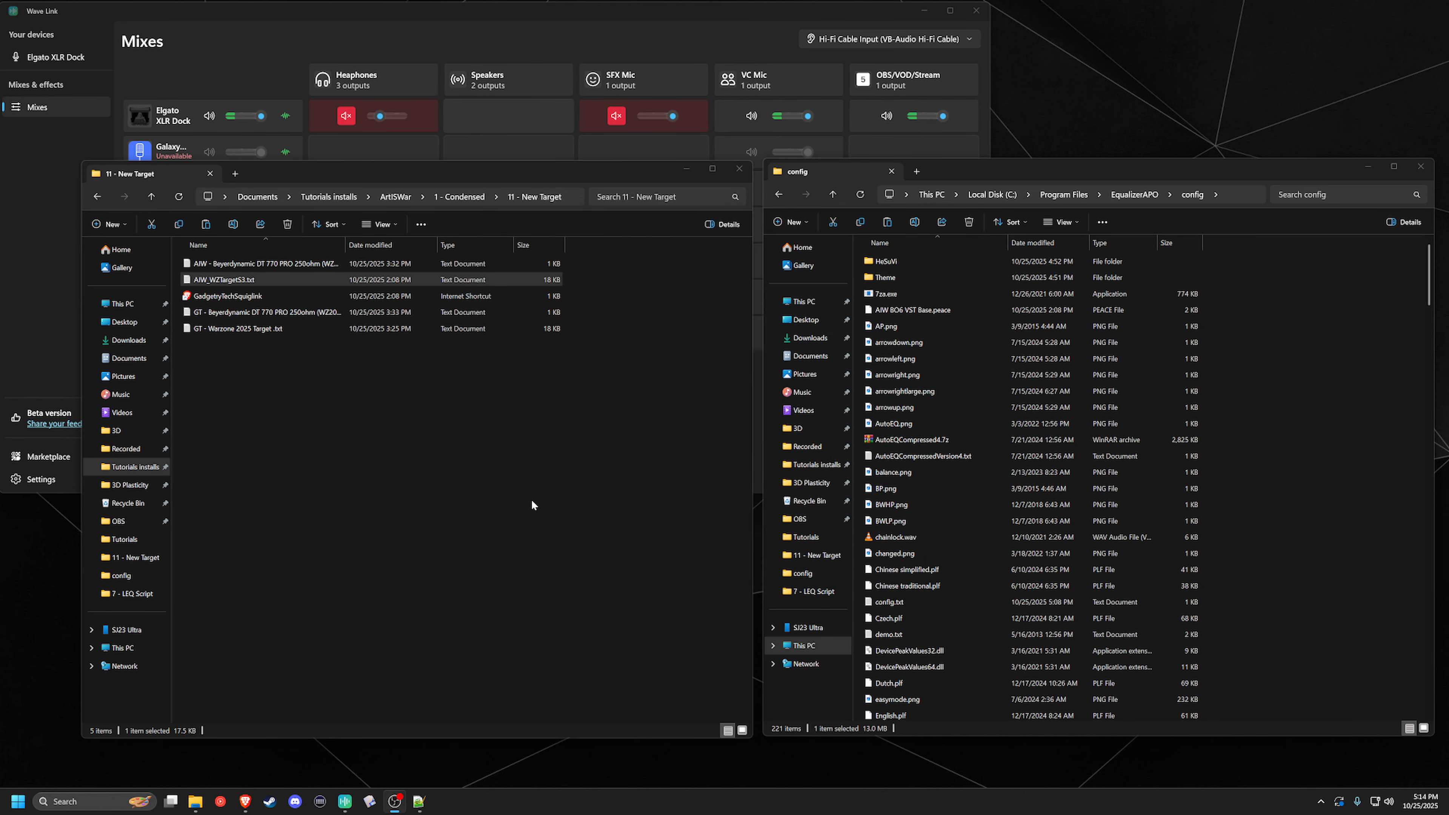
click(541, 489)
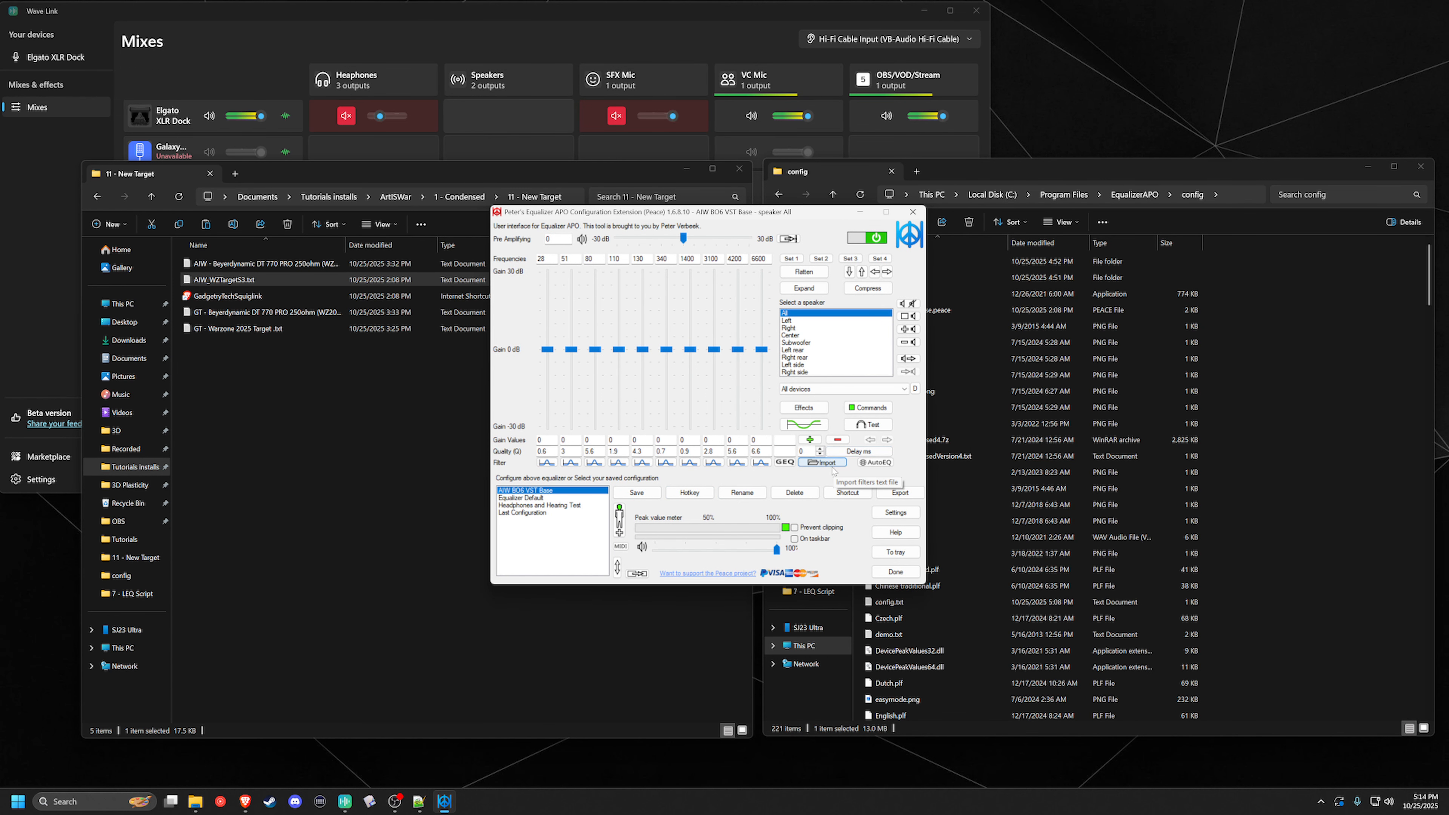
Open the filter import in Peace and copy the AIW and GT Beyerdynamic DT 770 filter files from 11 - New Target into config.
click(830, 466)
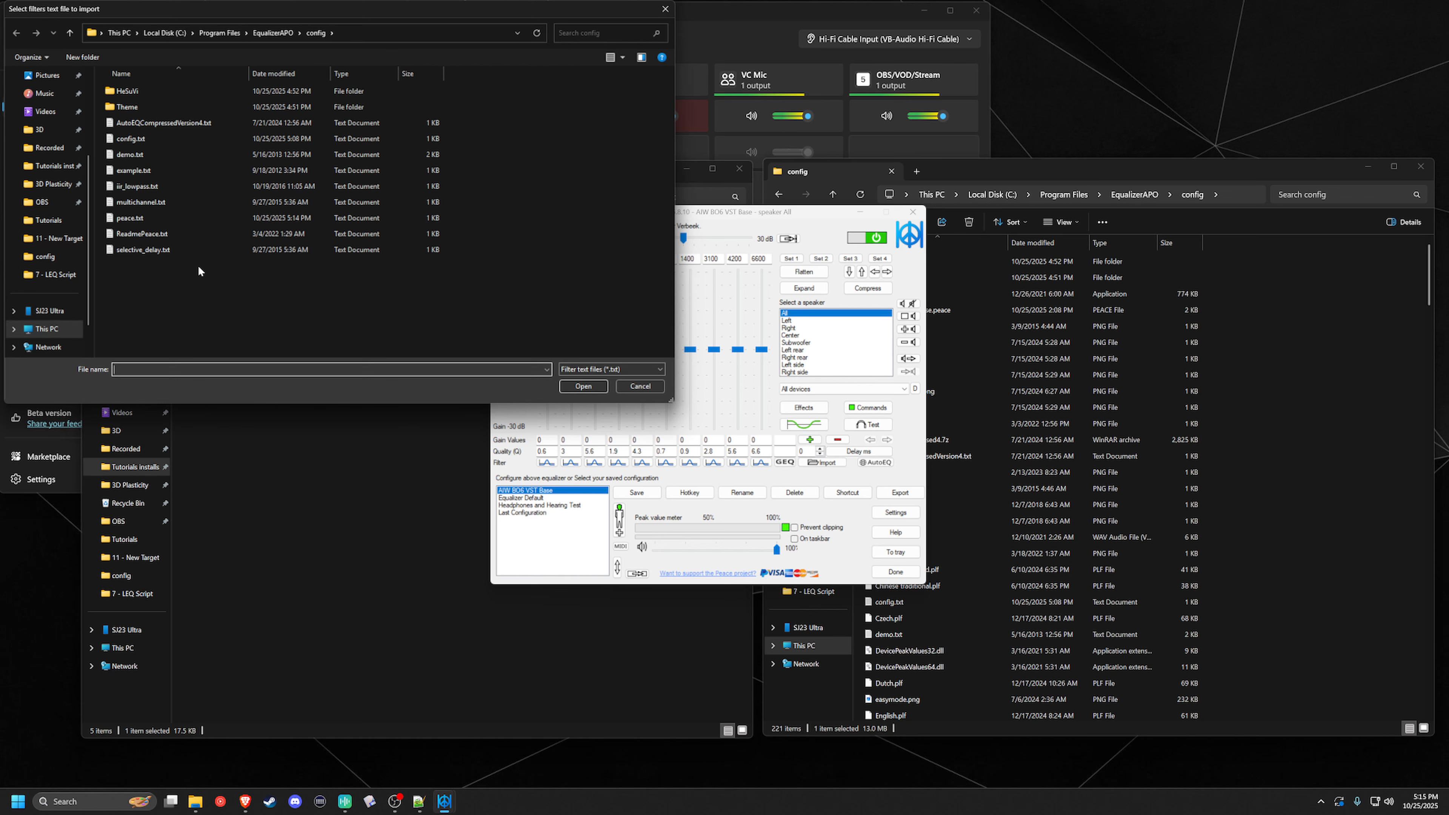
click(333, 570)
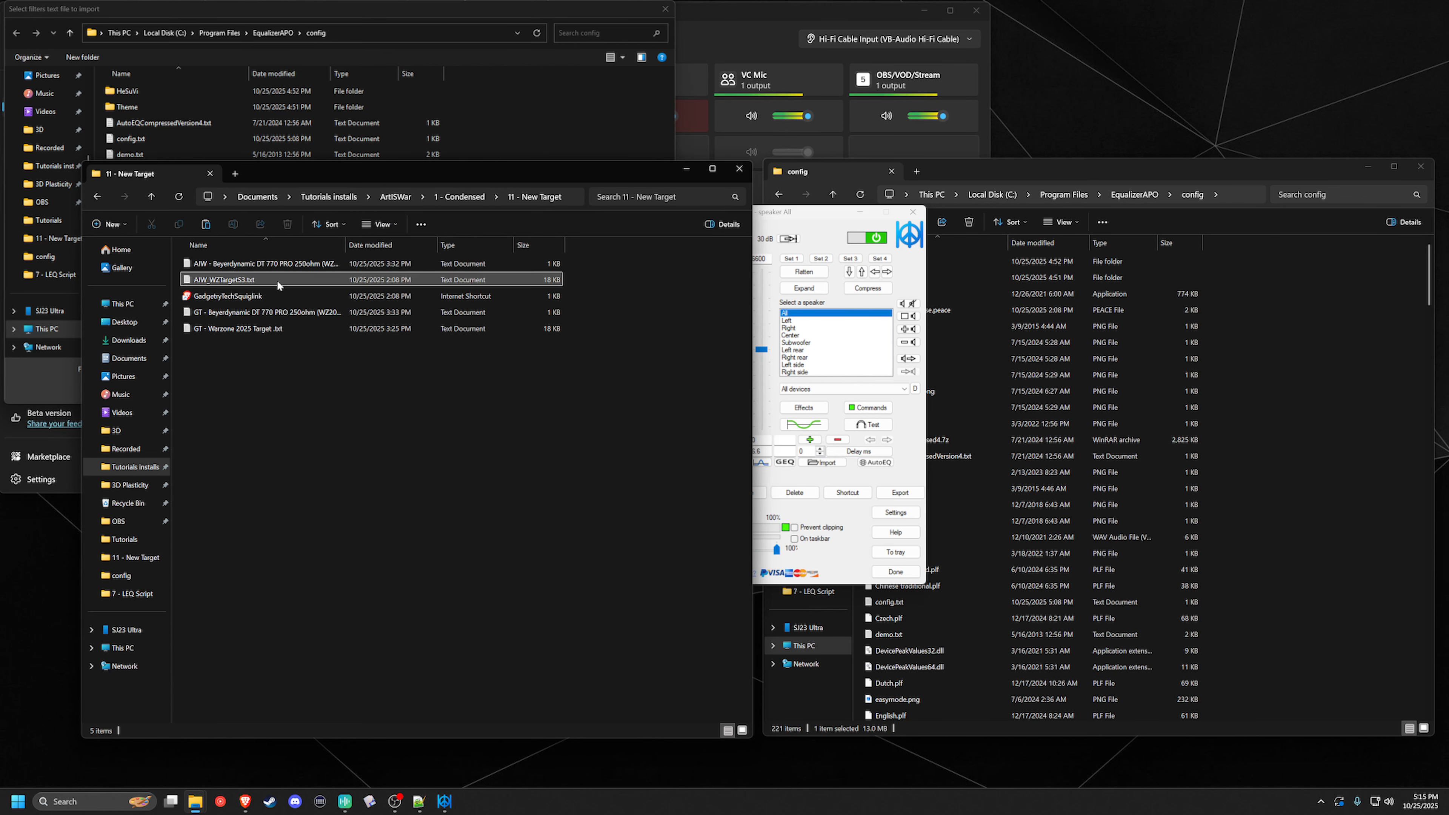
click(289, 266)
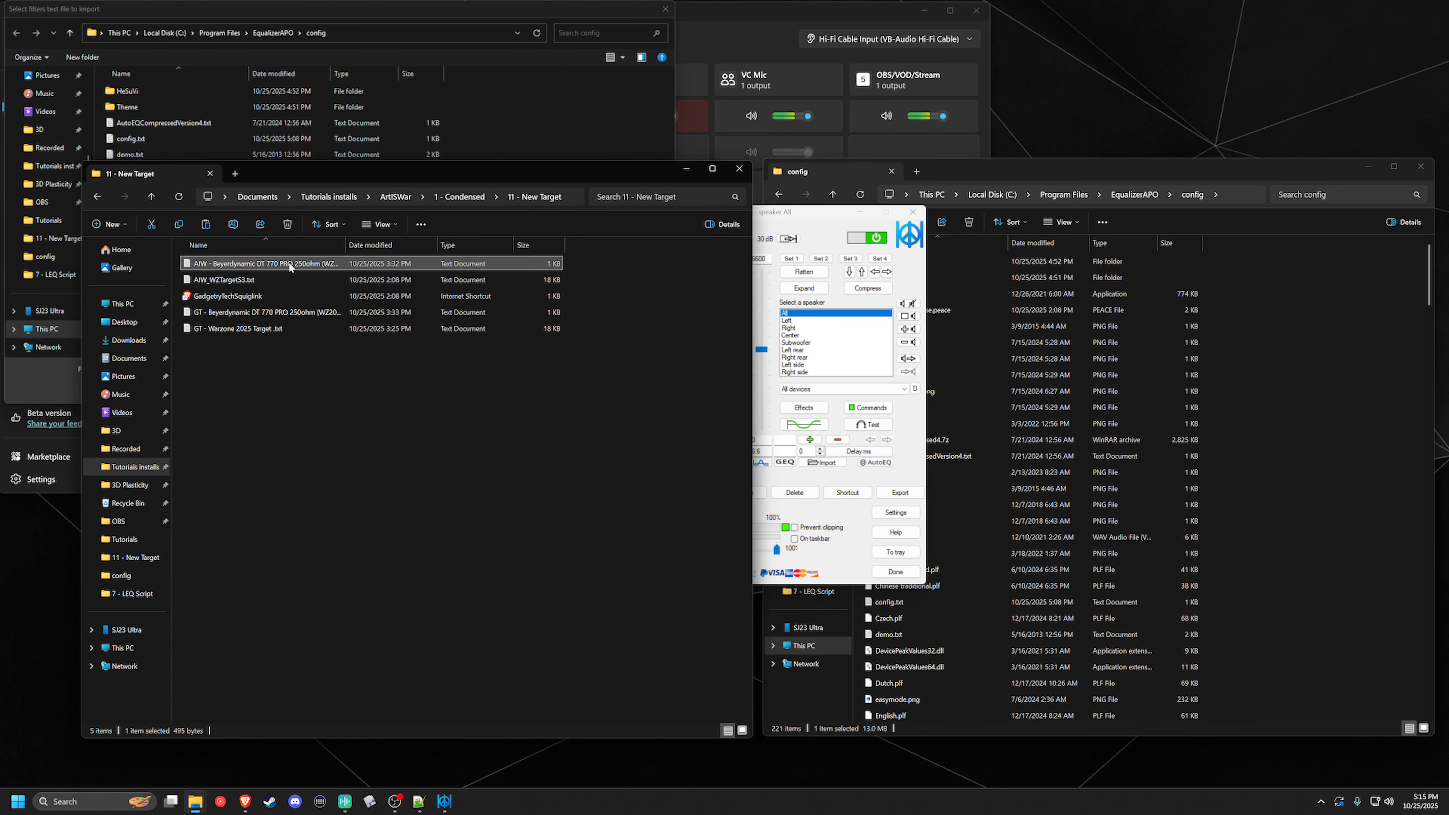
ctrl+click(294, 313)
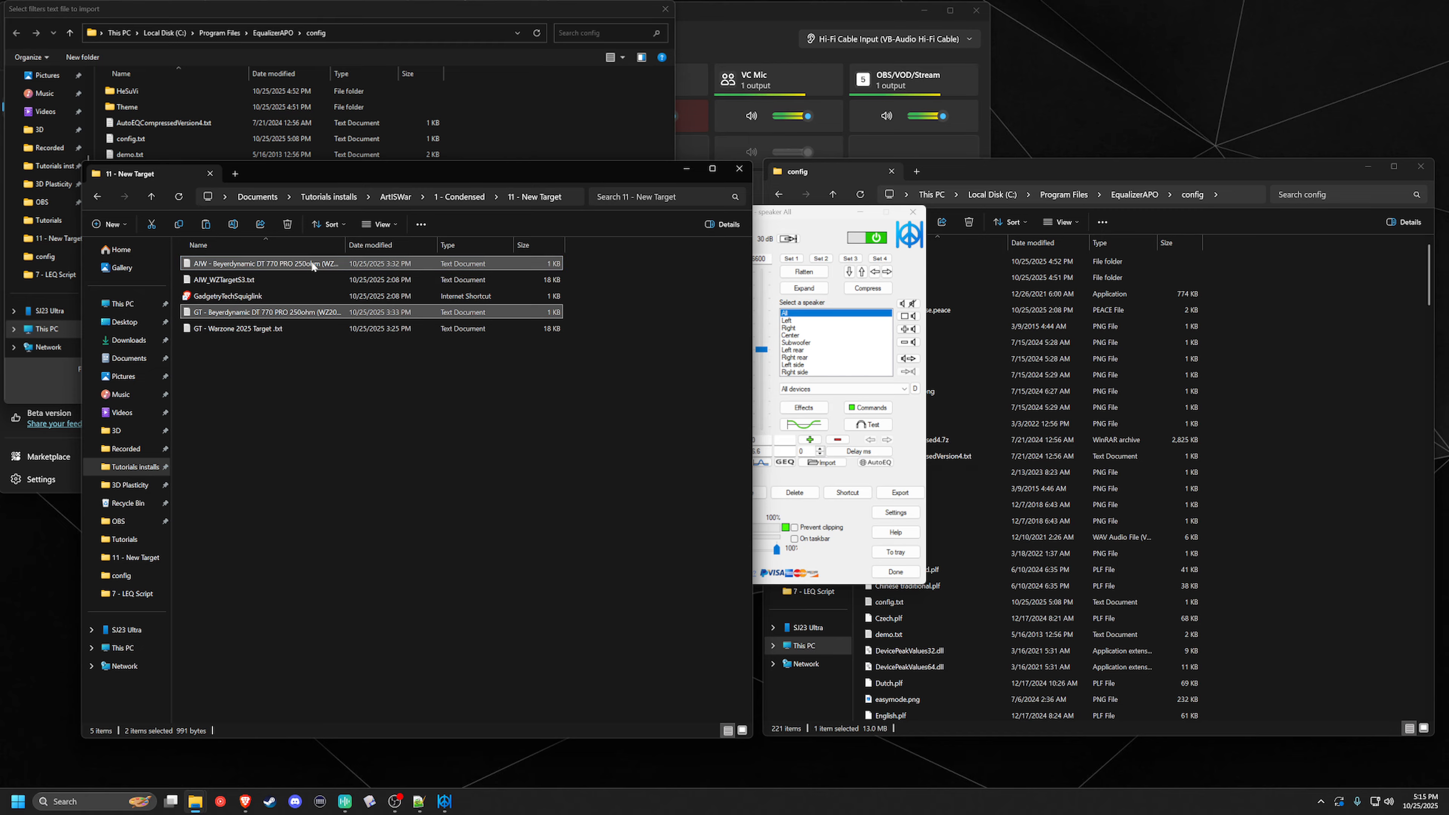
click(578, 132)
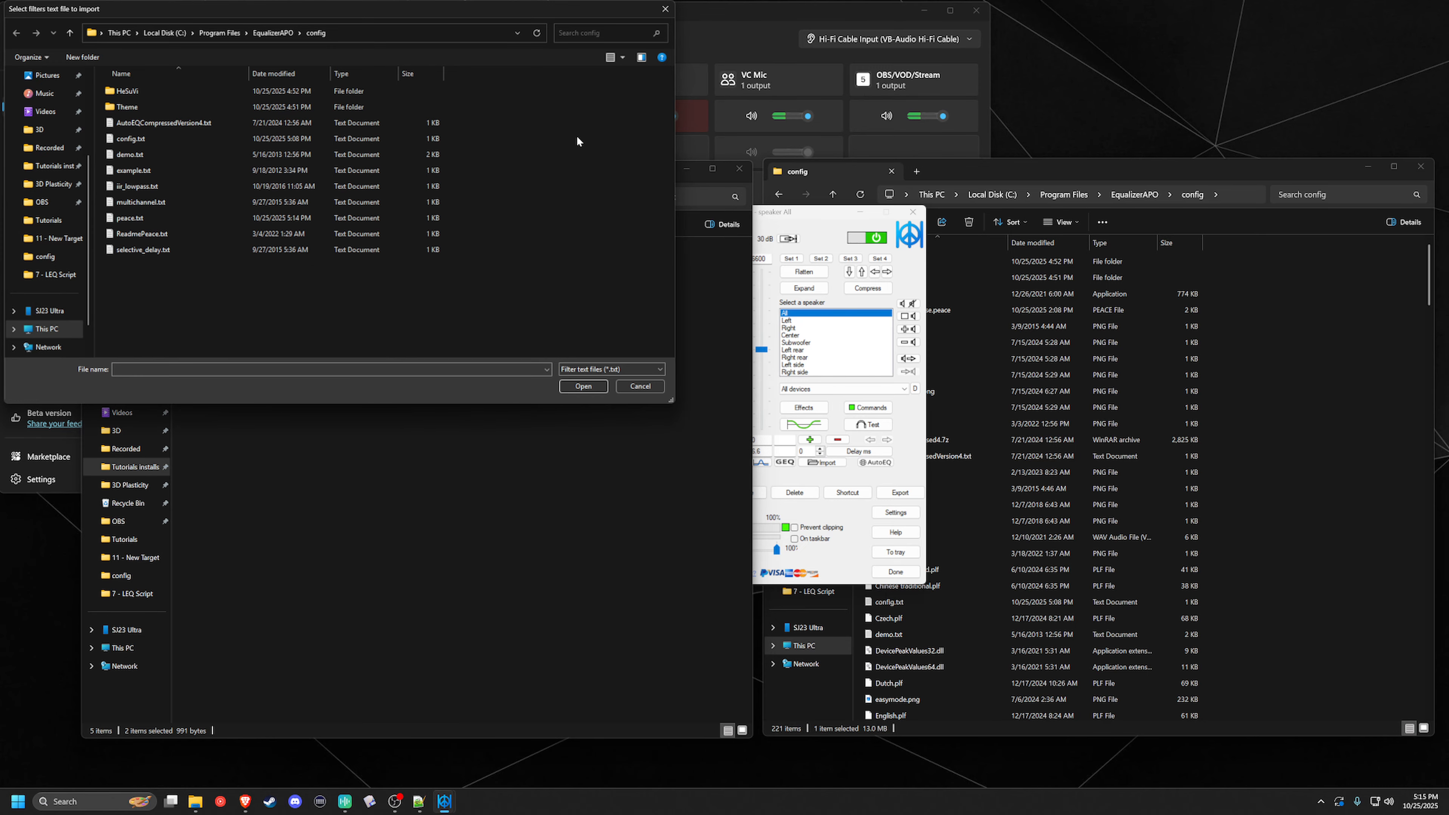
key(ctrl+v)
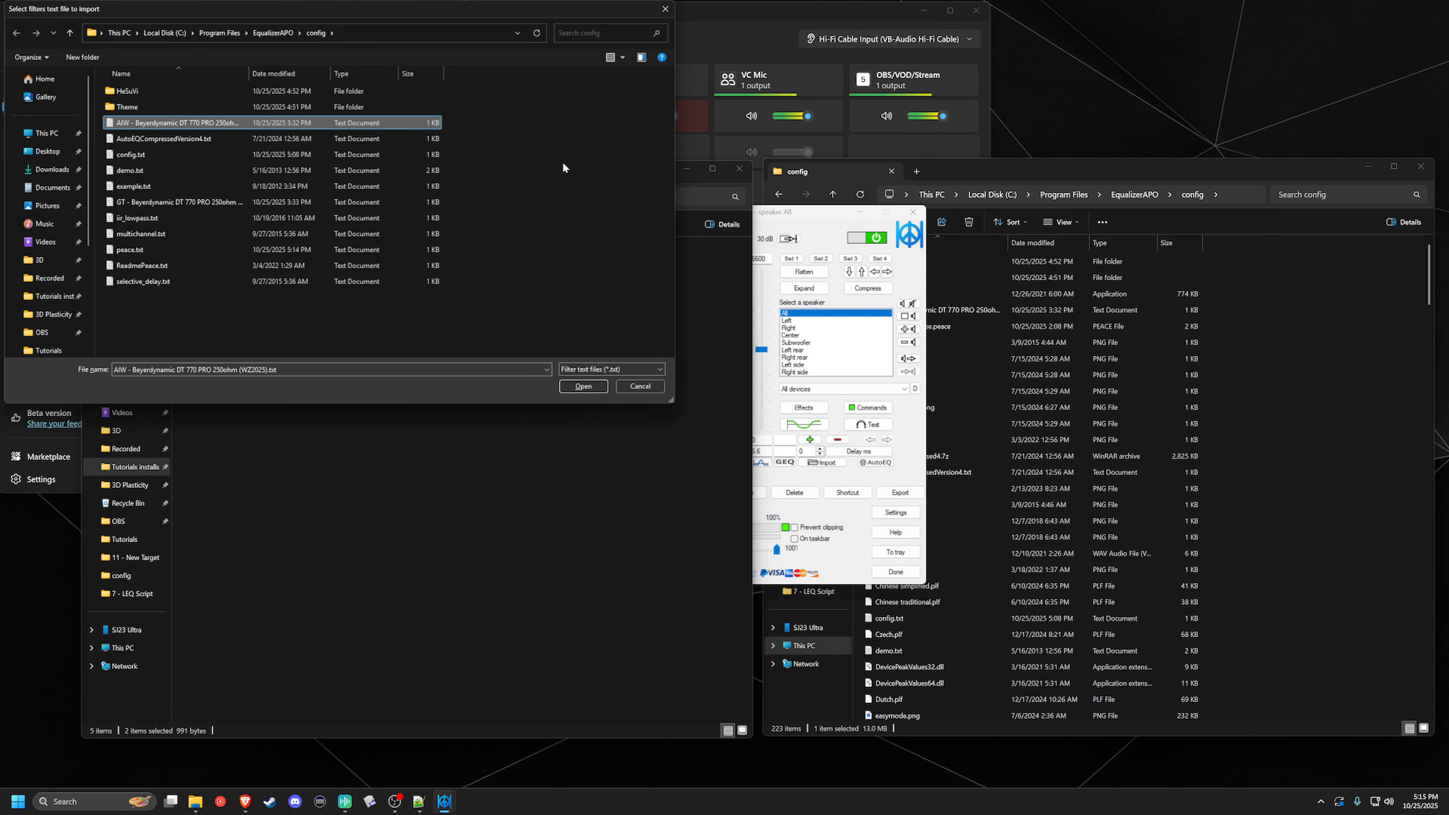
Import the filters from AIW - Beyerdynamic DT 770 PRO 250ohm (WZ2025).txt into Peace, replacing the current equalization.
click(1209, 507)
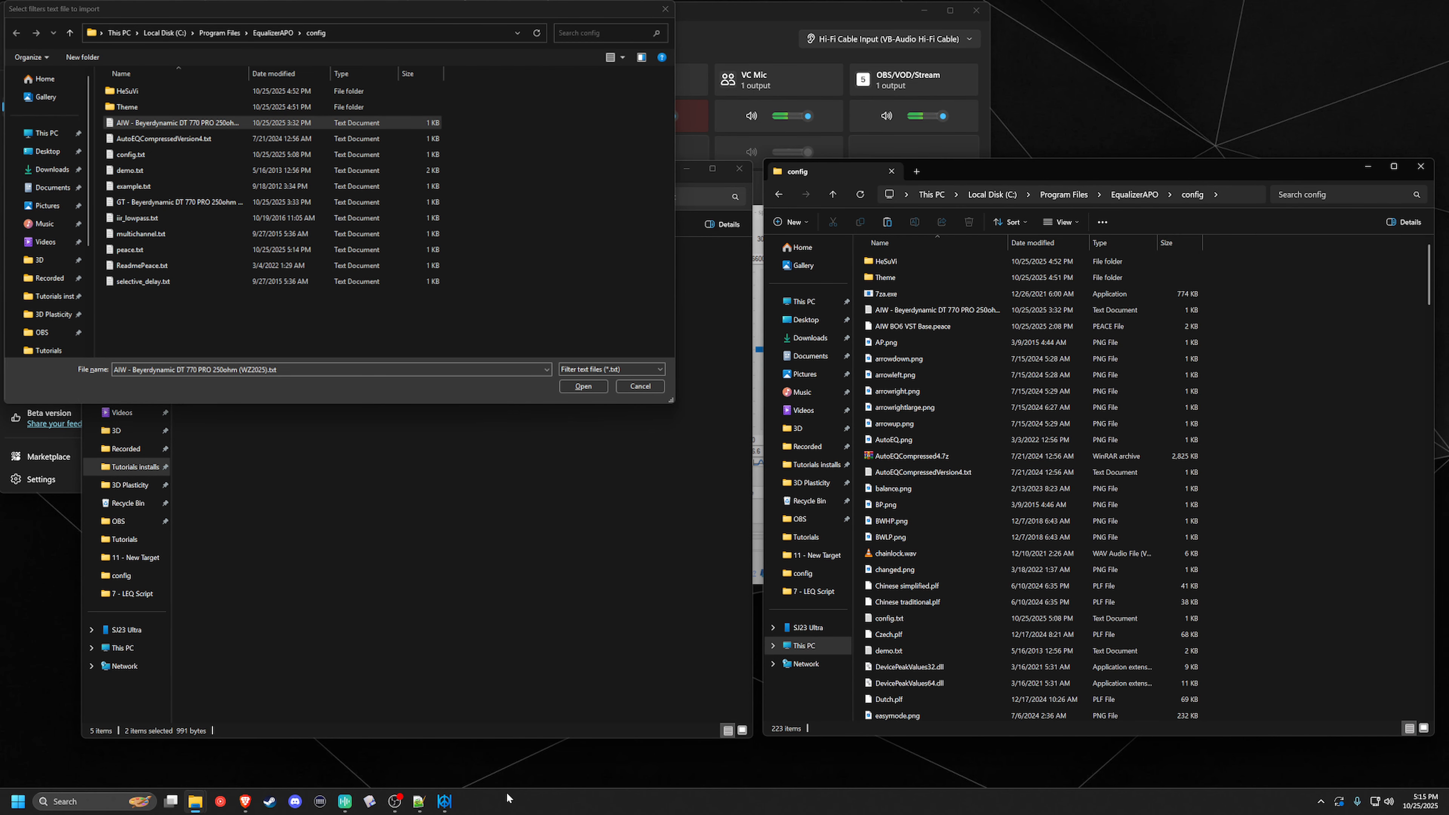
mouse_move(446, 804)
click(394, 749)
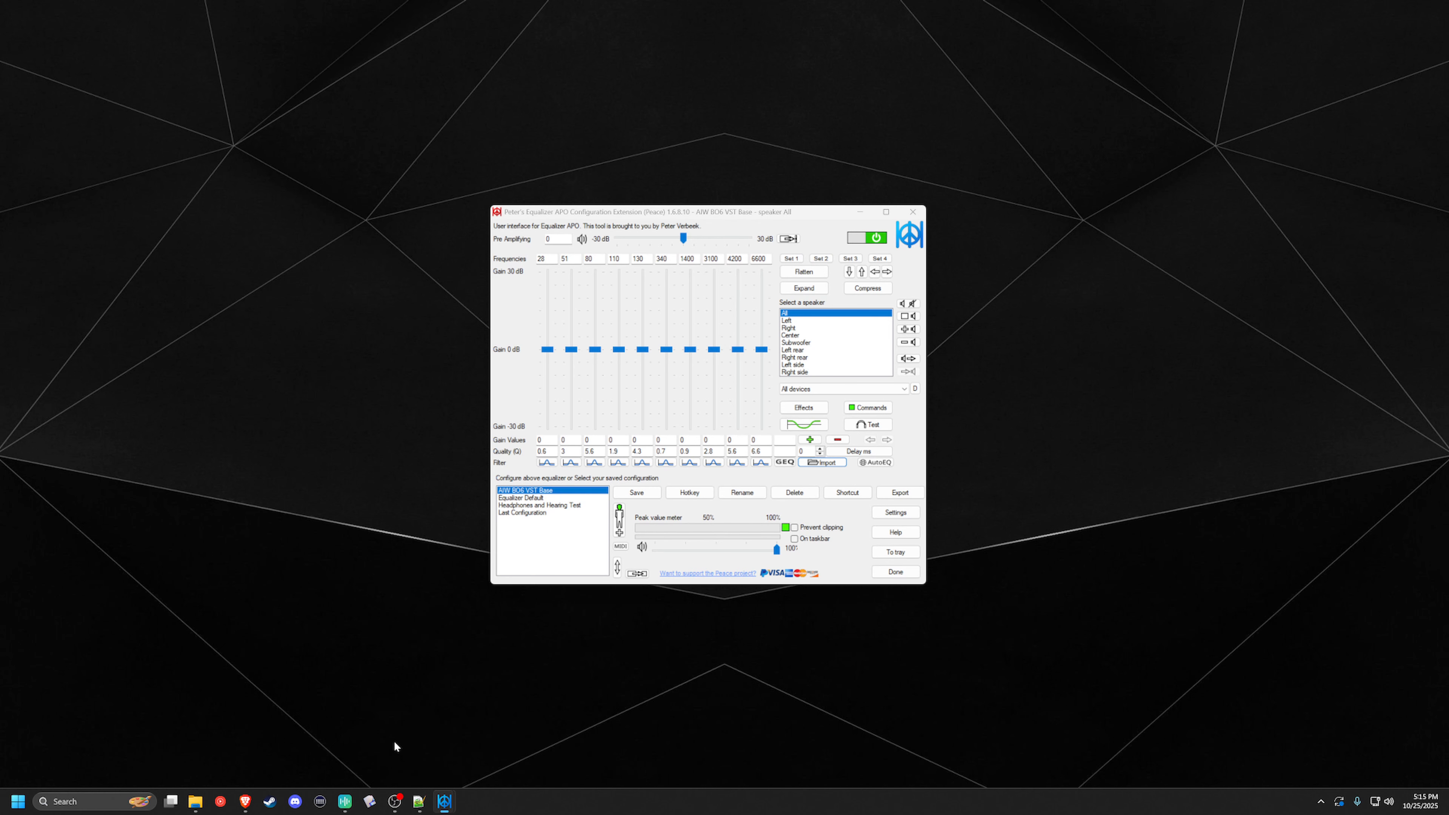
click(217, 322)
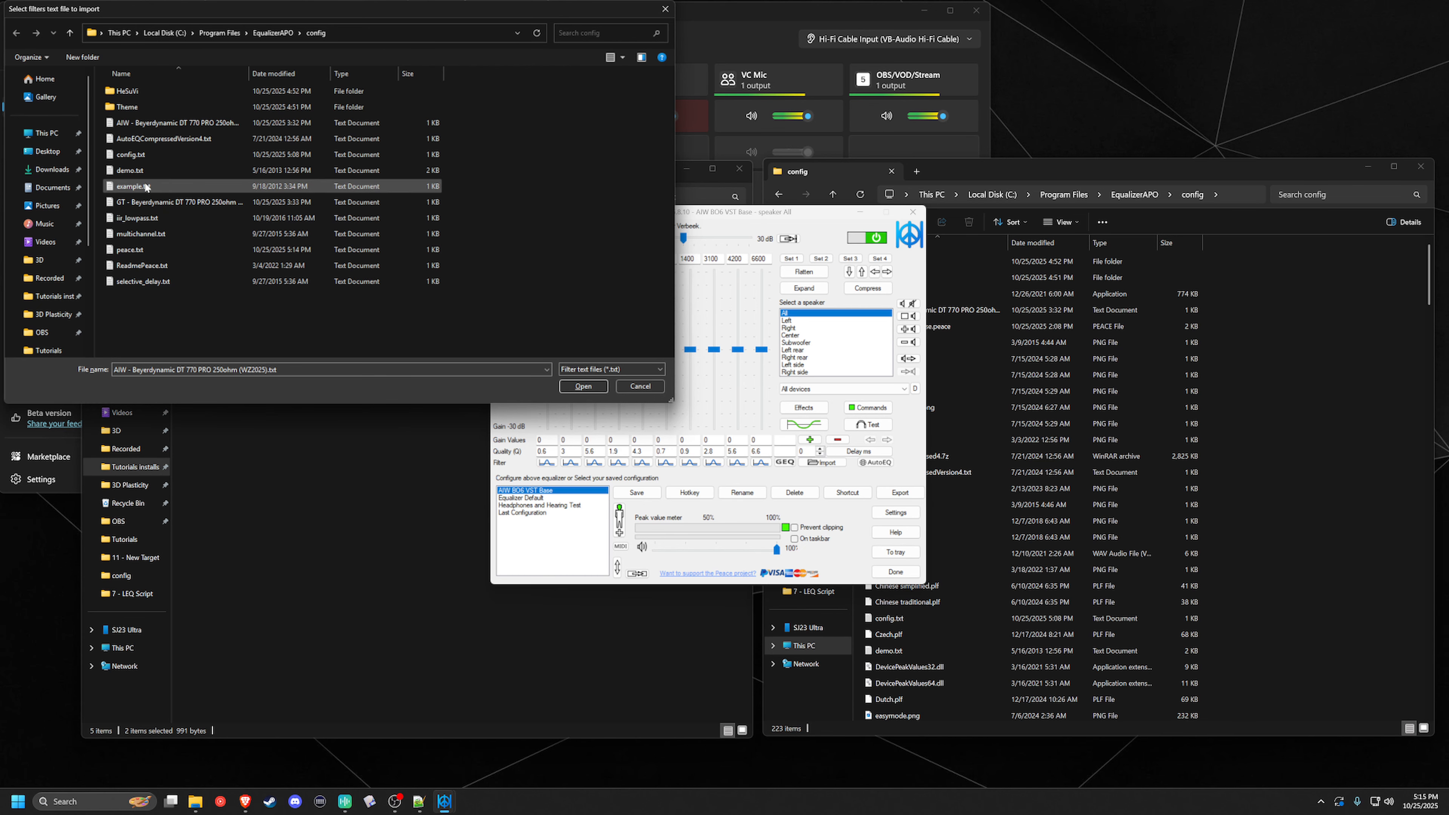
click(180, 121)
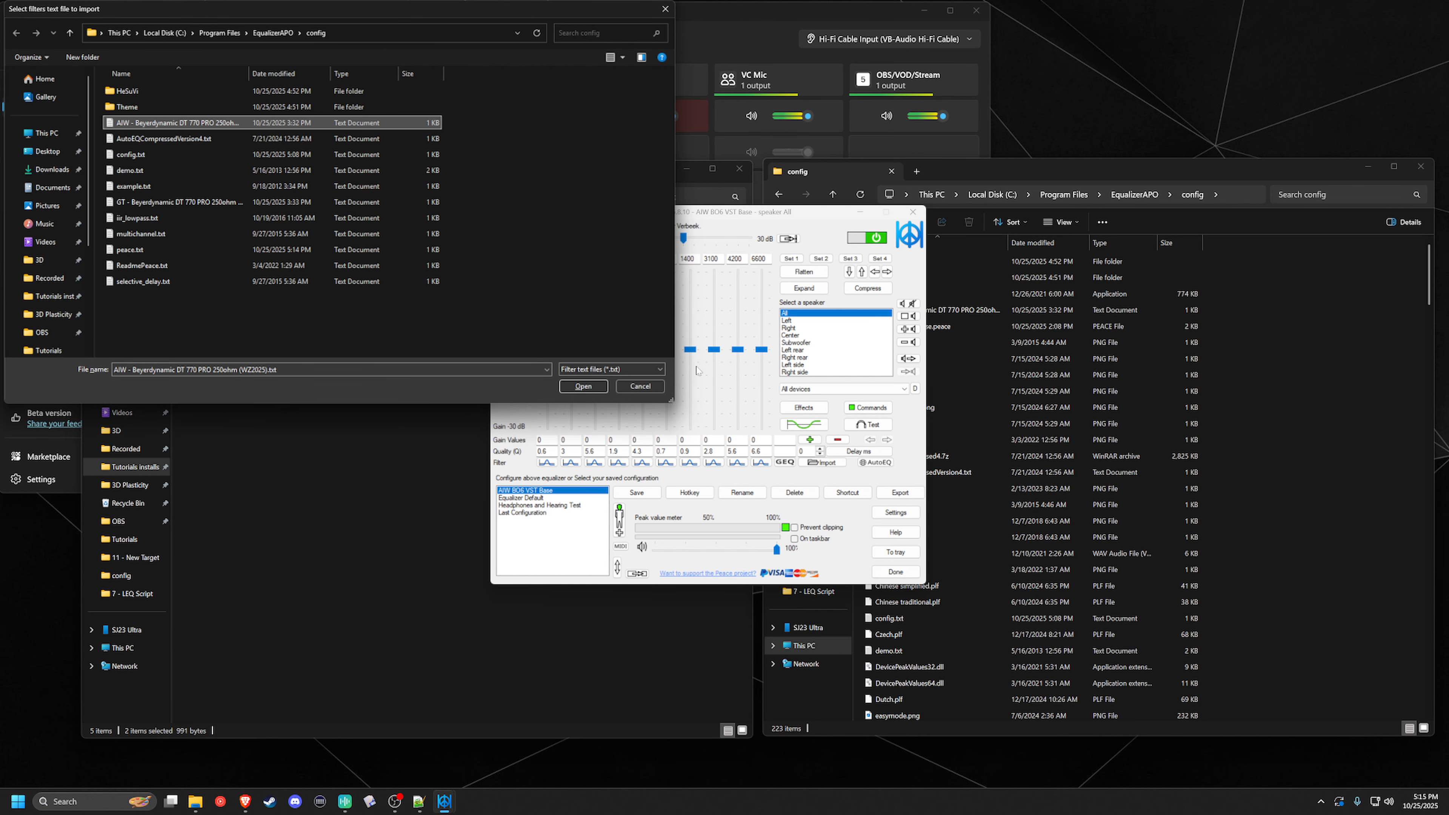
click(586, 387)
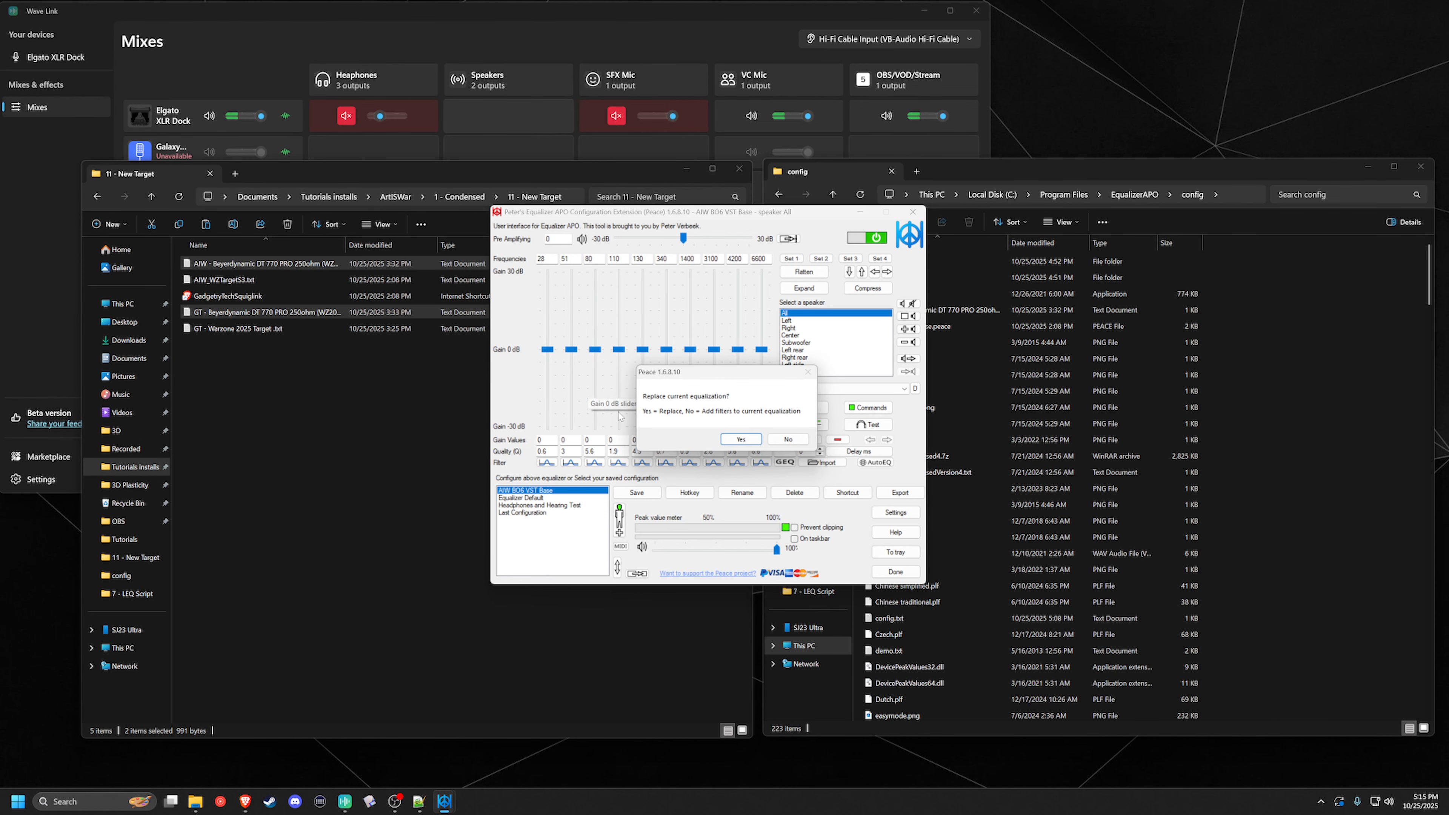
key(Return)
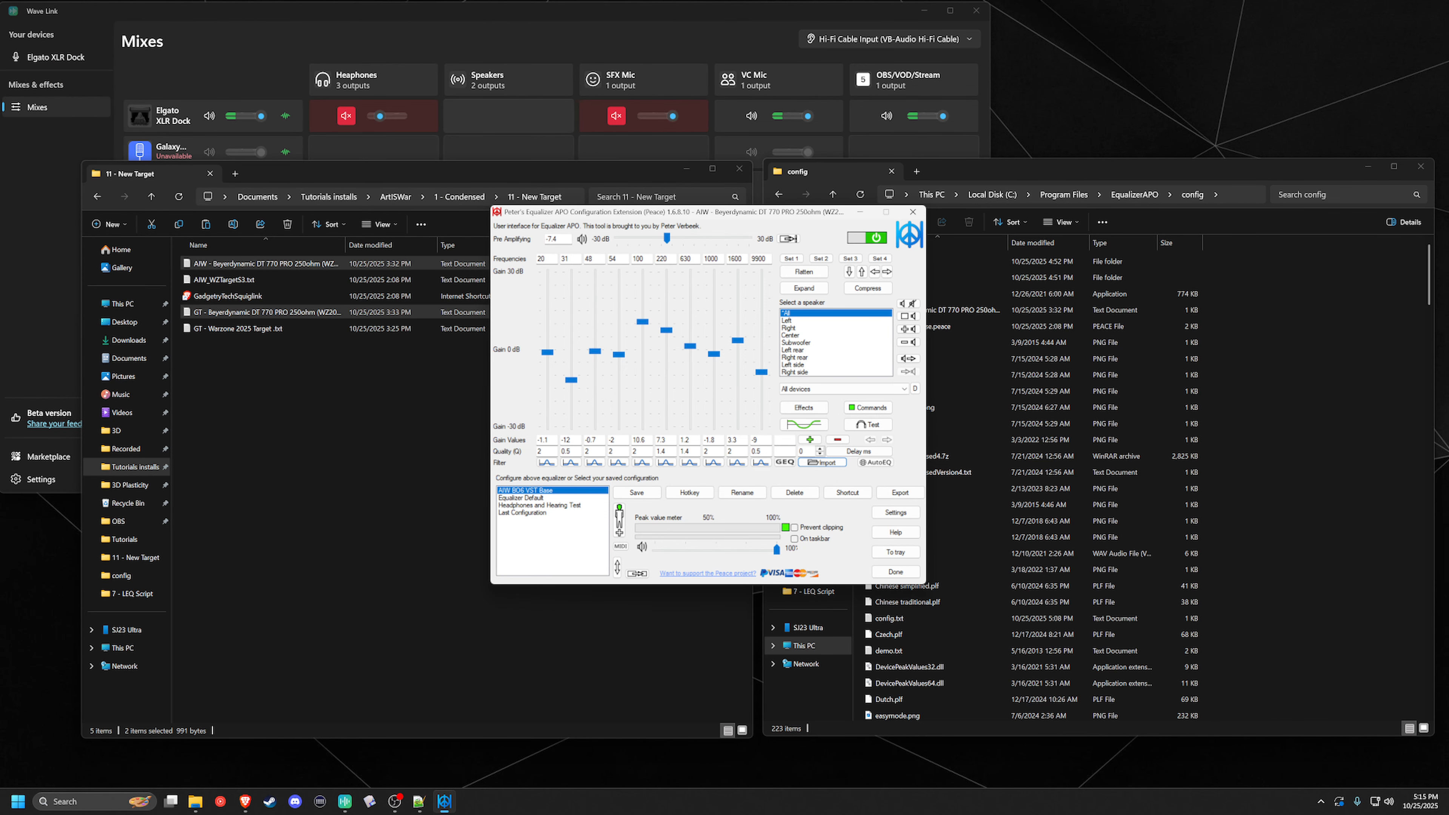
Set the imported AIW equalizer's pre-amplification to 0 dB.
click(560, 238)
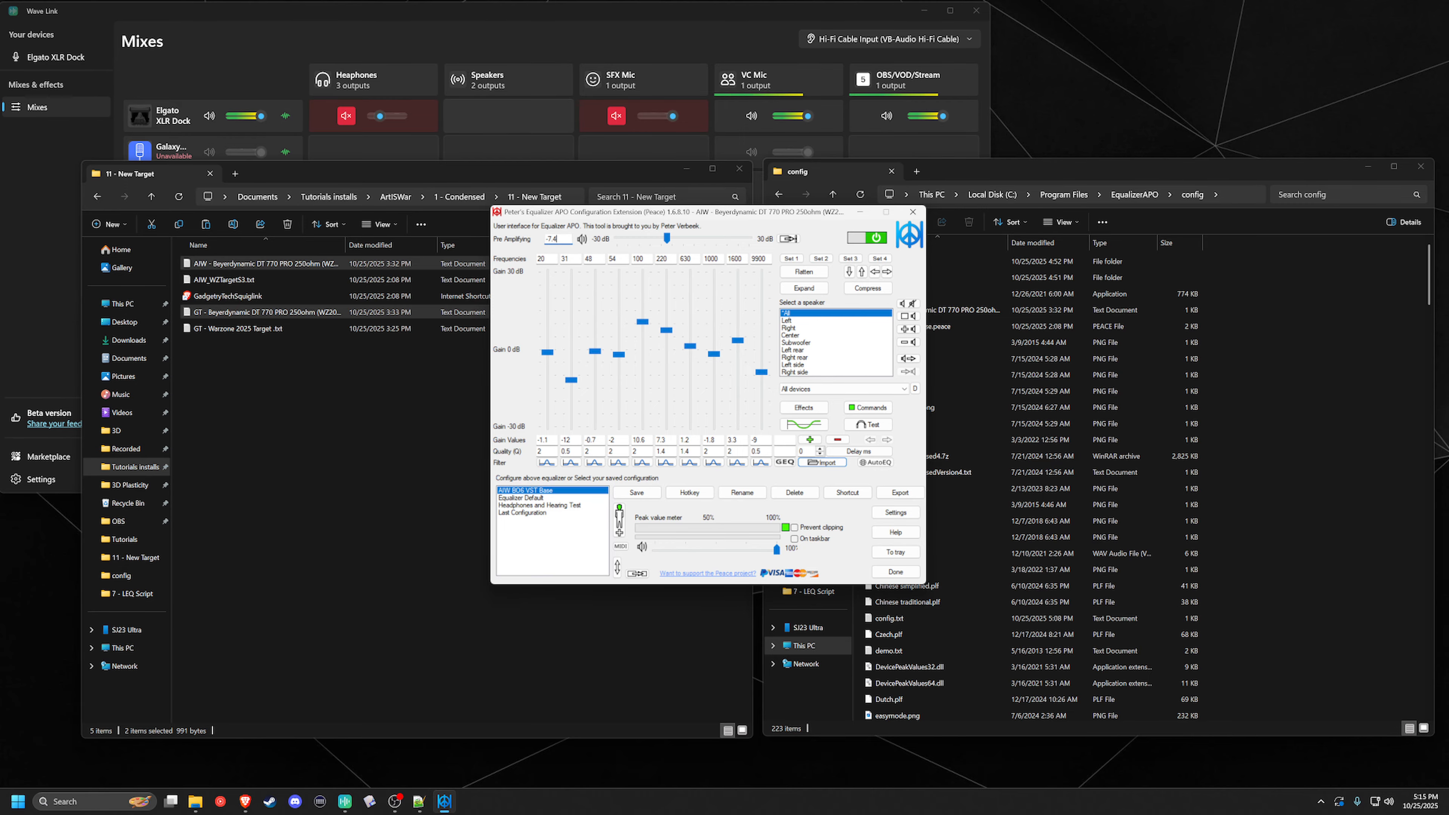
key(BackSpace)
text(30)
key(Return)
key(BackSpace)
text(0)
key(Return)
Save the equalizer as a configuration named 1 - AIW - Beyerdynamic DT 770 PRO 250ohm (WZ2025).
click(646, 497)
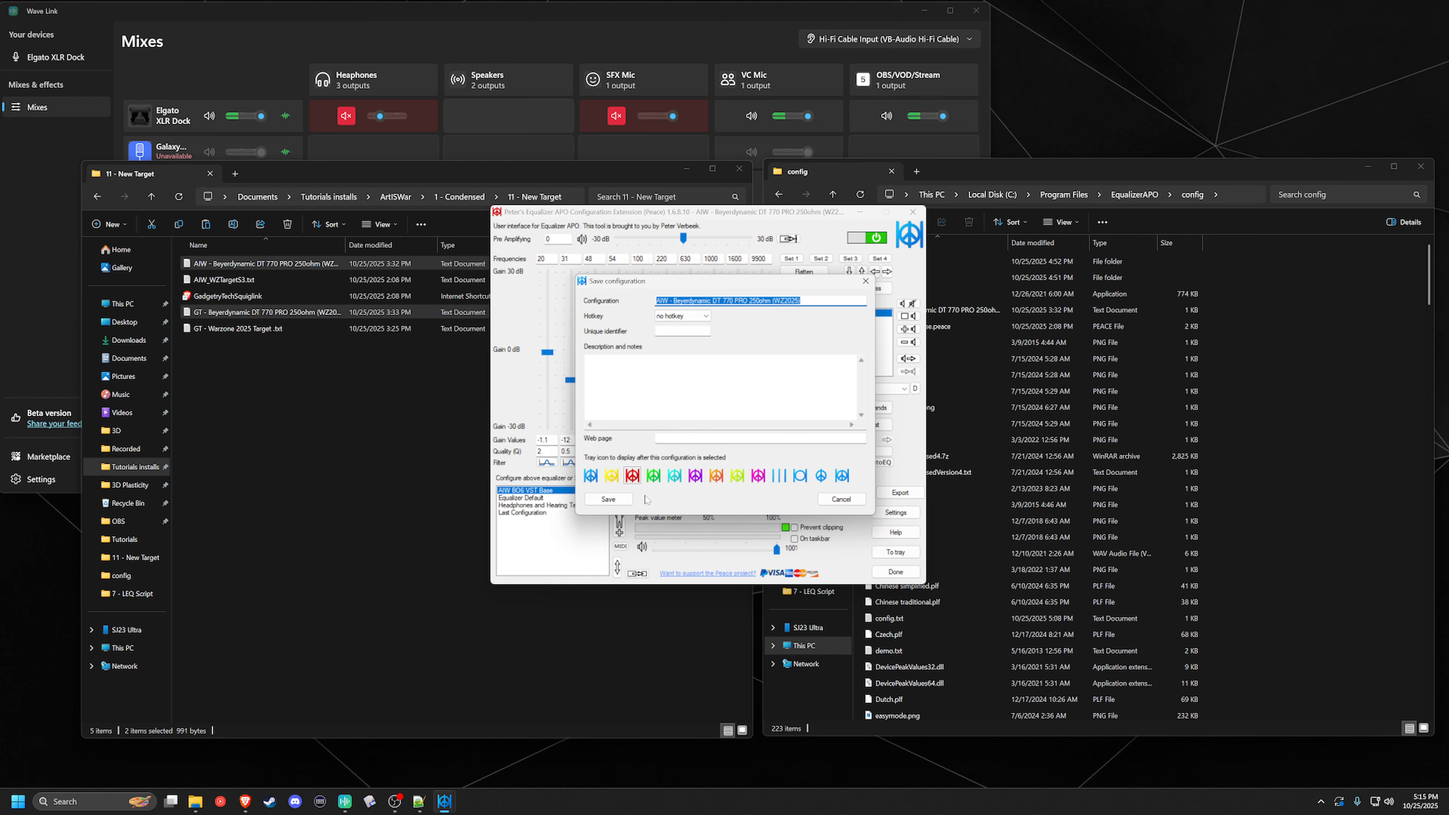
click(668, 300)
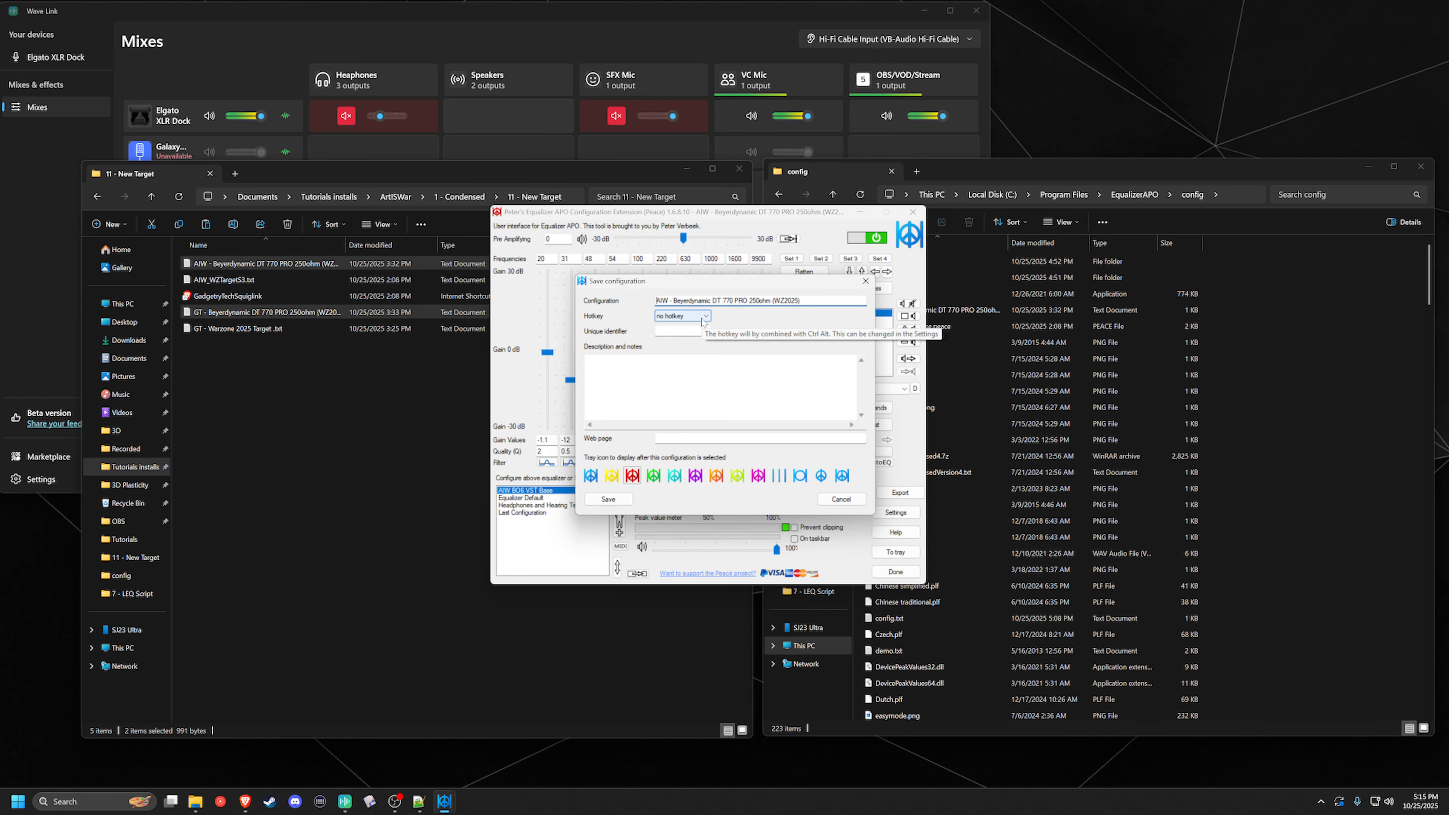
text(1 -)
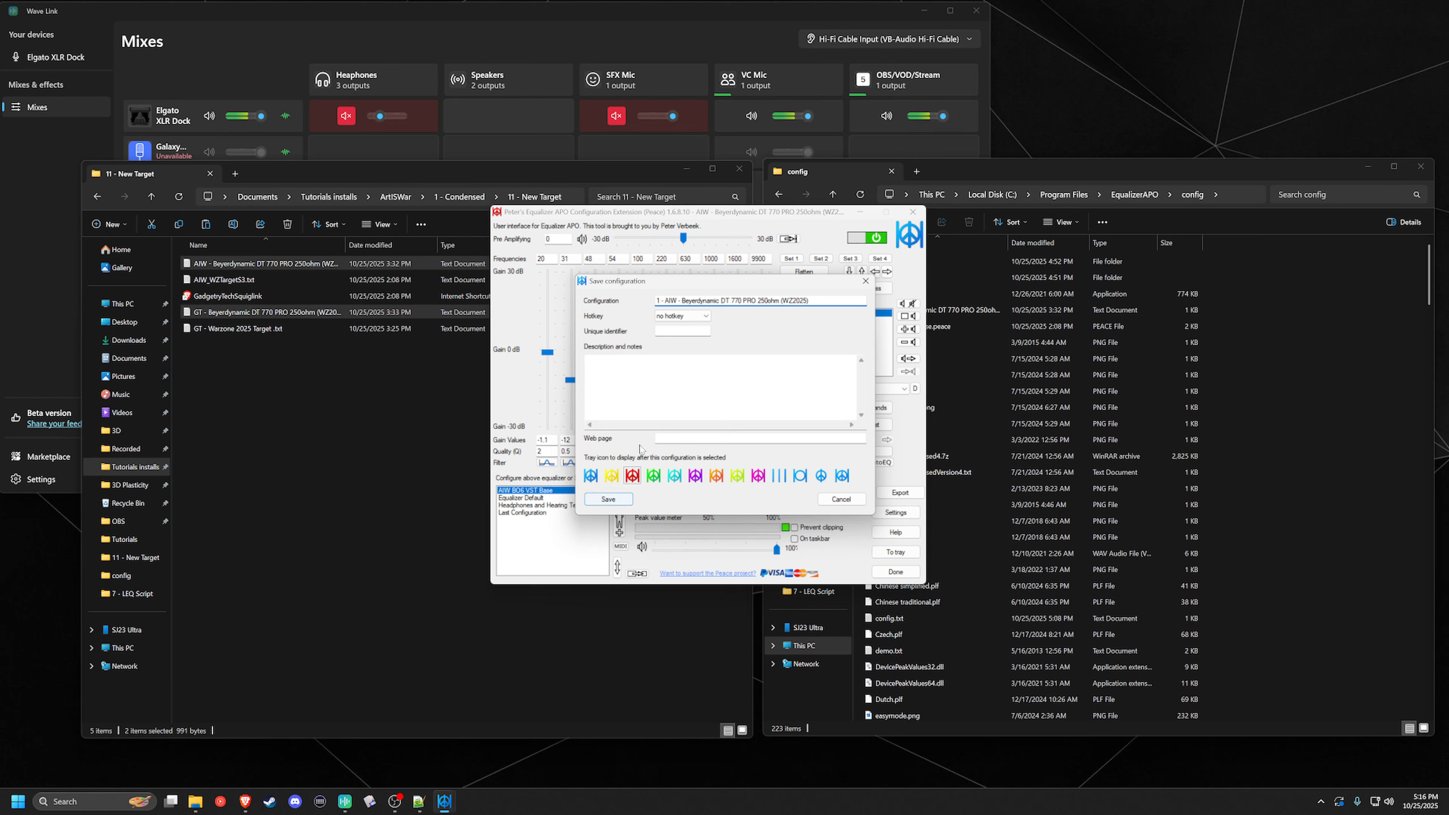
click(608, 499)
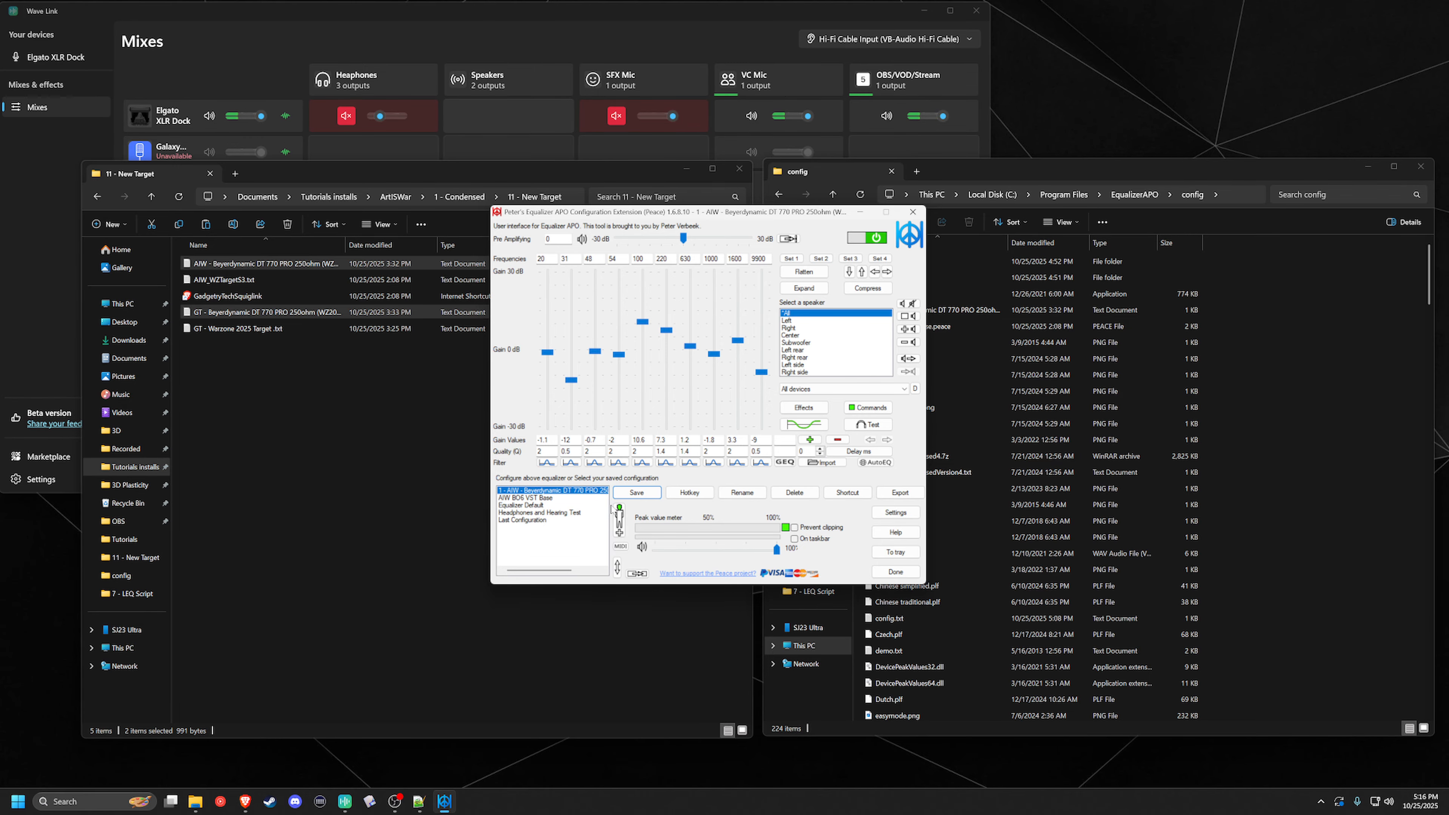
Load the AIW BO6 VST Base configuration and replace its equalization with GT - Beyerdynamic DT 770 PRO 250ohm (WZ2025).txt.
click(531, 505)
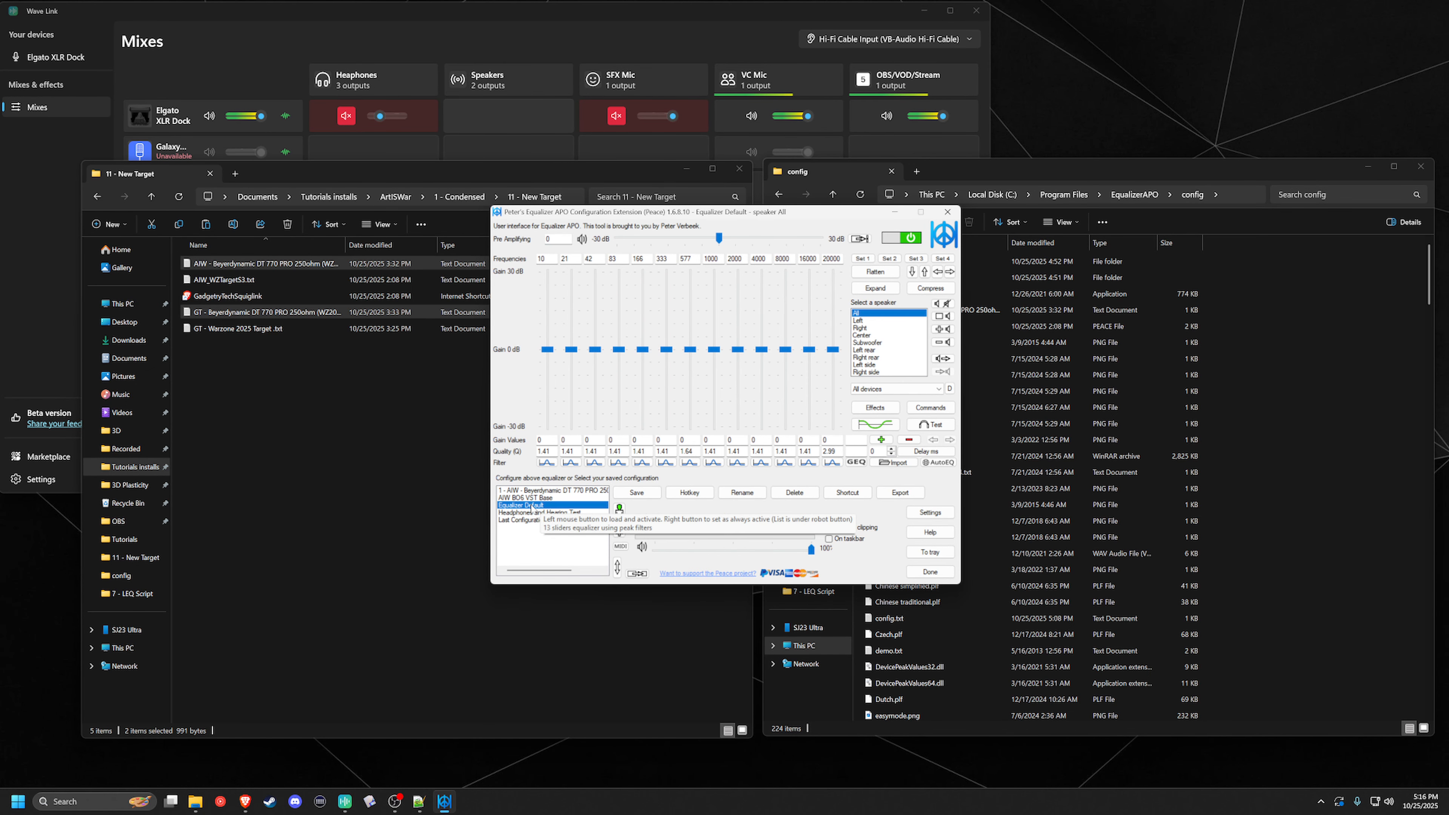
click(534, 498)
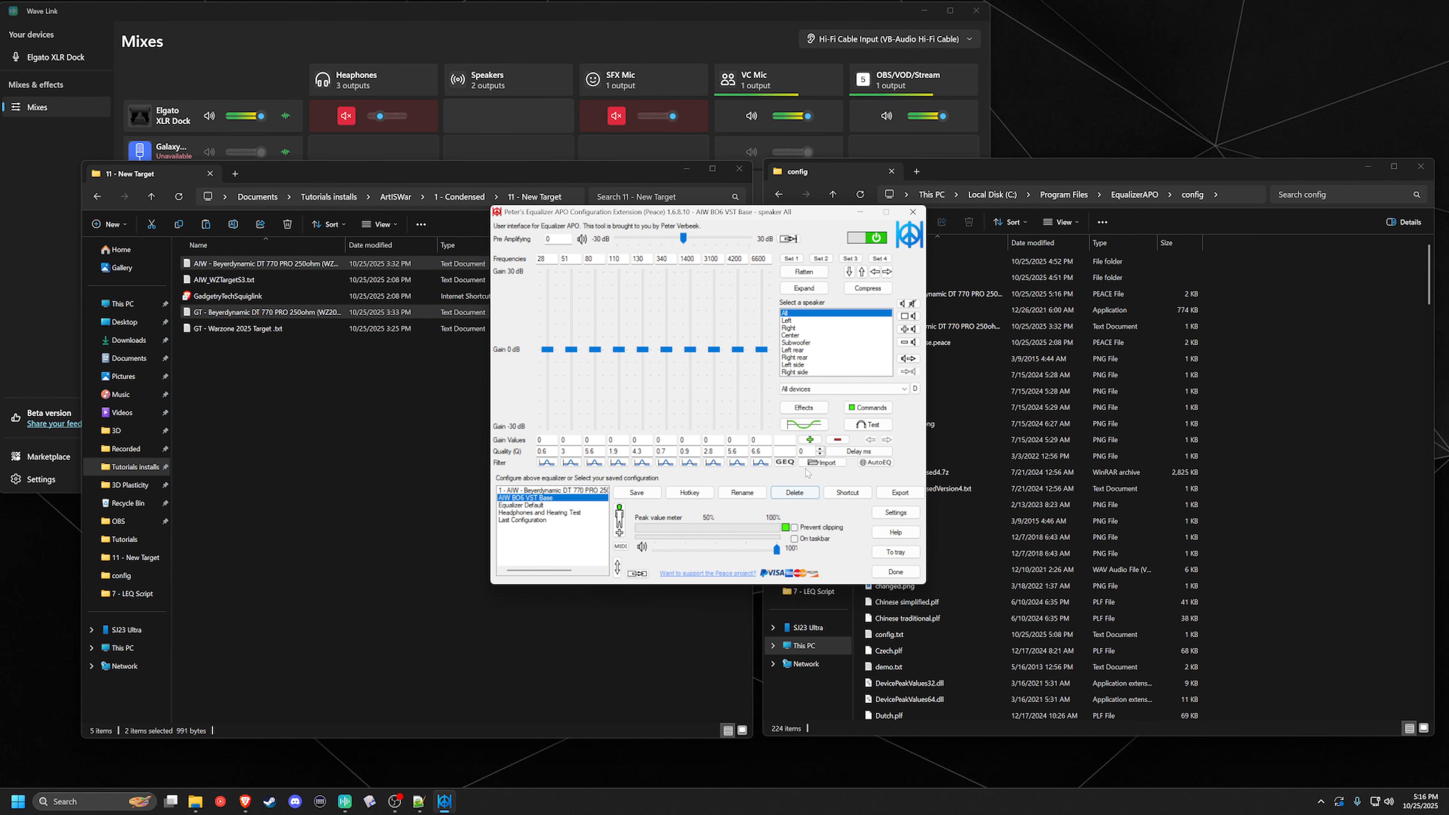
click(820, 463)
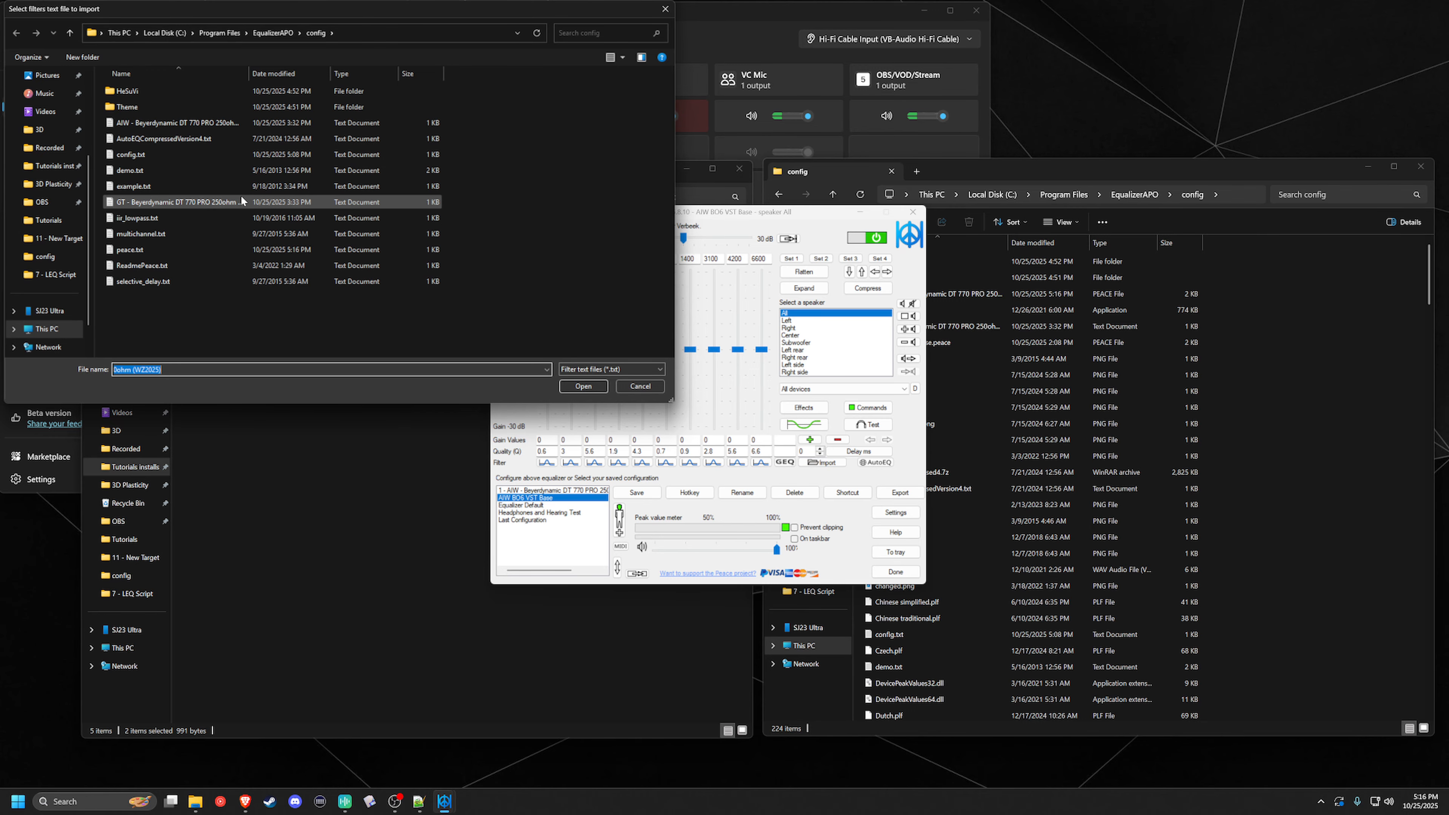
click(196, 203)
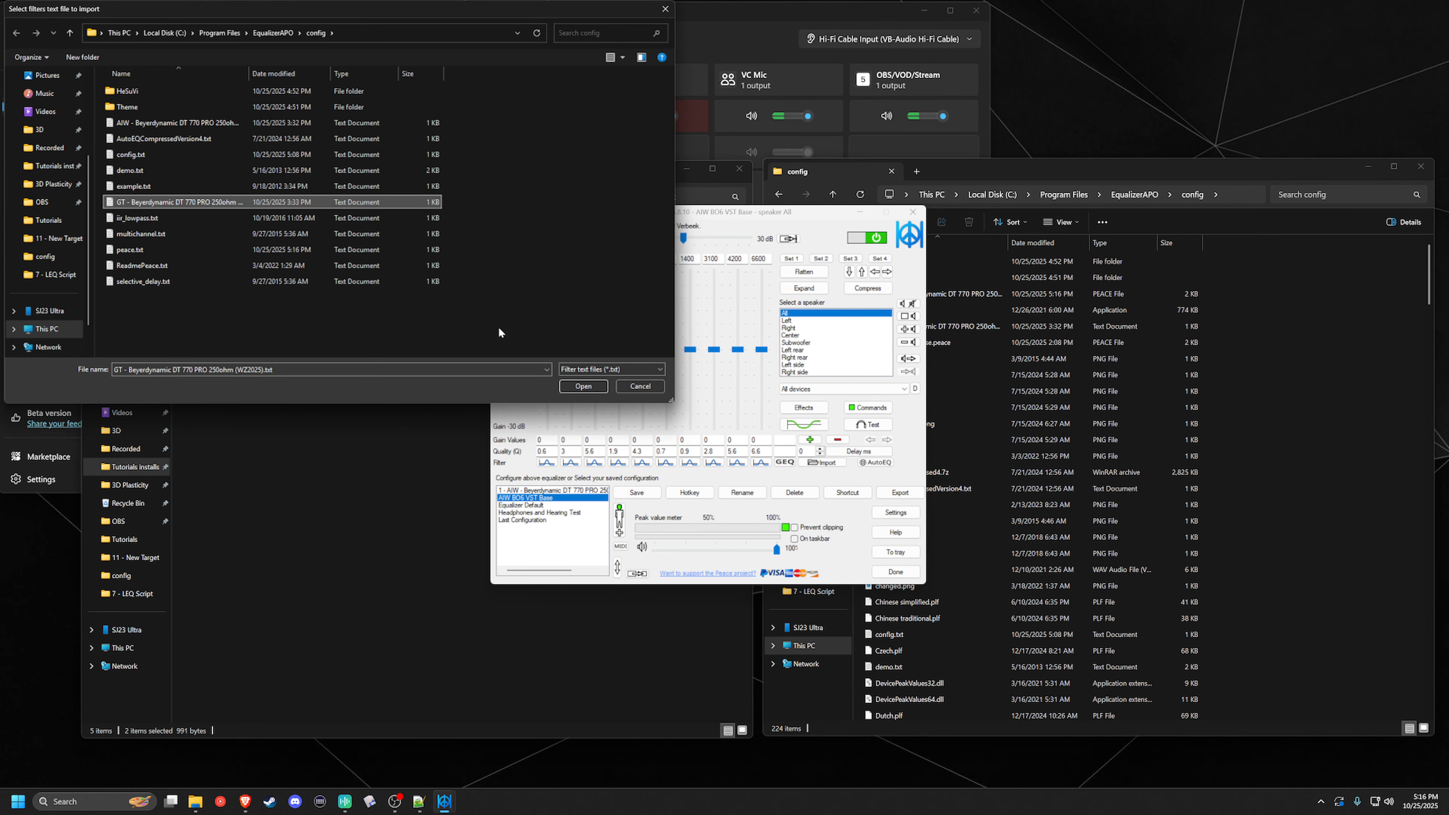
click(582, 387)
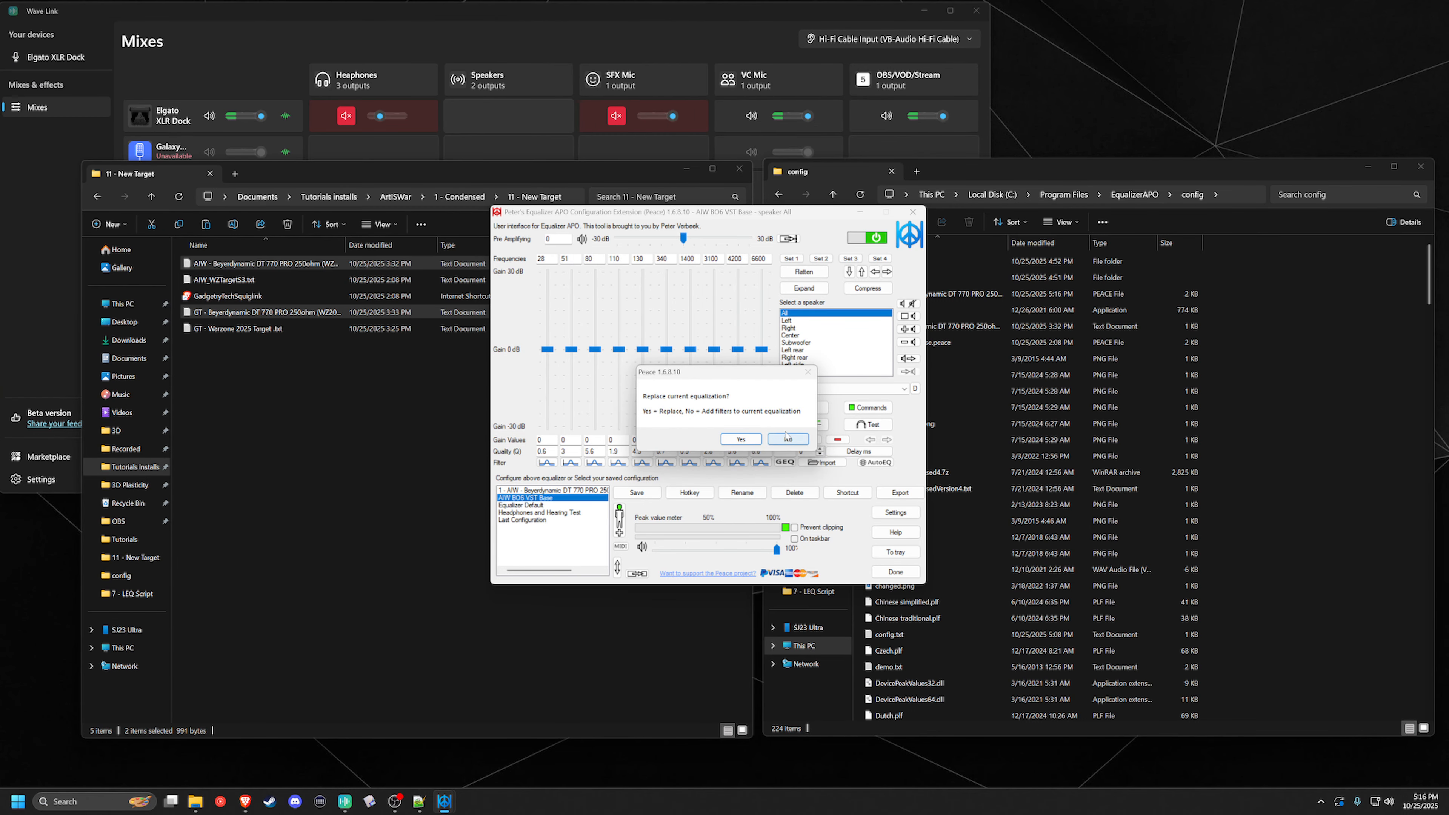
click(788, 440)
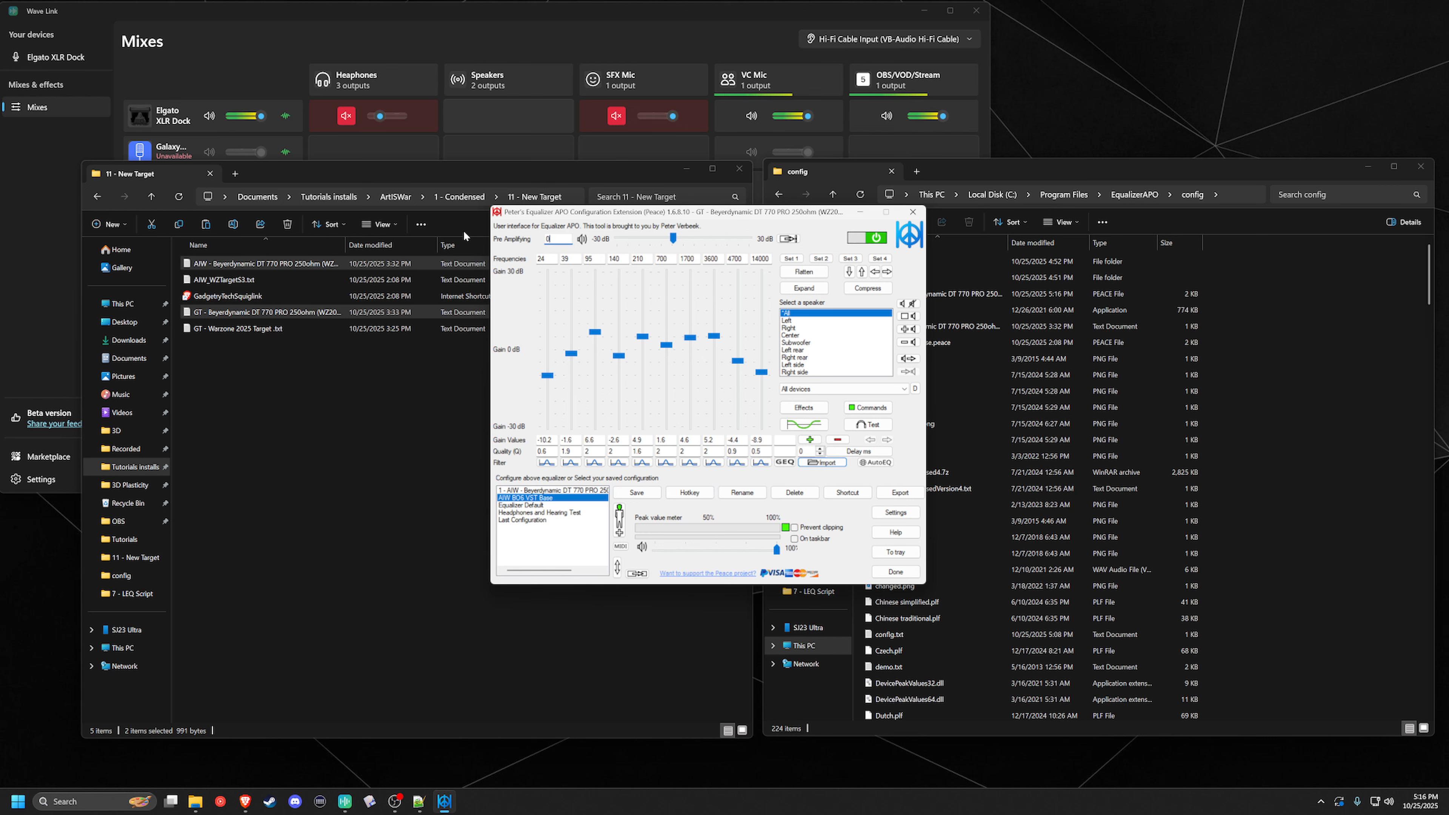
Set the pre-amplification to 0 dB and save the configuration as 2 - GT - Beyerdynamic DT 770 PRO 250ohm (WZ2025).
text(0)
key(Return)
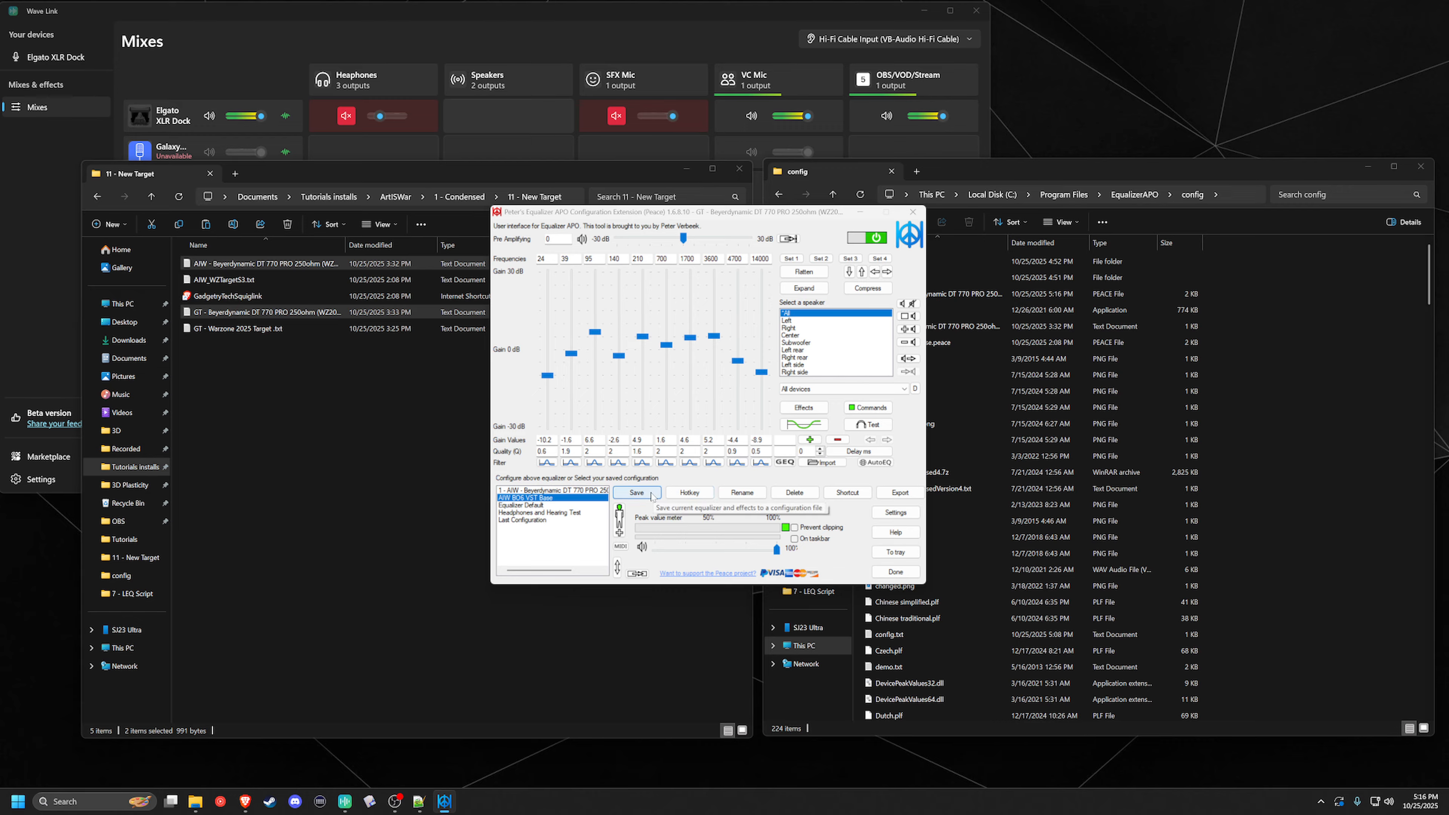
click(636, 492)
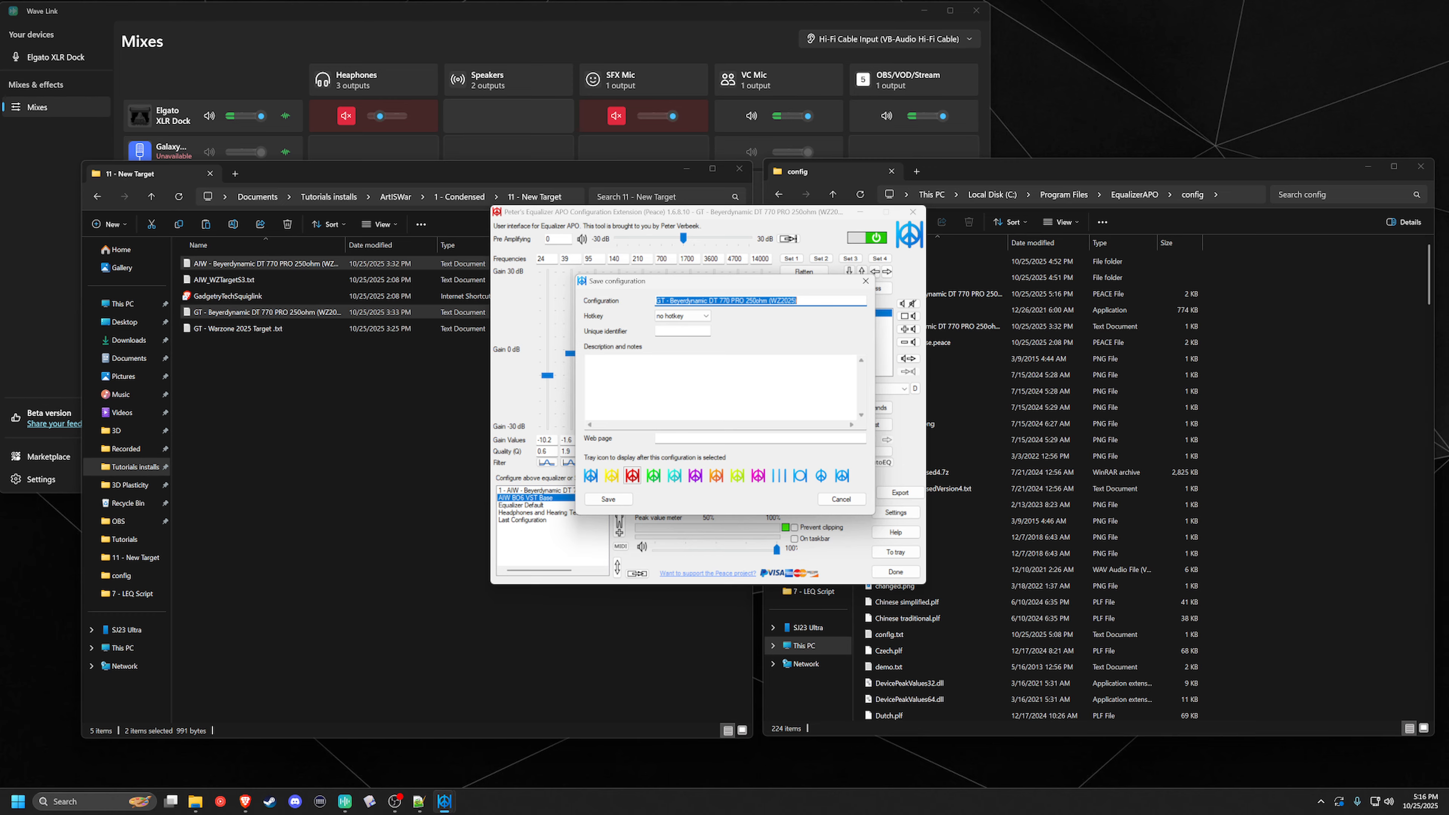
key(Home)
text(2 -)
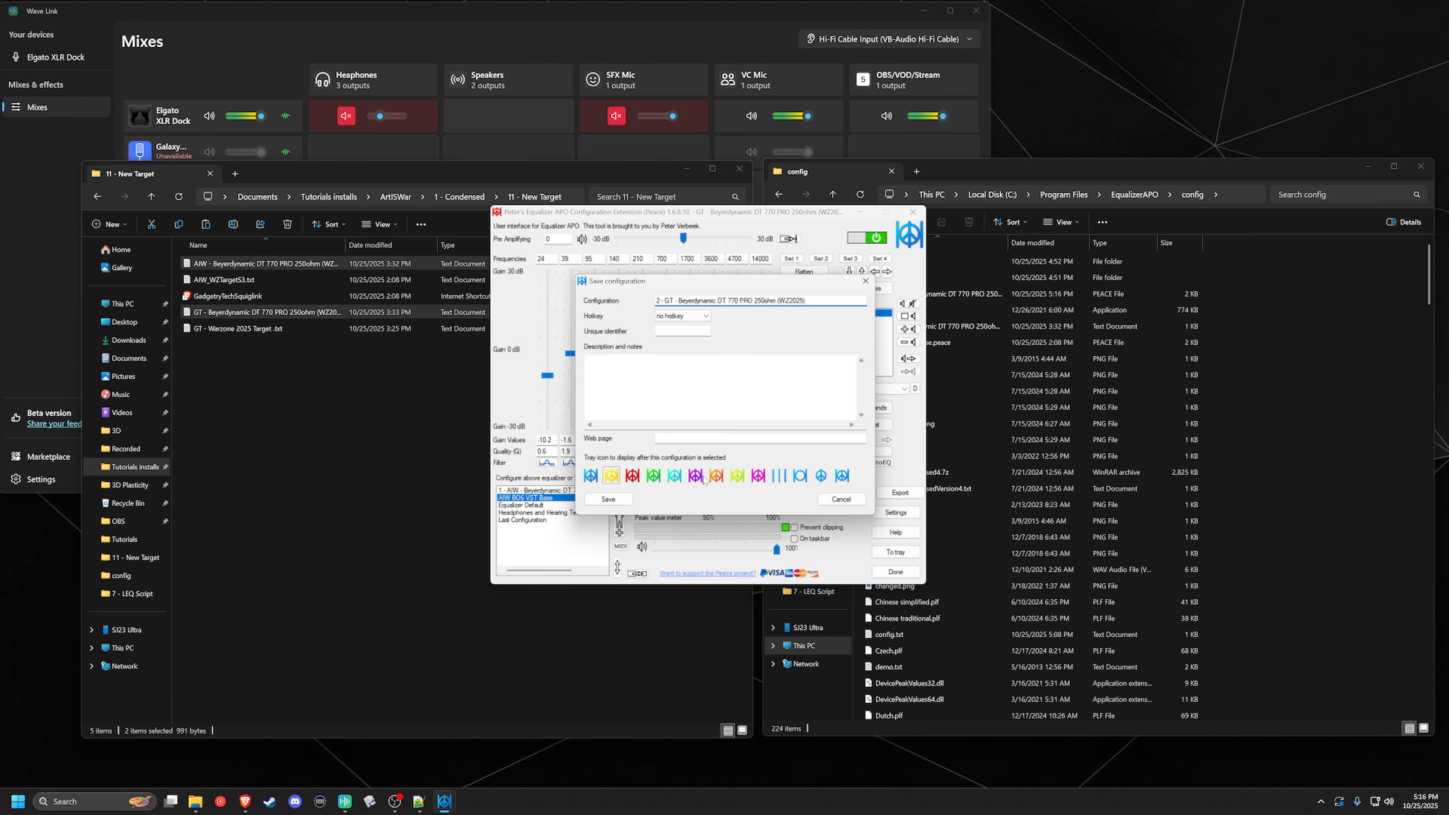
click(618, 499)
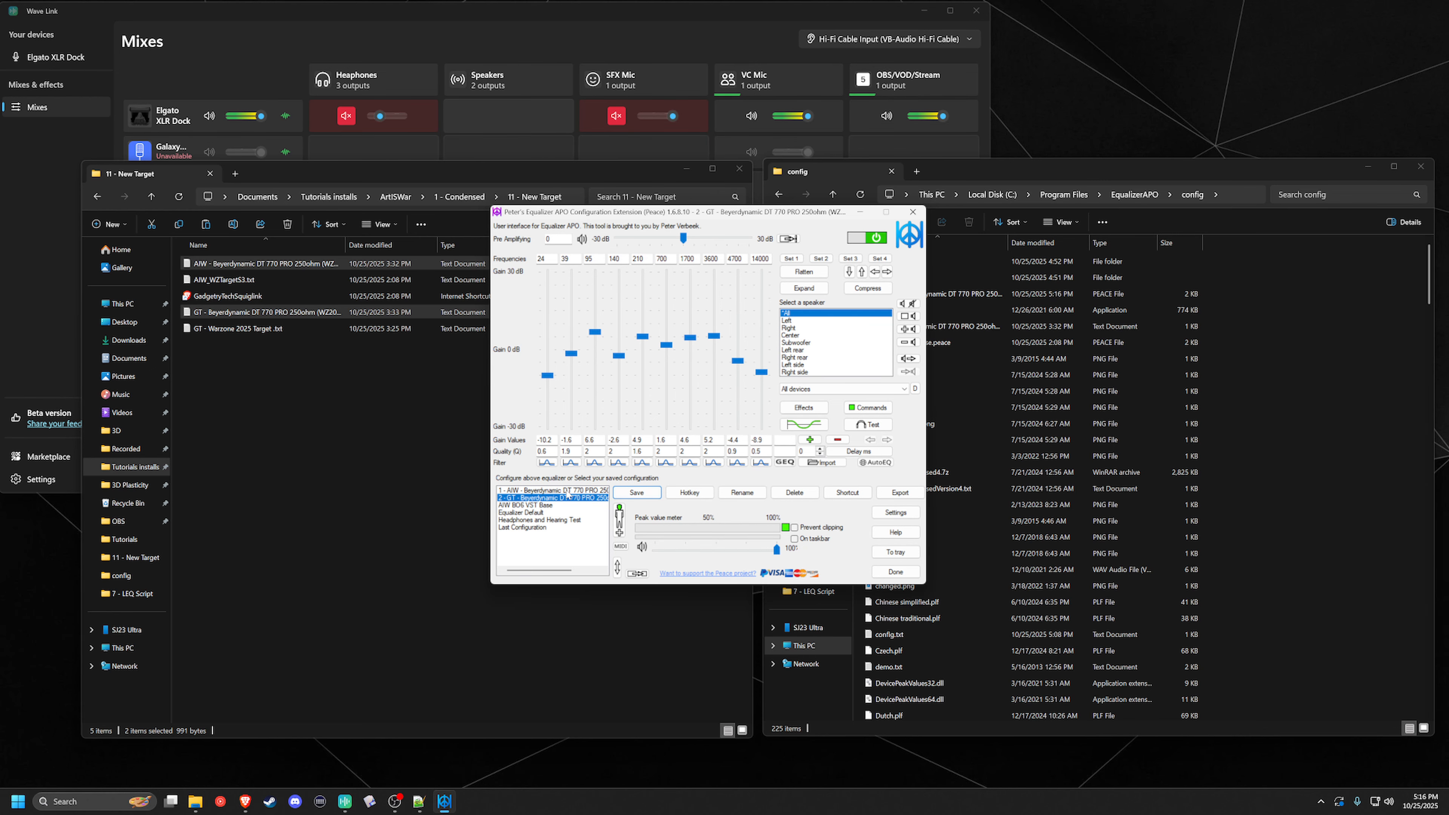
Activate the 1 - AIW Beyerdynamic DT 770 PRO 250ohm configuration and close Peace.
click(566, 490)
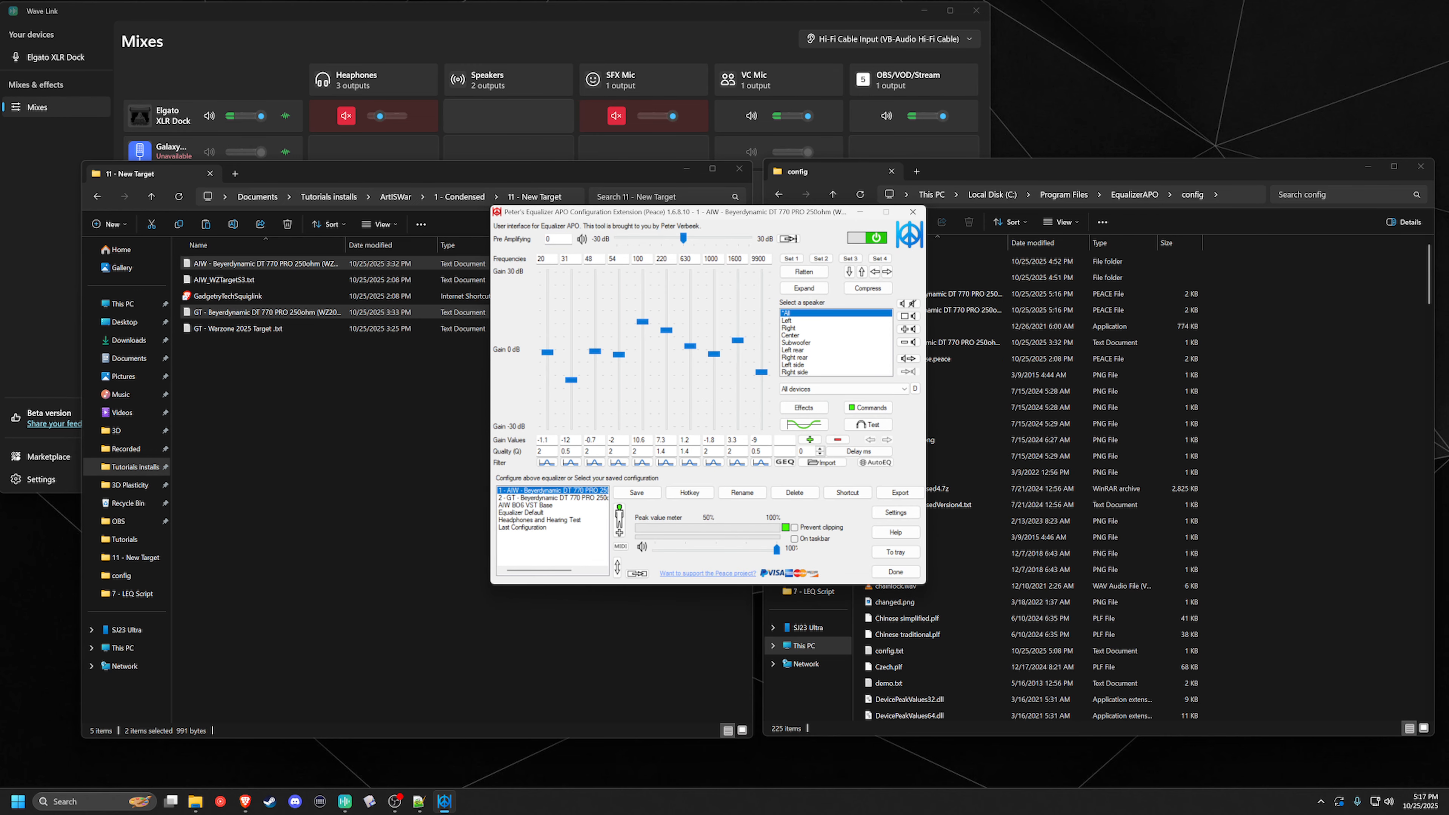
key(alt+Tab)
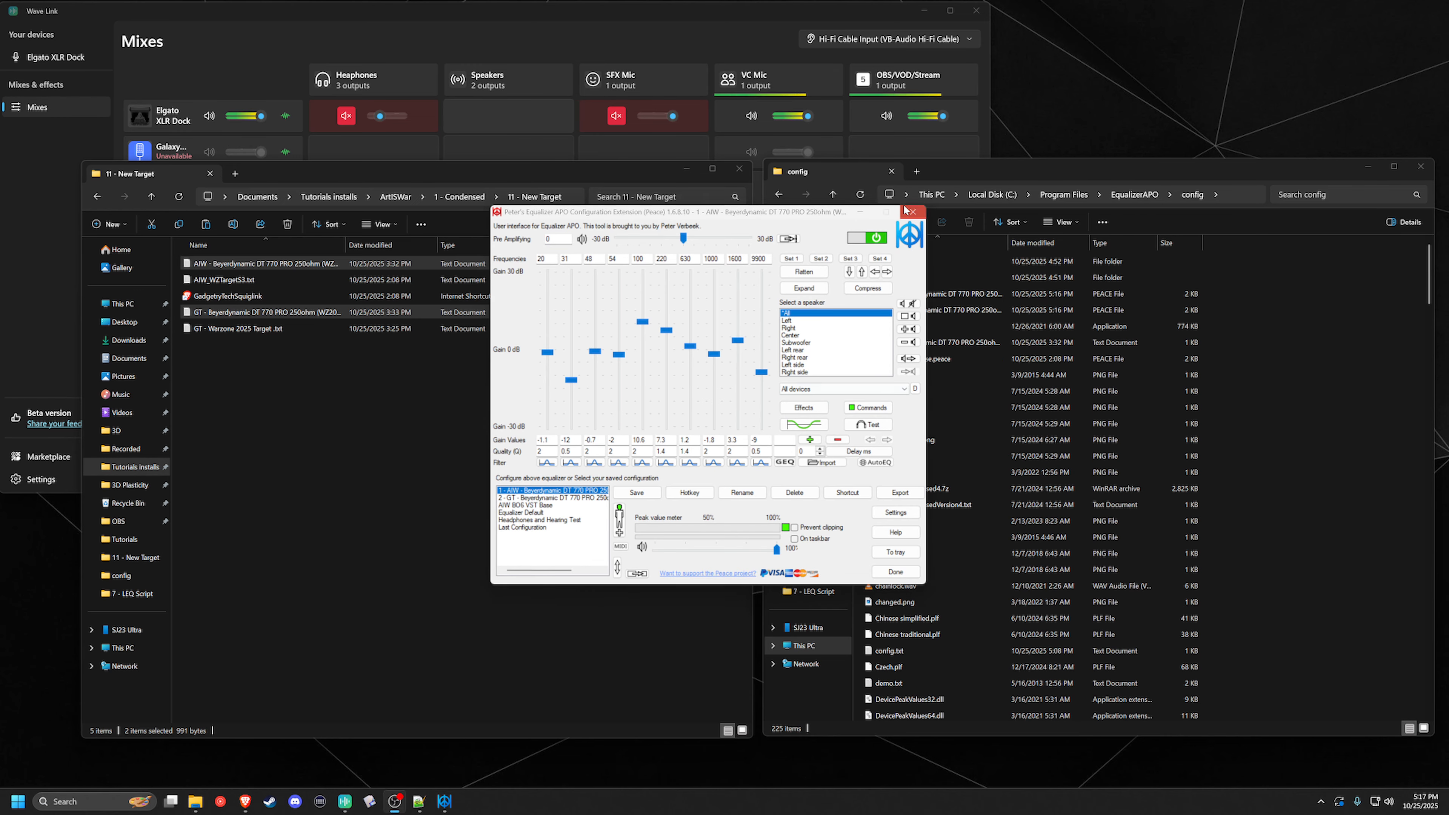
click(913, 214)
click(913, 212)
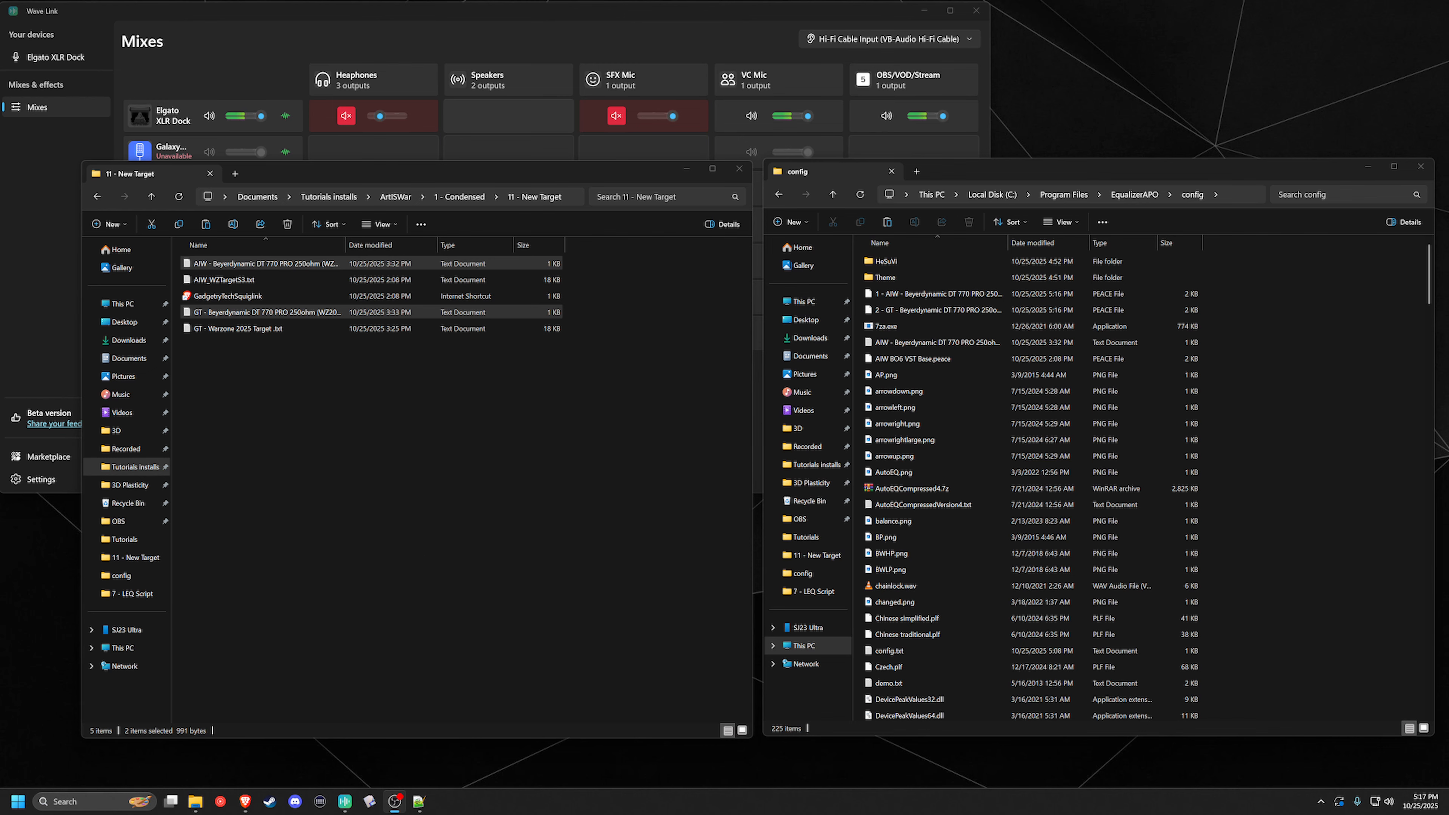
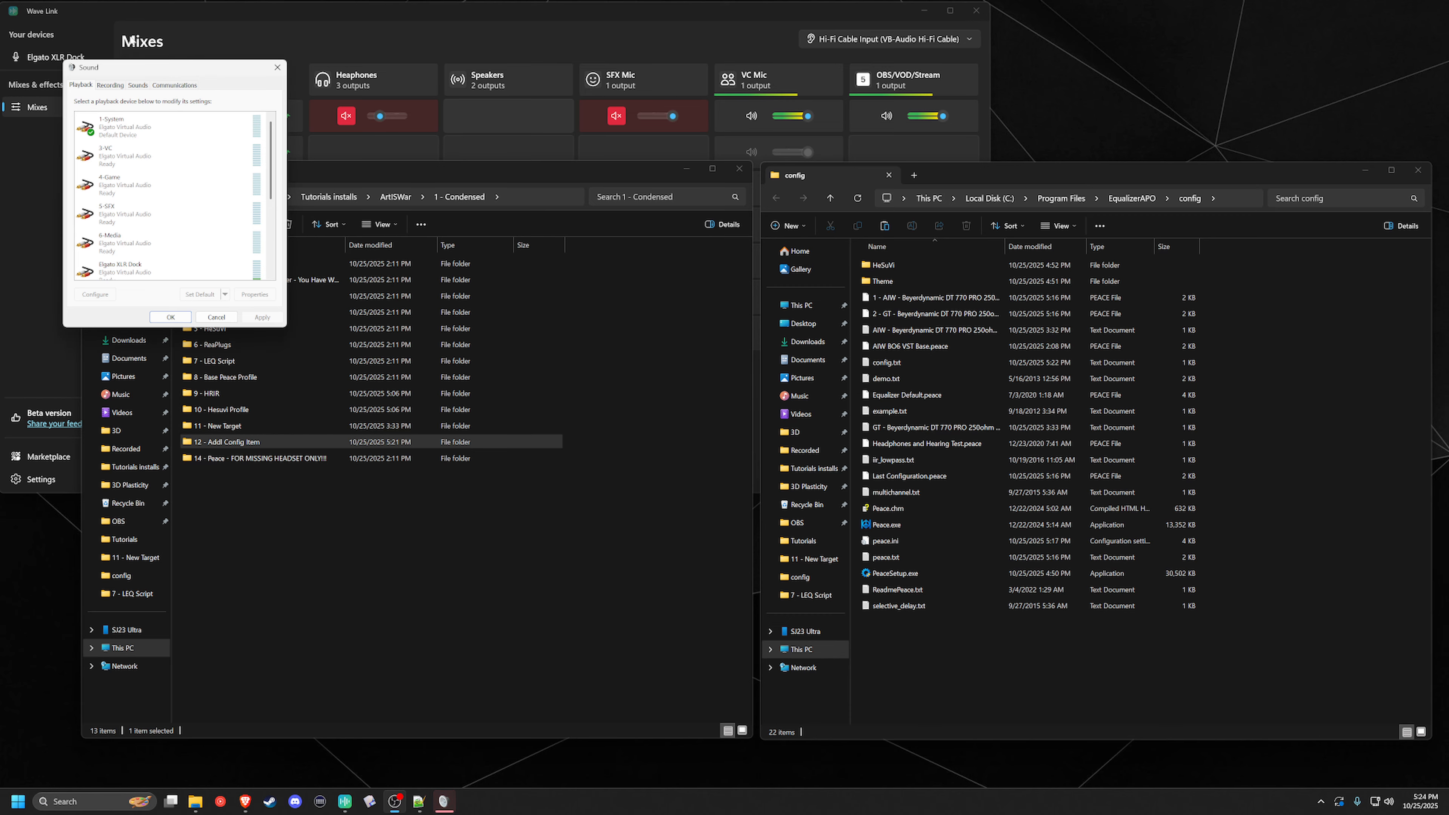
Open the Hi-Fi Cable Input playback device's properties, check its default format, and show its enhancements.
drag(162, 69, 575, 232)
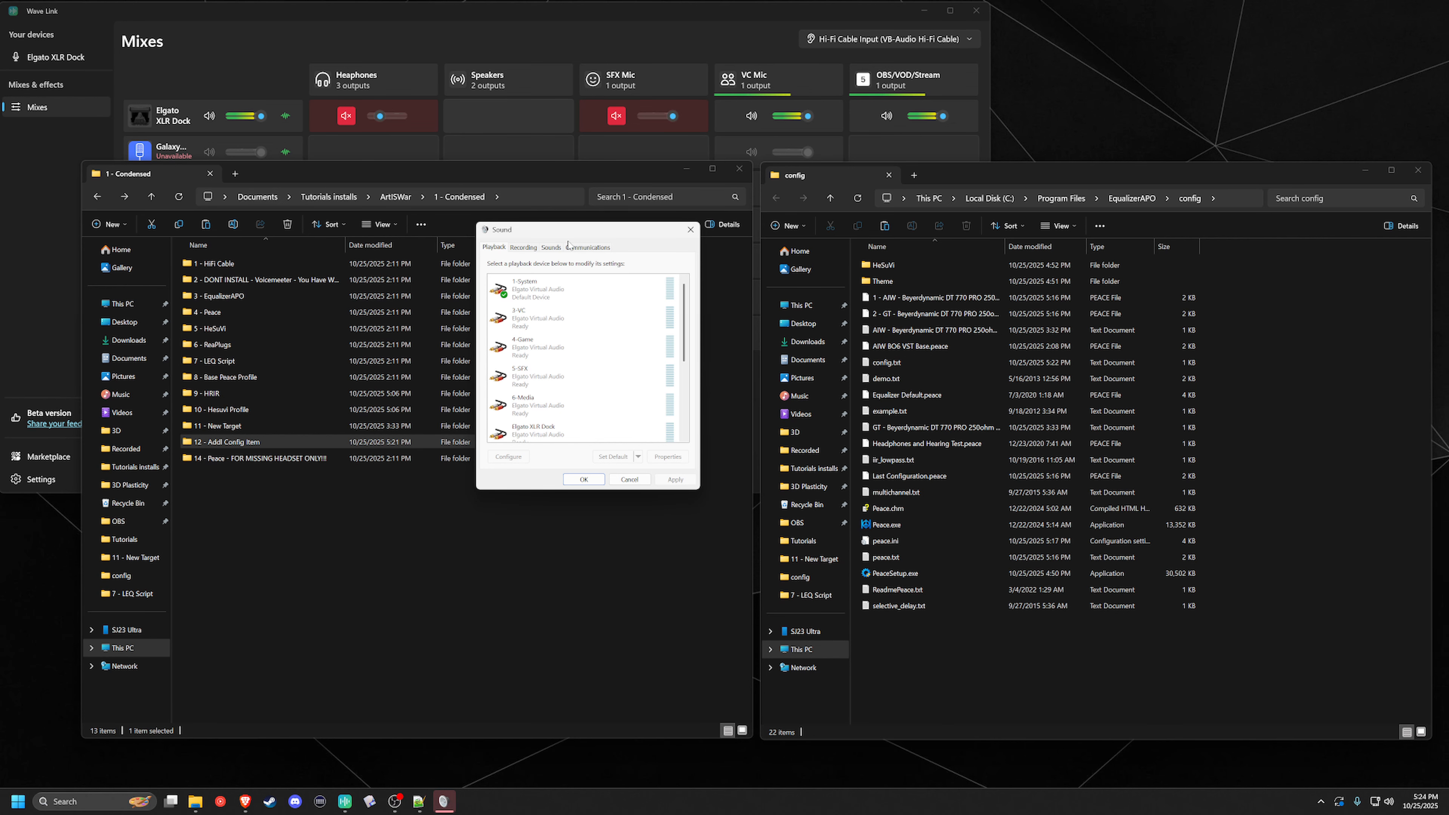
scroll(602, 349, down, 3)
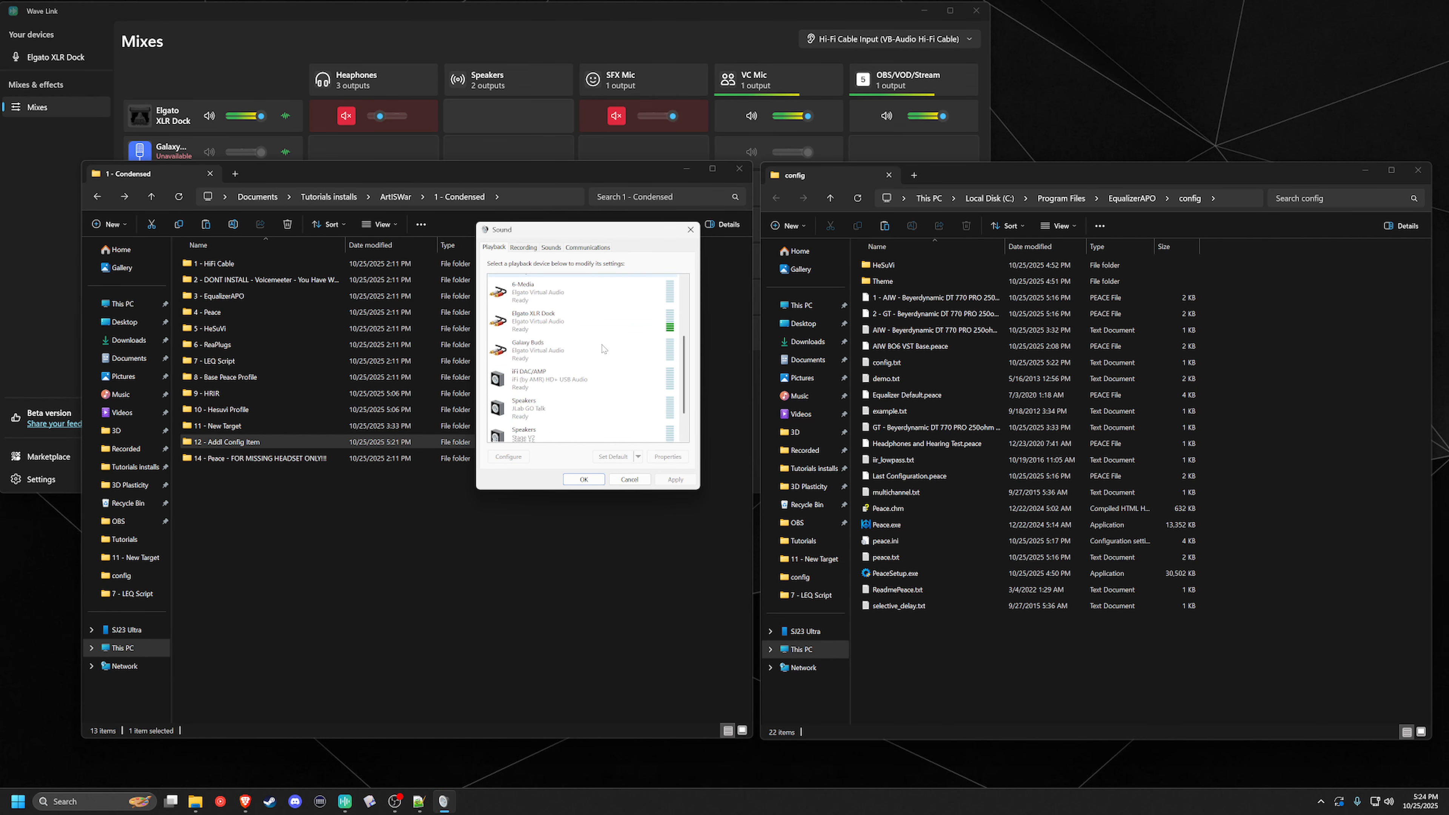
click(565, 435)
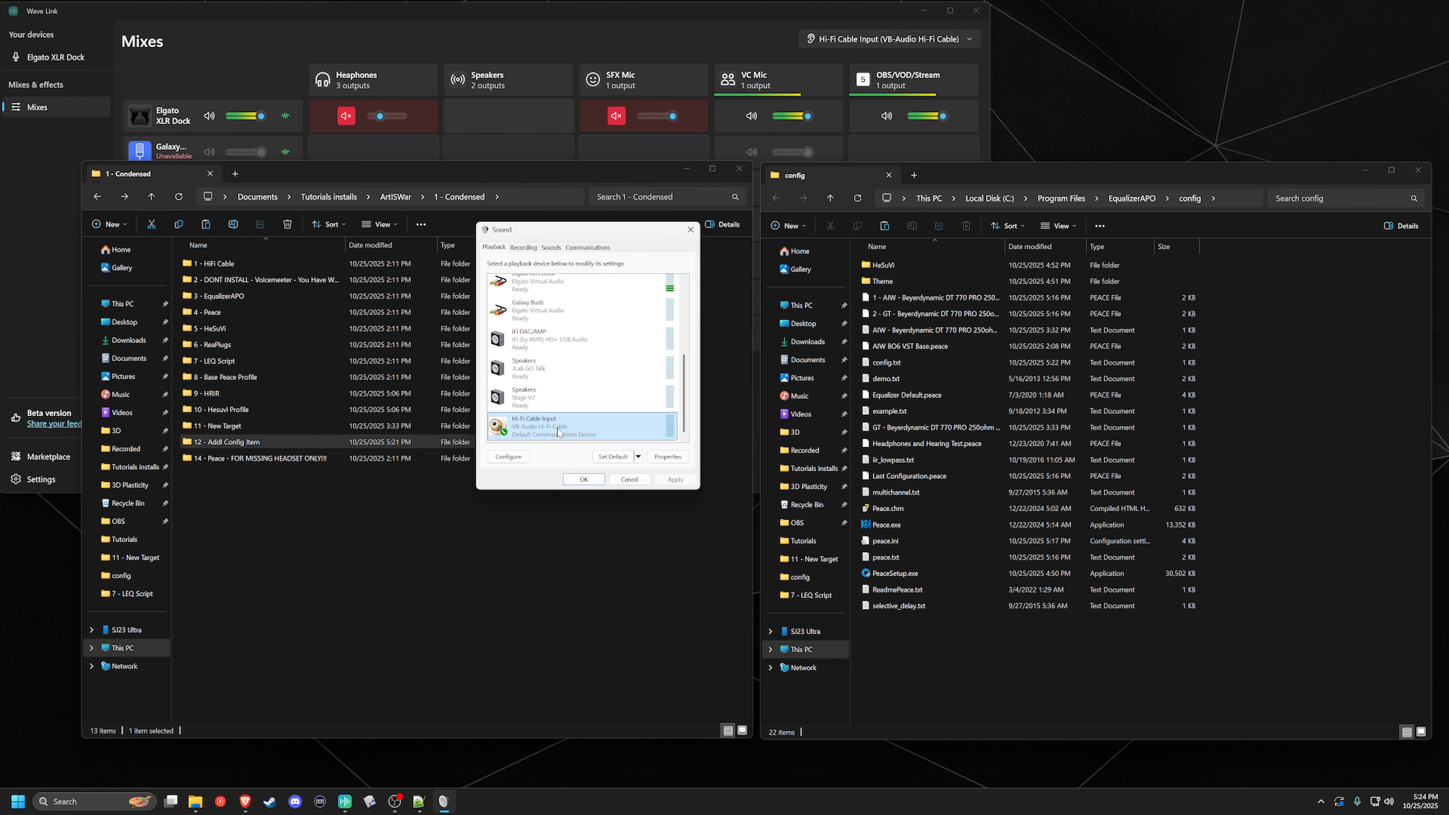
right_click(558, 432)
click(596, 522)
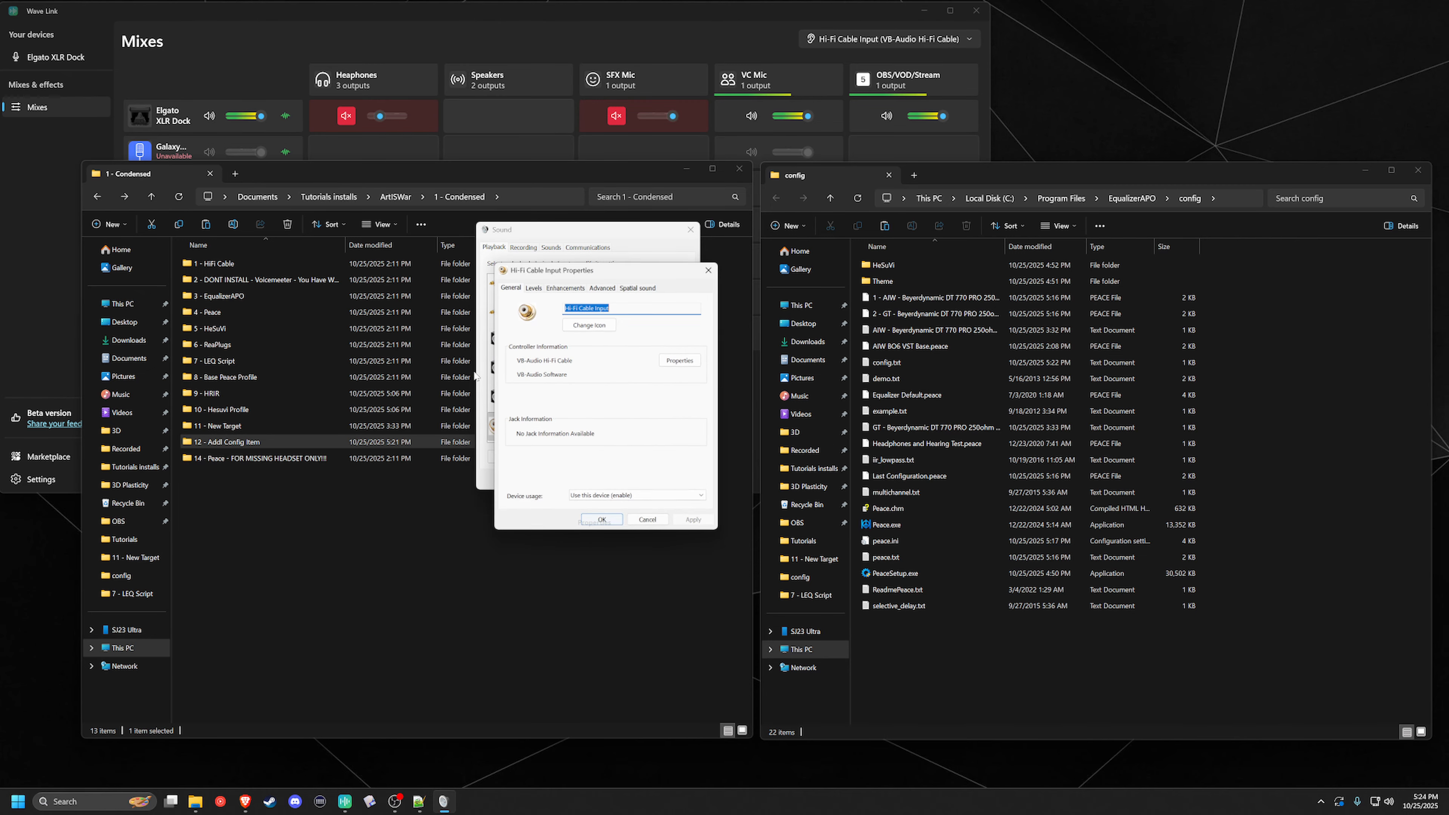
click(600, 288)
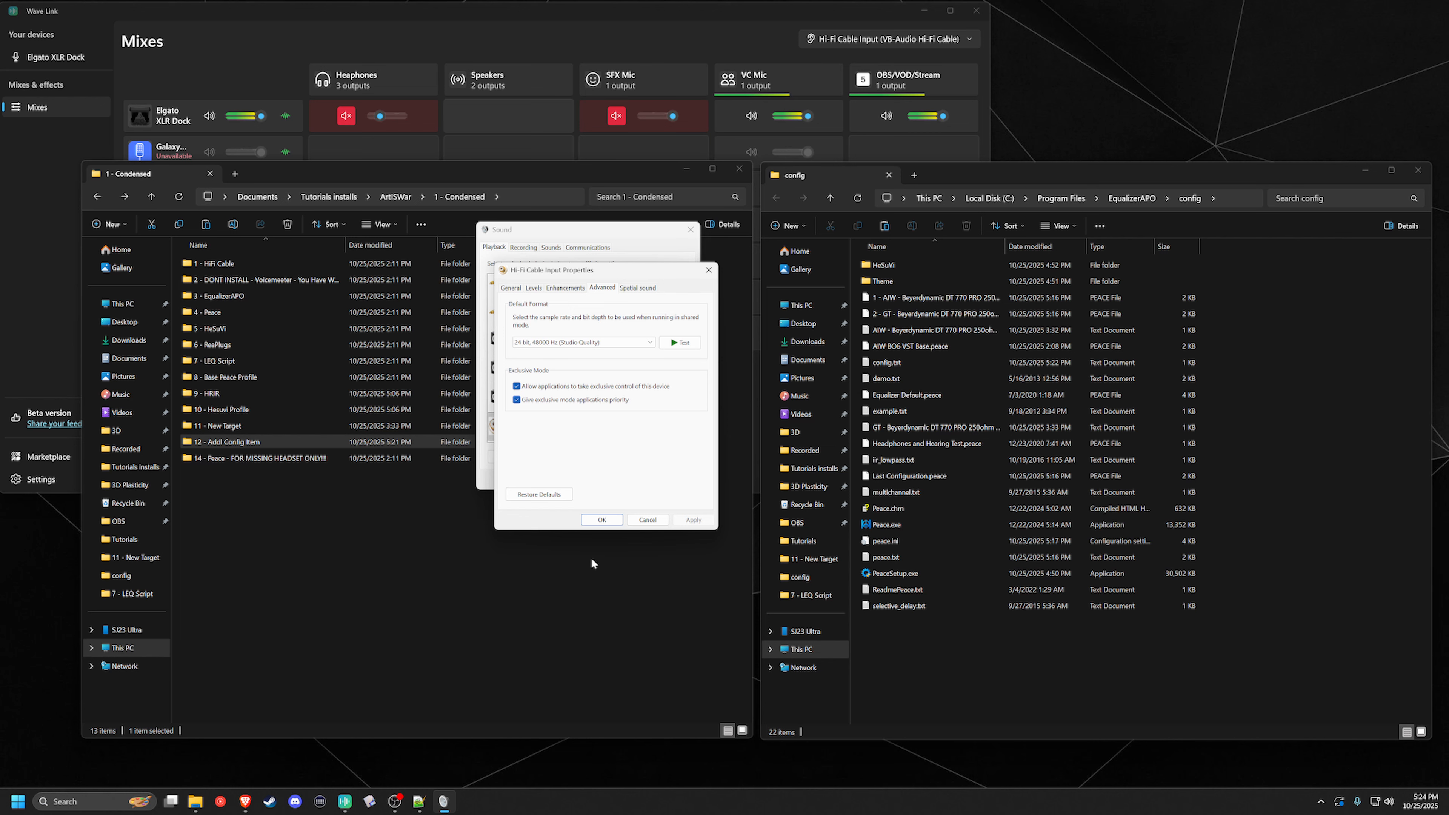
click(567, 290)
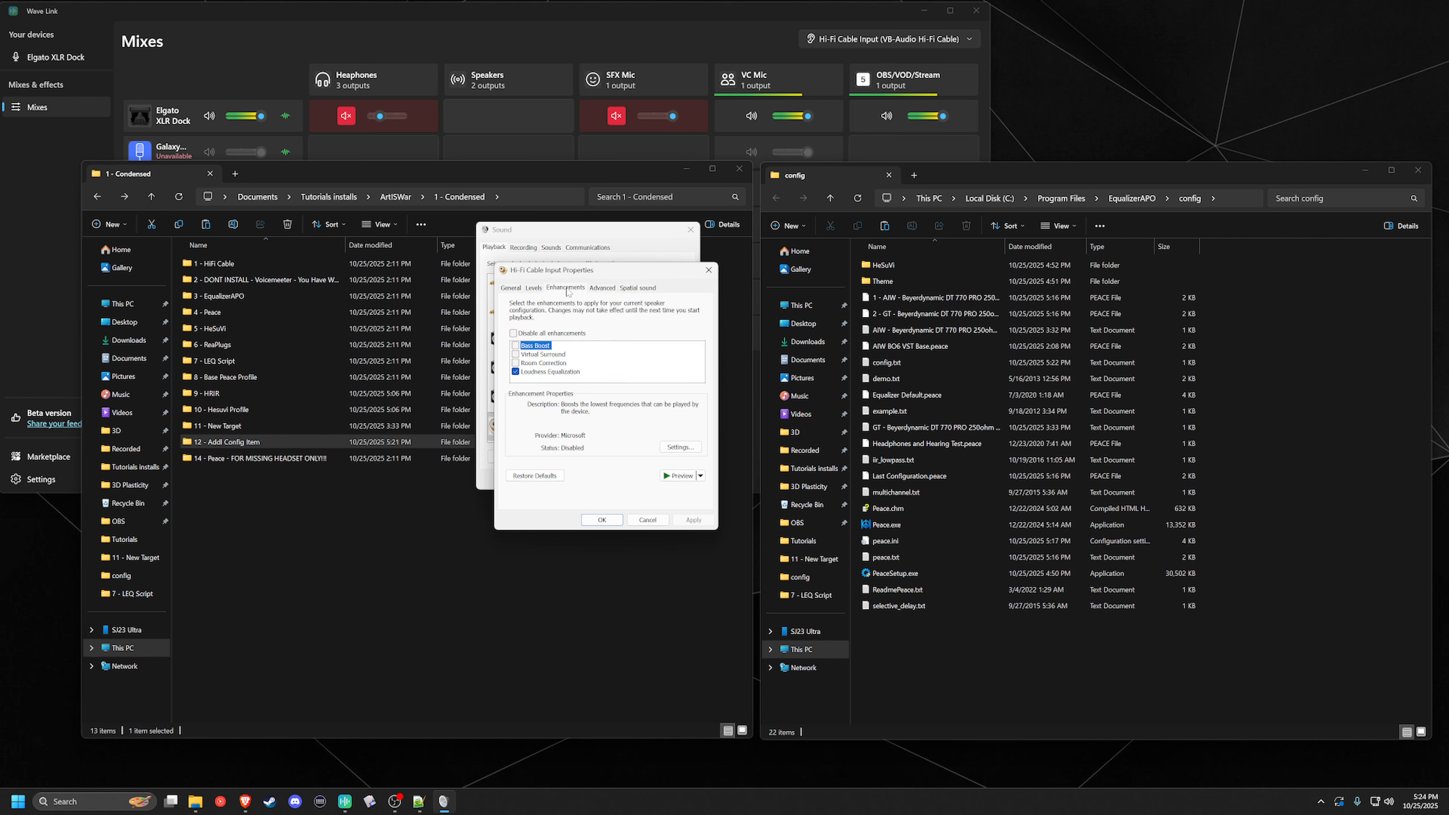
Turn on Loudness Equalization for Hi-Fi Cable Input with the release time at Short, and apply the device properties.
click(531, 372)
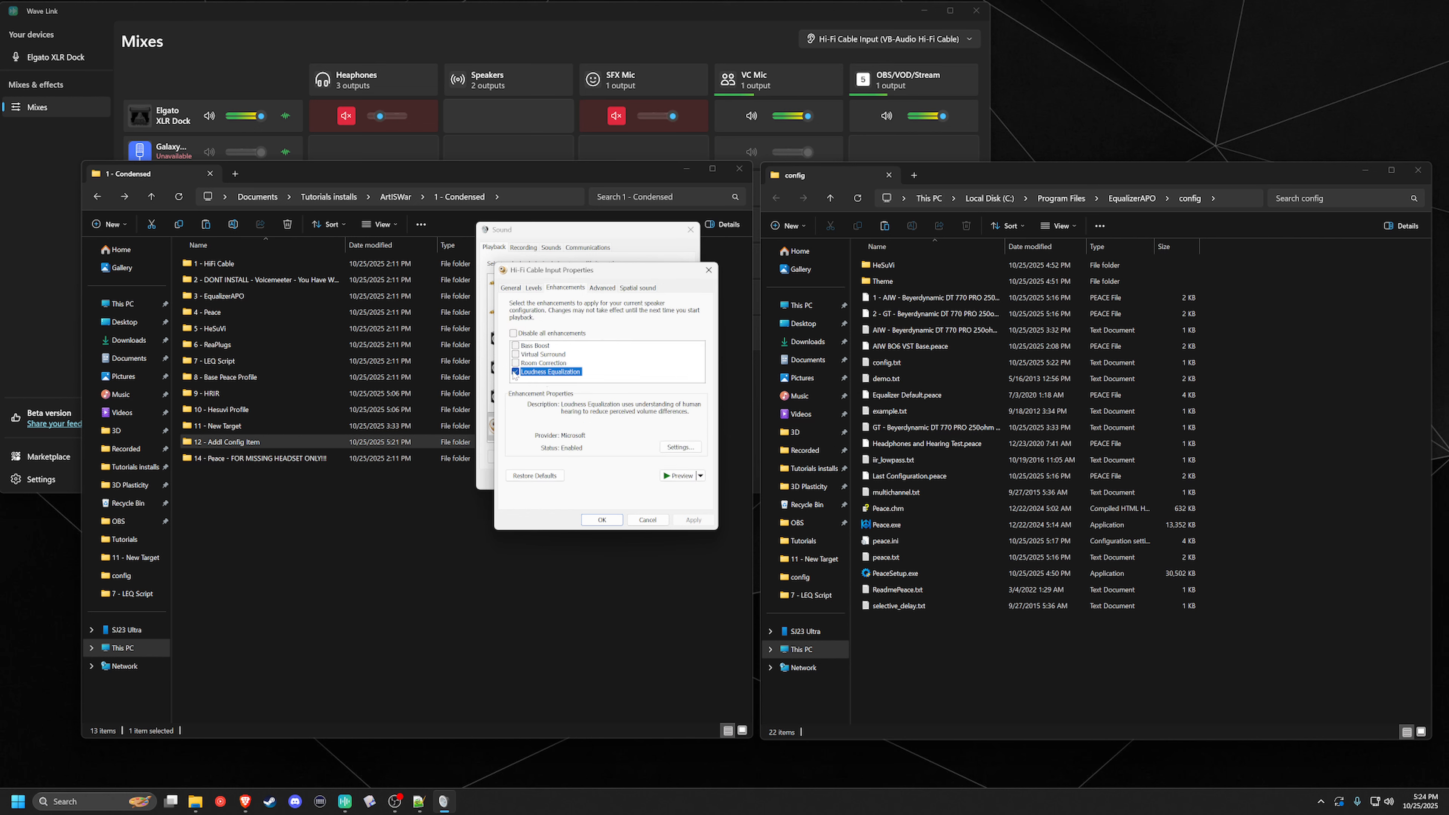
click(516, 372)
click(515, 372)
click(681, 447)
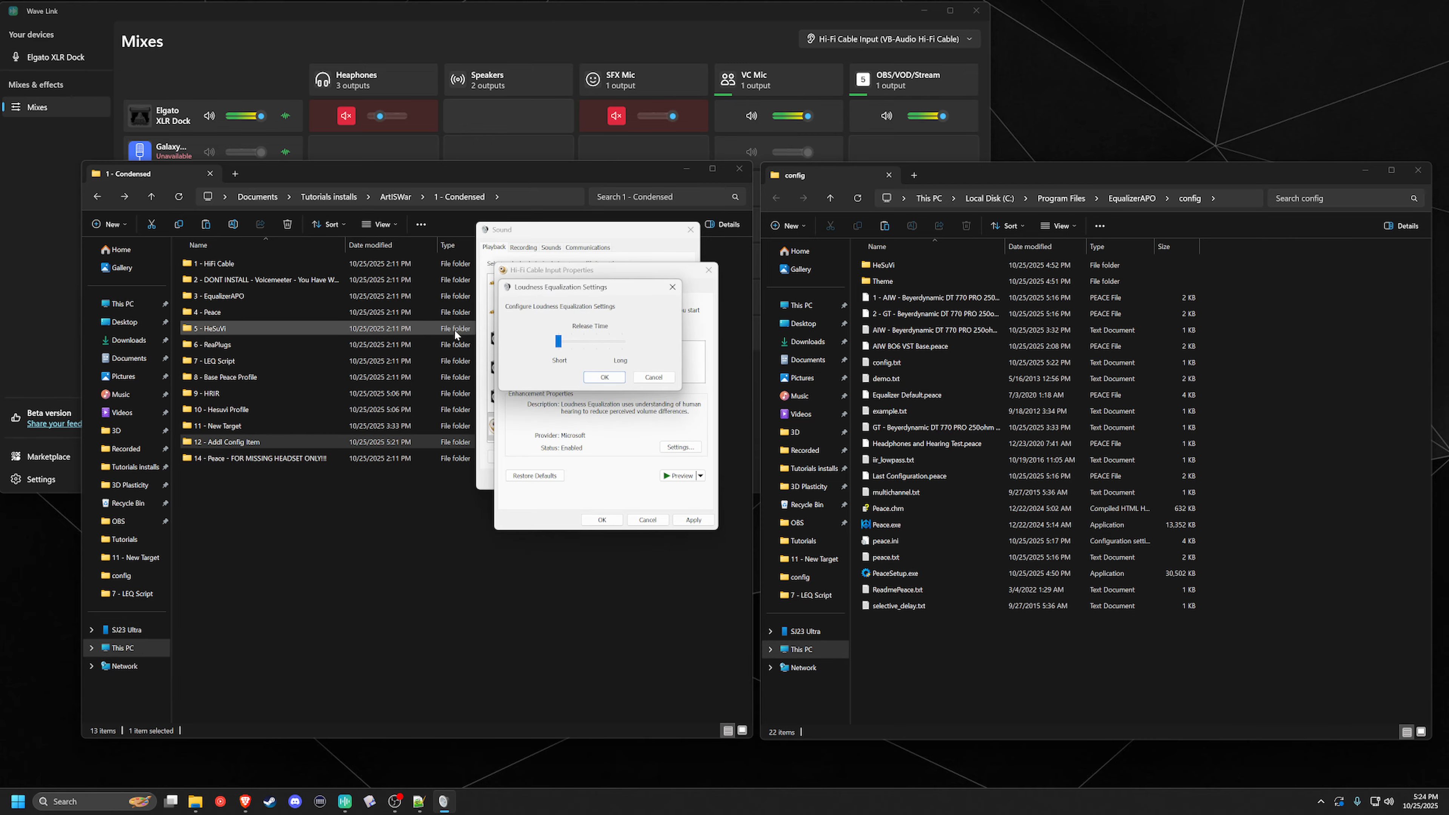
click(604, 377)
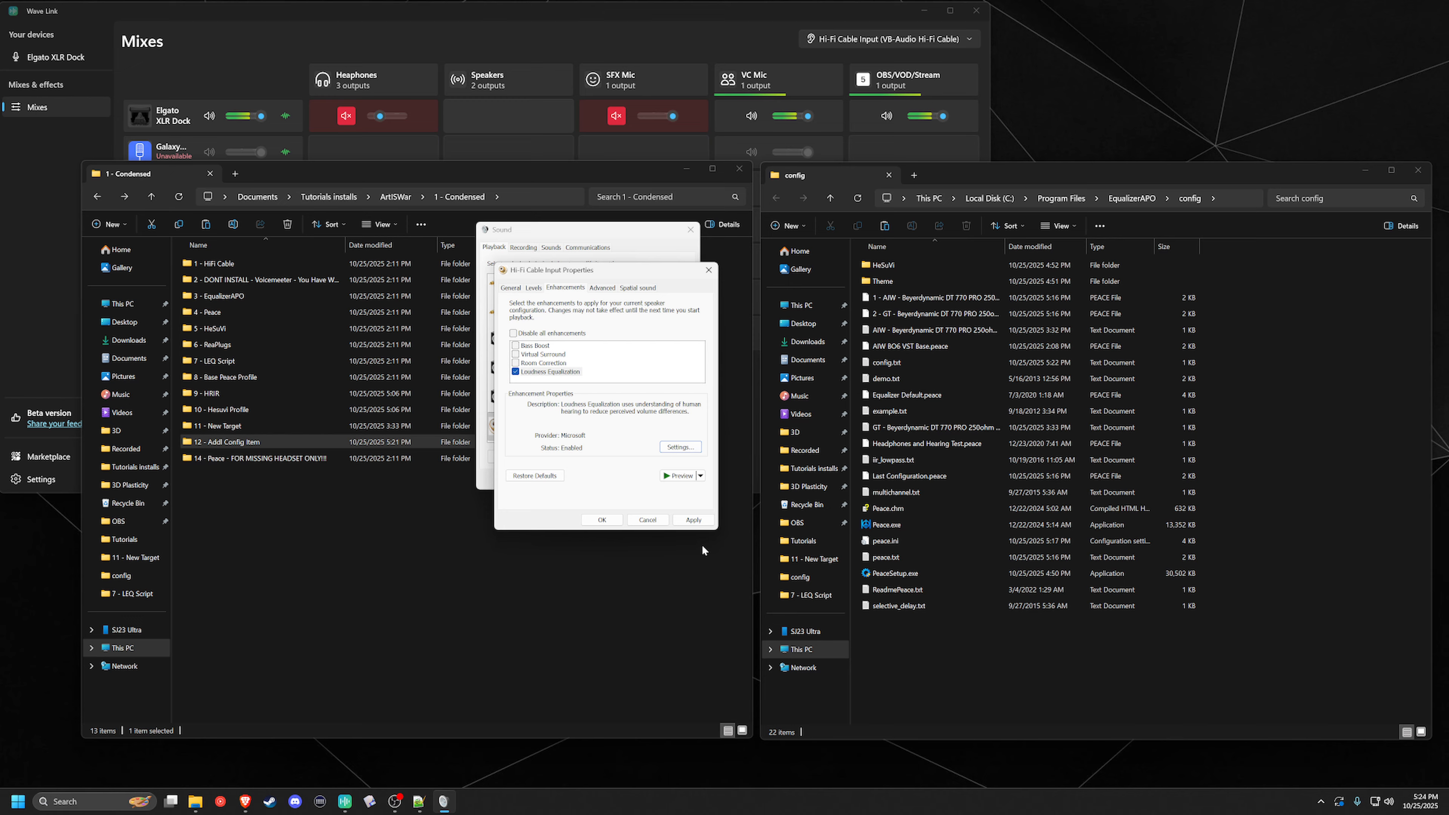
click(690, 522)
click(602, 519)
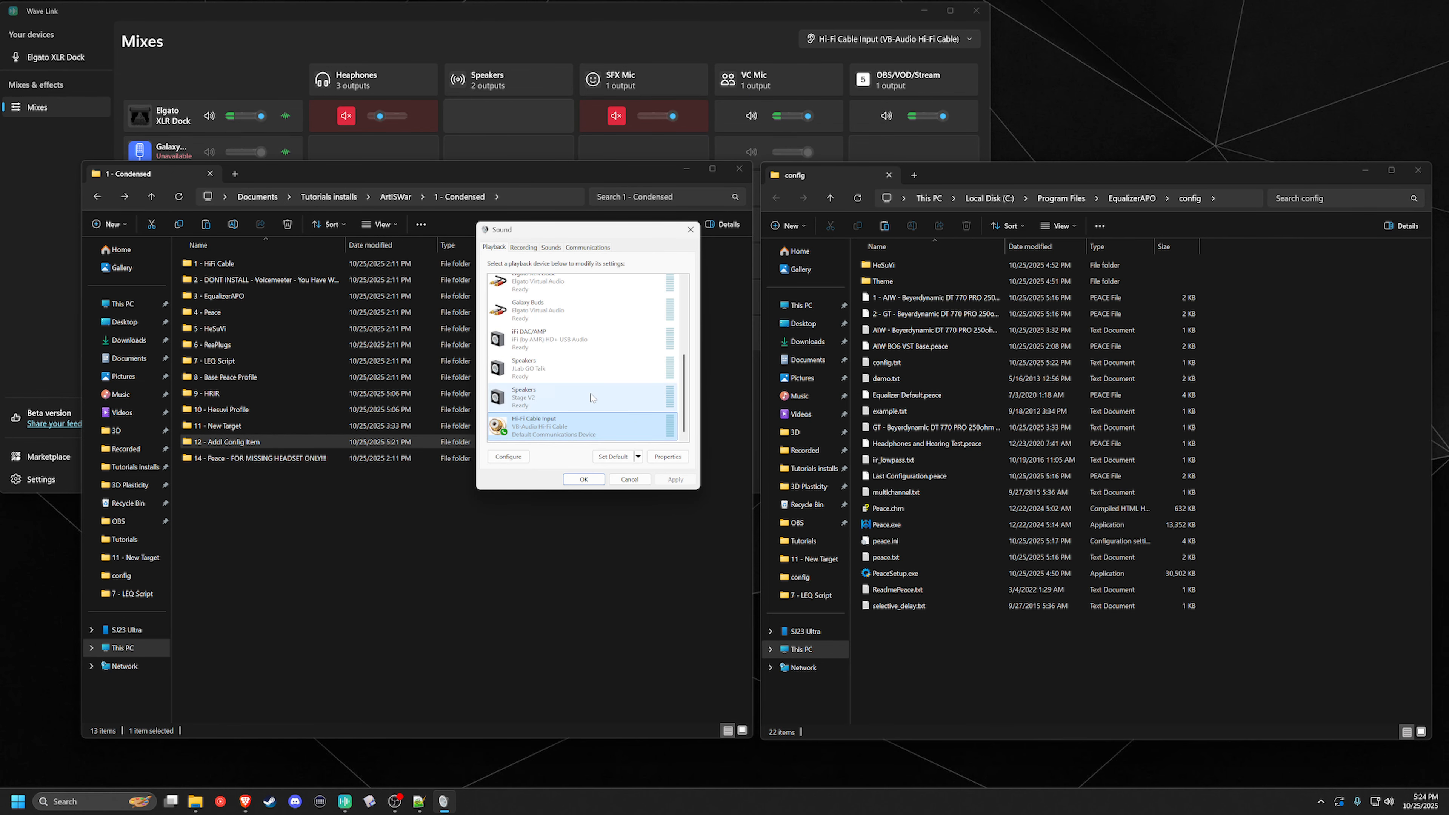
Set the Hi-Fi Cable Output recording device's default format to 2 channel, 24 bit, 48000 Hz (Studio Quality).
click(523, 248)
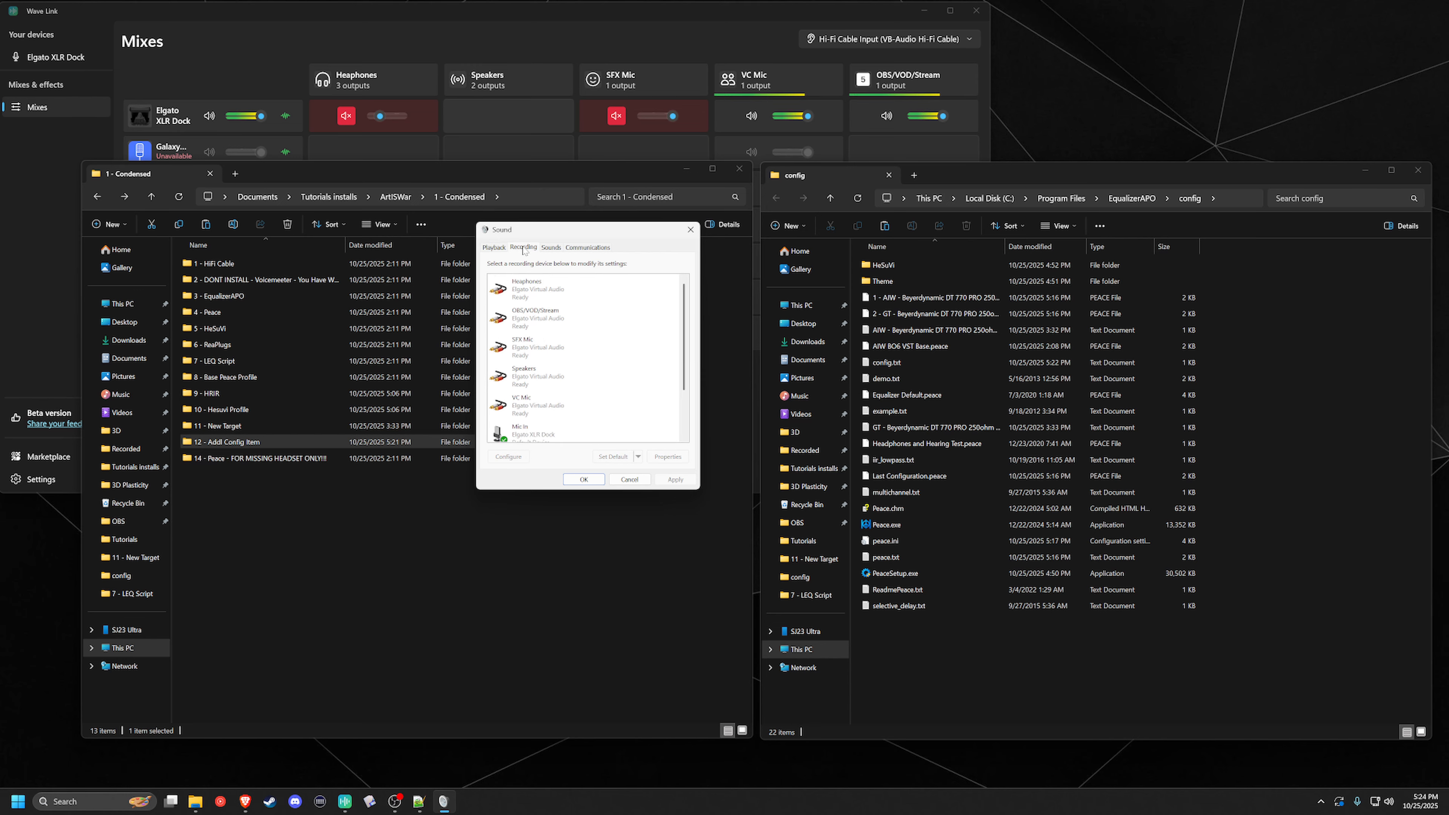
scroll(557, 410, down, 3)
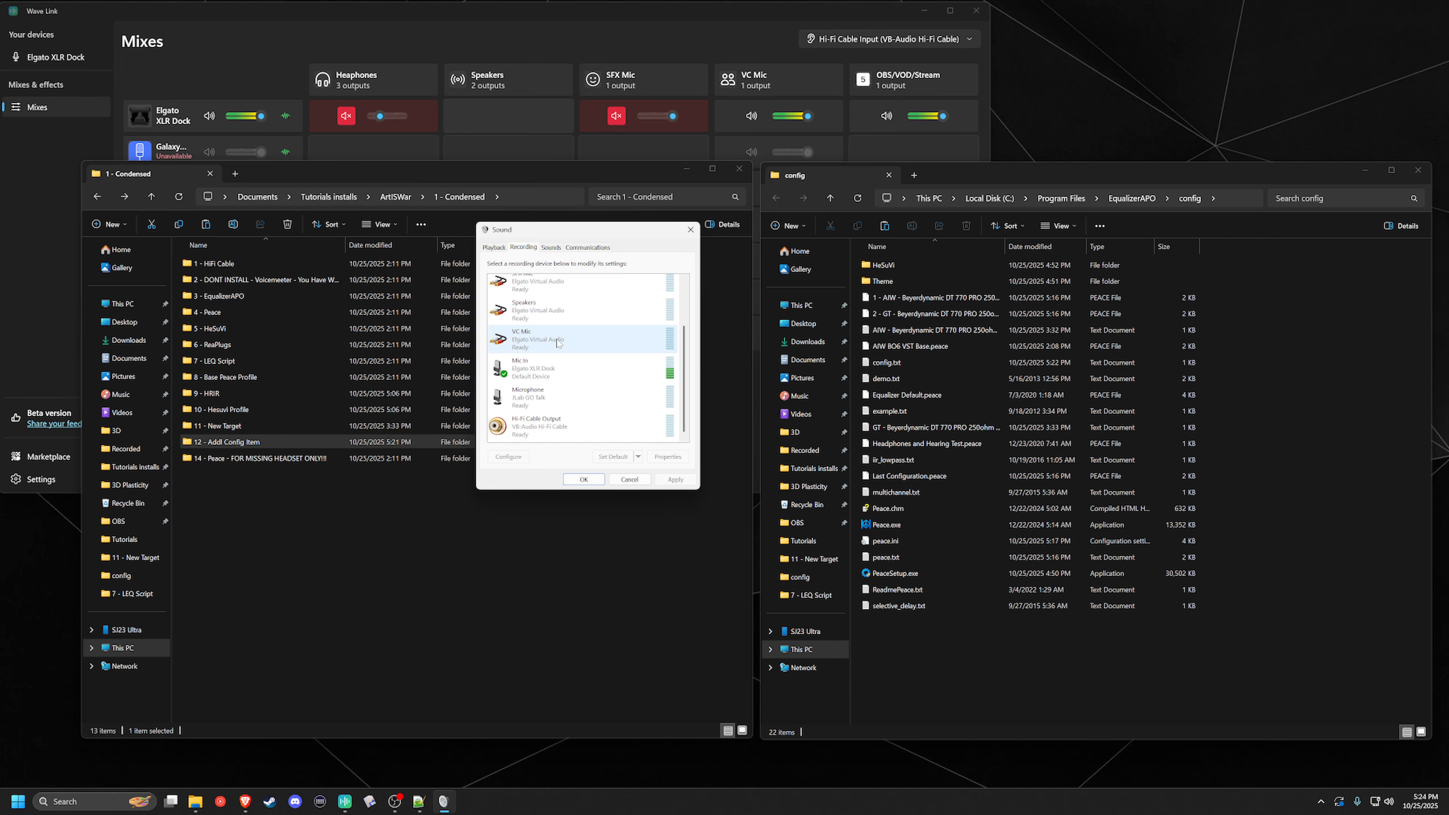
click(558, 433)
right_click(538, 430)
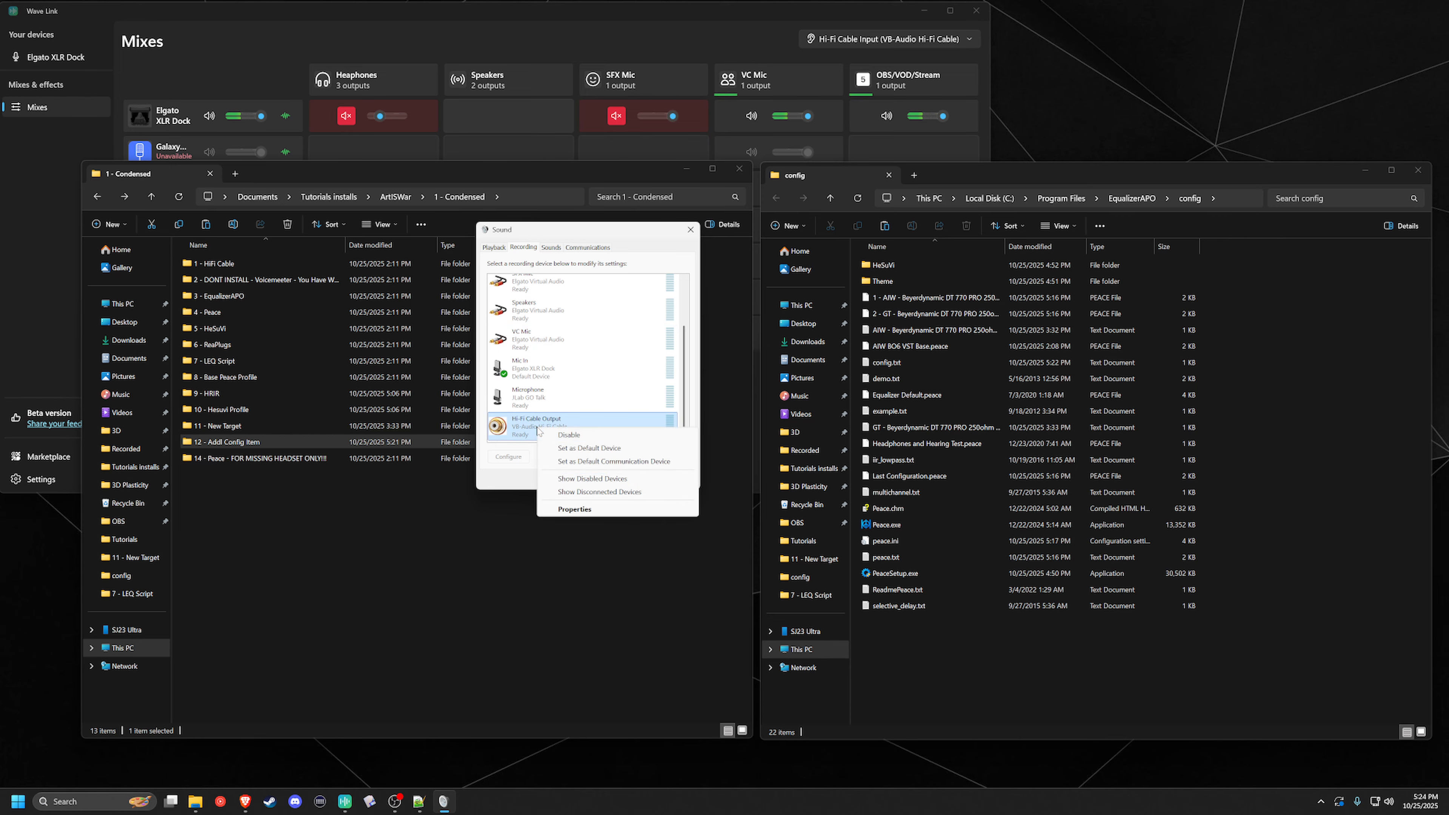
click(582, 509)
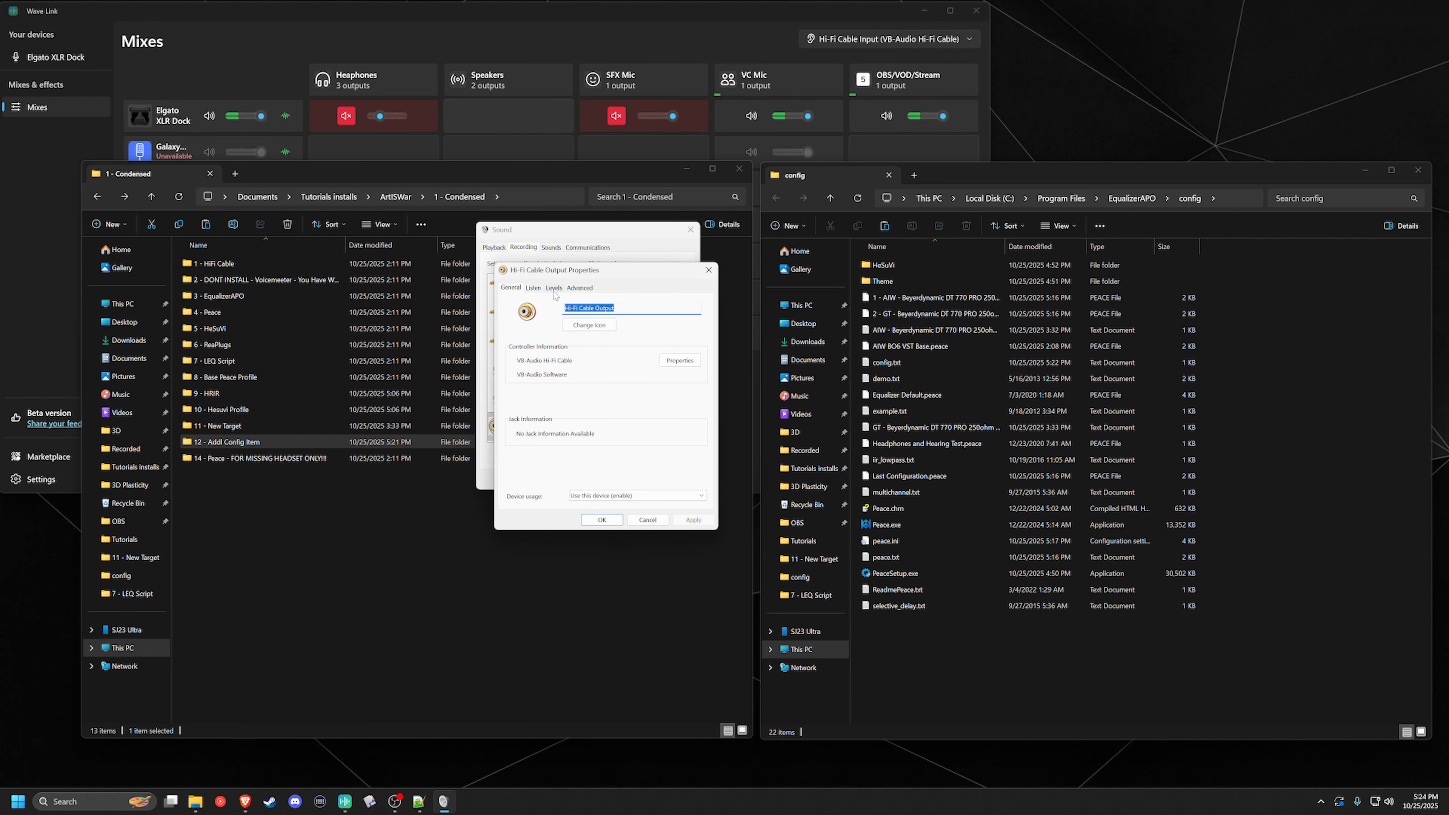
click(569, 290)
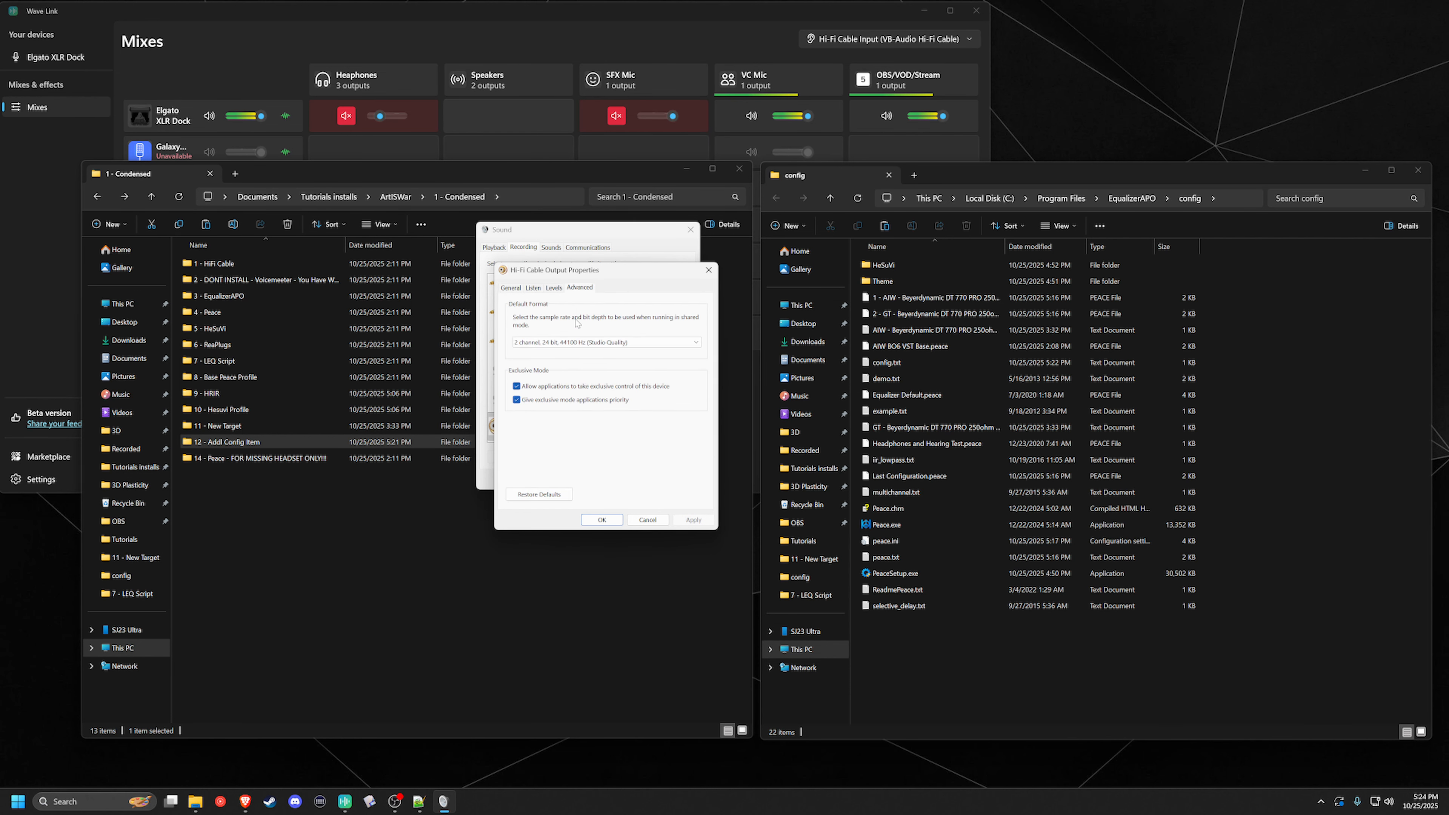
click(565, 342)
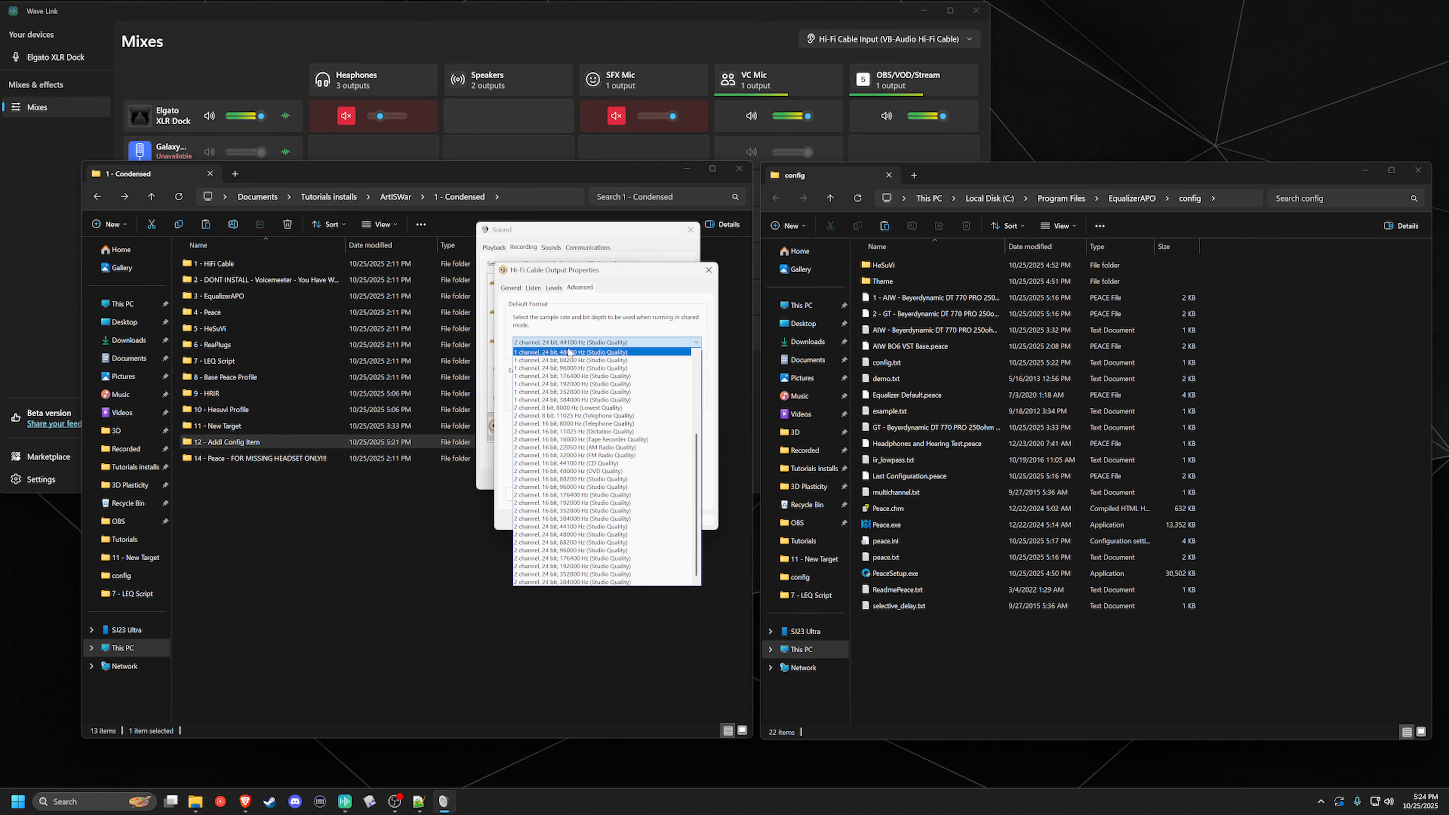
click(596, 535)
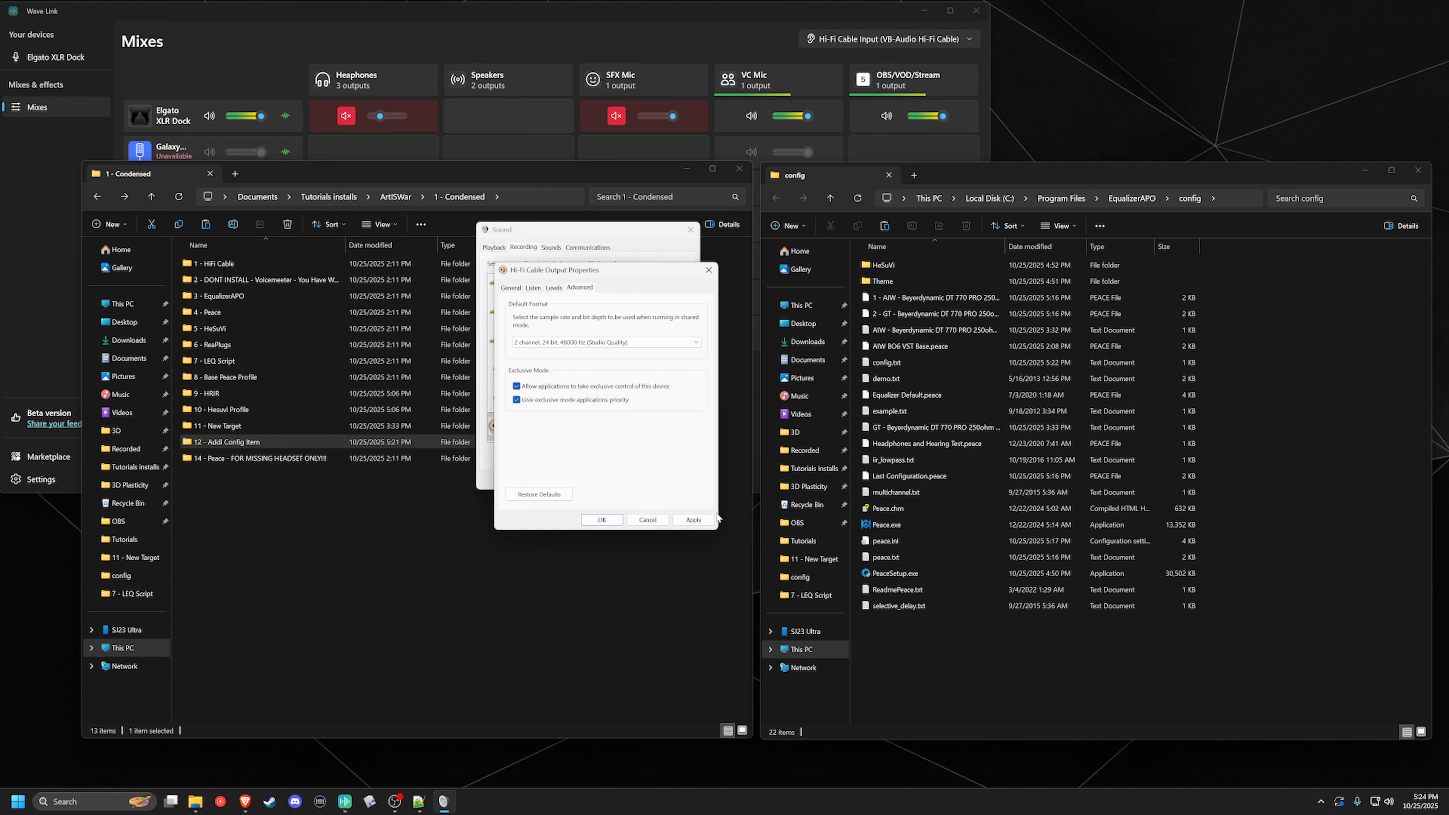
click(602, 519)
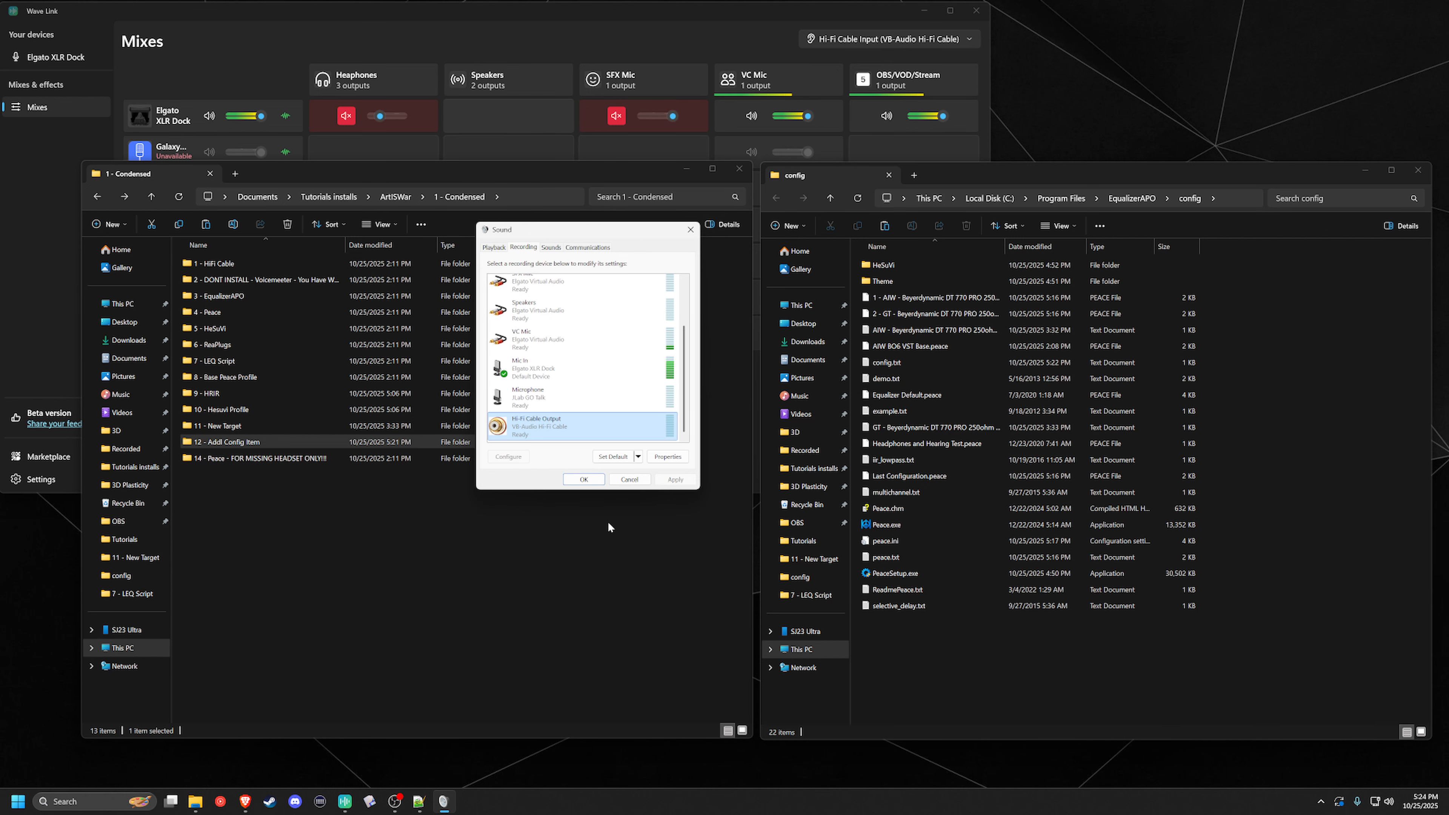
Rename the Hi-Fi Cable Input playback device to Art Tunes and apply the change.
click(494, 247)
scroll(542, 394, down, 1)
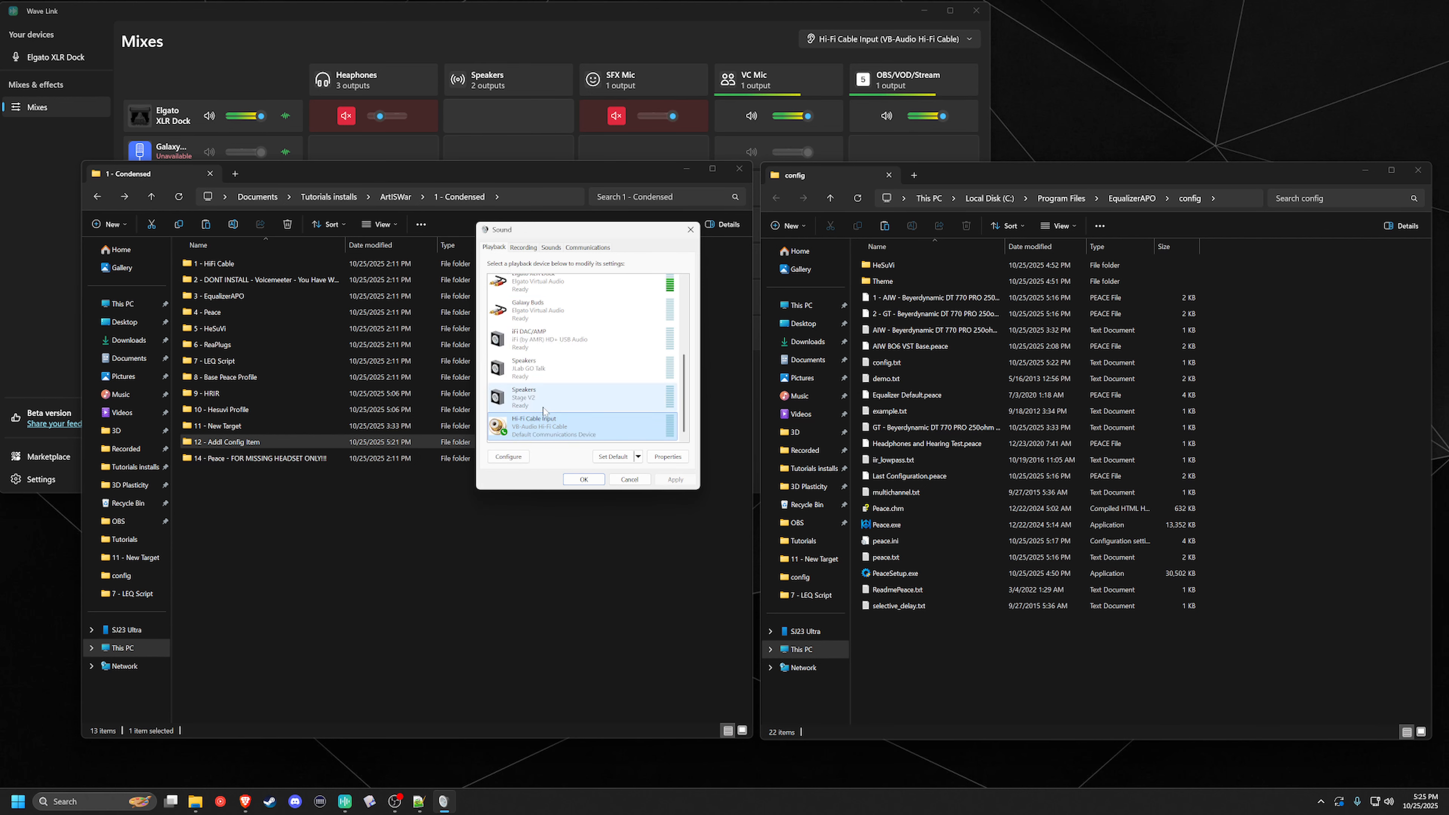
right_click(547, 435)
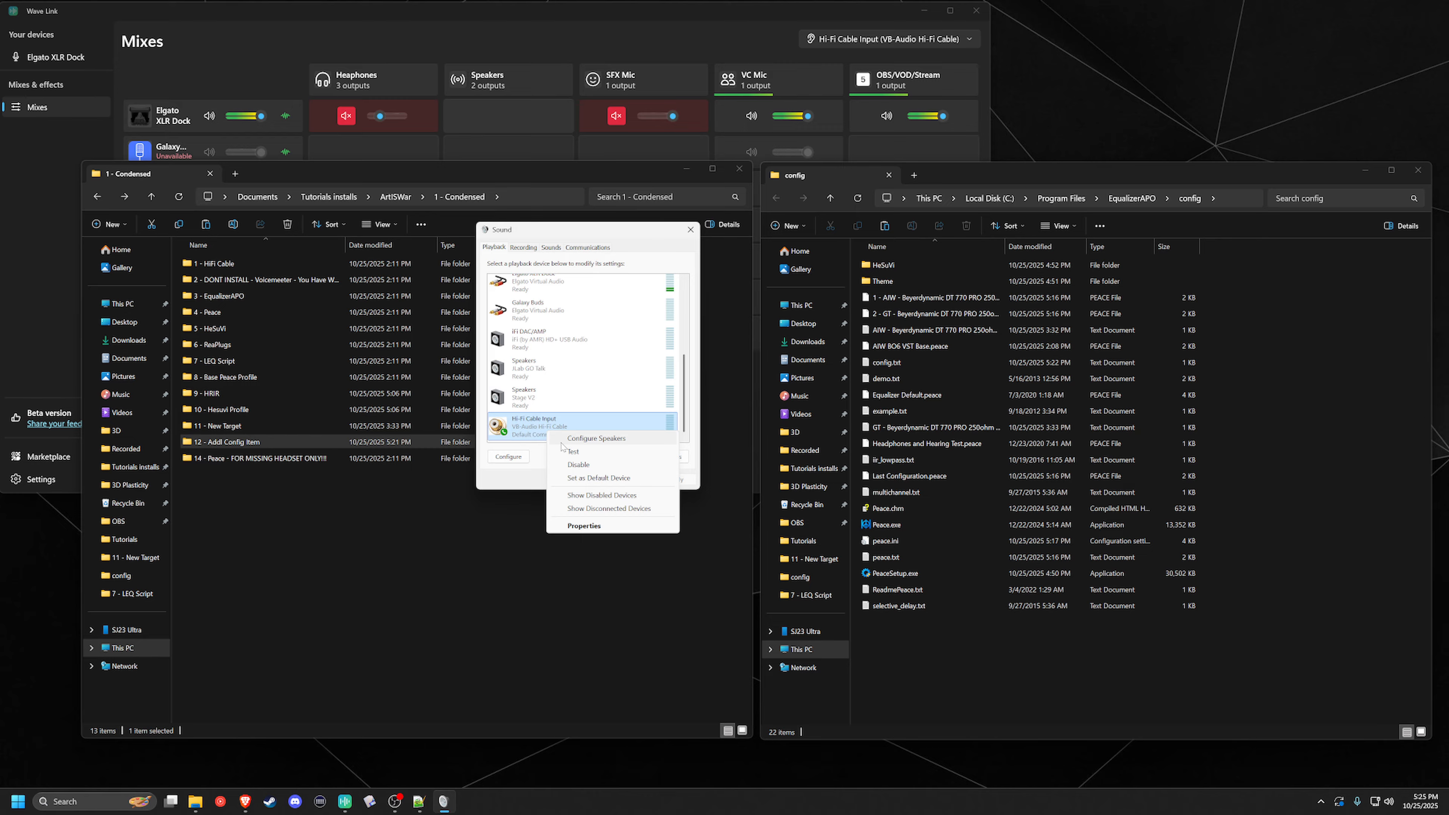
click(591, 528)
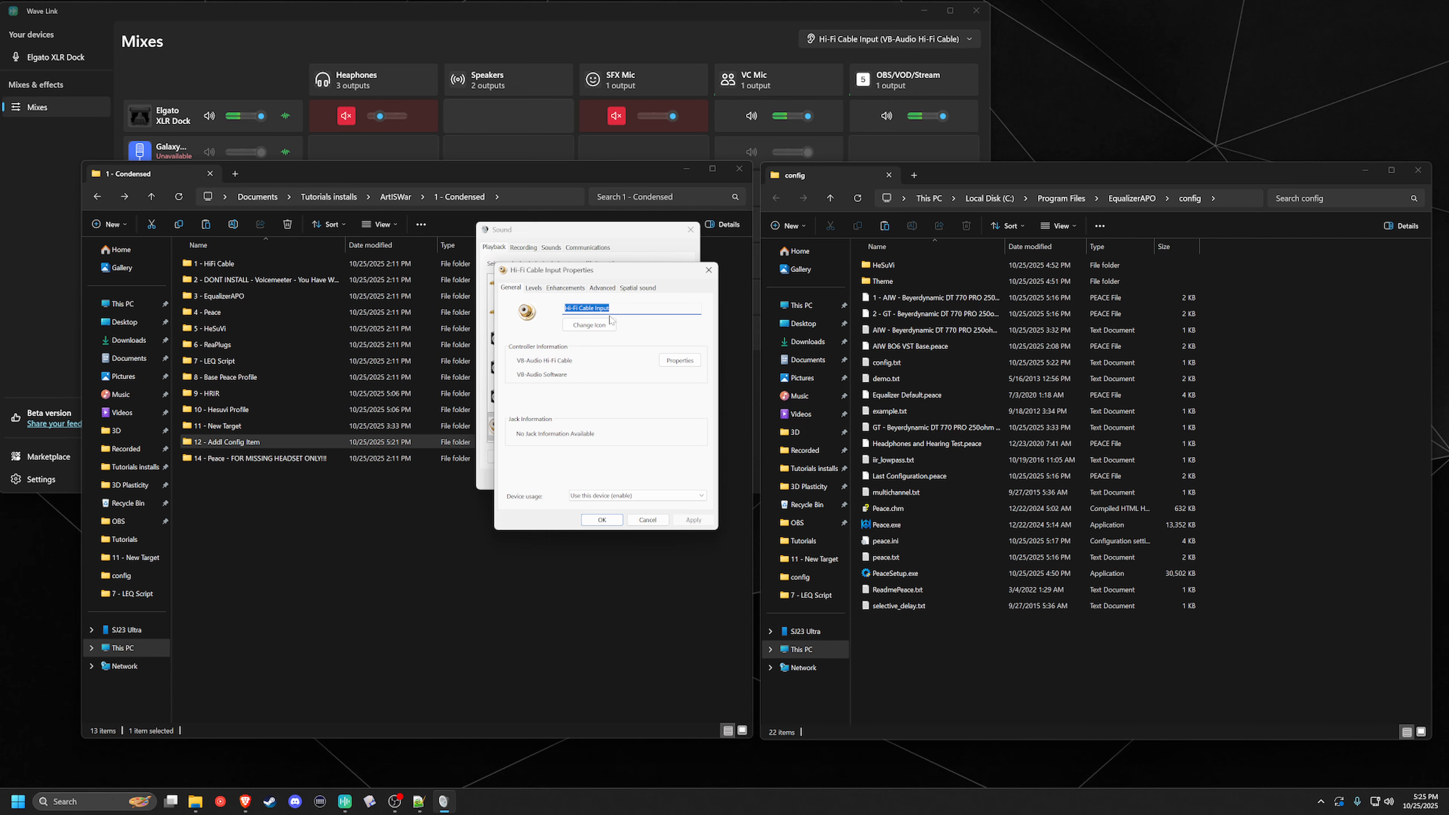
text(Art Tubes)
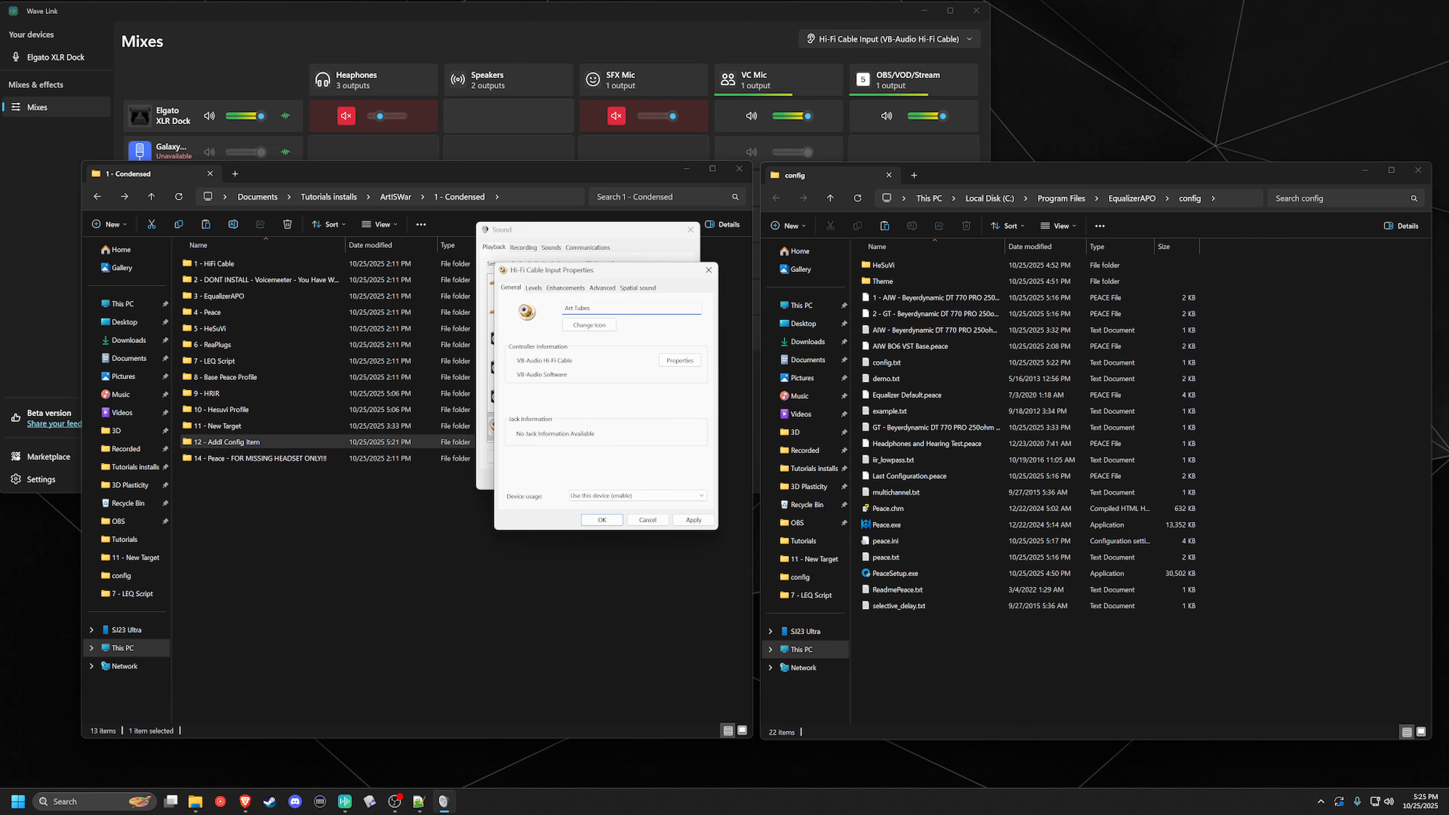
key(BackSpace)
key(BackSpace)
text(nes)
click(694, 519)
click(602, 520)
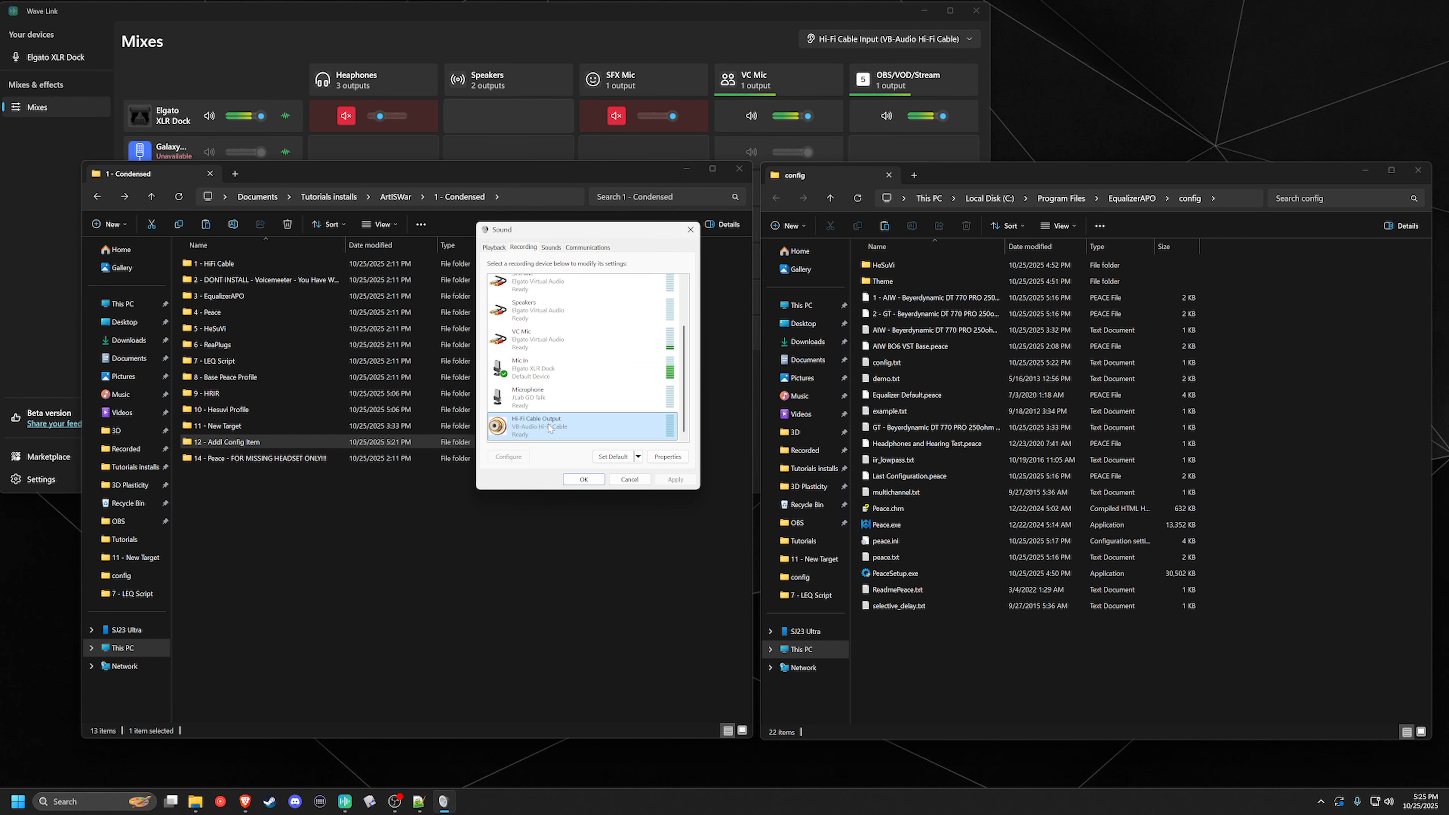
Rename the Hi-Fi Cable Output recording device to Art Tunes and apply the change.
right_click(547, 425)
click(601, 507)
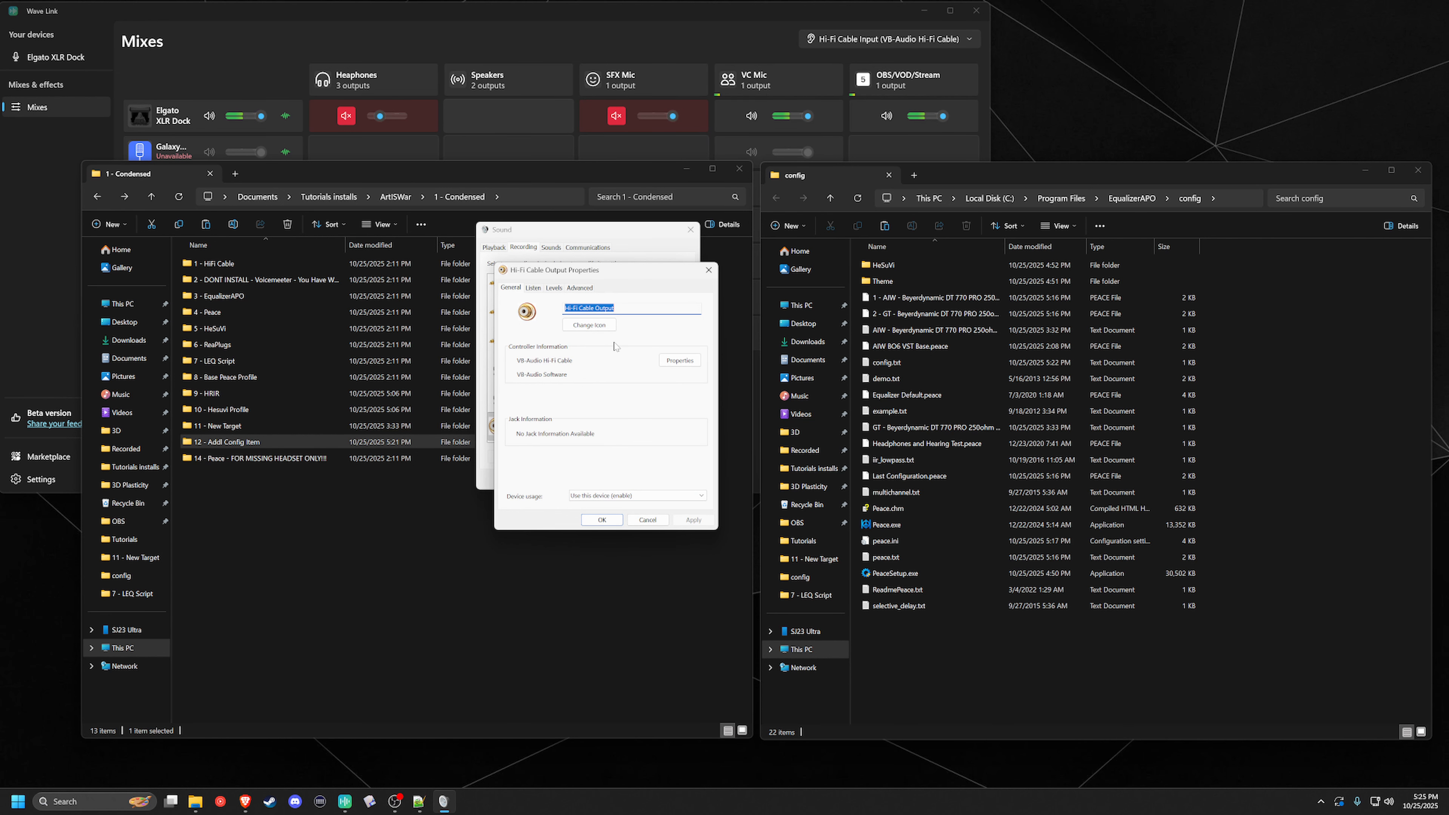
text(Art Tunes)
click(702, 521)
click(601, 520)
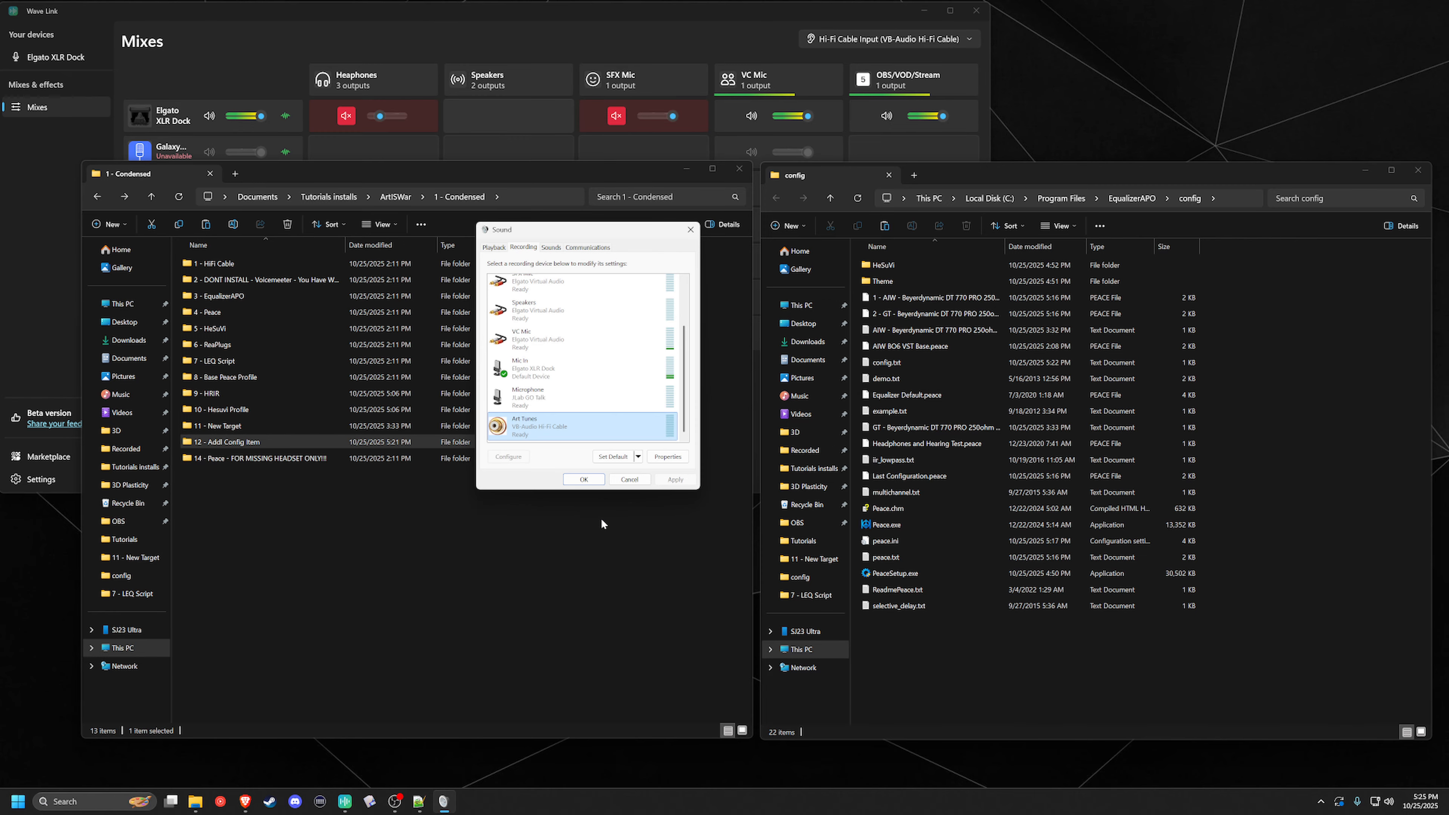
Check the enhancements of the Art Tunes playback device and close its properties.
click(493, 246)
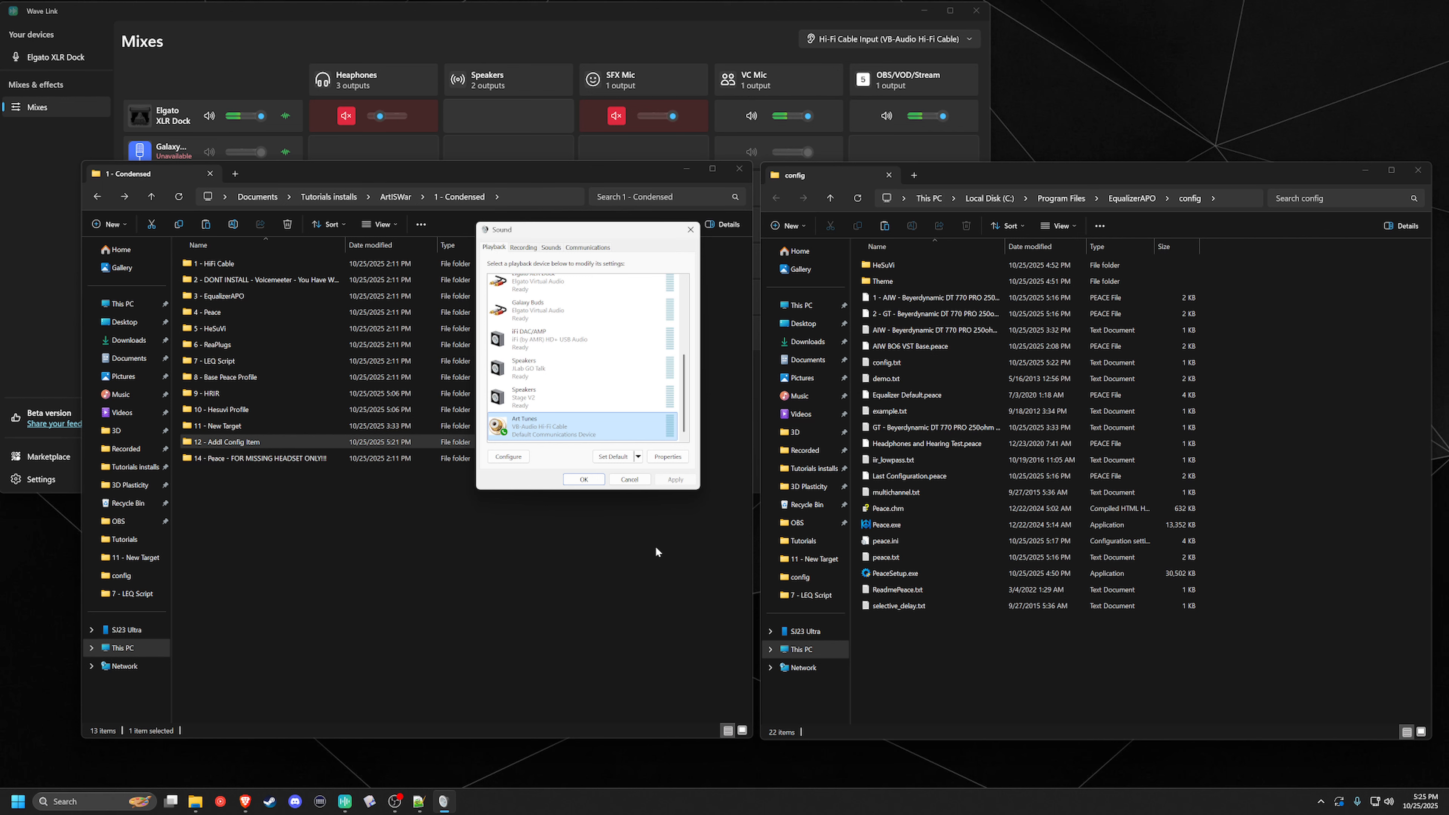
right_click(531, 427)
click(578, 519)
click(576, 291)
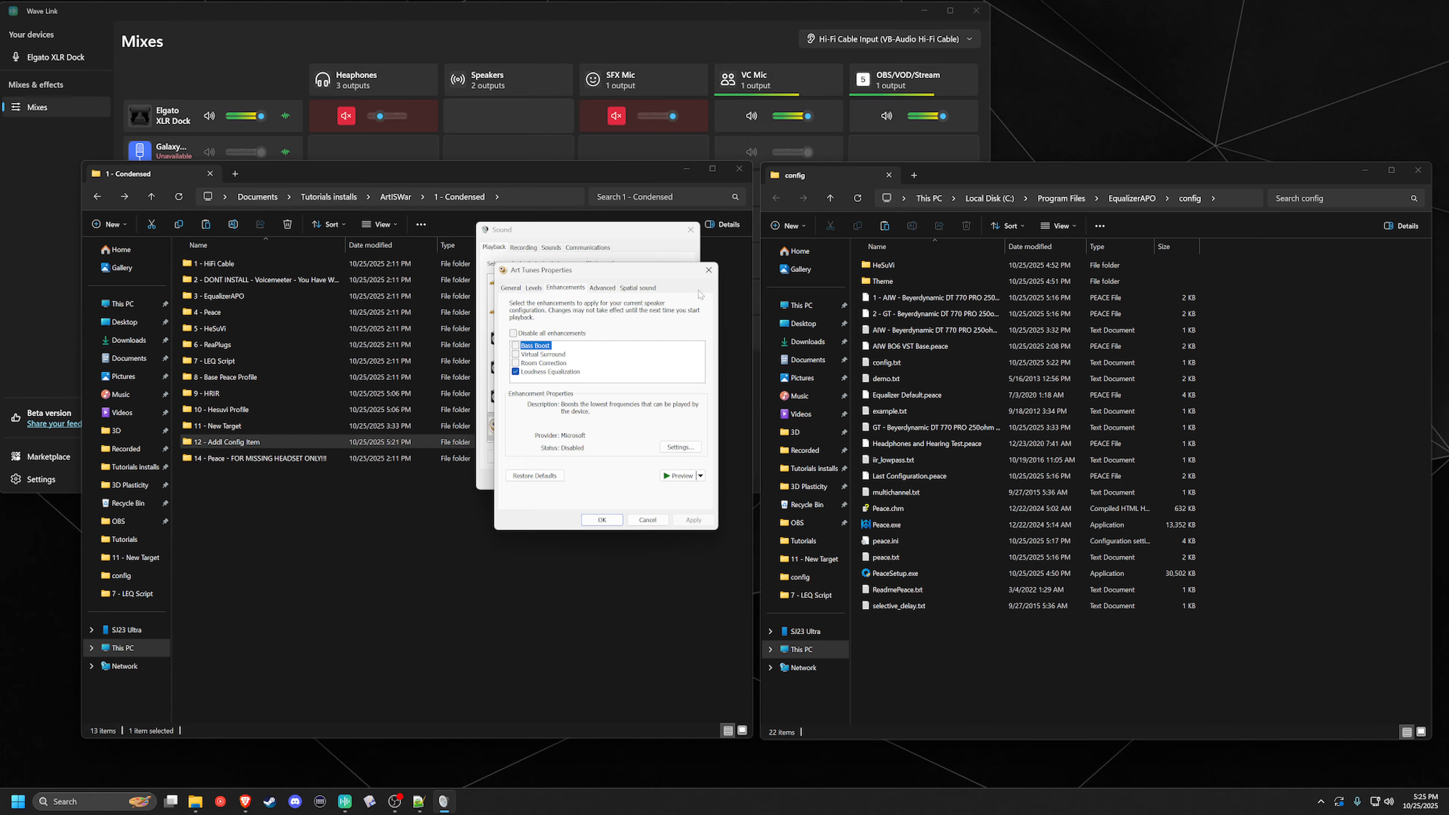
click(709, 270)
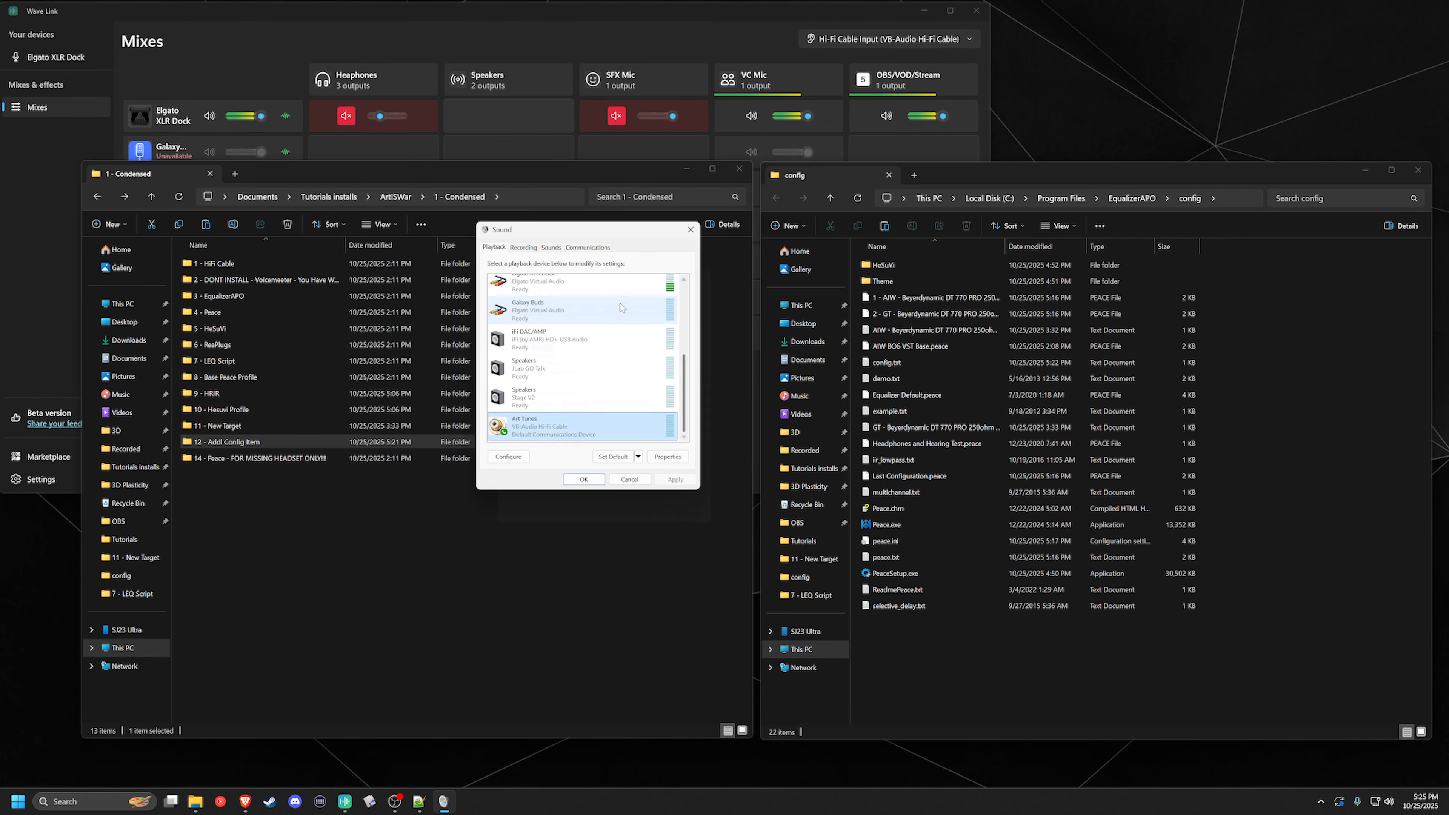
Configure the Art Tunes playback device as 7.1 Surround, keeping the front and surround speakers full-range, and finish the speaker setup.
click(507, 460)
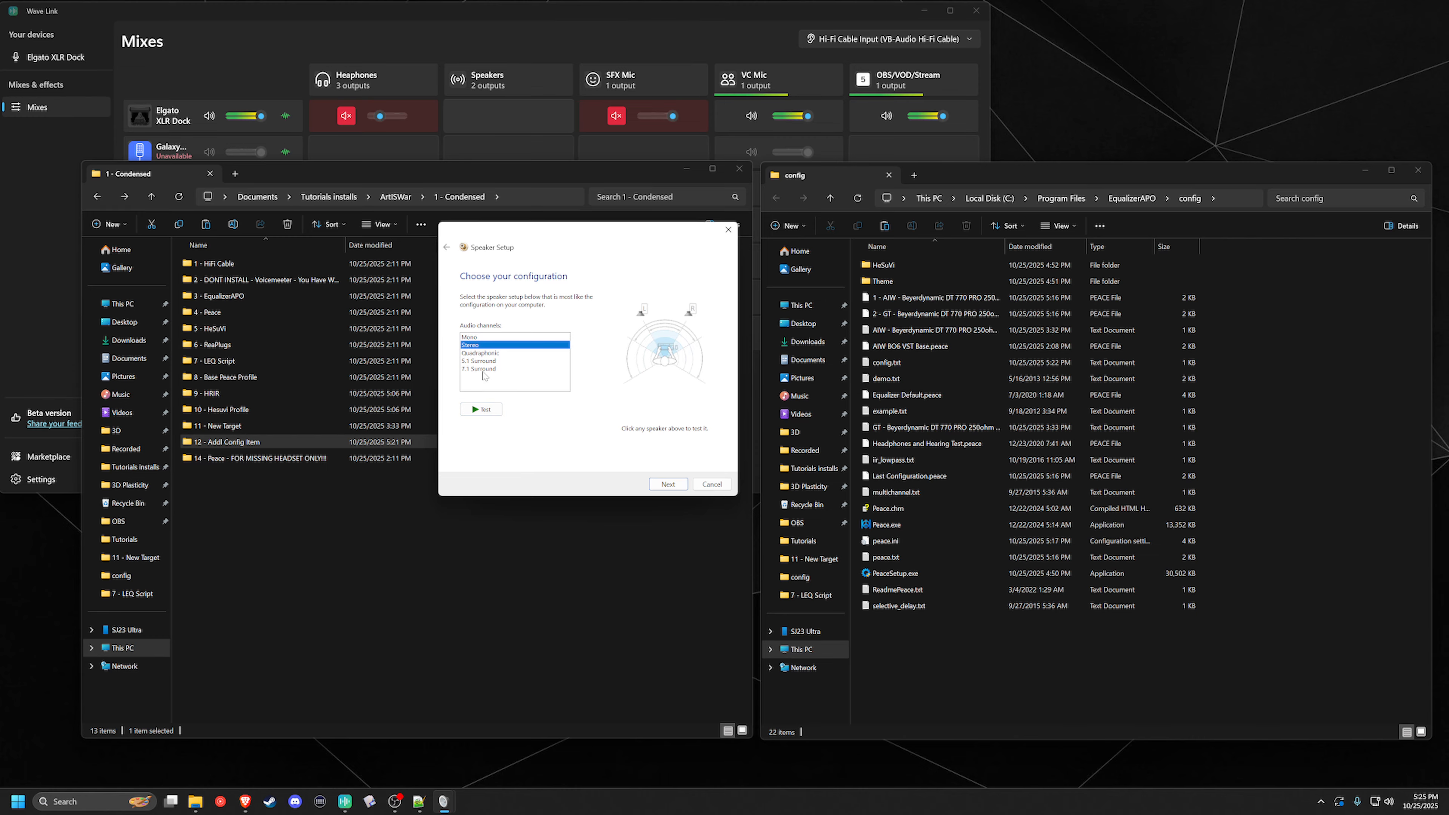
click(486, 370)
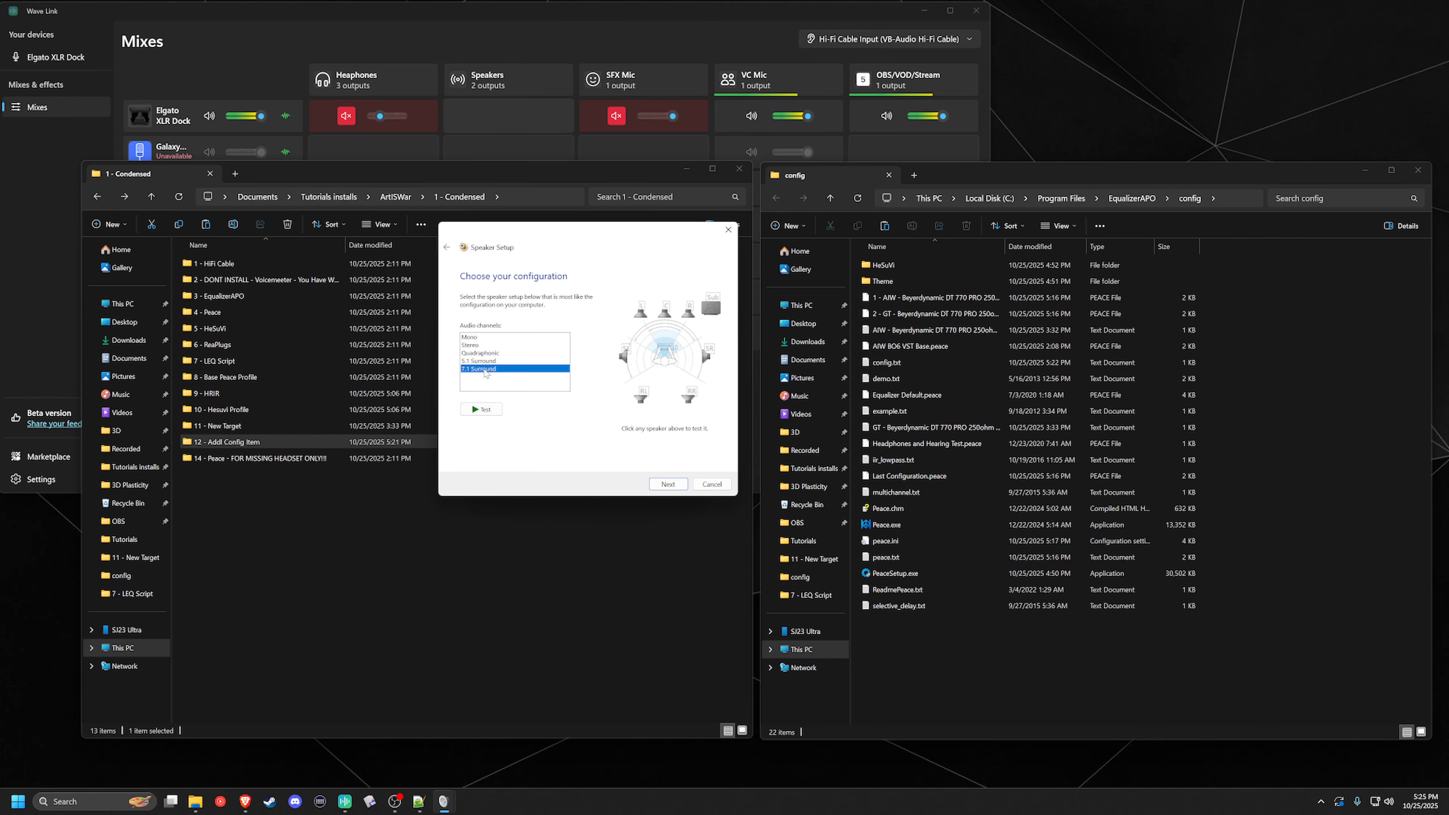
click(664, 484)
click(665, 485)
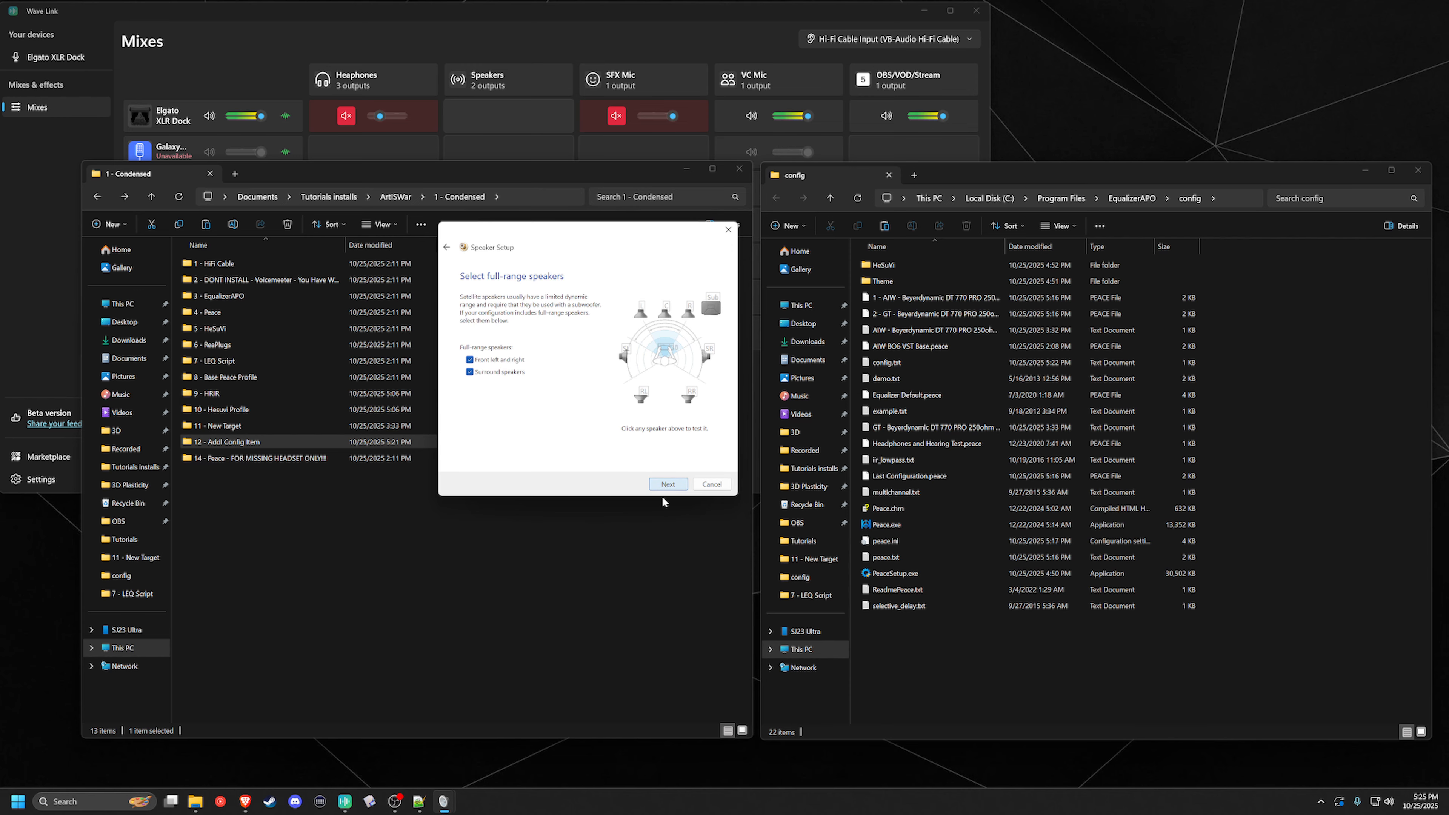
click(662, 489)
click(667, 485)
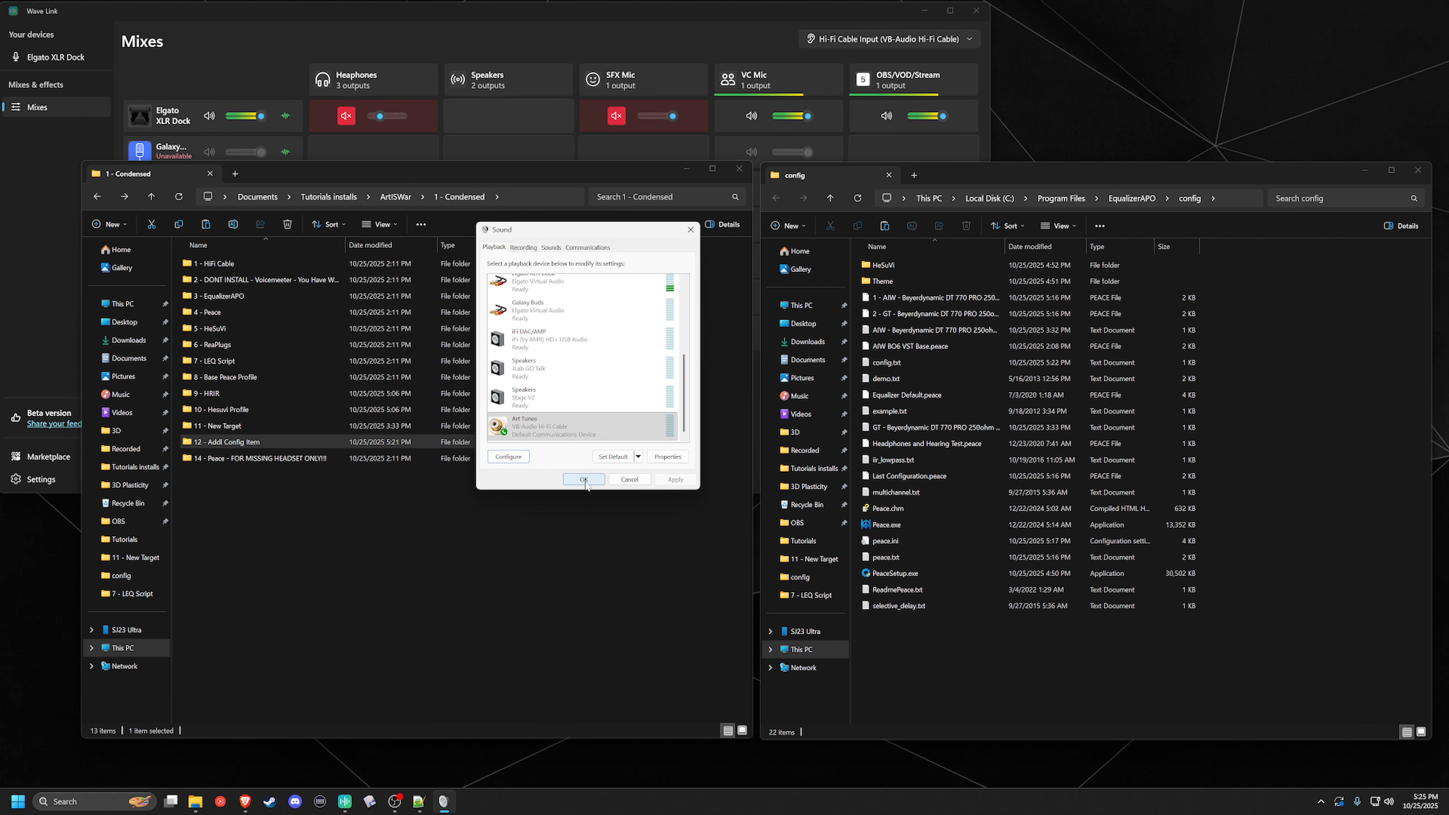
Check the default format of the 4-Game playback device, and close its properties and the sound settings.
scroll(583, 369, up, 5)
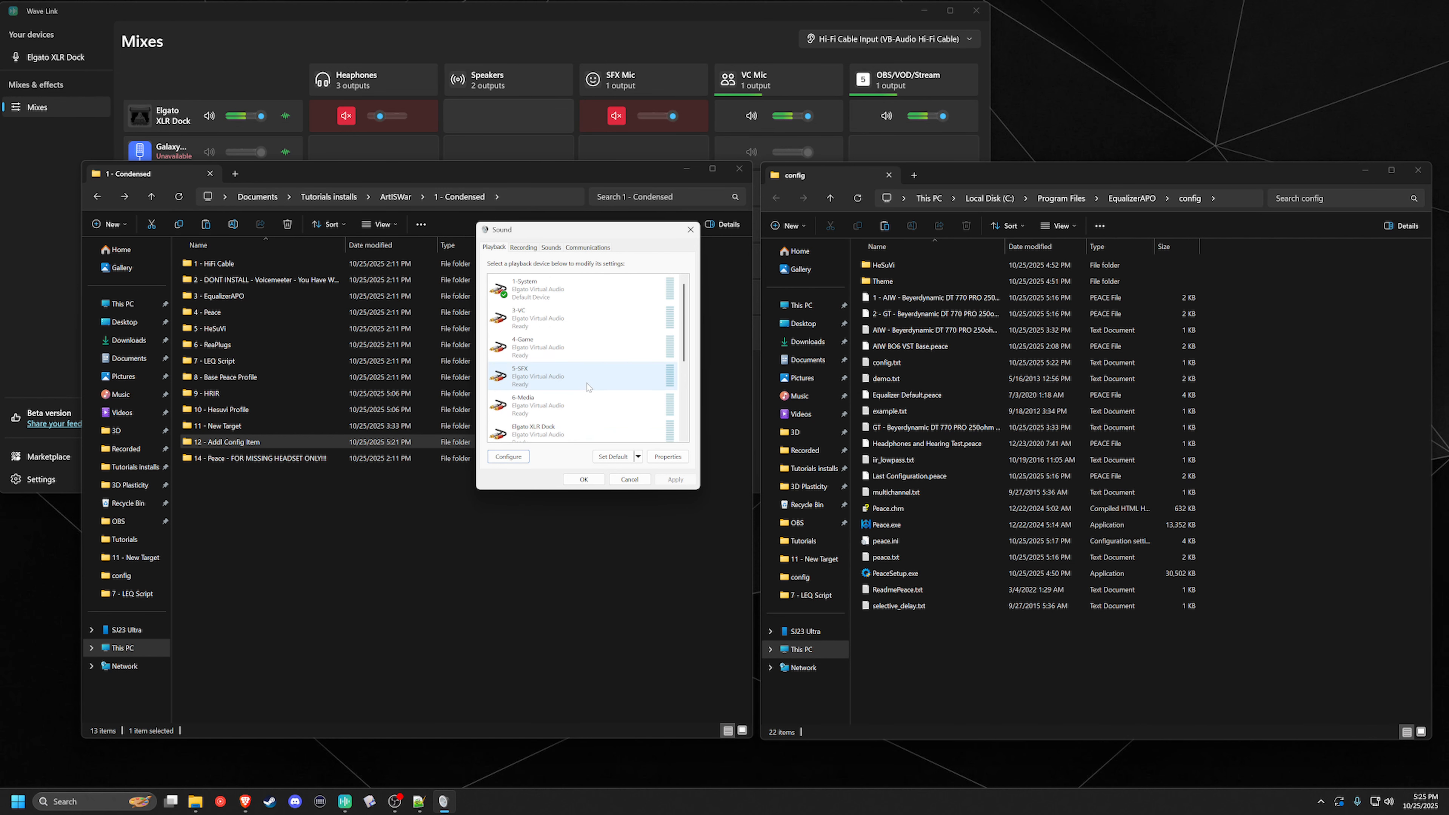
click(545, 352)
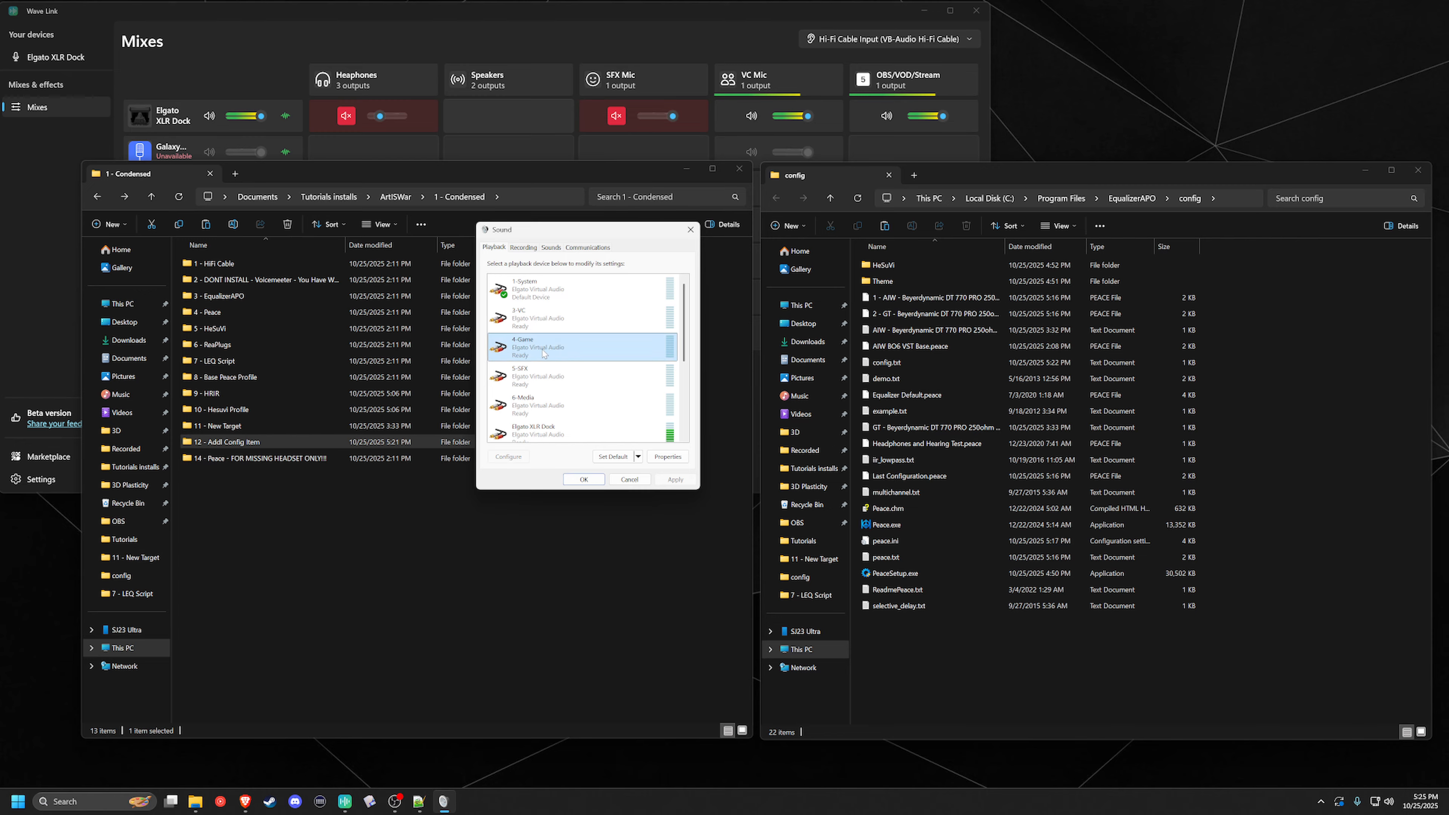
right_click(542, 353)
click(576, 450)
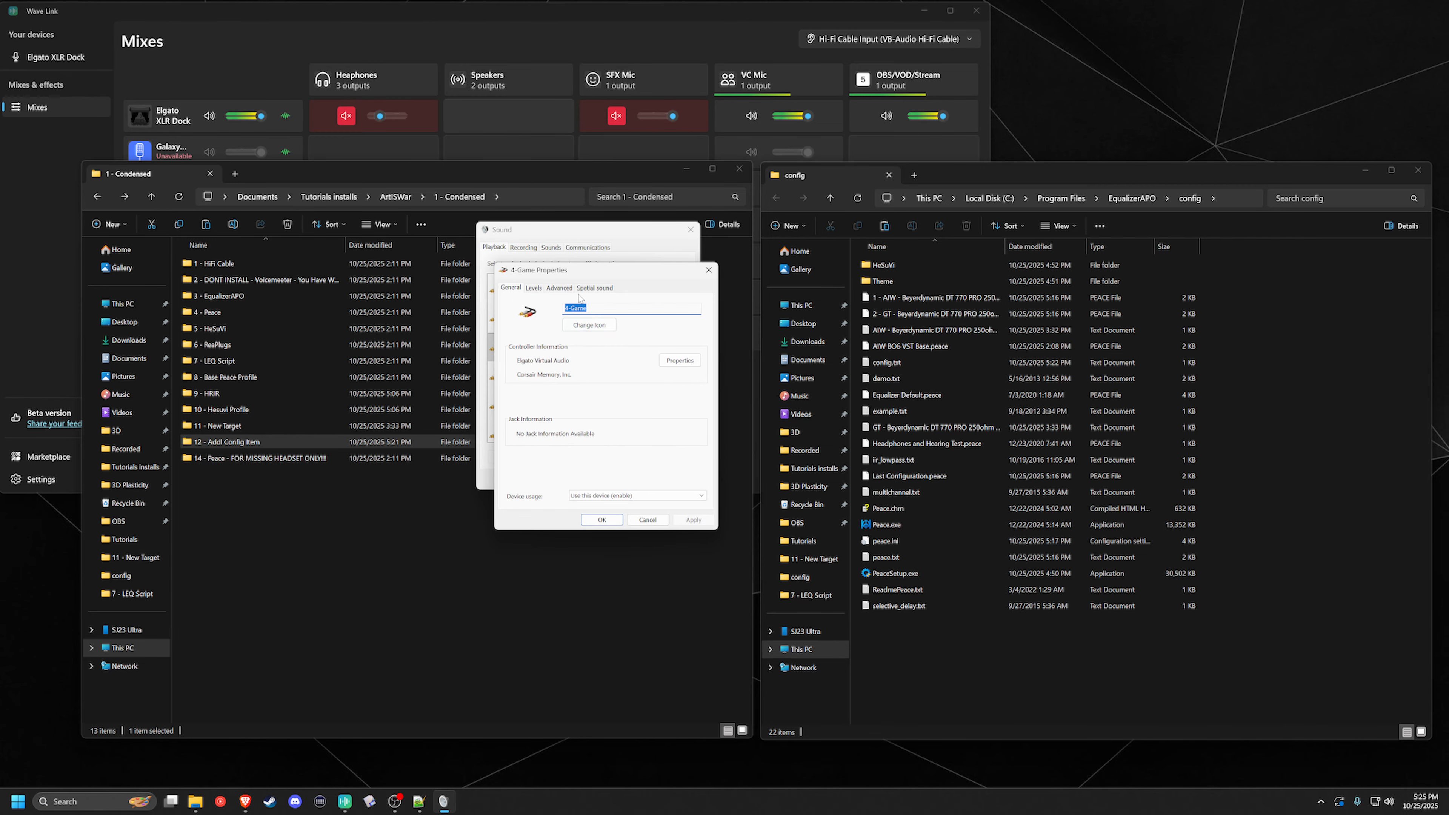
click(558, 288)
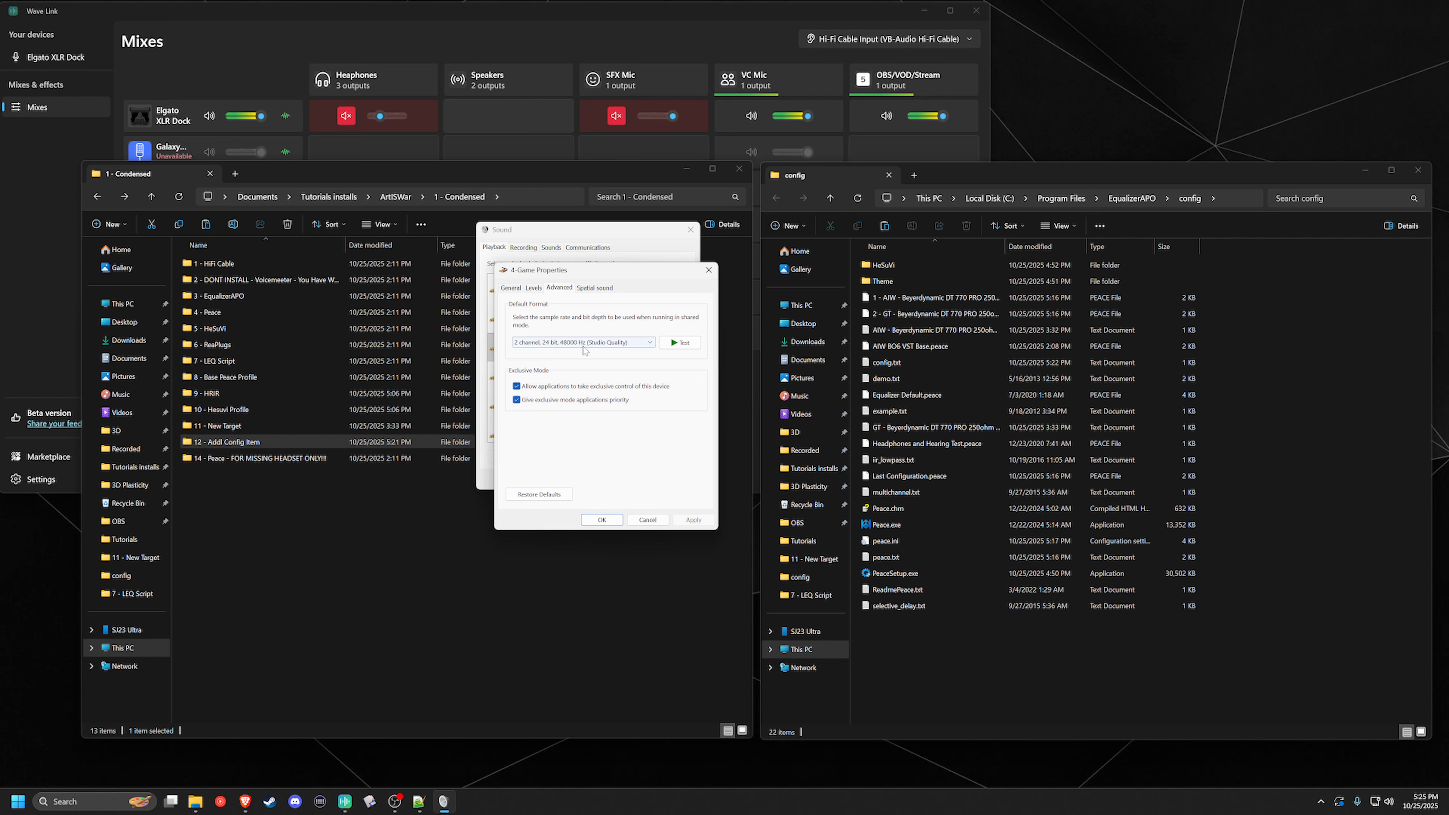
click(708, 270)
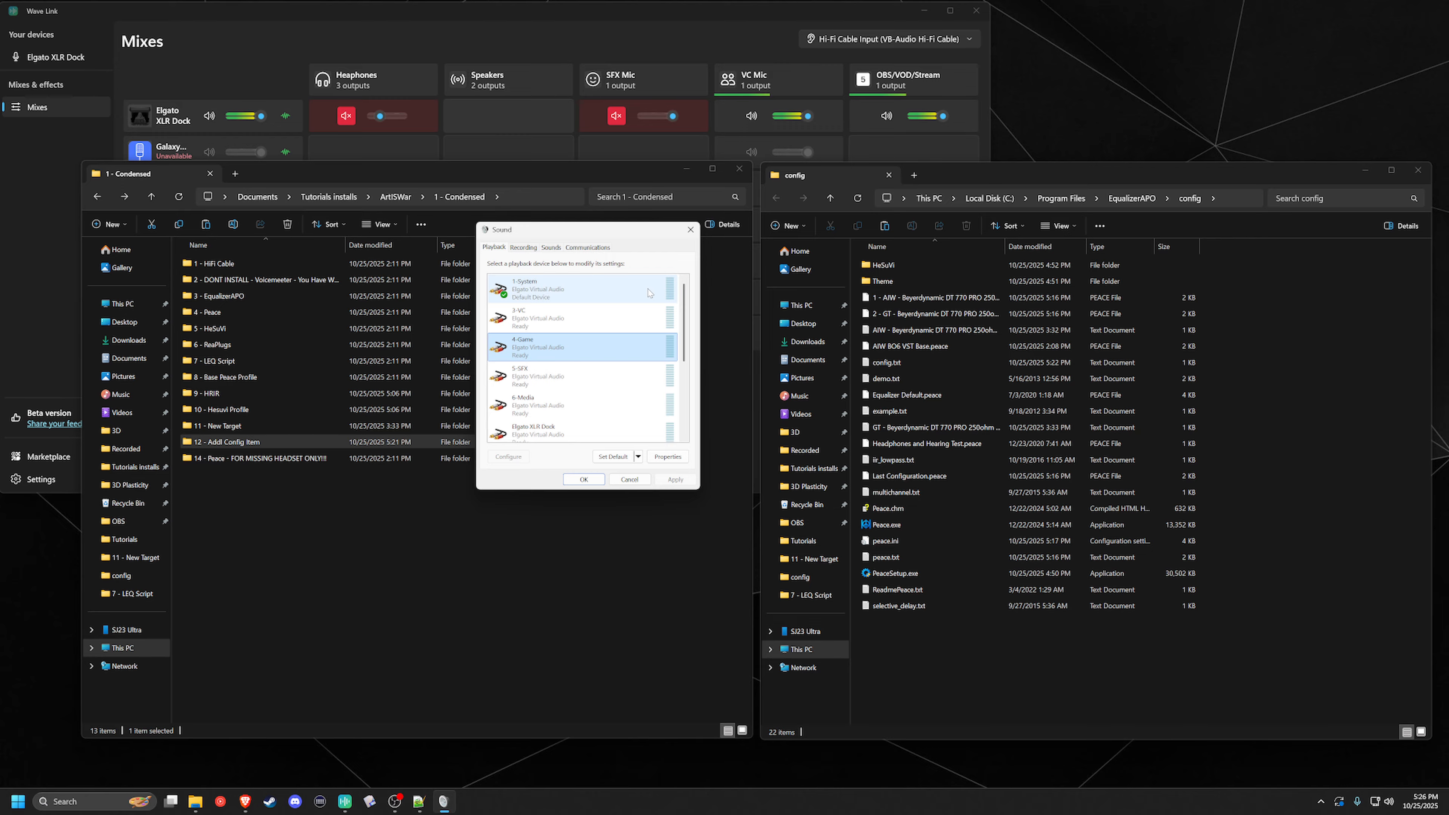
click(691, 230)
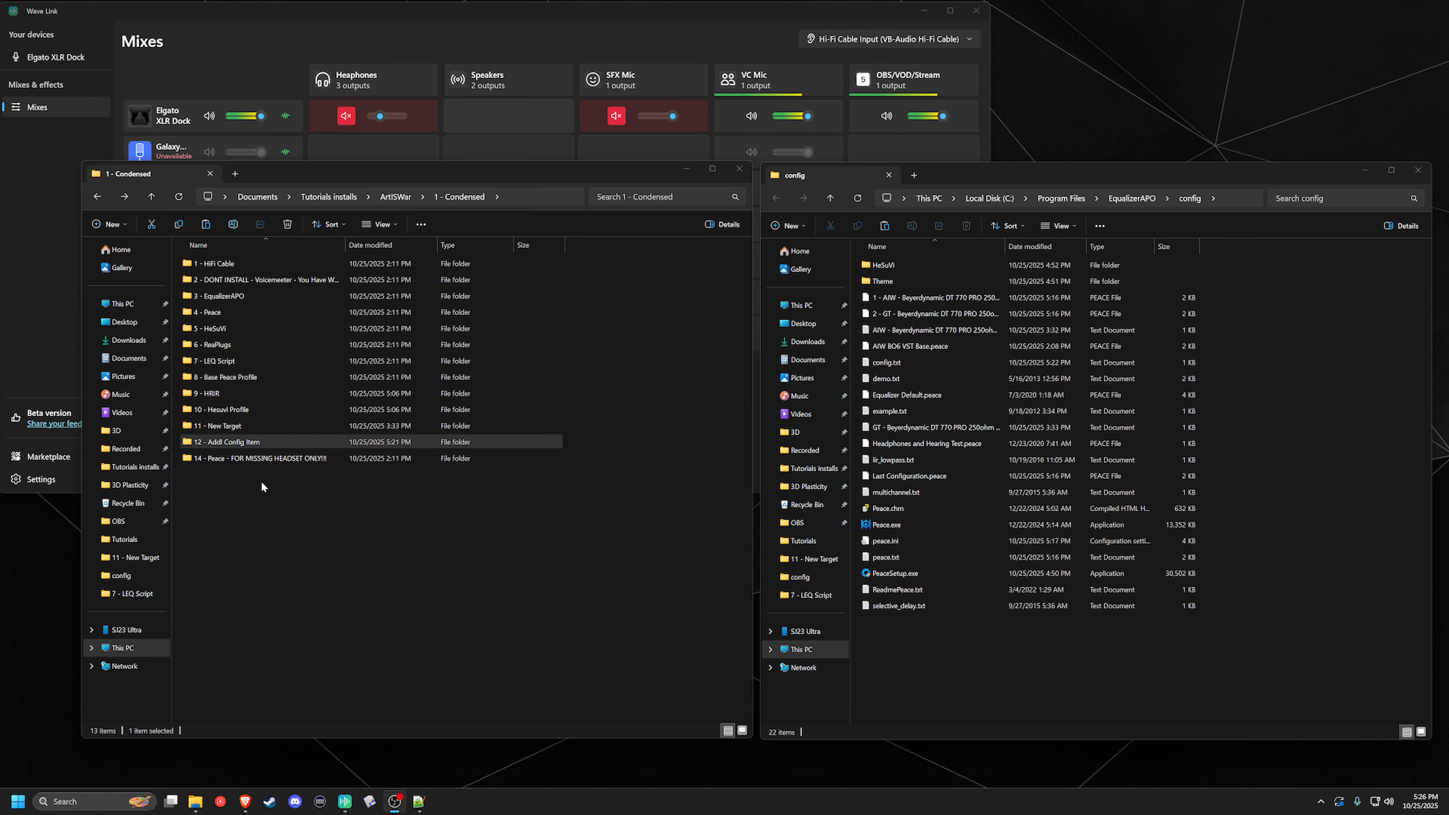
Open the 12 - Addl Config Item folder and open its Open and Drag FrontChannel shortcut in a new window.
double_click(251, 443)
click(218, 283)
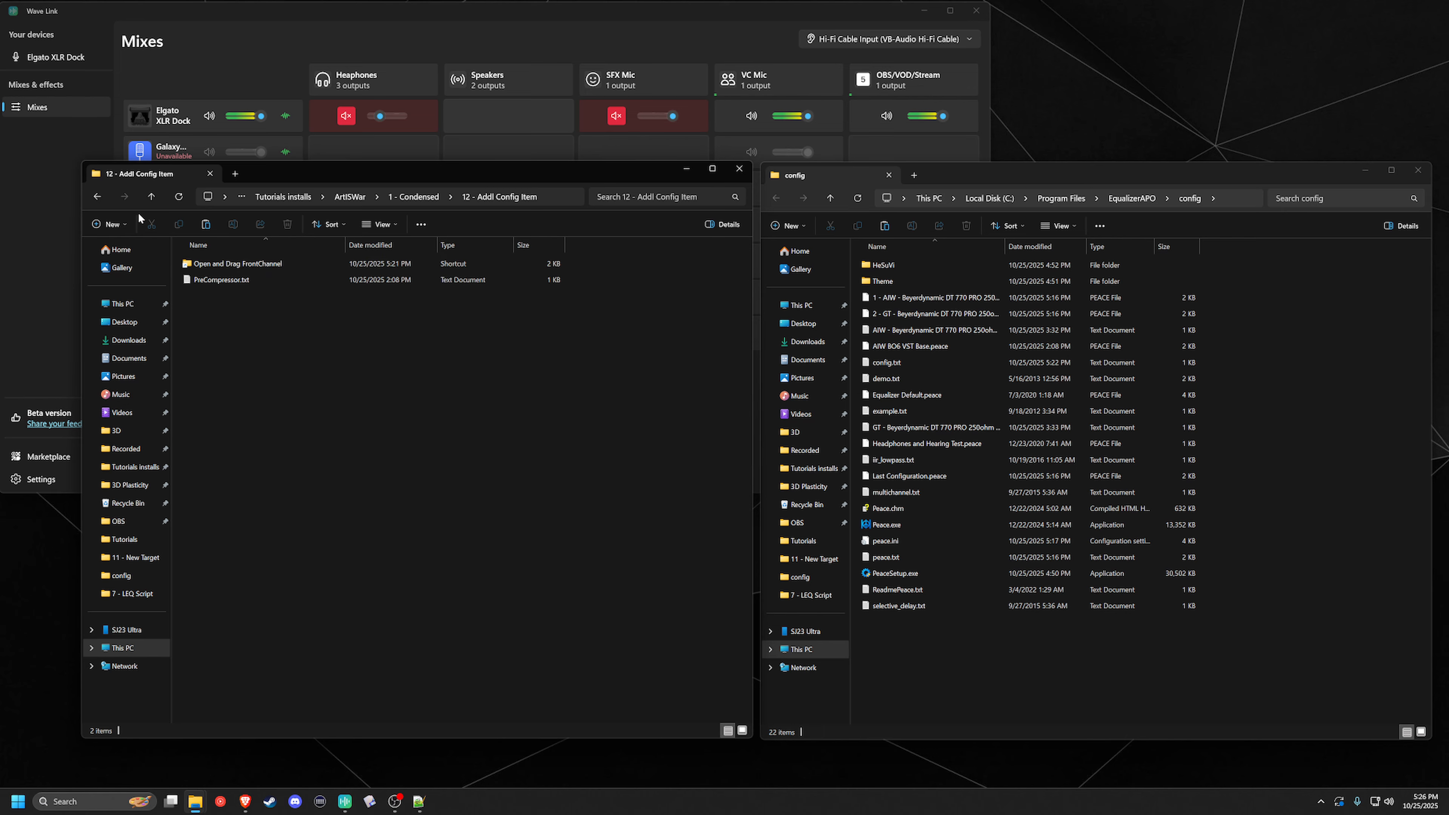
click(99, 197)
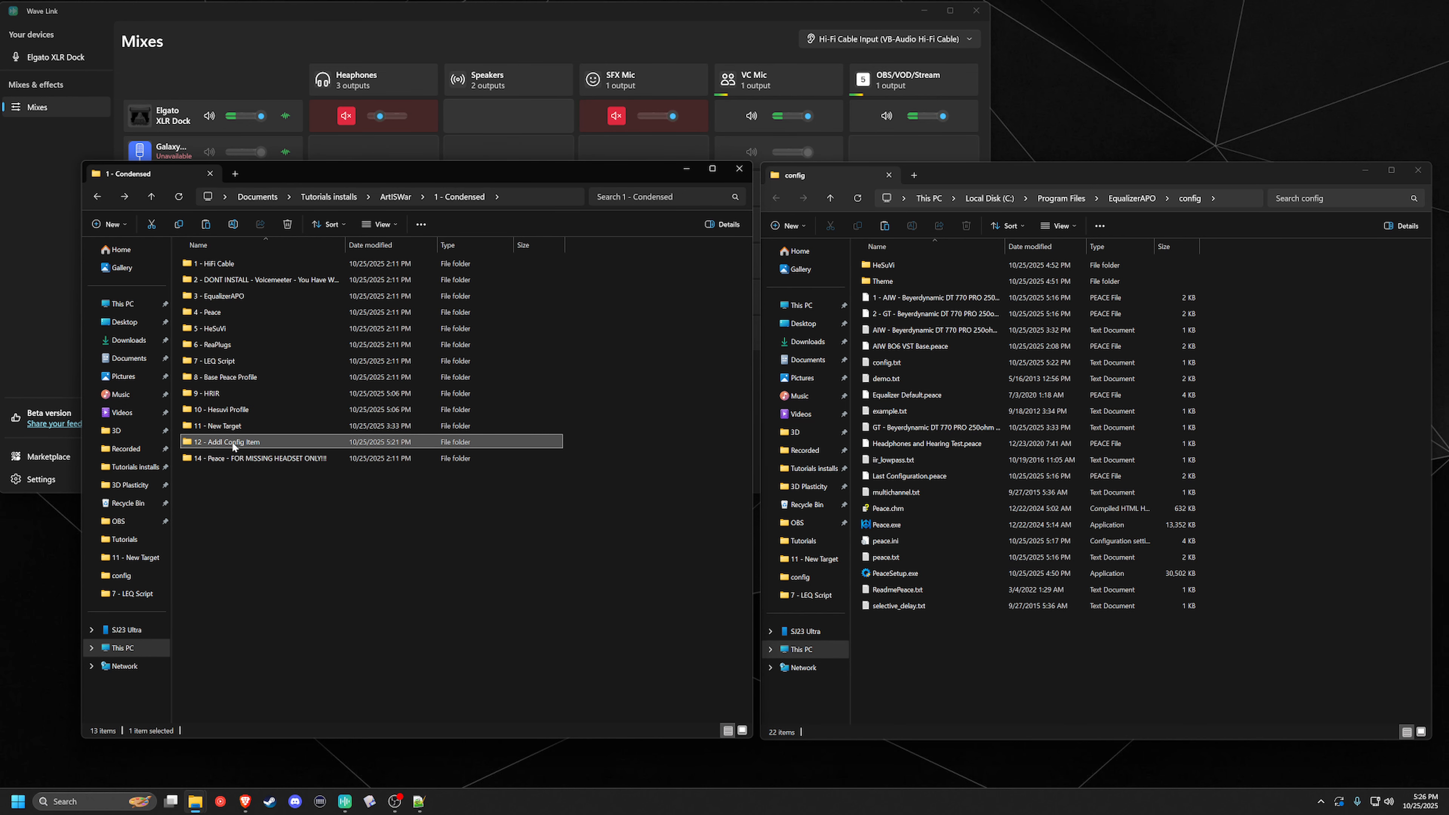
double_click(227, 443)
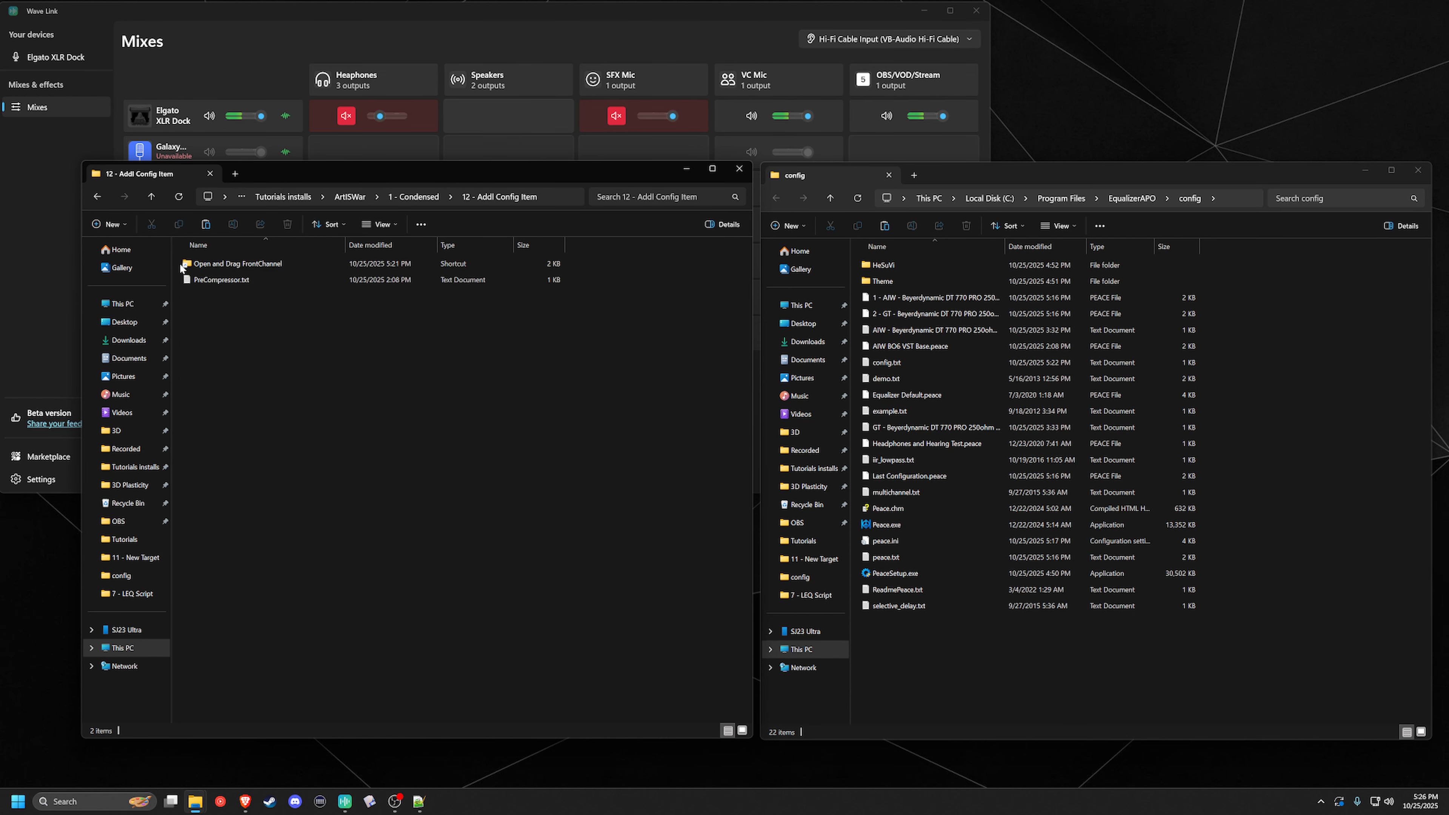
right_click(226, 265)
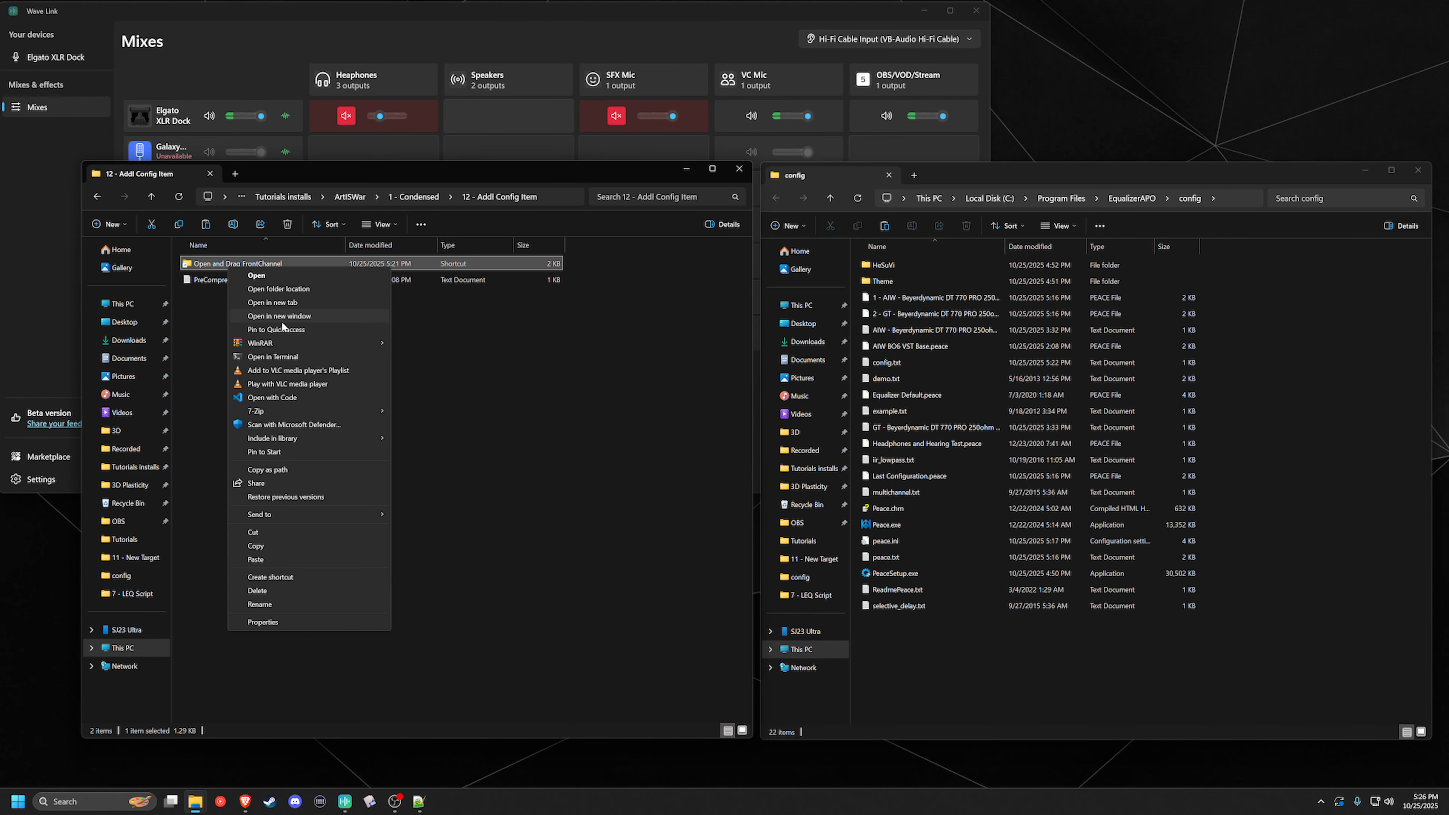
click(283, 317)
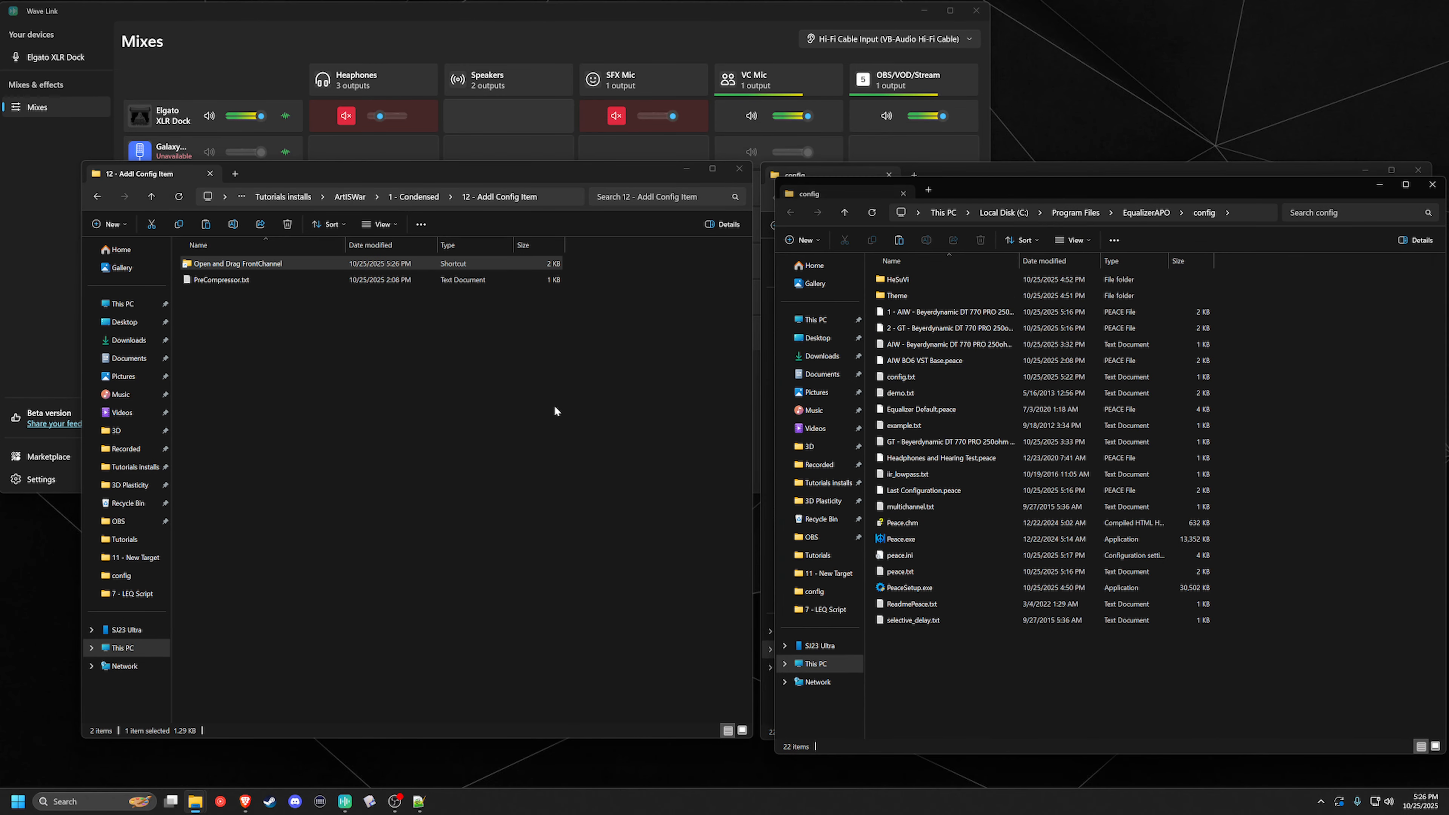
Copy PreCompressor.txt into the EqualizerAPO config folder.
click(218, 280)
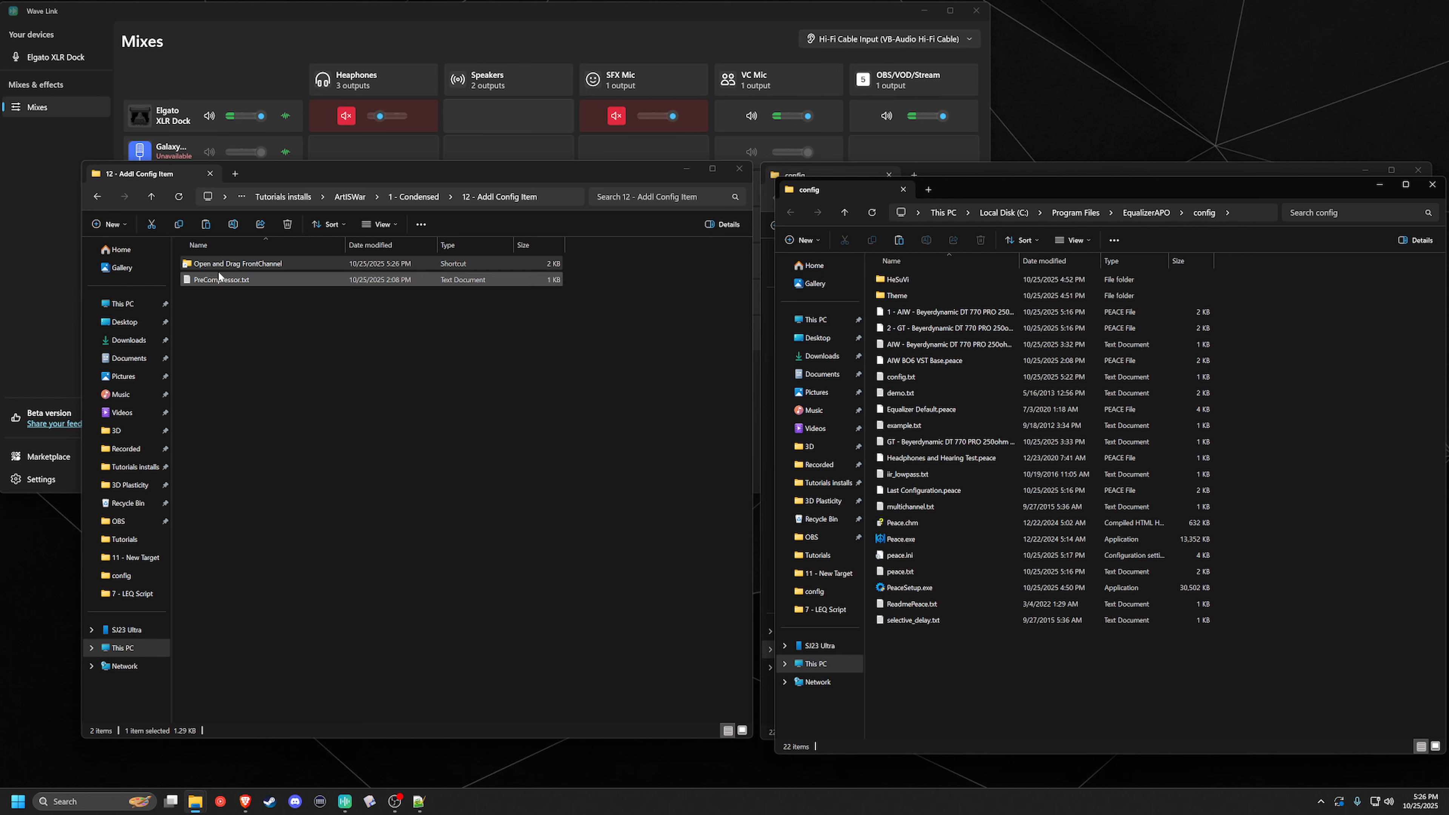
click(1255, 673)
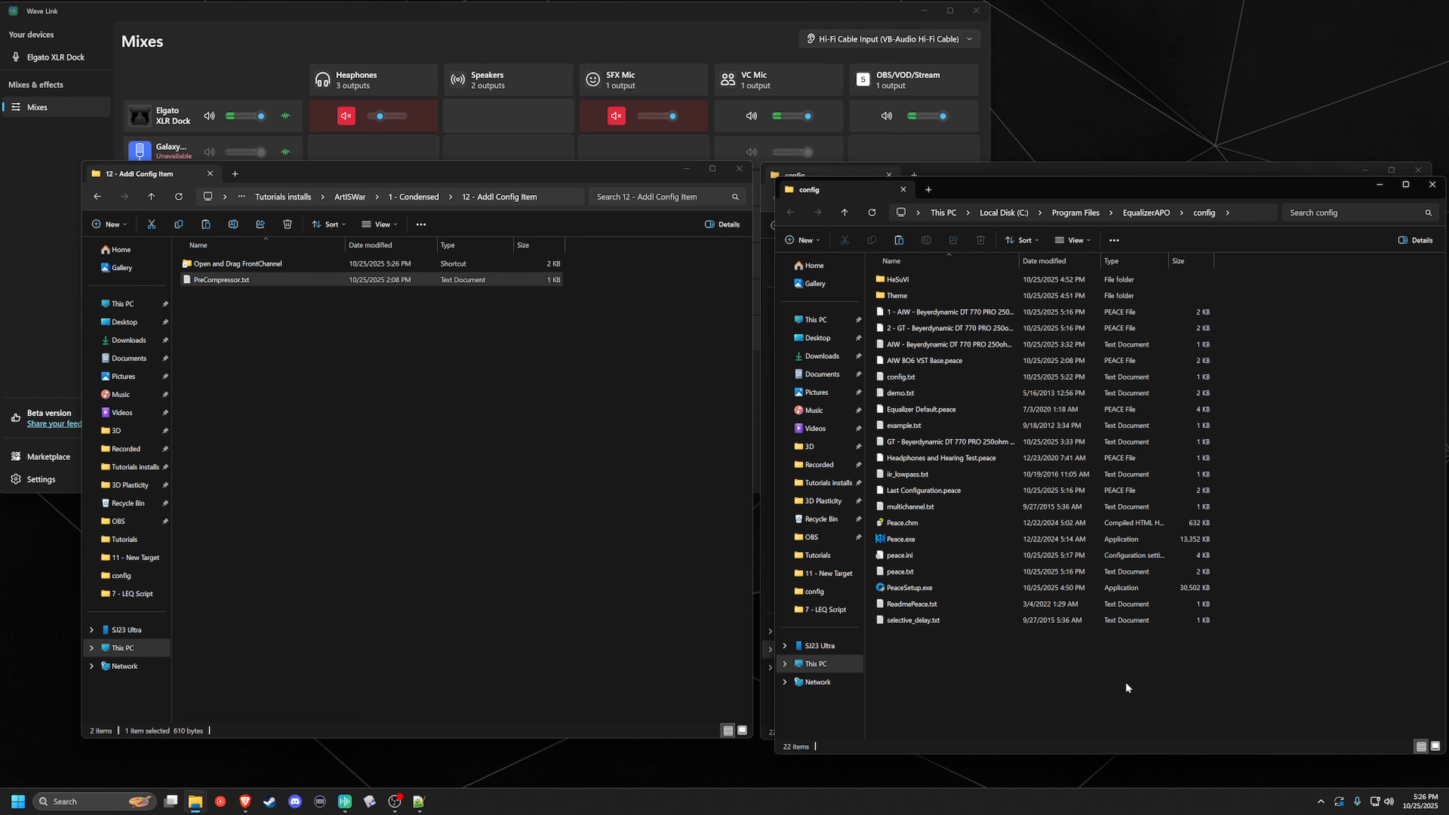
key(ctrl+v)
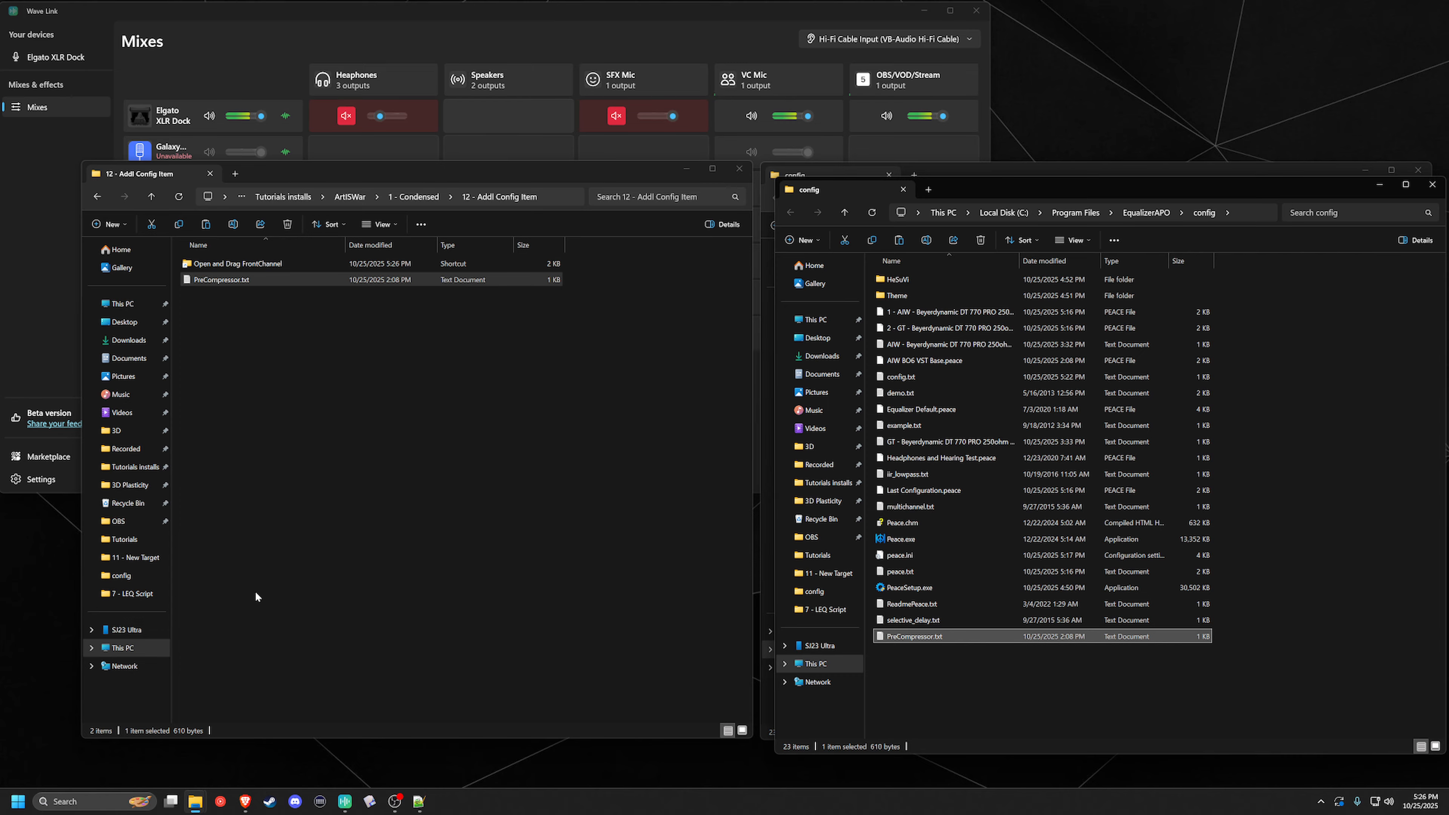
Launch the Equalizer APO Configuration Editor and dismiss the device installation prompt.
click(18, 802)
text(apo)
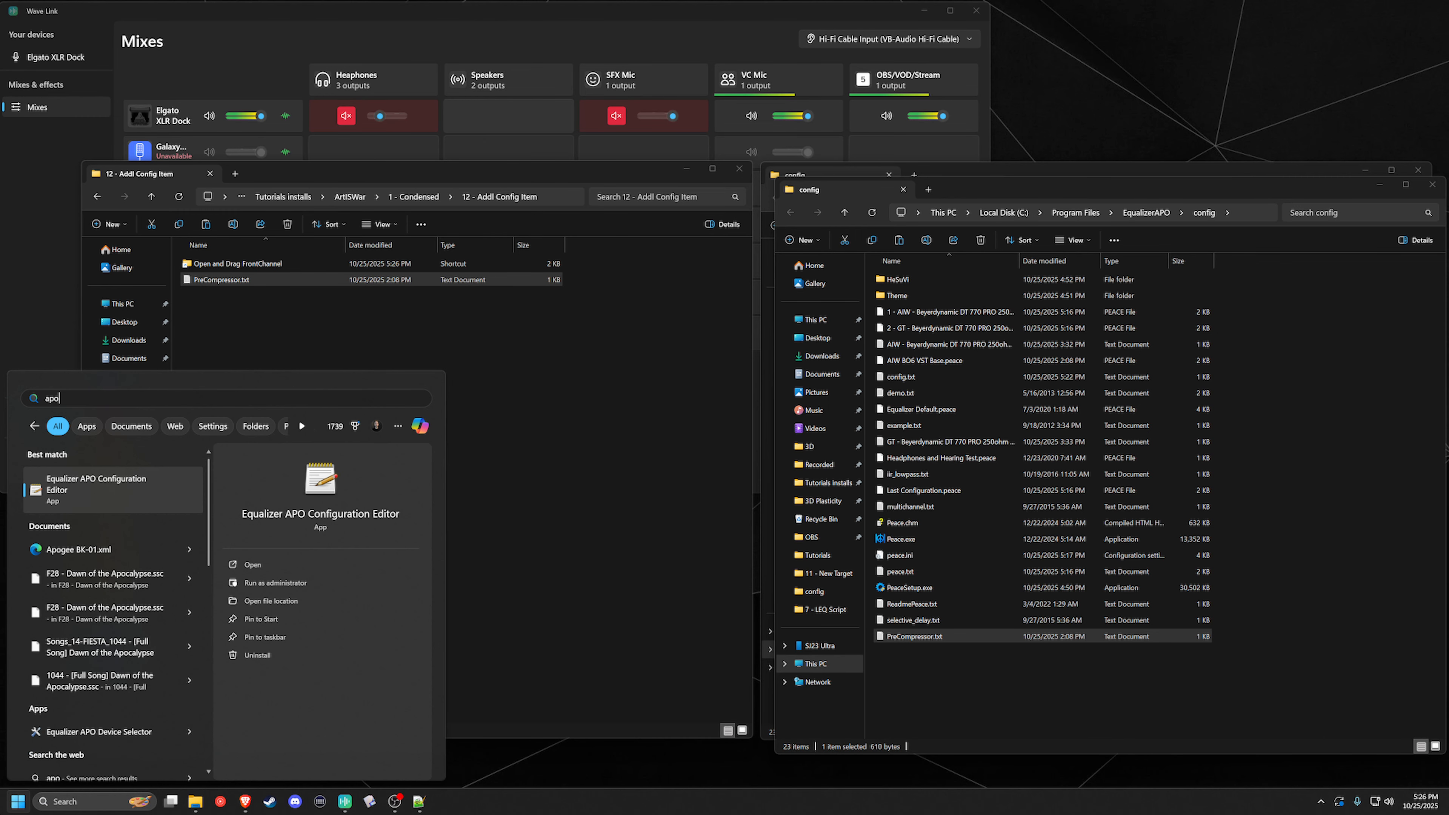
text( conf)
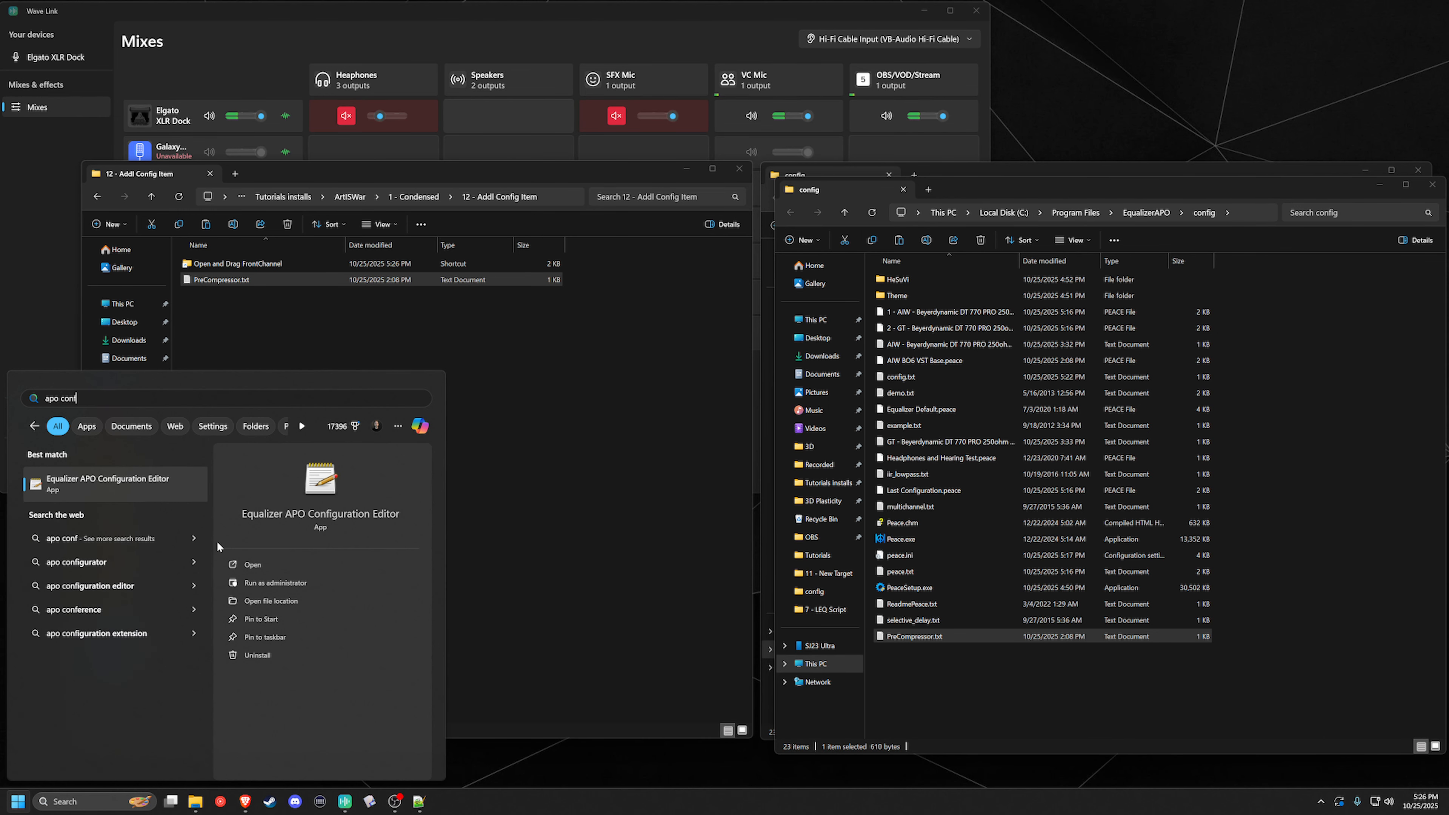
click(110, 485)
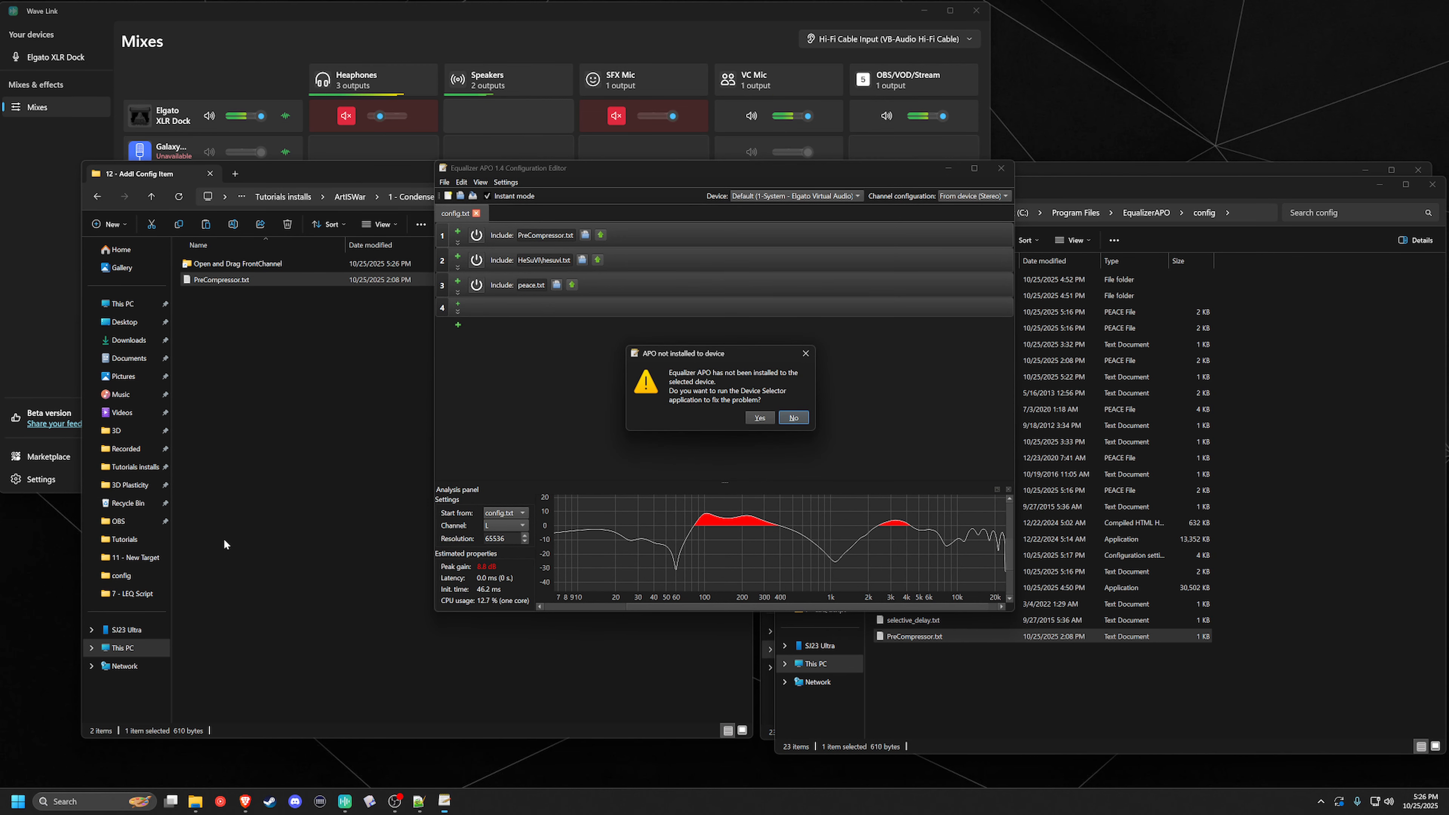
click(759, 416)
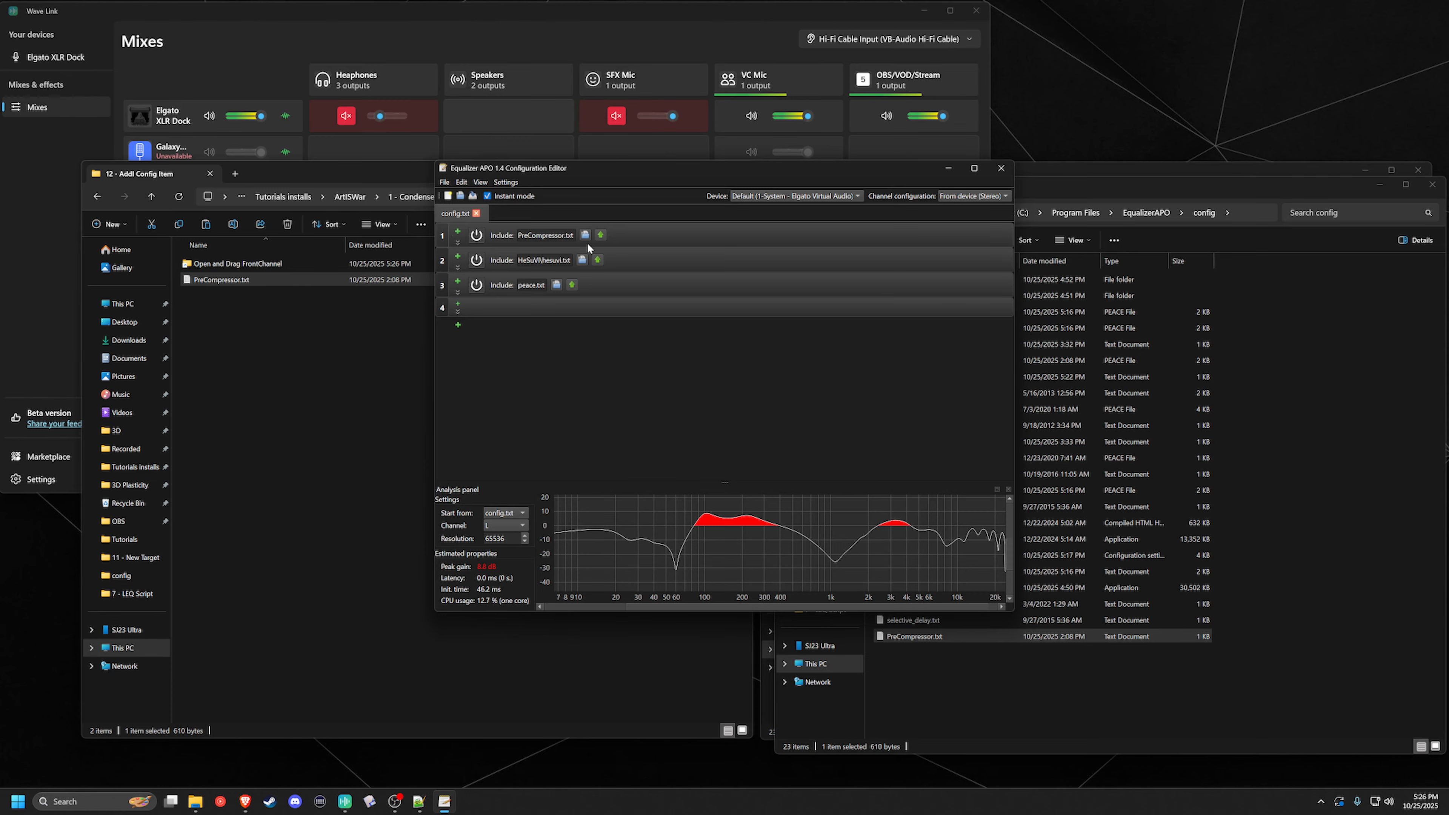
Delete the PreCompressor.txt include, and move the HeSuVi include to the end and back above peace.txt.
key(Delete)
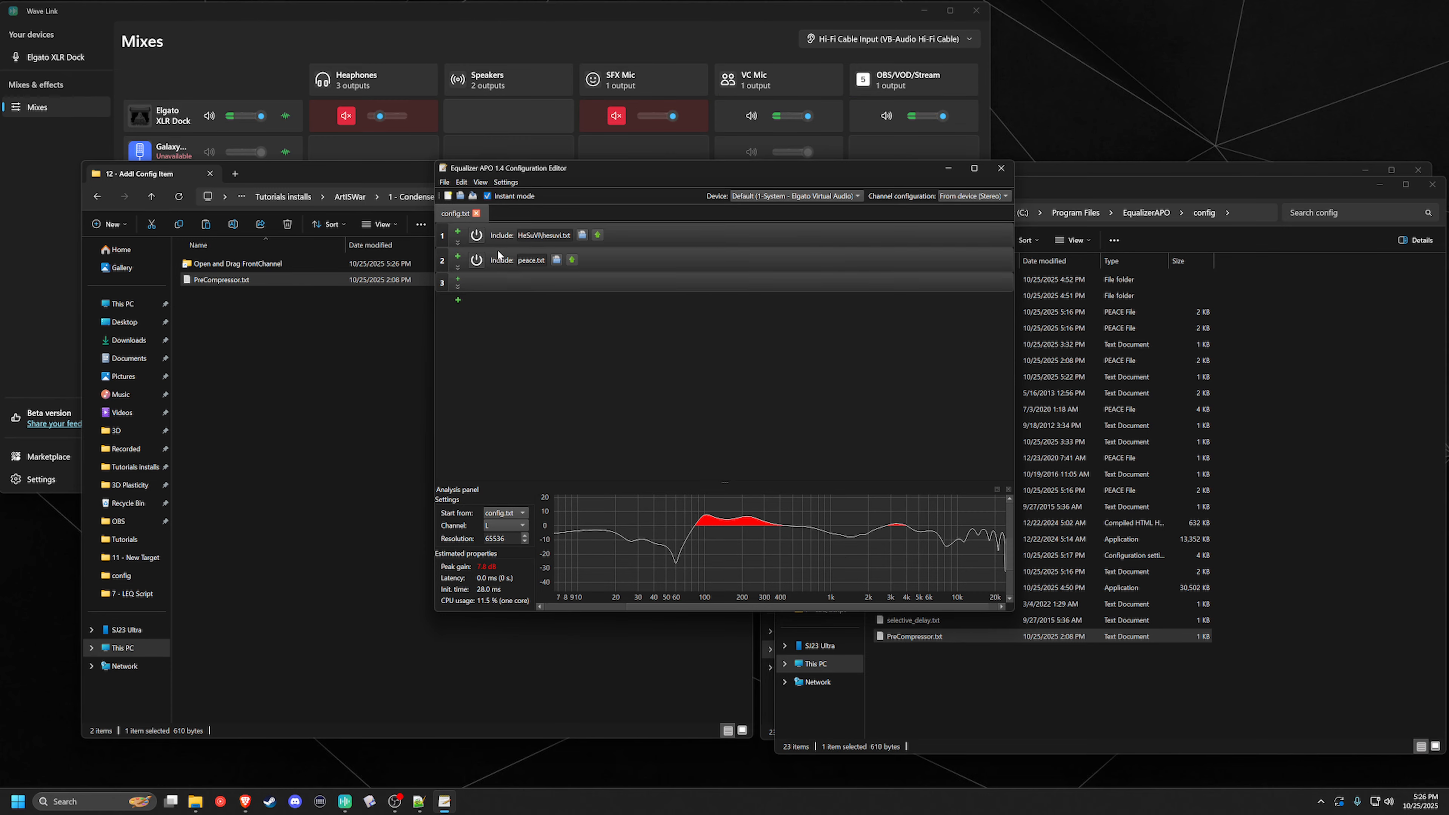
drag(443, 234, 437, 320)
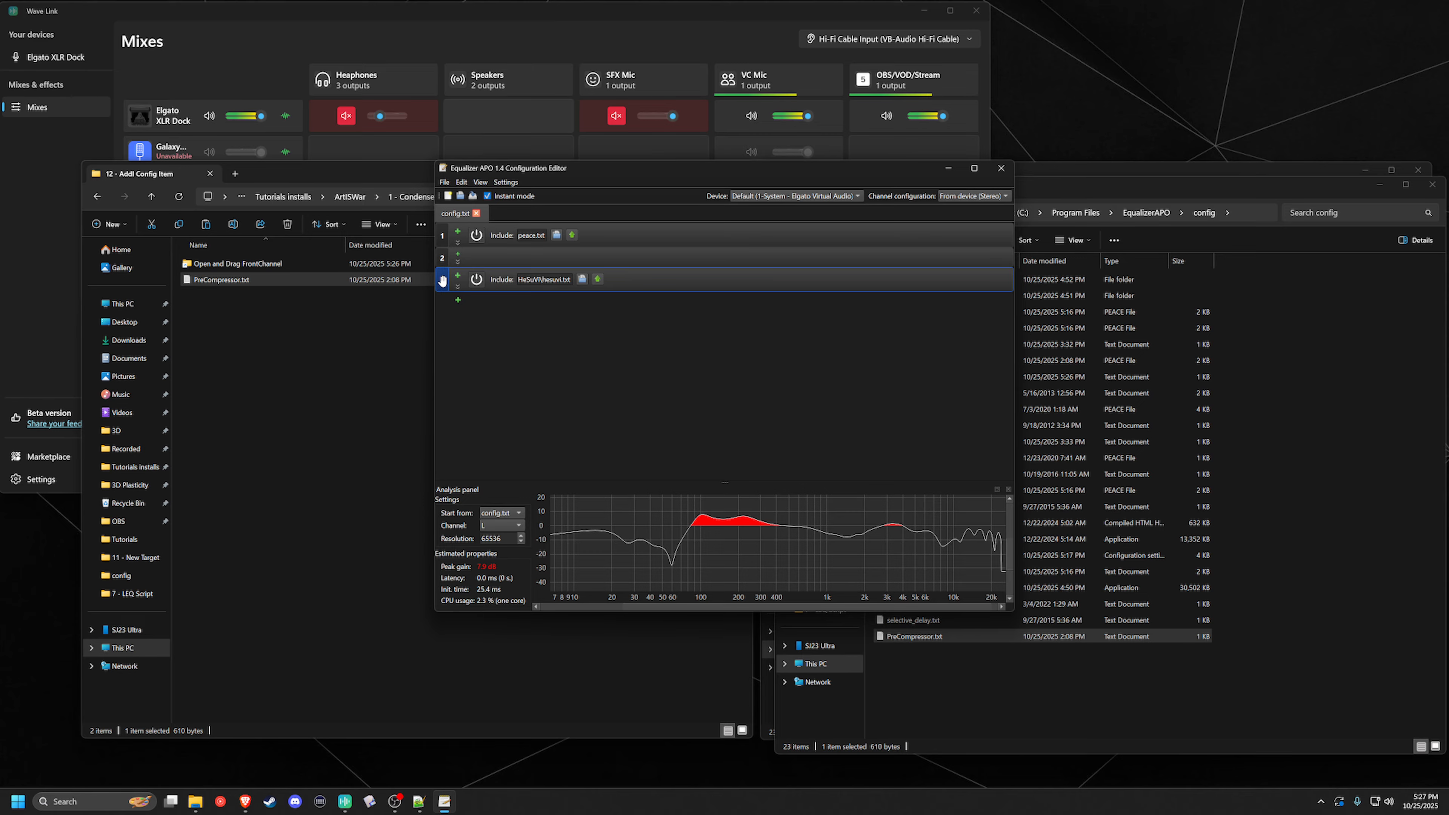
drag(444, 279, 435, 224)
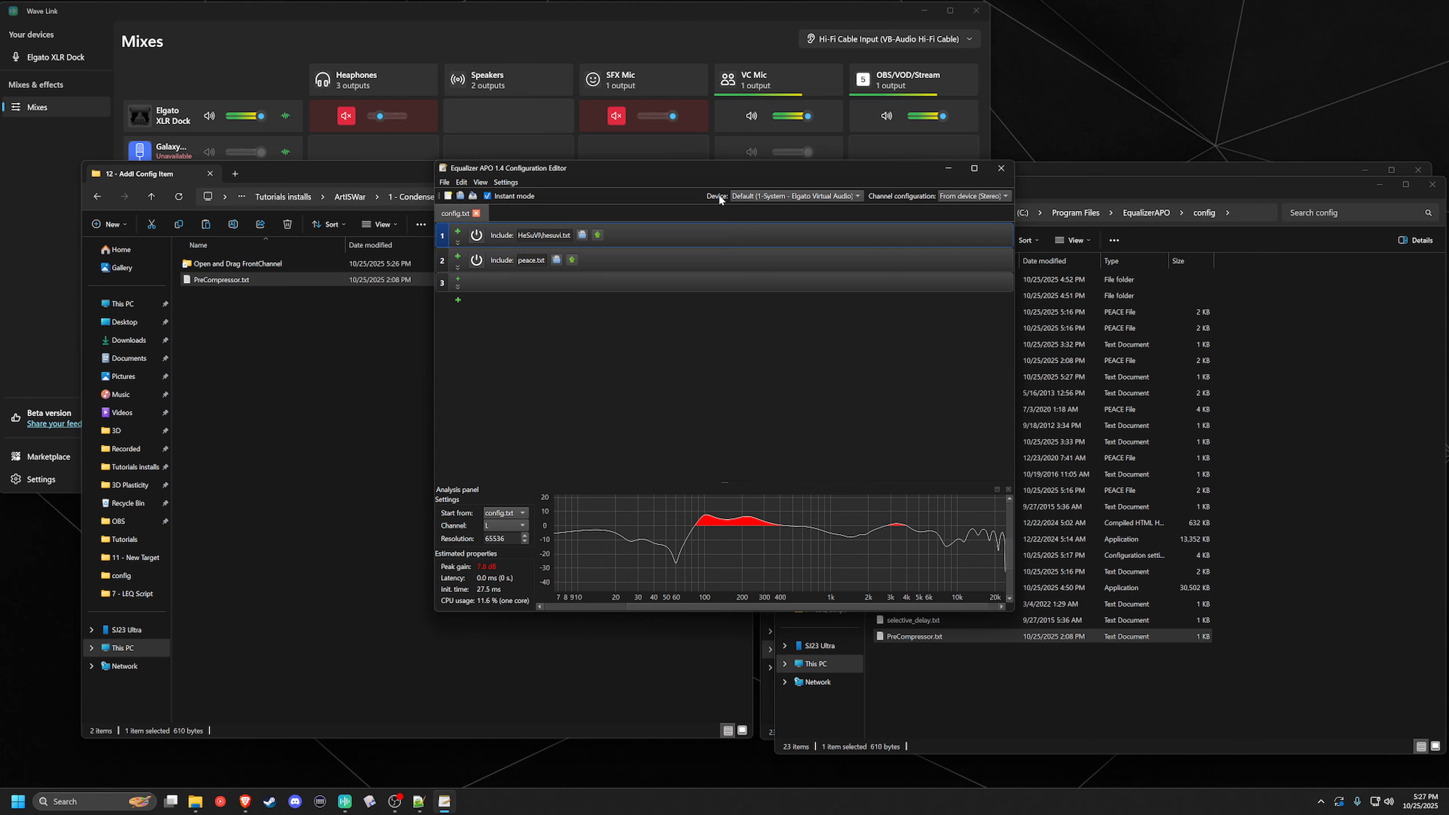
Select Art Tunes - VB-Audio Hi-Fi Cable as the device and check the channel configuration choices, keeping From device.
click(812, 196)
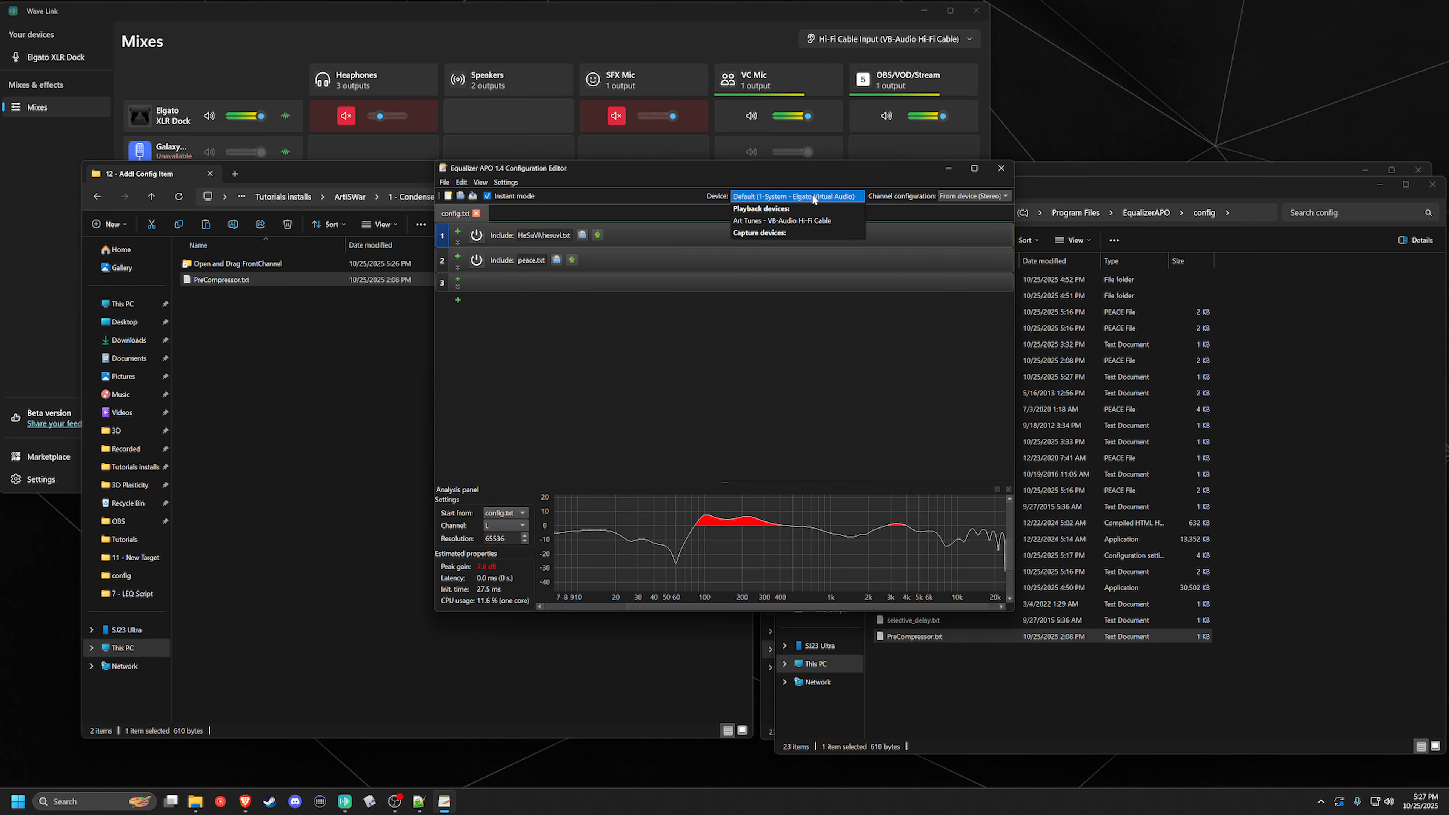
click(781, 222)
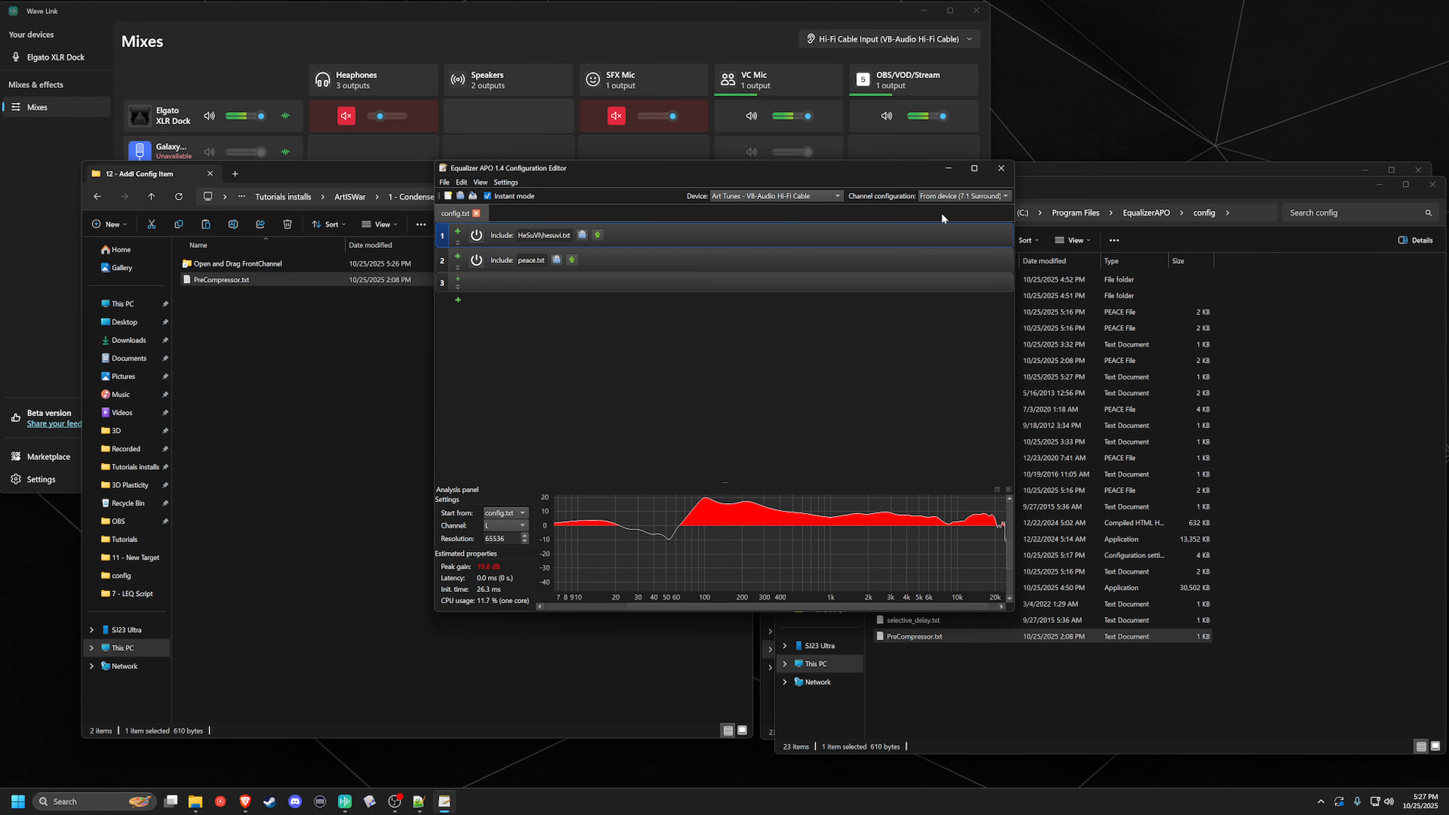
click(990, 197)
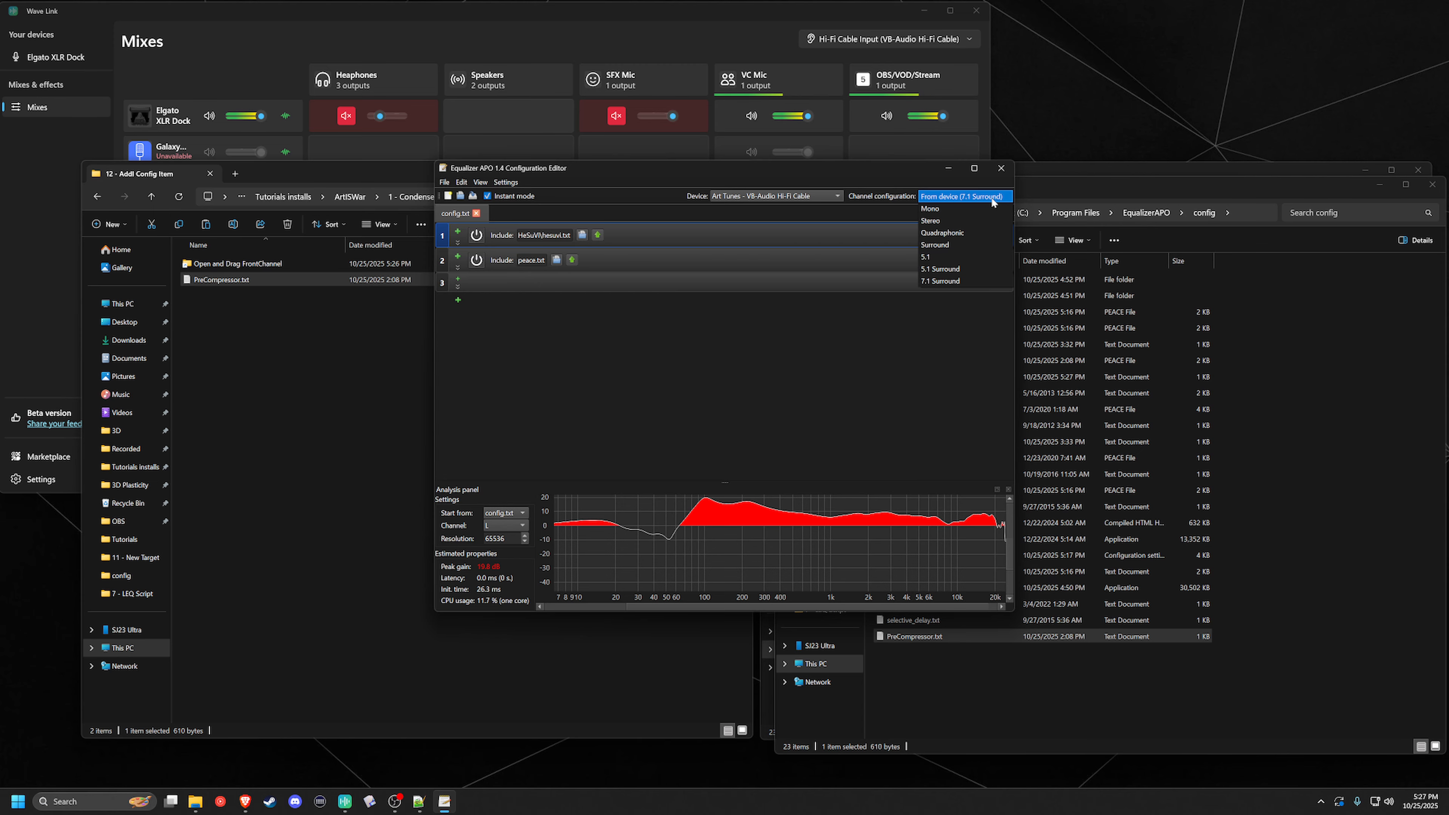
click(892, 366)
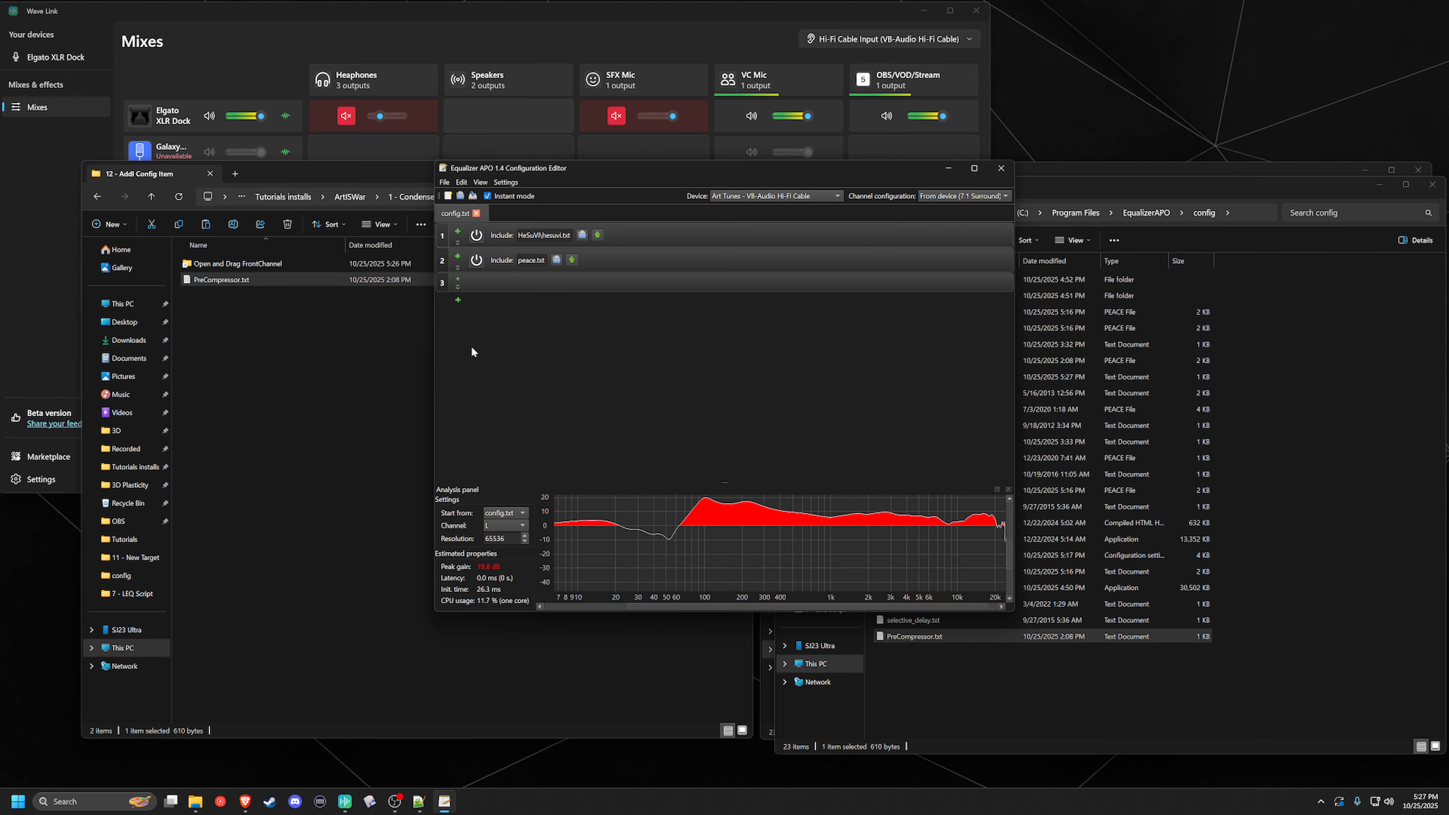
Add an empty Include control and move it to the first row, above the HeSuVi and peace.txt includes.
click(458, 280)
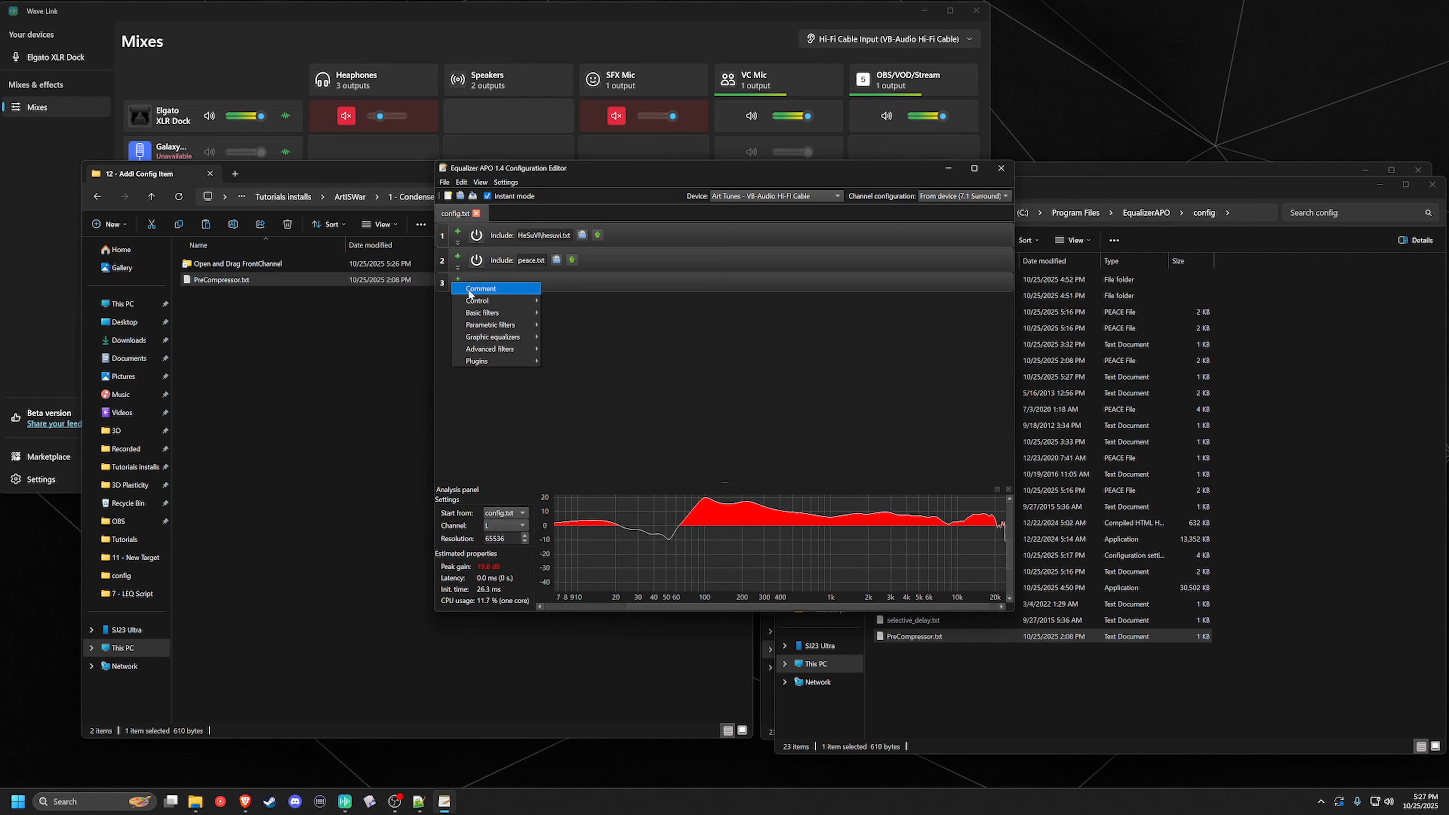
mouse_move(482, 303)
click(458, 279)
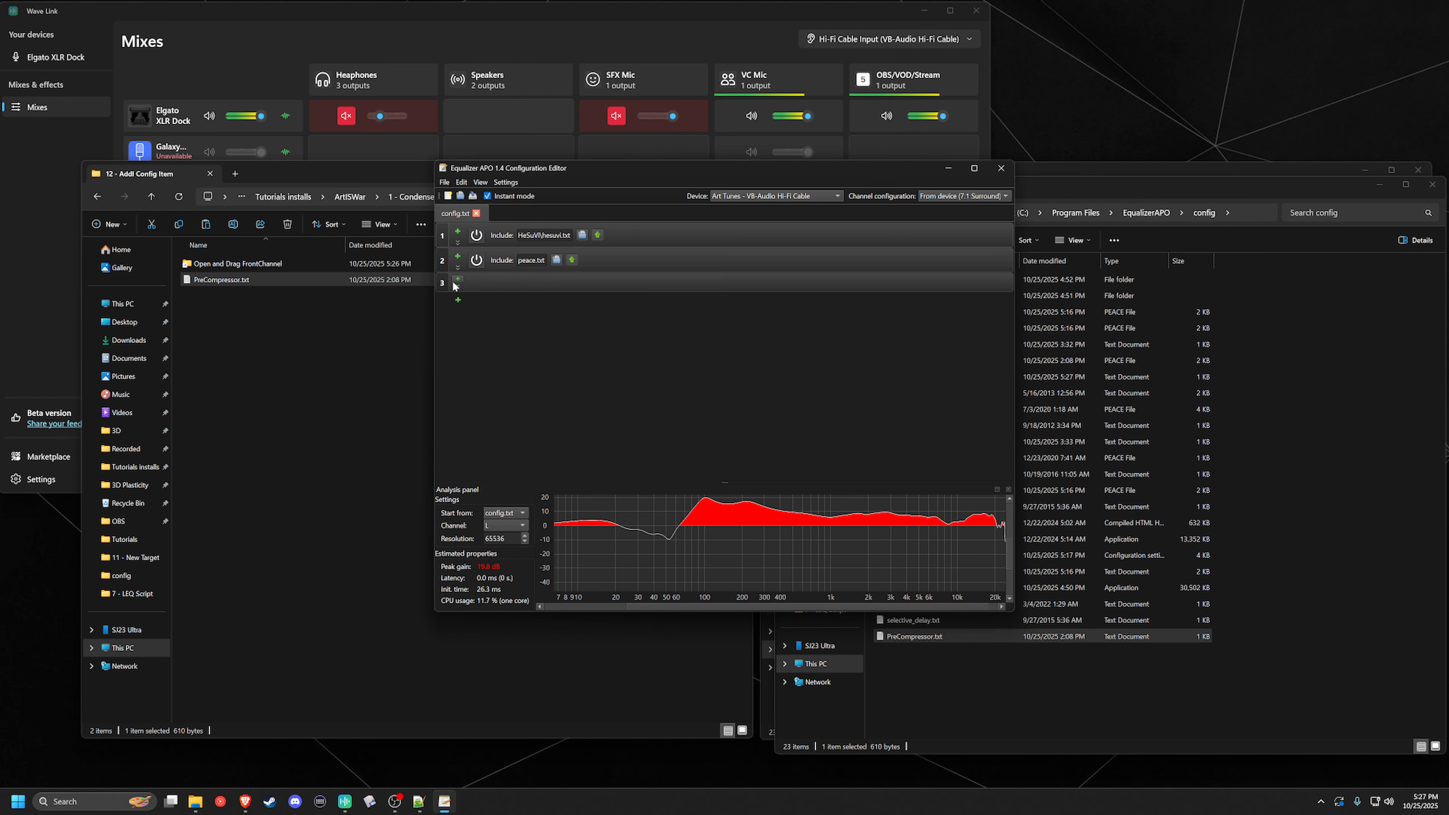
click(458, 280)
mouse_move(468, 303)
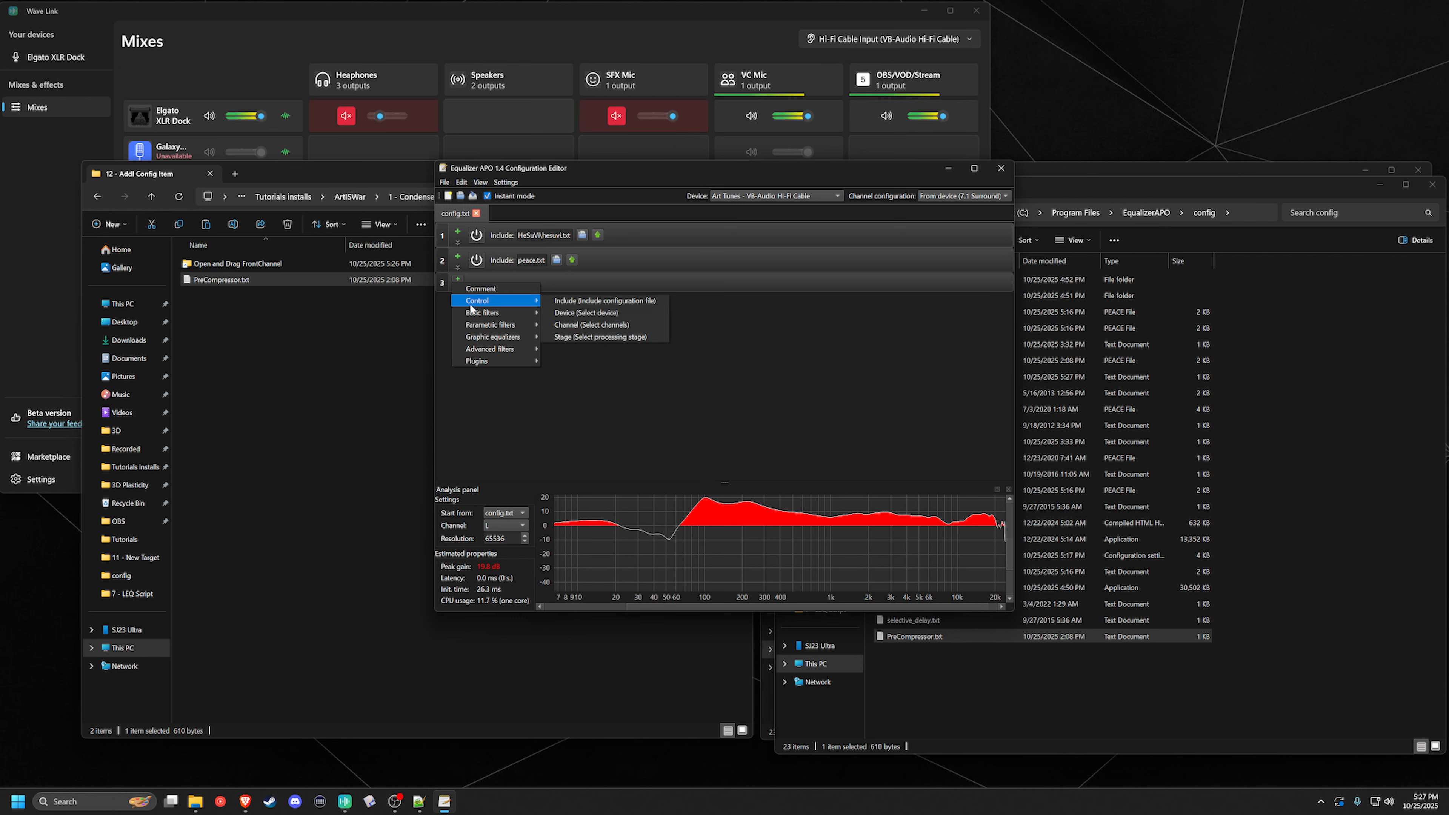
click(588, 302)
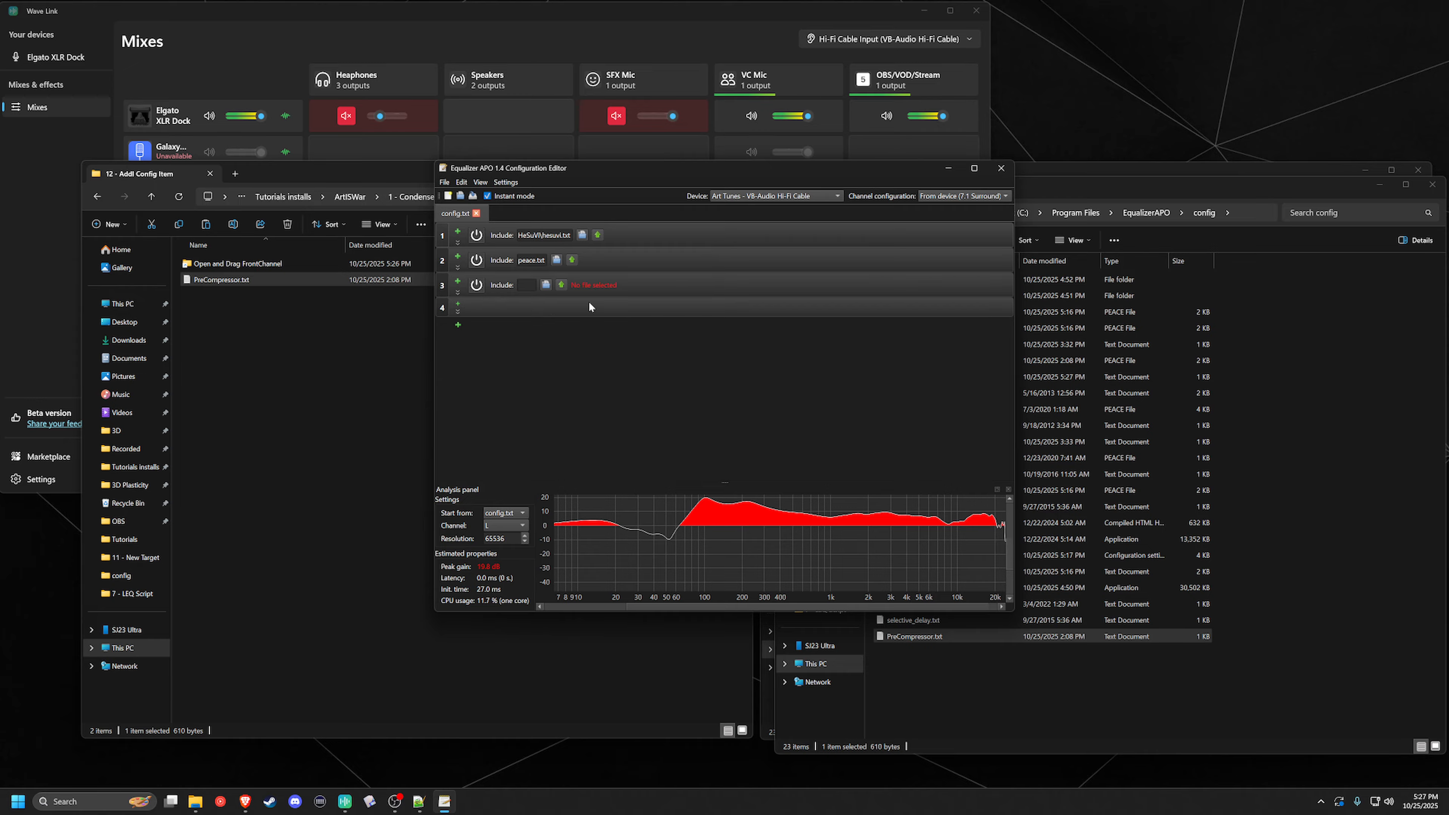
click(444, 284)
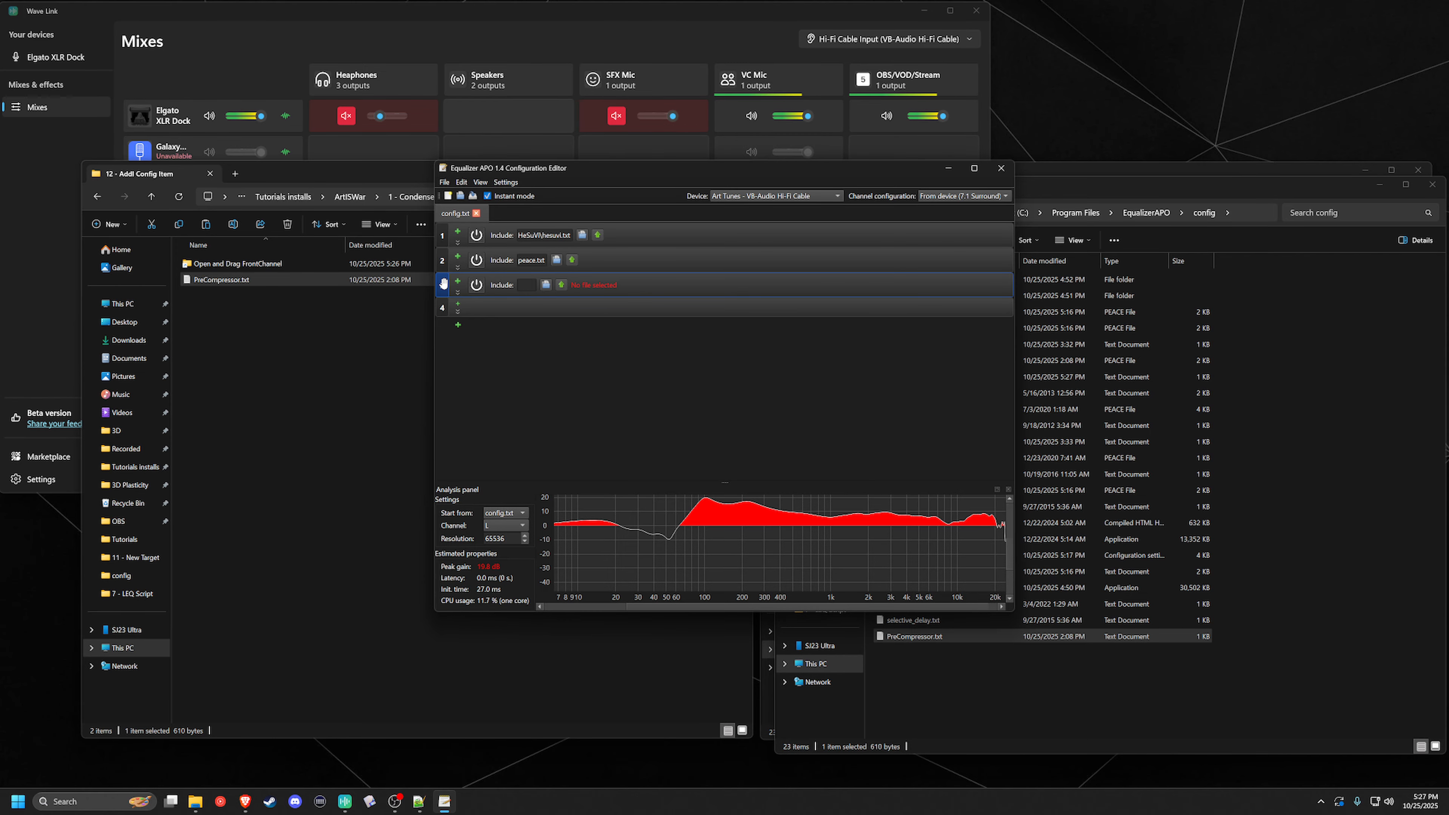
drag(446, 237, 446, 236)
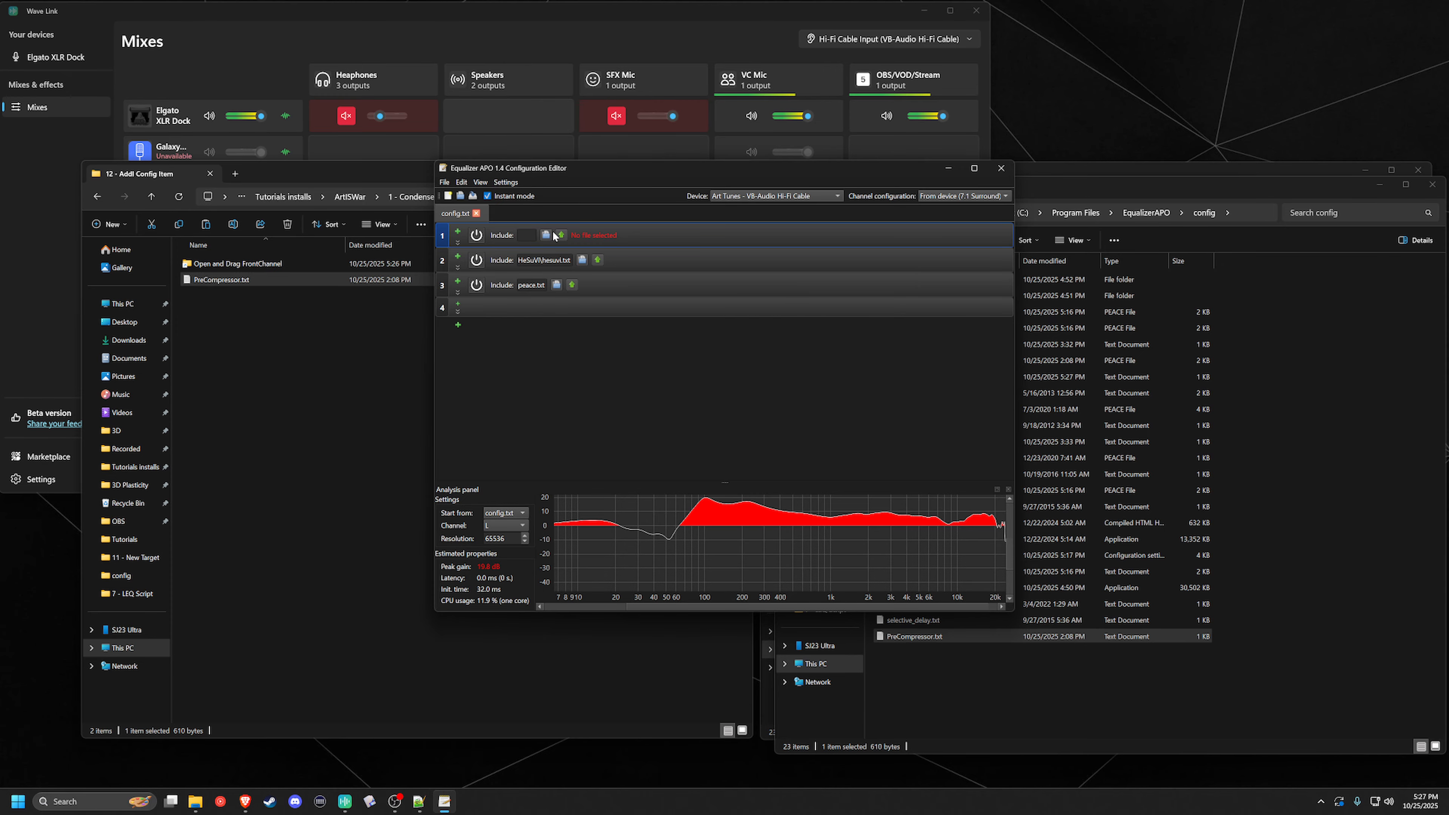
Assign PreCompressor.txt from the config folder to the empty include.
click(545, 235)
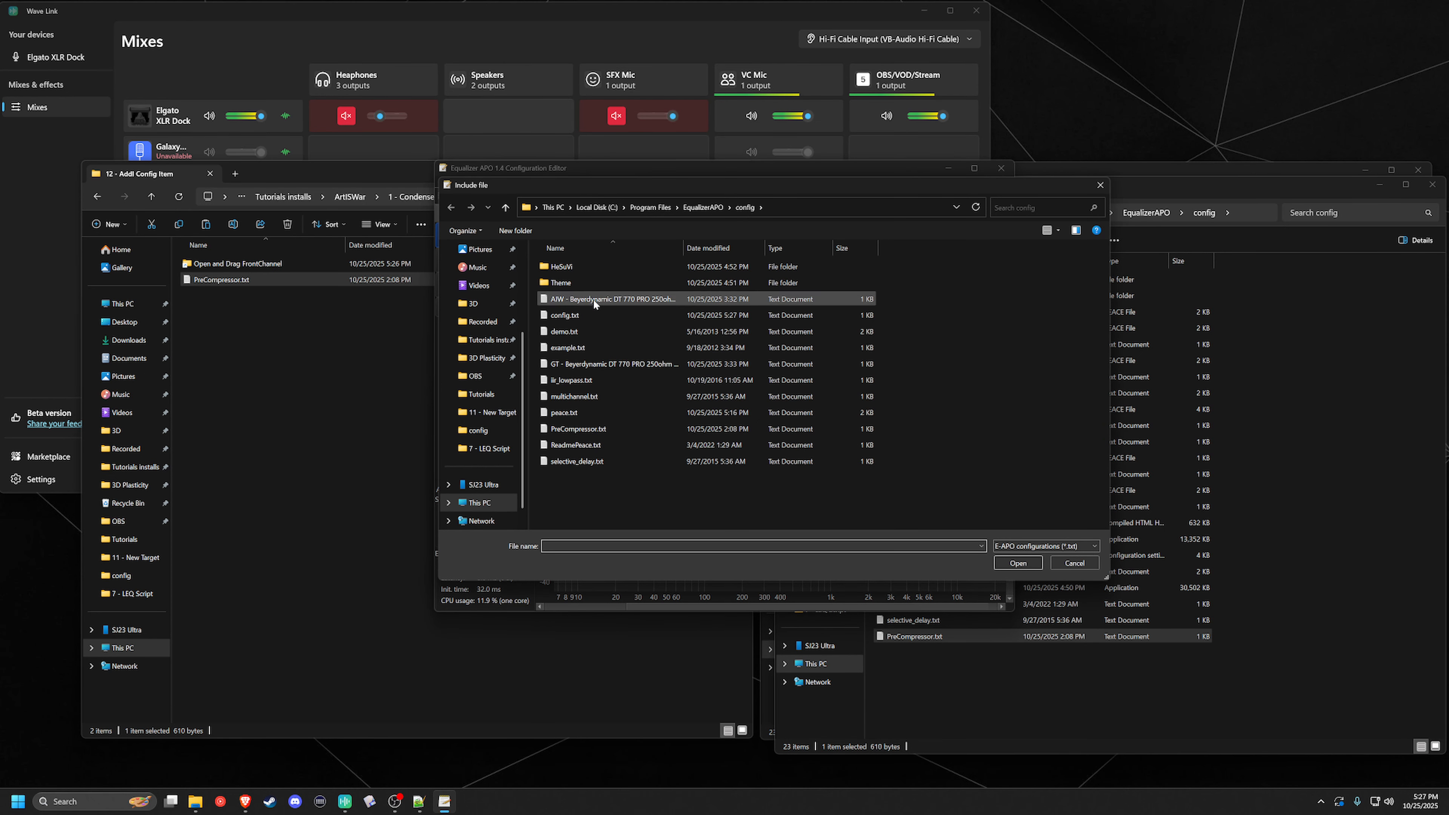
click(600, 429)
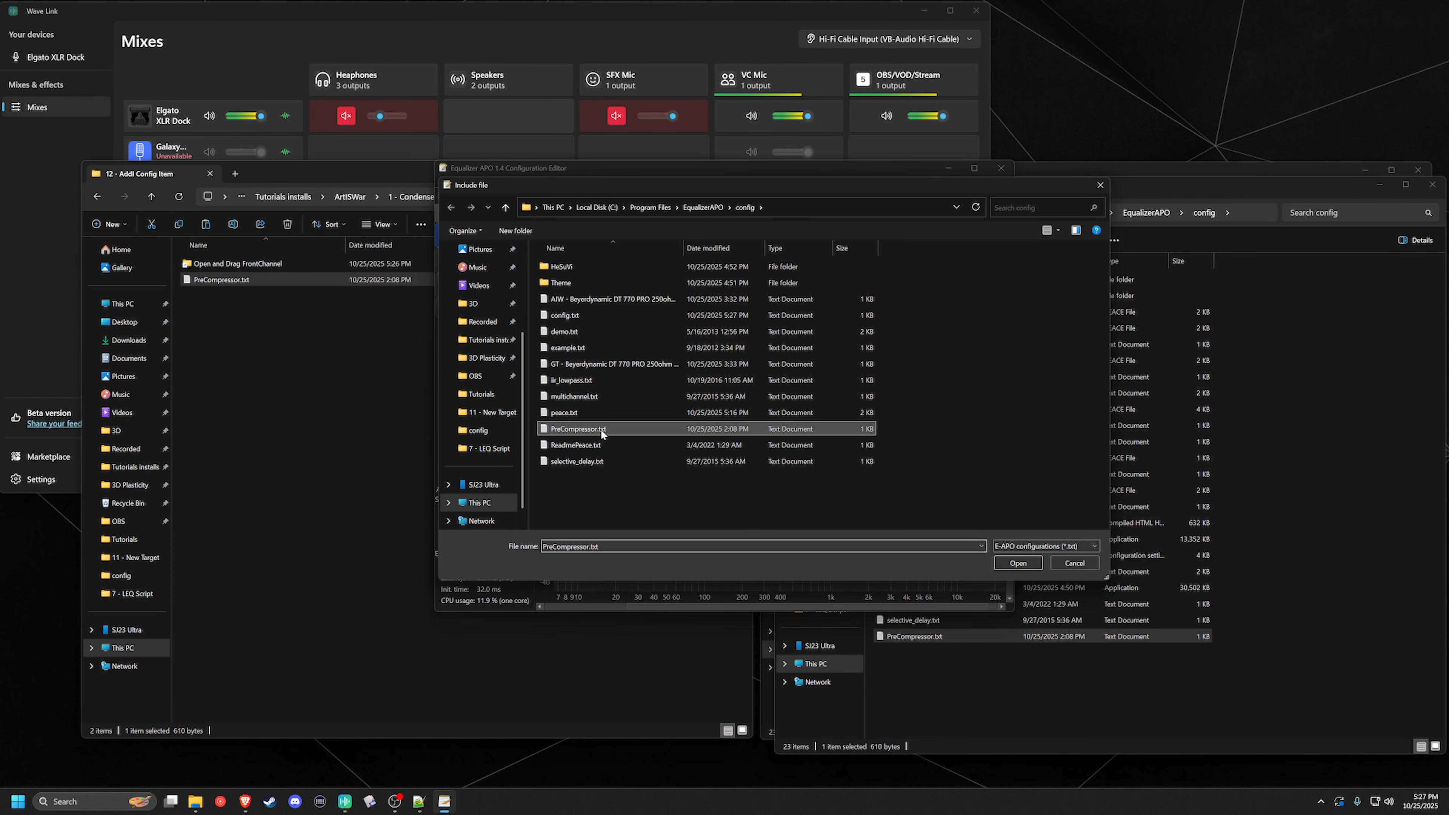
click(1015, 562)
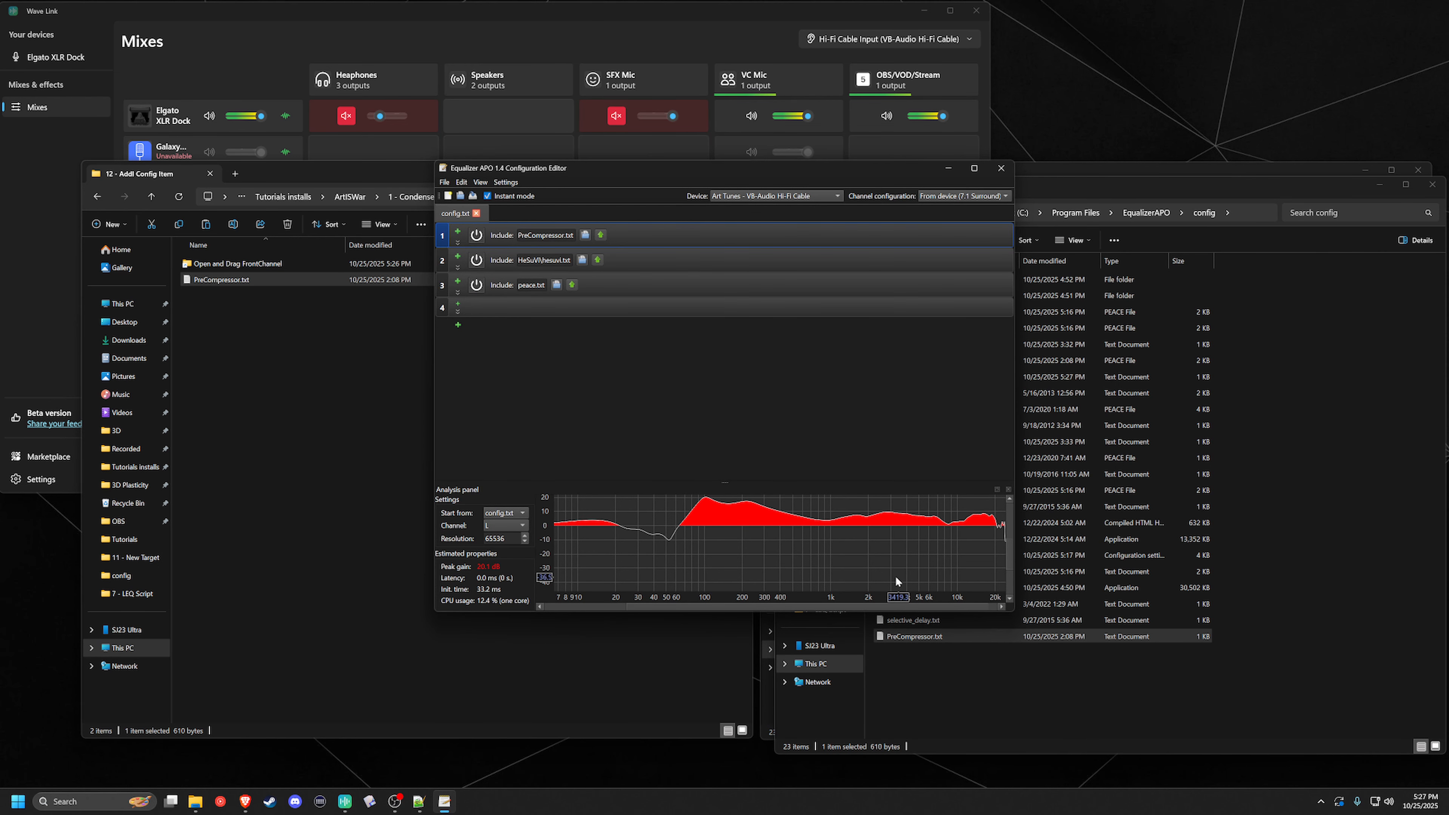
Open PreCompressor.txt from the config folder as a separate configuration and display its contents.
click(460, 196)
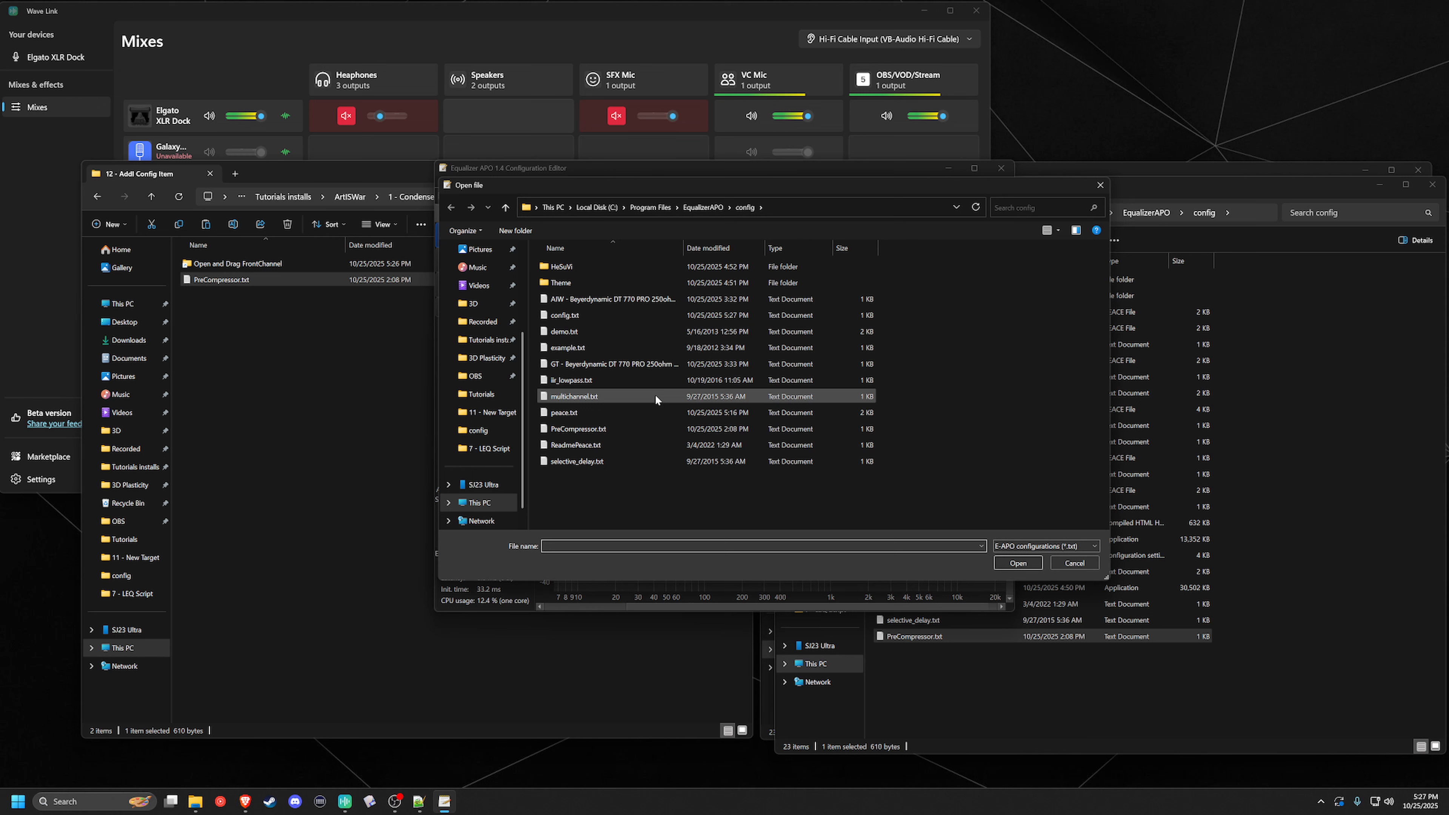
click(626, 429)
click(1018, 564)
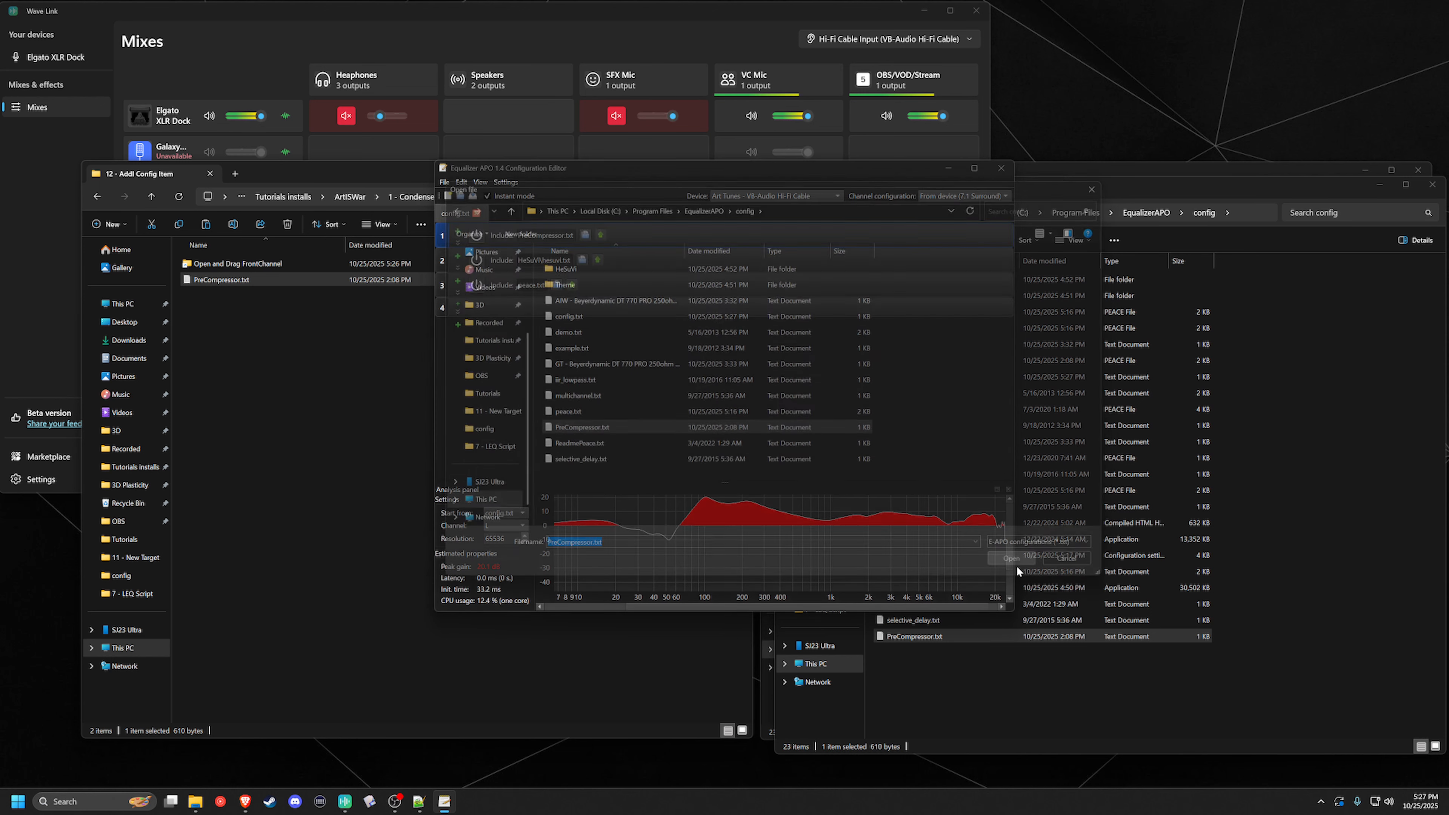
click(462, 214)
click(510, 214)
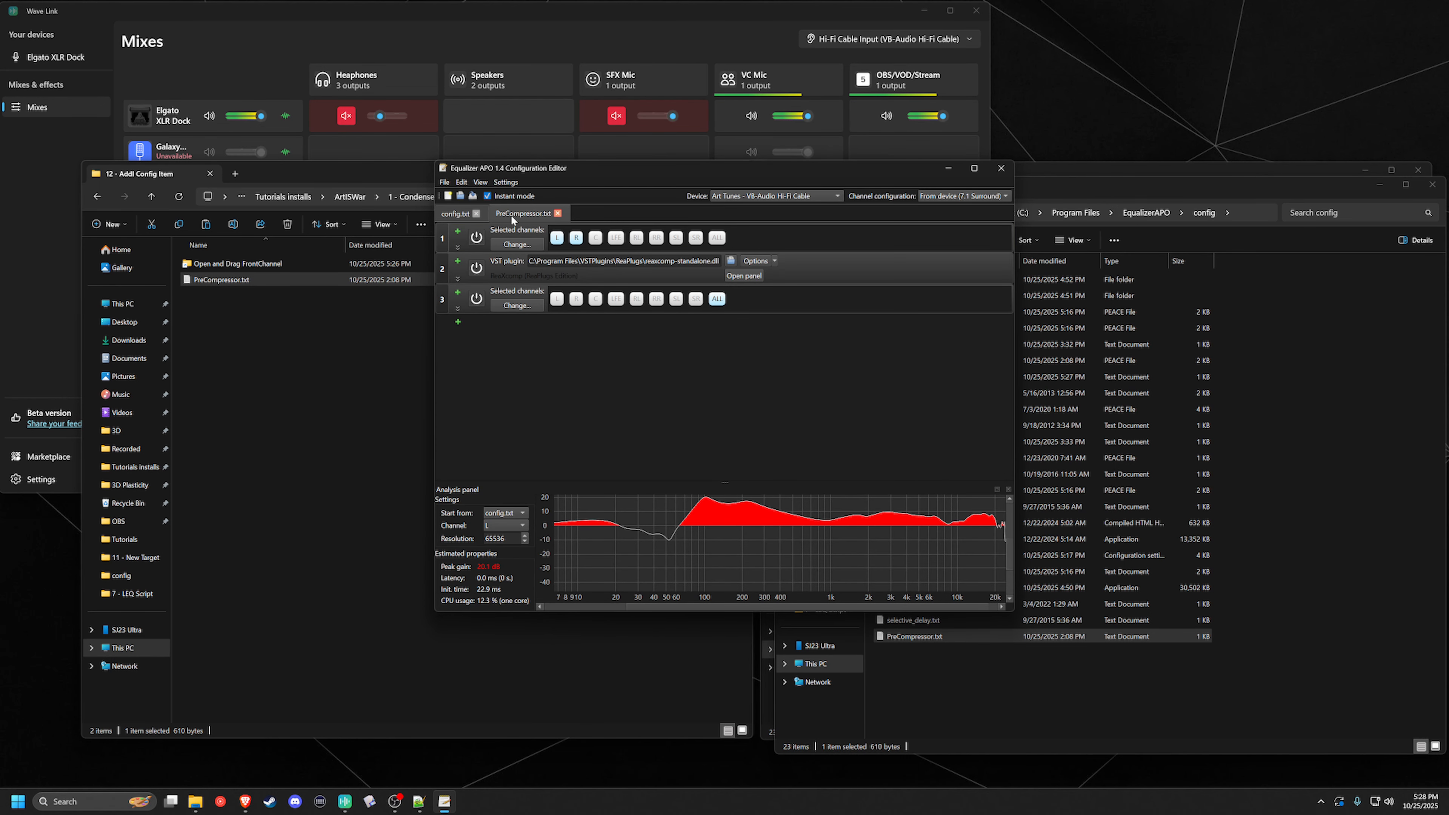
Open the ReaXcomp VST plugin's panel, apply and accept its settings, and close PreCompressor.txt.
click(743, 277)
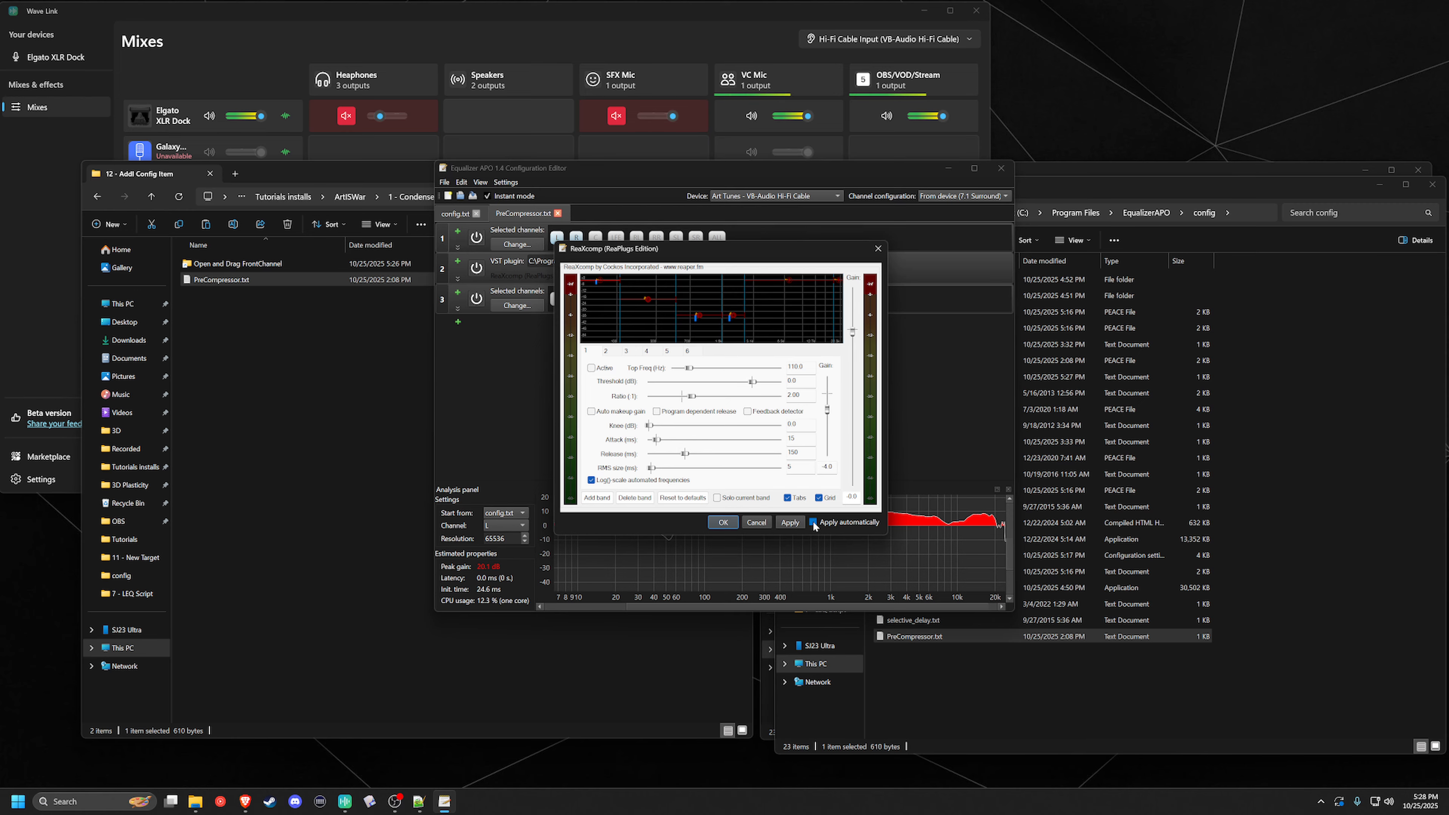
click(790, 523)
click(720, 522)
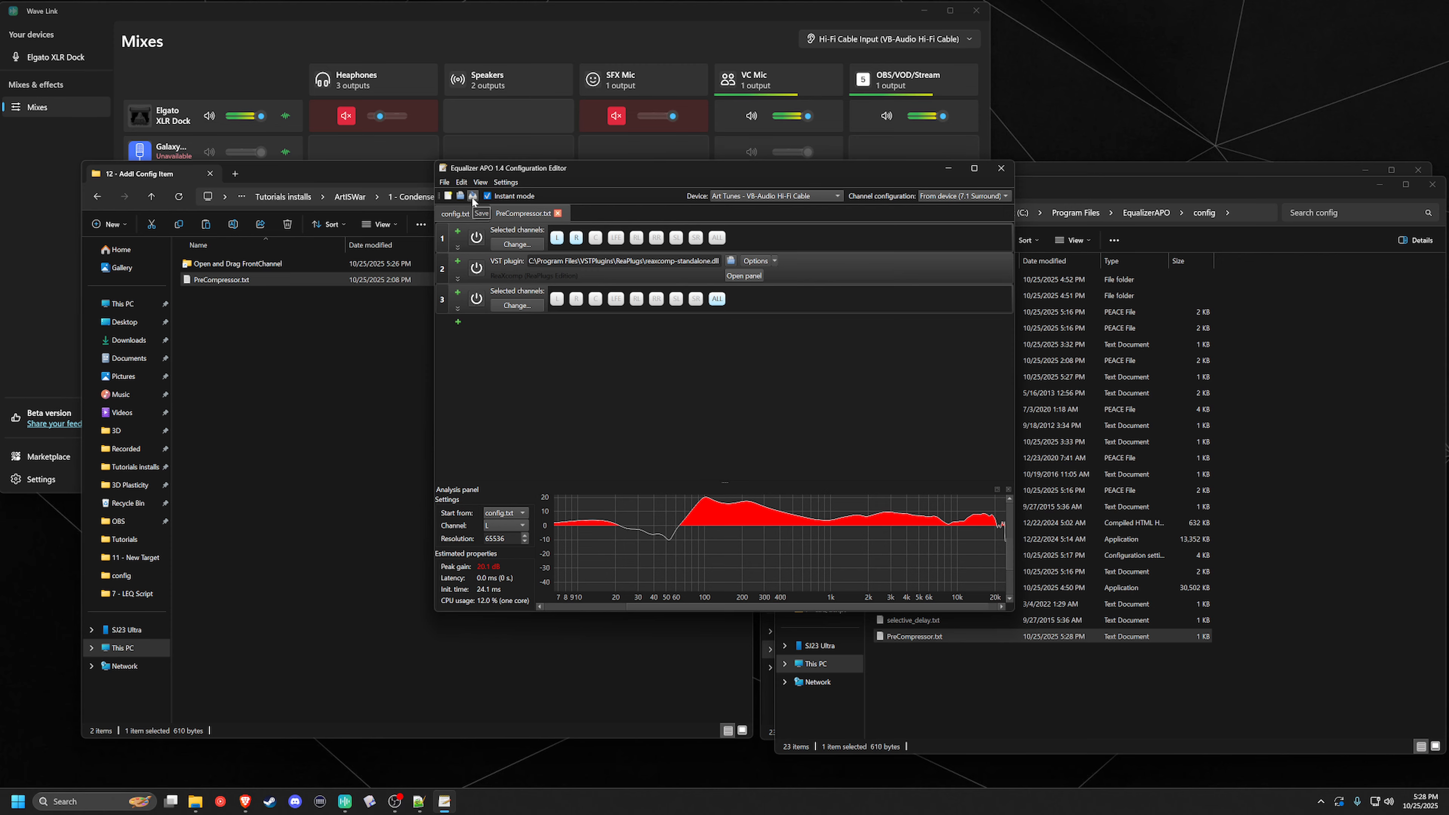
click(559, 213)
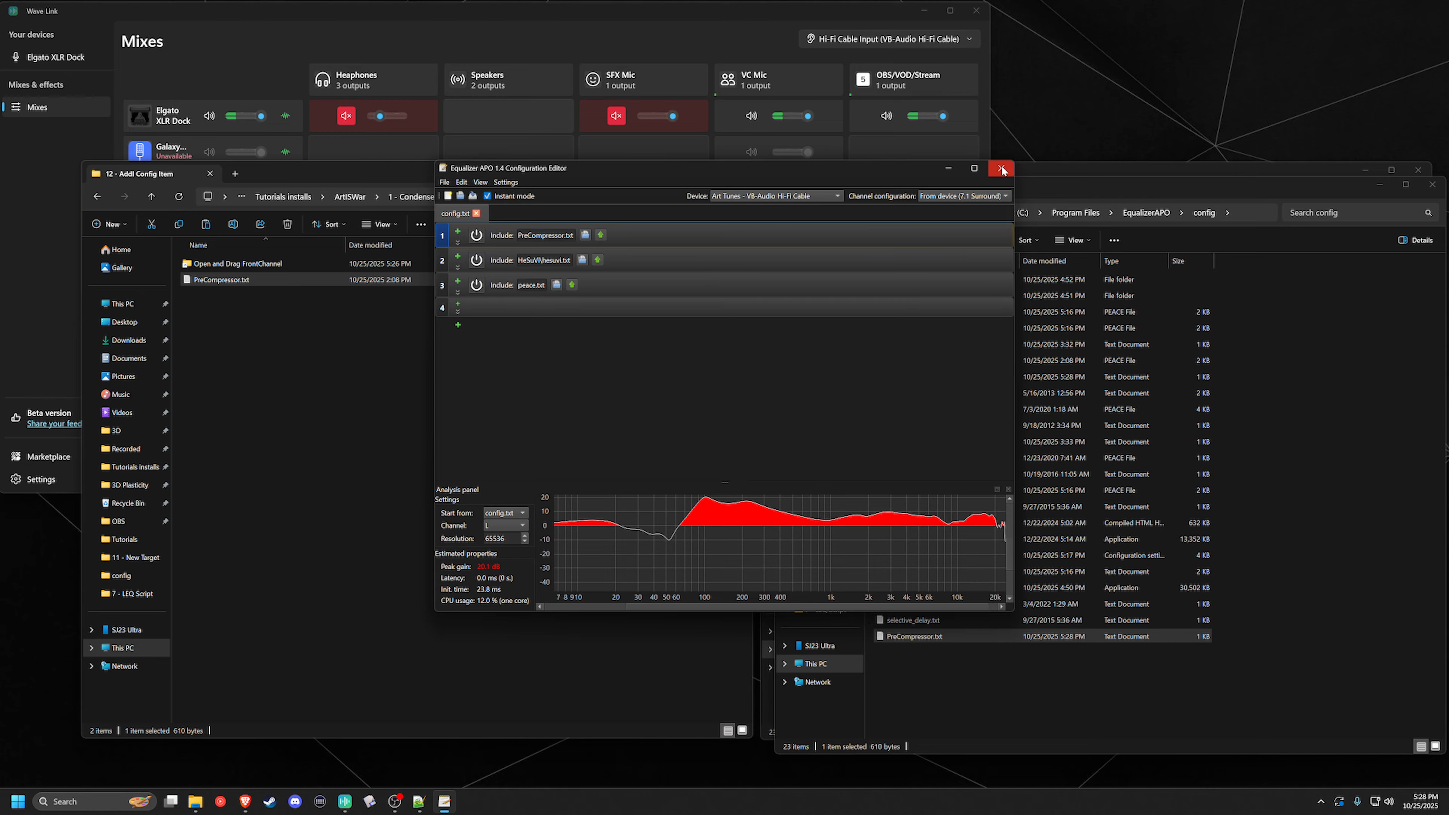
Reopen PreCompressor.txt from the config folder for comparison with config.txt, and close both the file and the Configuration Editor.
click(461, 196)
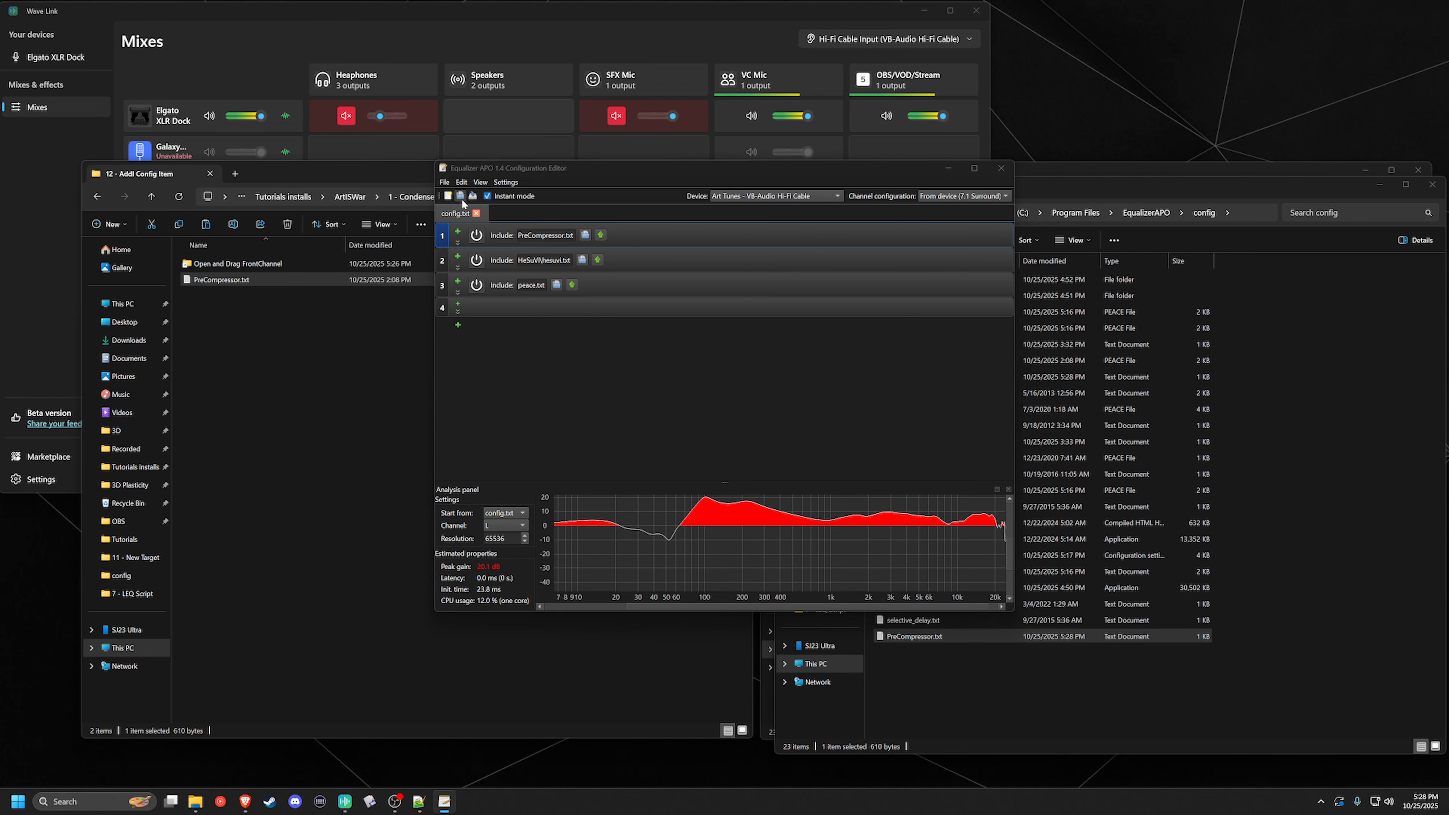
click(619, 428)
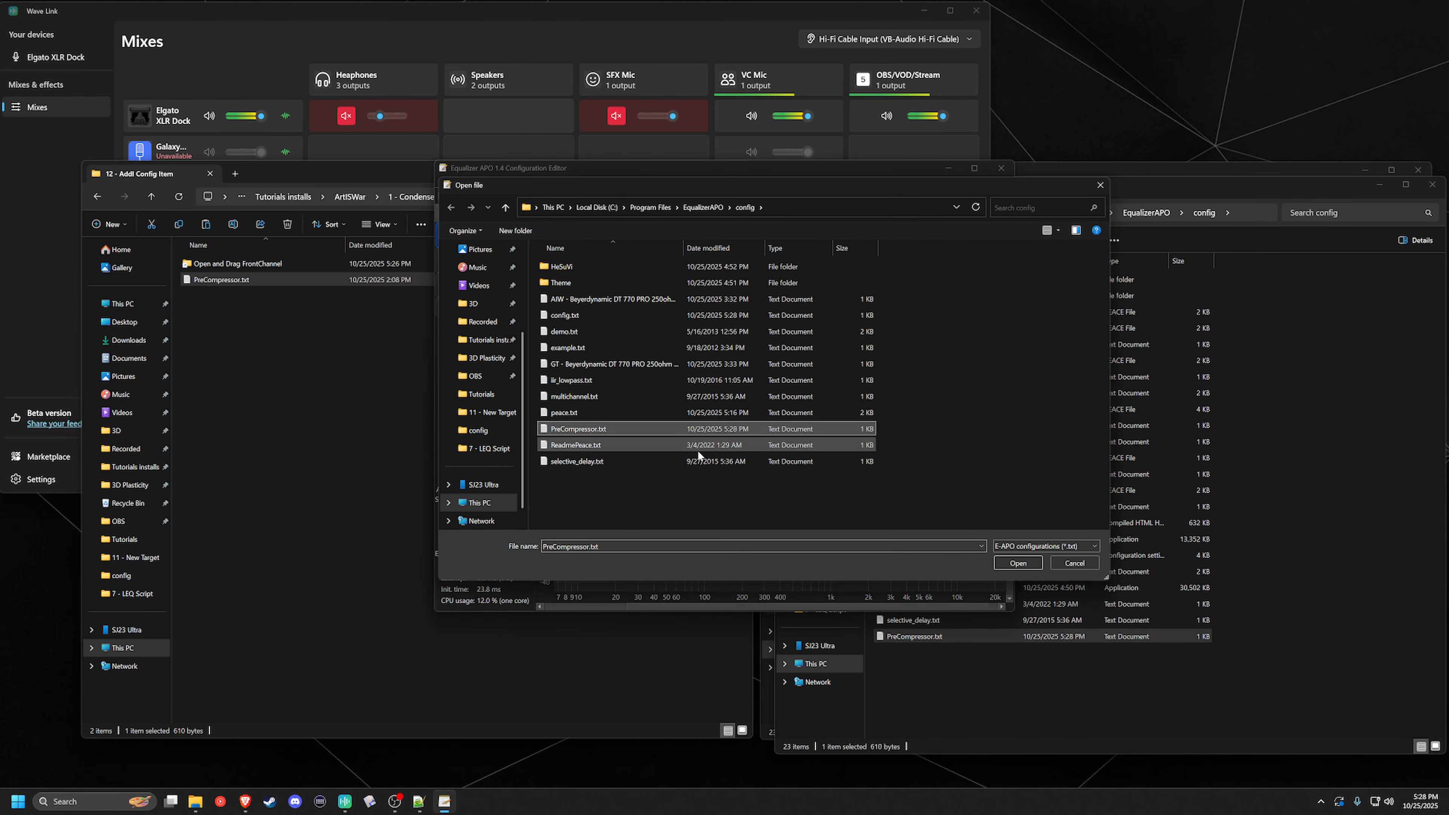
click(1018, 563)
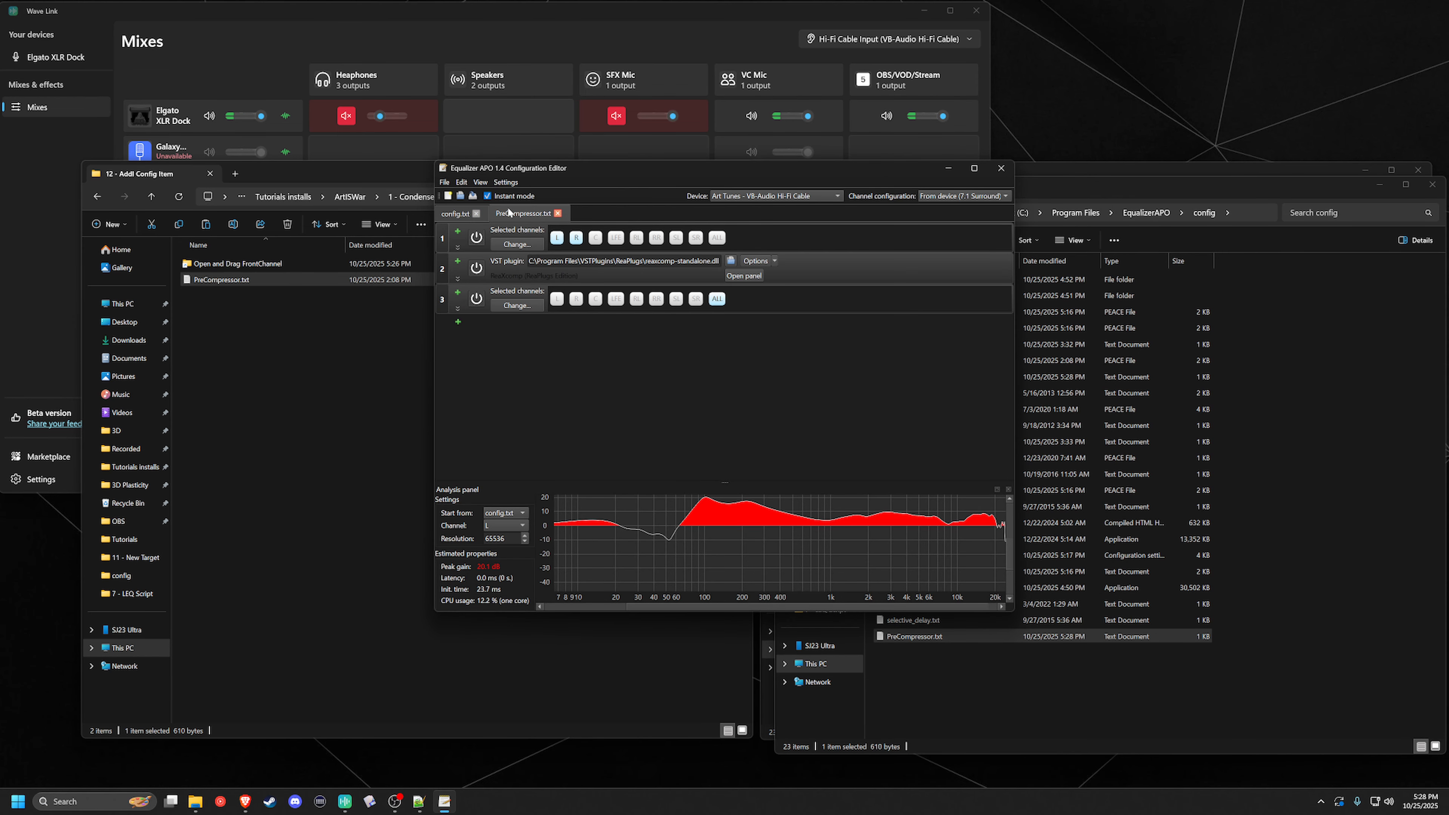
click(448, 213)
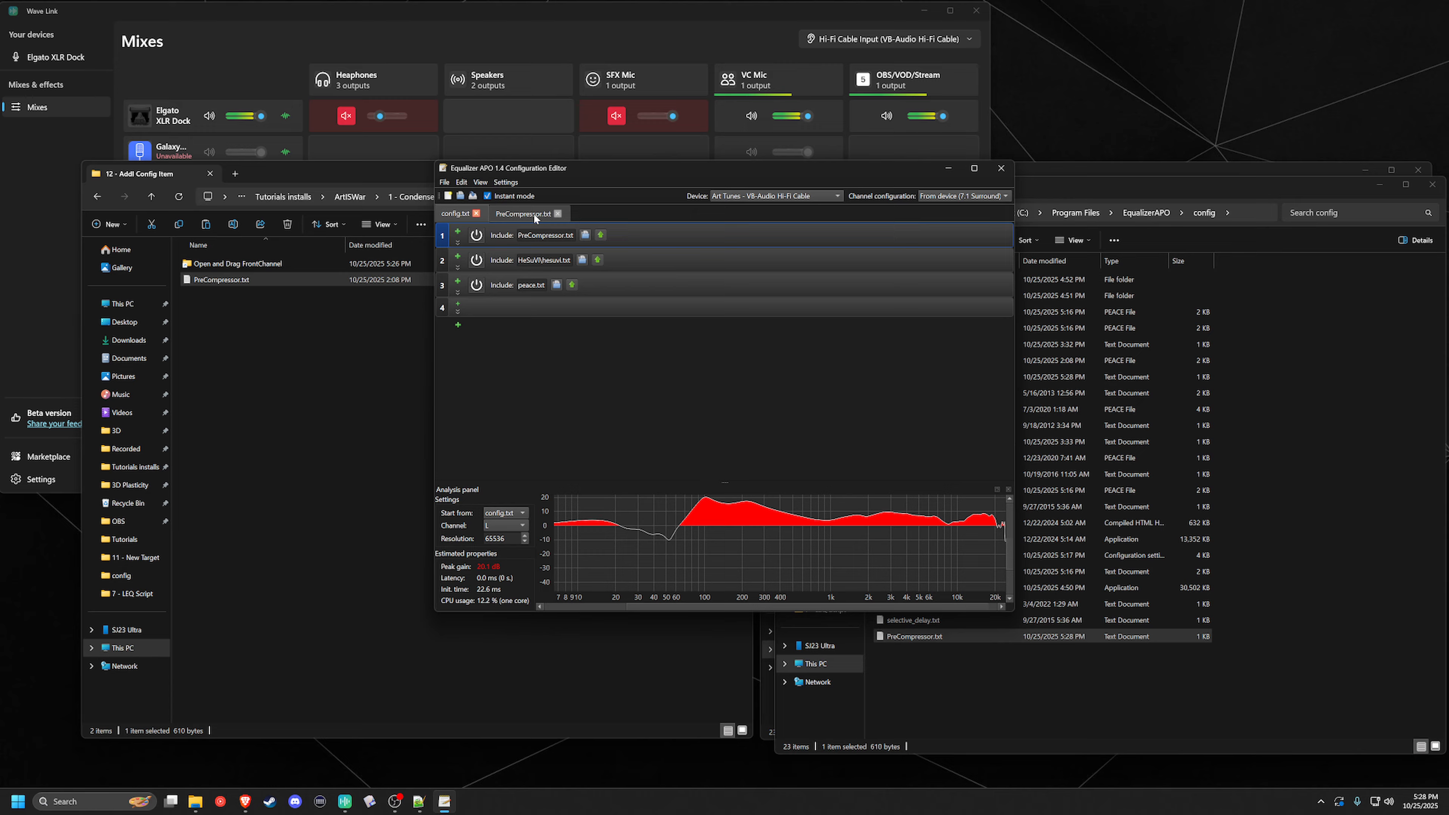
click(556, 214)
click(1003, 168)
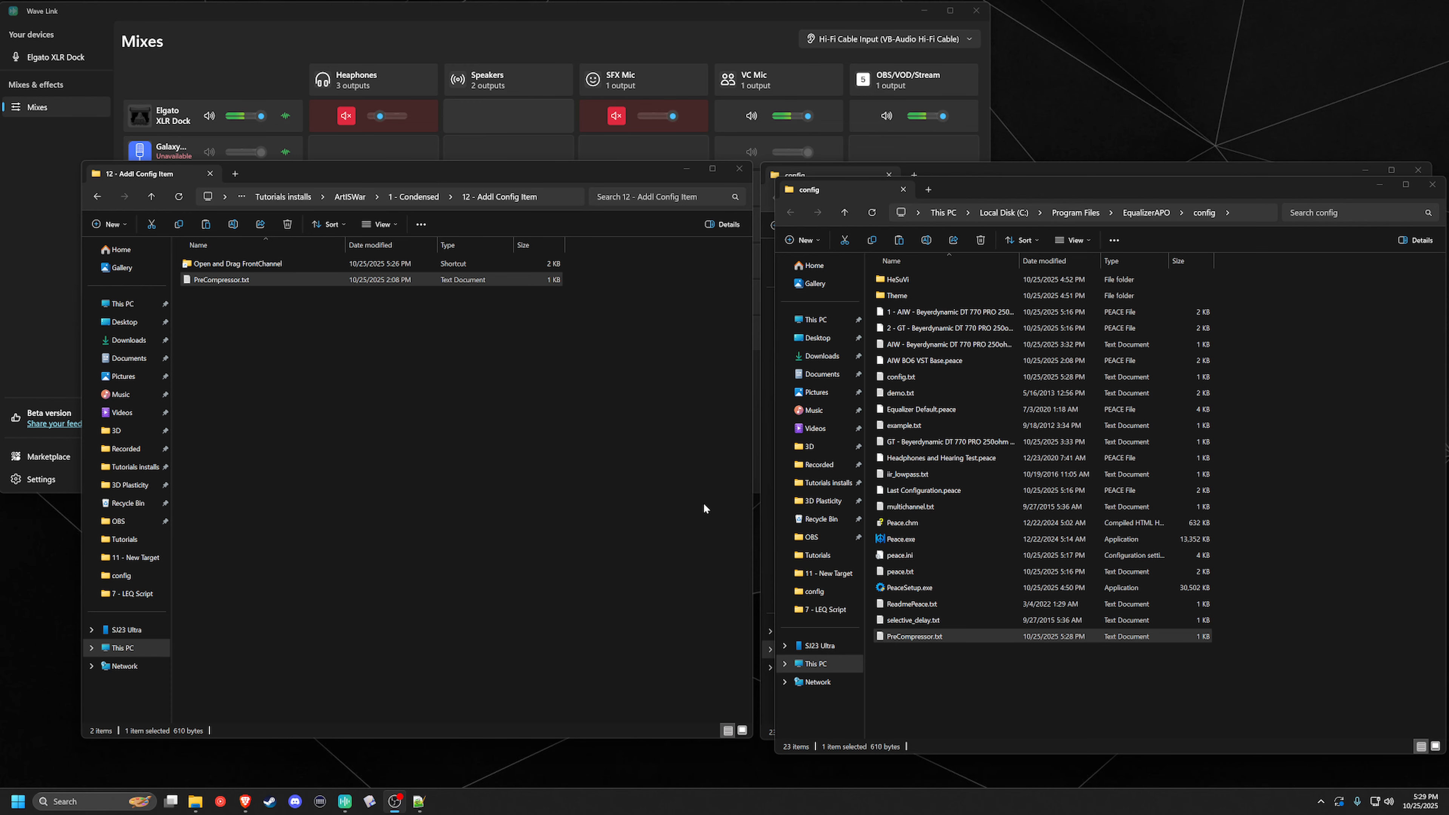
Launch HeSuVi and load the AIW_EAC-Default_WZ profile from its profile manager, allowing the file to open.
click(3, 810)
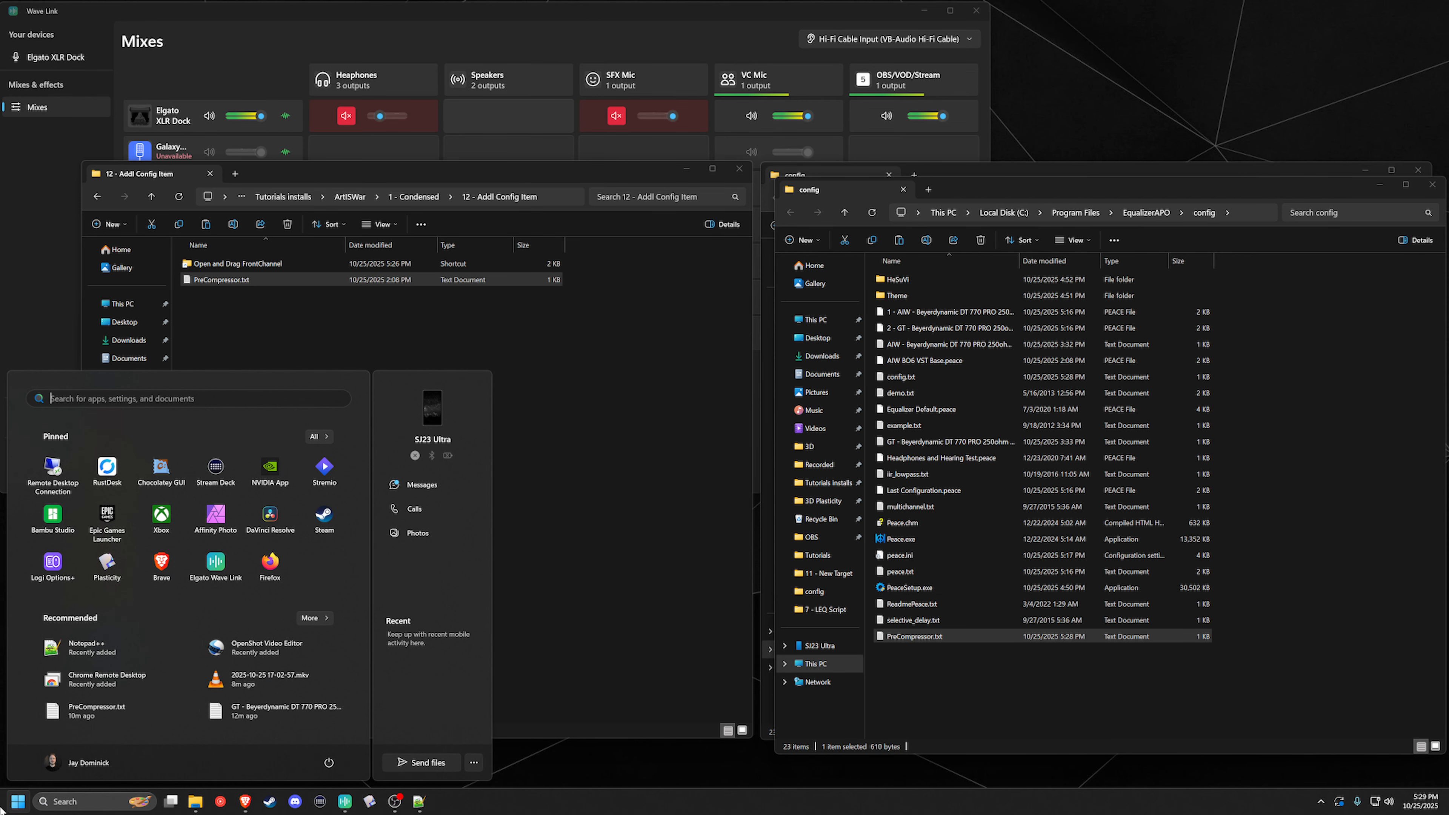
text(hesuVi)
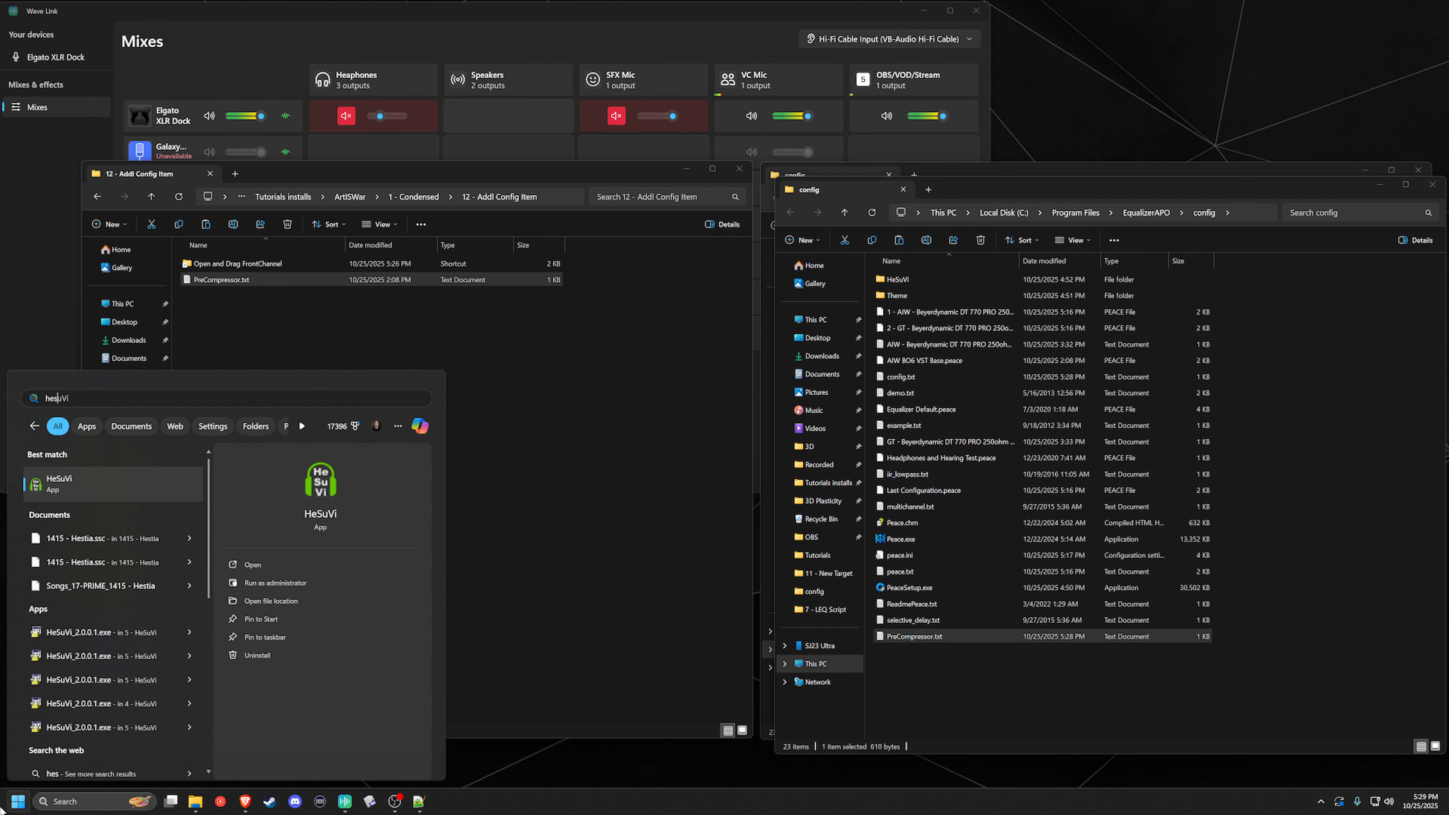
click(117, 484)
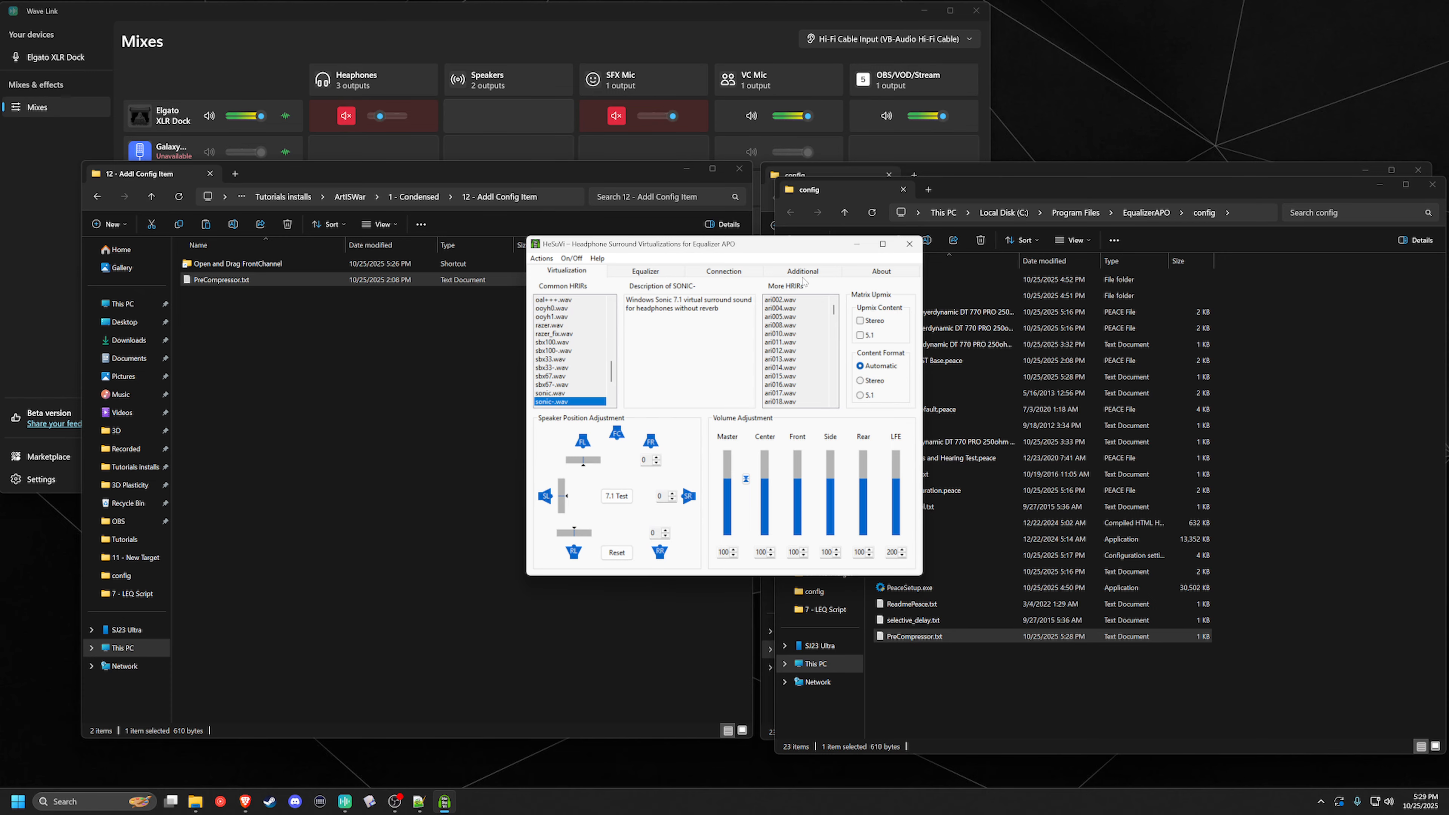
click(803, 272)
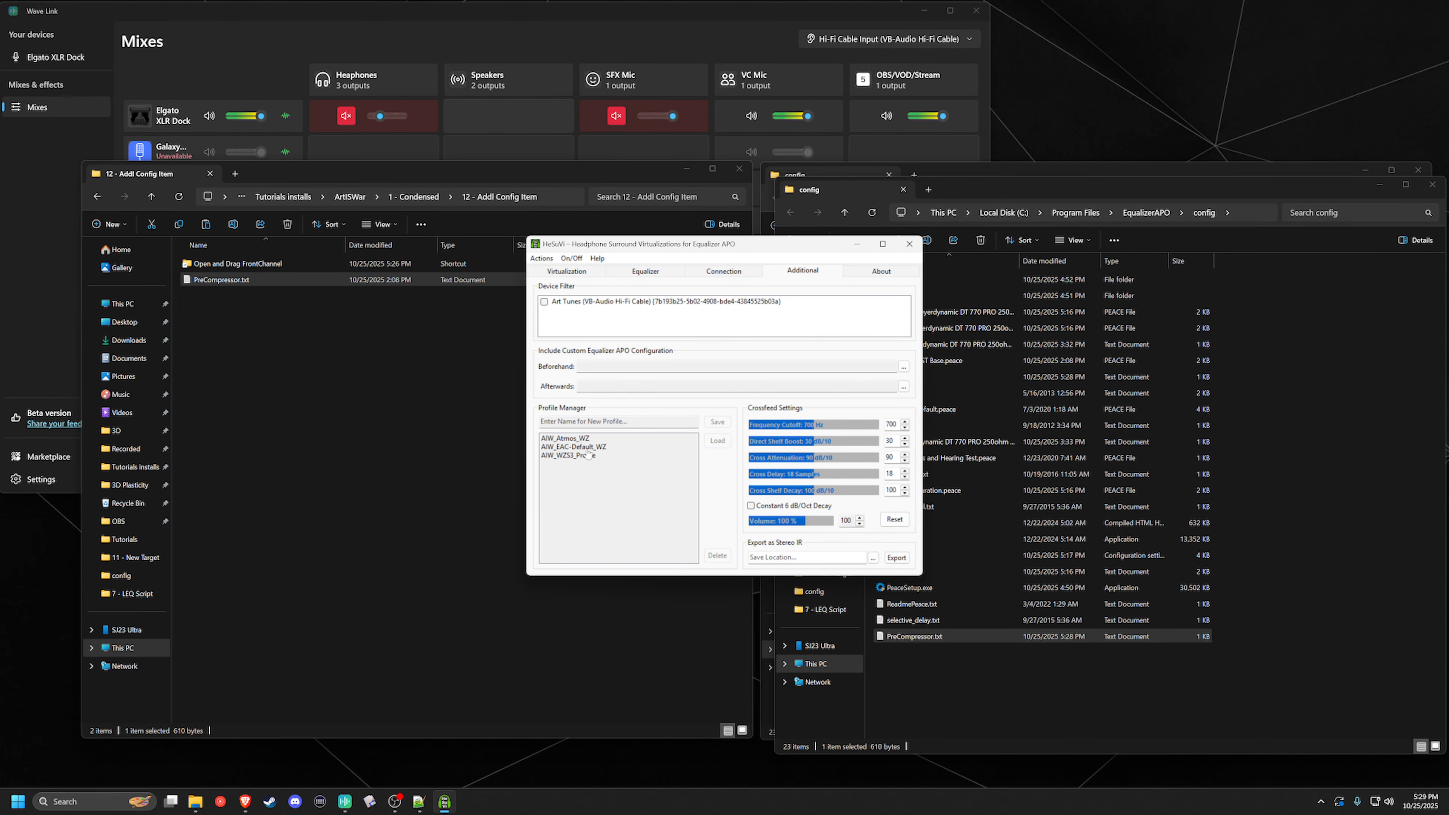
click(574, 448)
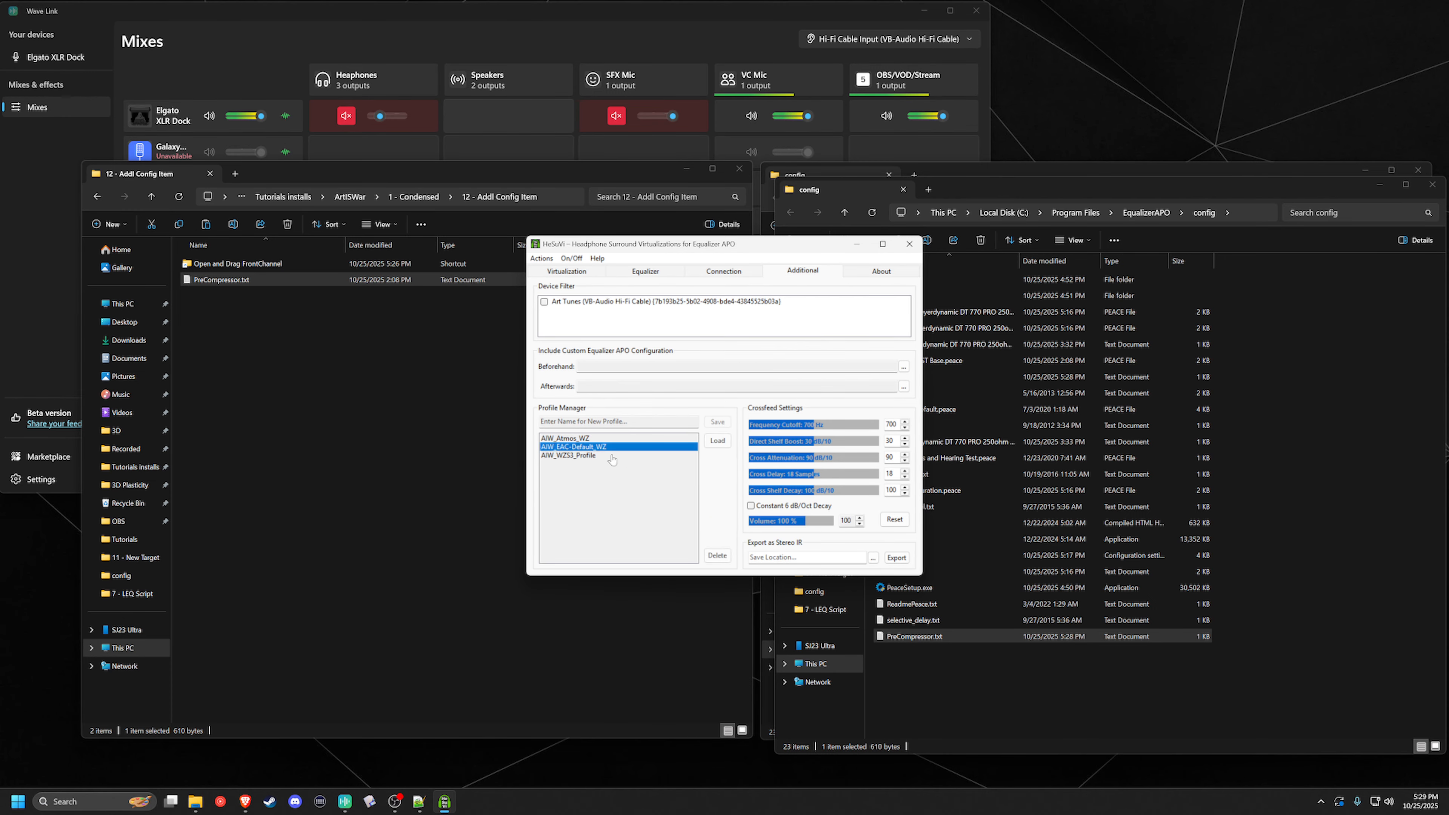
click(711, 443)
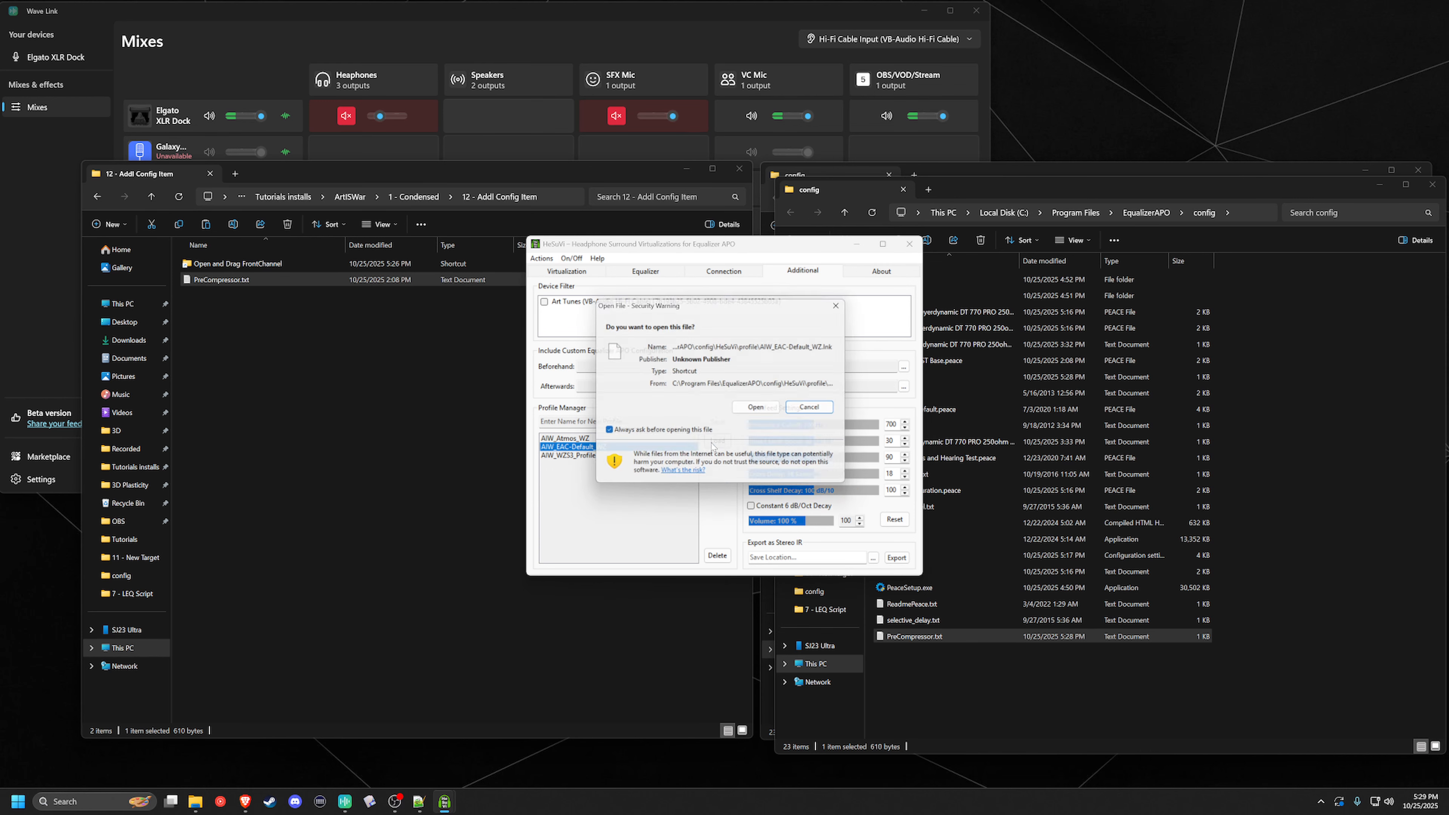
click(762, 411)
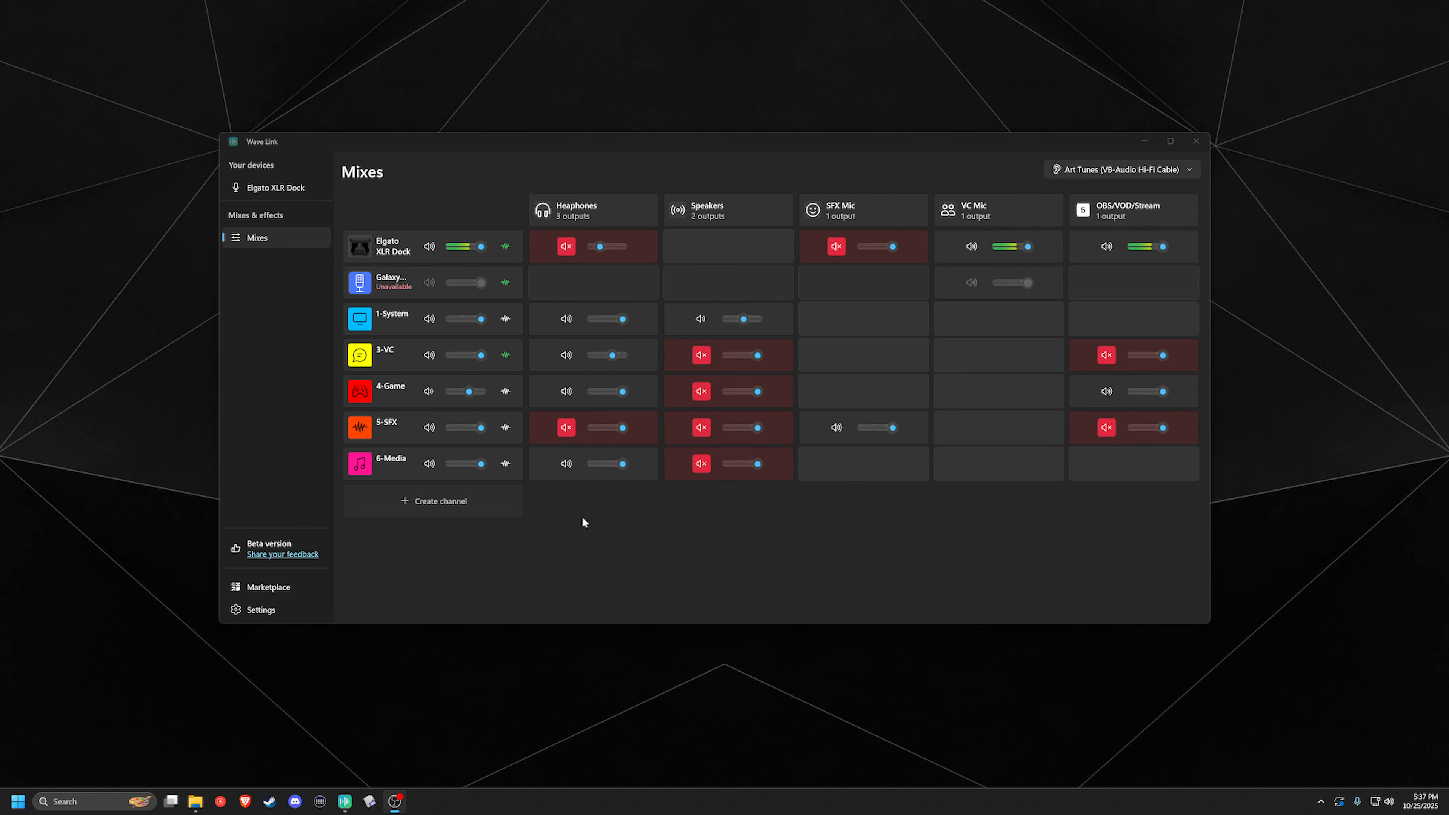
In Wave Link, create a channel from the VB-Audio Hi-Fi Cable input, add it to the Headphones and Speakers mixes, and mute it for Speakers.
click(439, 501)
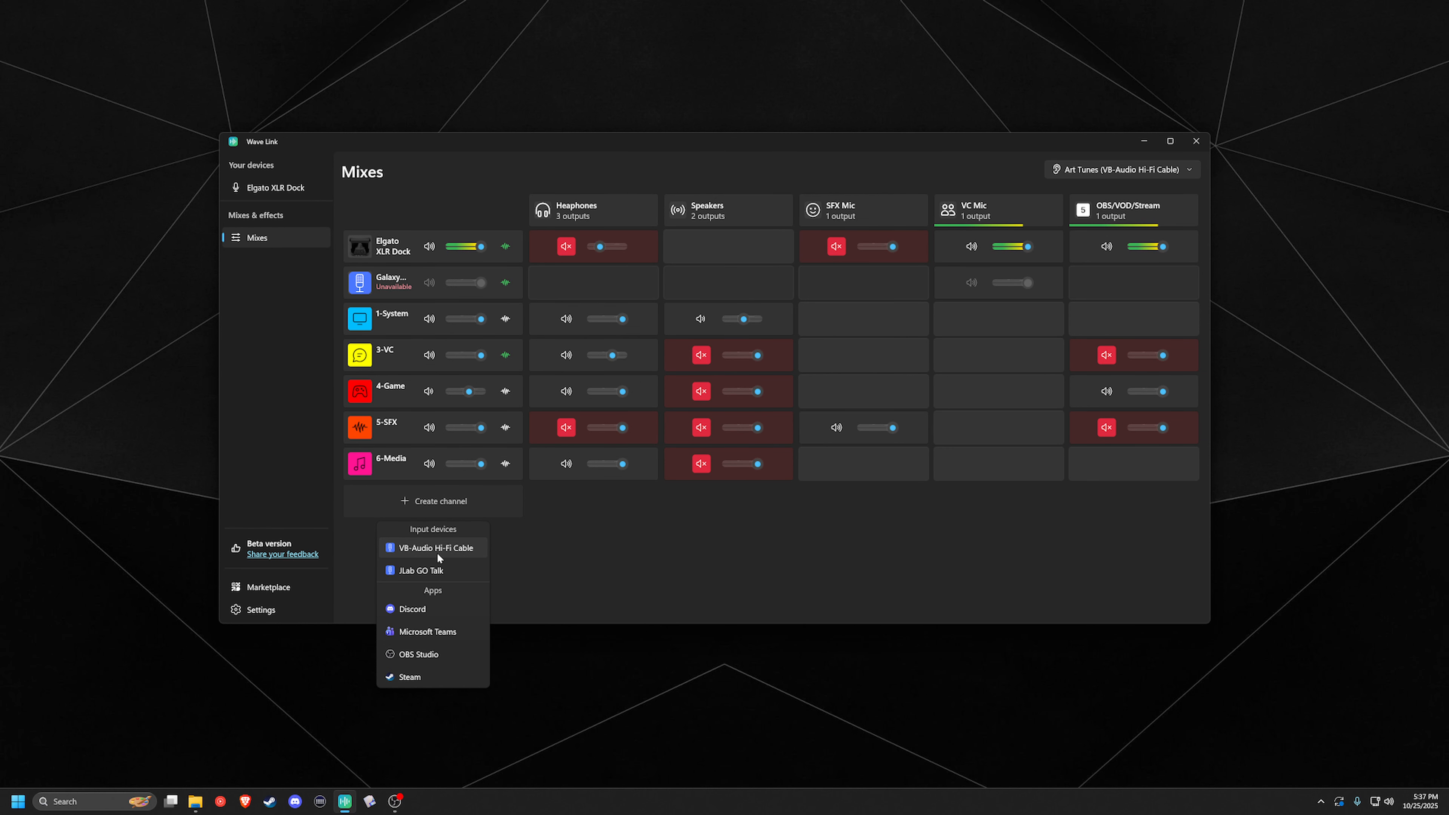
click(452, 549)
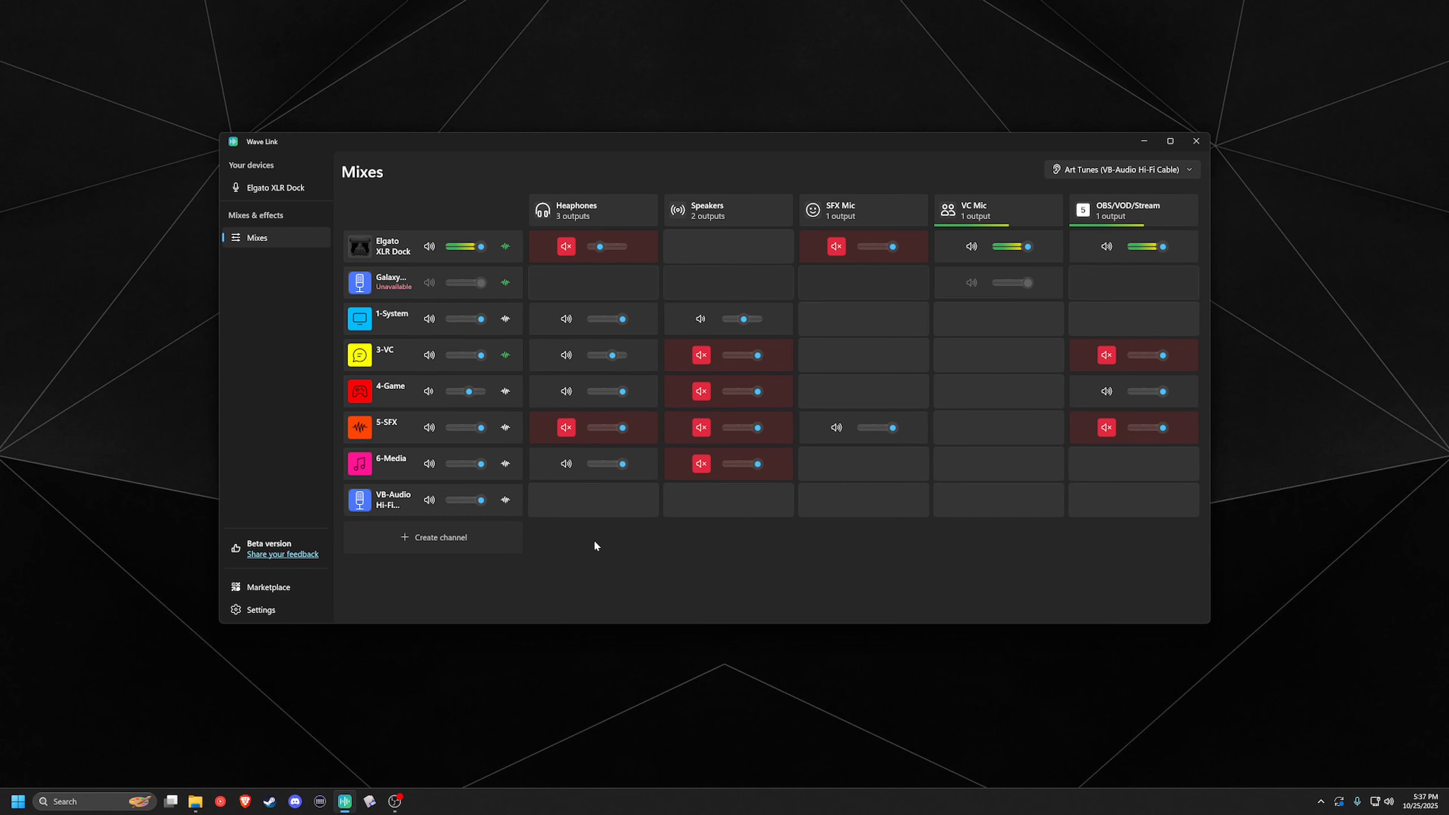
click(592, 499)
click(722, 499)
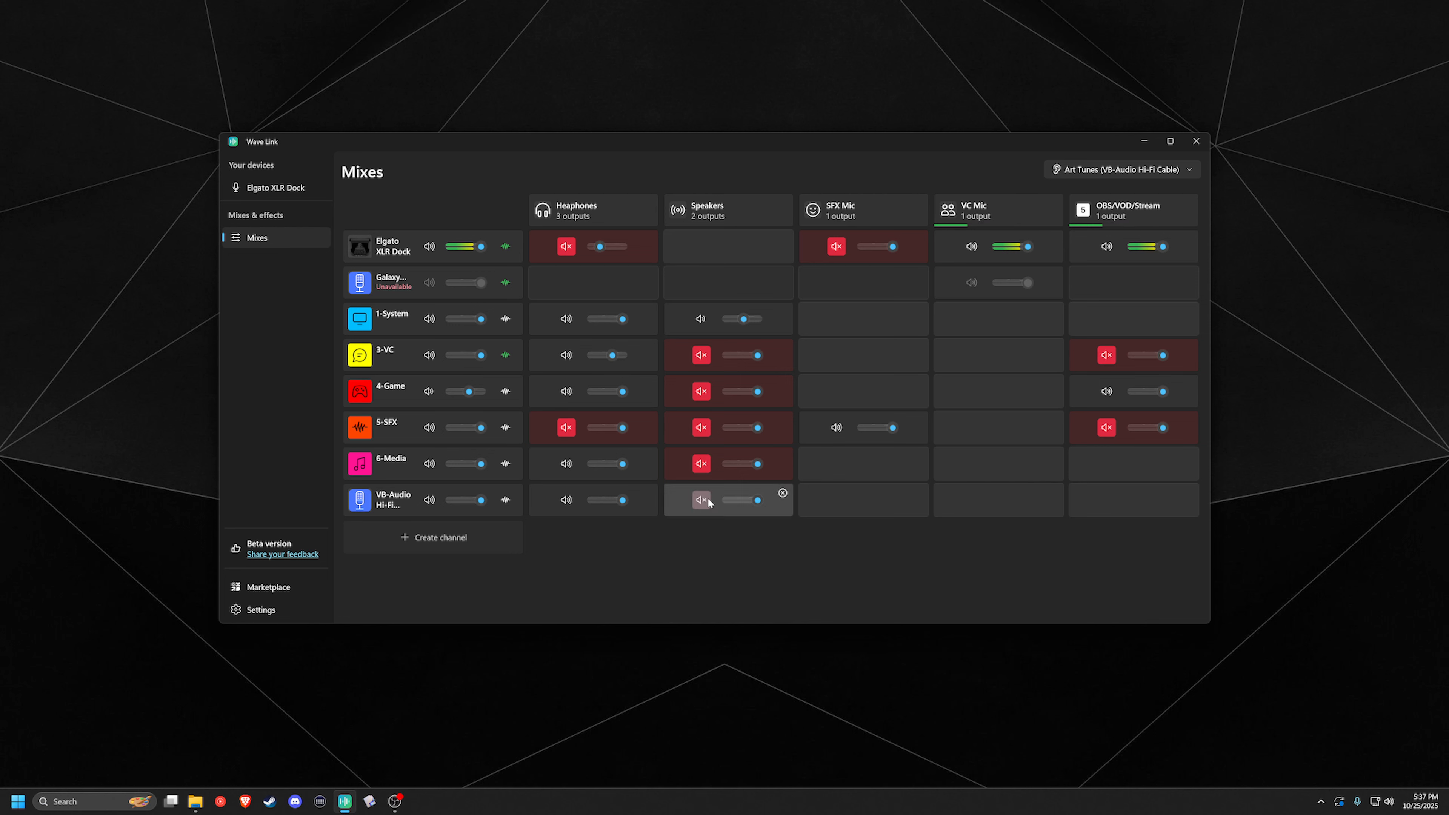
click(706, 498)
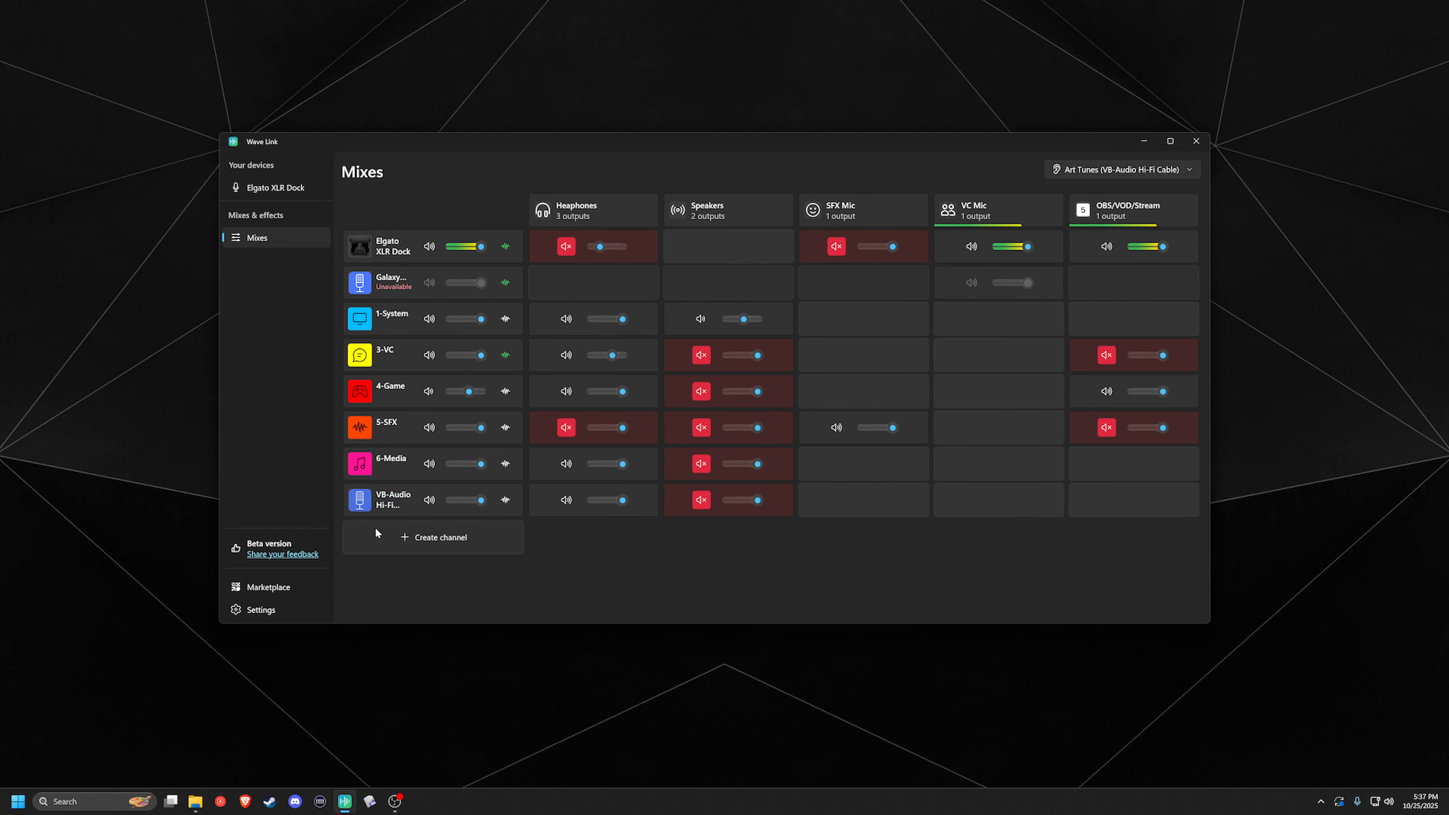
Rename the VB-Audio Hi-Fi Cable channel to "2 - Art Tunes" and give it the Aux 2 icon.
click(356, 505)
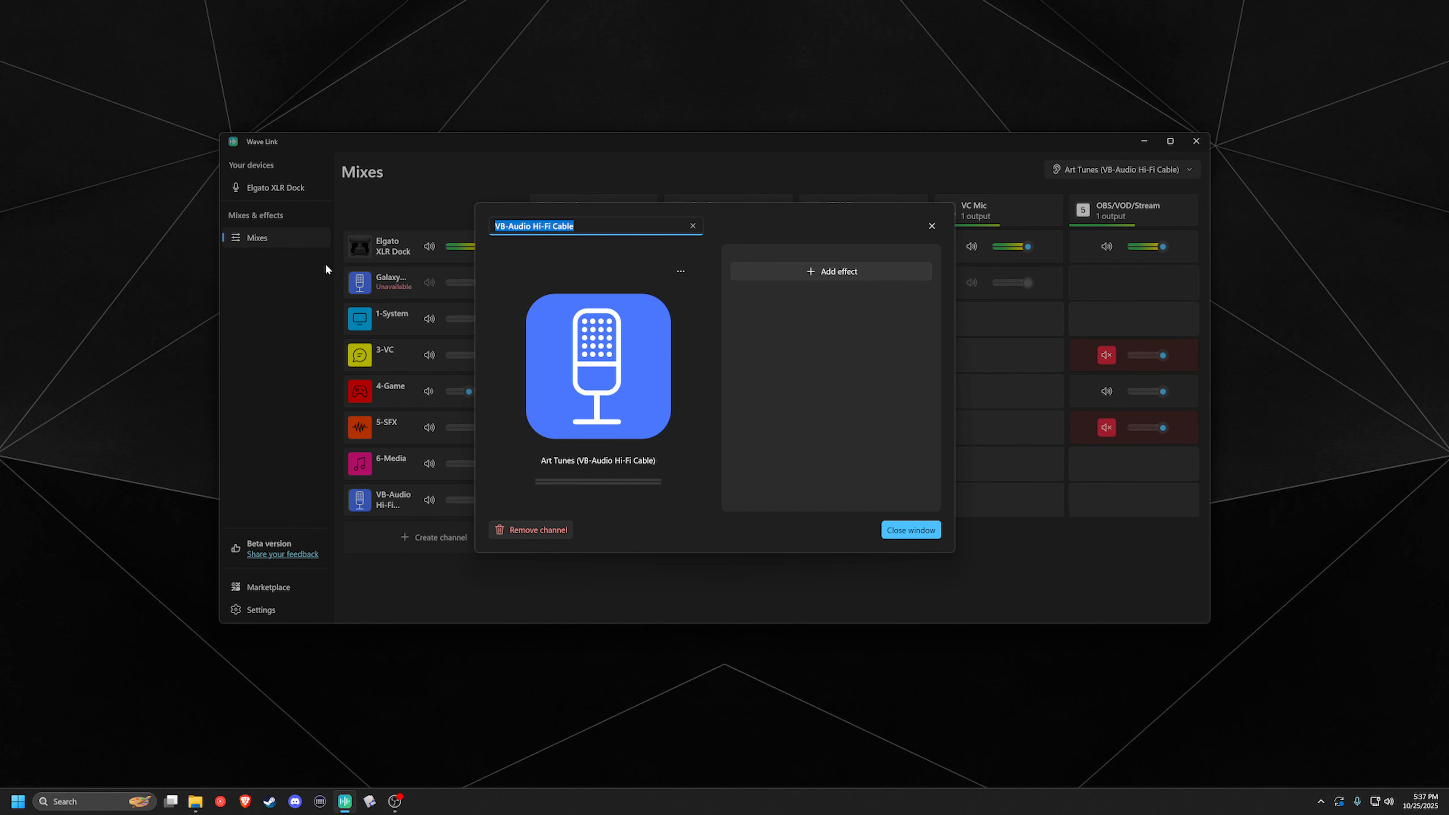
key(BackSpace)
text(2)
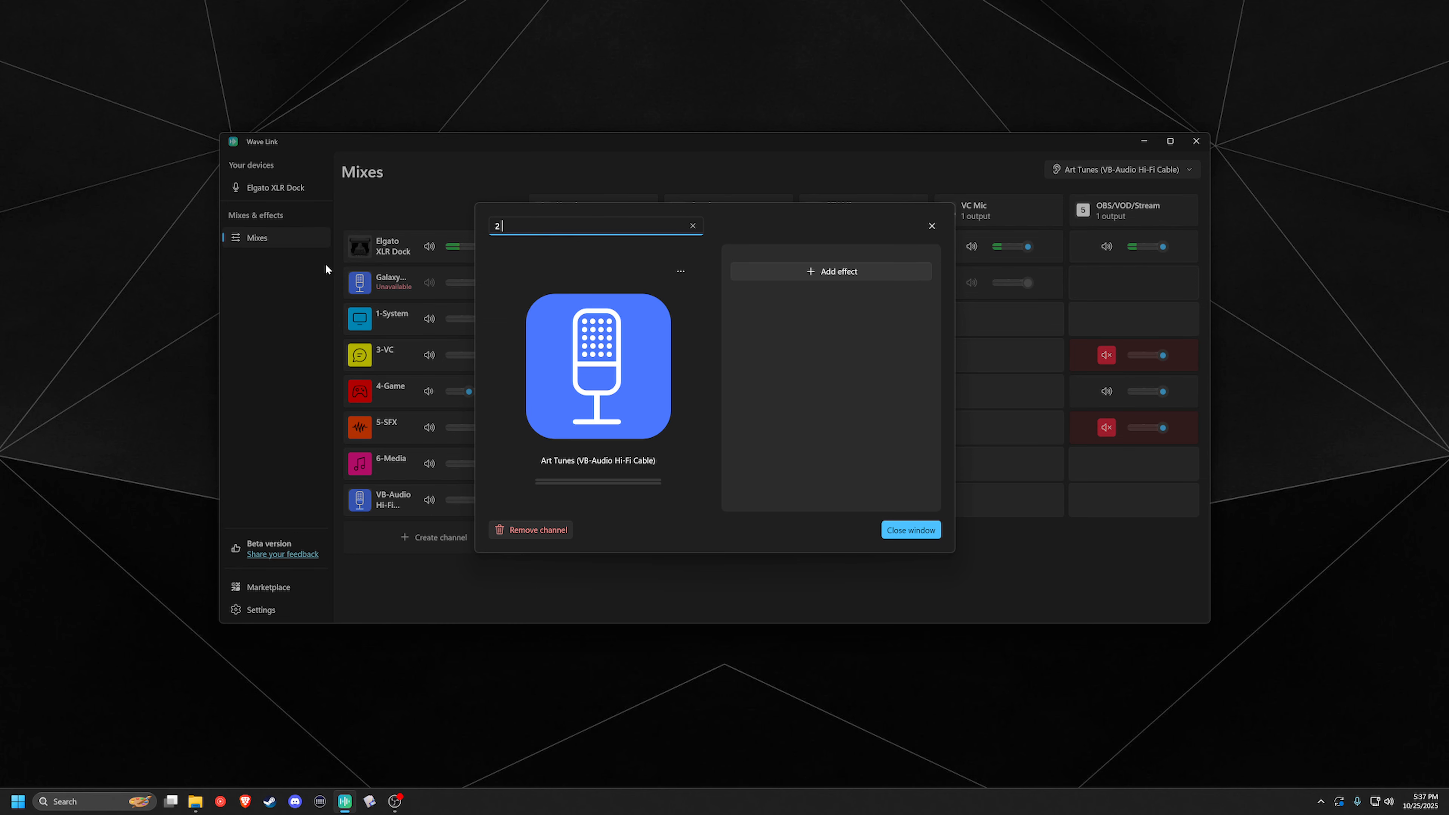
text( - Art Tunes)
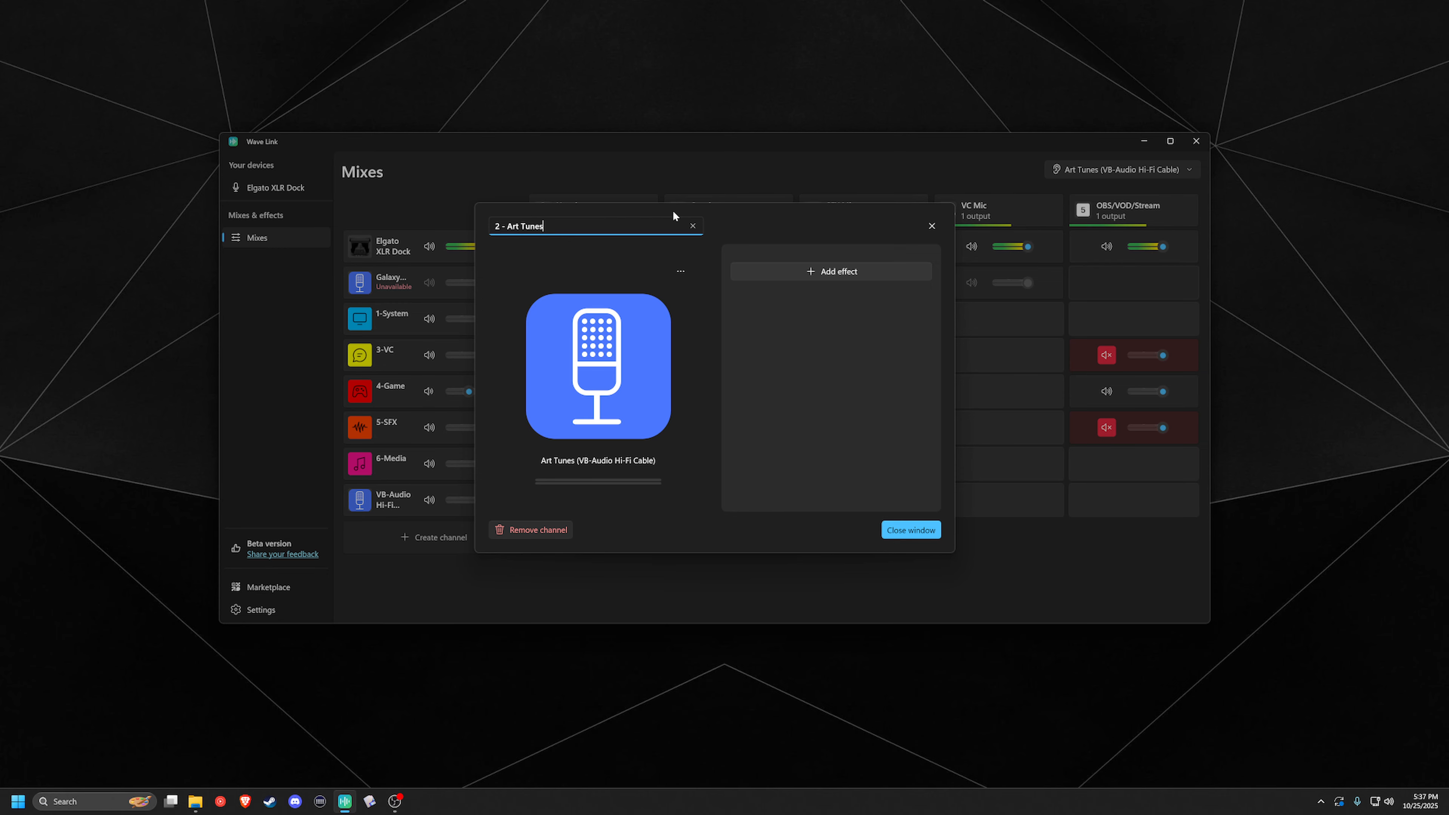
click(681, 271)
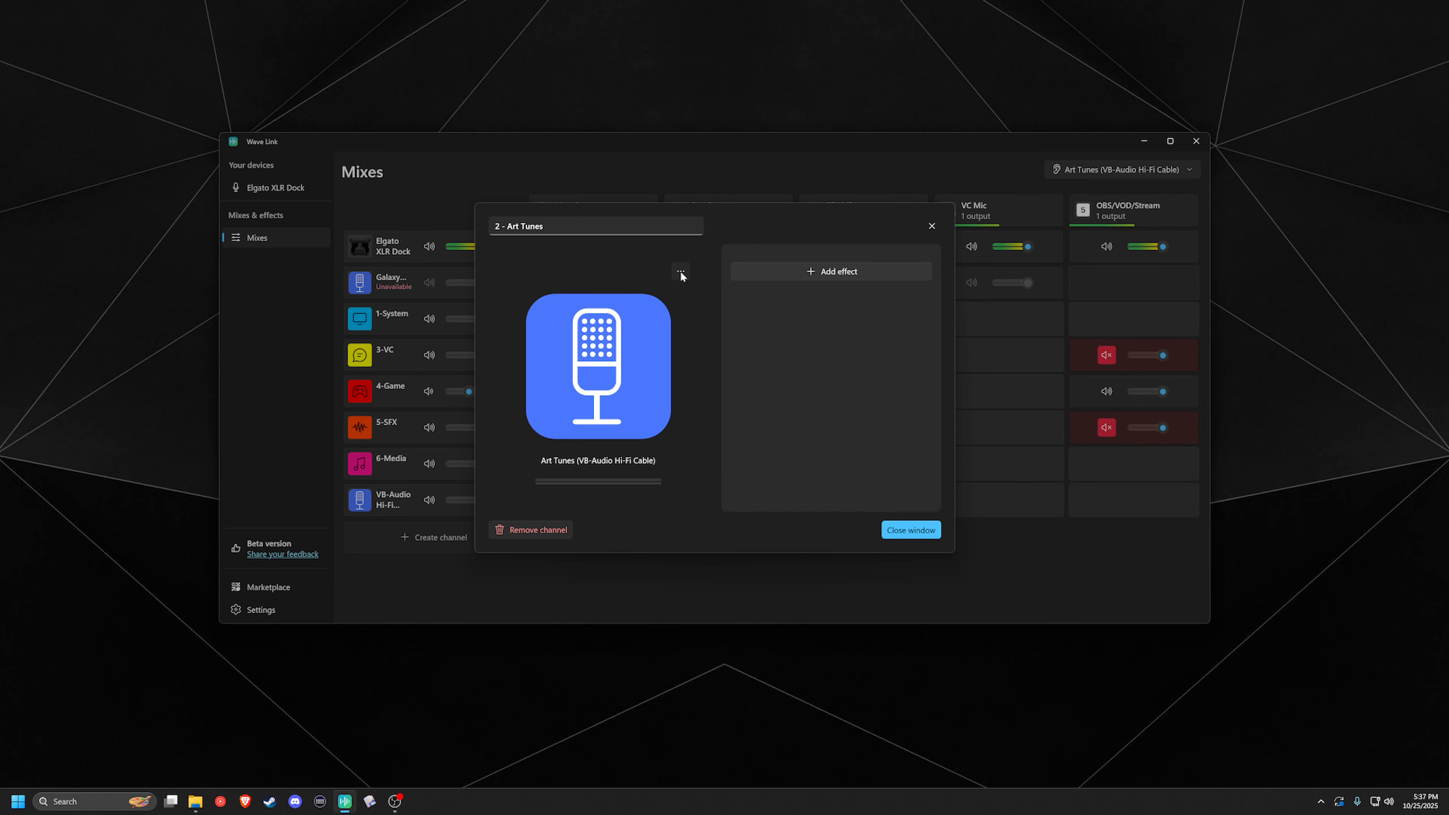
click(694, 385)
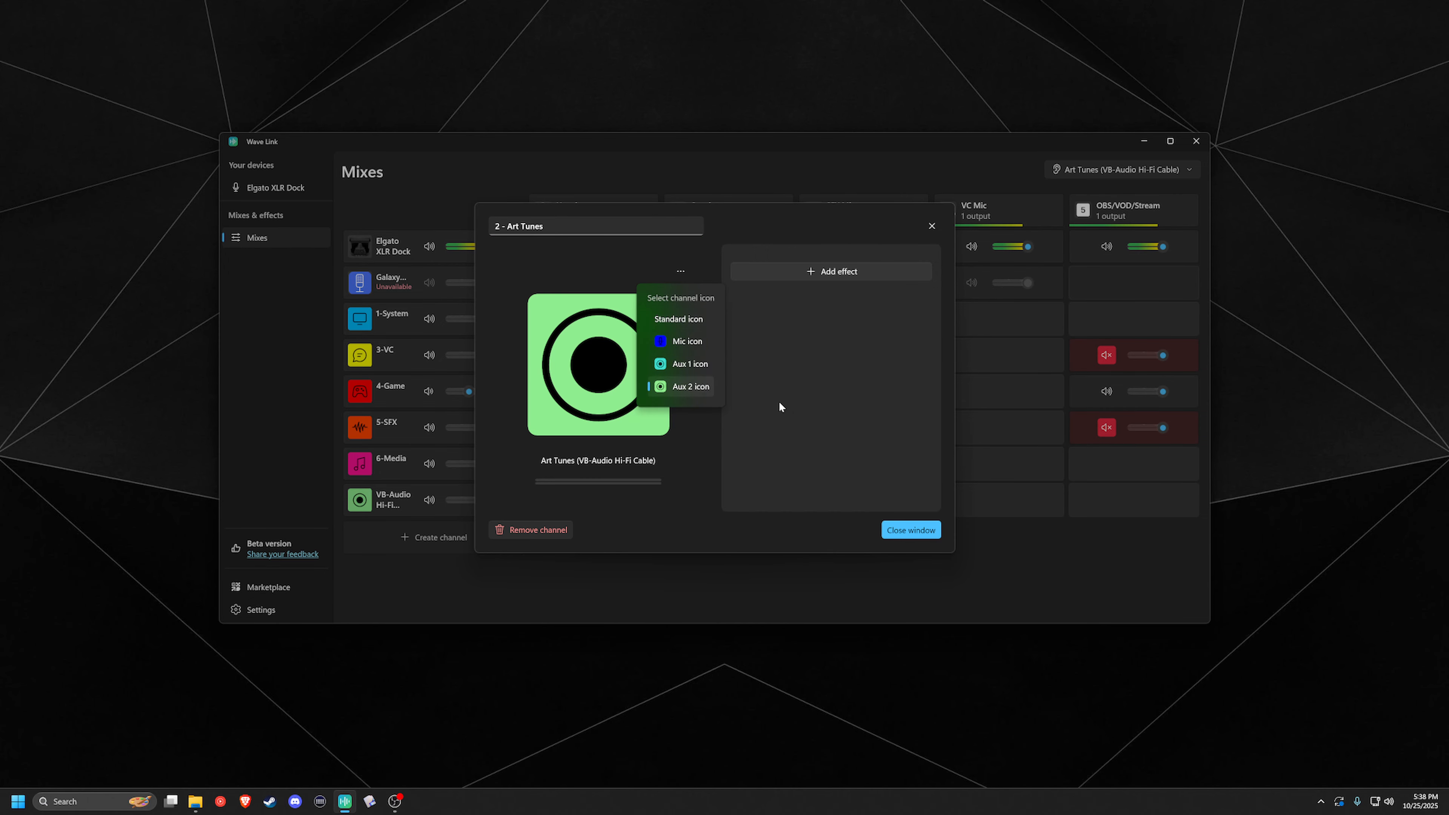
click(921, 532)
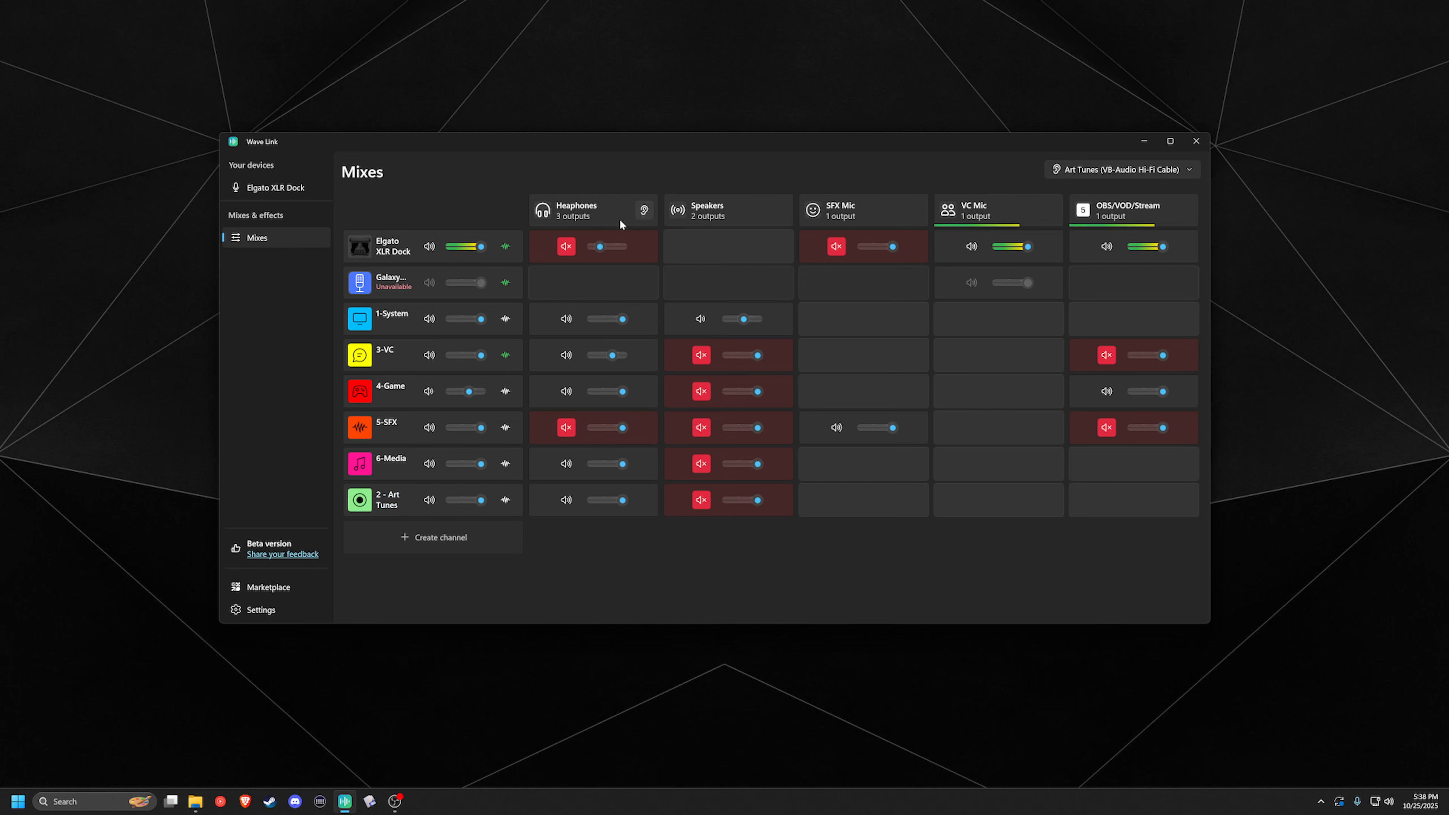
Move the 2 - Art Tunes channel between 1-System and 3-VC, keeping the Headphones mix first.
drag(618, 221, 445, 217)
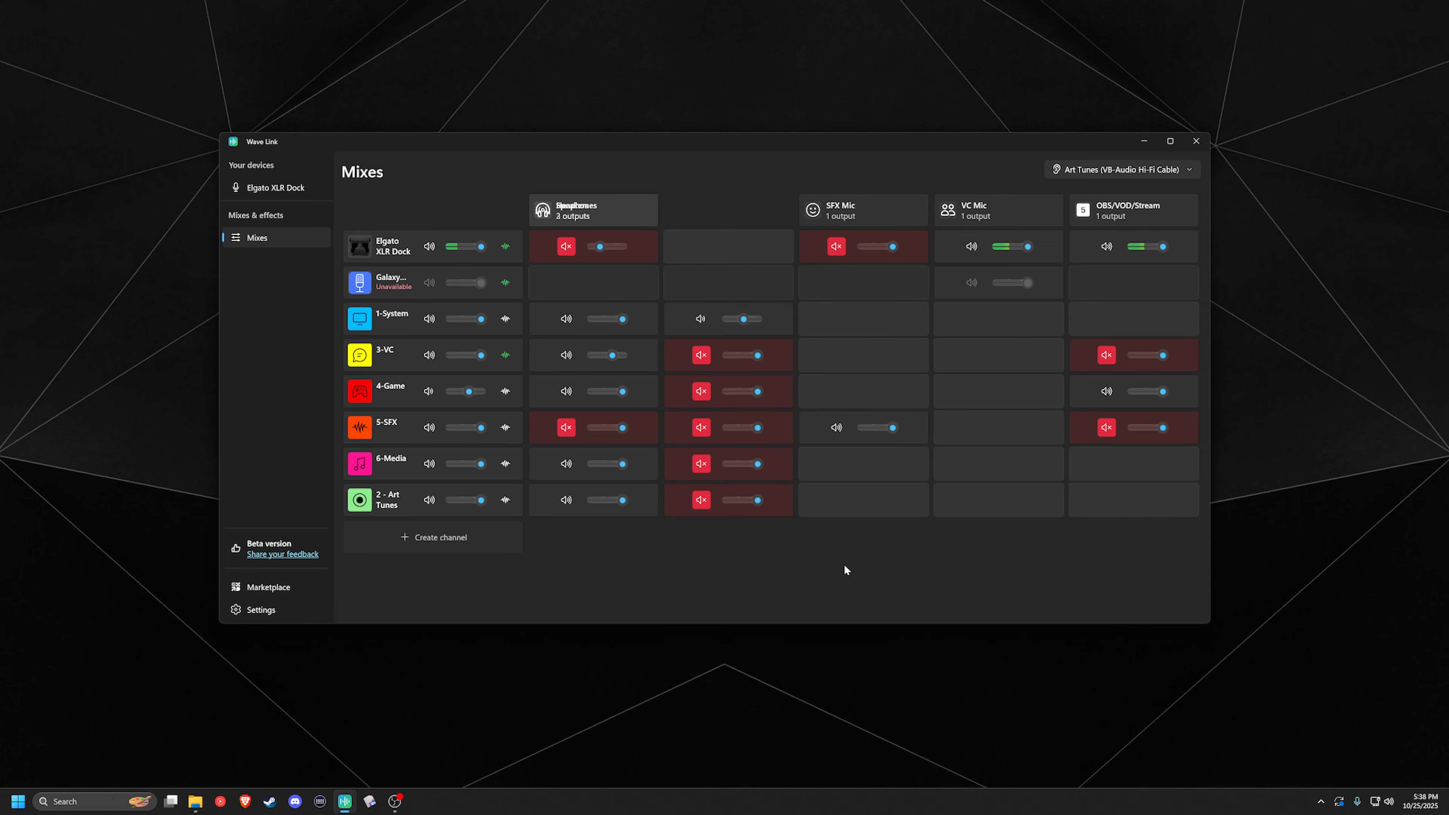
drag(631, 214, 722, 217)
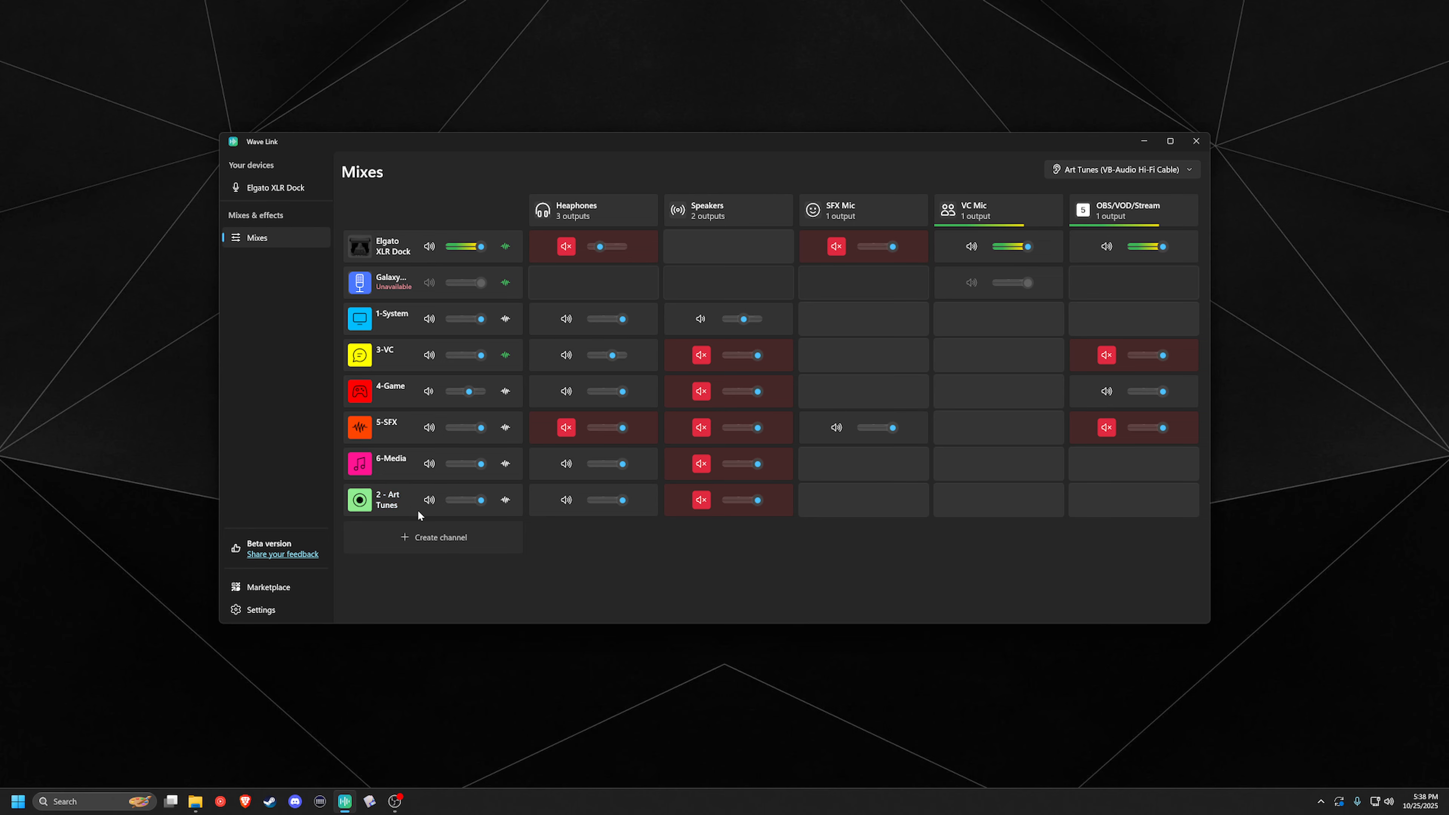
drag(416, 500, 386, 355)
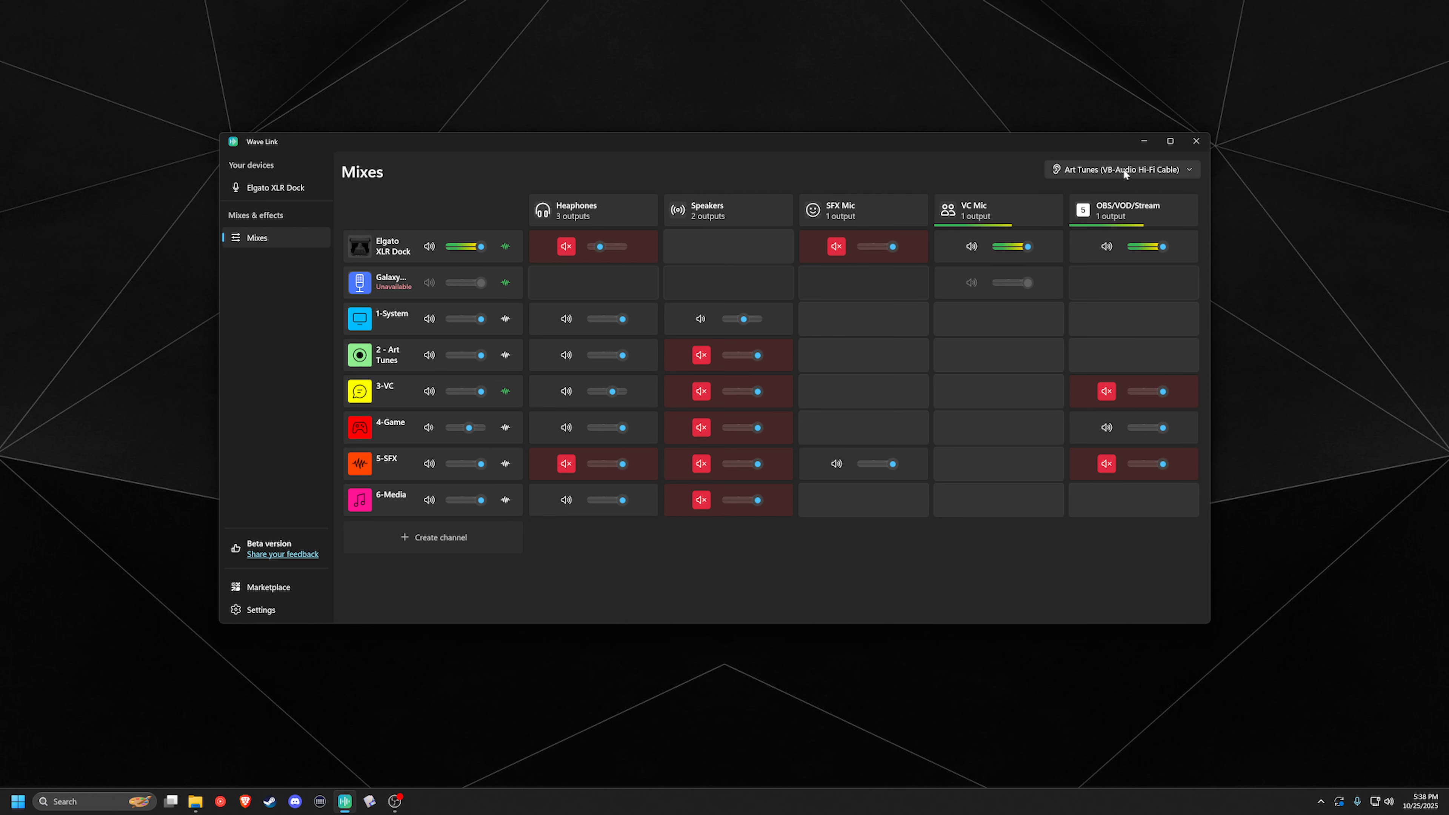
Review the Windows sound output devices, and set Wave Link's monitored output to iFi DAC/AMP (iFi (by AMR) HD+ USB Audio).
click(1096, 168)
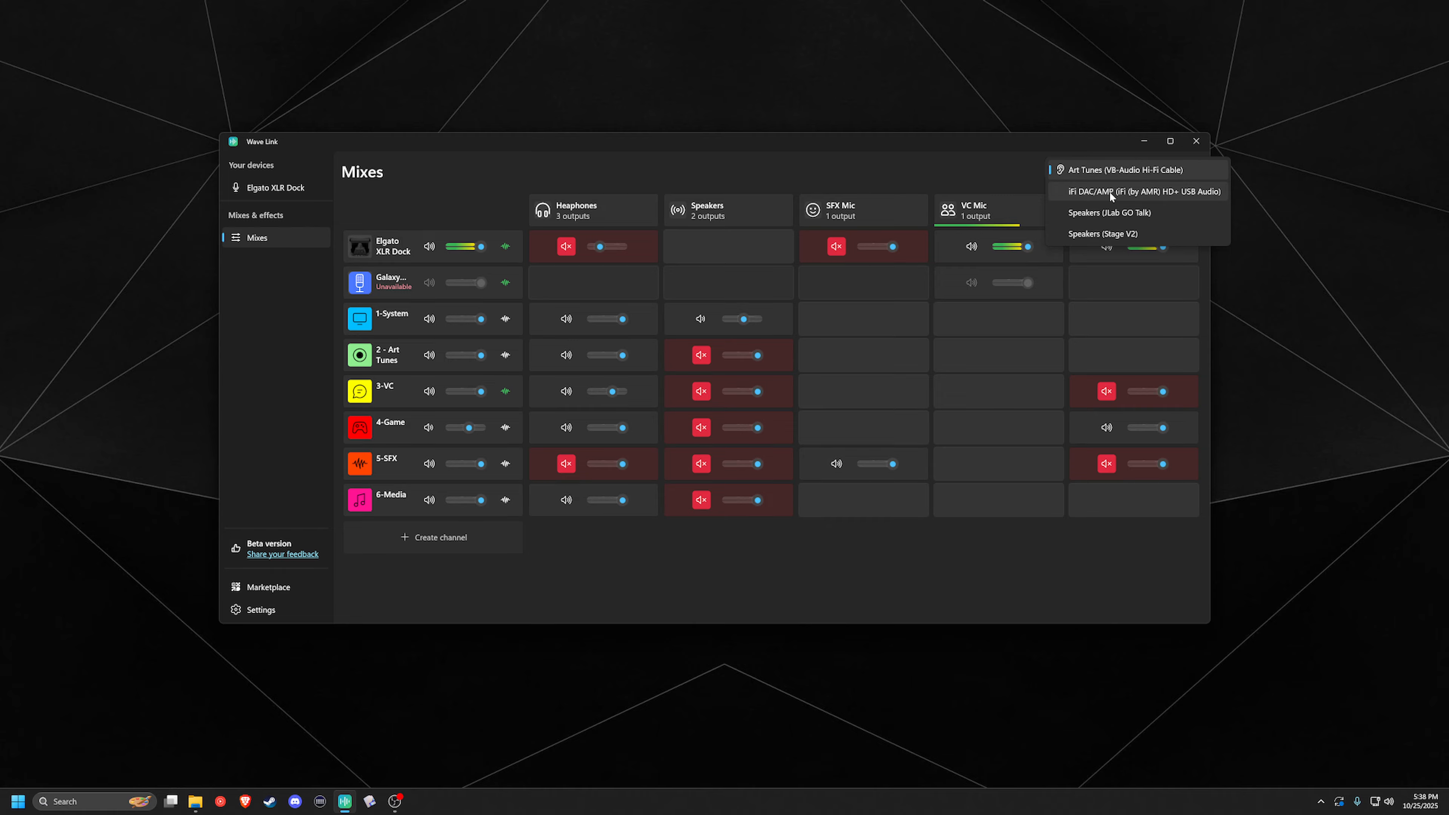
key(Escape)
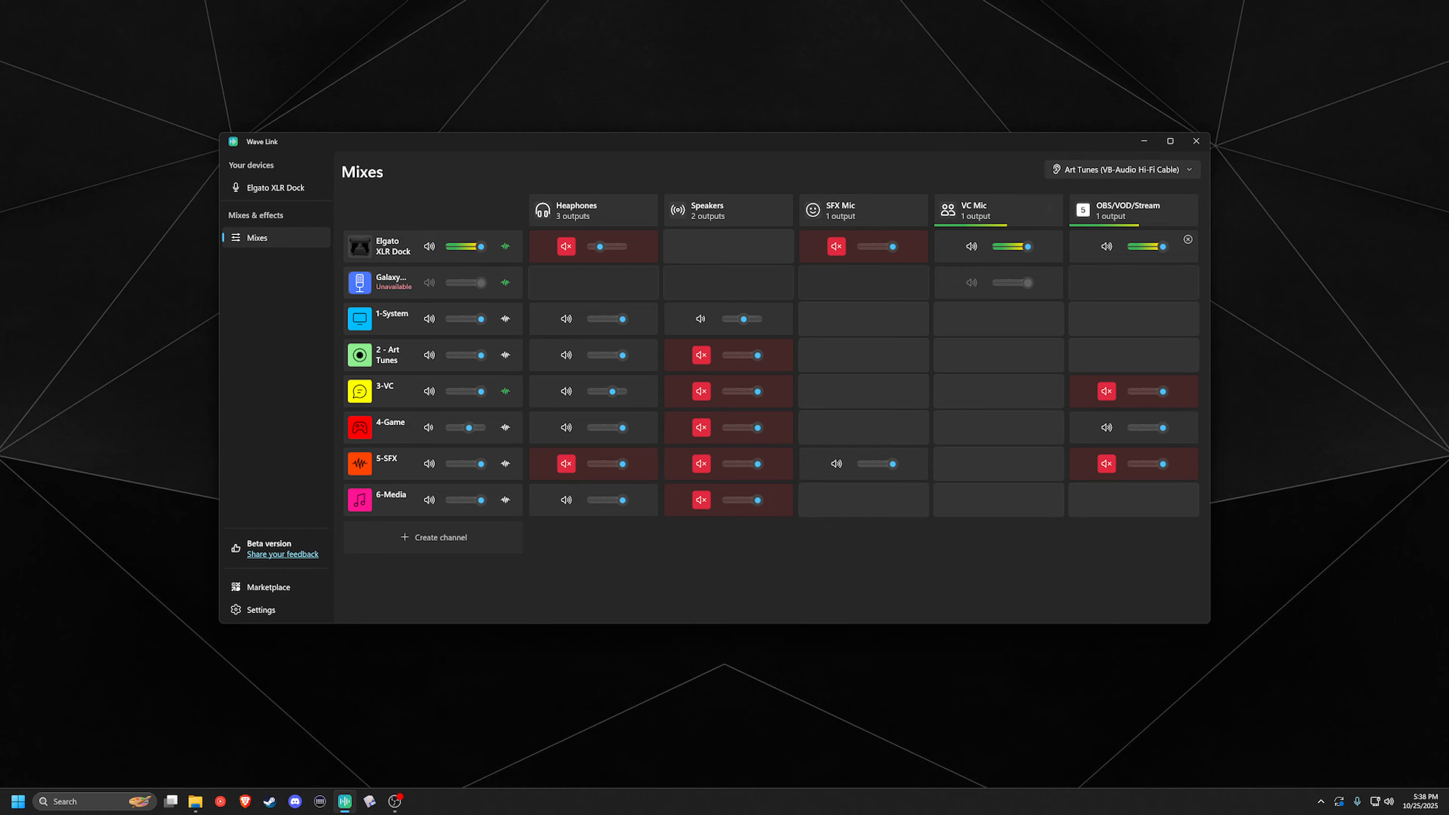
click(1388, 805)
click(1421, 733)
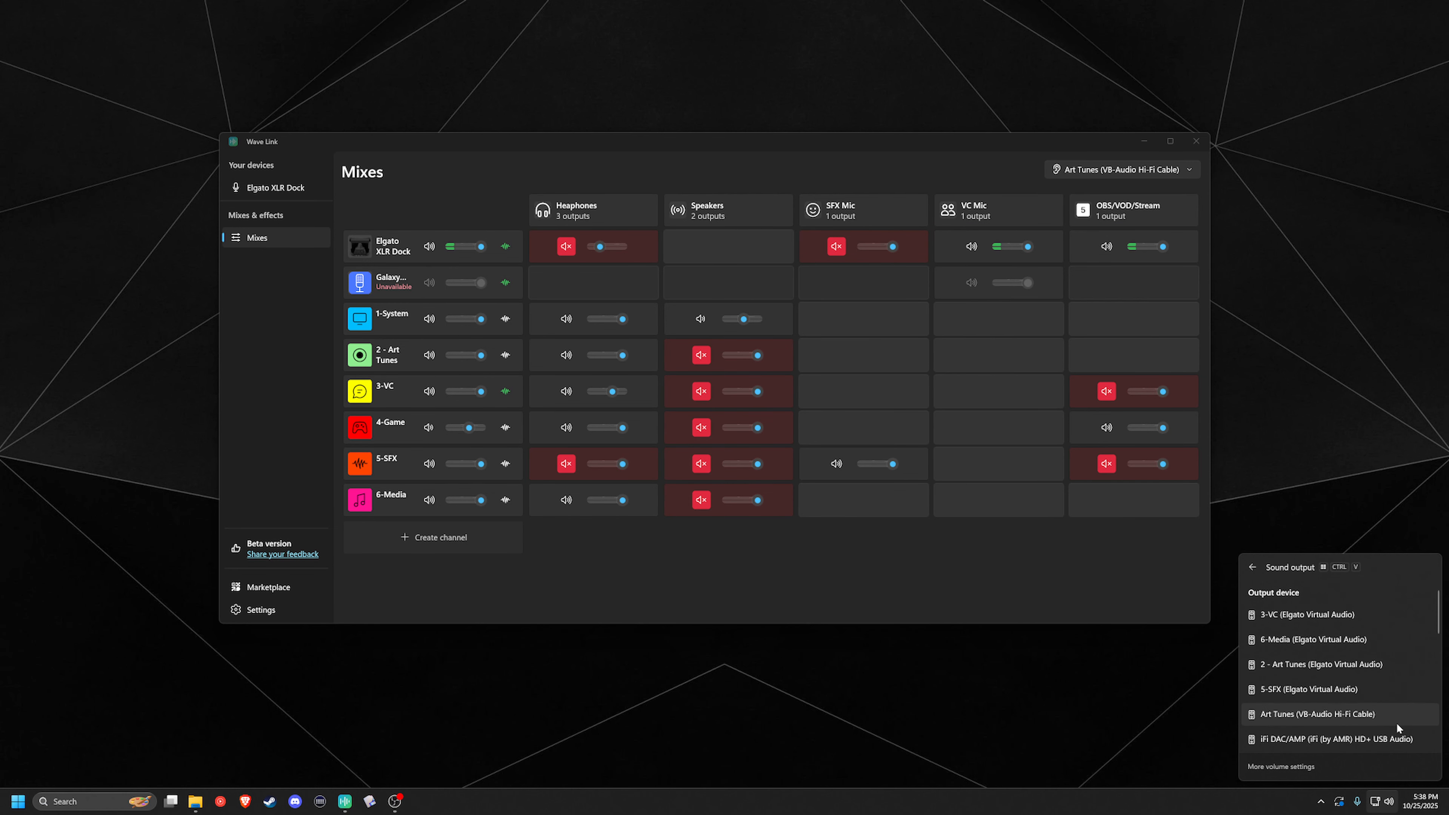
scroll(1376, 697, down, 5)
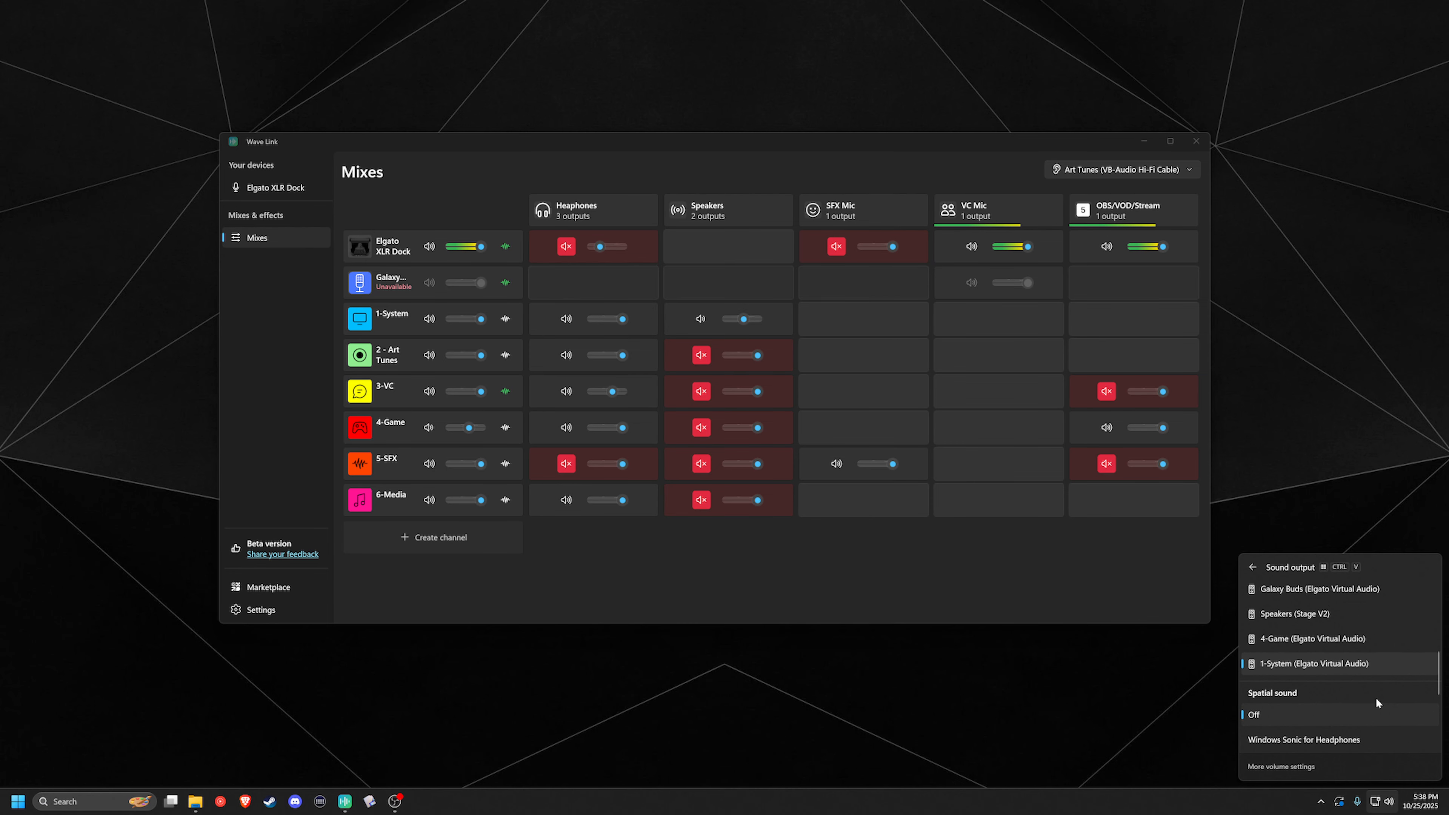
click(1211, 688)
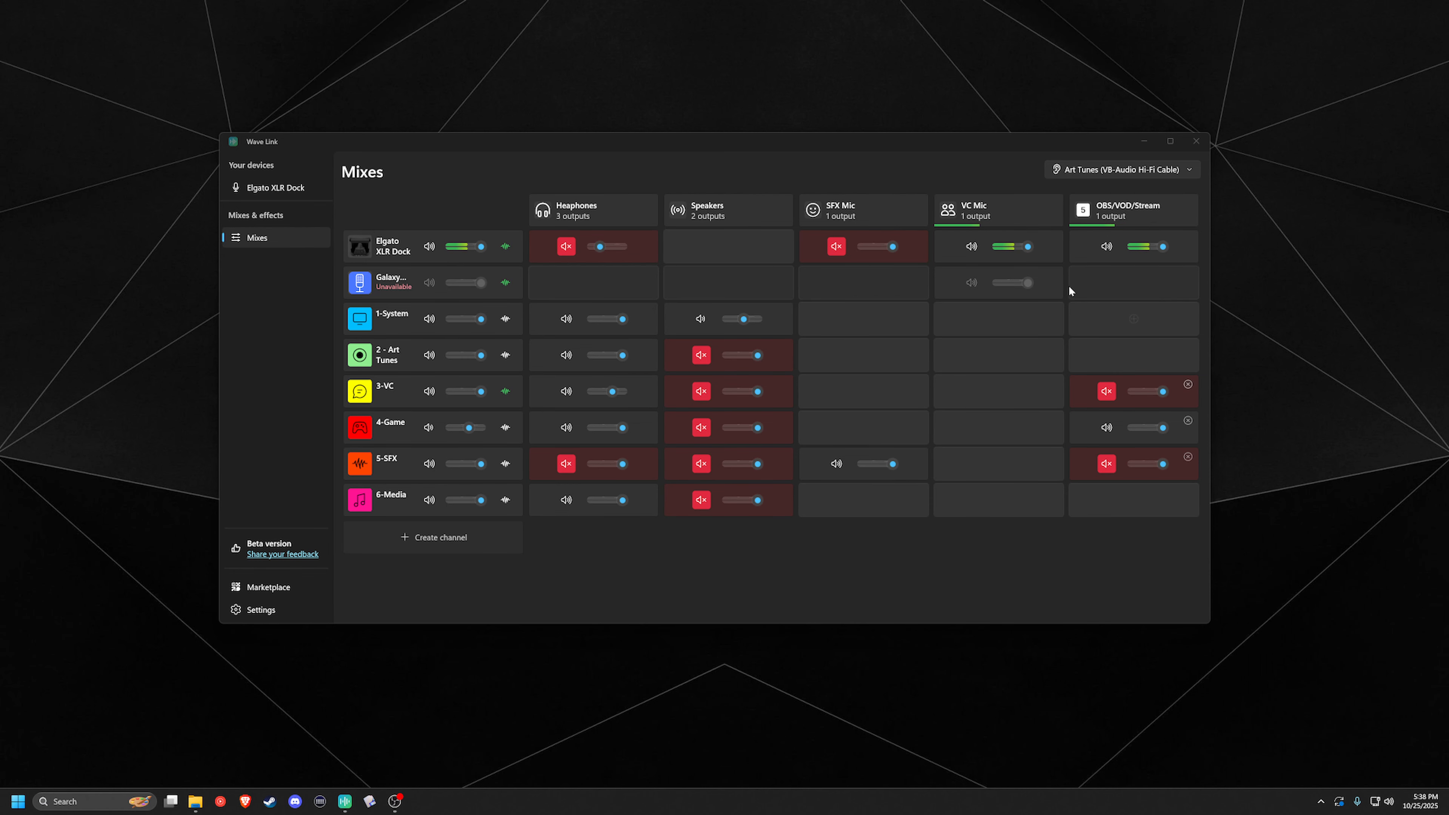
click(1166, 171)
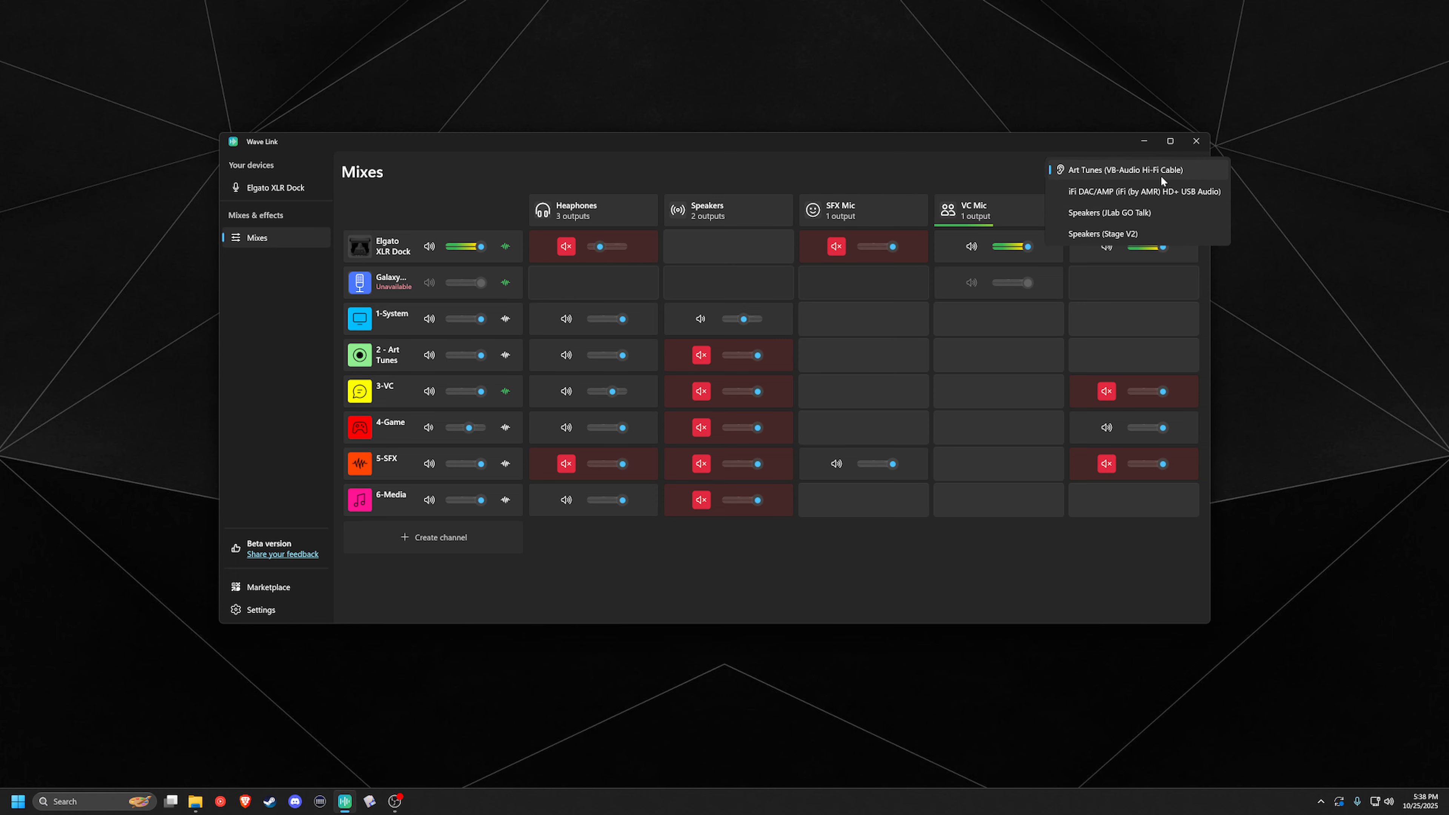
click(1147, 195)
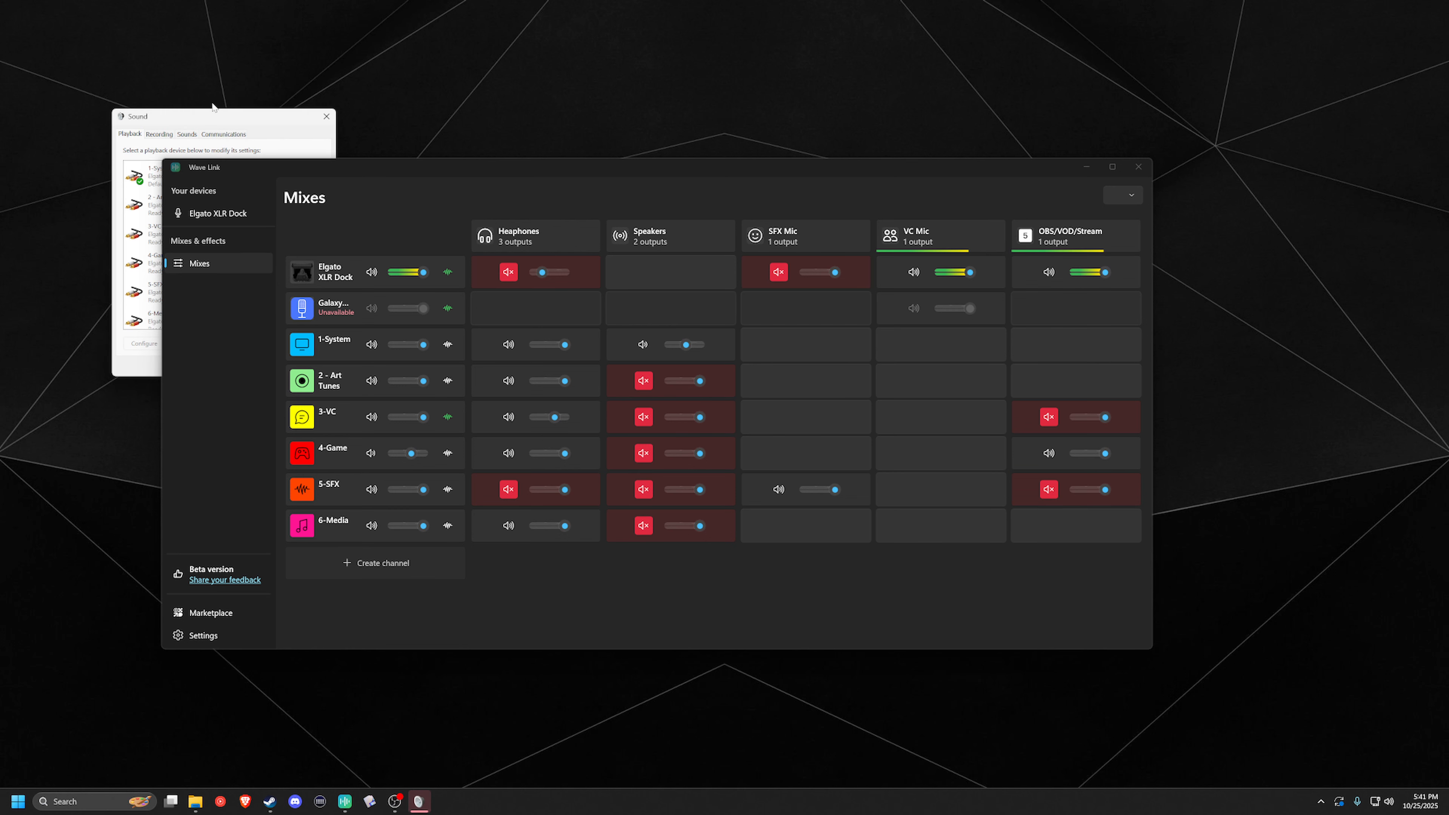
Check the Art Tunes VB-Audio Hi-Fi Cable entry among the playback devices in the Sound window, and return to Wave Link.
click(214, 115)
click(215, 263)
scroll(215, 263, down, 2)
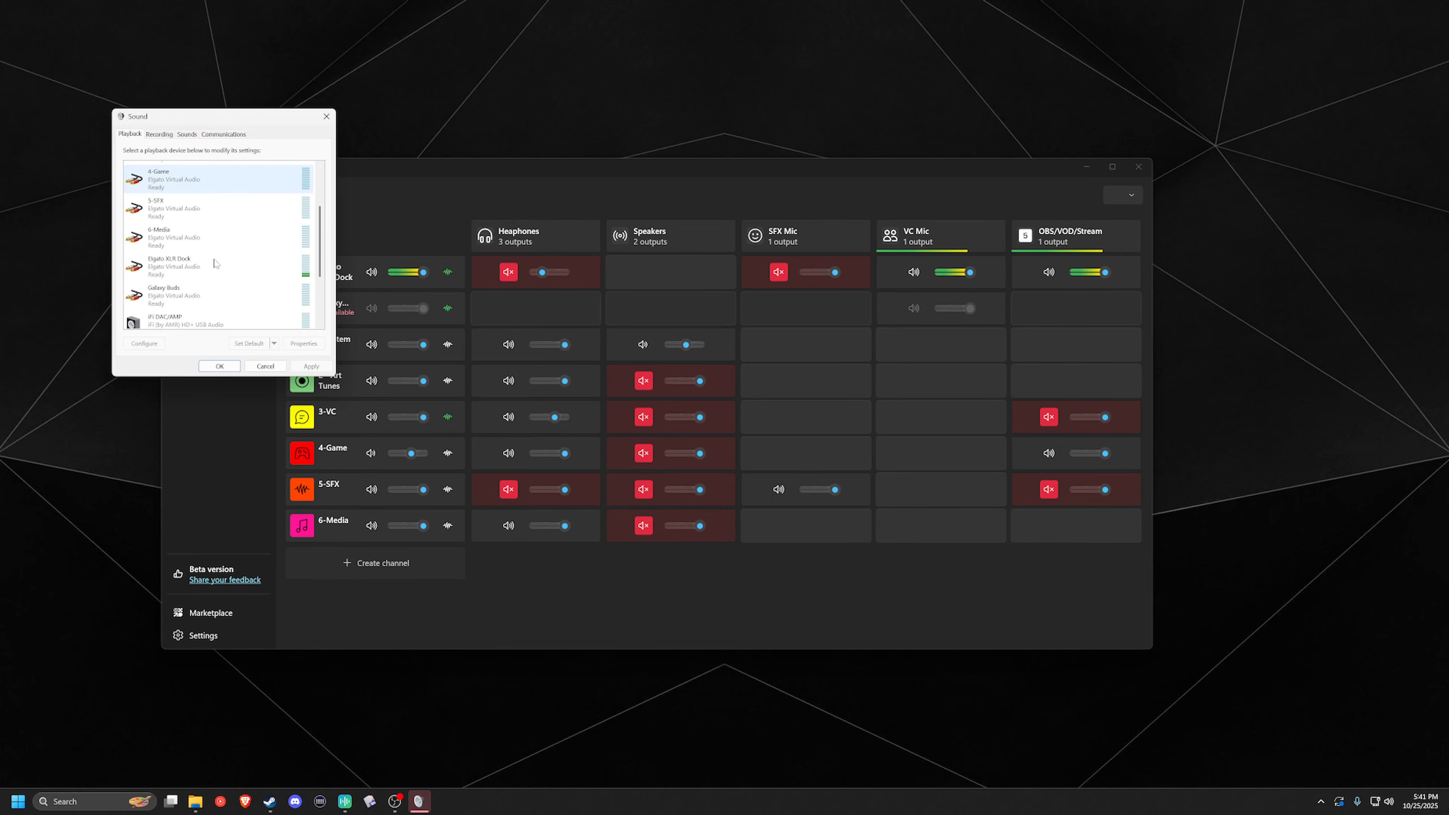
scroll(216, 263, down, 2)
click(182, 317)
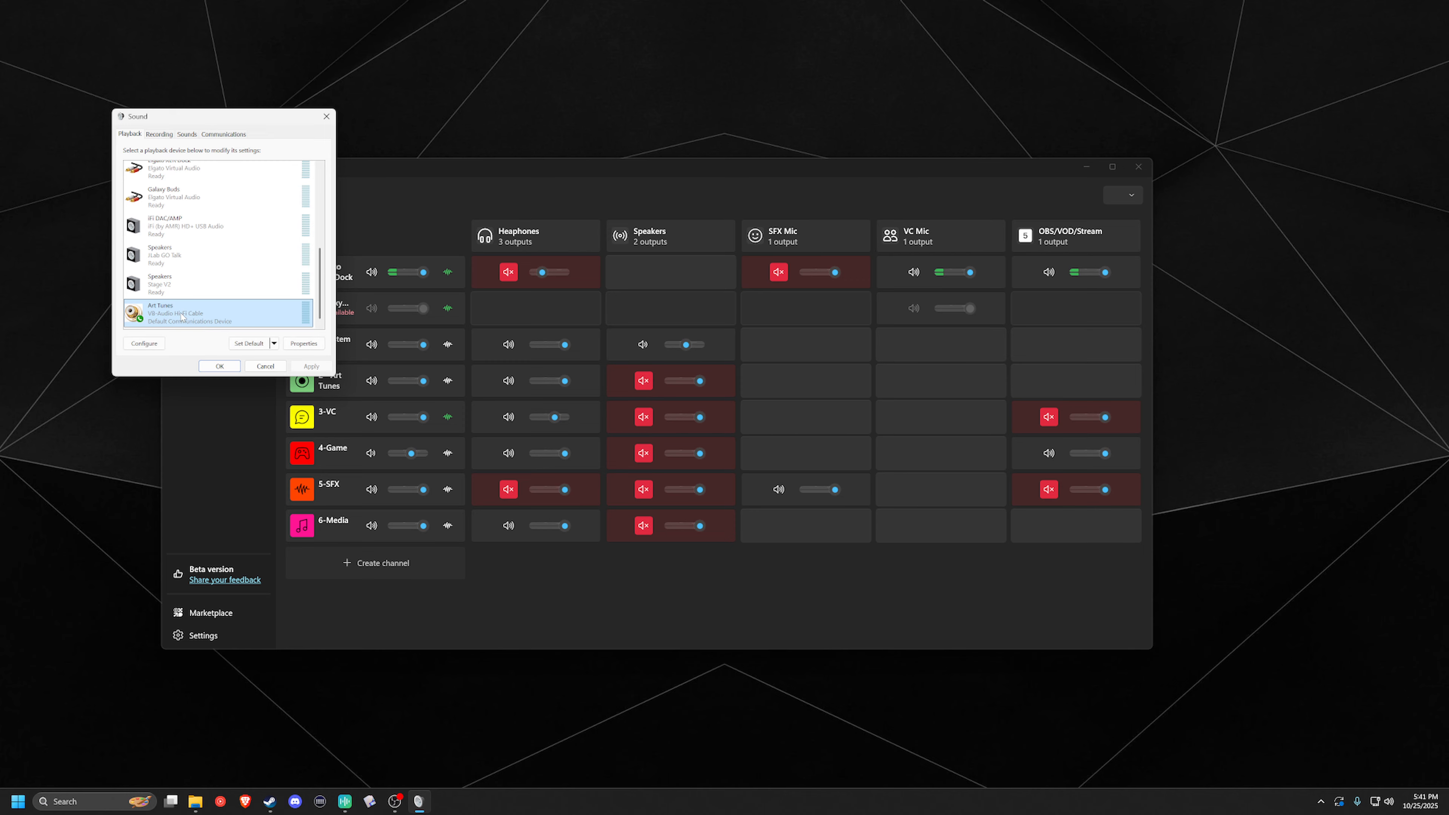
click(346, 801)
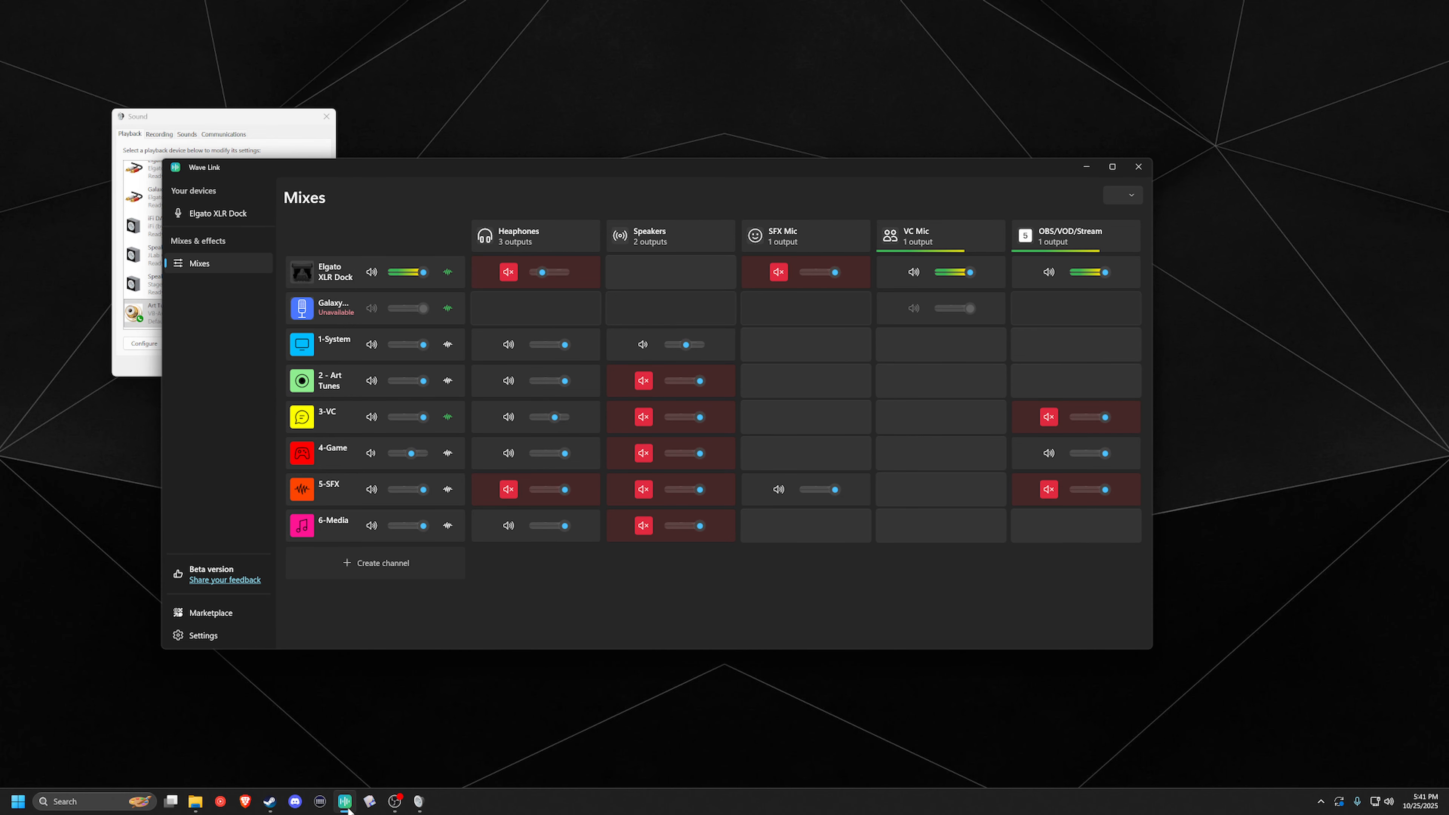
Configure the Art Tunes VB-Audio Hi-Fi Cable device as 7.1 Surround with full-range front and surround speakers, and accept the Sound settings.
click(114, 342)
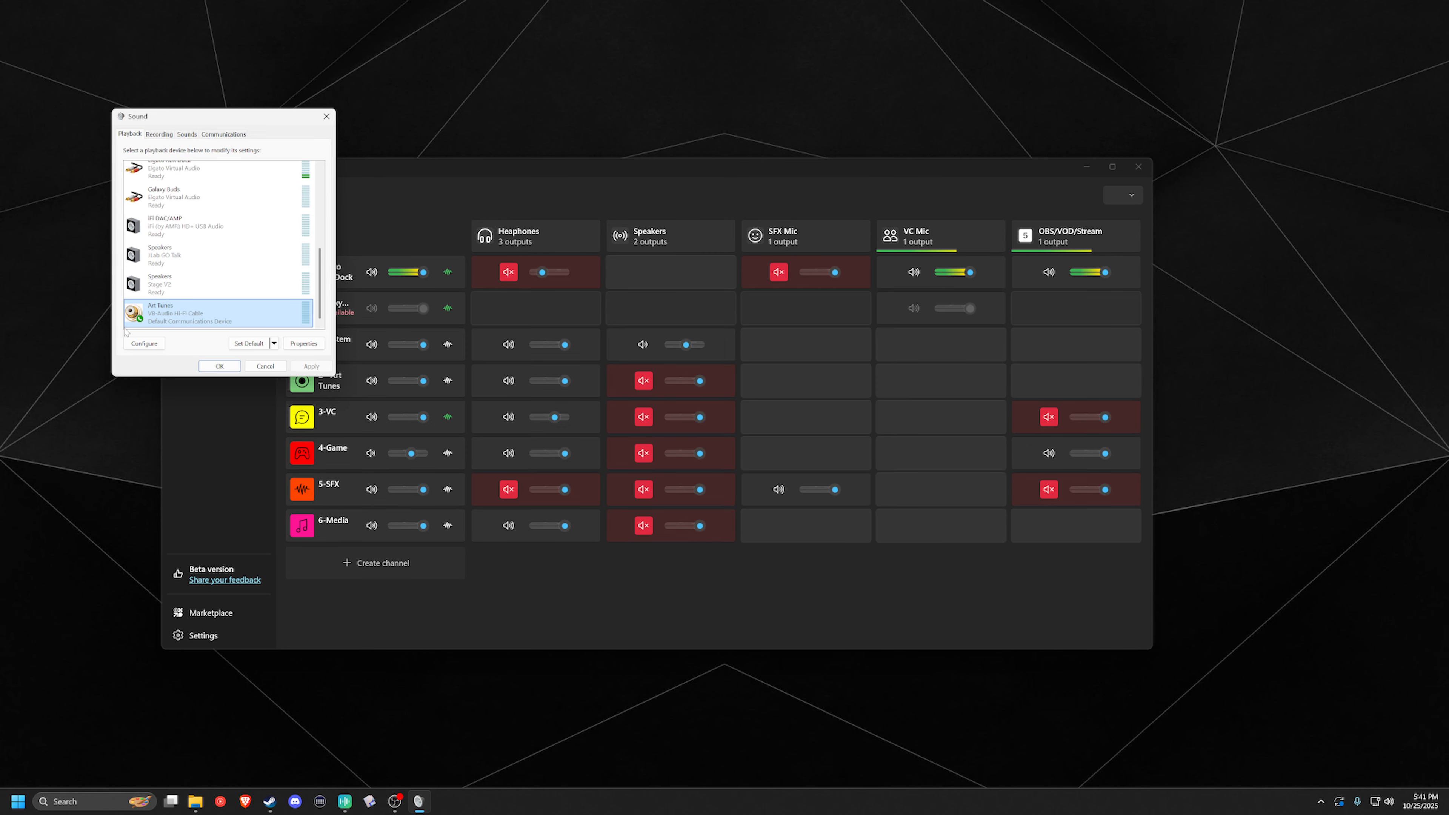
right_click(160, 312)
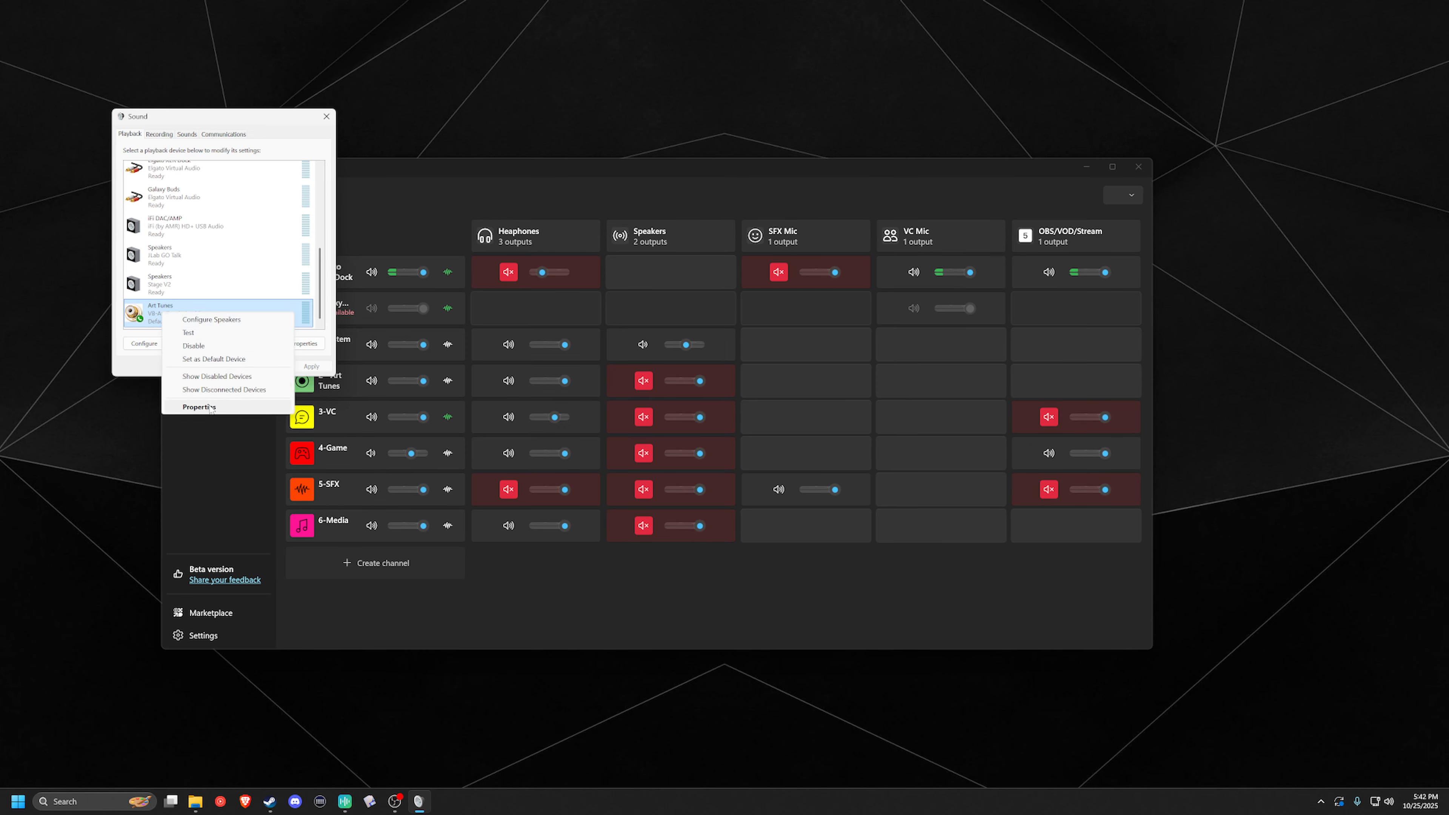
click(137, 368)
click(143, 343)
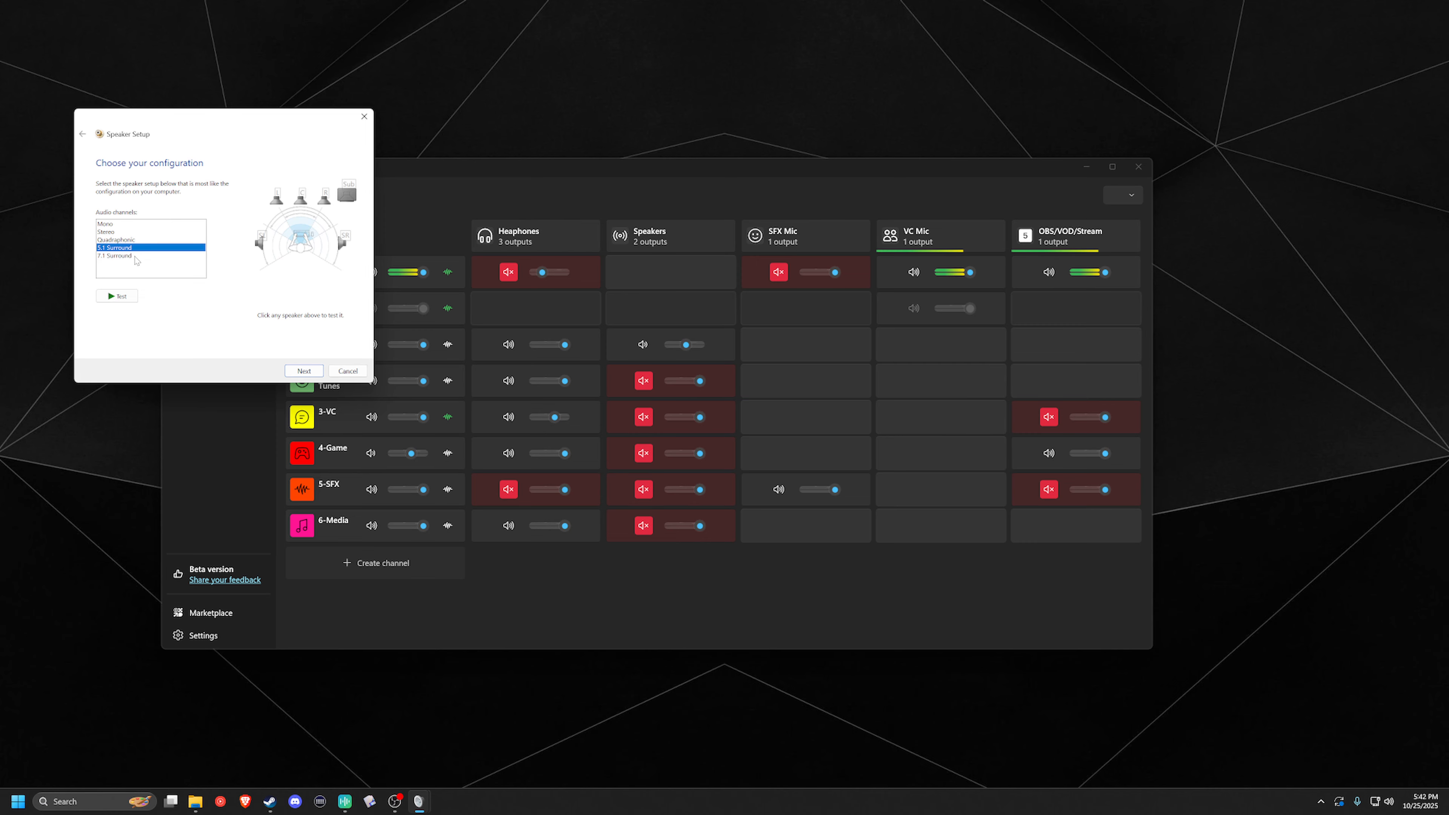
click(303, 371)
click(303, 371)
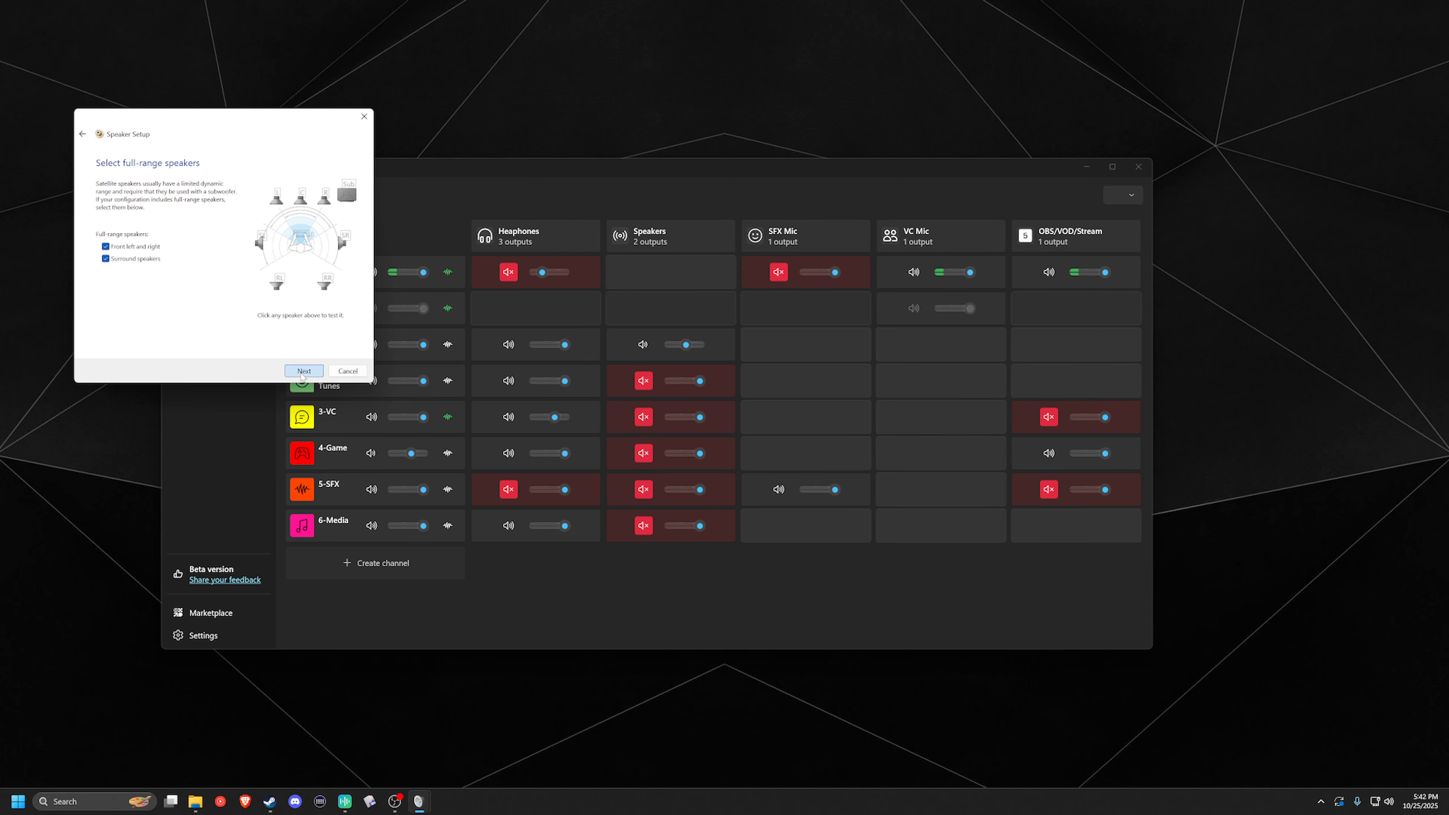
click(303, 371)
click(304, 371)
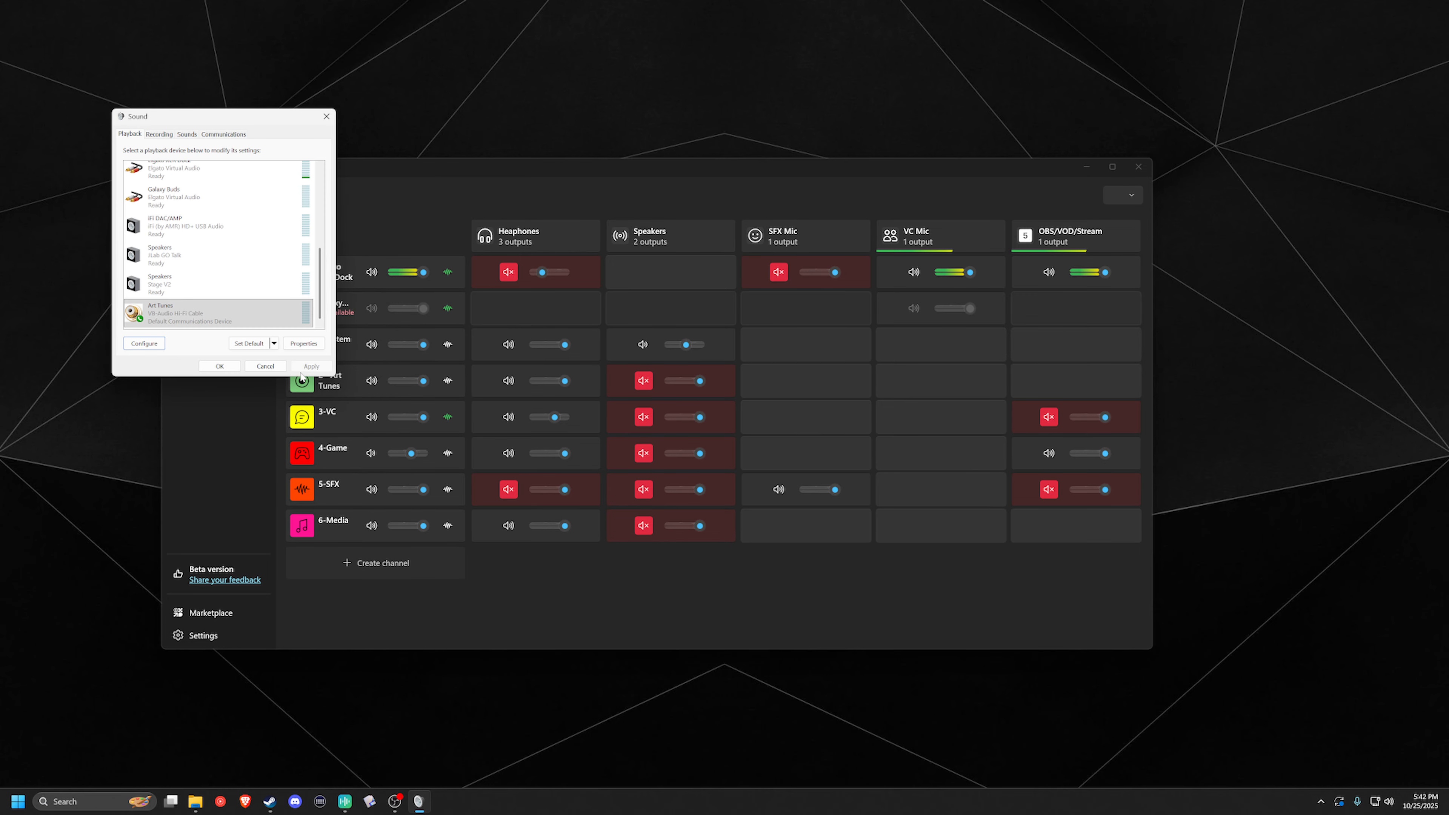
click(216, 368)
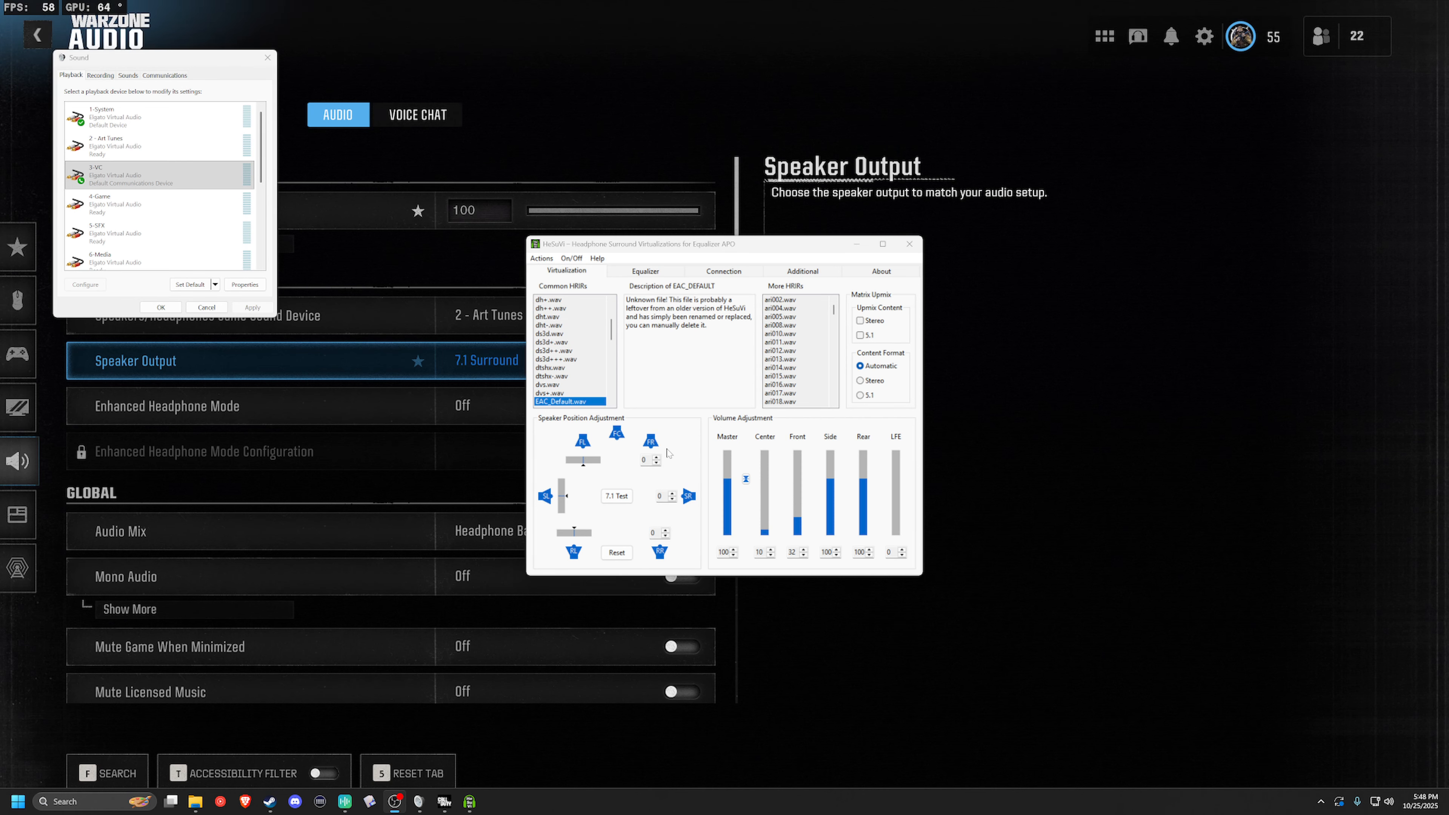
Review the default and default communications assignments of 1-System, 3-VC and the VB-Audio Art Tunes device in the playback list.
click(135, 169)
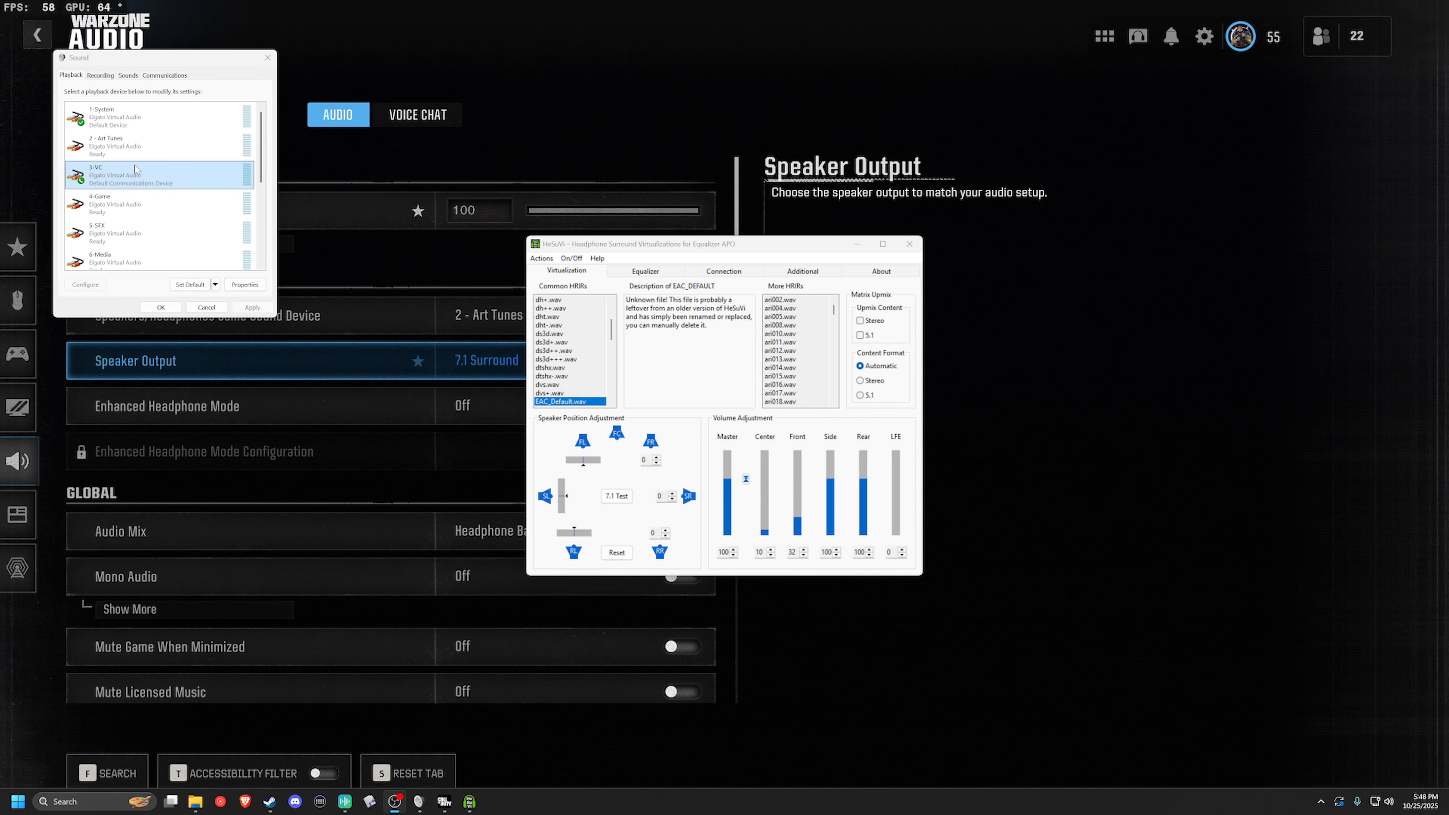
click(118, 123)
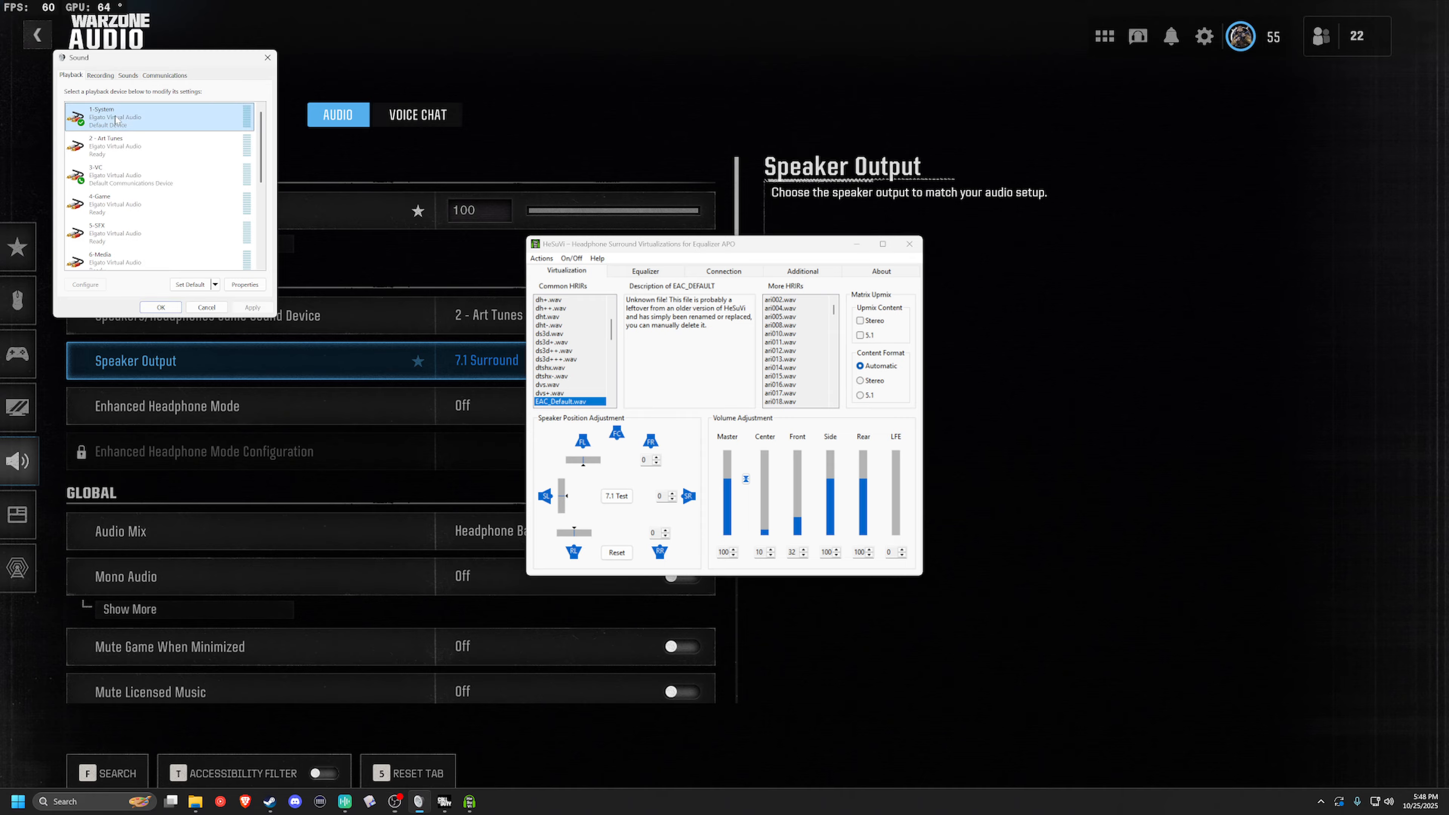
right_click(121, 126)
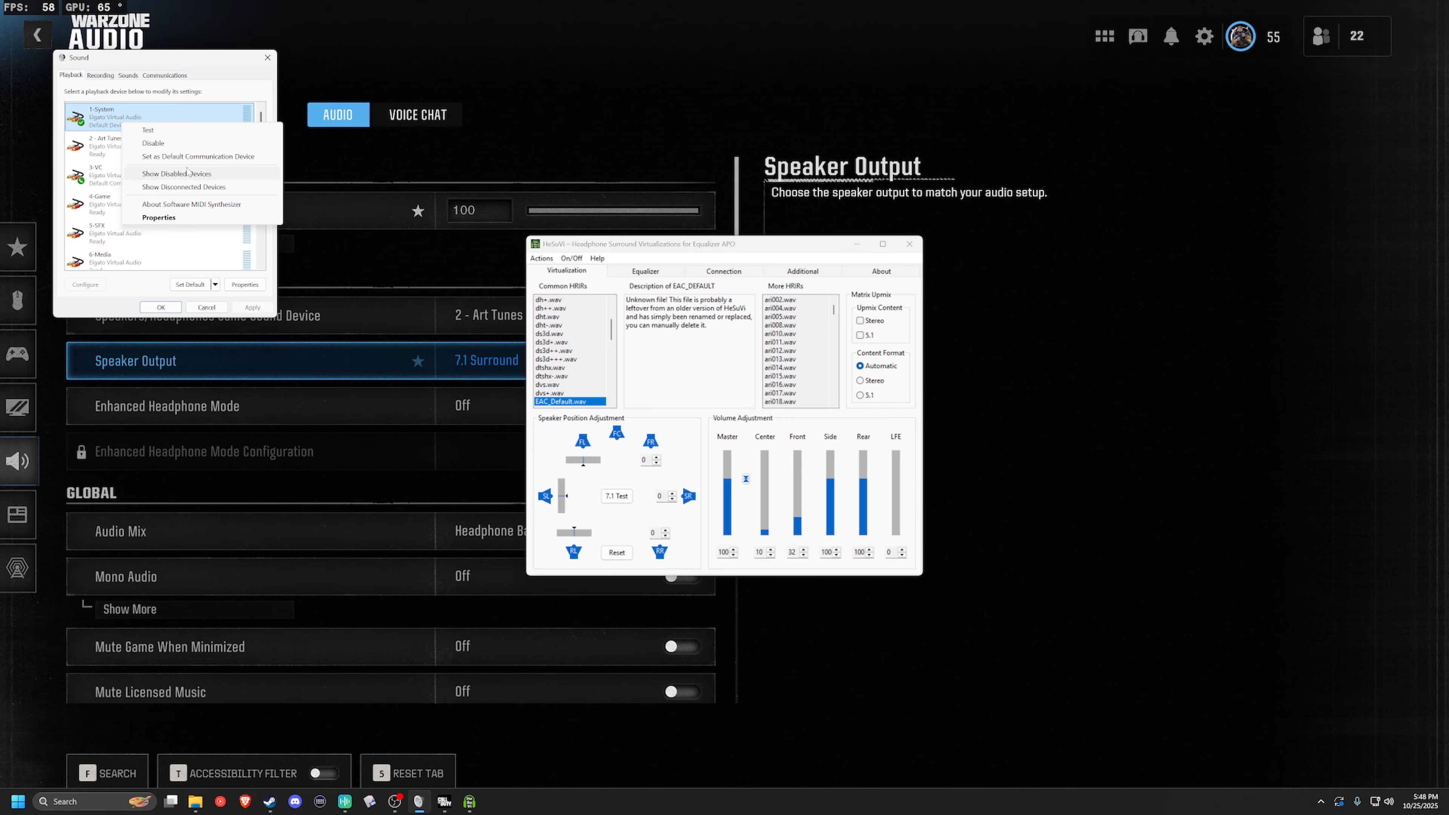
click(224, 81)
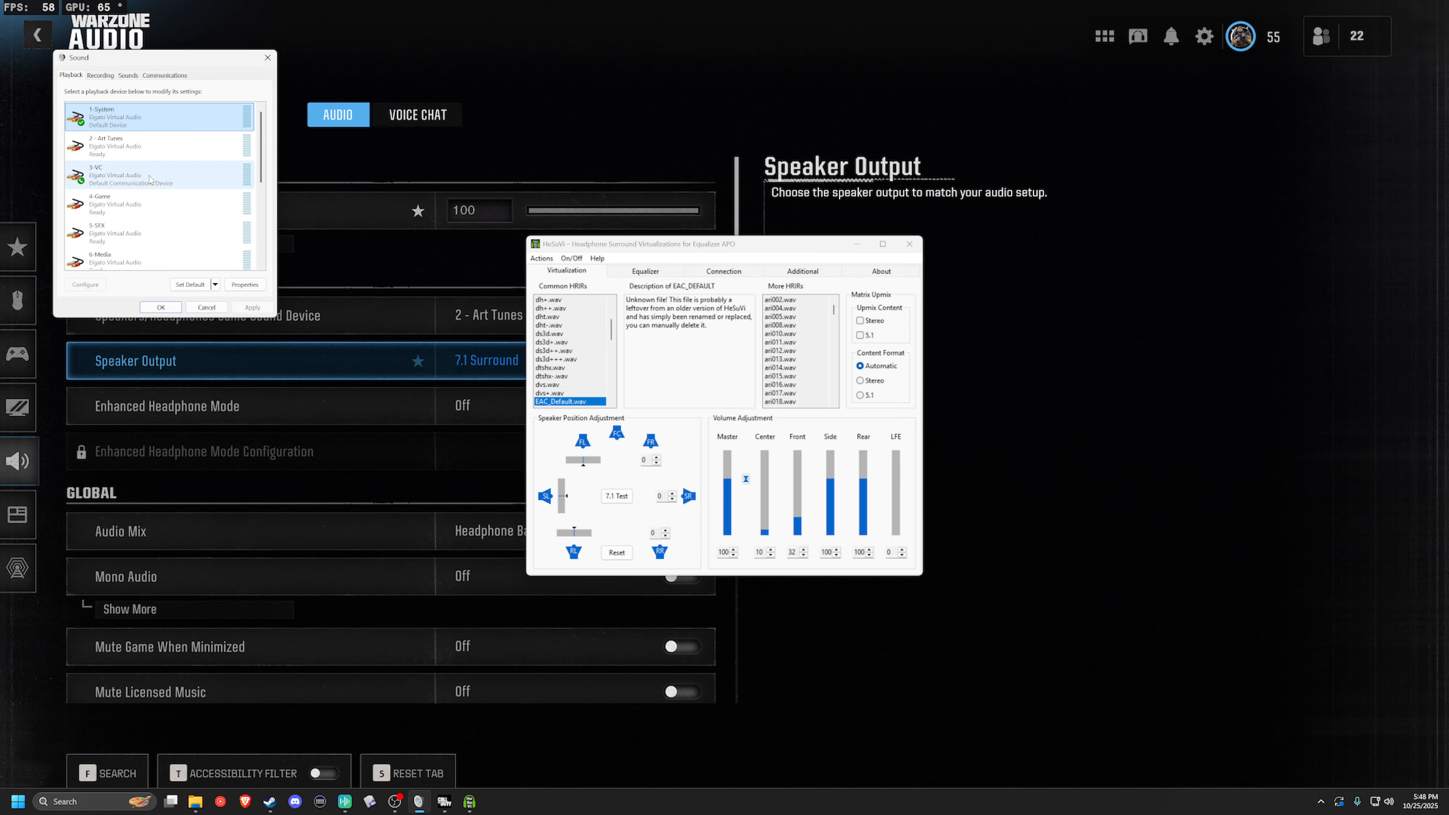
click(128, 183)
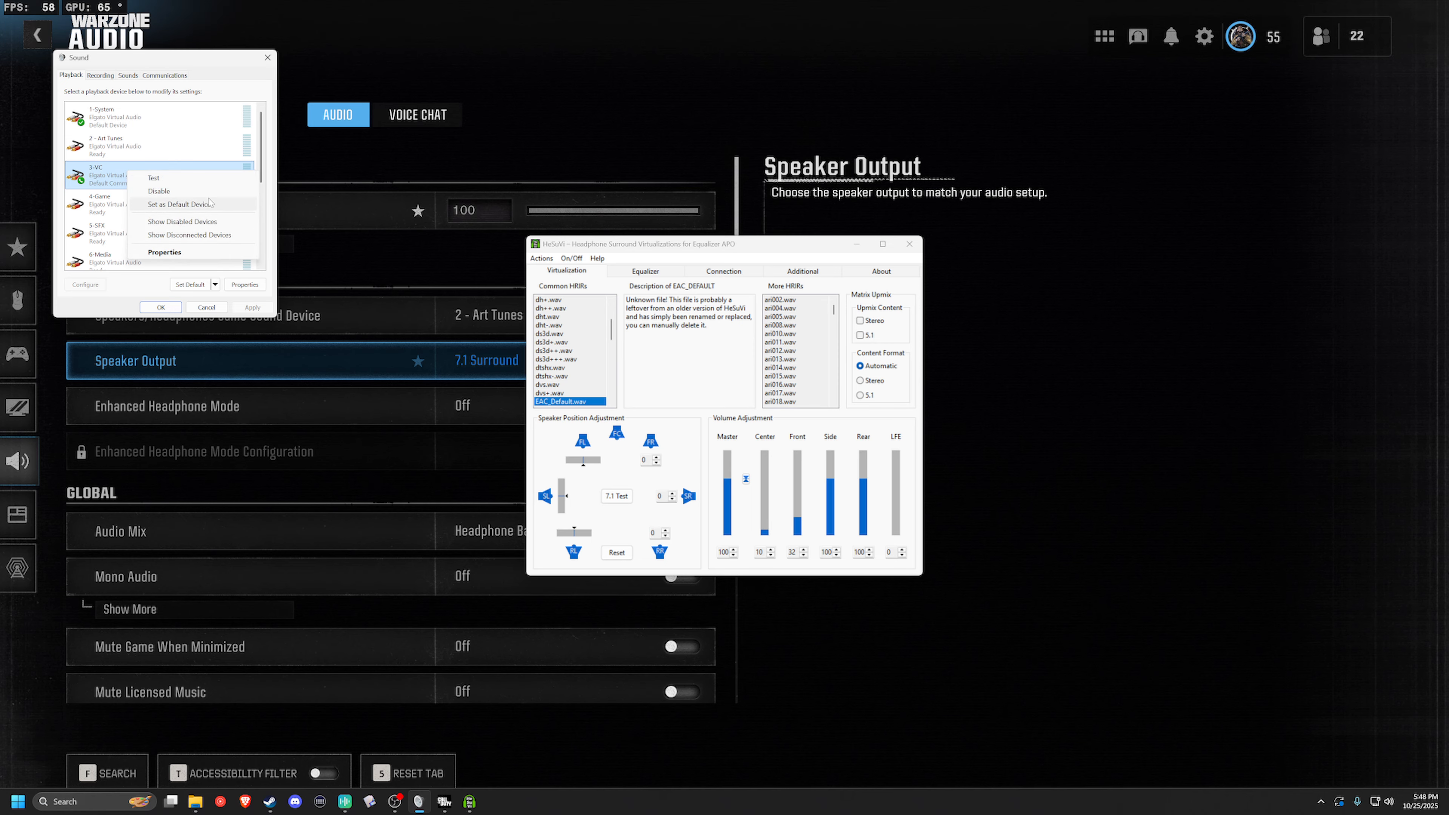
scroll(223, 176, down, 1)
scroll(222, 177, down, 2)
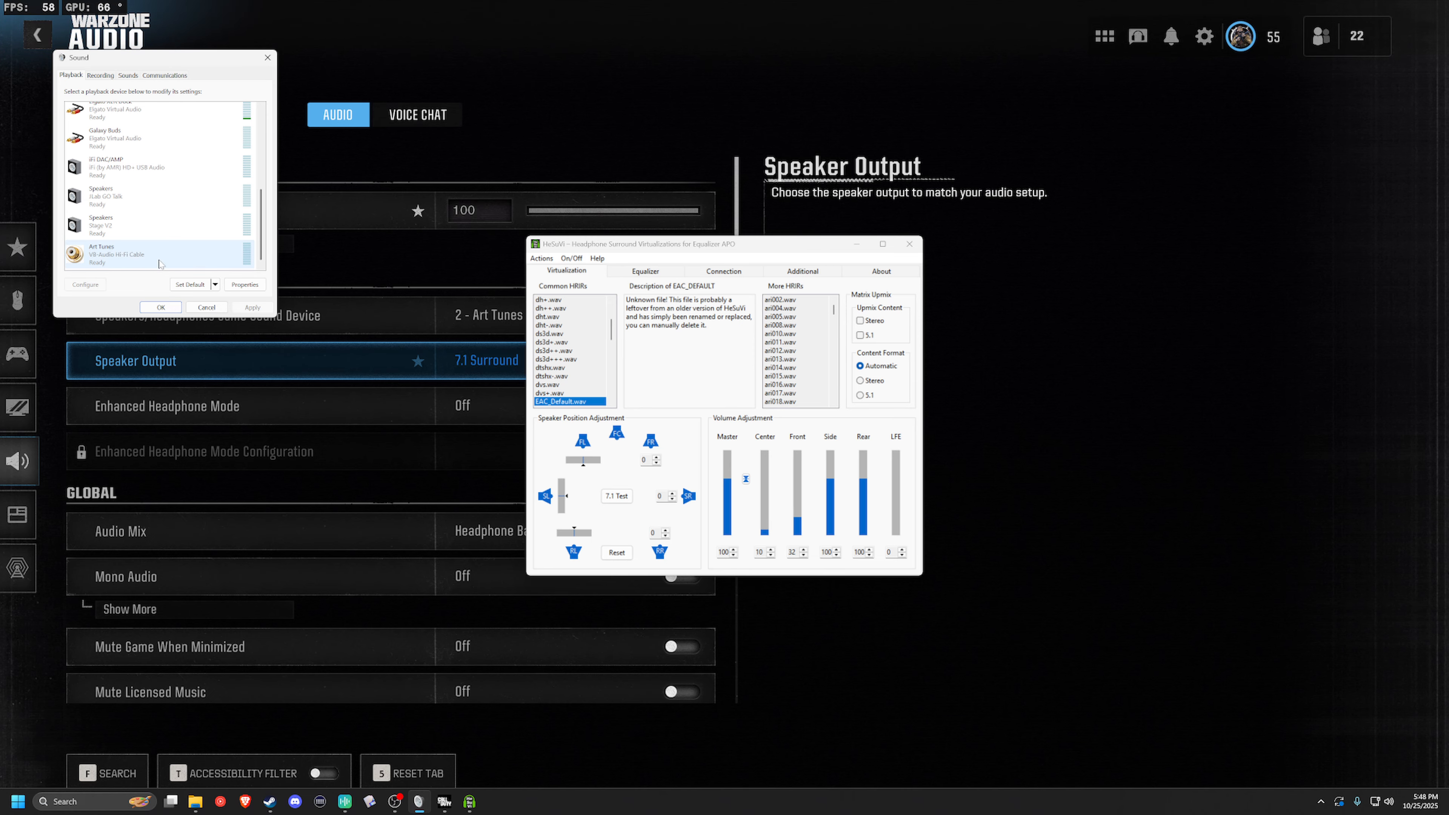
click(112, 258)
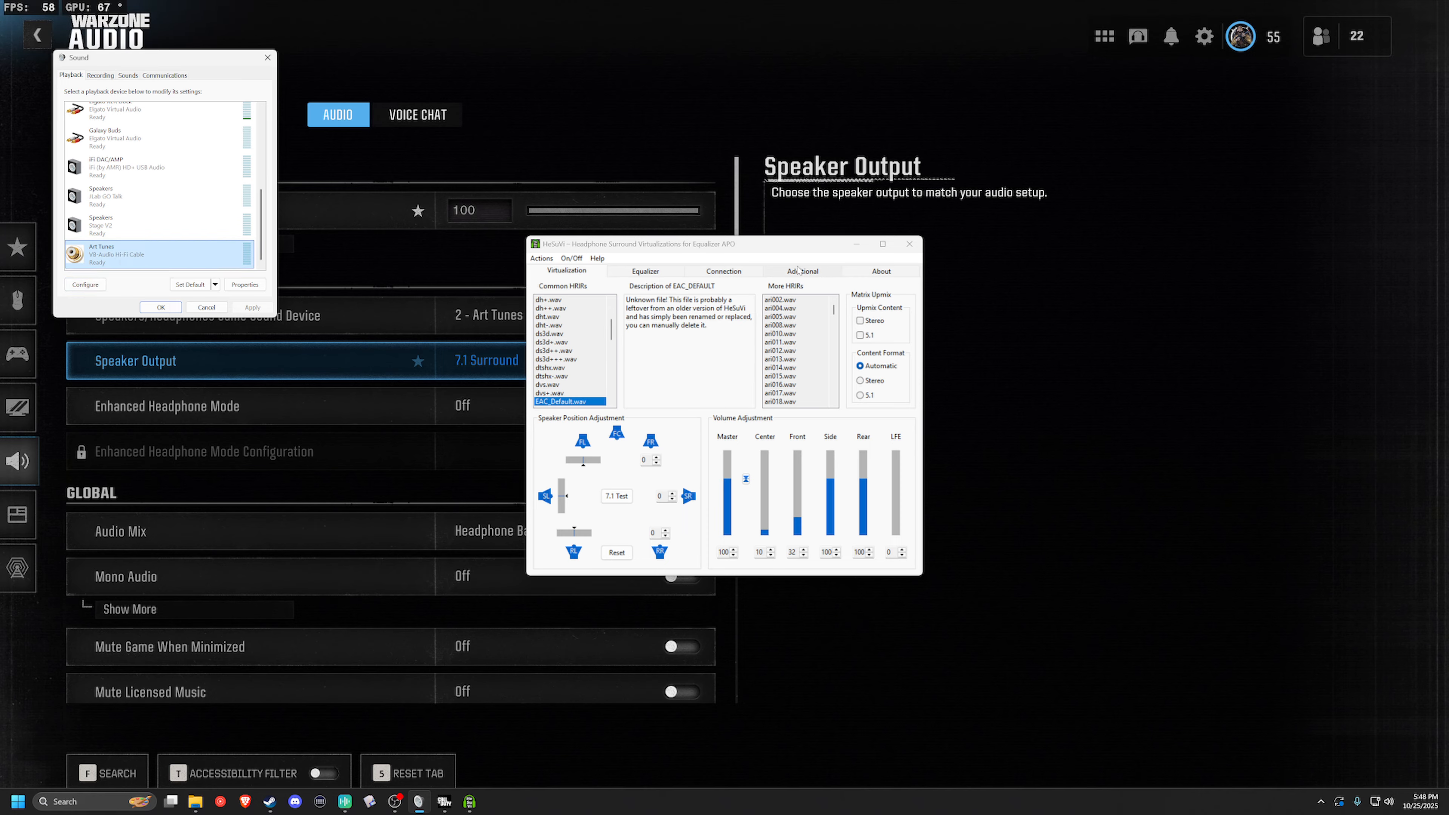
Select the AIW_EAC-Default_WZ profile in HeSuVi's profile manager and switch back to the Warzone audio settings.
click(768, 273)
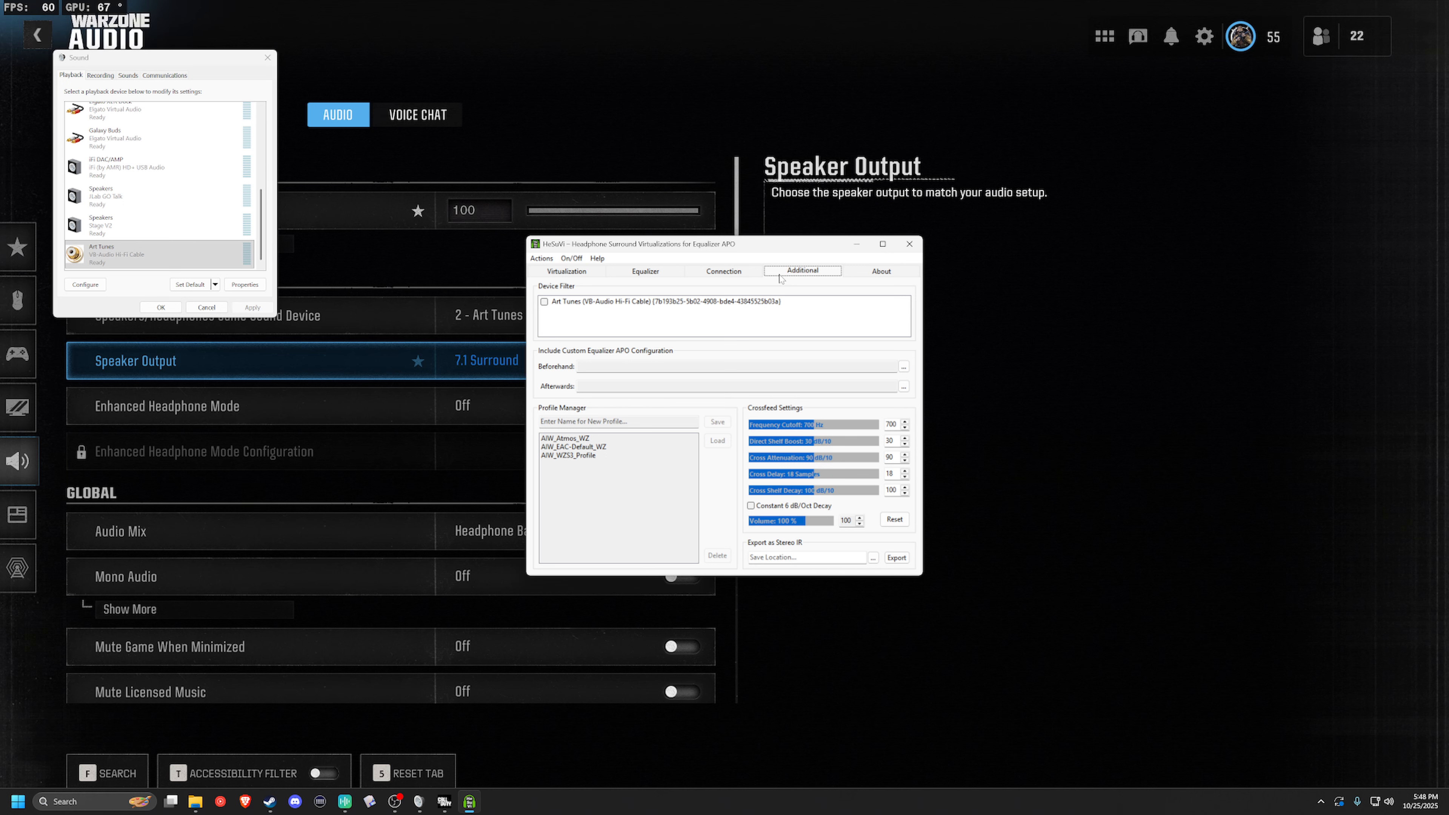
click(618, 448)
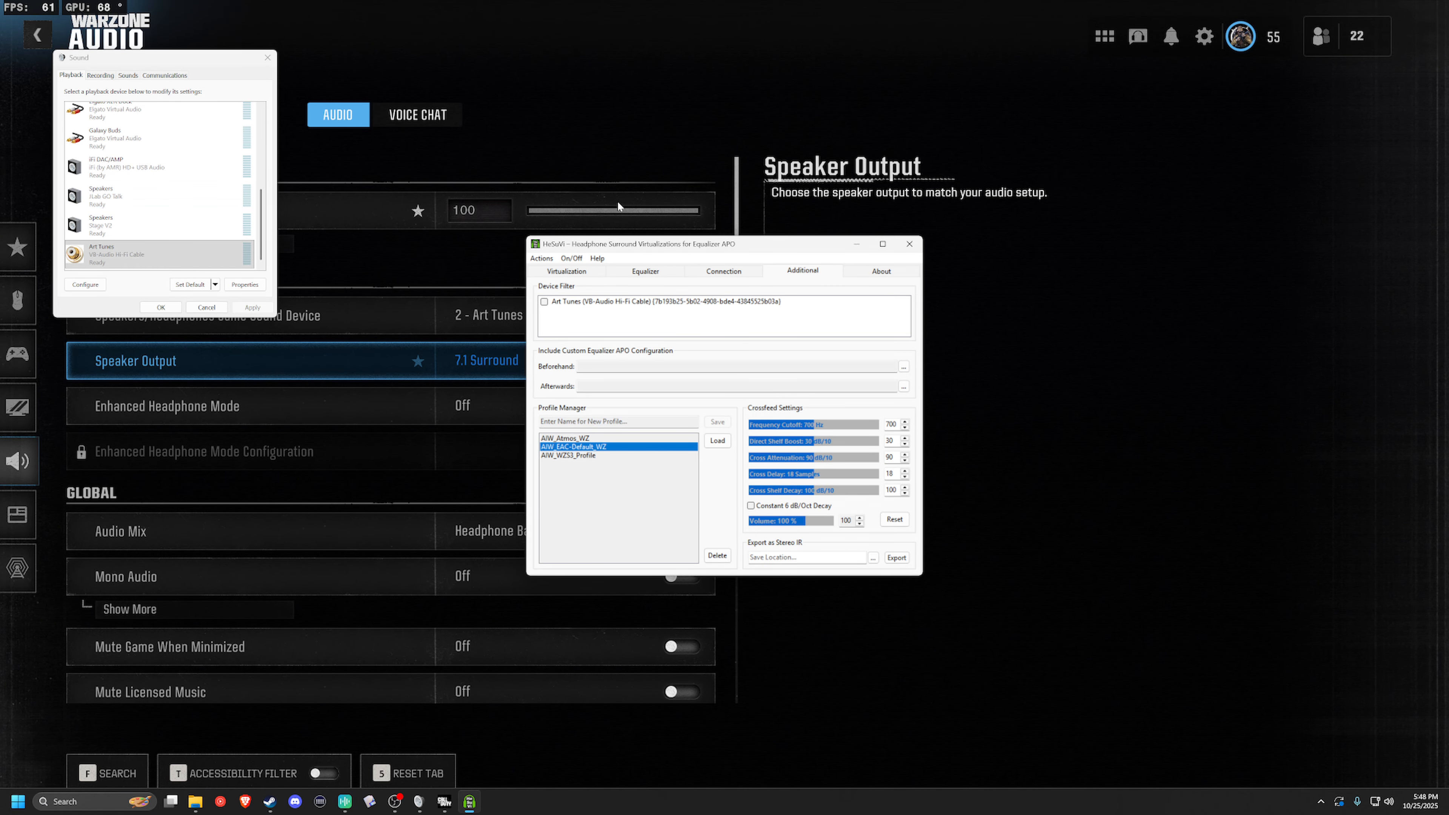
click(776, 93)
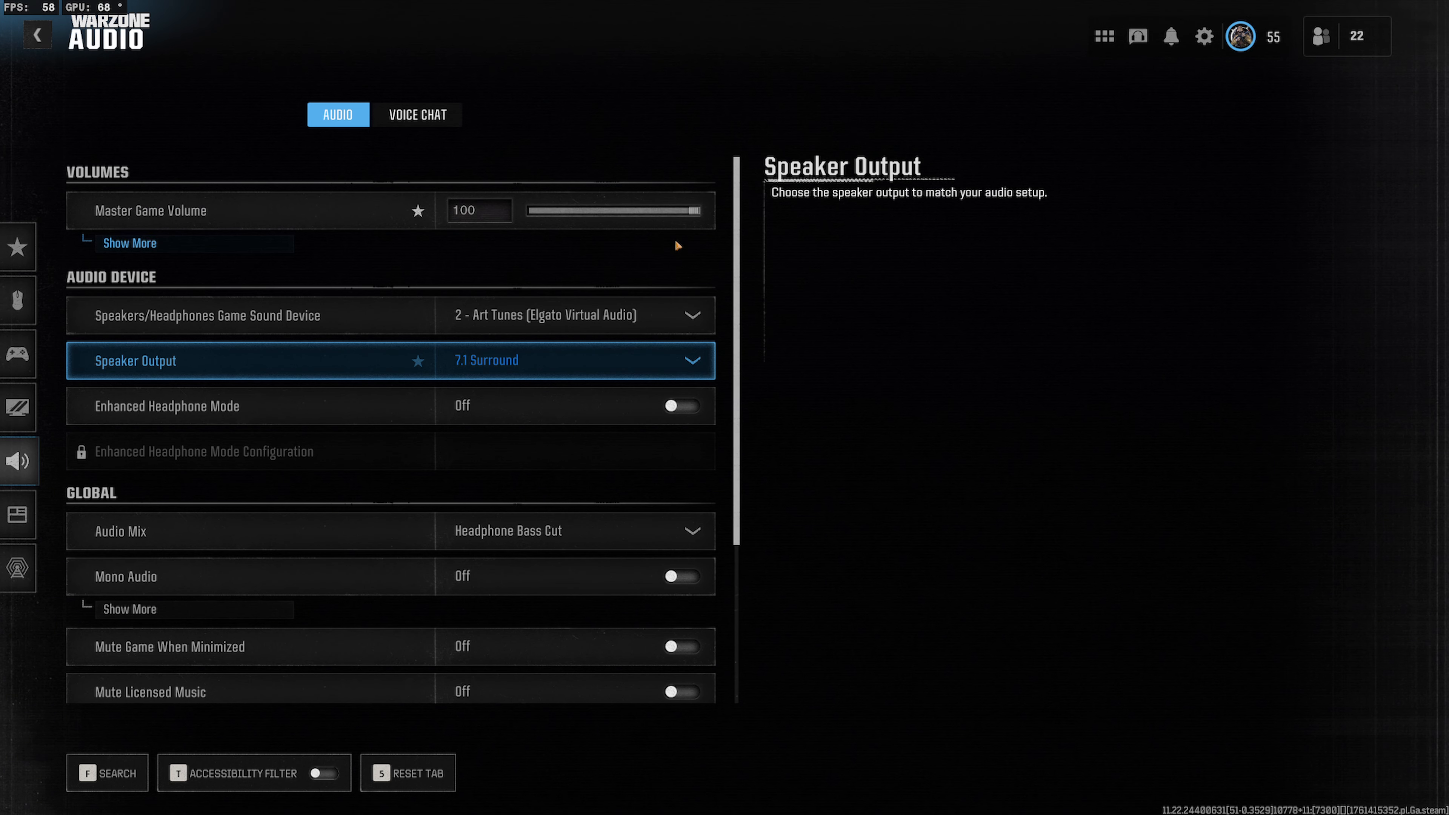
Review the Warzone options for the game sound device, Speaker Output and Audio Mix, keeping the current choices.
click(622, 311)
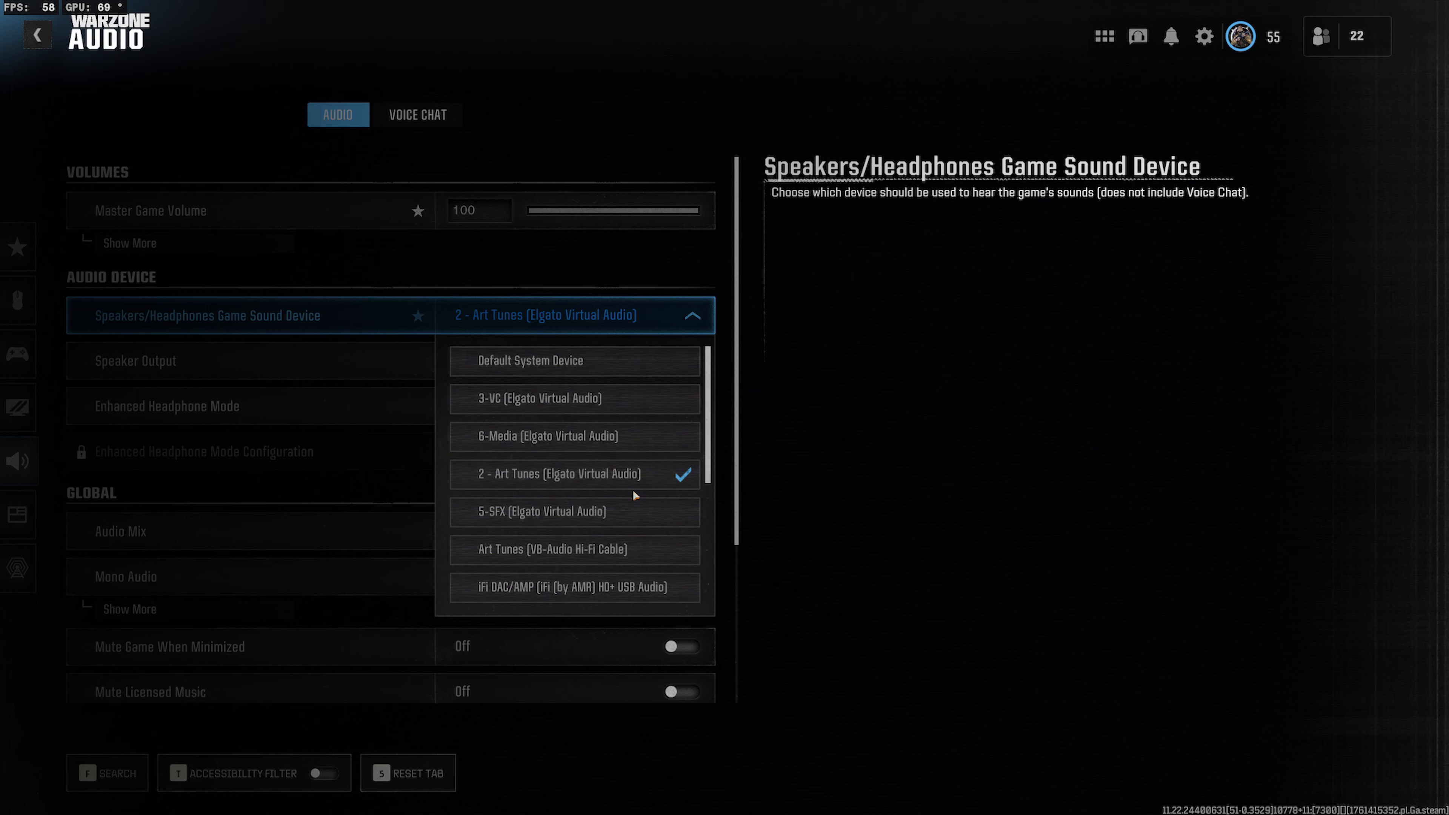
click(935, 497)
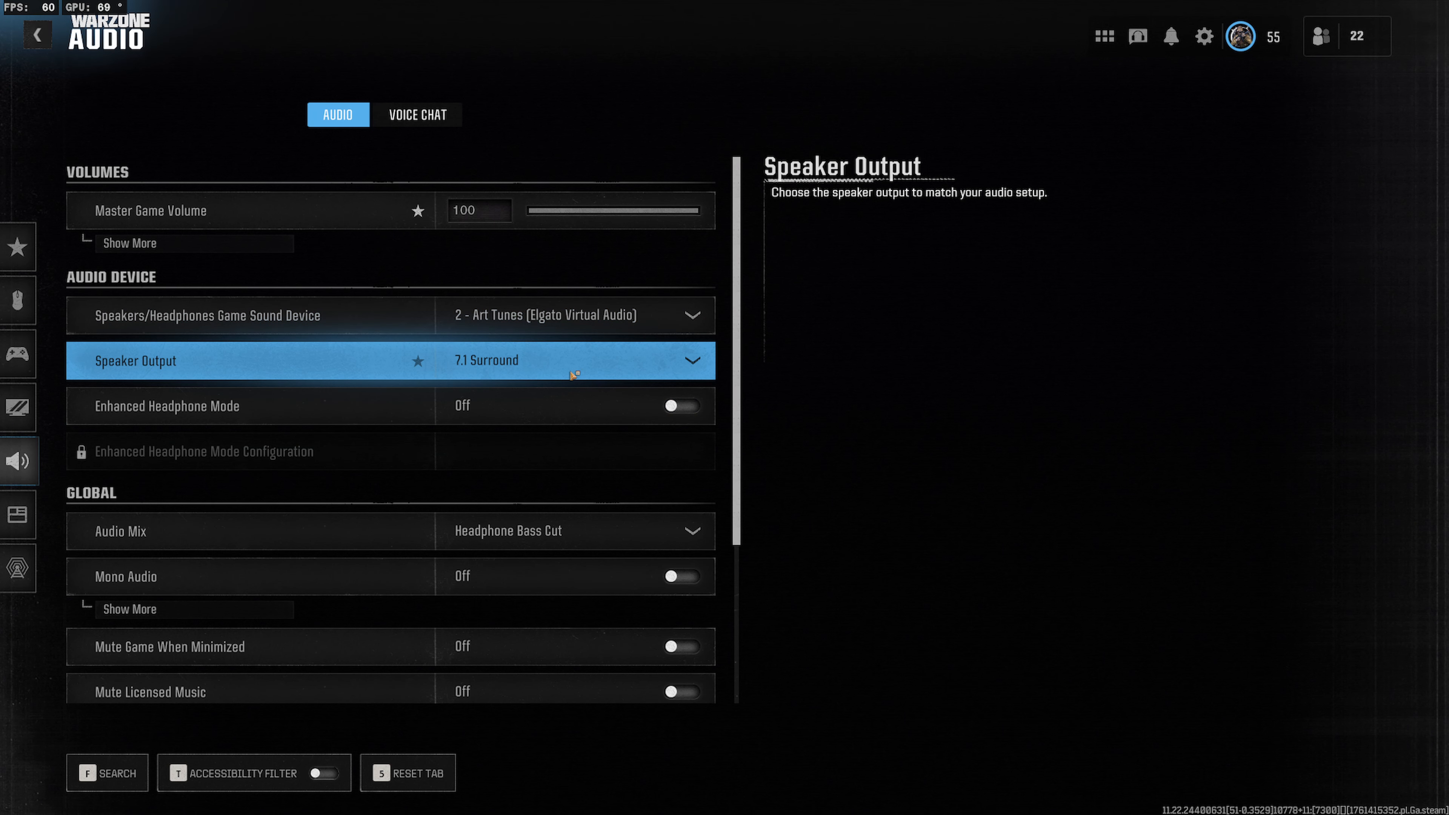
click(509, 369)
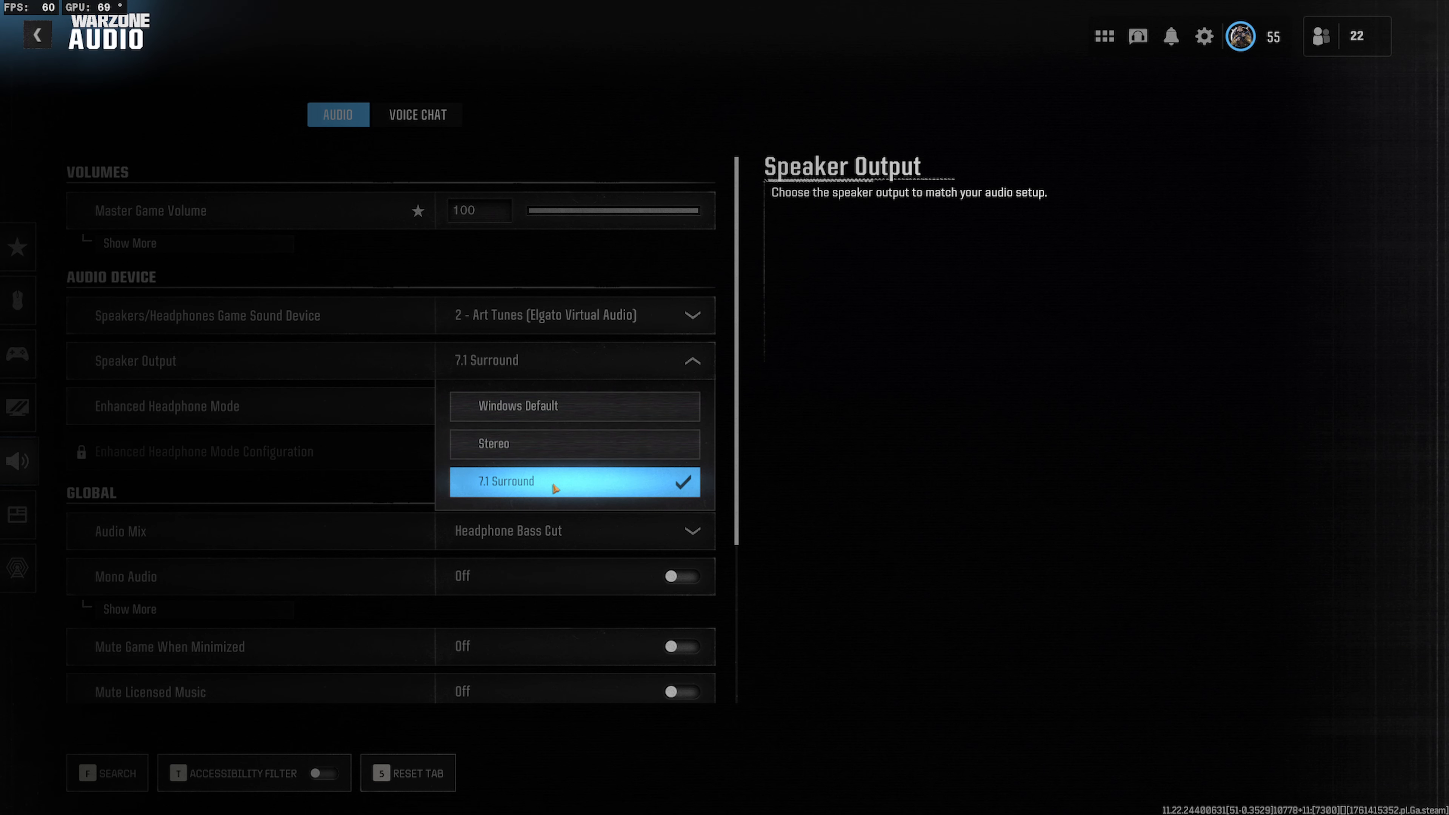
click(990, 482)
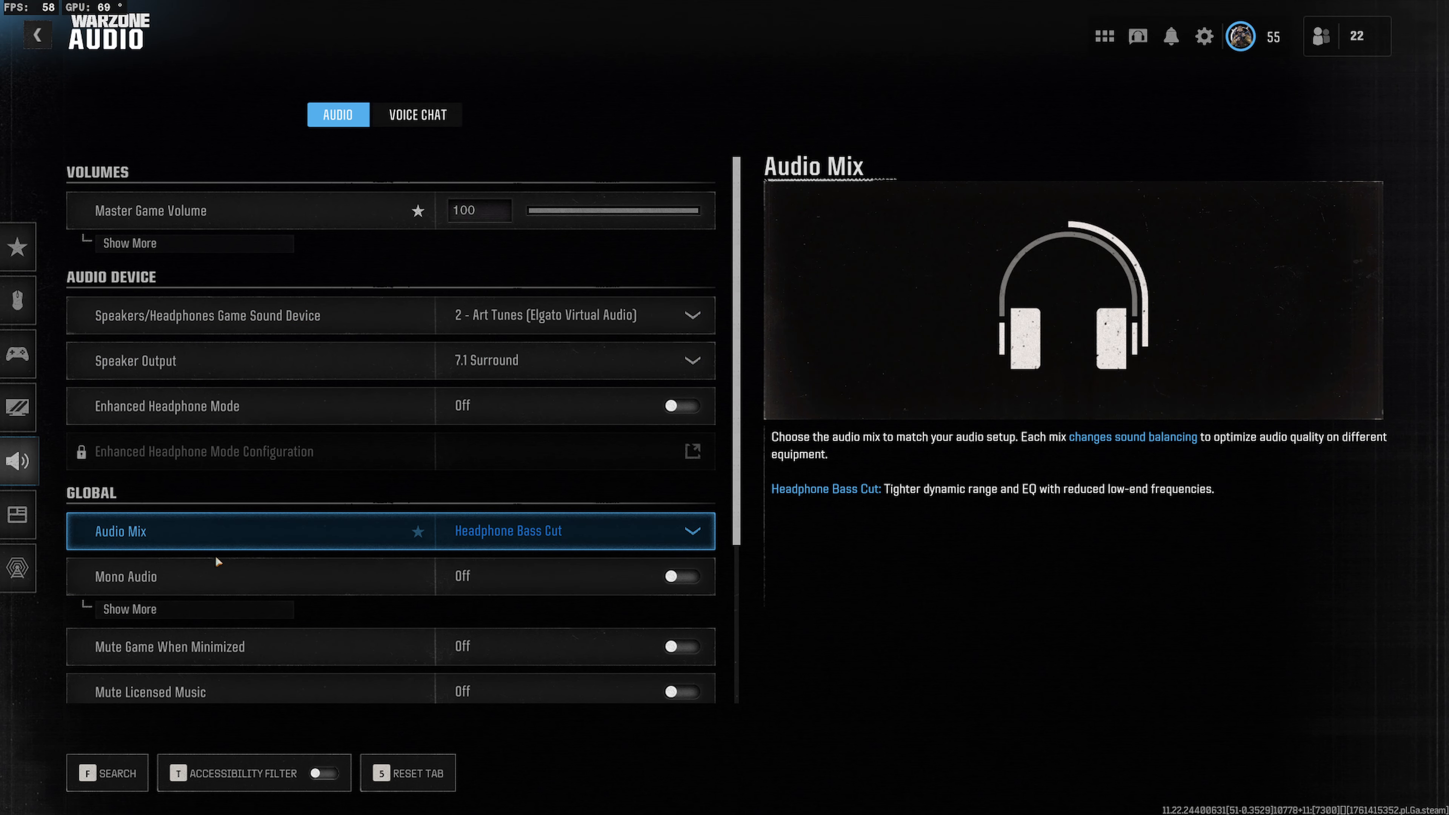
click(636, 533)
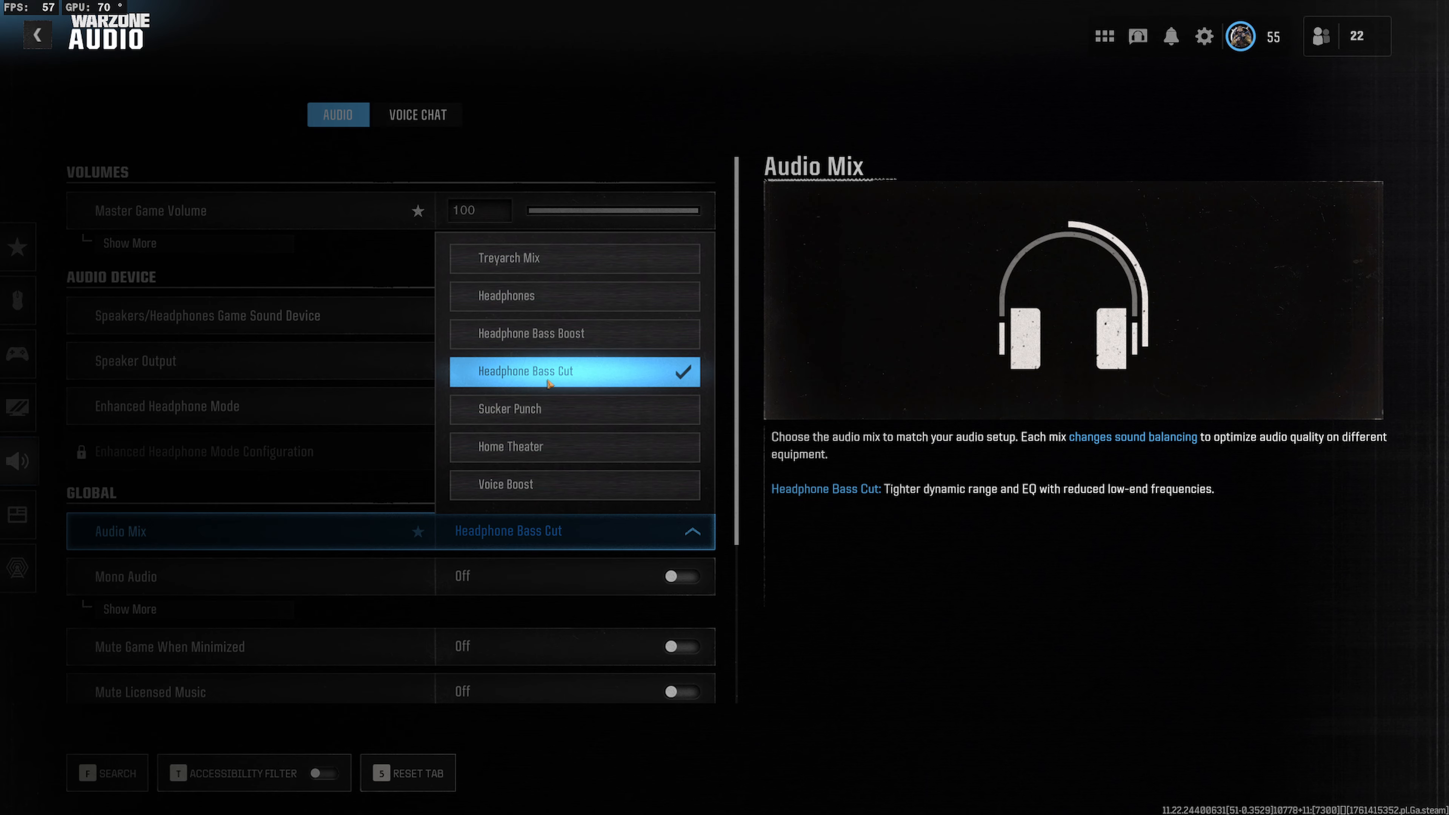
click(1020, 662)
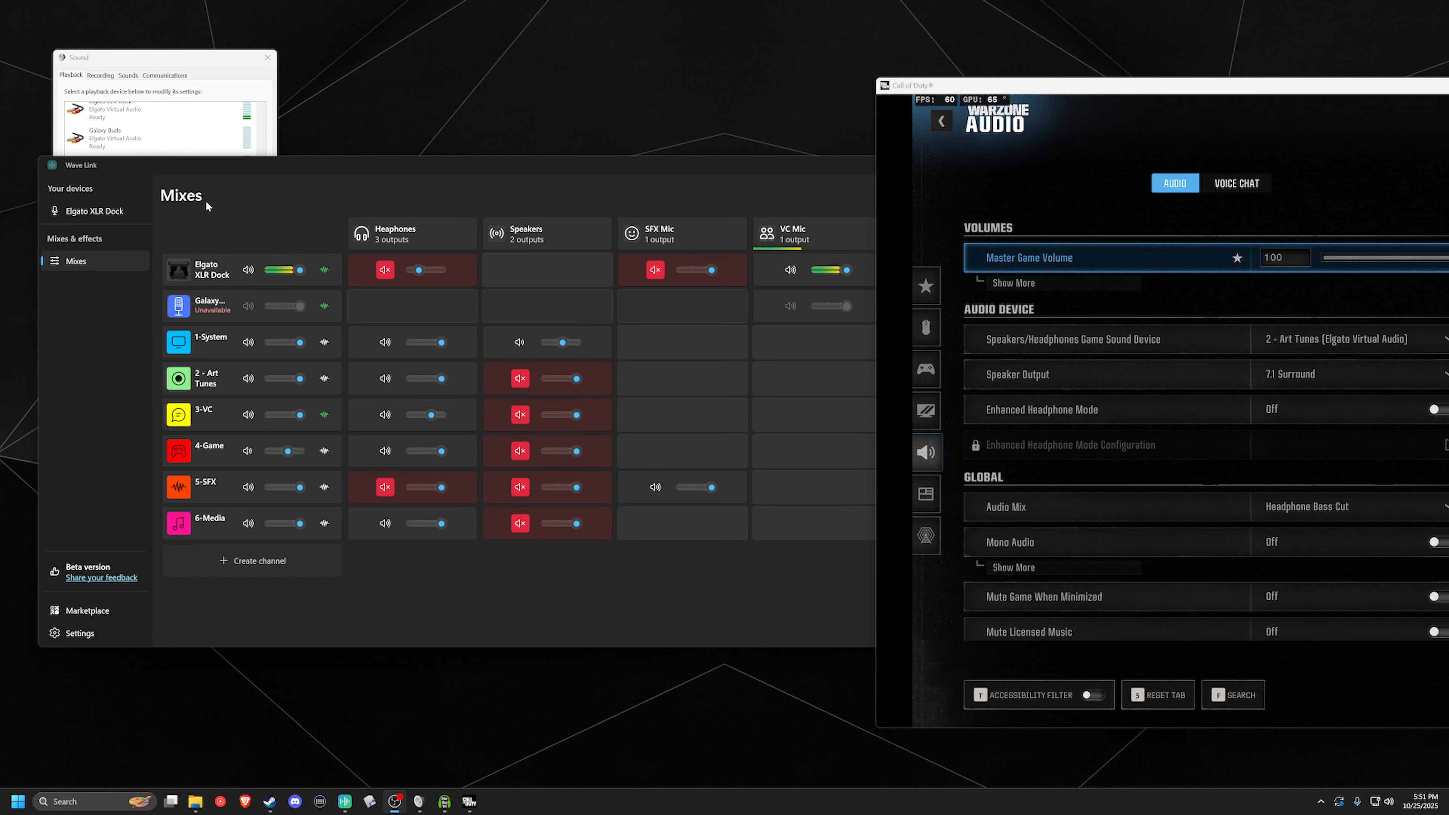
Check the game's signal on 2 - Art Tunes in Wave Link and the Sound playback list while switching focus to and from Warzone.
click(588, 616)
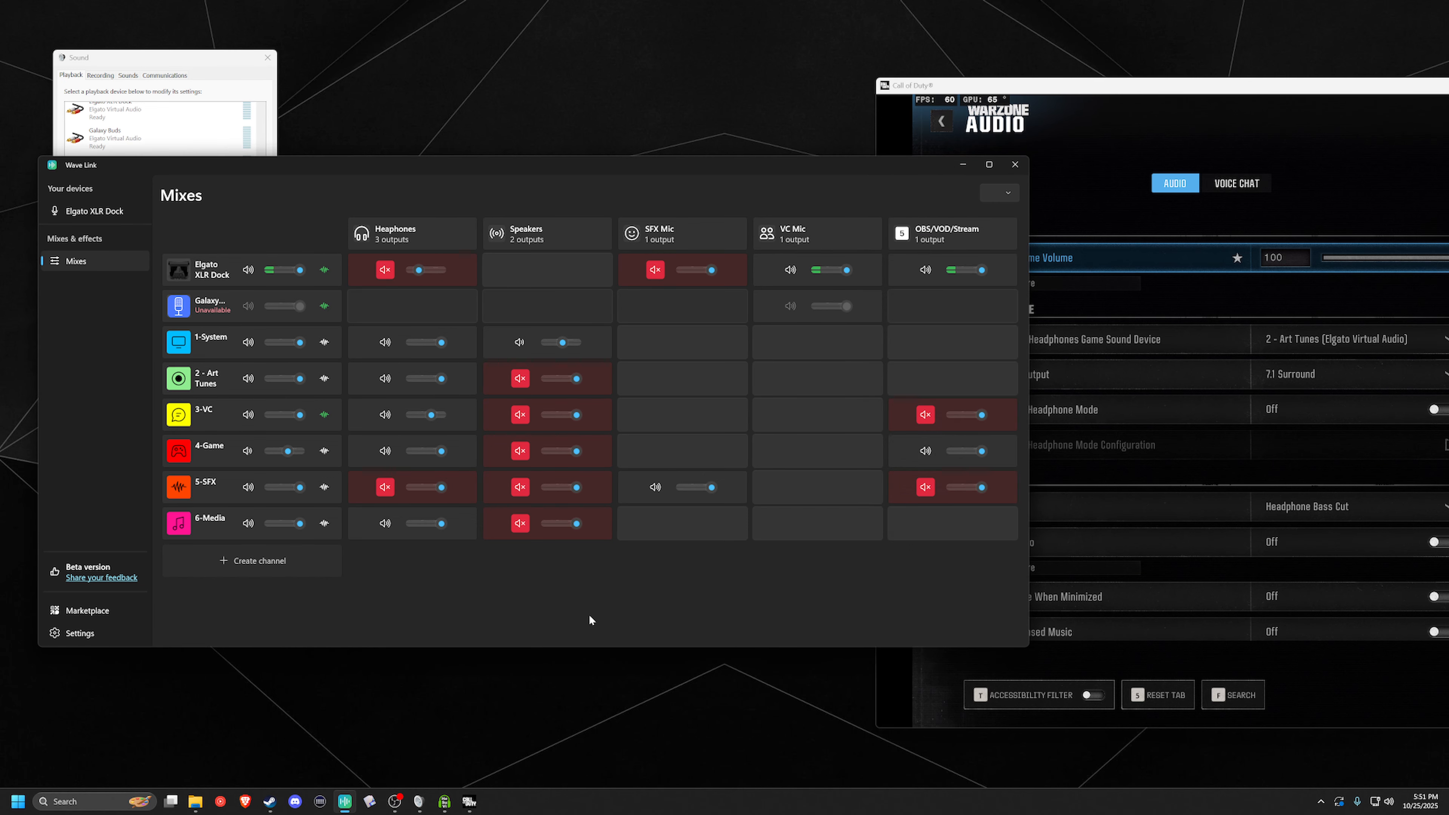
click(1076, 283)
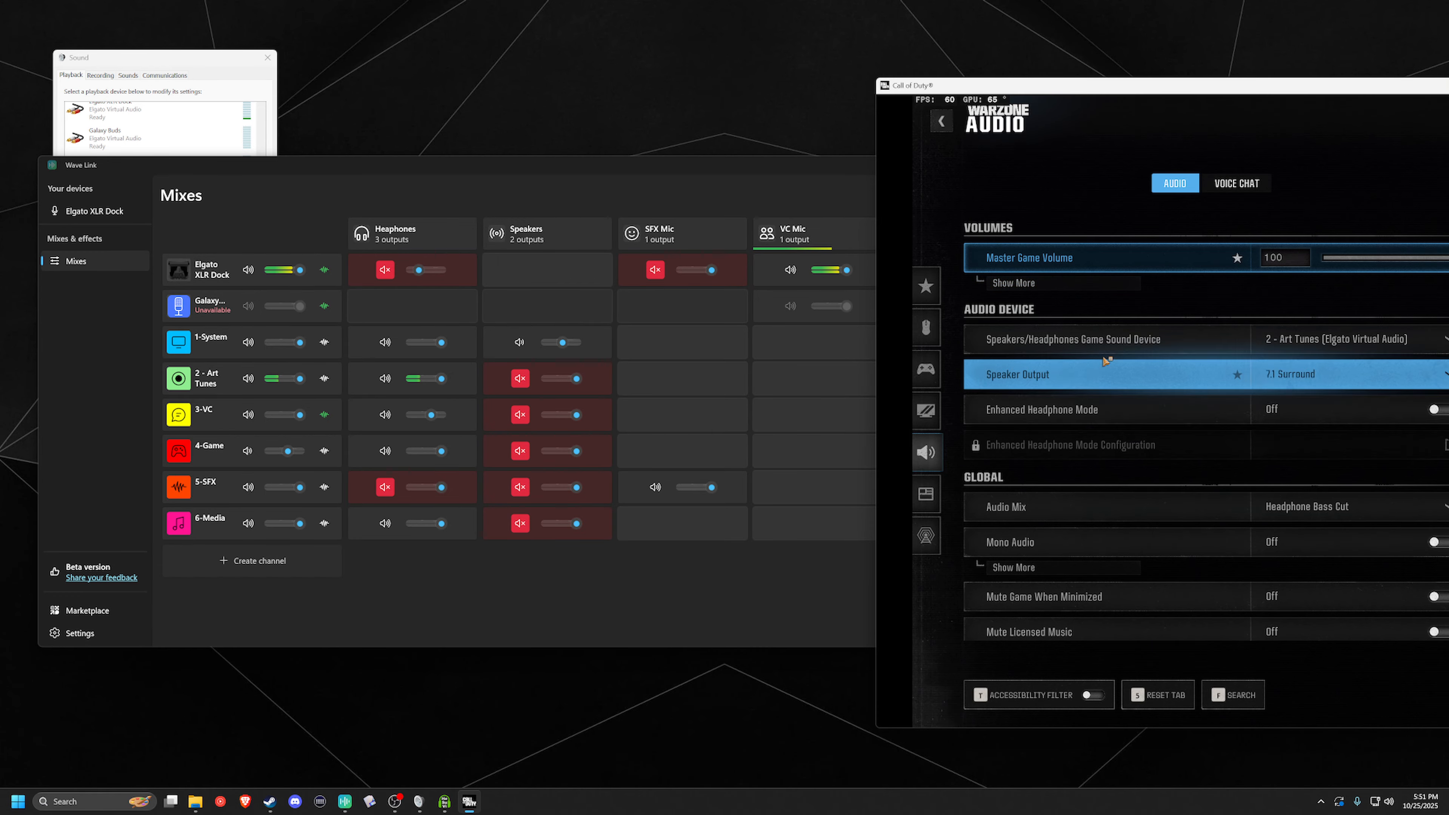
click(1135, 447)
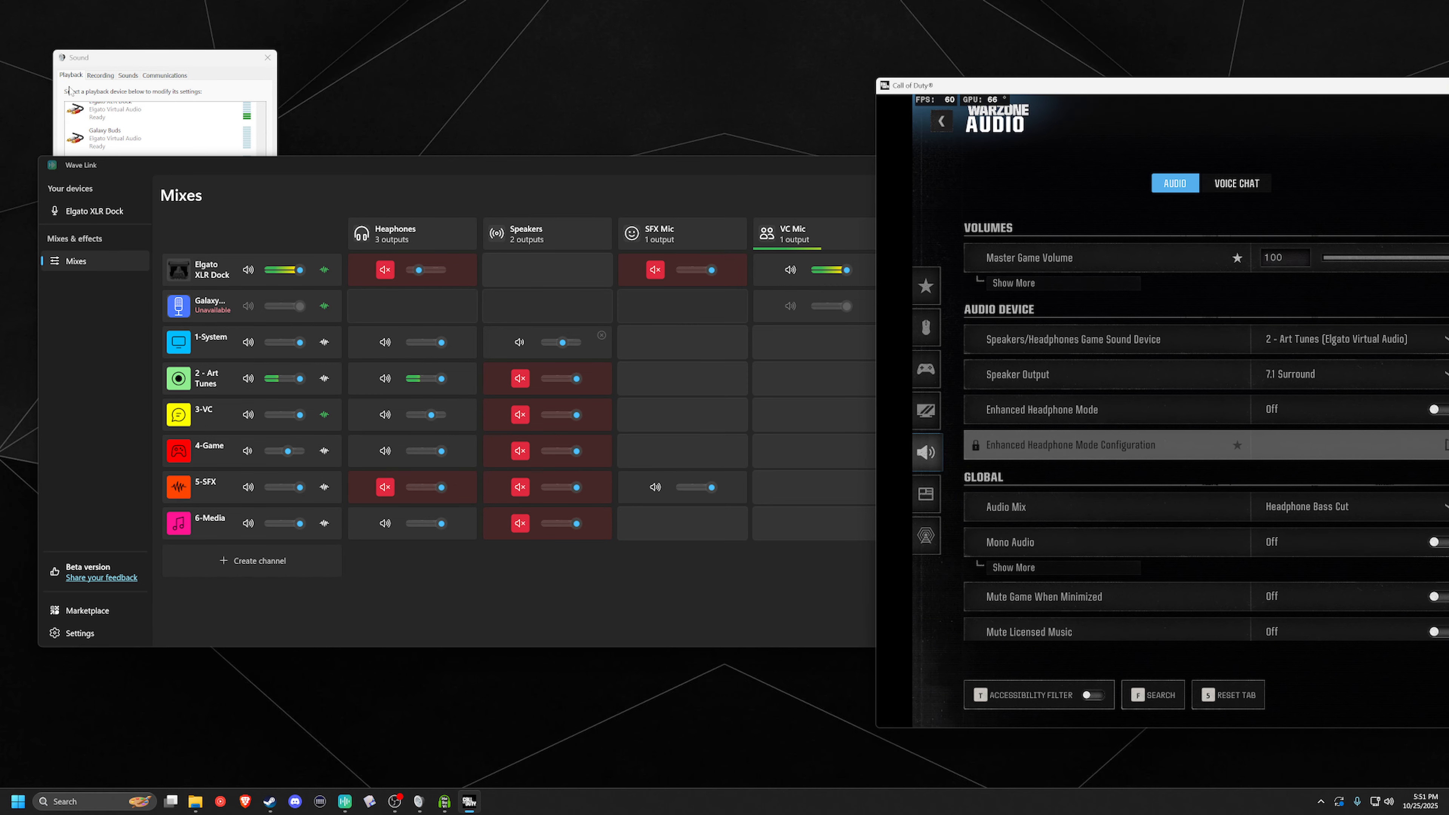
click(113, 59)
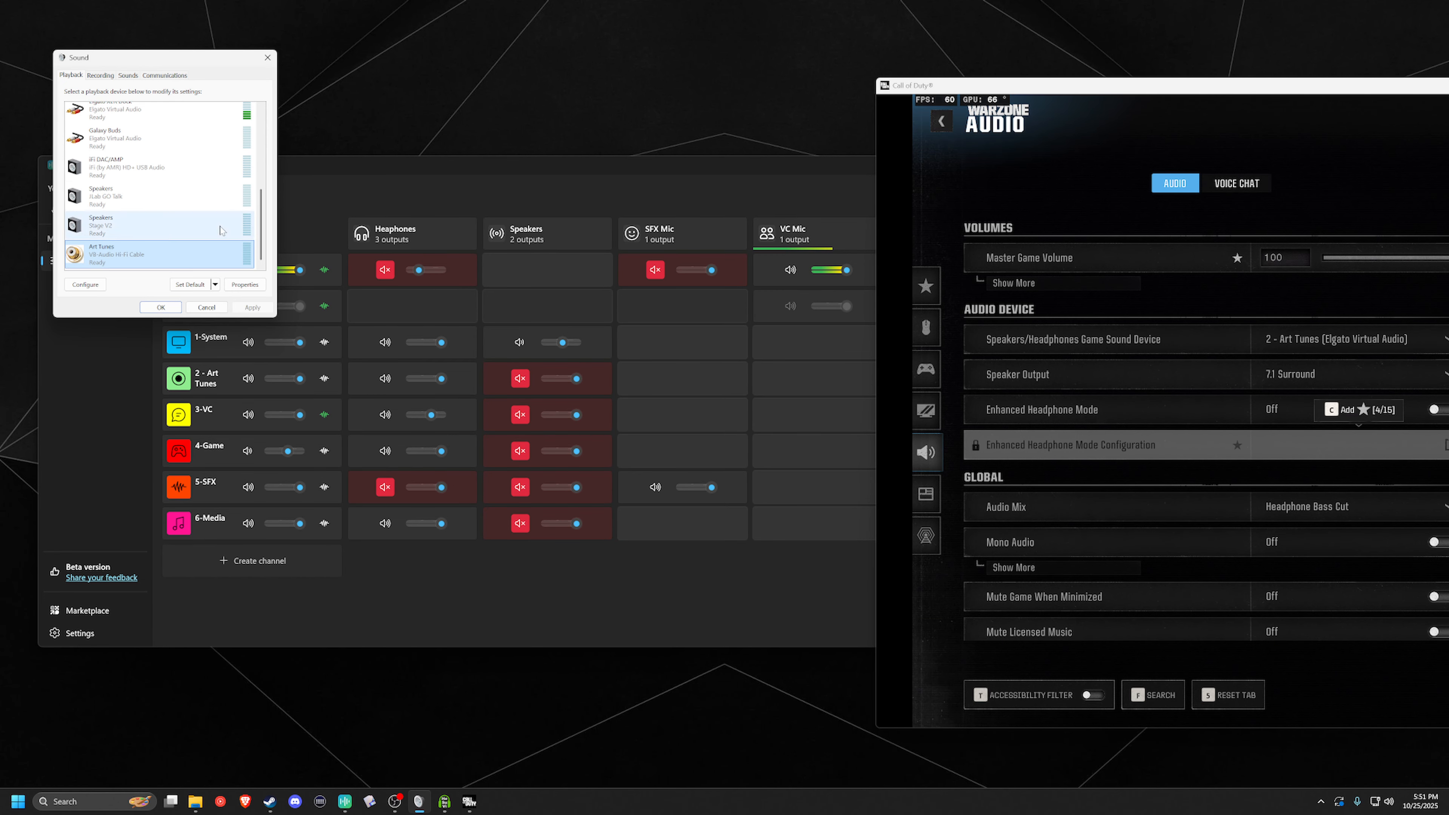
click(1243, 158)
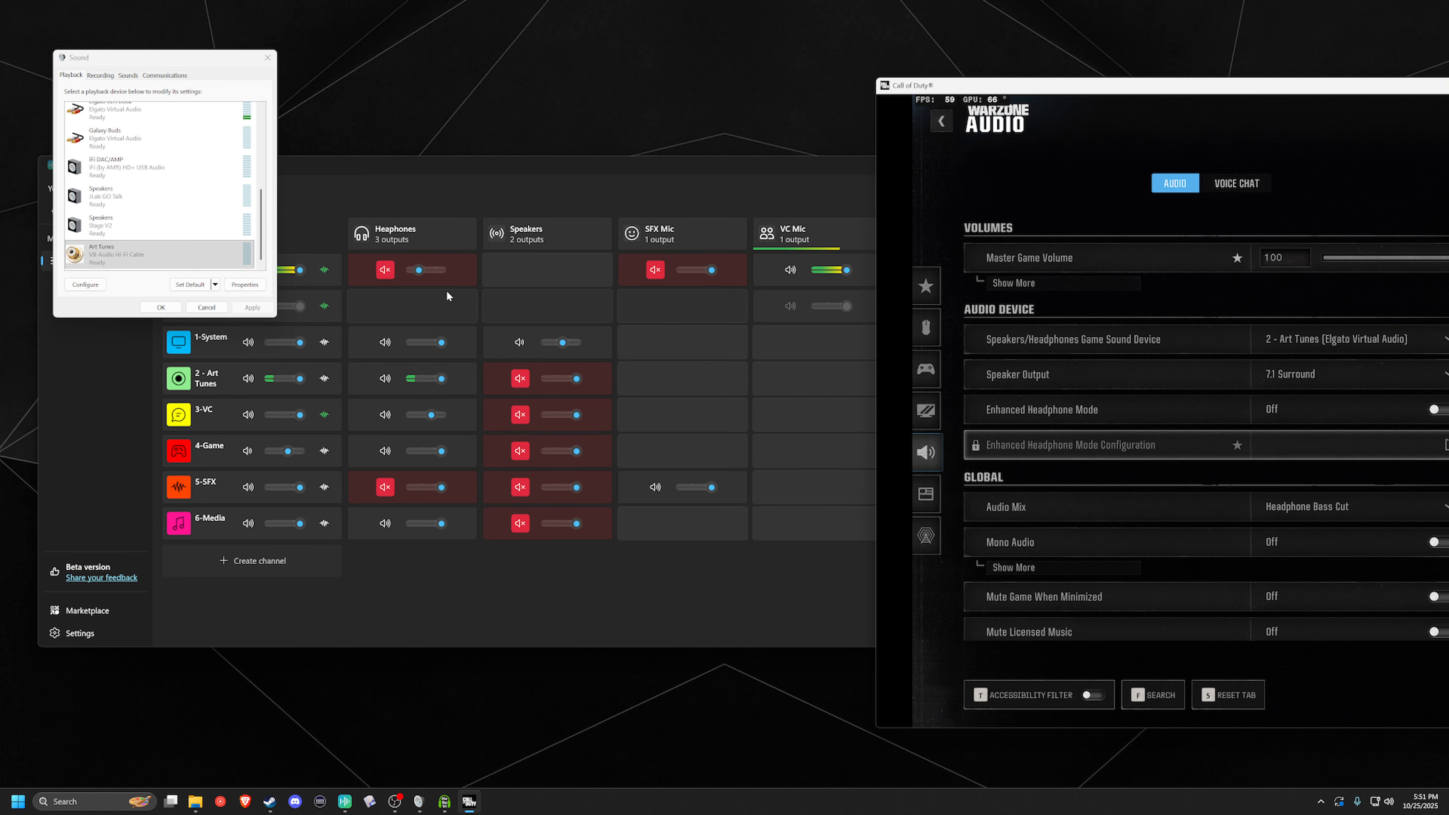
drag(260, 224, 271, 130)
click(1116, 258)
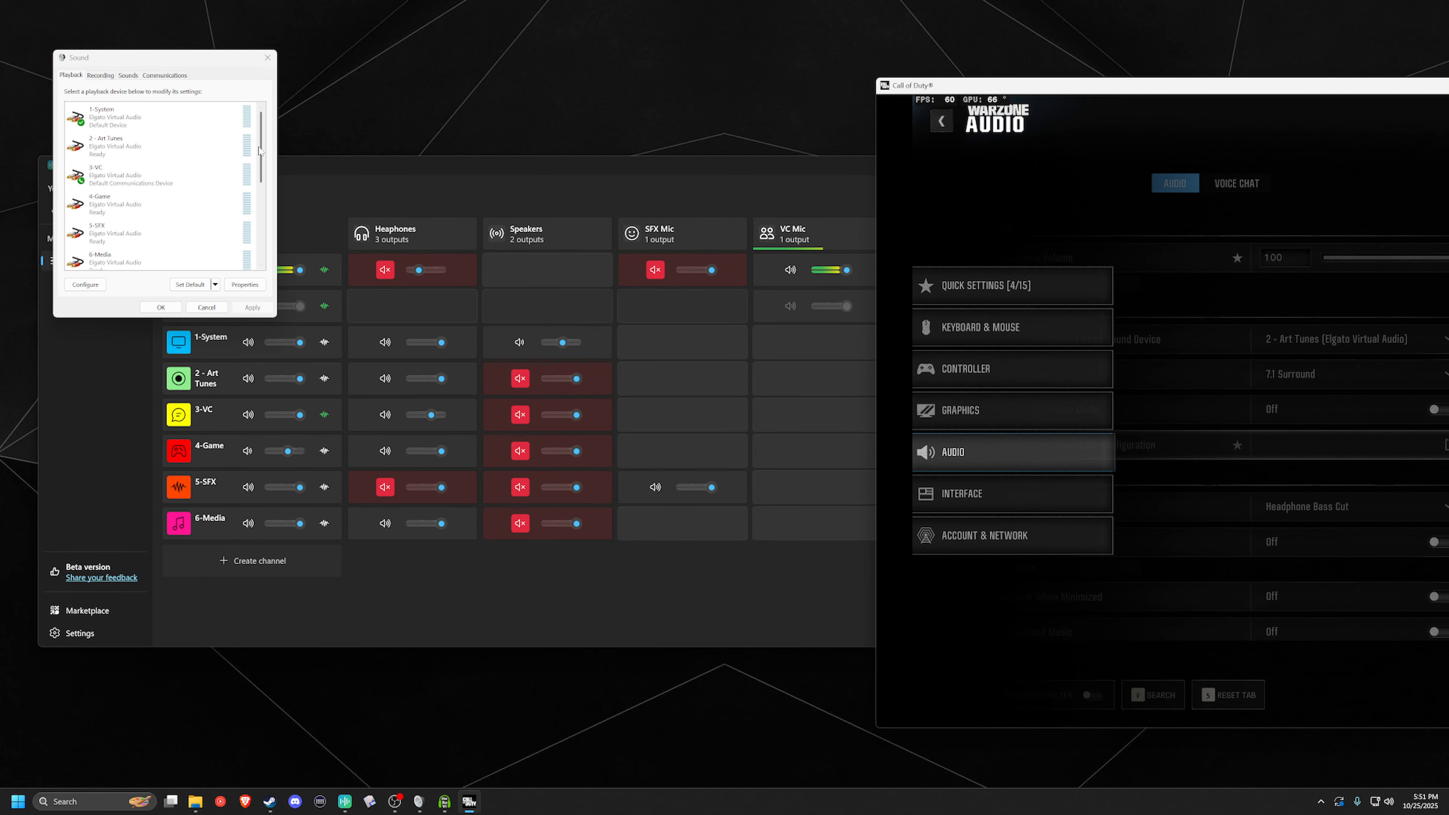
drag(260, 148, 260, 149)
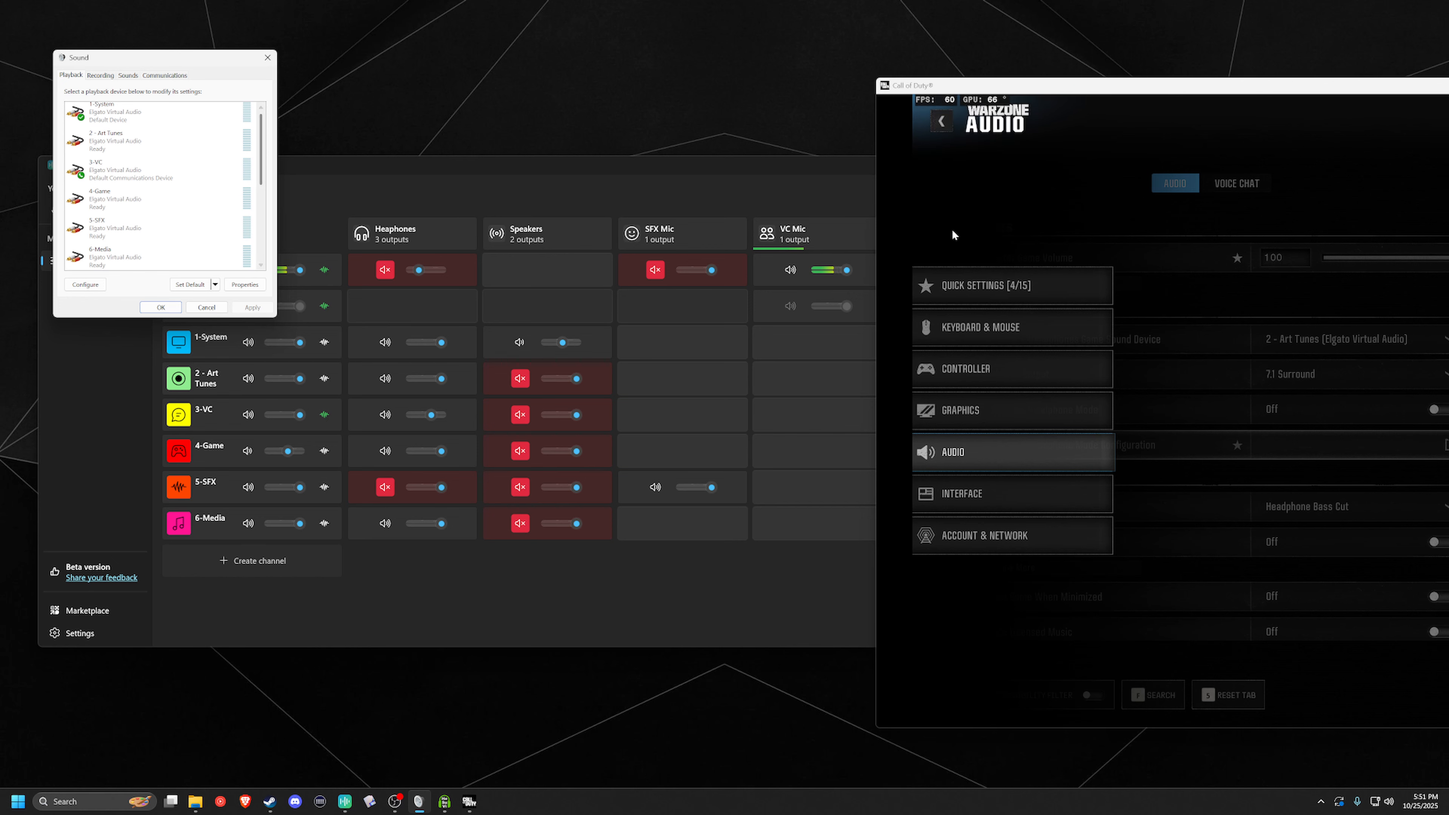
click(1181, 116)
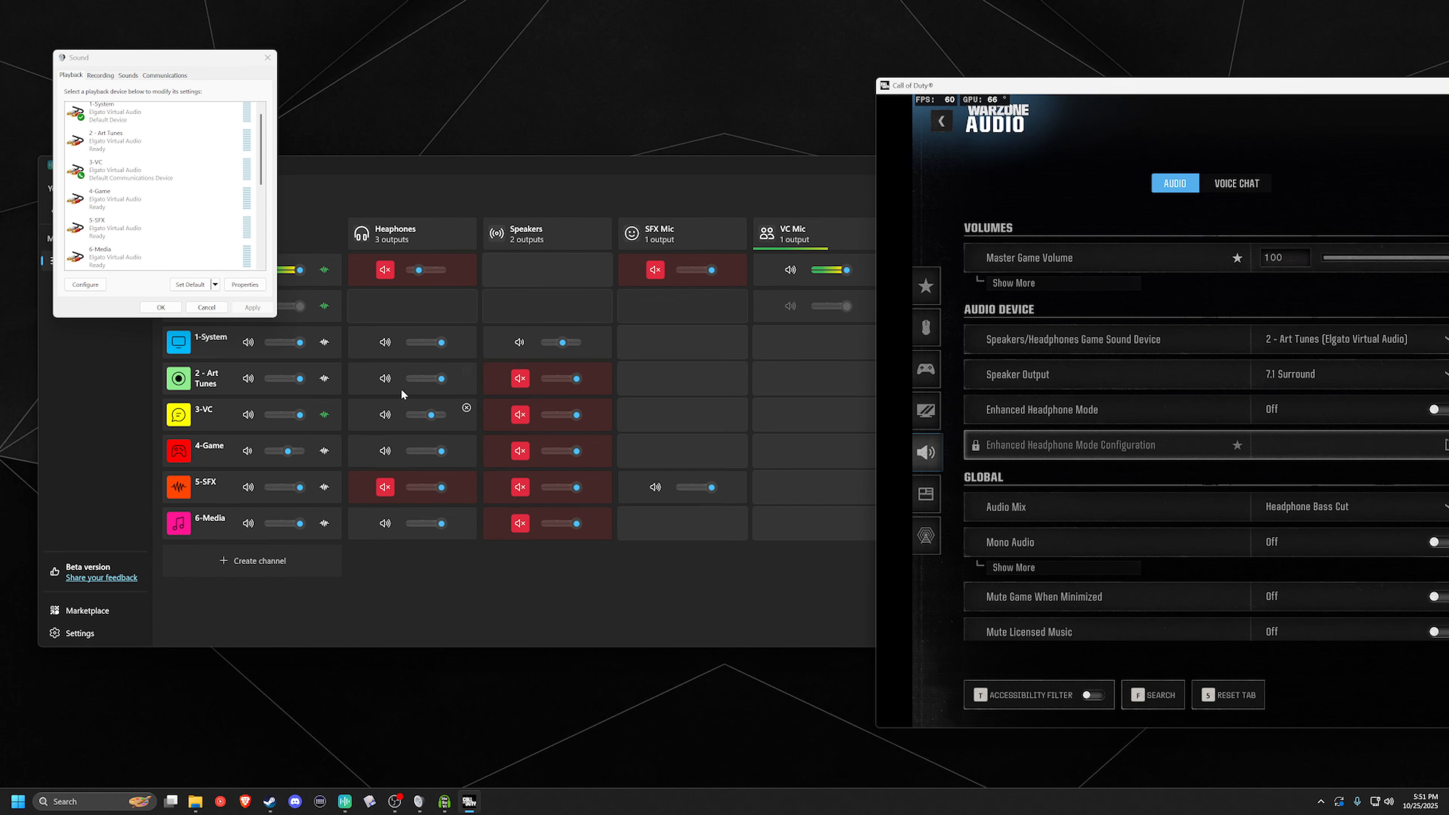
In Wave Link's Headphones mix, return 1-System to full volume and lower 2 - Art Tunes slightly.
click(502, 204)
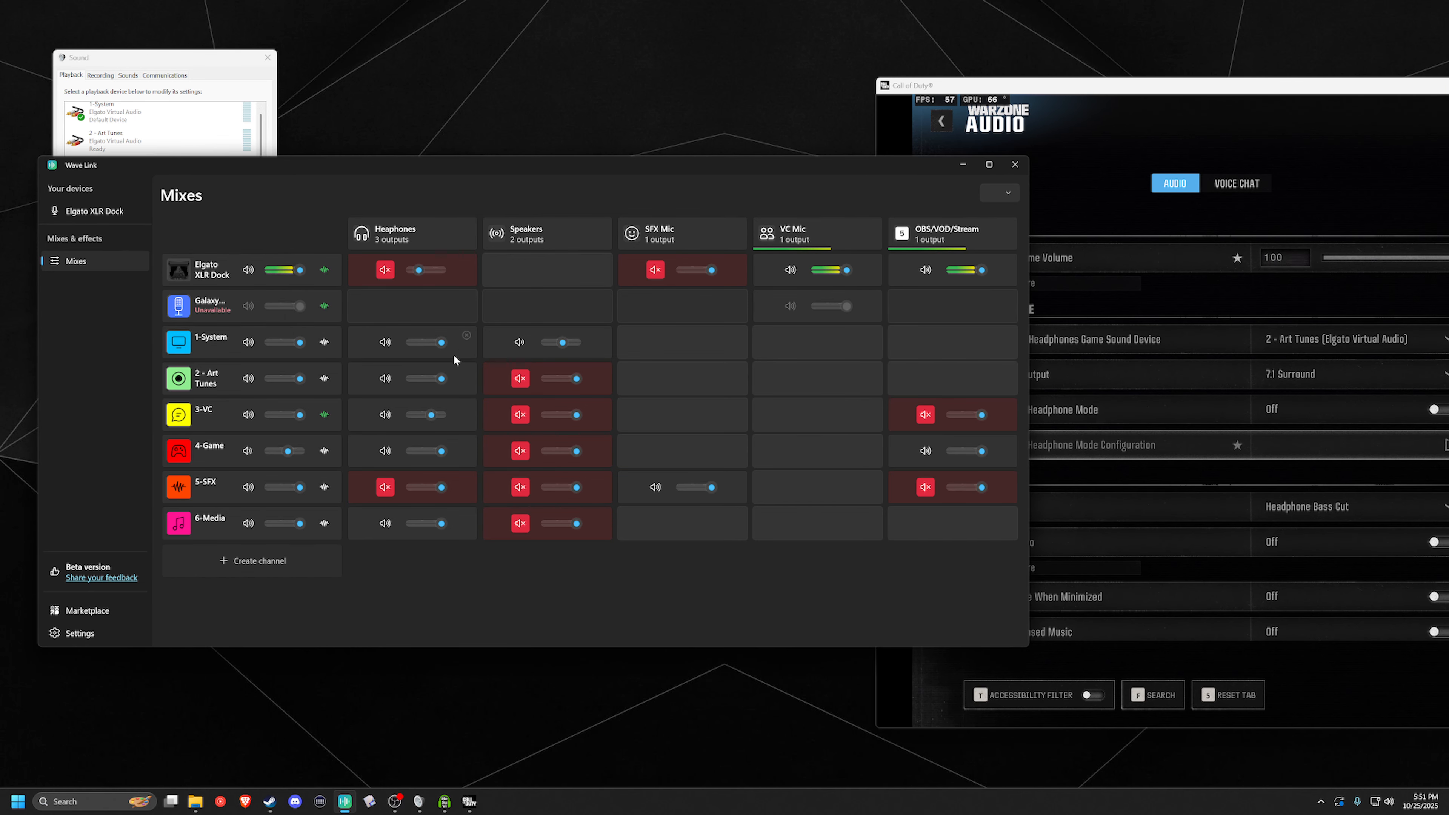
click(438, 342)
drag(439, 343, 439, 347)
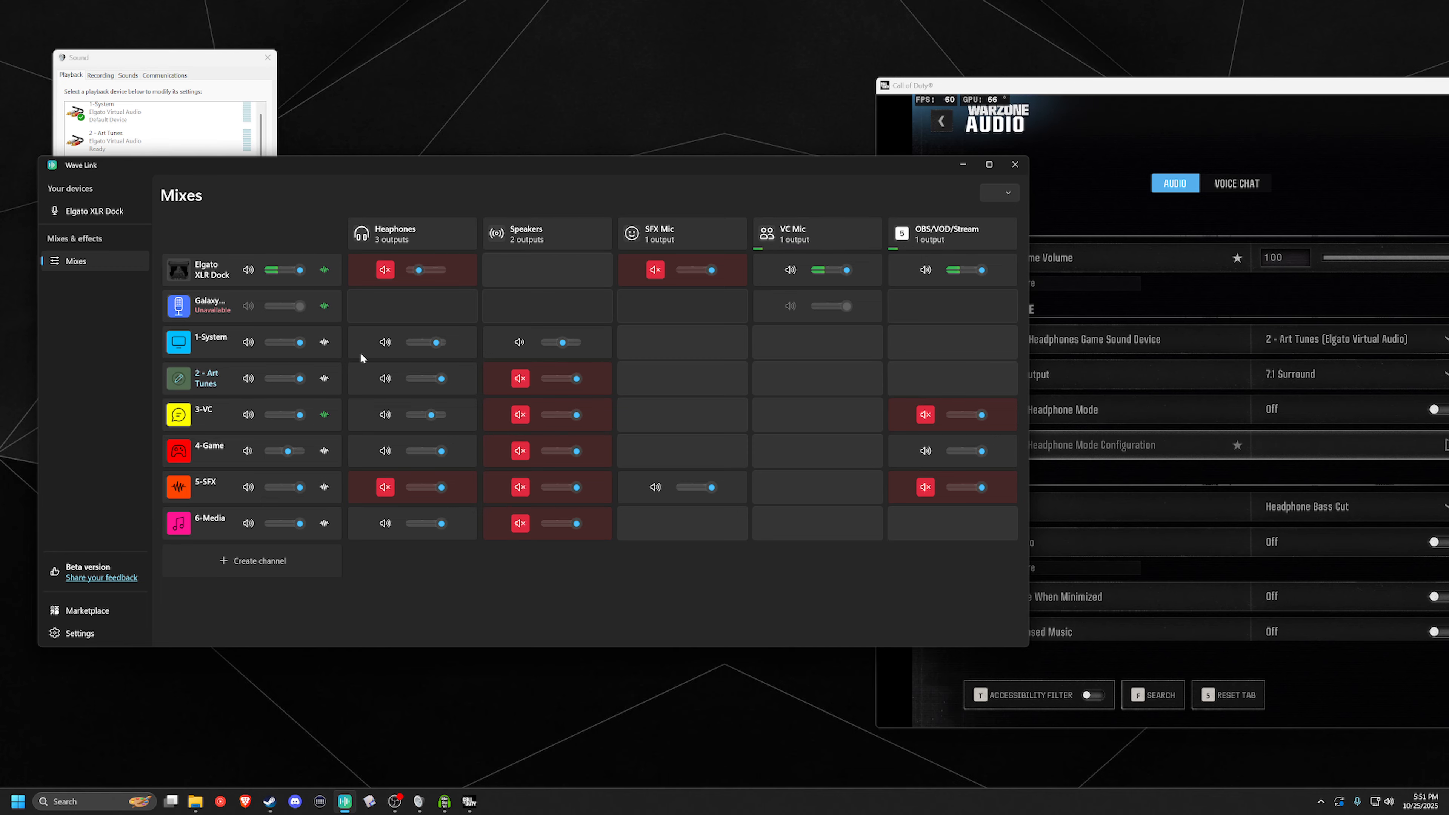
drag(437, 343, 436, 382)
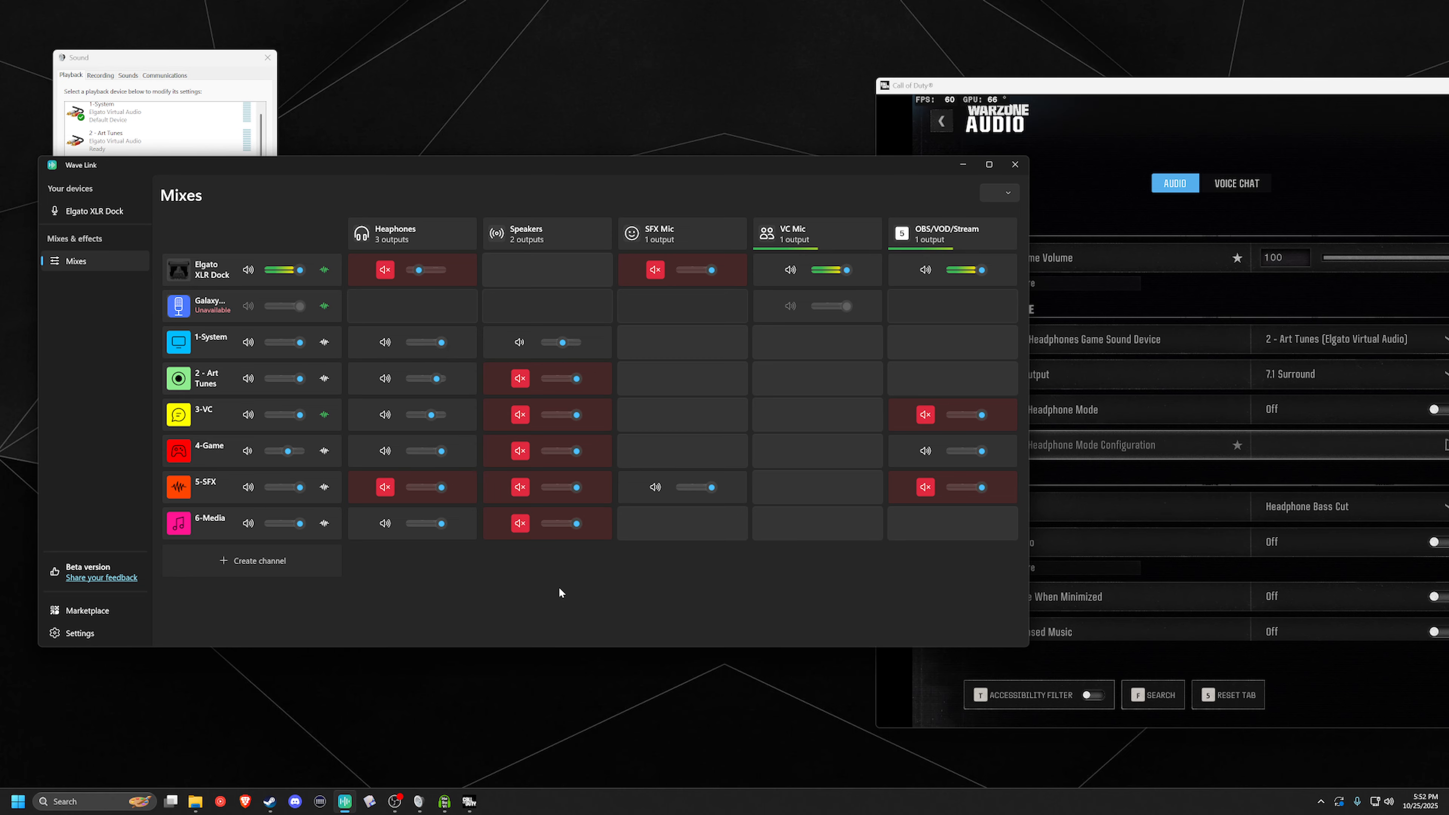